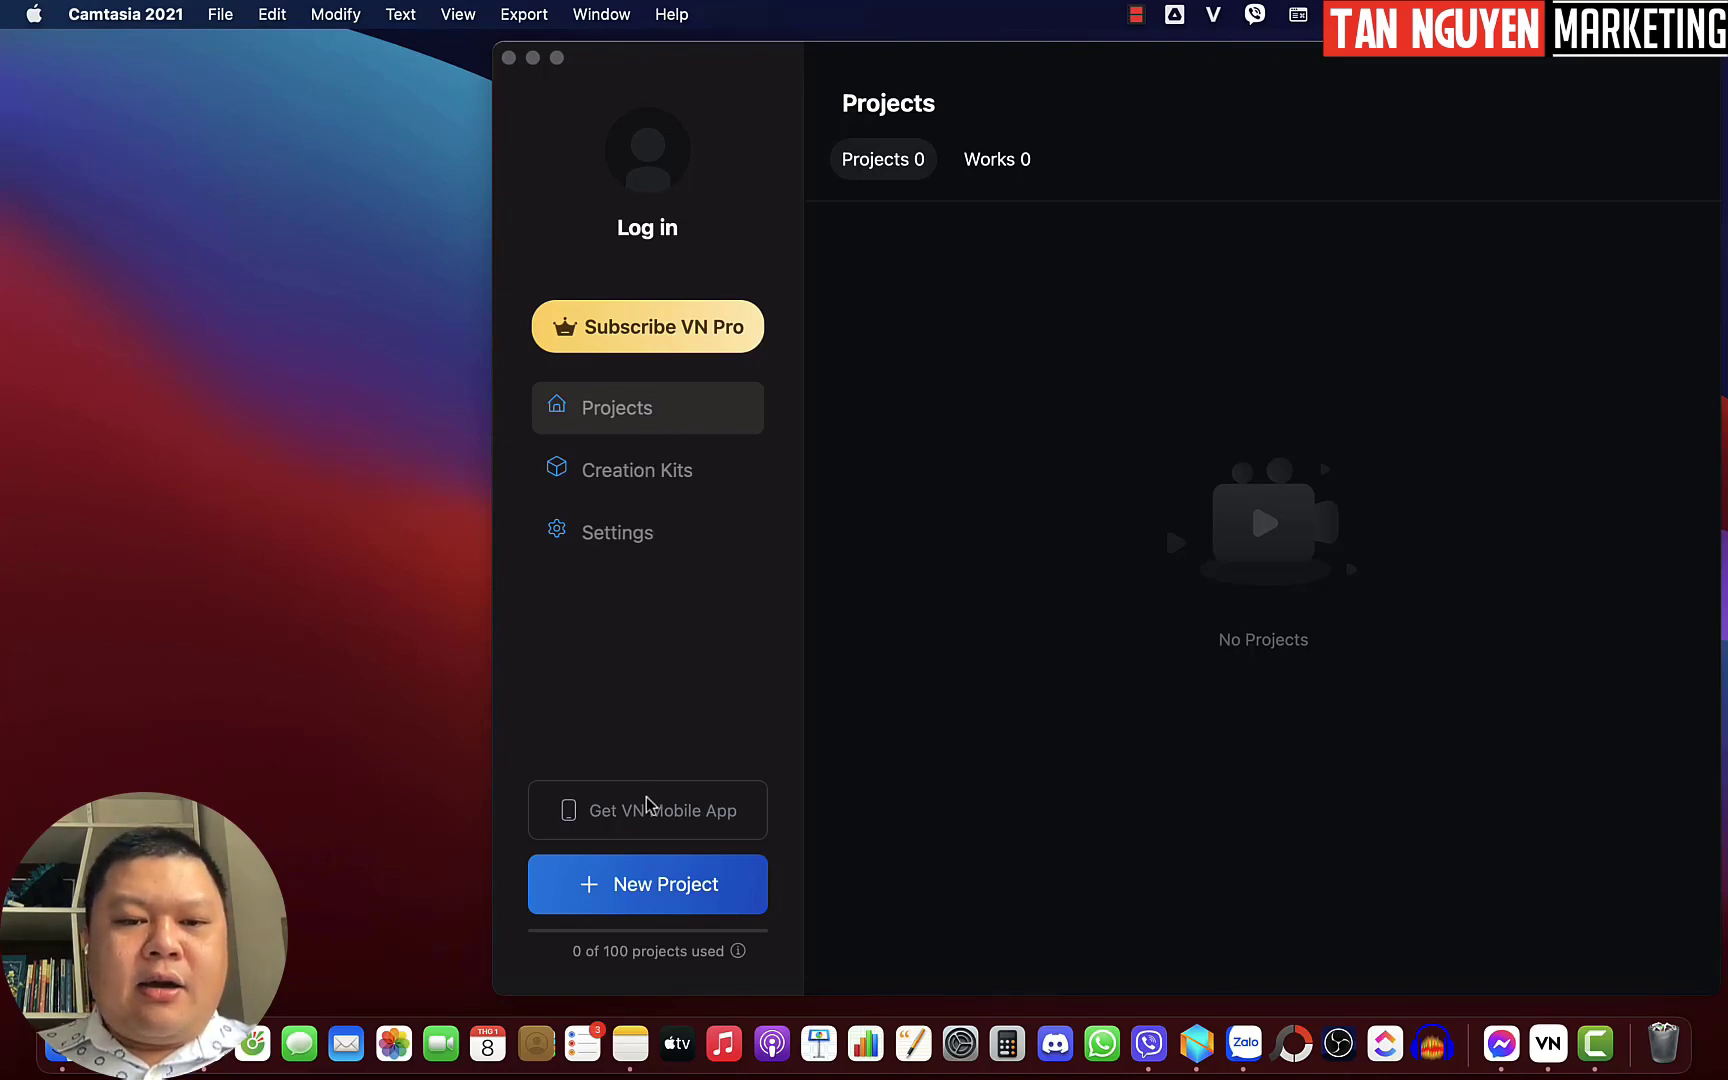
# Bring VN Video Editor to the front on its empty Projects page and open the app settings
pyautogui.click(683, 825)
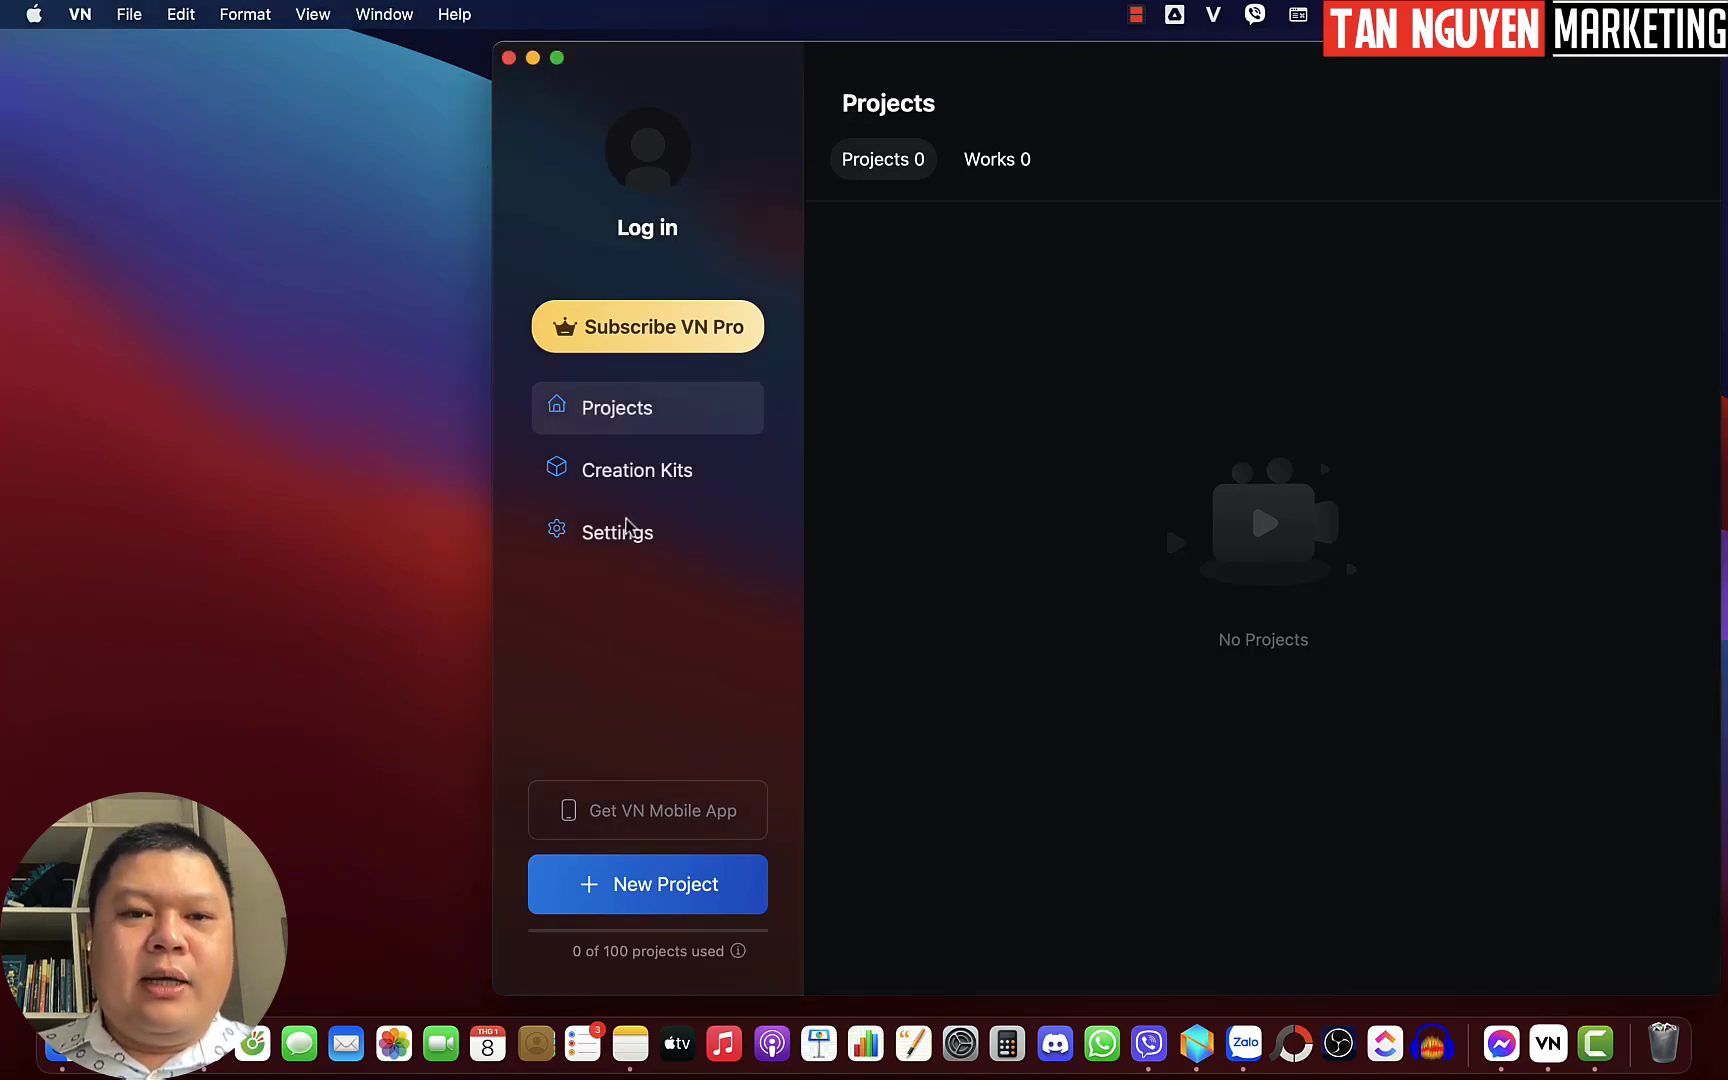
pyautogui.click(619, 540)
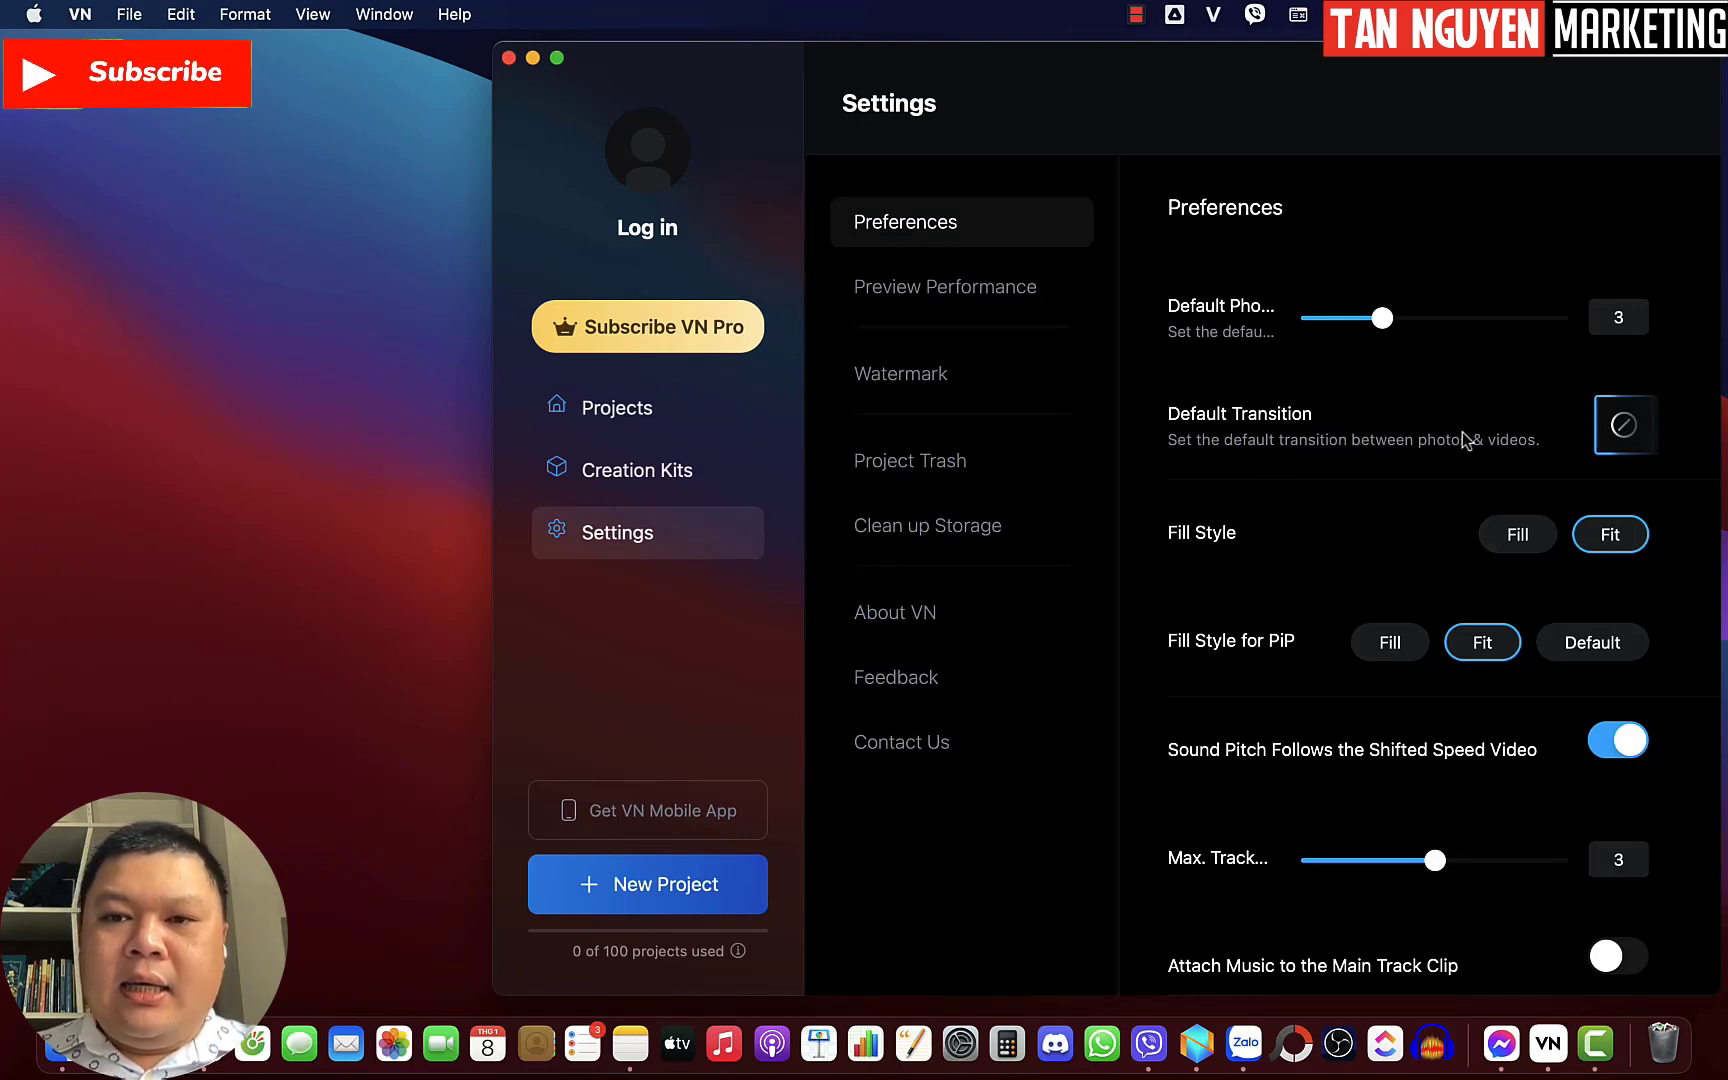
pyautogui.scroll(-3, 1466, 438)
pyautogui.scroll(3, 1466, 440)
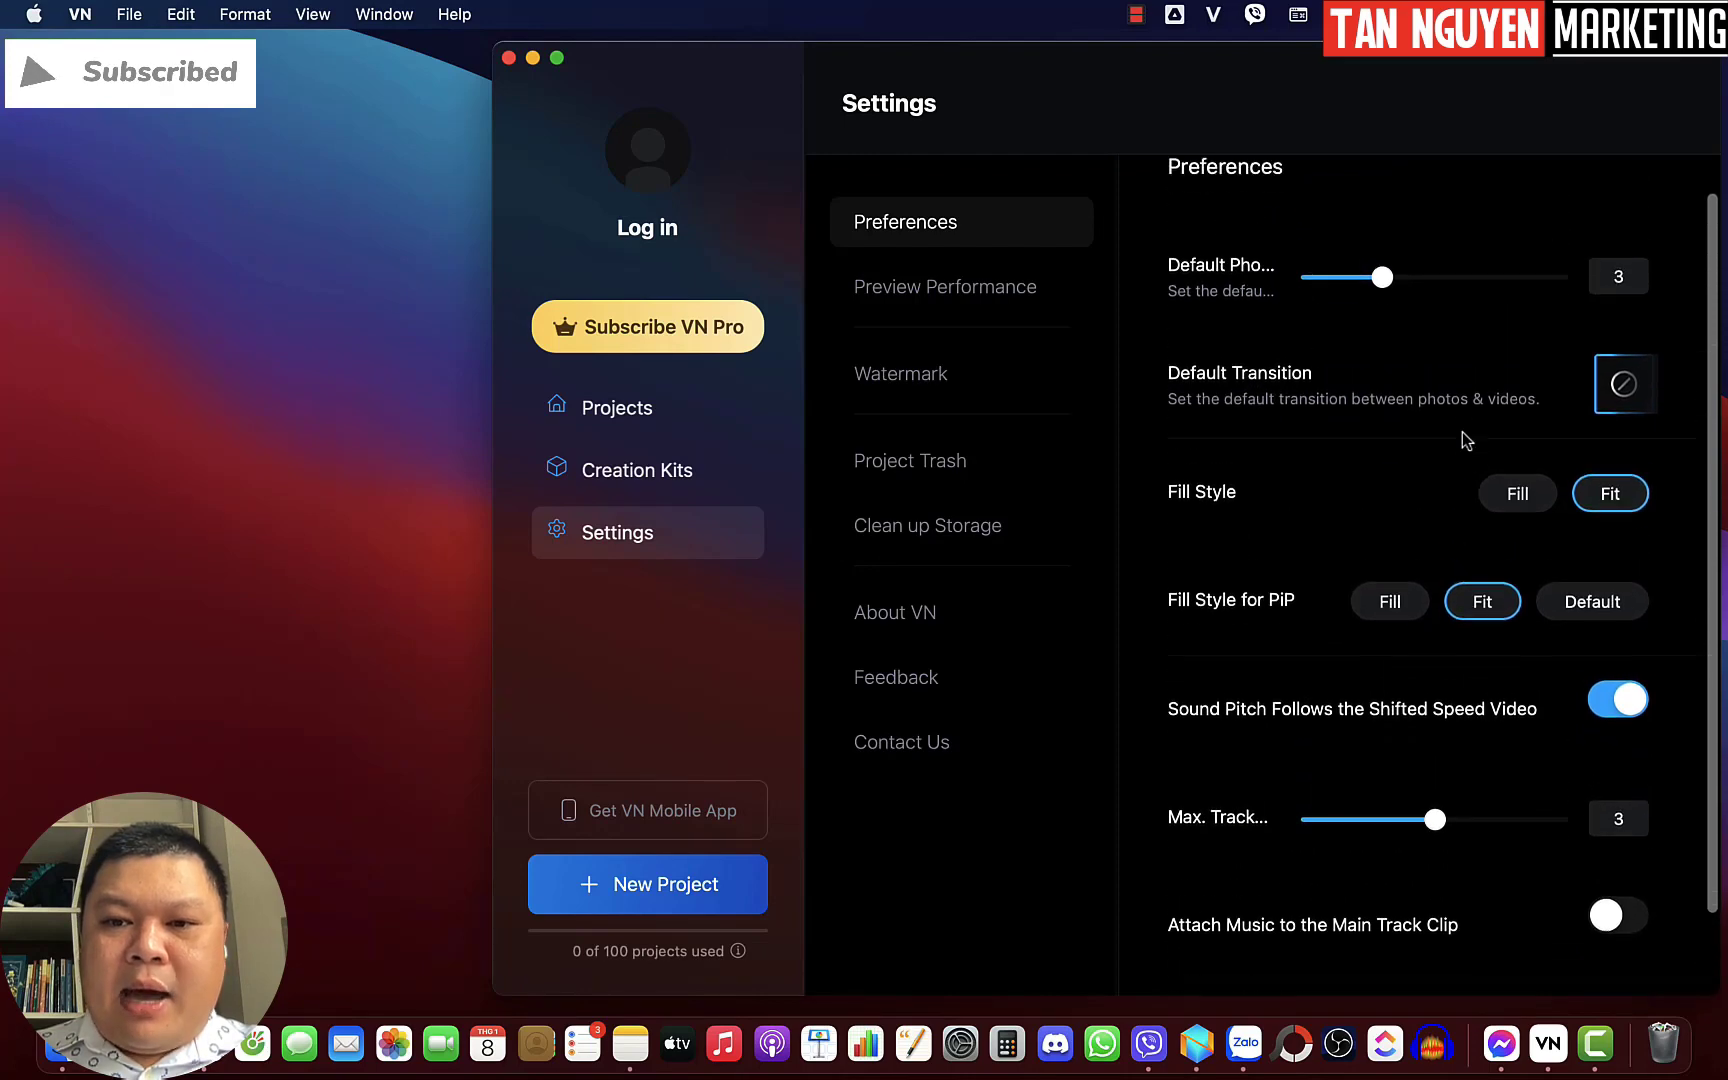
pyautogui.scroll(-3, 1466, 440)
pyautogui.scroll(-1, 1466, 440)
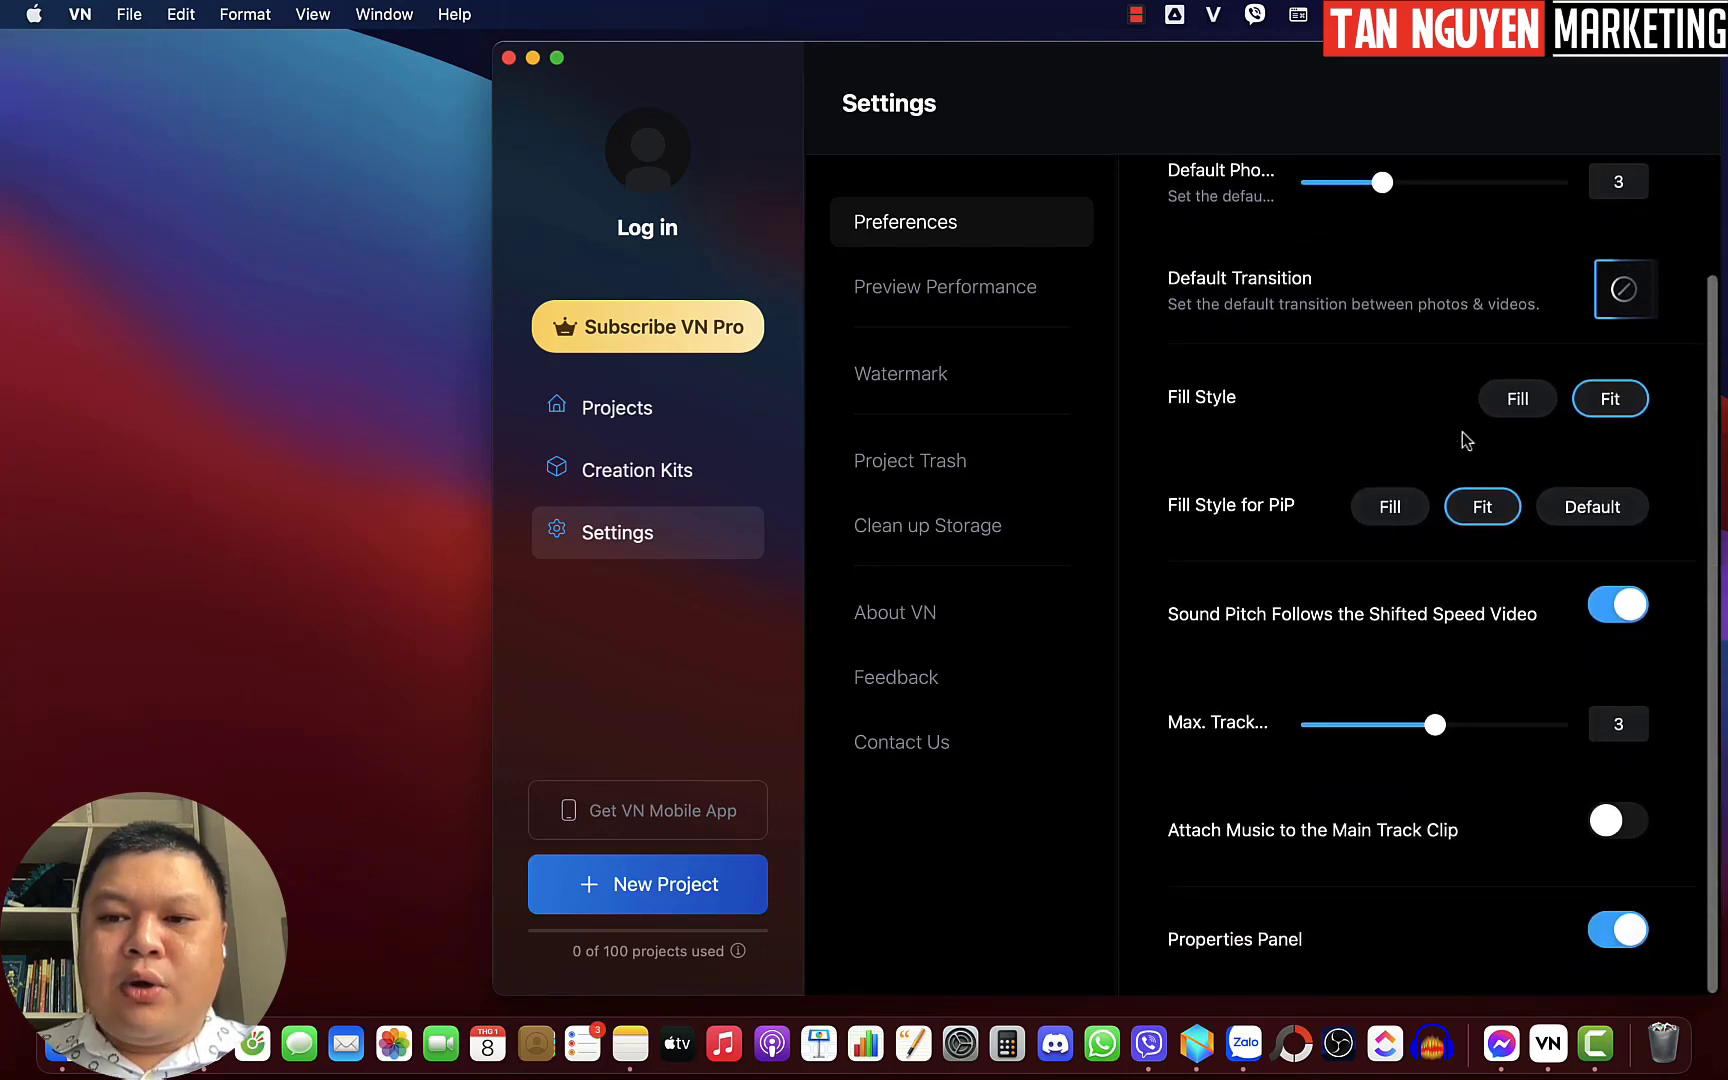
pyautogui.scroll(3, 1466, 440)
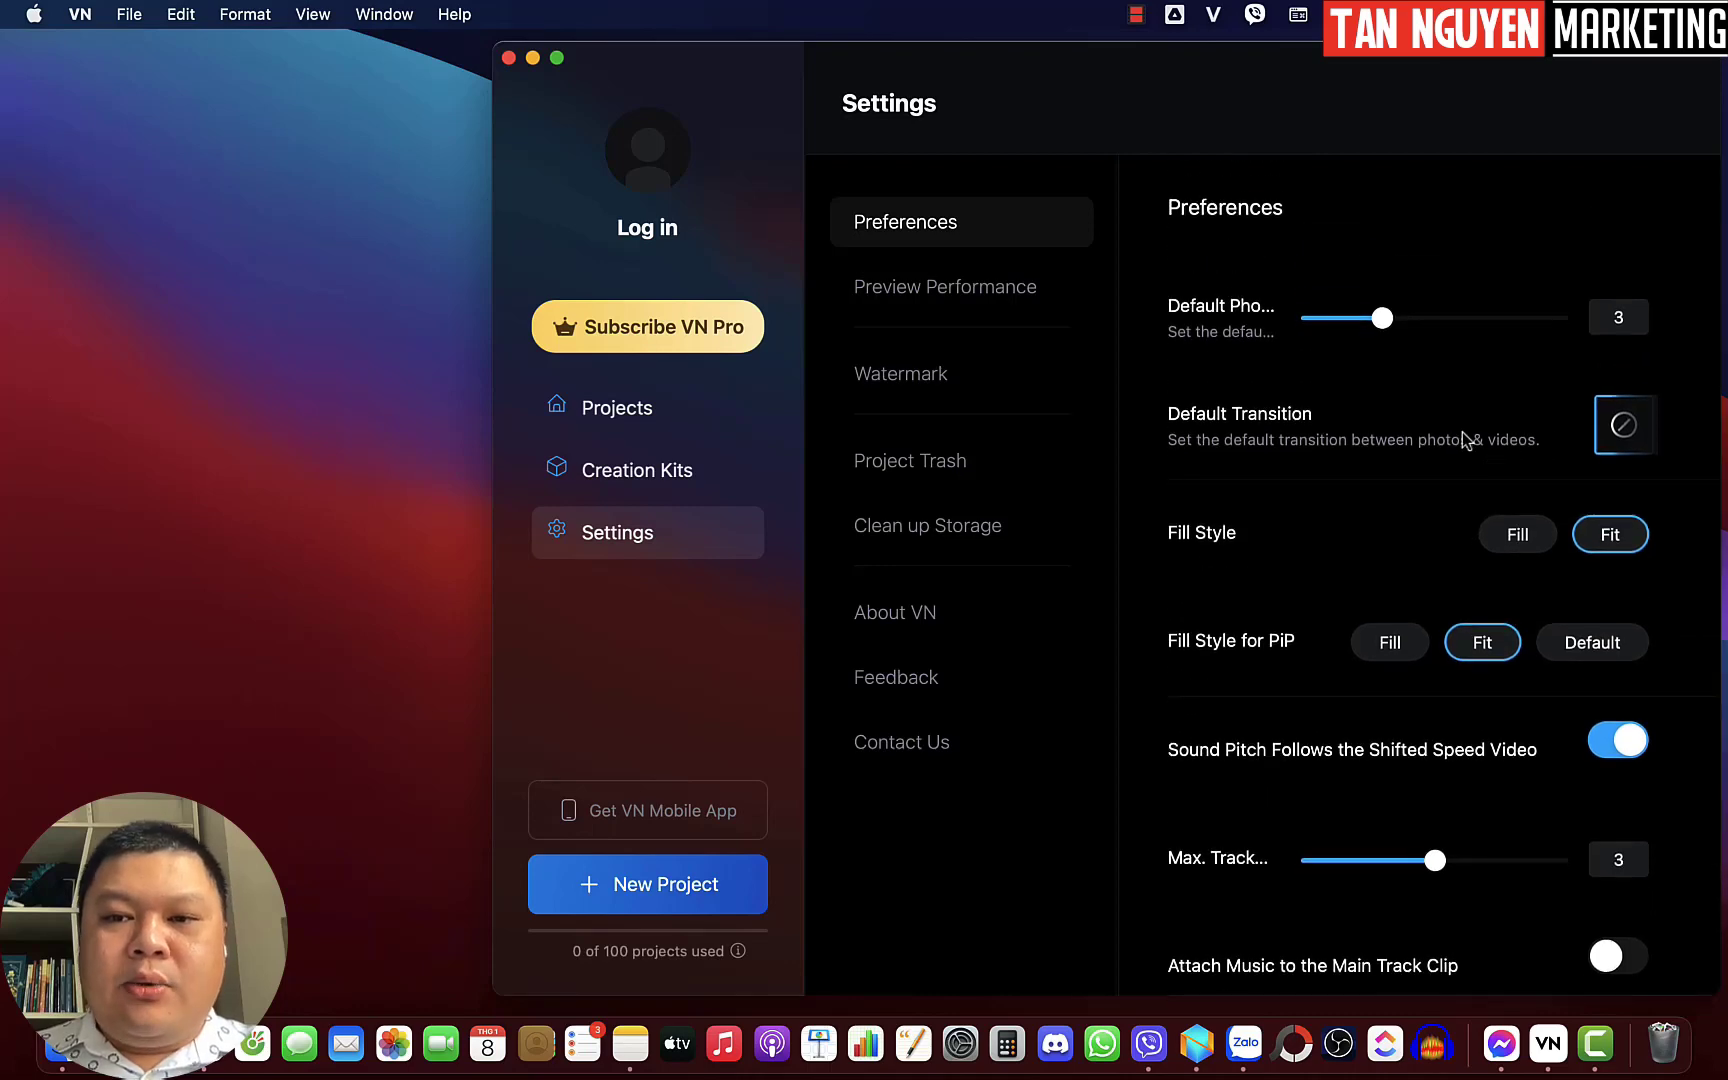
pyautogui.click(964, 304)
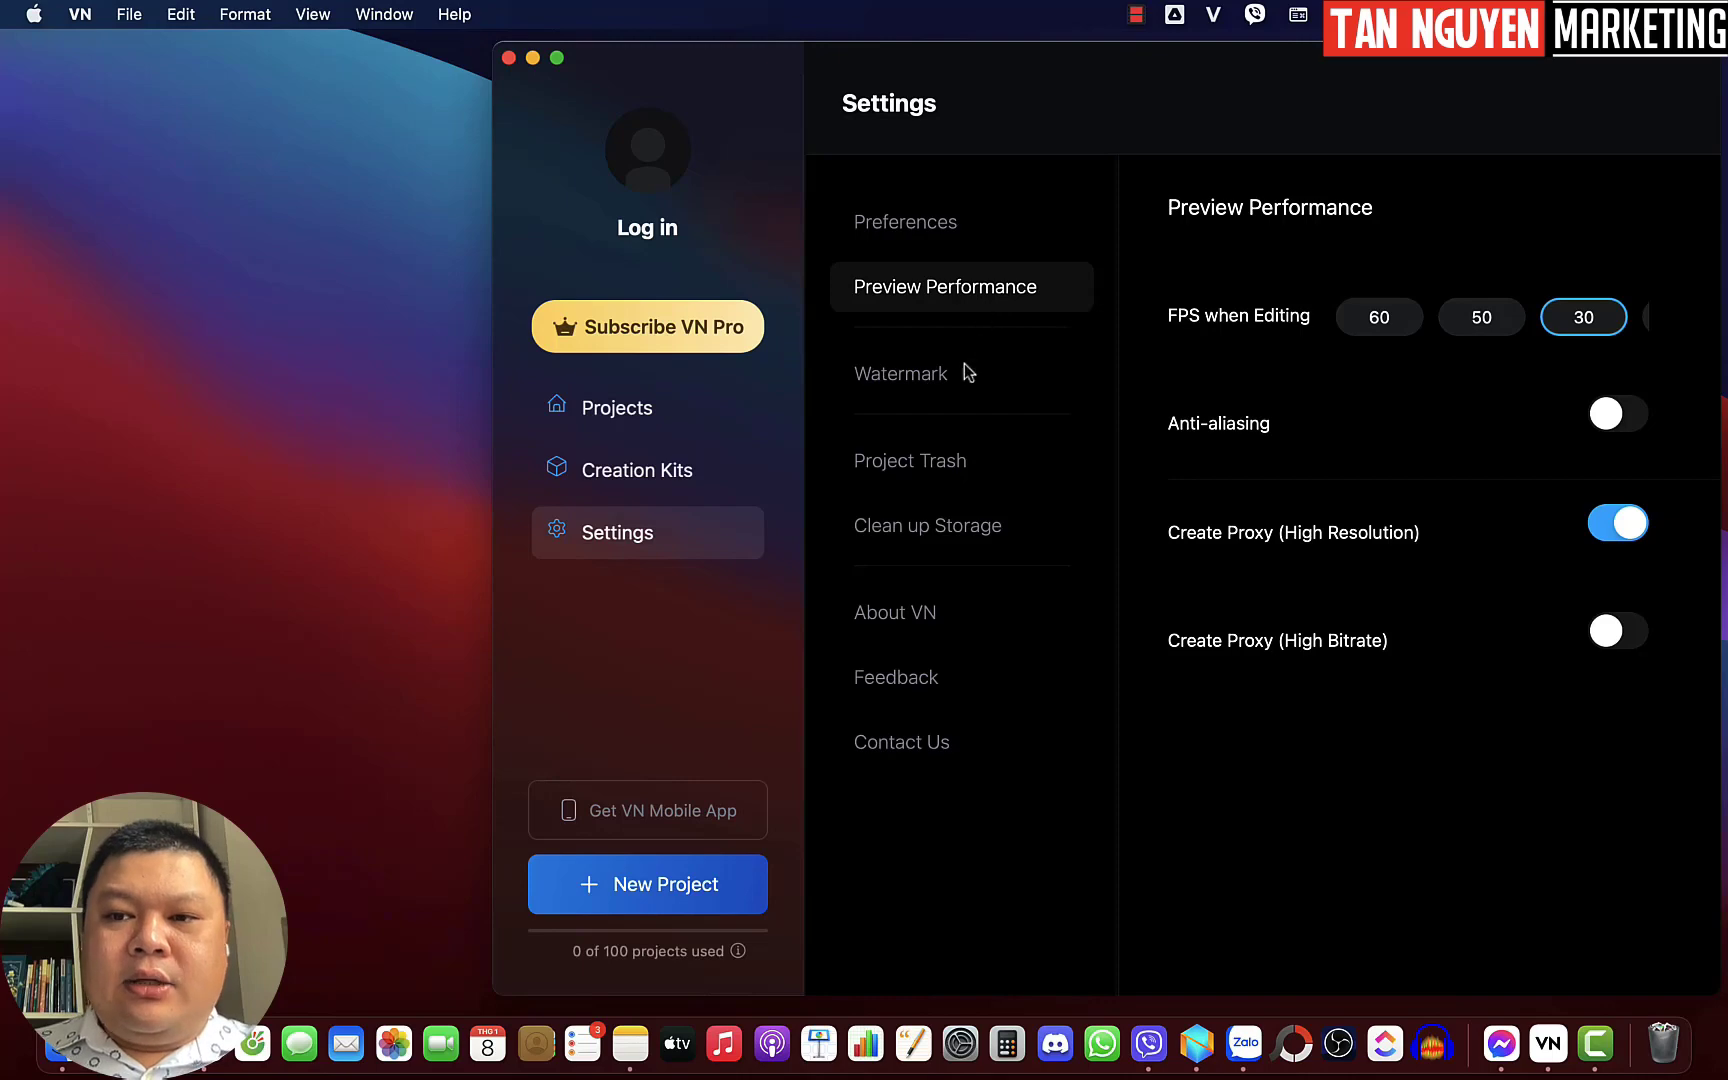
pyautogui.click(940, 388)
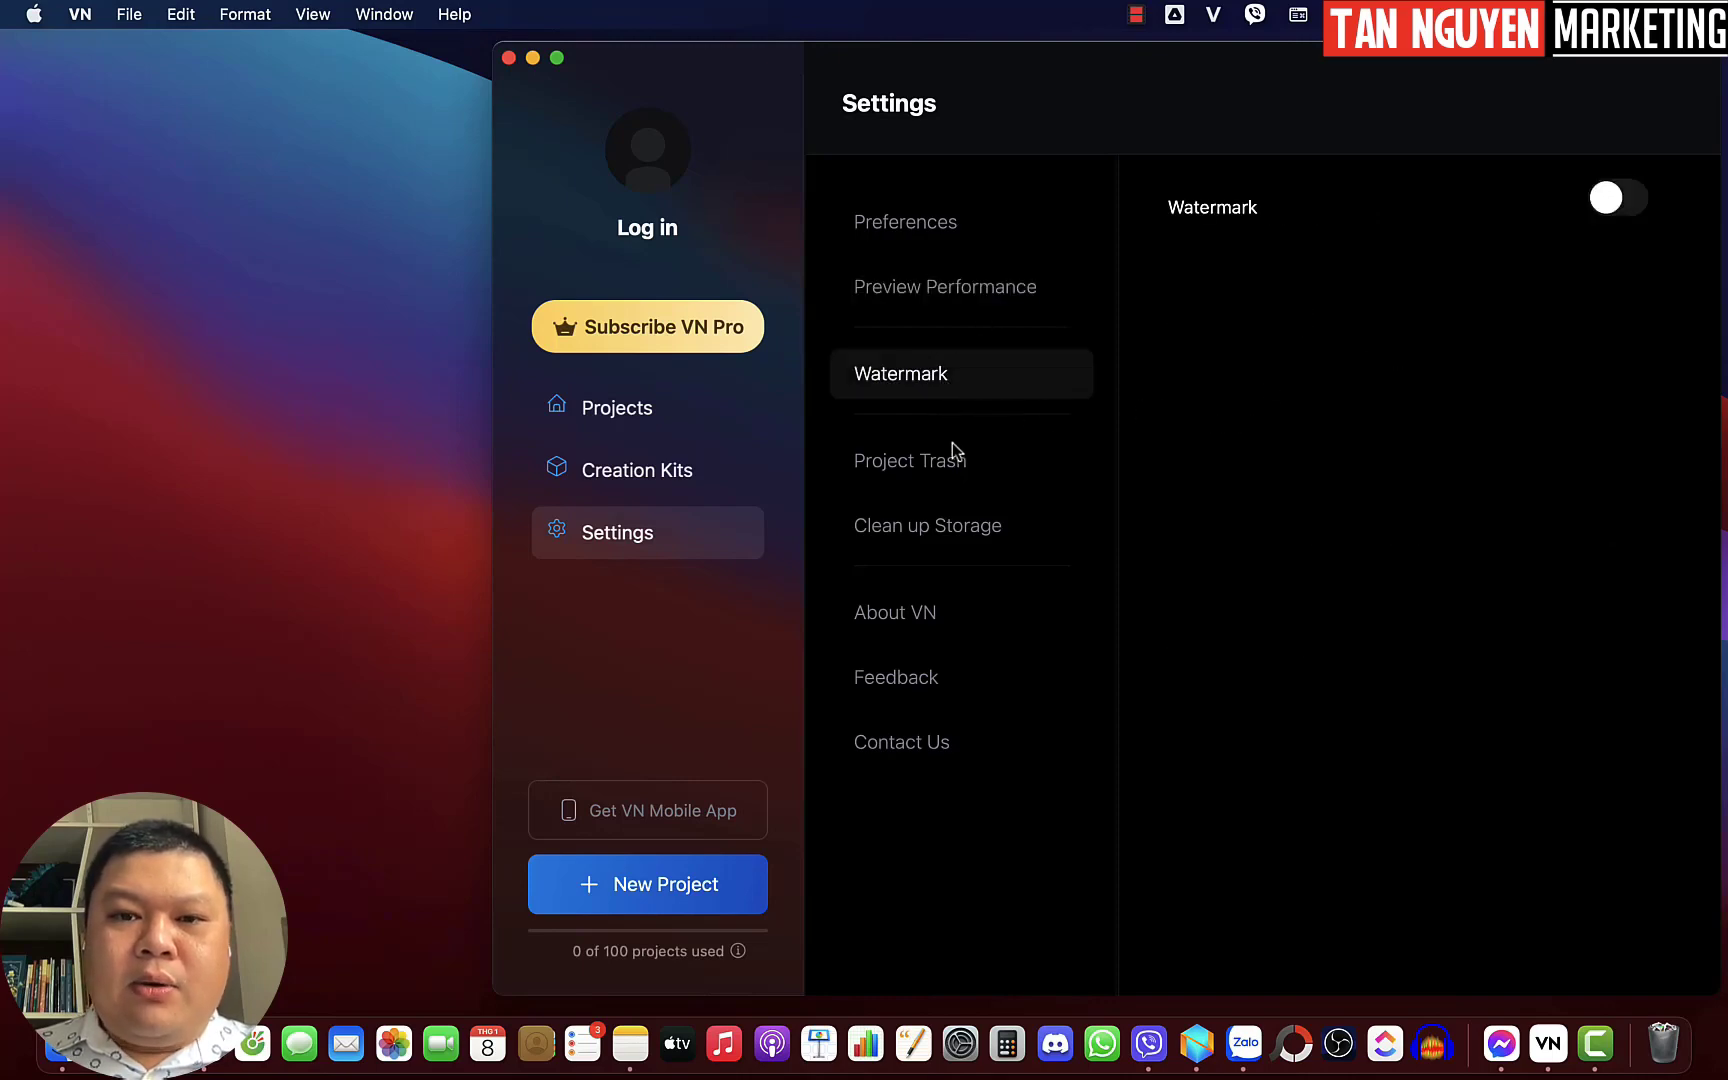
pyautogui.click(944, 475)
pyautogui.click(945, 525)
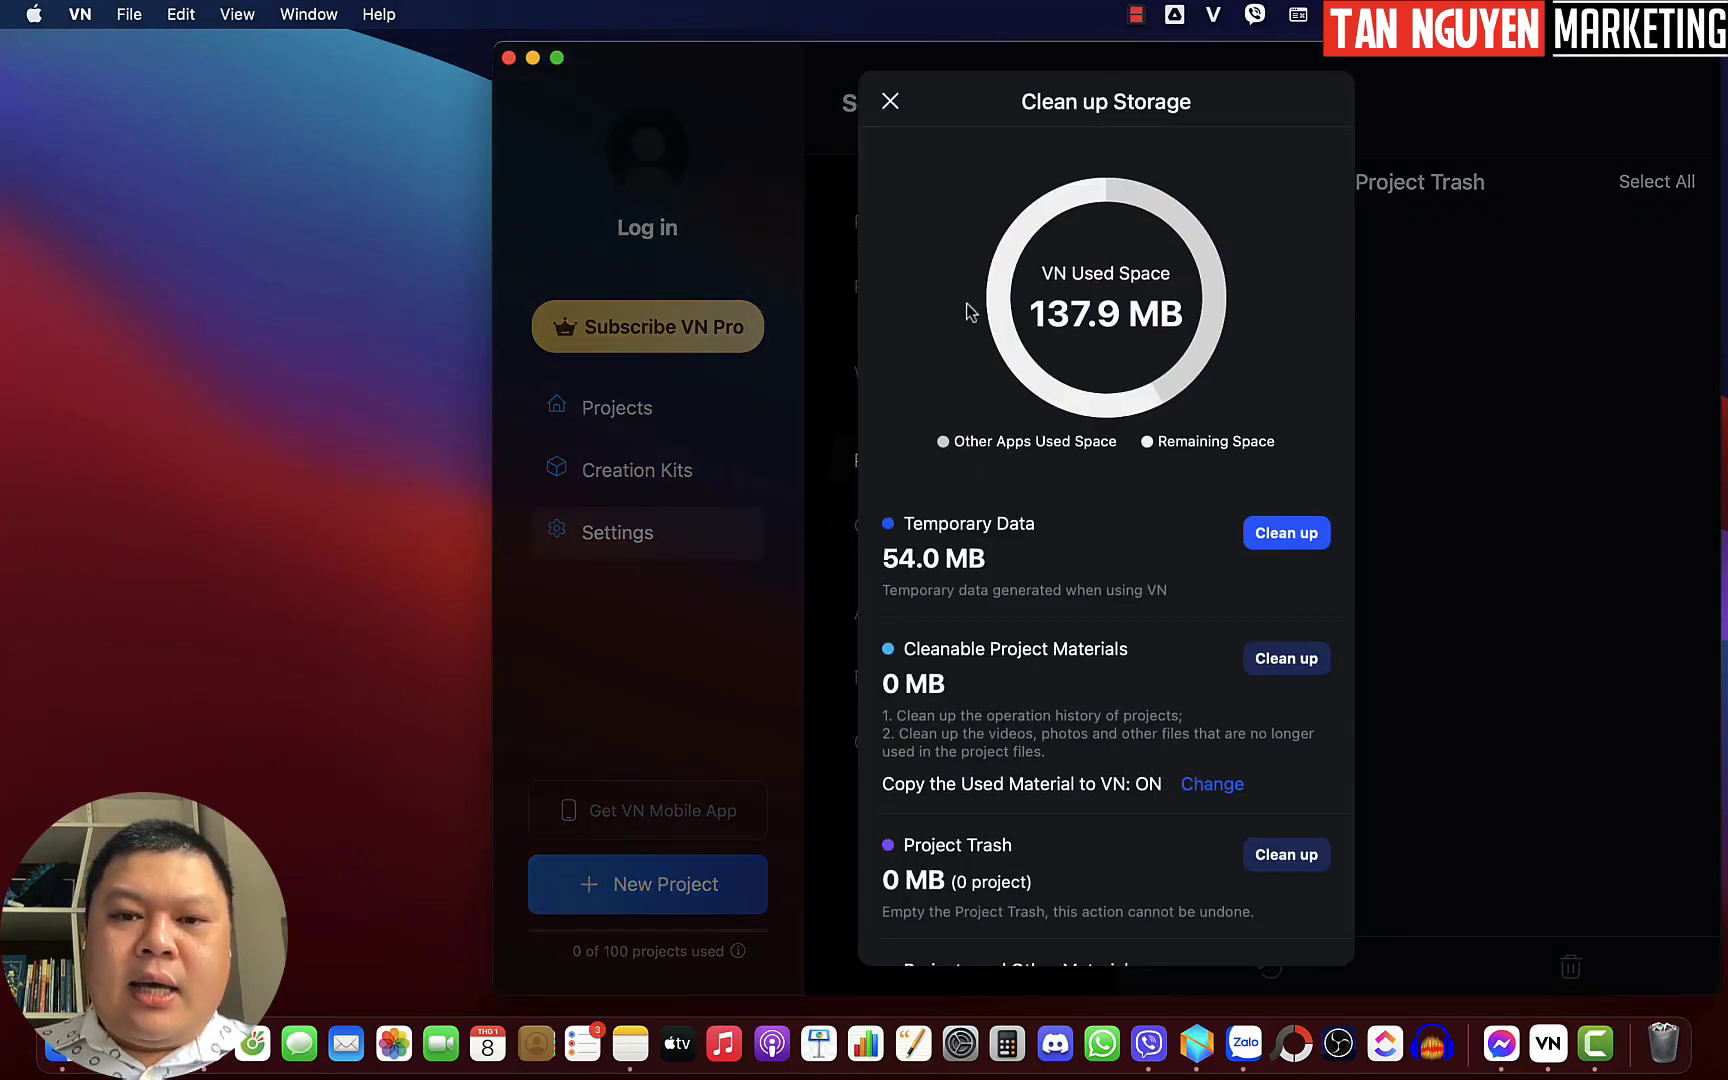
pyautogui.click(890, 102)
pyautogui.click(933, 222)
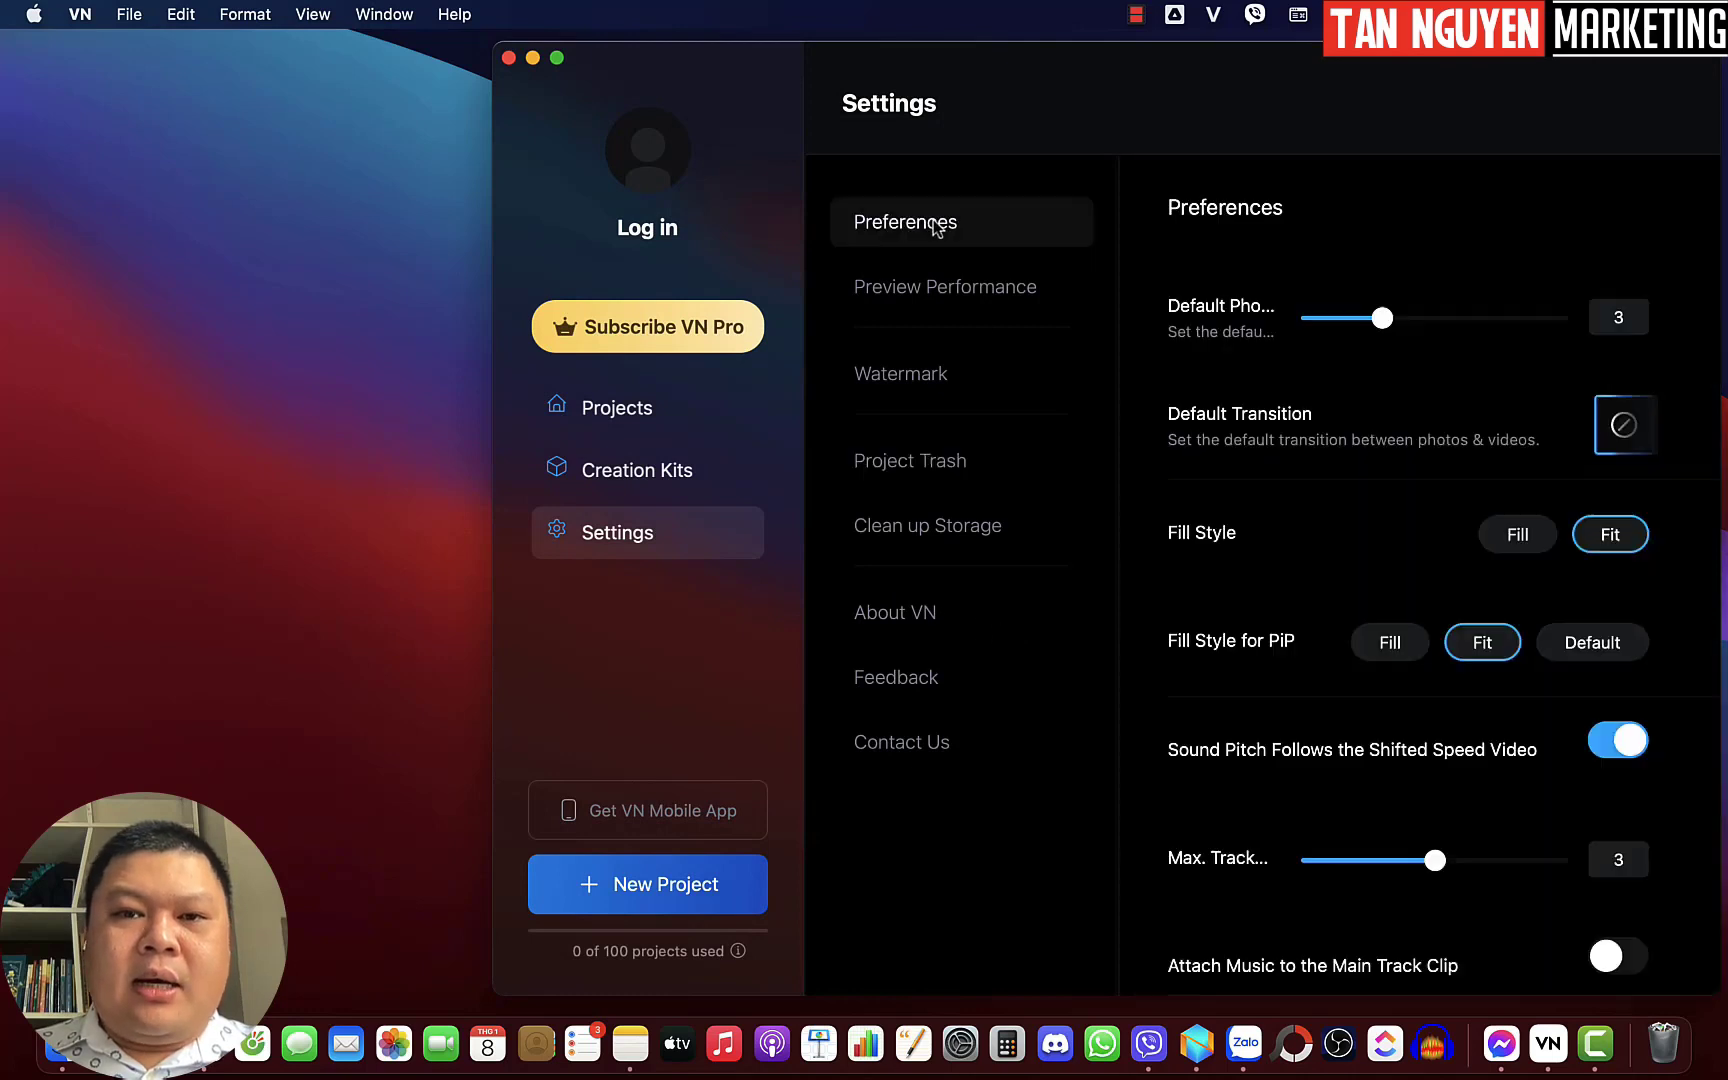
pyautogui.click(624, 408)
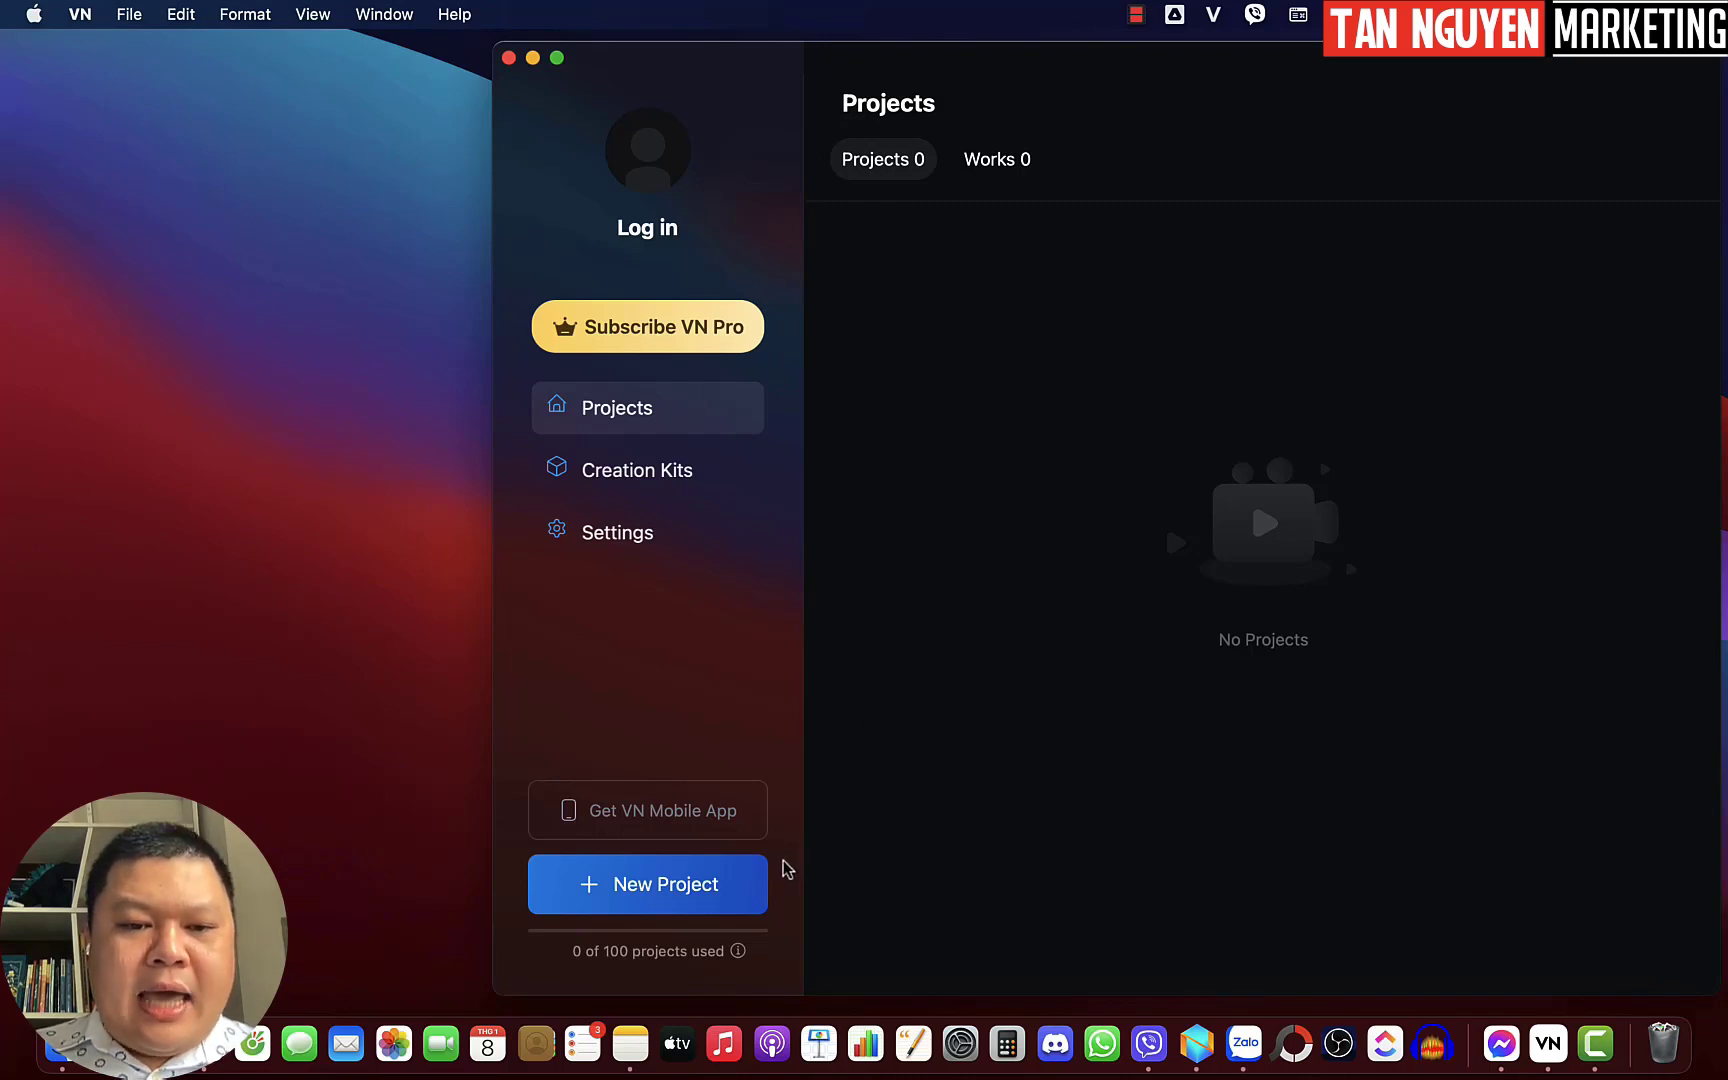
# Create a new full-screen project and delete its default 3.00 s 'Directed by' title clip
pyautogui.click(667, 890)
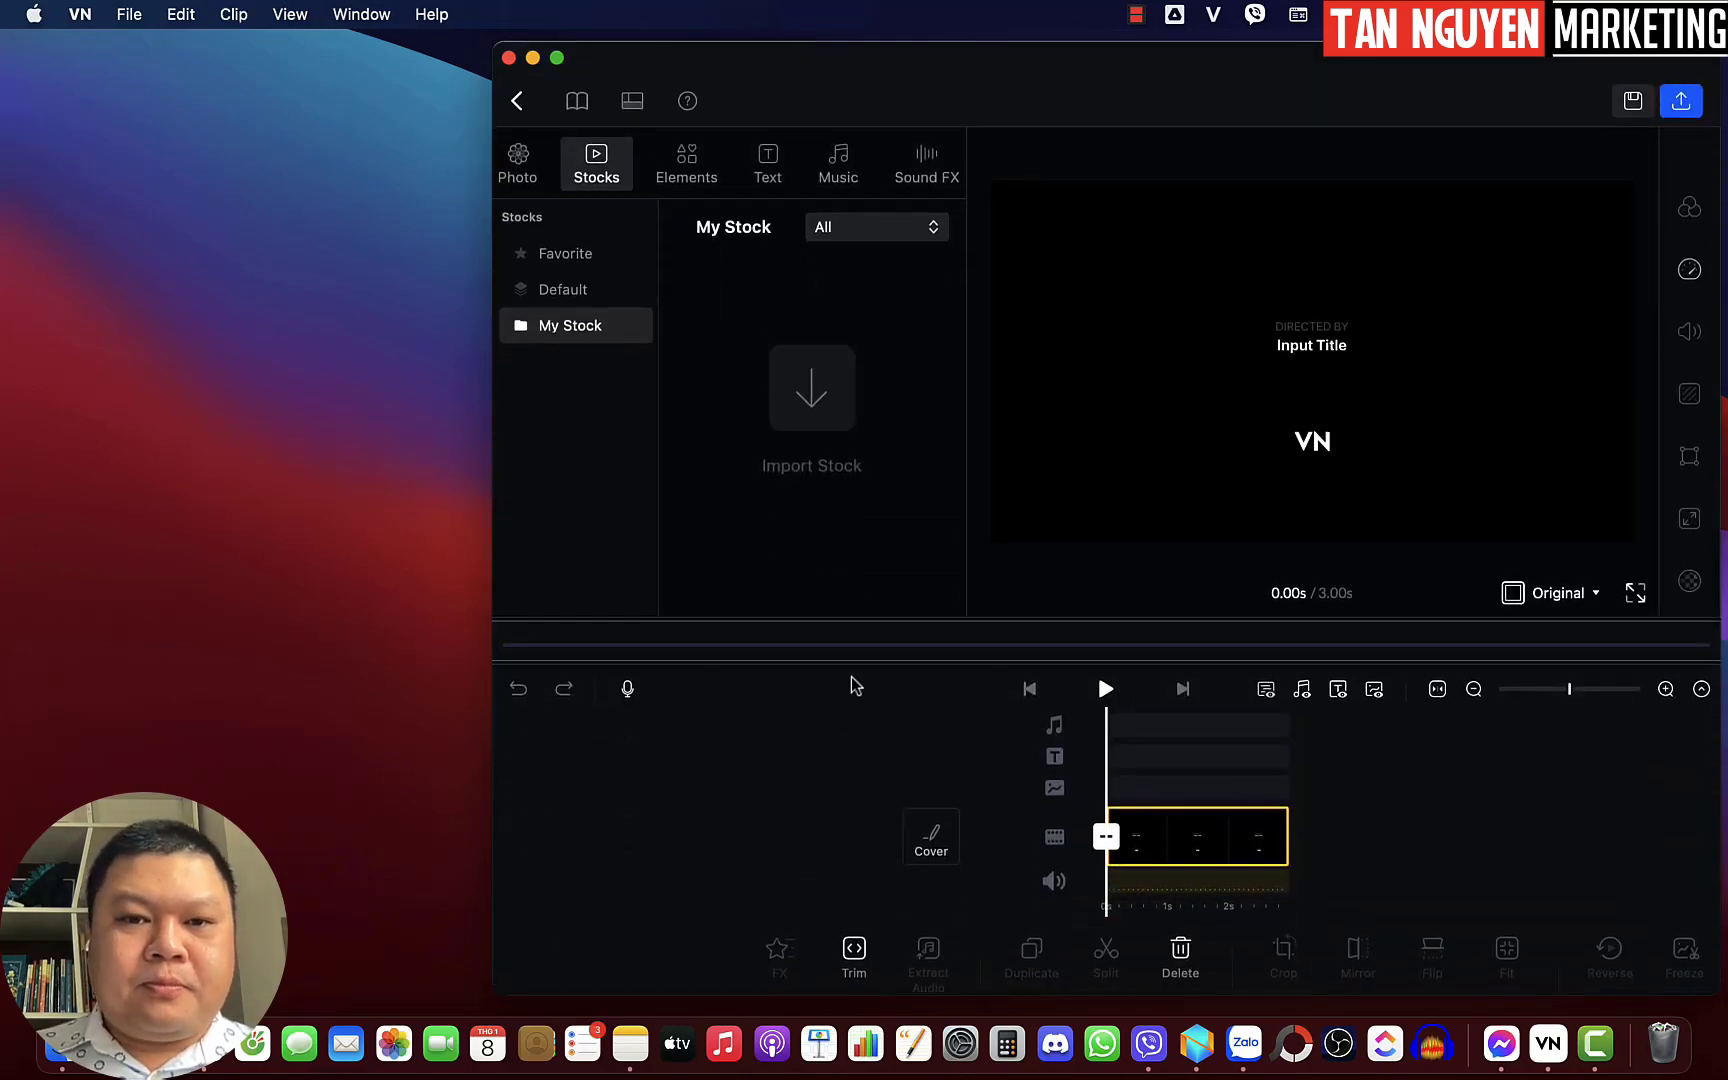
pyautogui.click(557, 62)
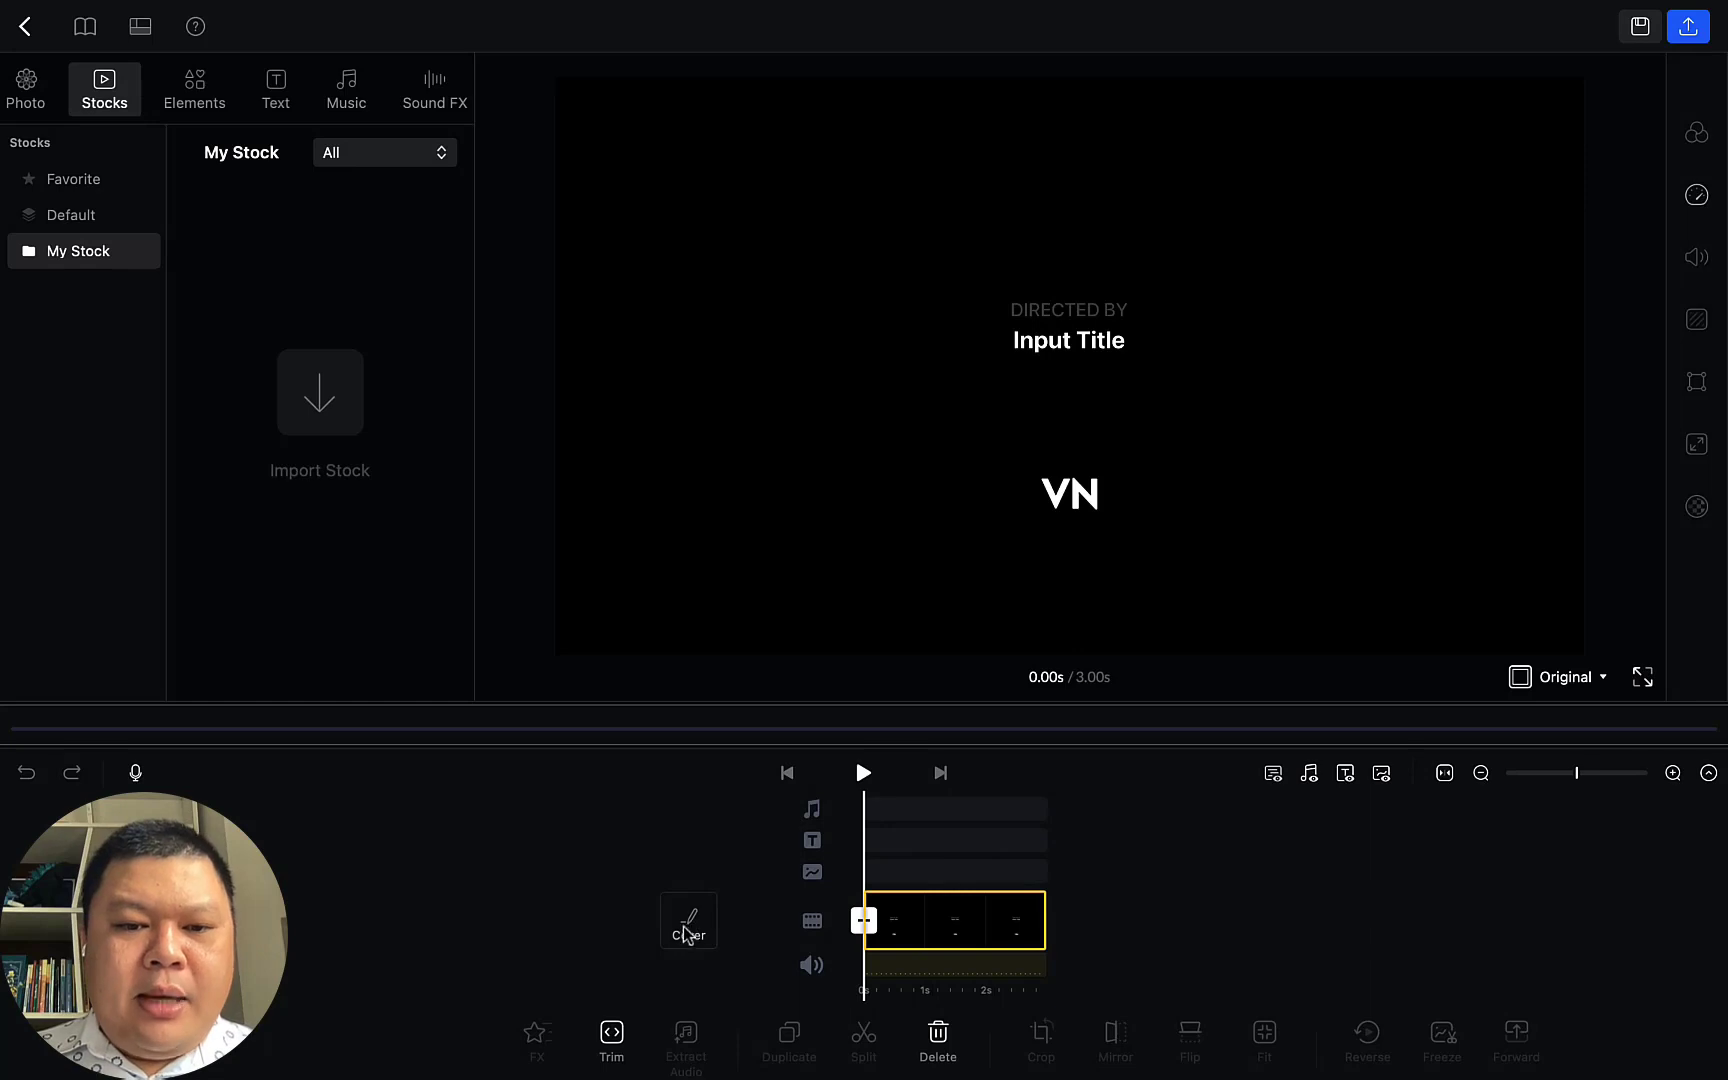
pyautogui.click(935, 935)
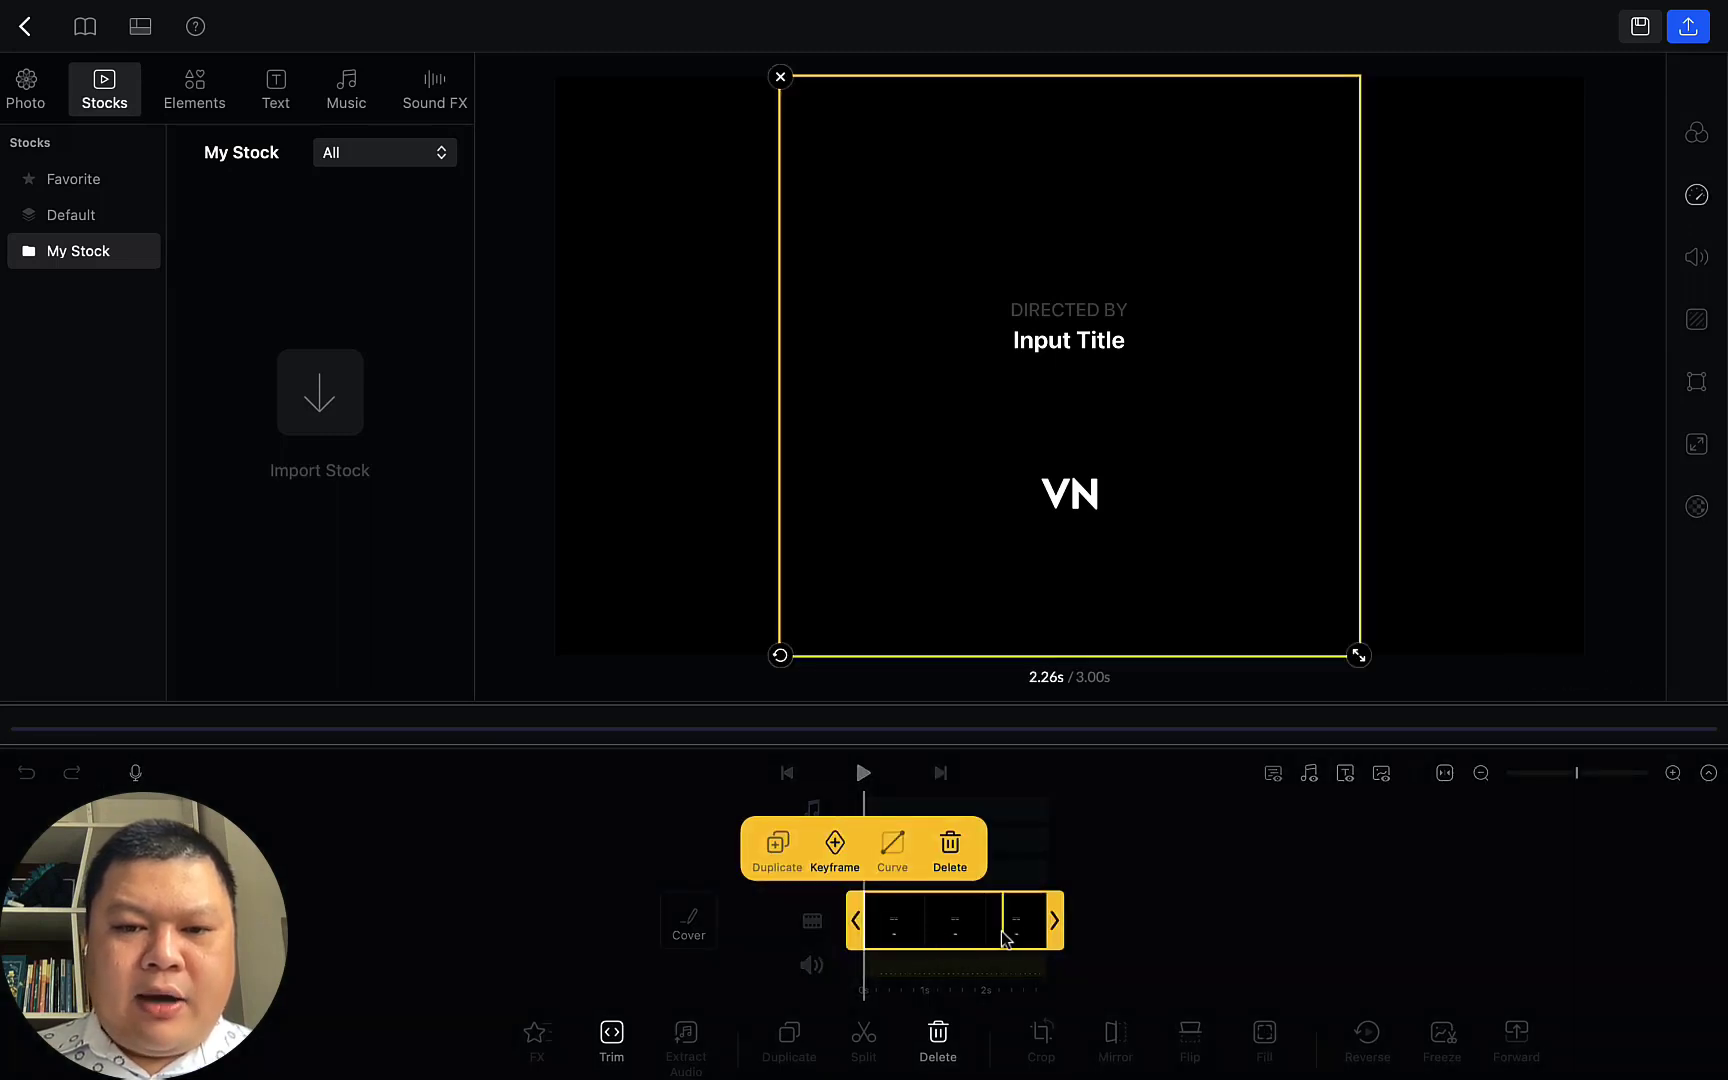
pyautogui.click(951, 848)
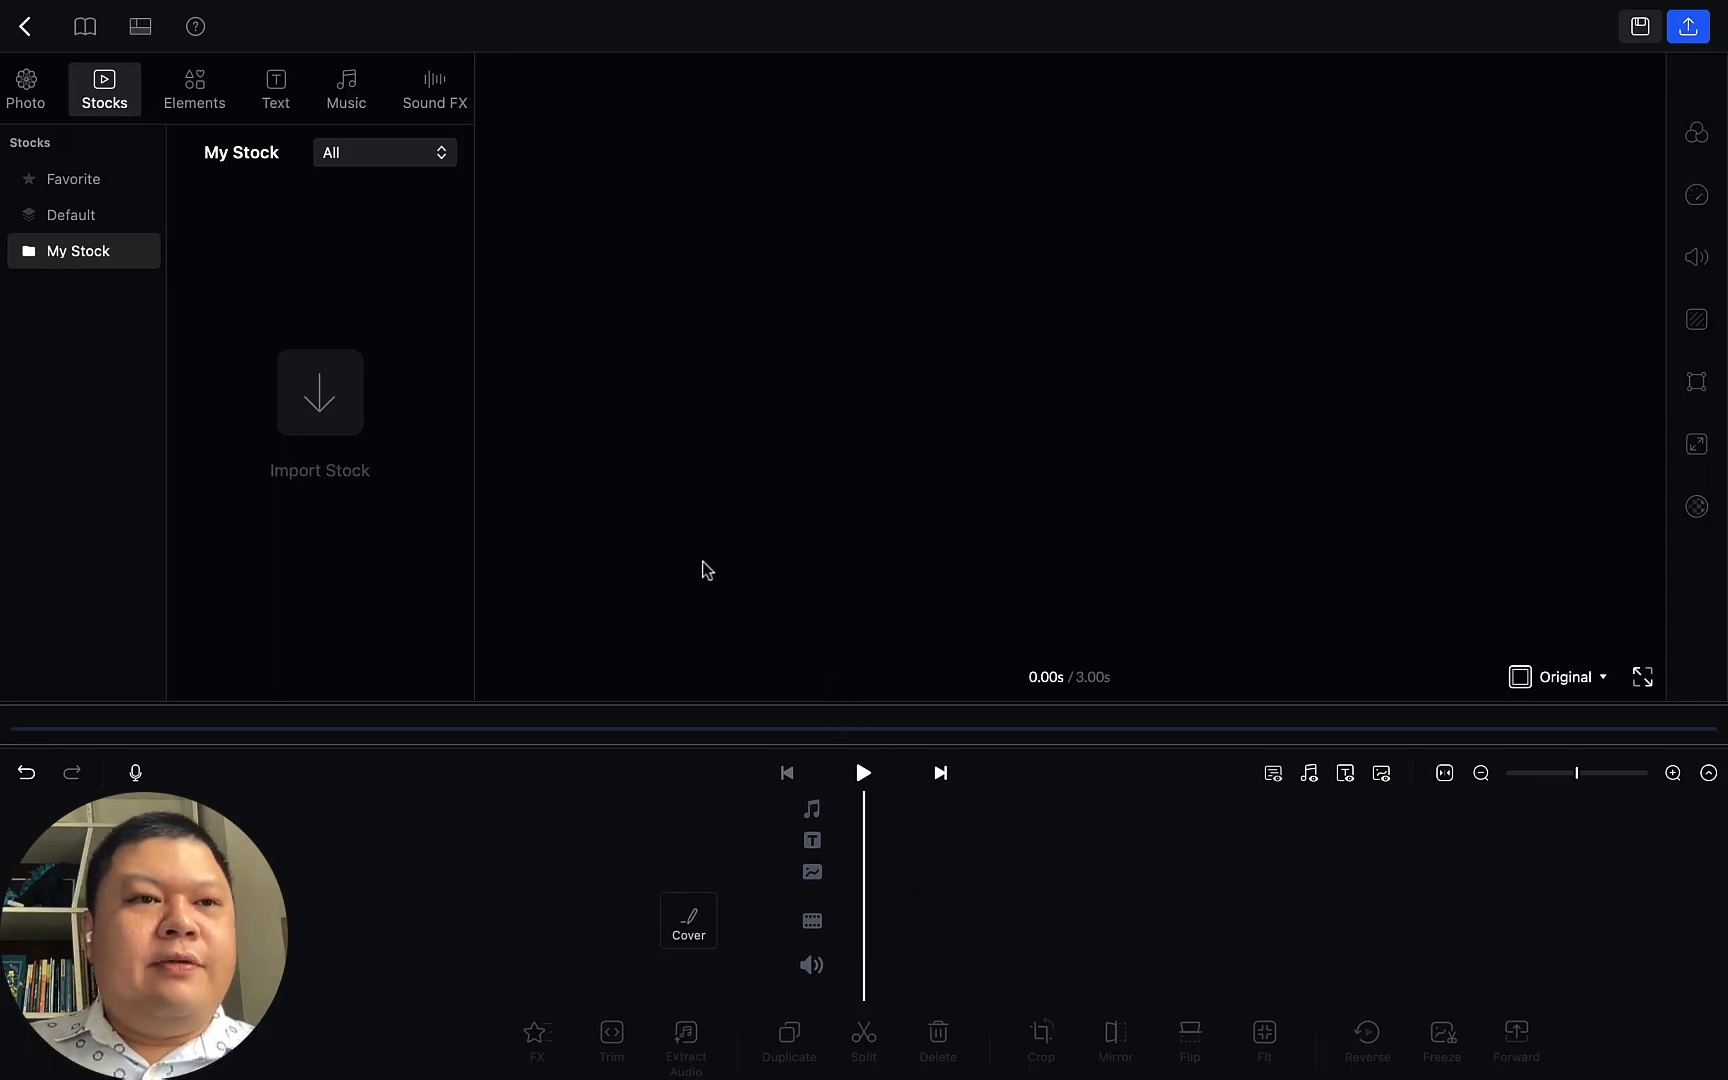
# Scroll through the Recents photo library and download IMG_3777.HEIC from the cloud
pyautogui.click(36, 100)
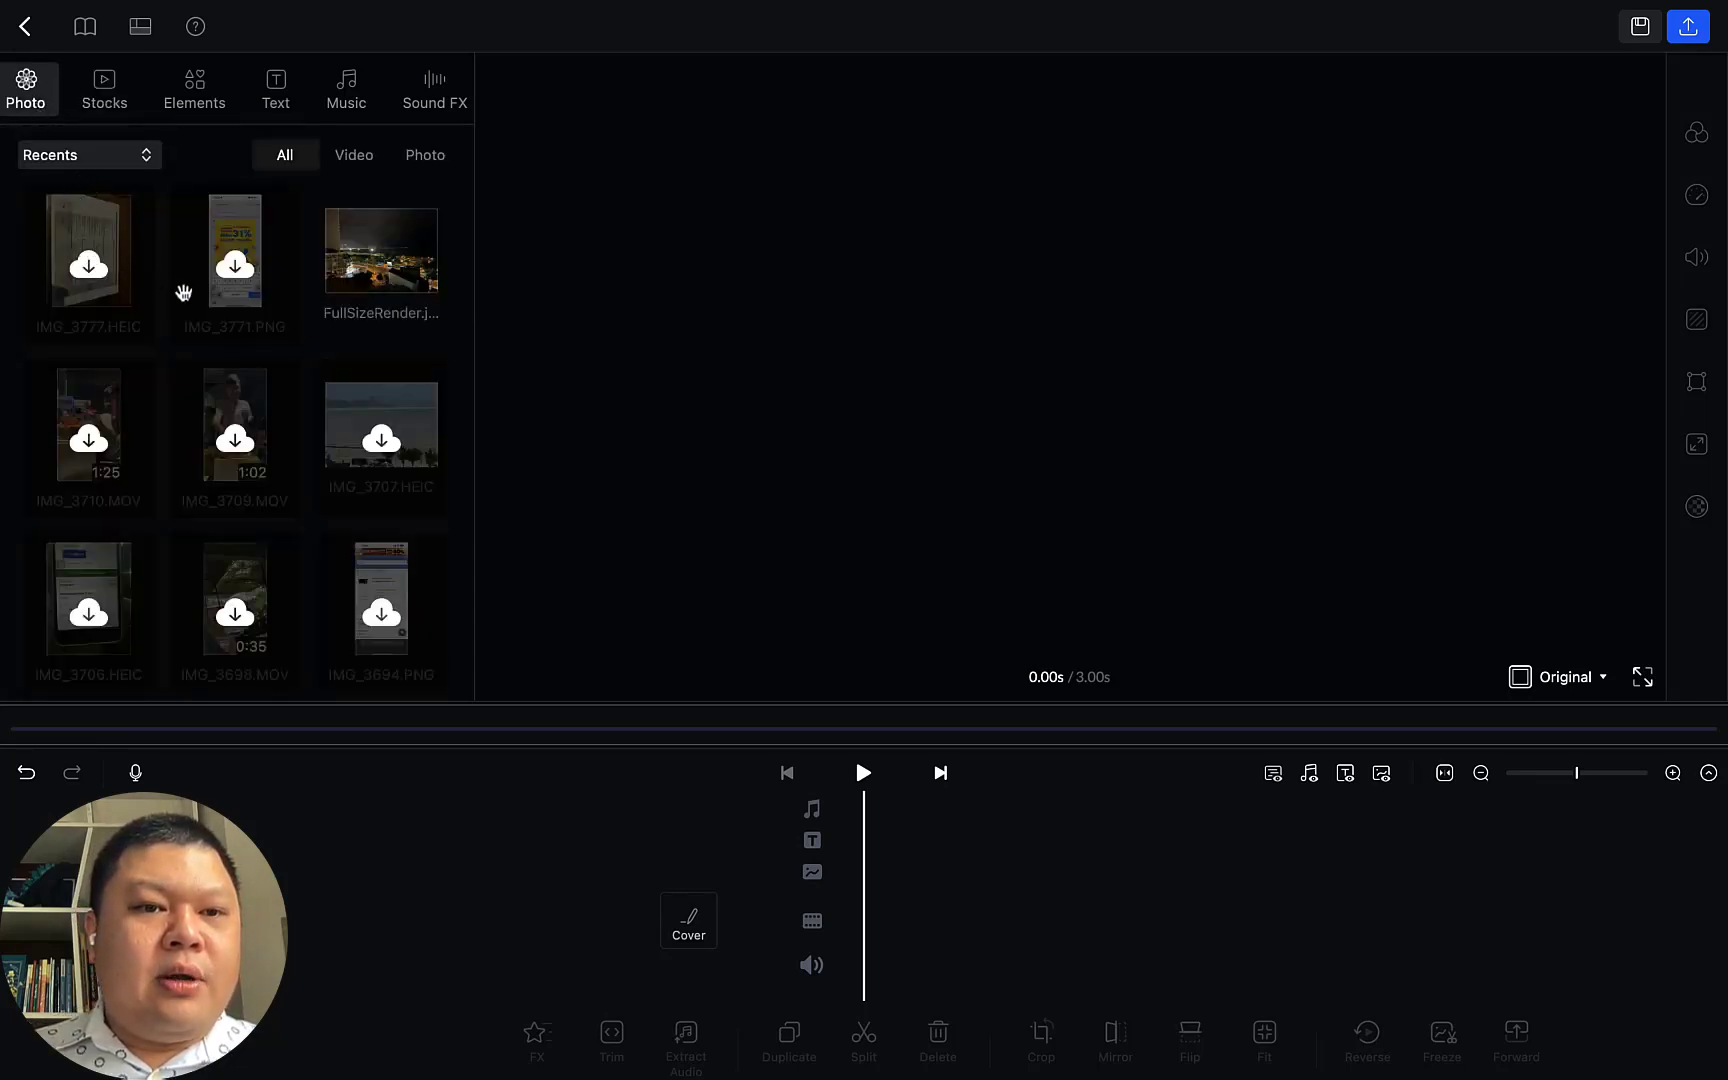
pyautogui.scroll(-3, 188, 294)
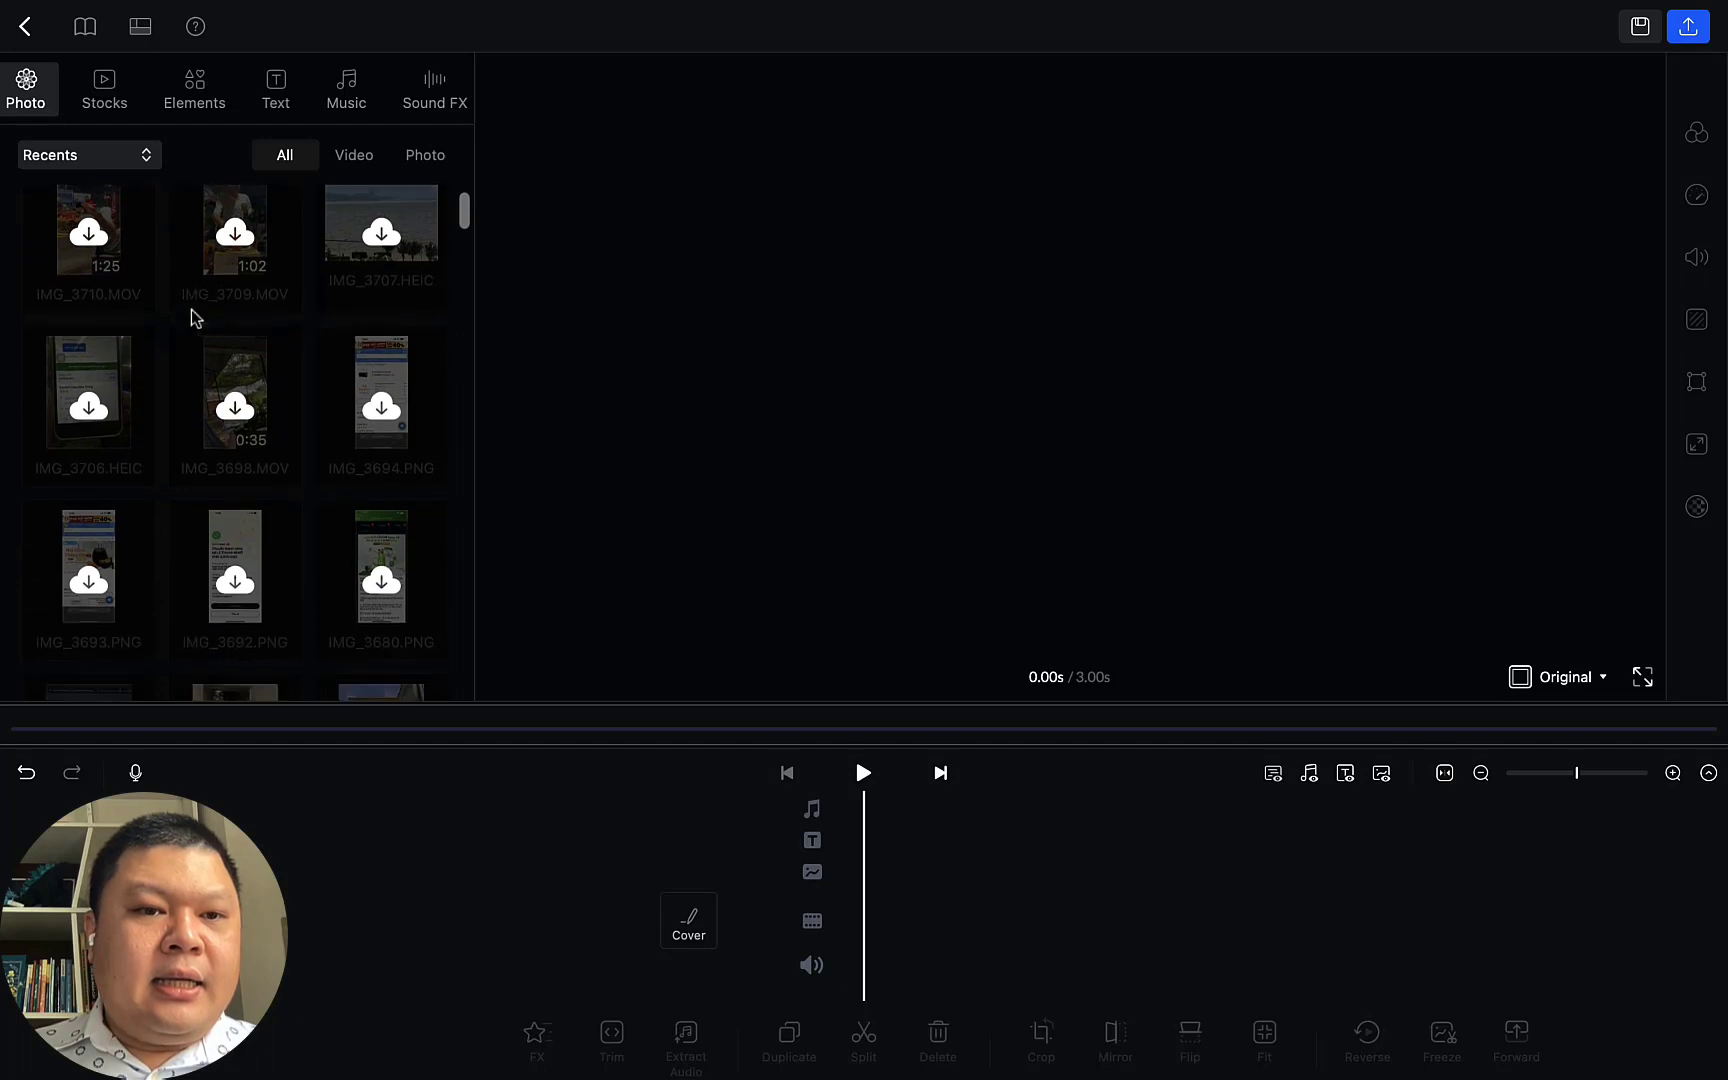
pyautogui.scroll(-5, 208, 360)
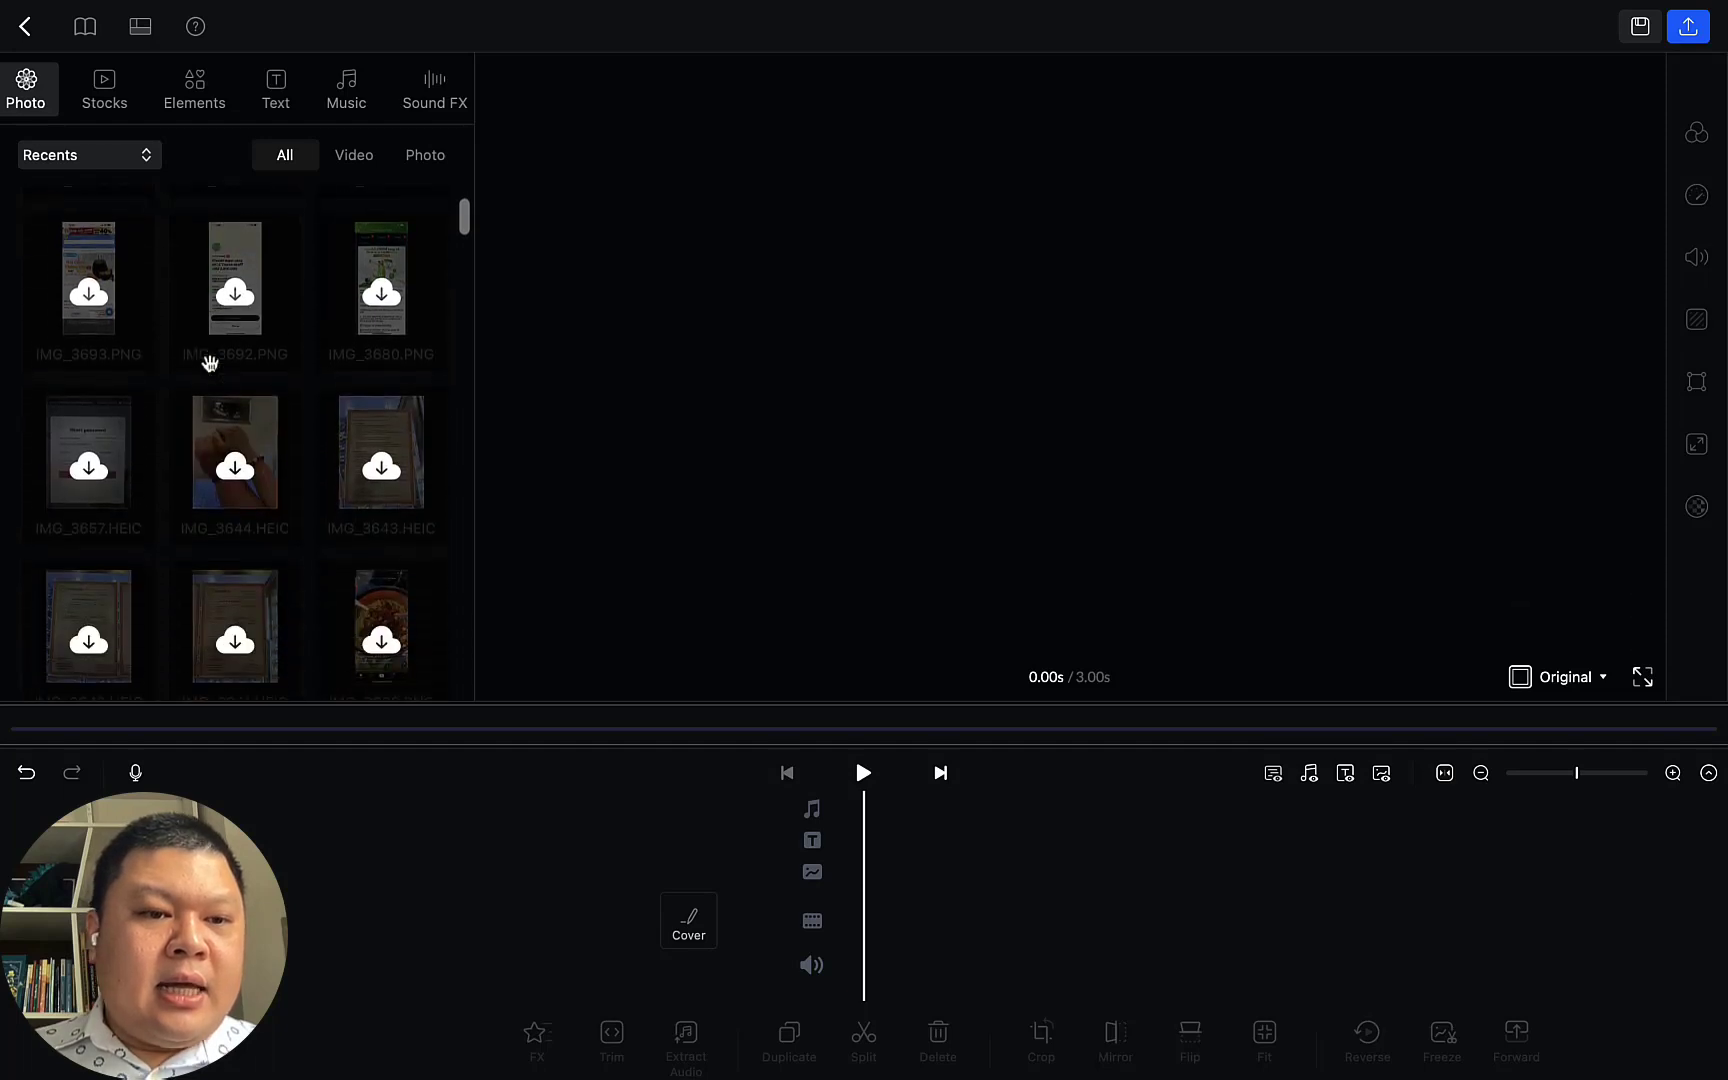
pyautogui.scroll(5, 210, 363)
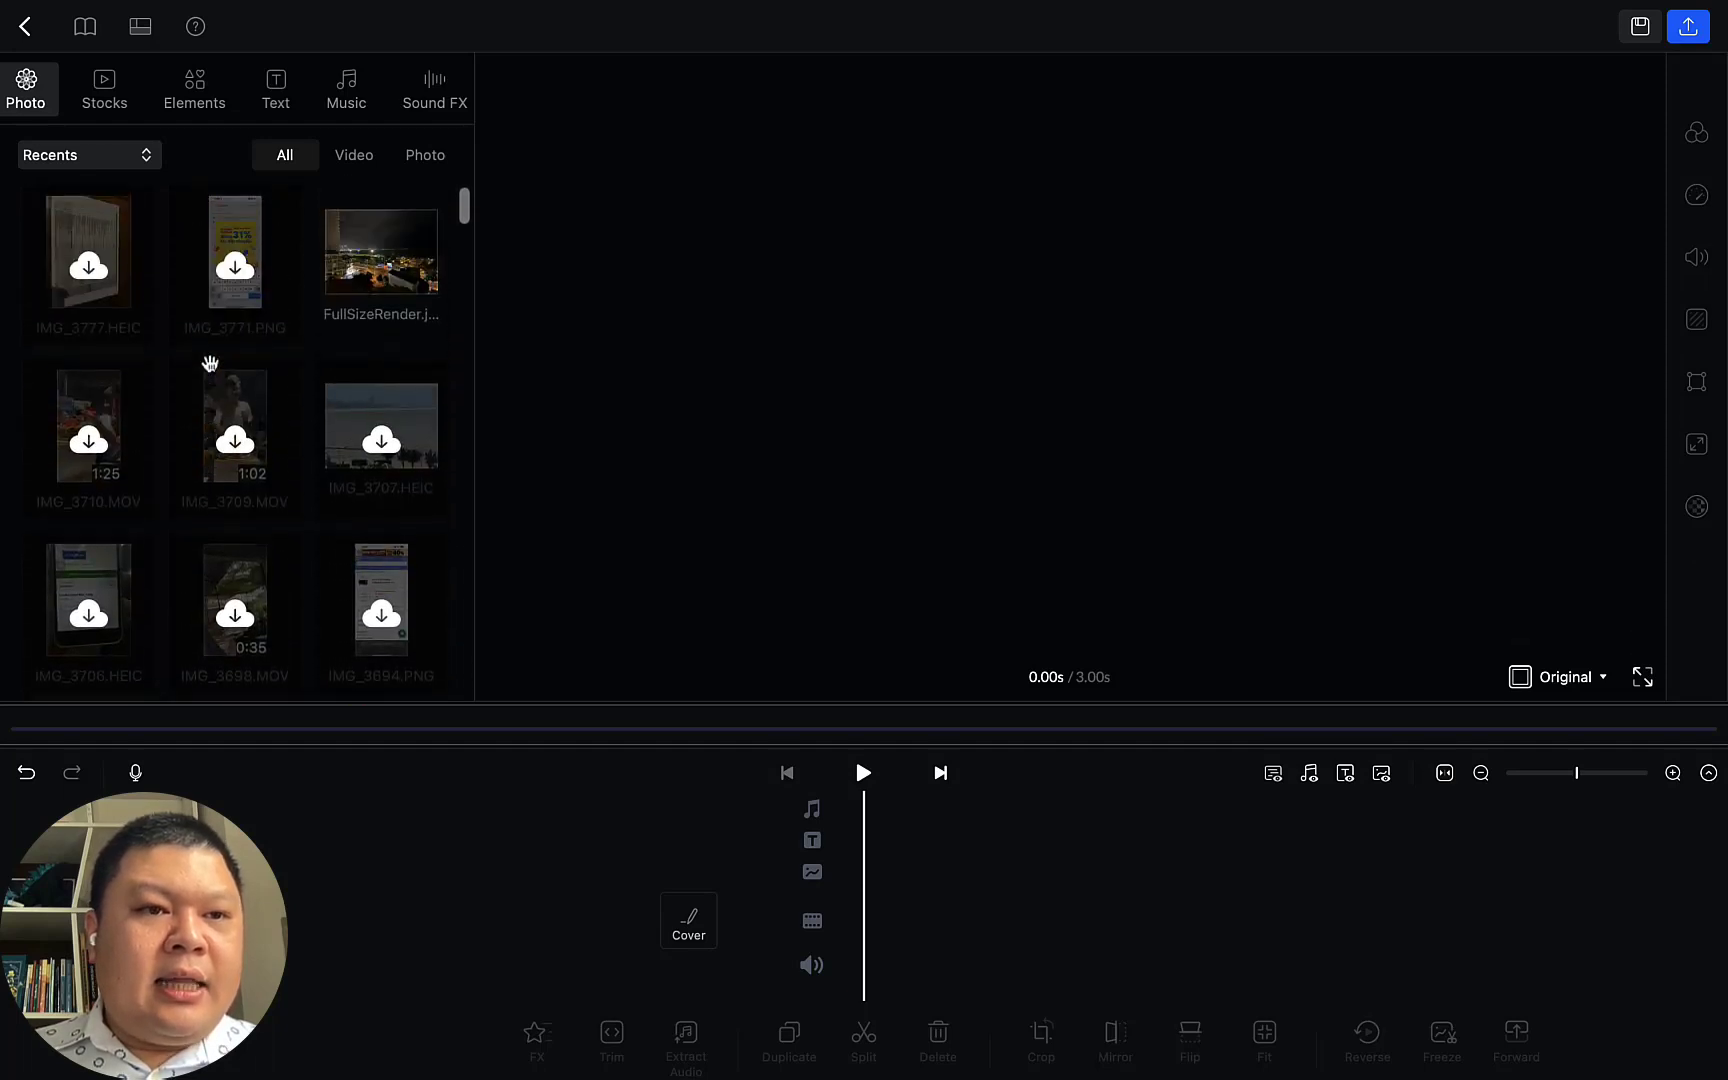
pyautogui.scroll(-10, 209, 362)
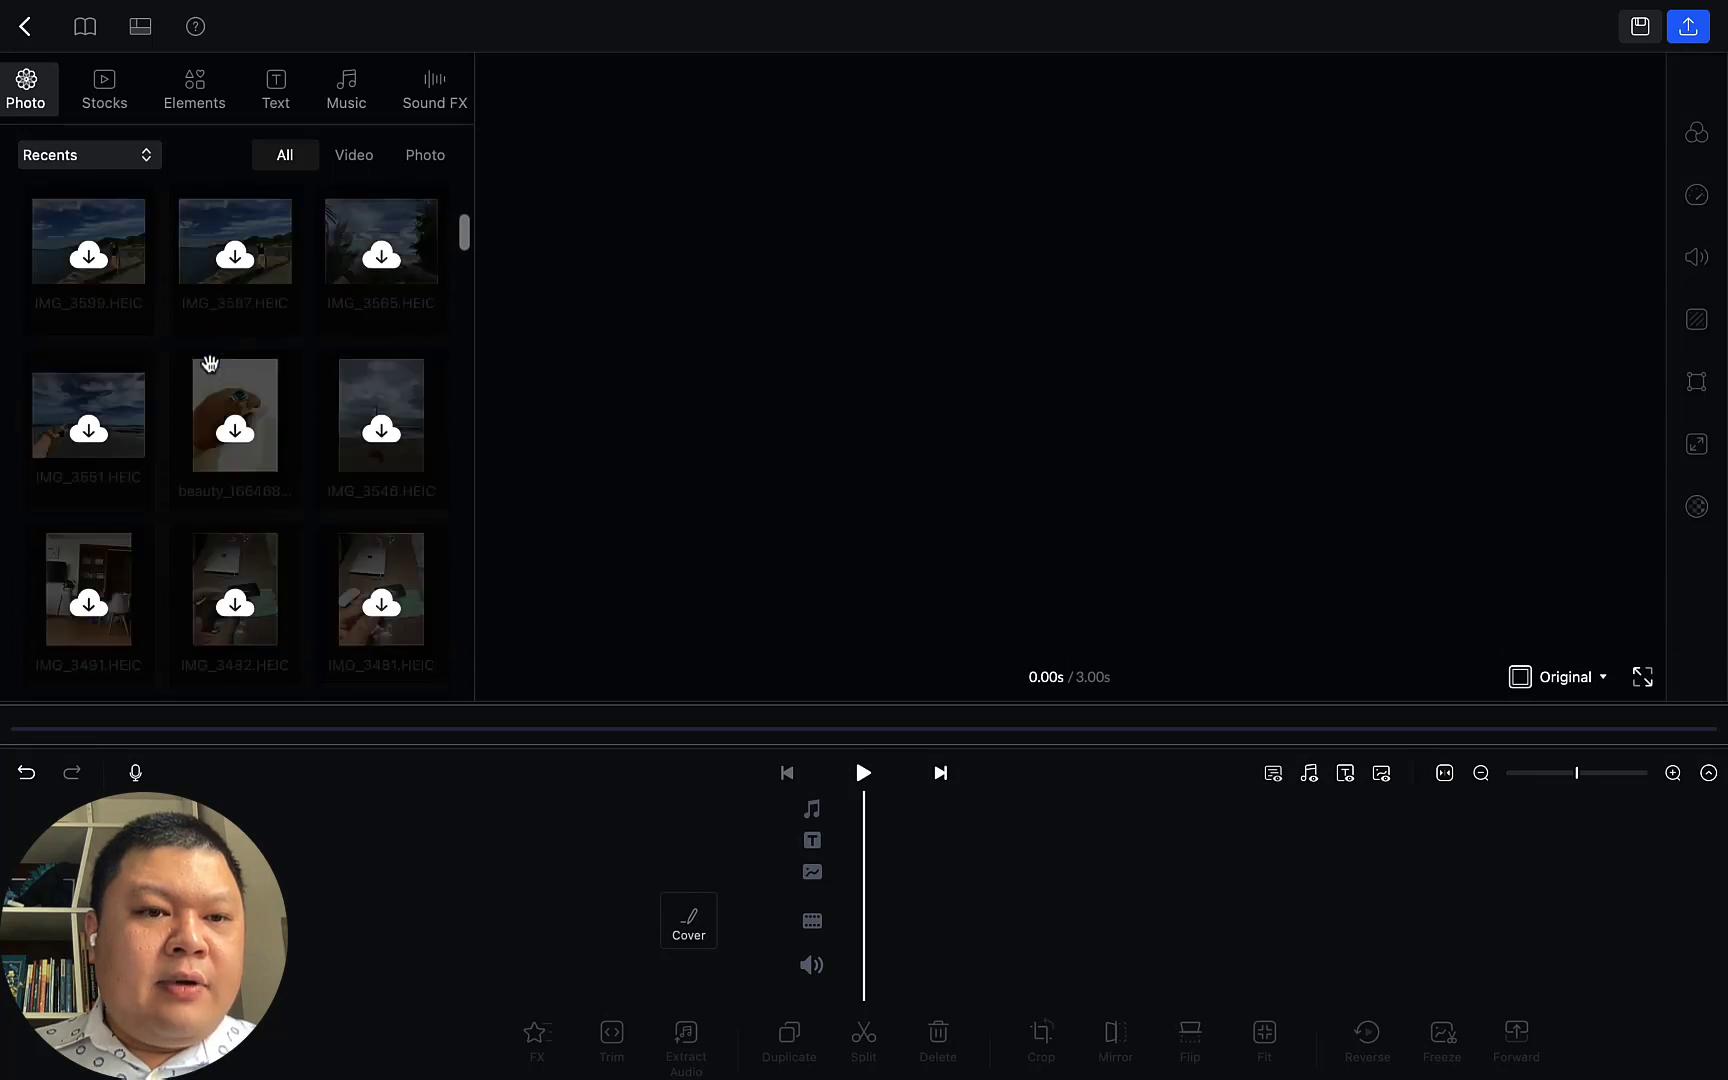
pyautogui.scroll(8, 209, 362)
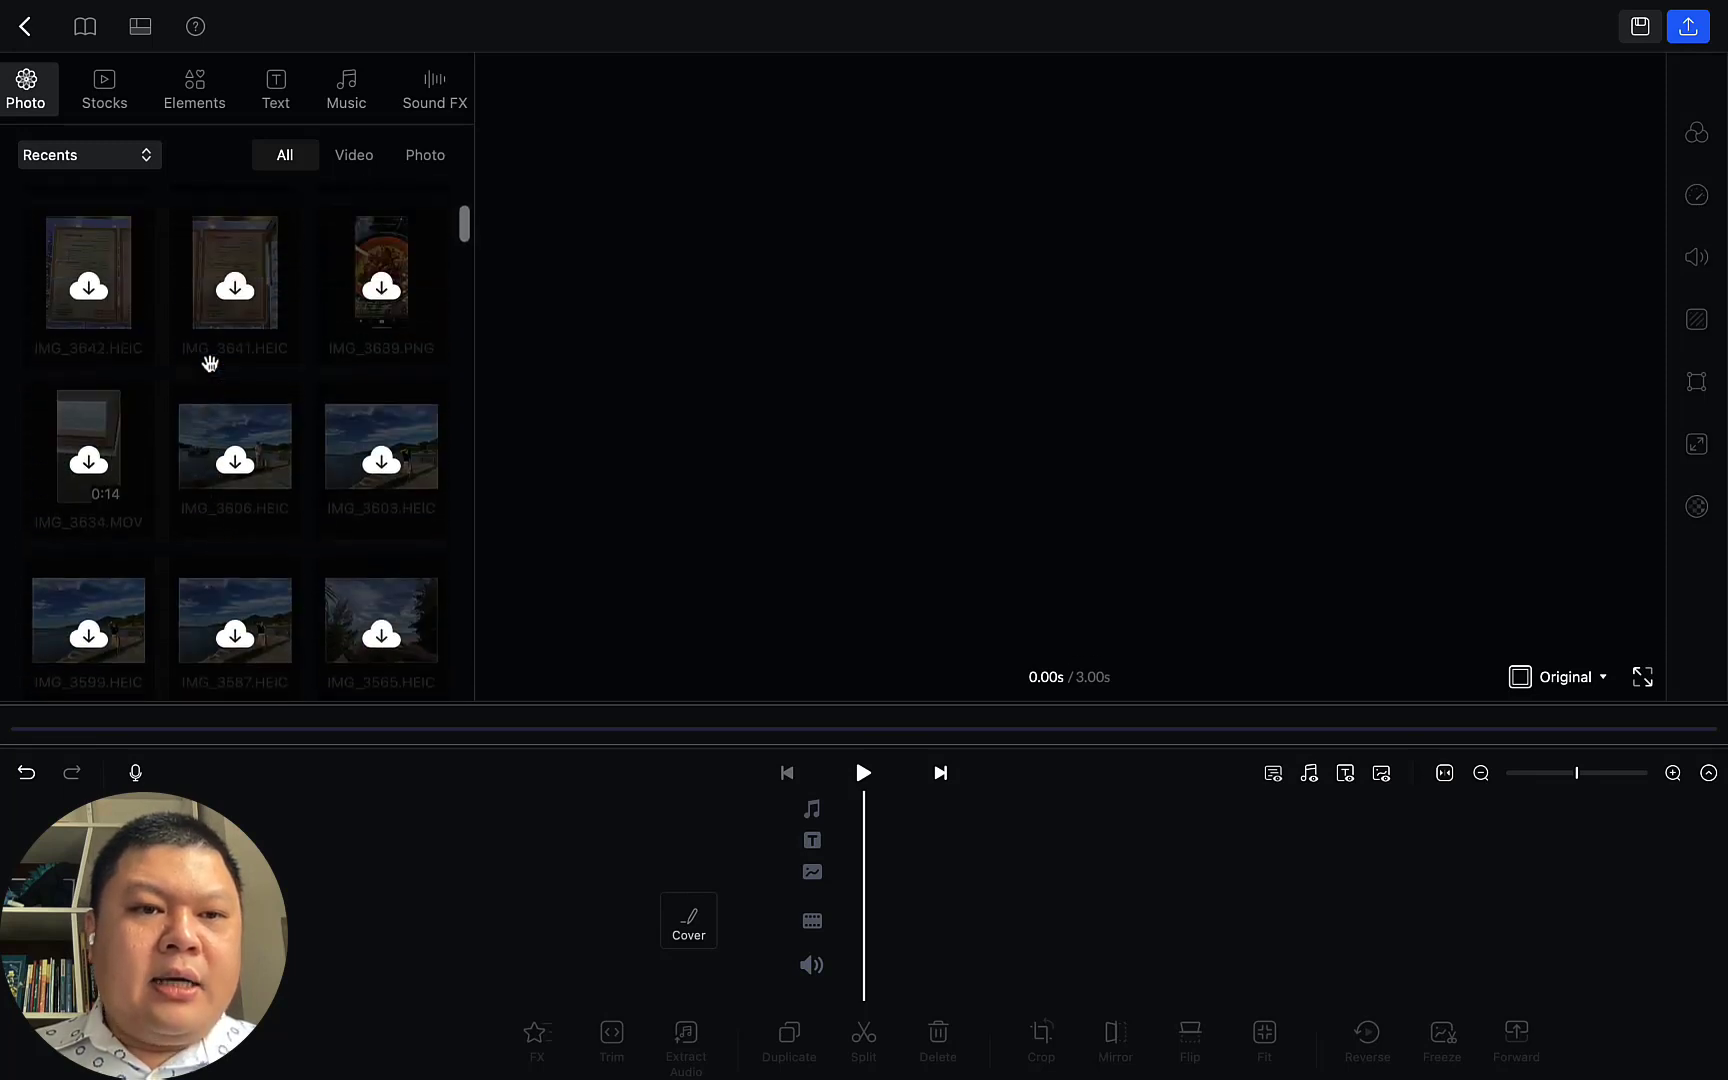
pyautogui.scroll(8, 210, 363)
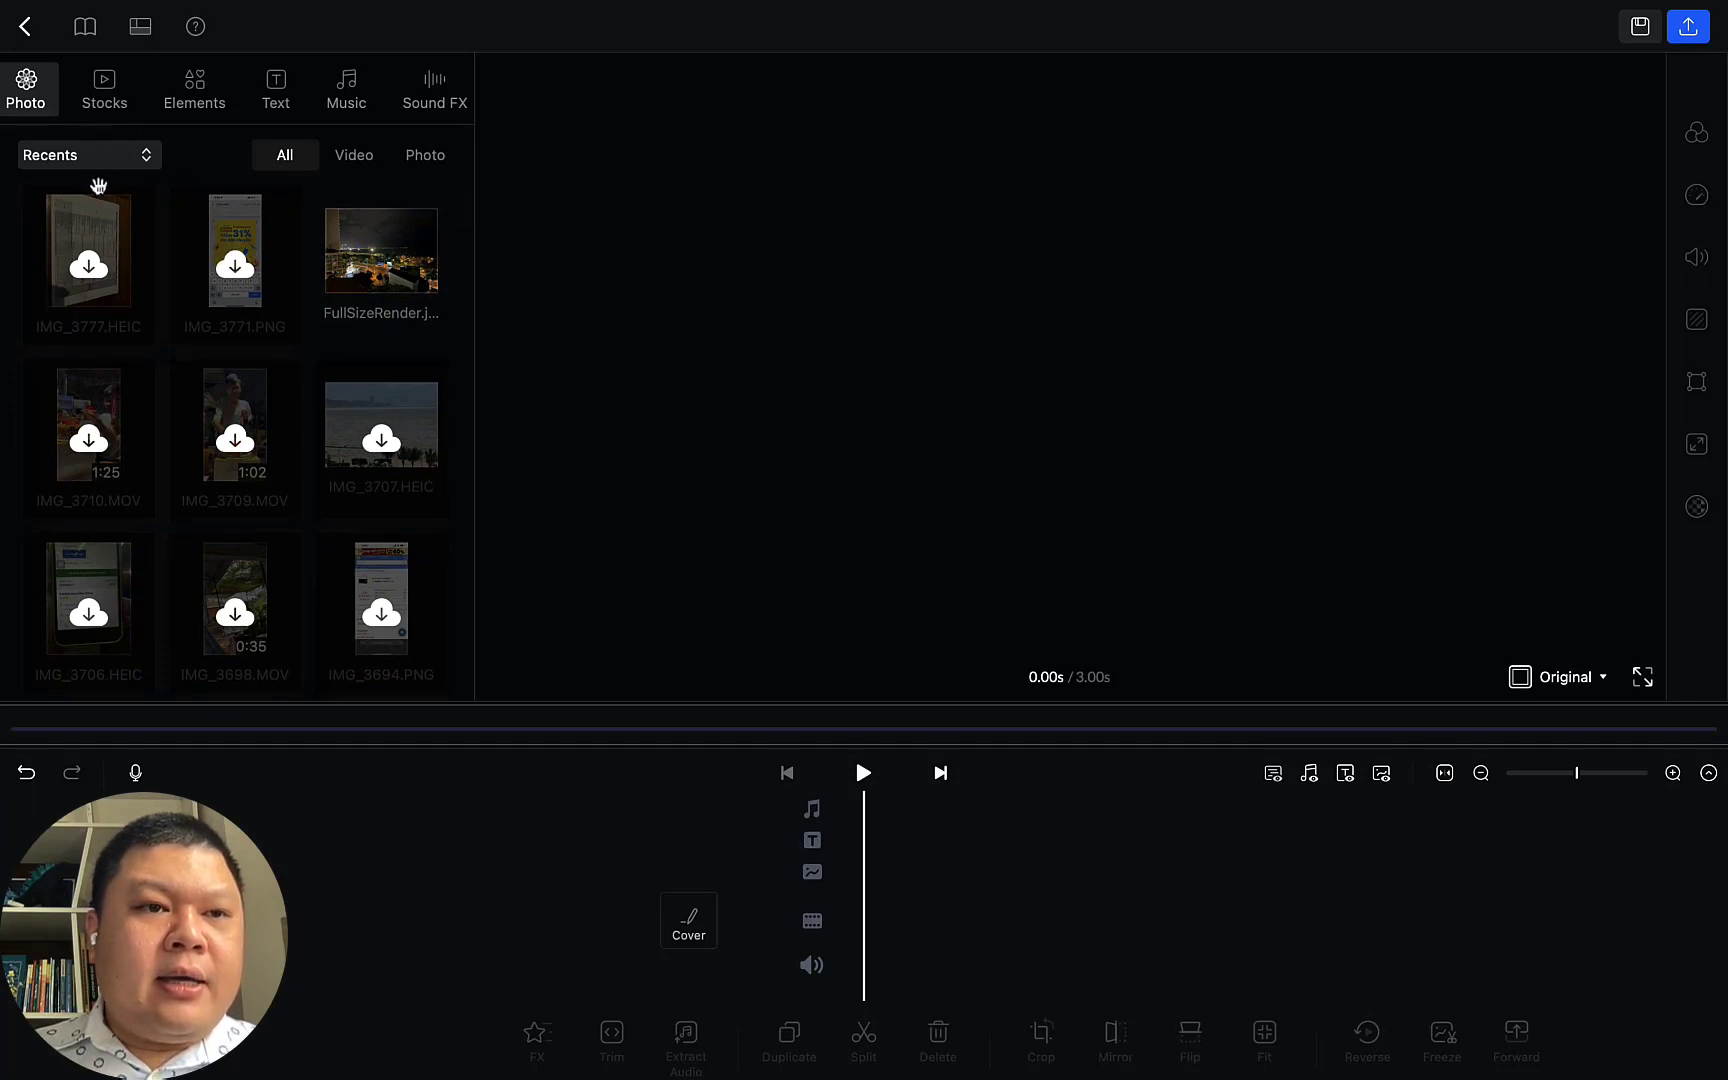
pyautogui.click(114, 290)
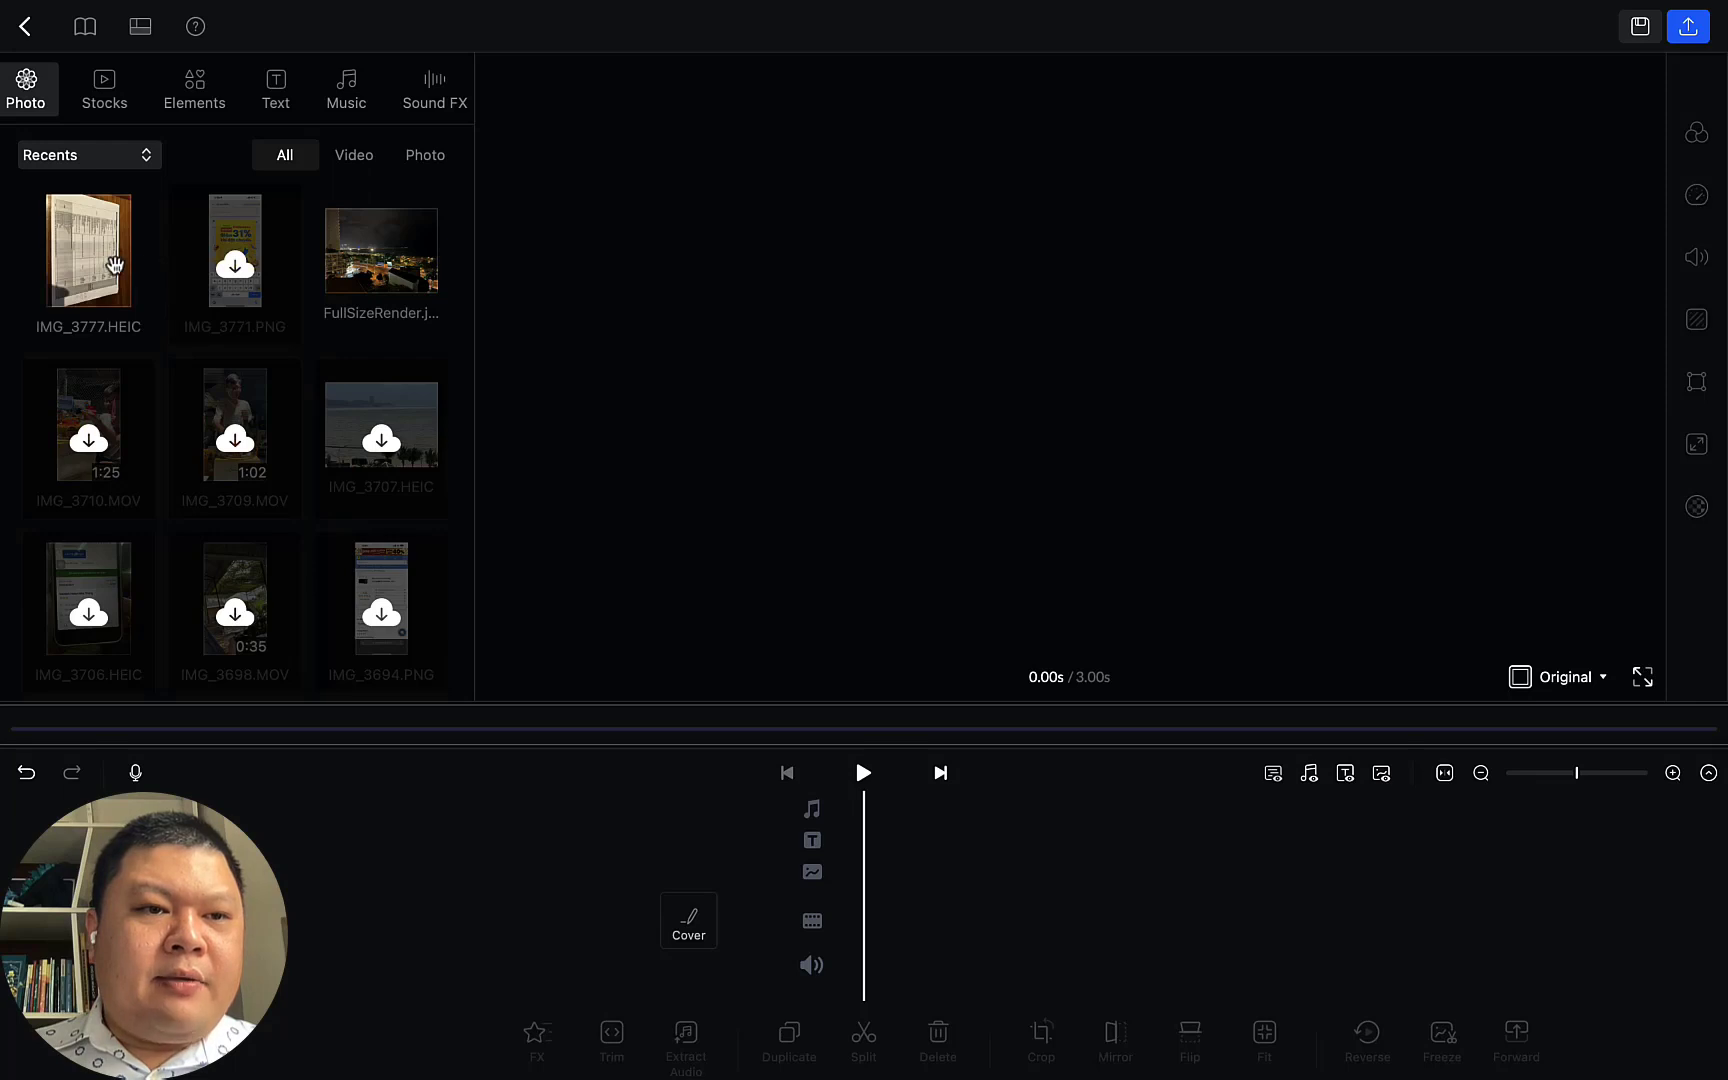
# Add the IMG_3777 document photo to the timeline and insert the night city photo before it
pyautogui.click(117, 264)
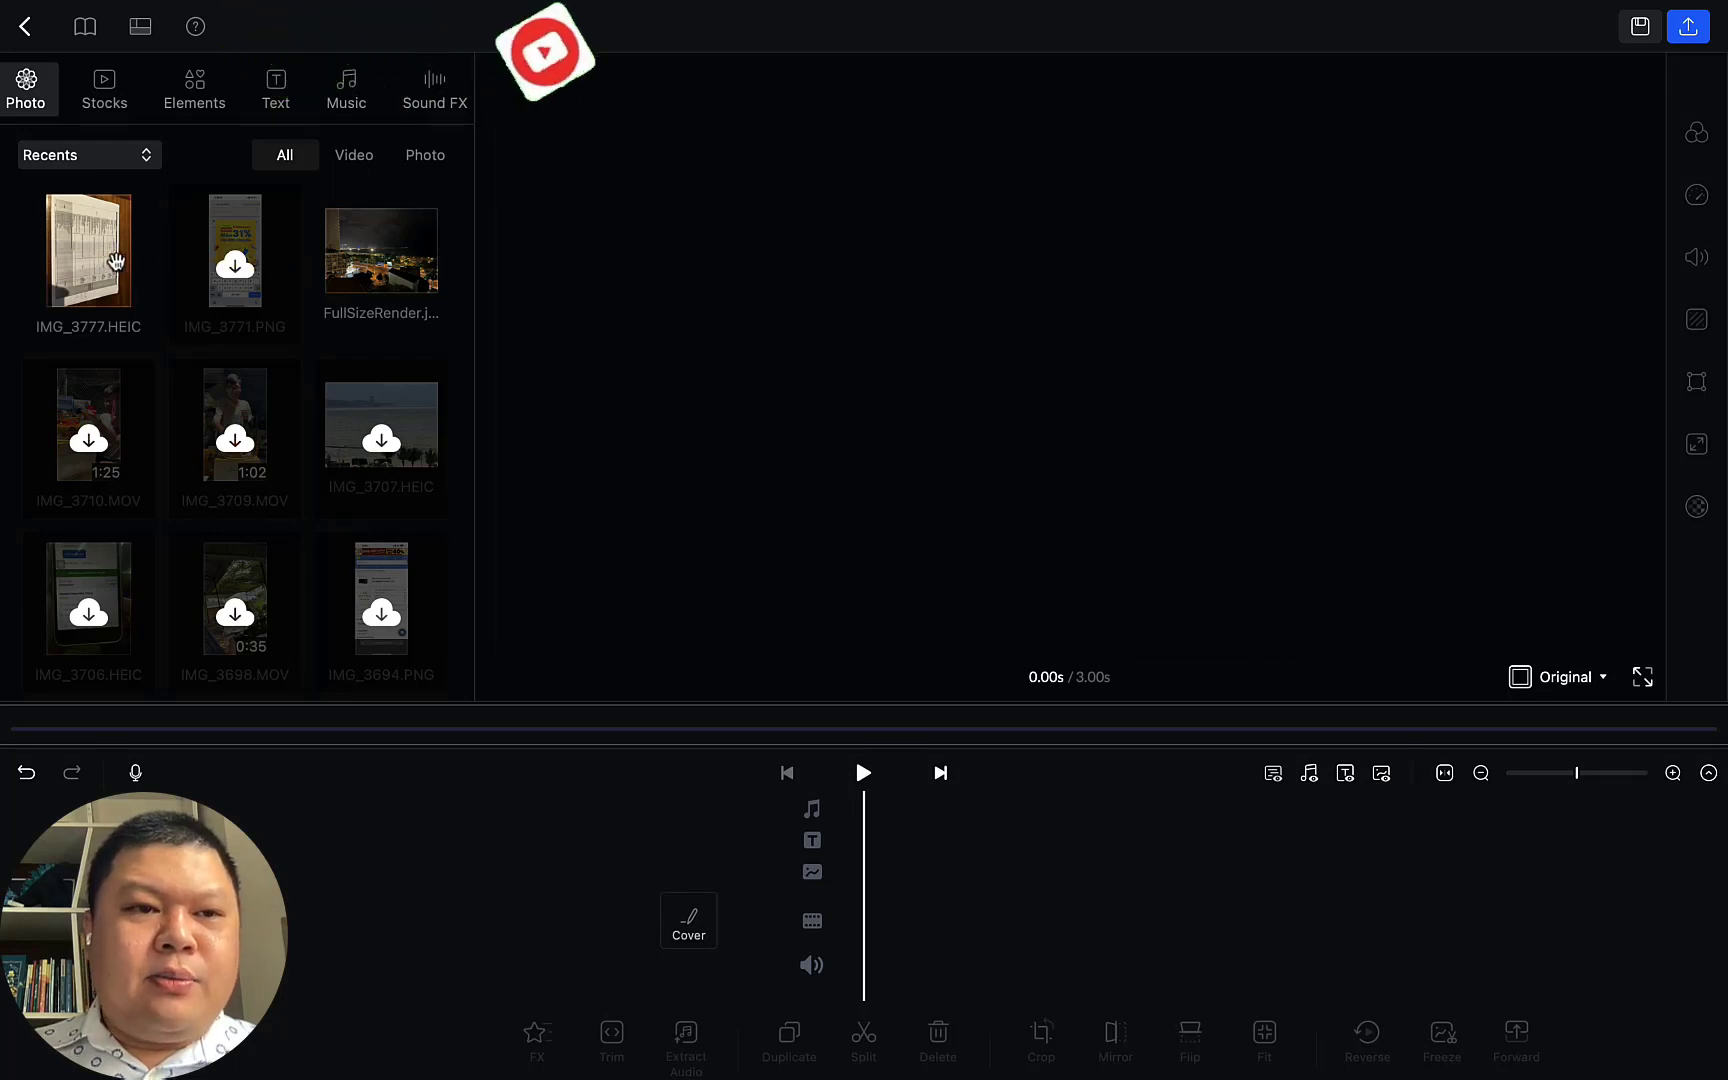
pyautogui.moveTo(110, 305); pyautogui.dragTo(1000, 912)
pyautogui.click(928, 915)
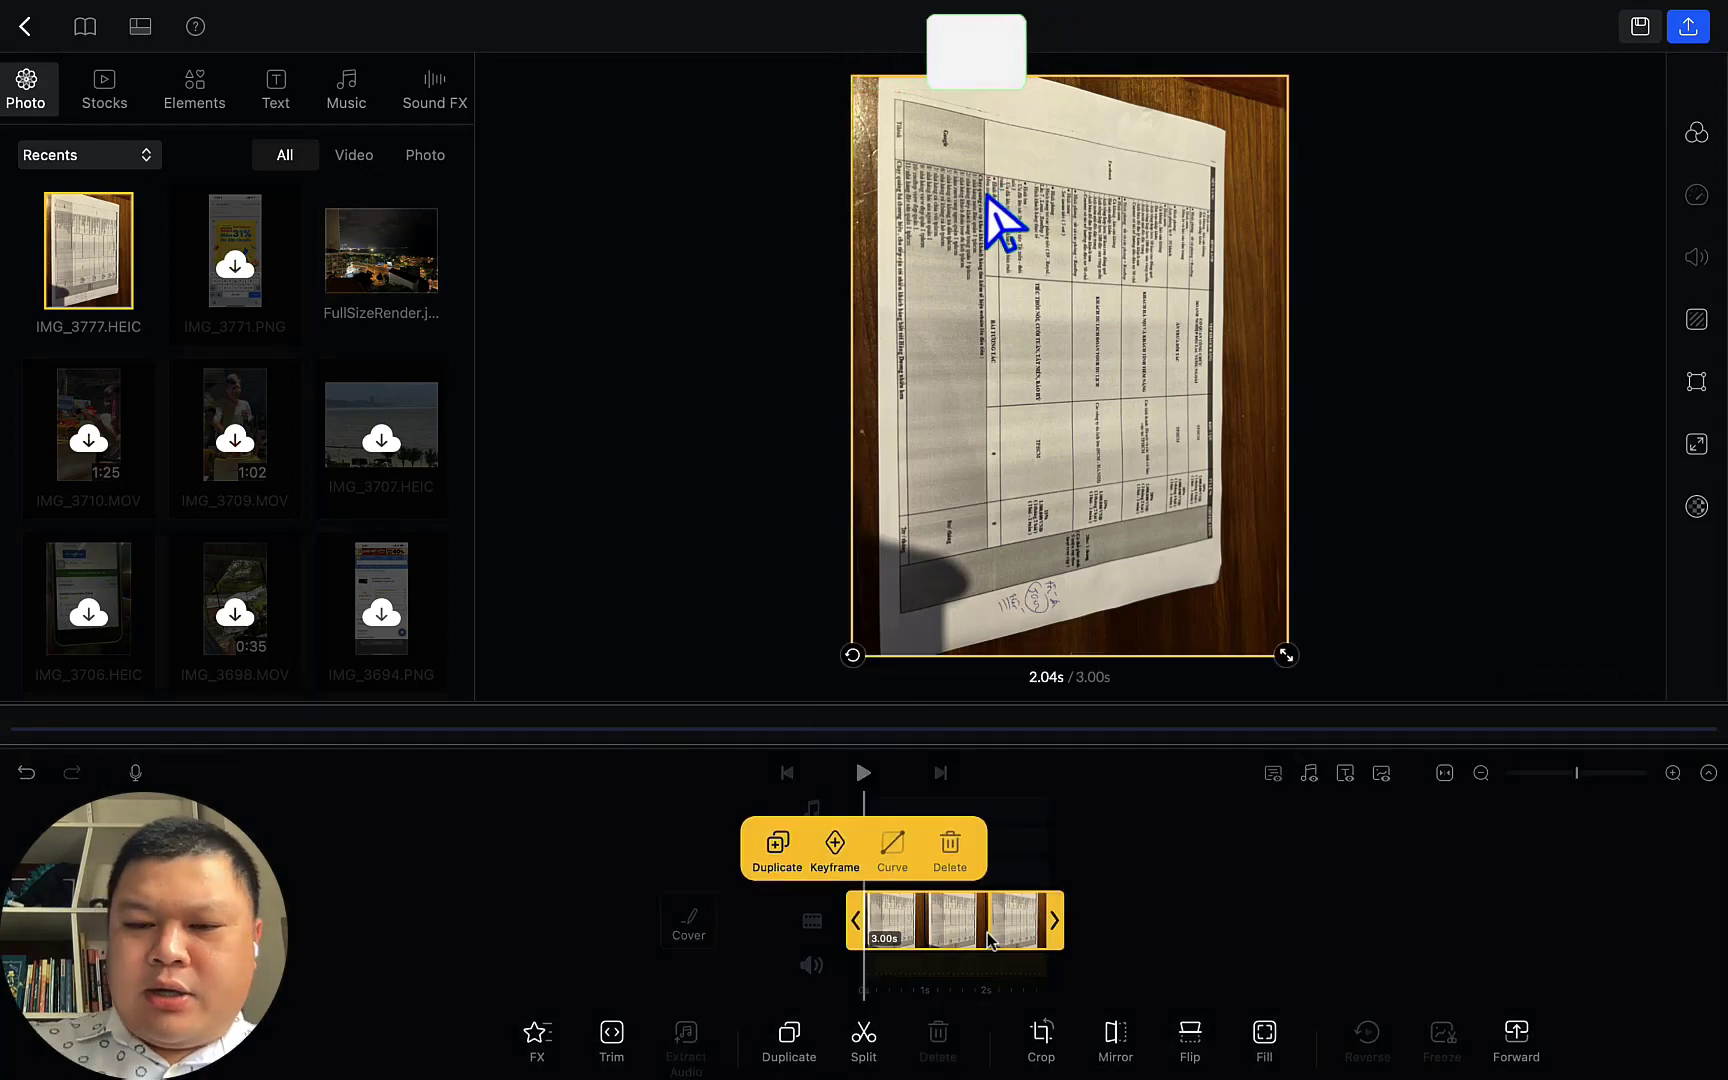
pyautogui.moveTo(381, 250); pyautogui.dragTo(866, 920)
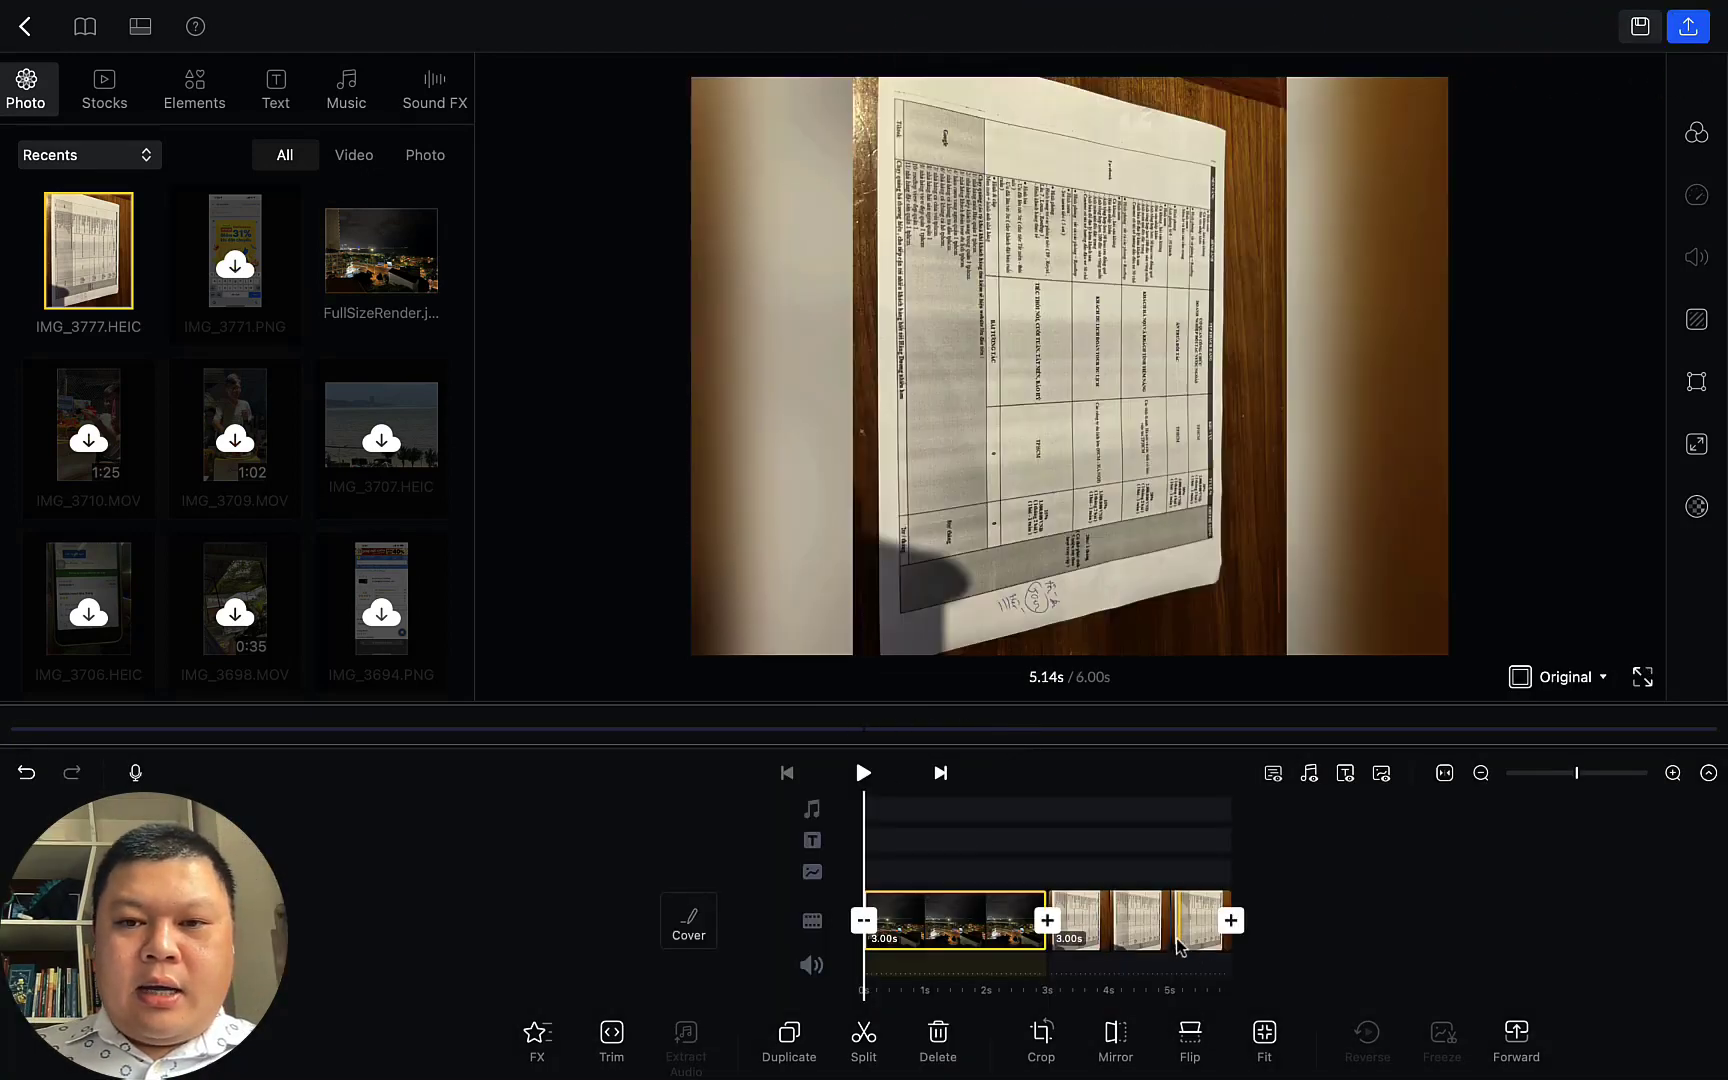
# Delete the document photo clip, leaving only the 3.00 s night city clip
pyautogui.hscroll(3, 1143, 915)
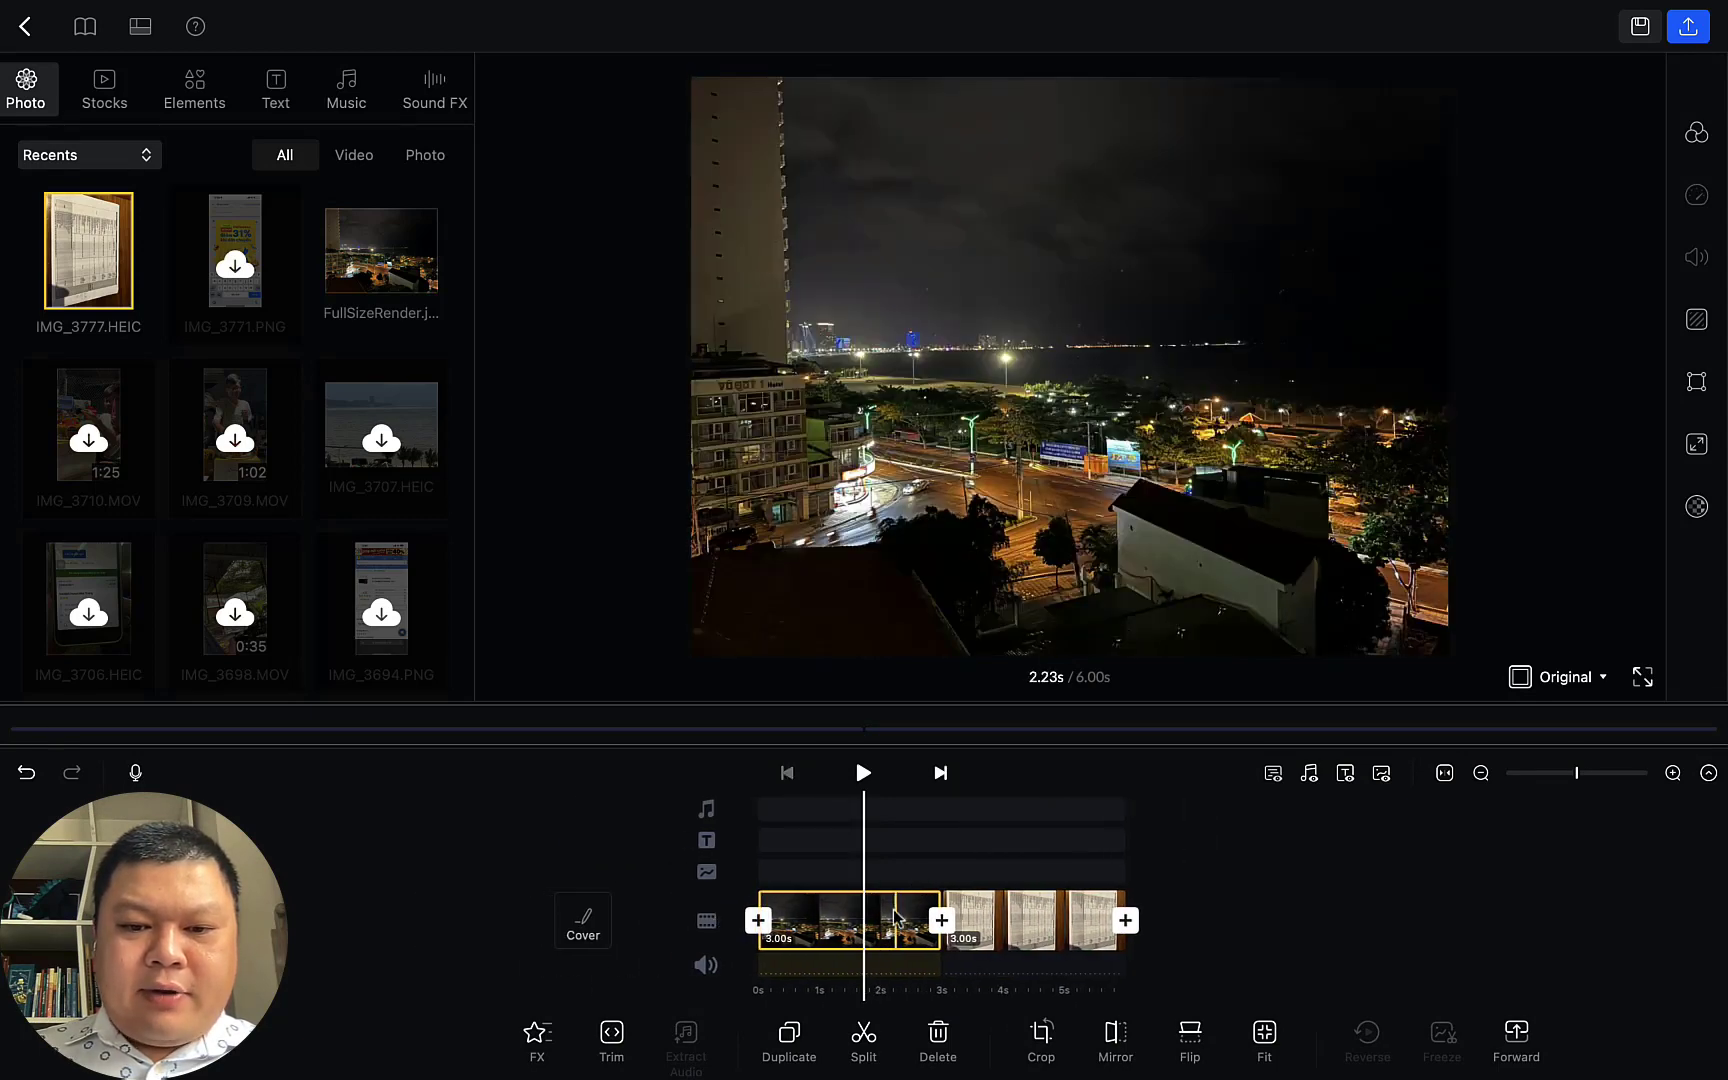
pyautogui.click(882, 920)
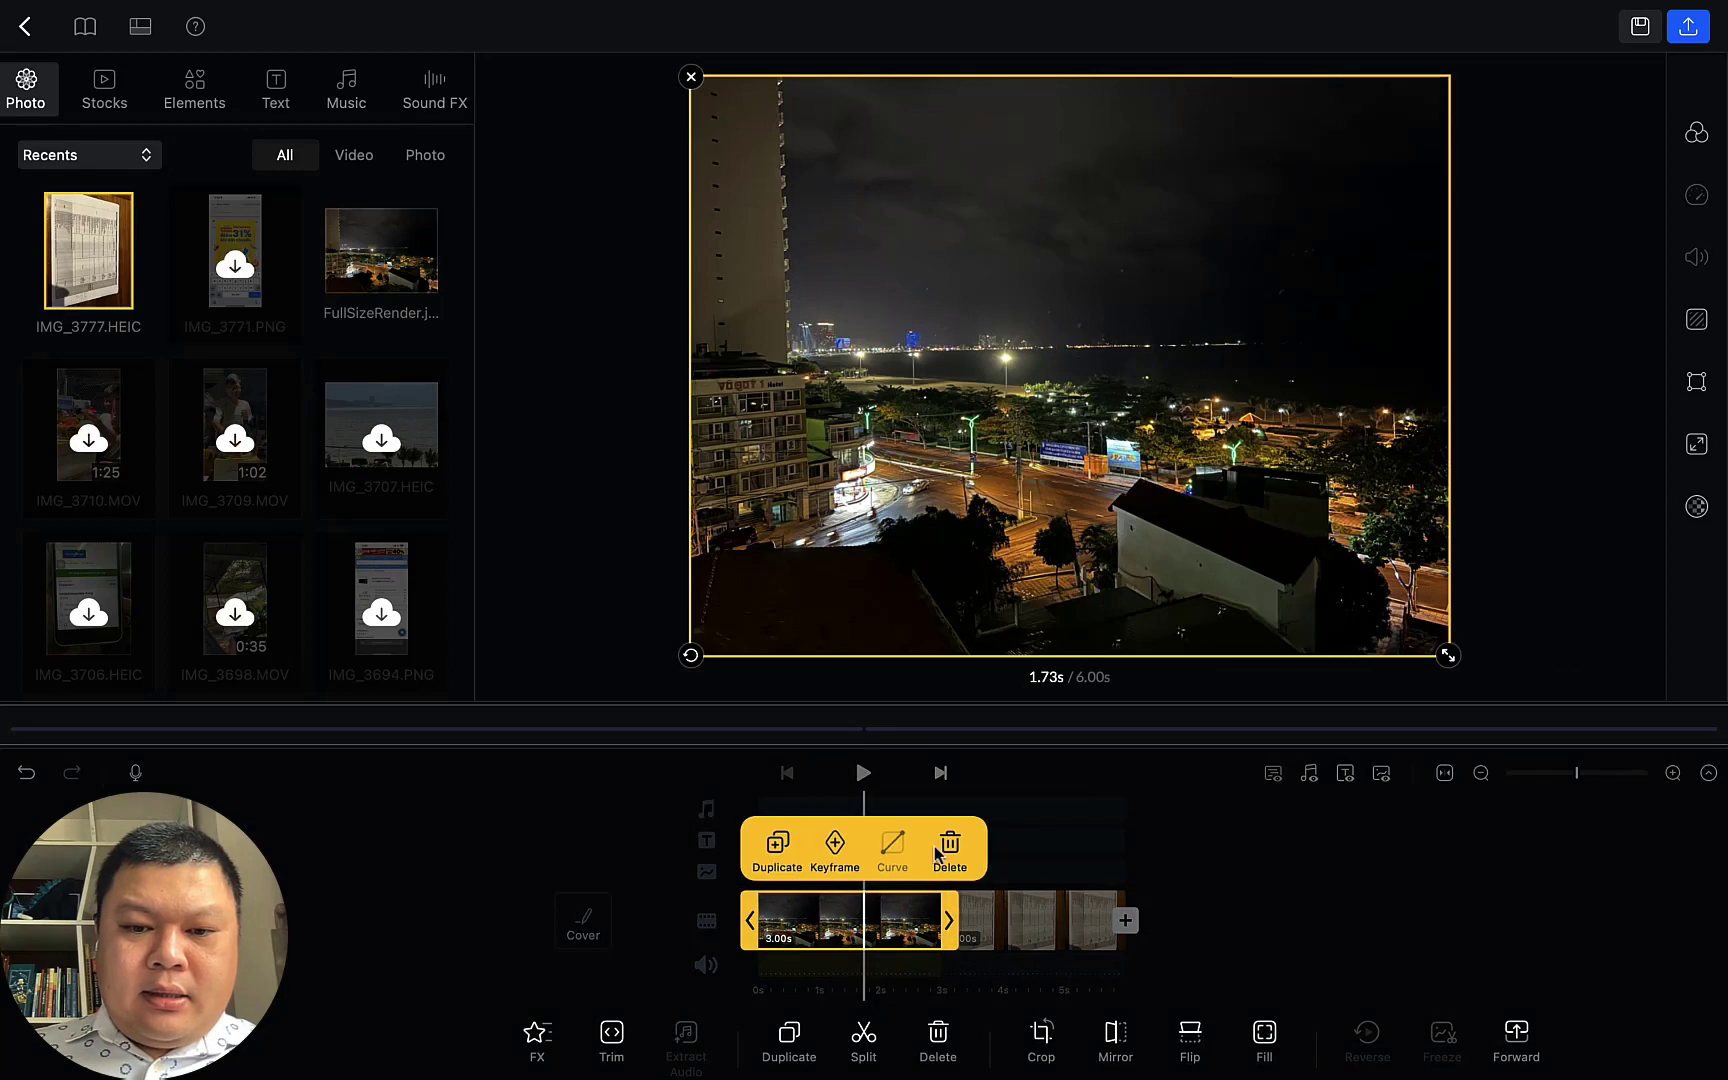
pyautogui.hscroll(3, 960, 920)
pyautogui.click(922, 935)
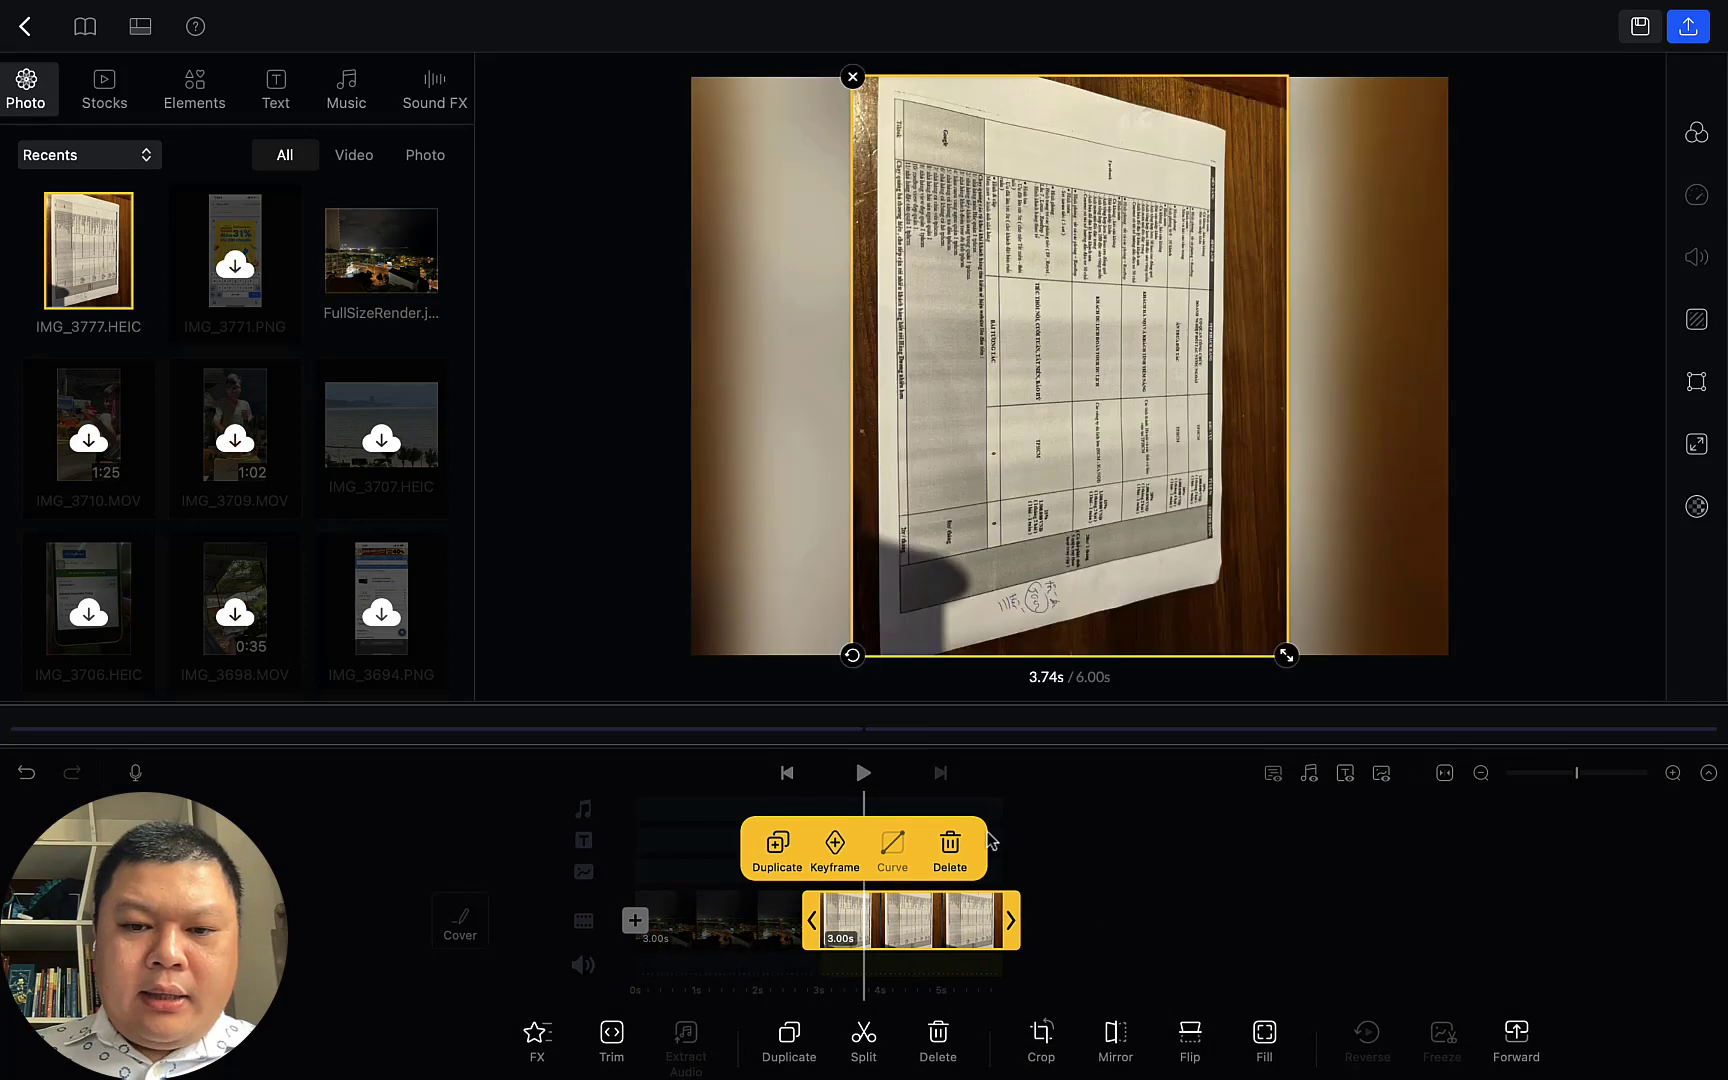
pyautogui.click(950, 848)
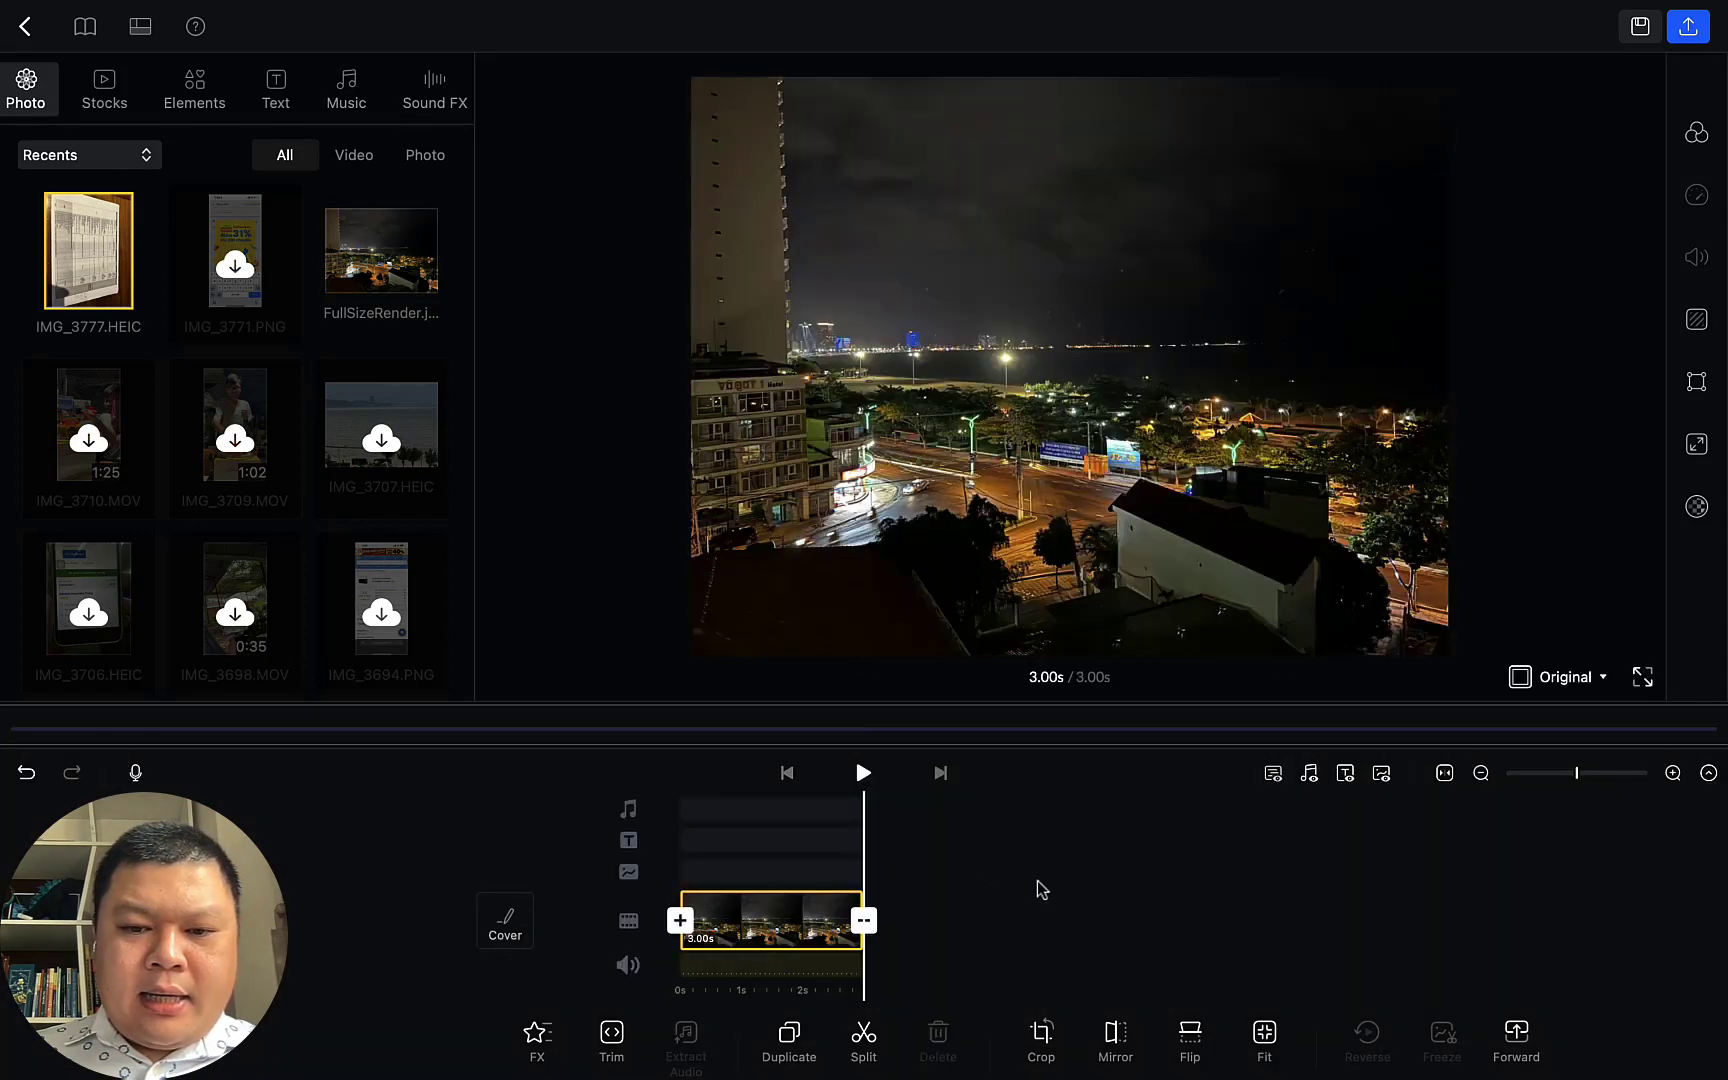
pyautogui.click(770, 918)
pyautogui.click(937, 933)
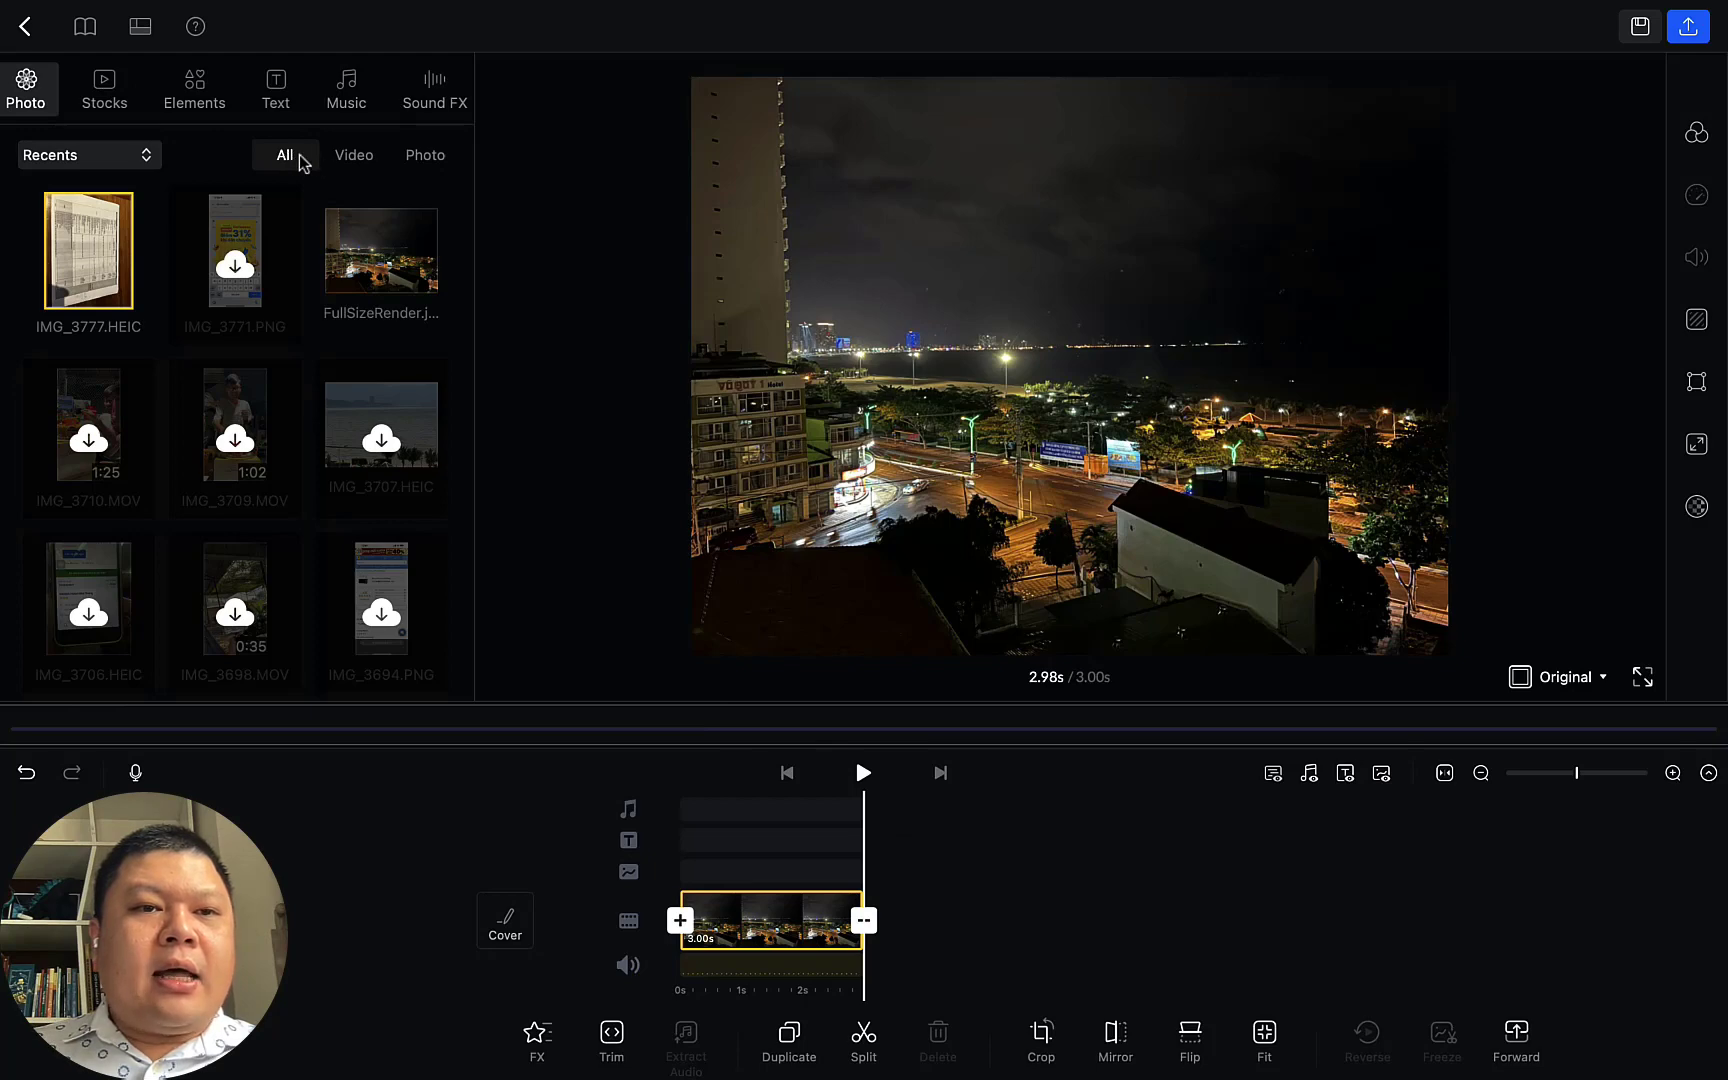
pyautogui.click(352, 158)
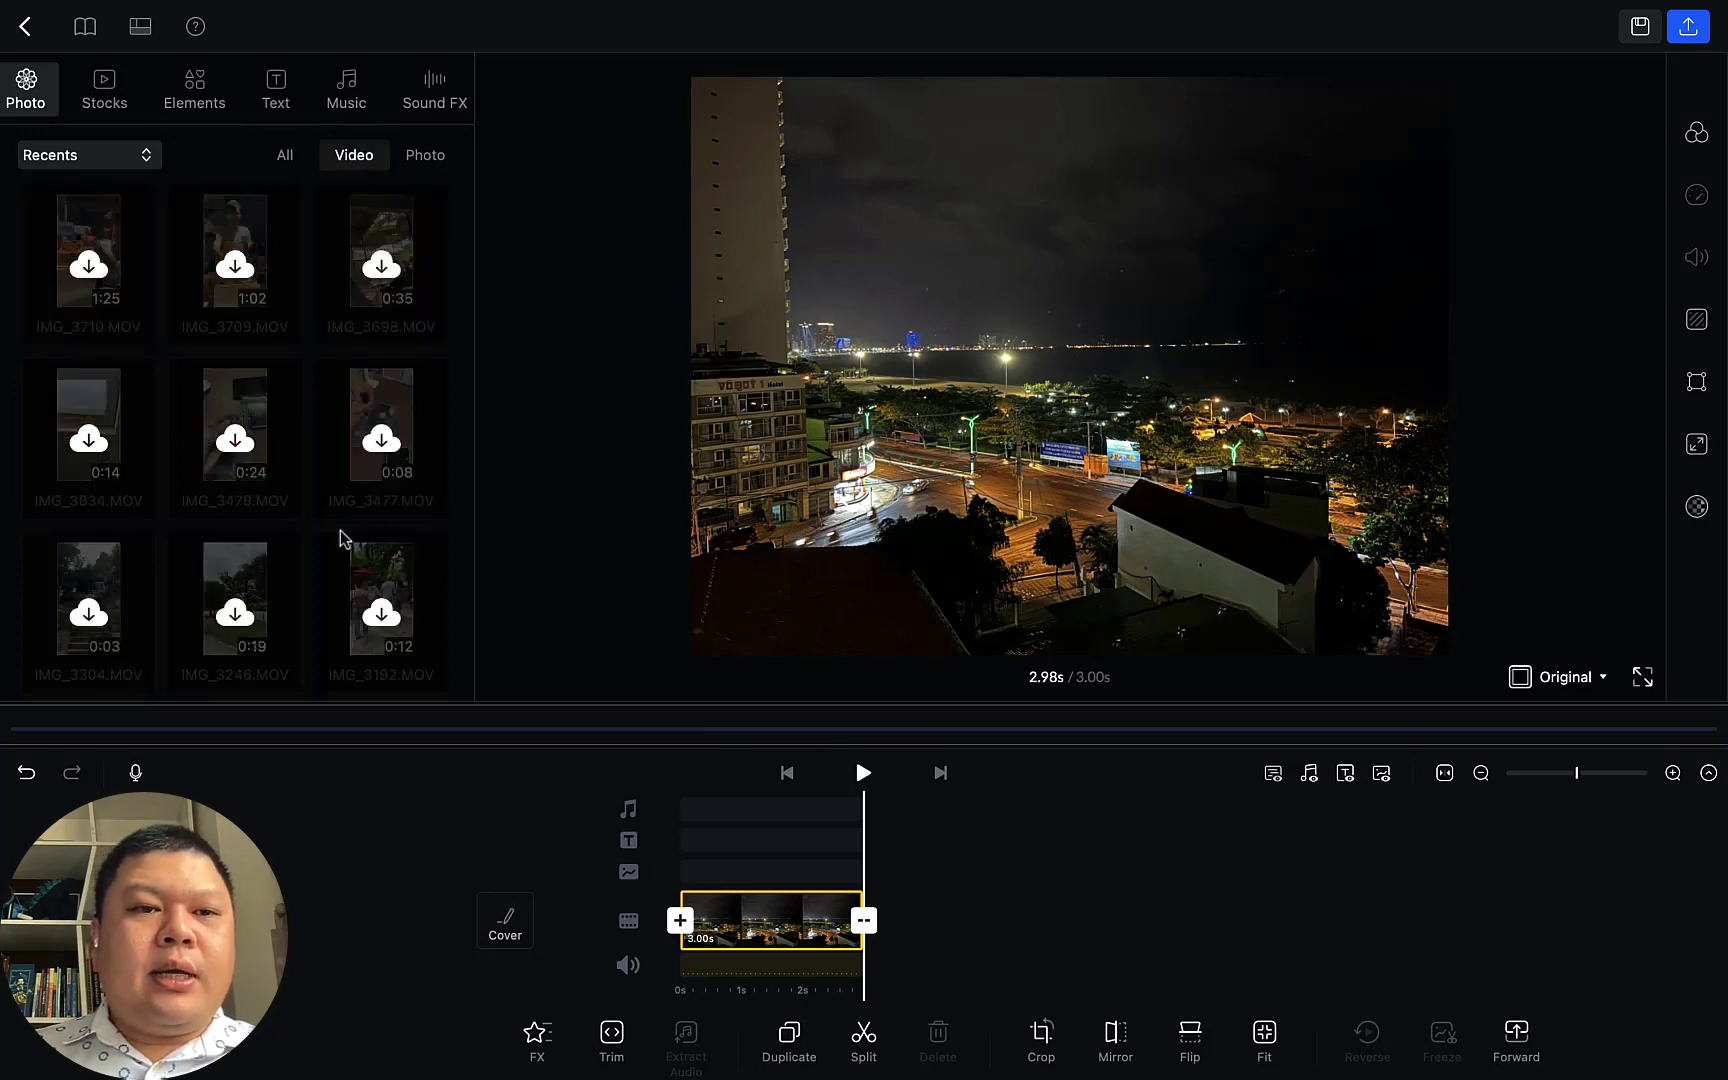
pyautogui.click(432, 160)
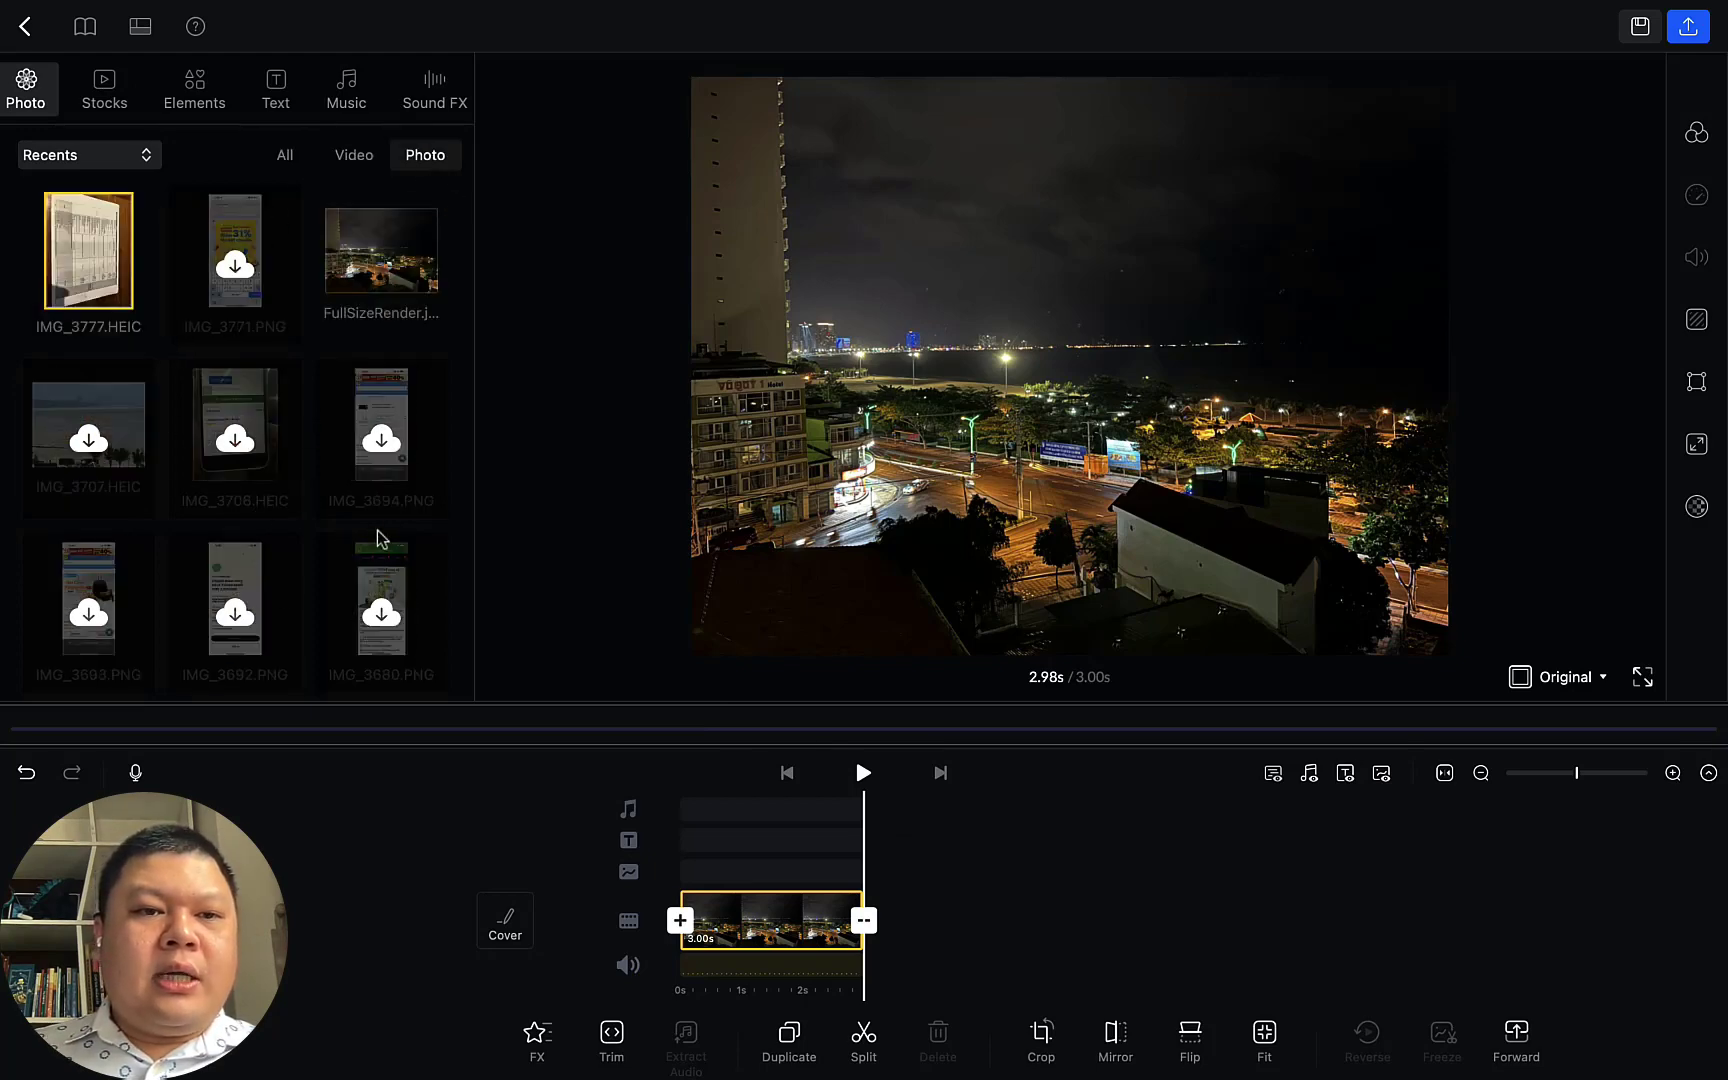
pyautogui.click(275, 160)
pyautogui.click(108, 158)
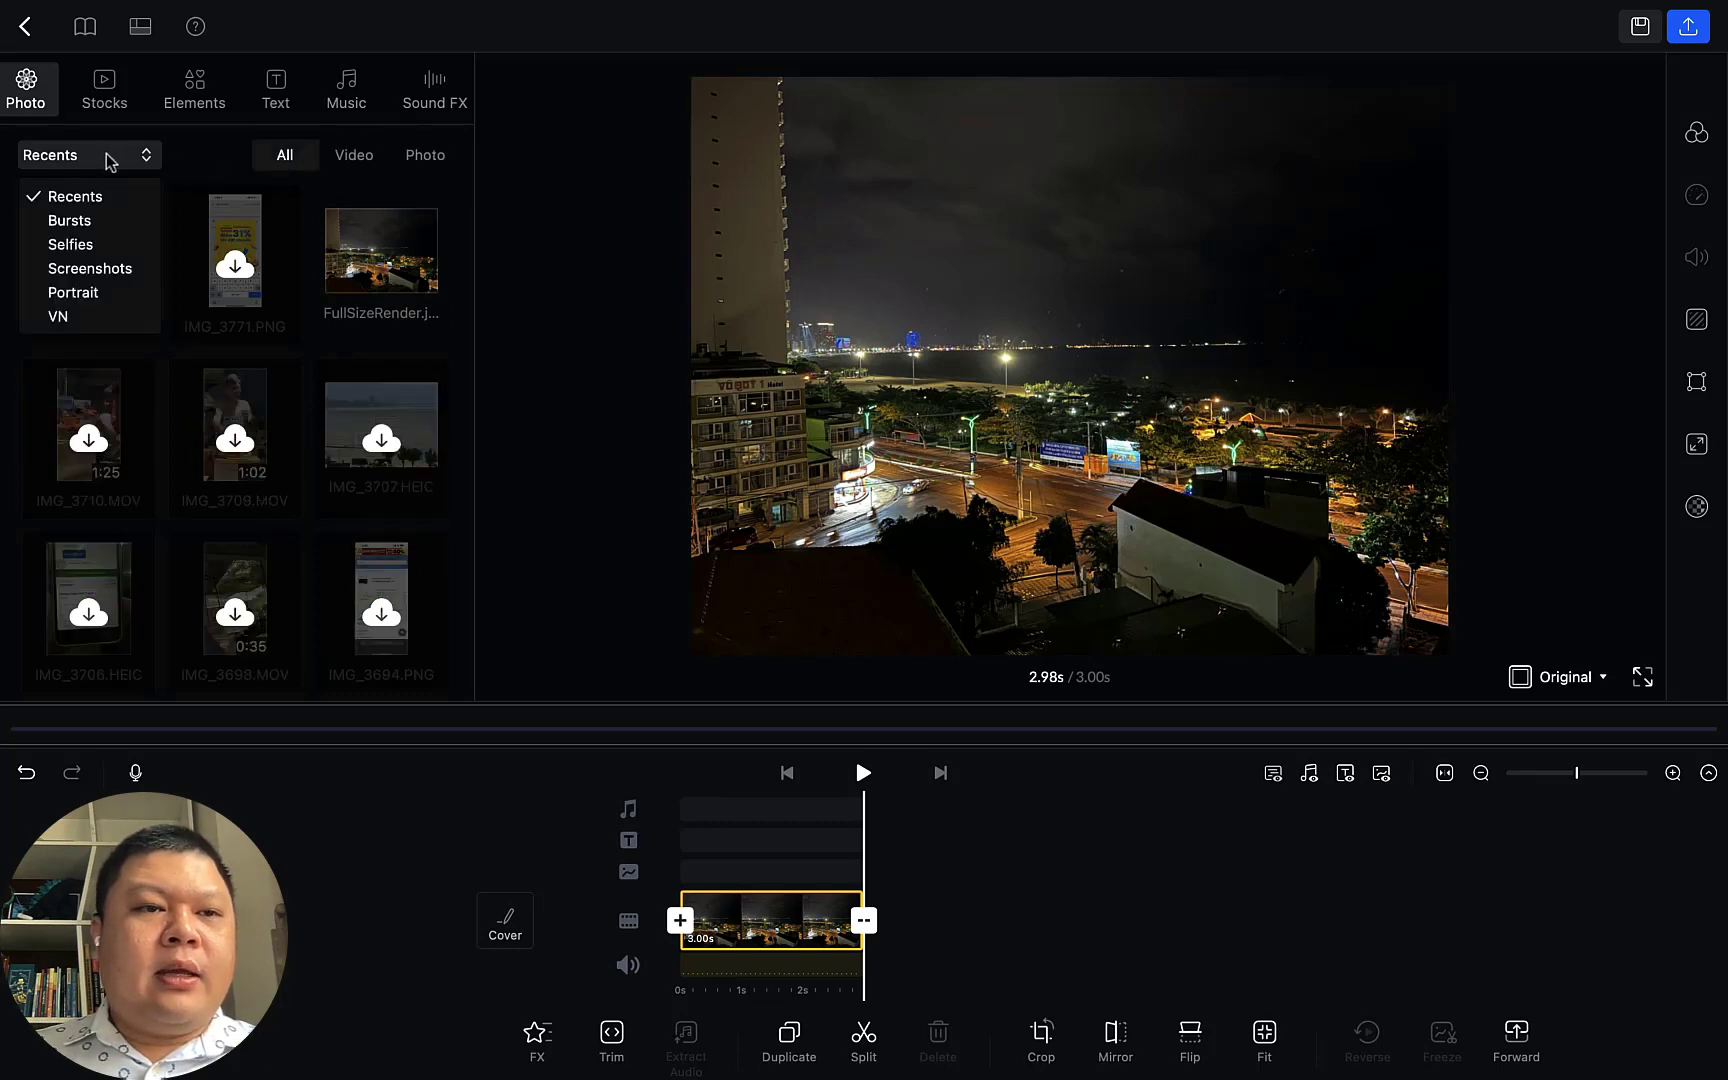
pyautogui.click(90, 221)
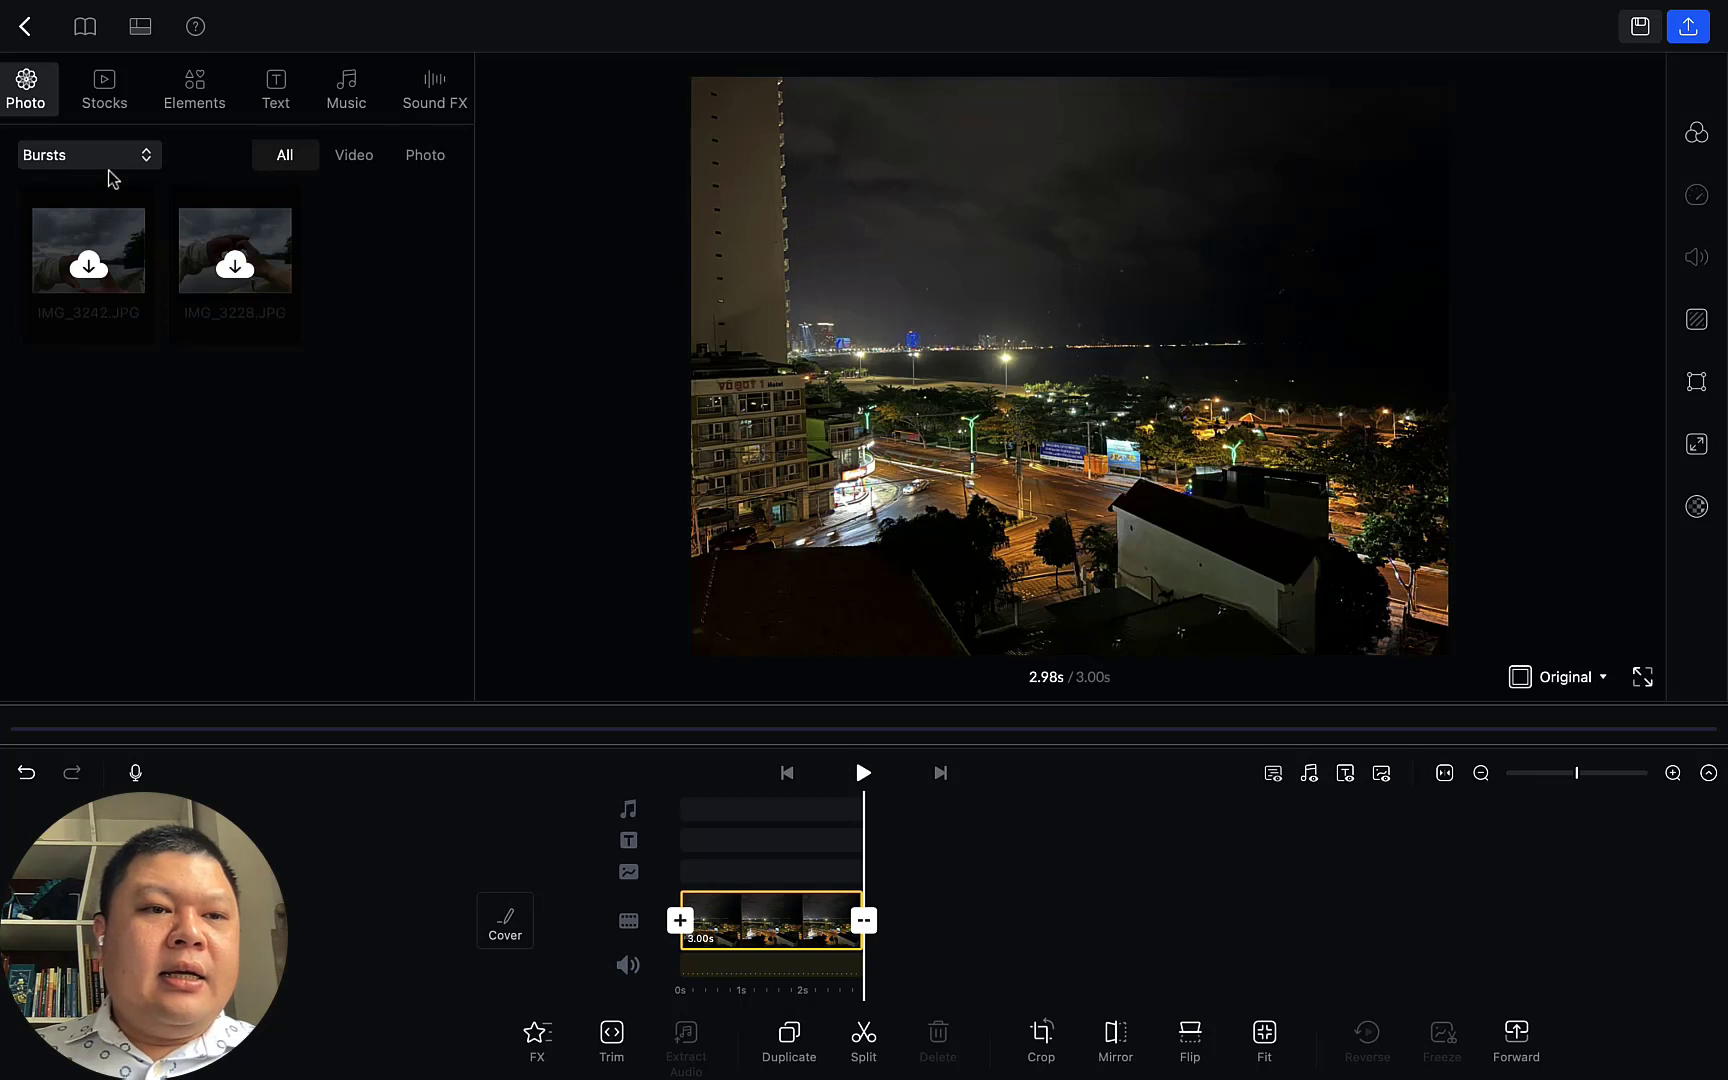
pyautogui.click(116, 175)
pyautogui.click(90, 240)
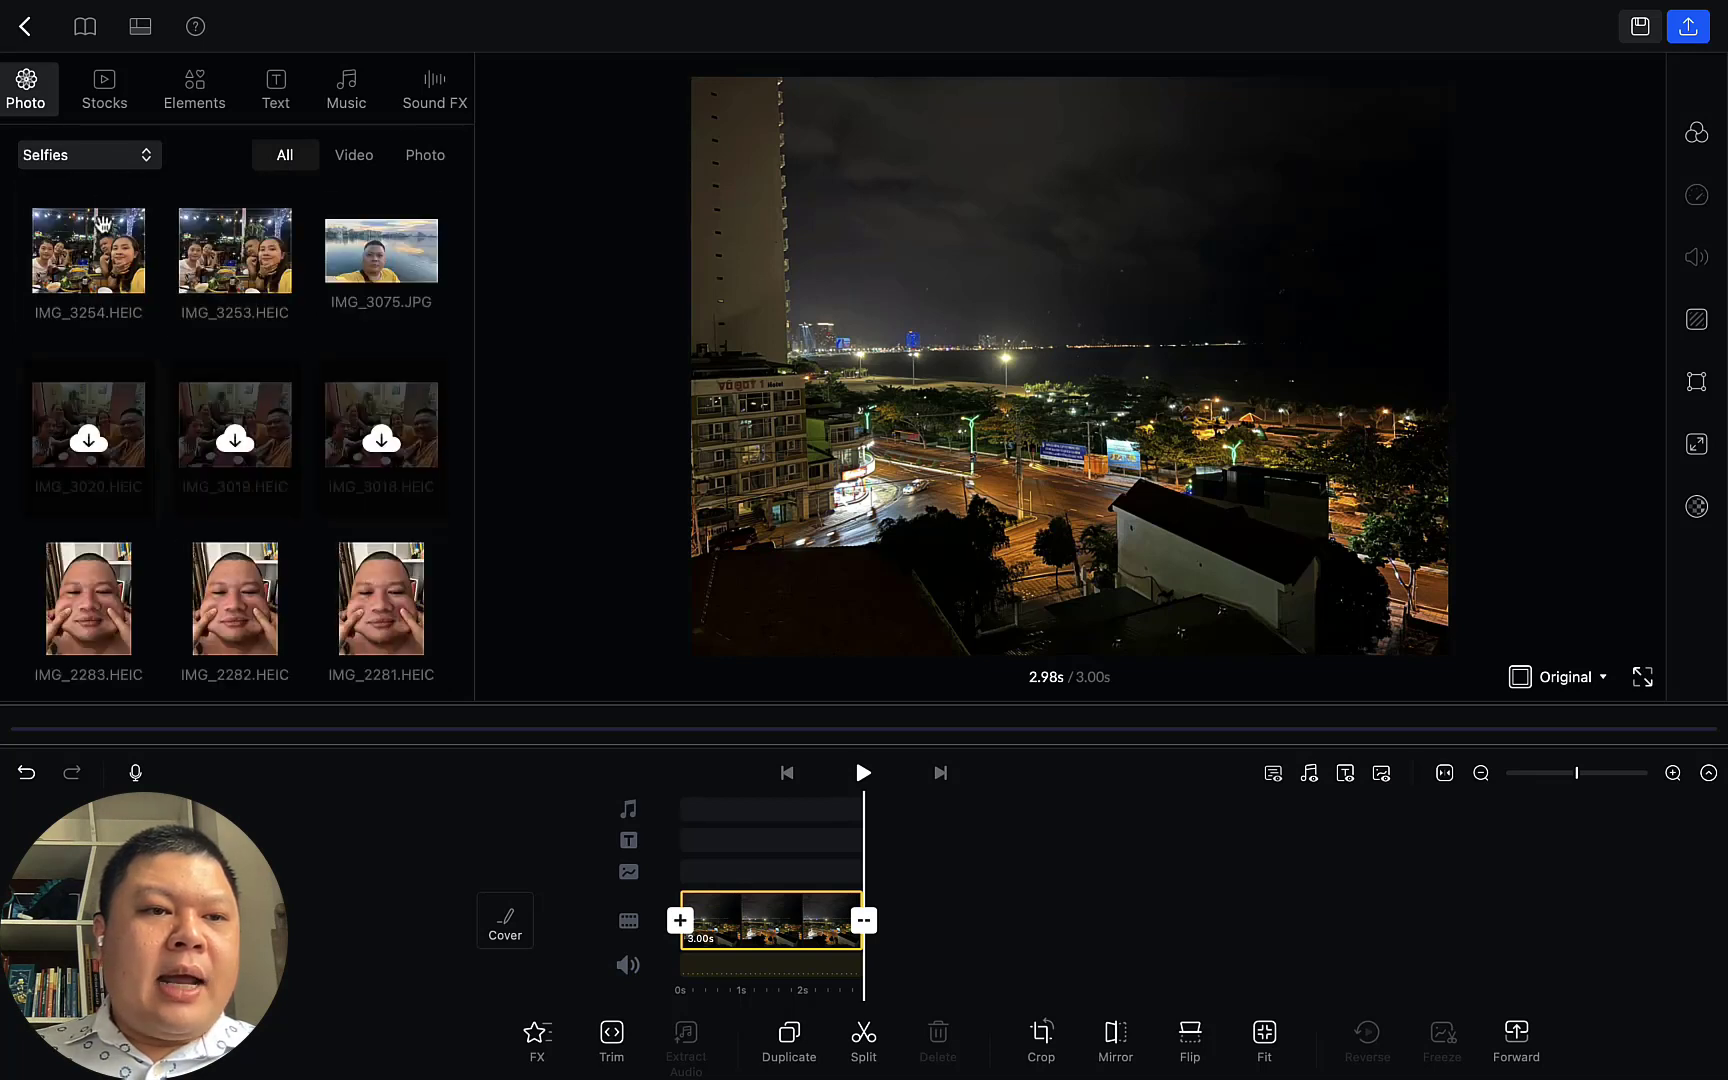
pyautogui.click(124, 155)
pyautogui.click(117, 269)
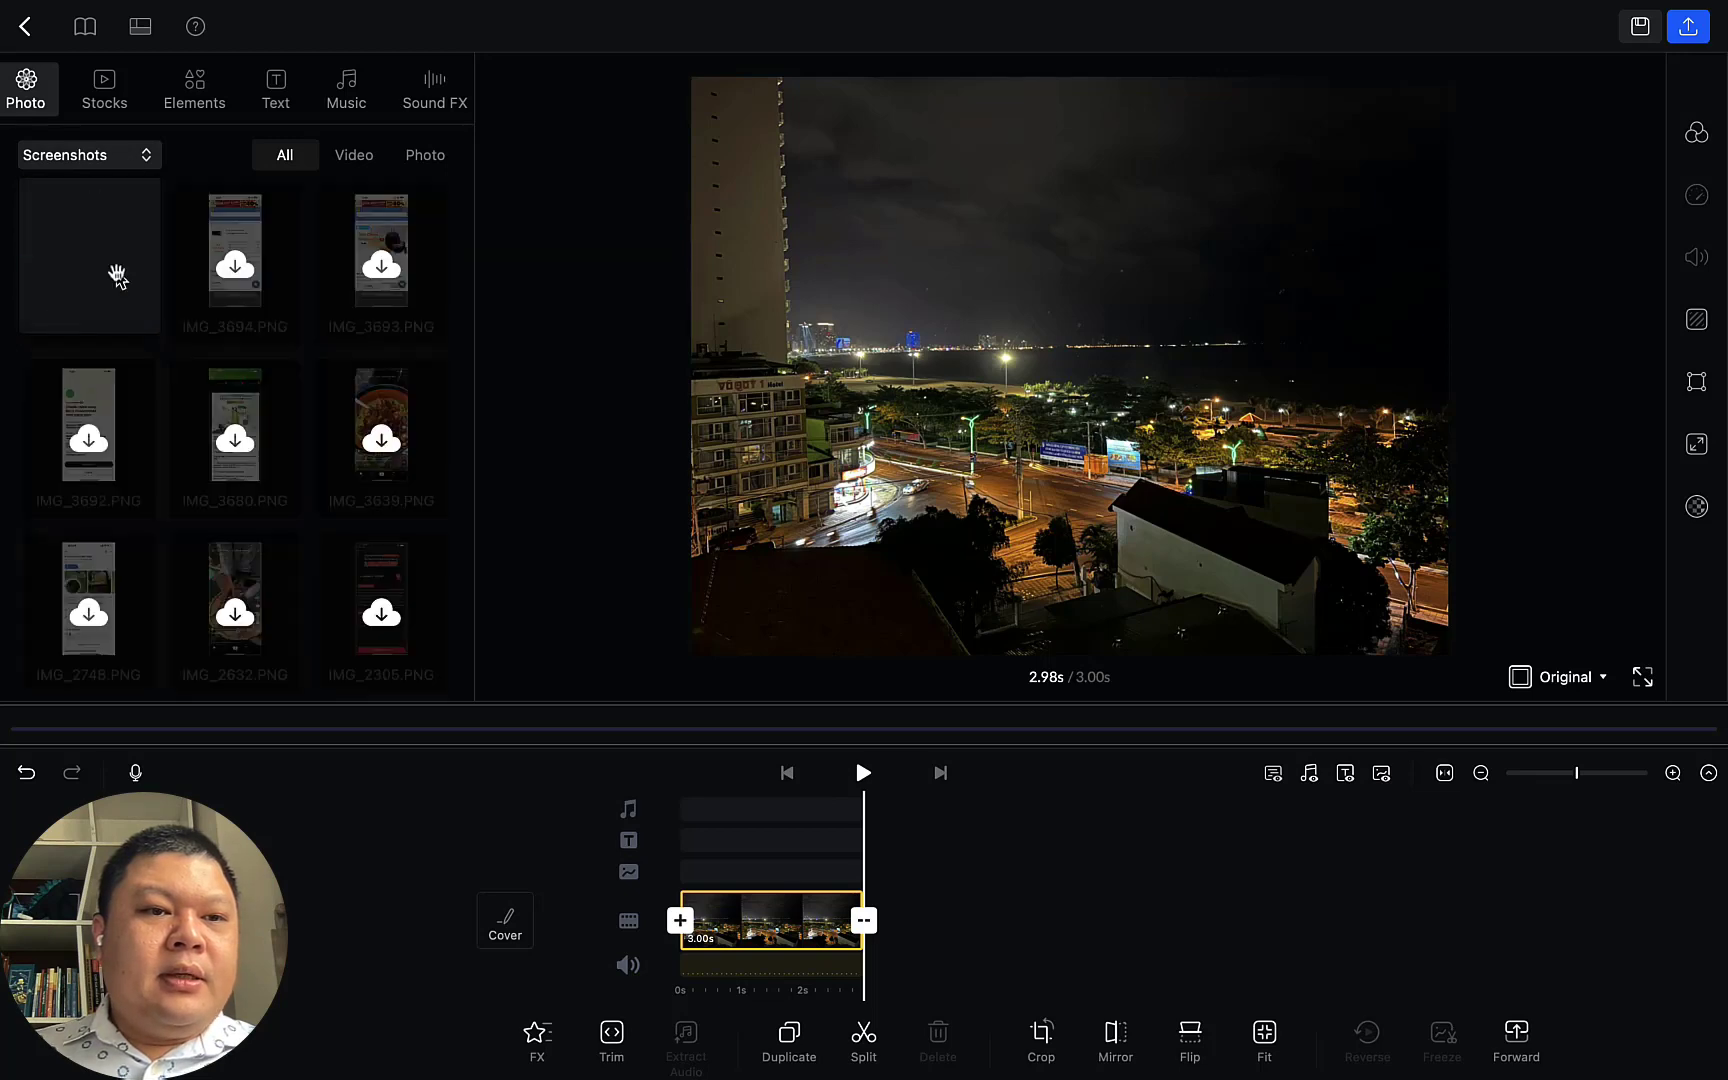
pyautogui.click(141, 158)
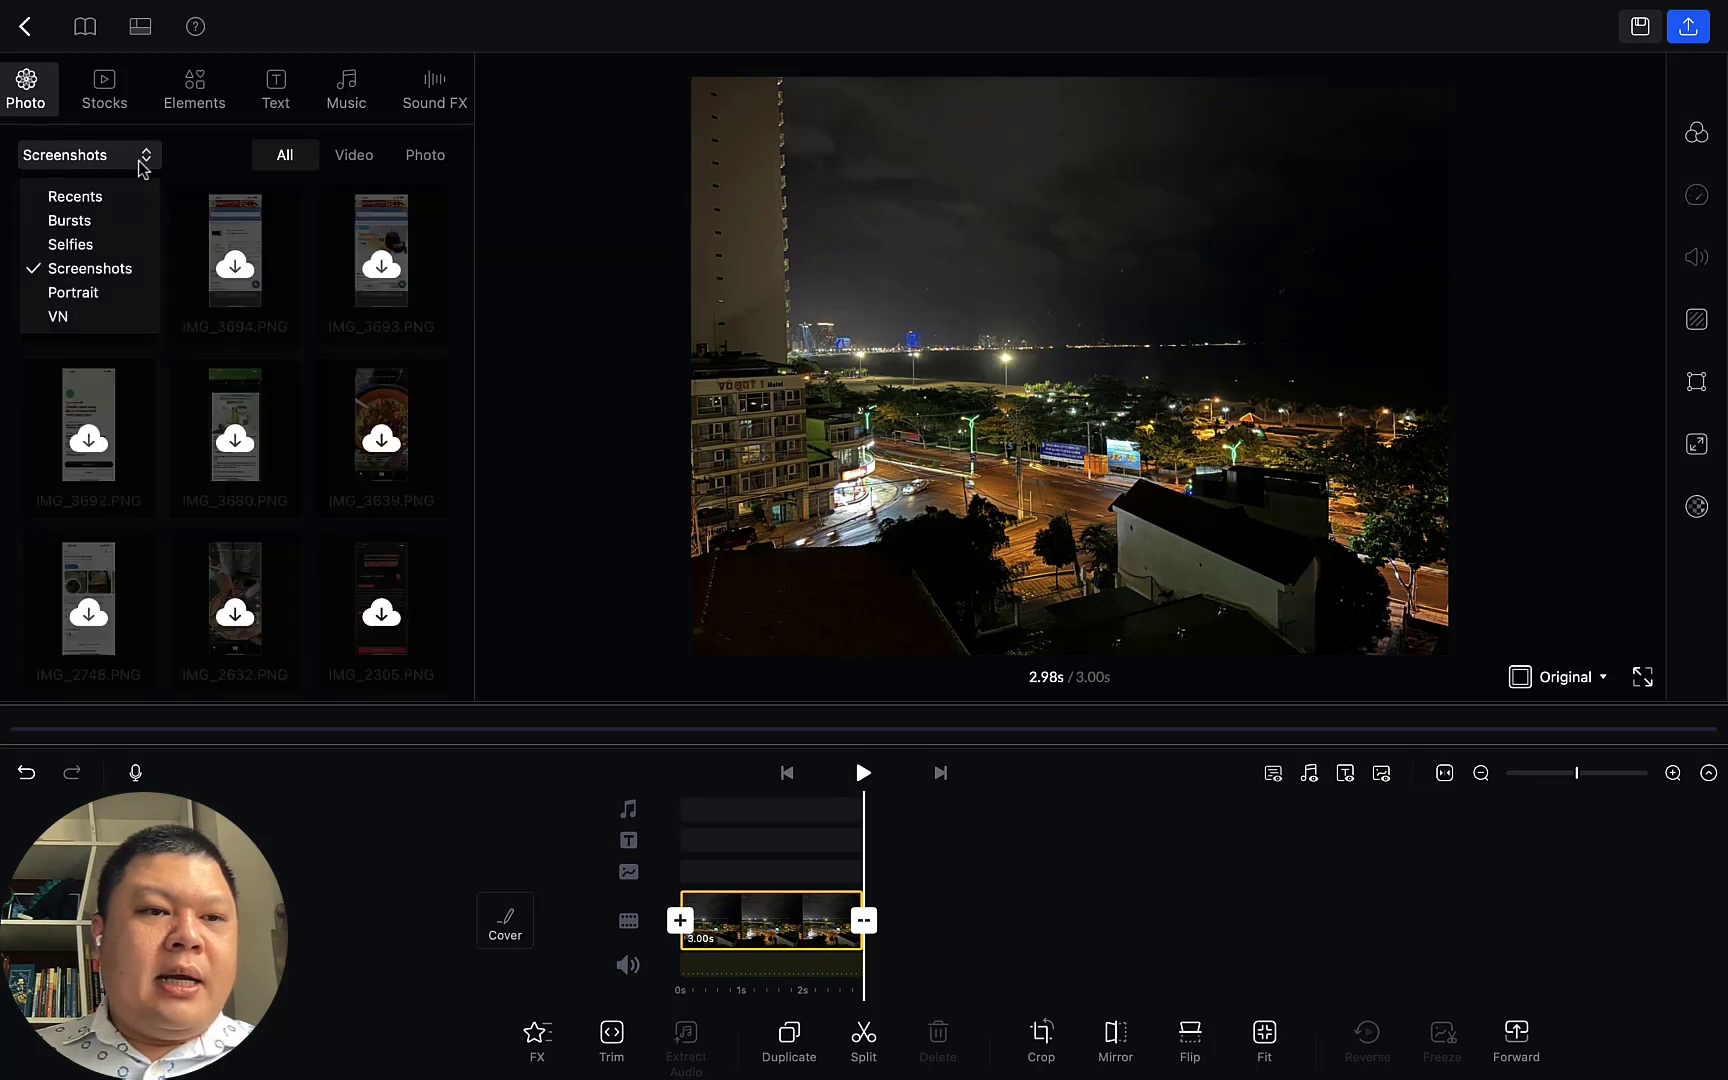
pyautogui.click(108, 317)
pyautogui.click(139, 156)
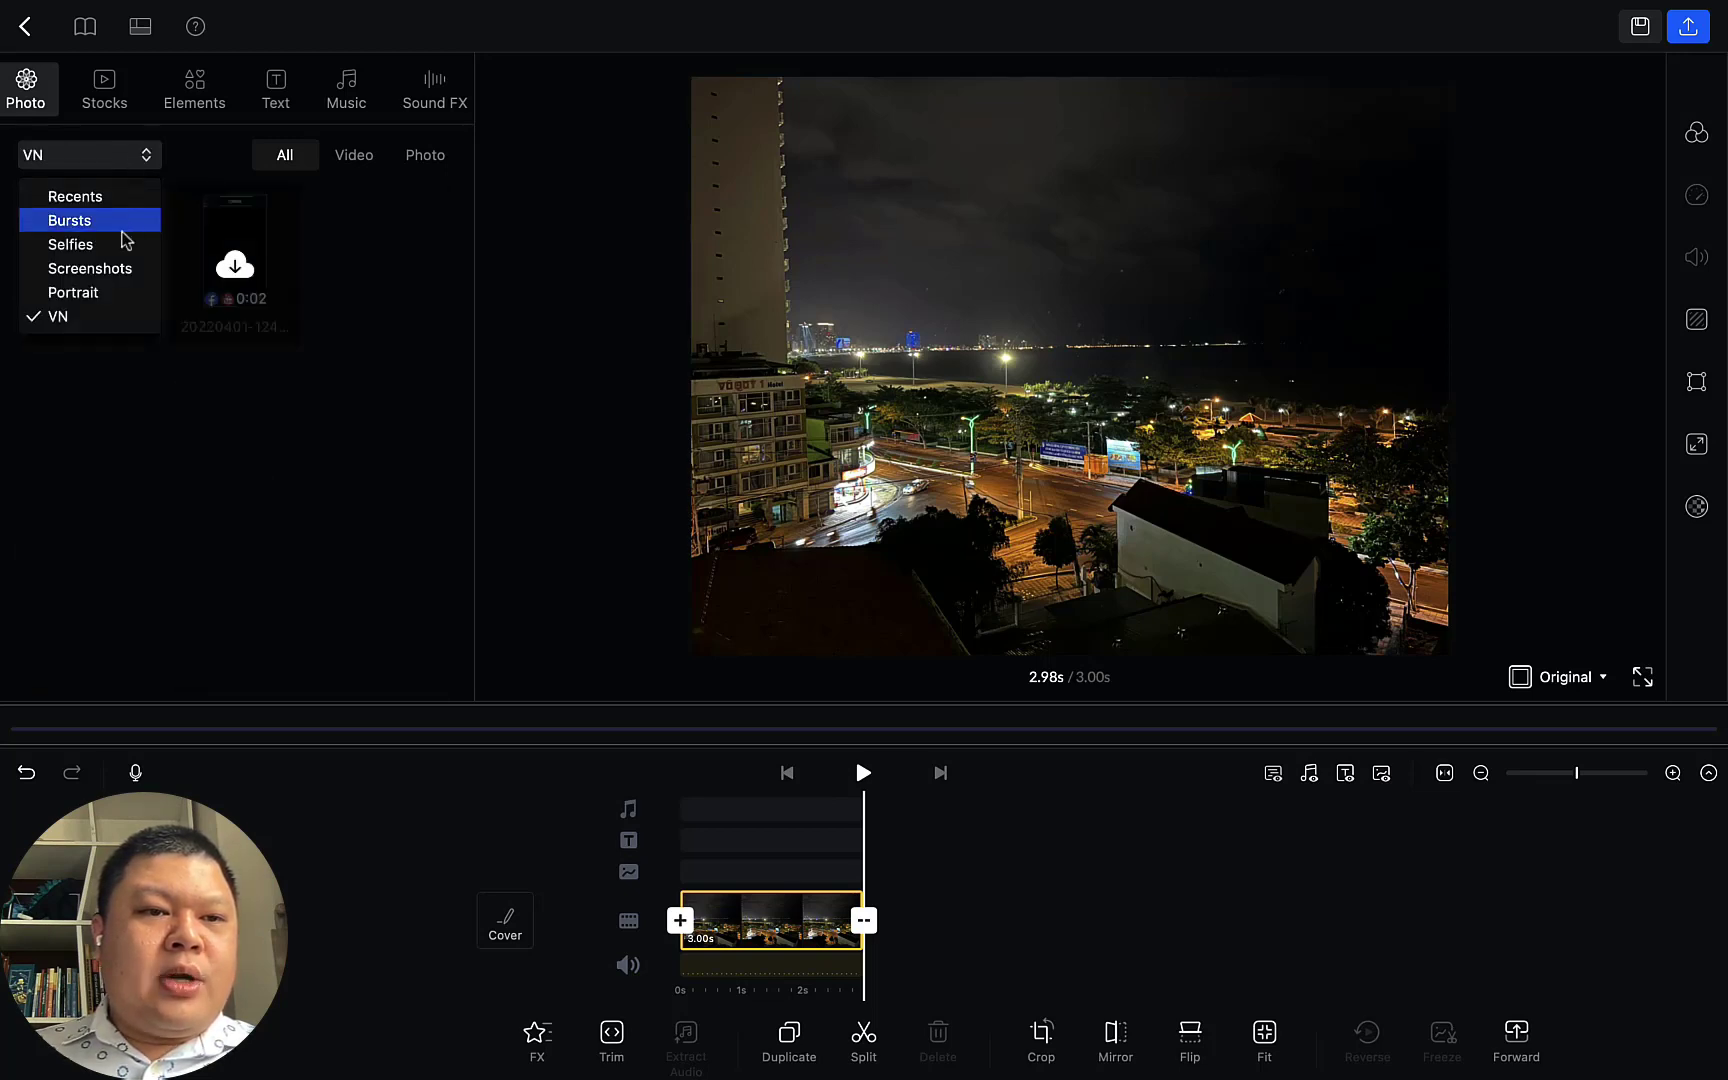
pyautogui.click(110, 293)
pyautogui.click(118, 160)
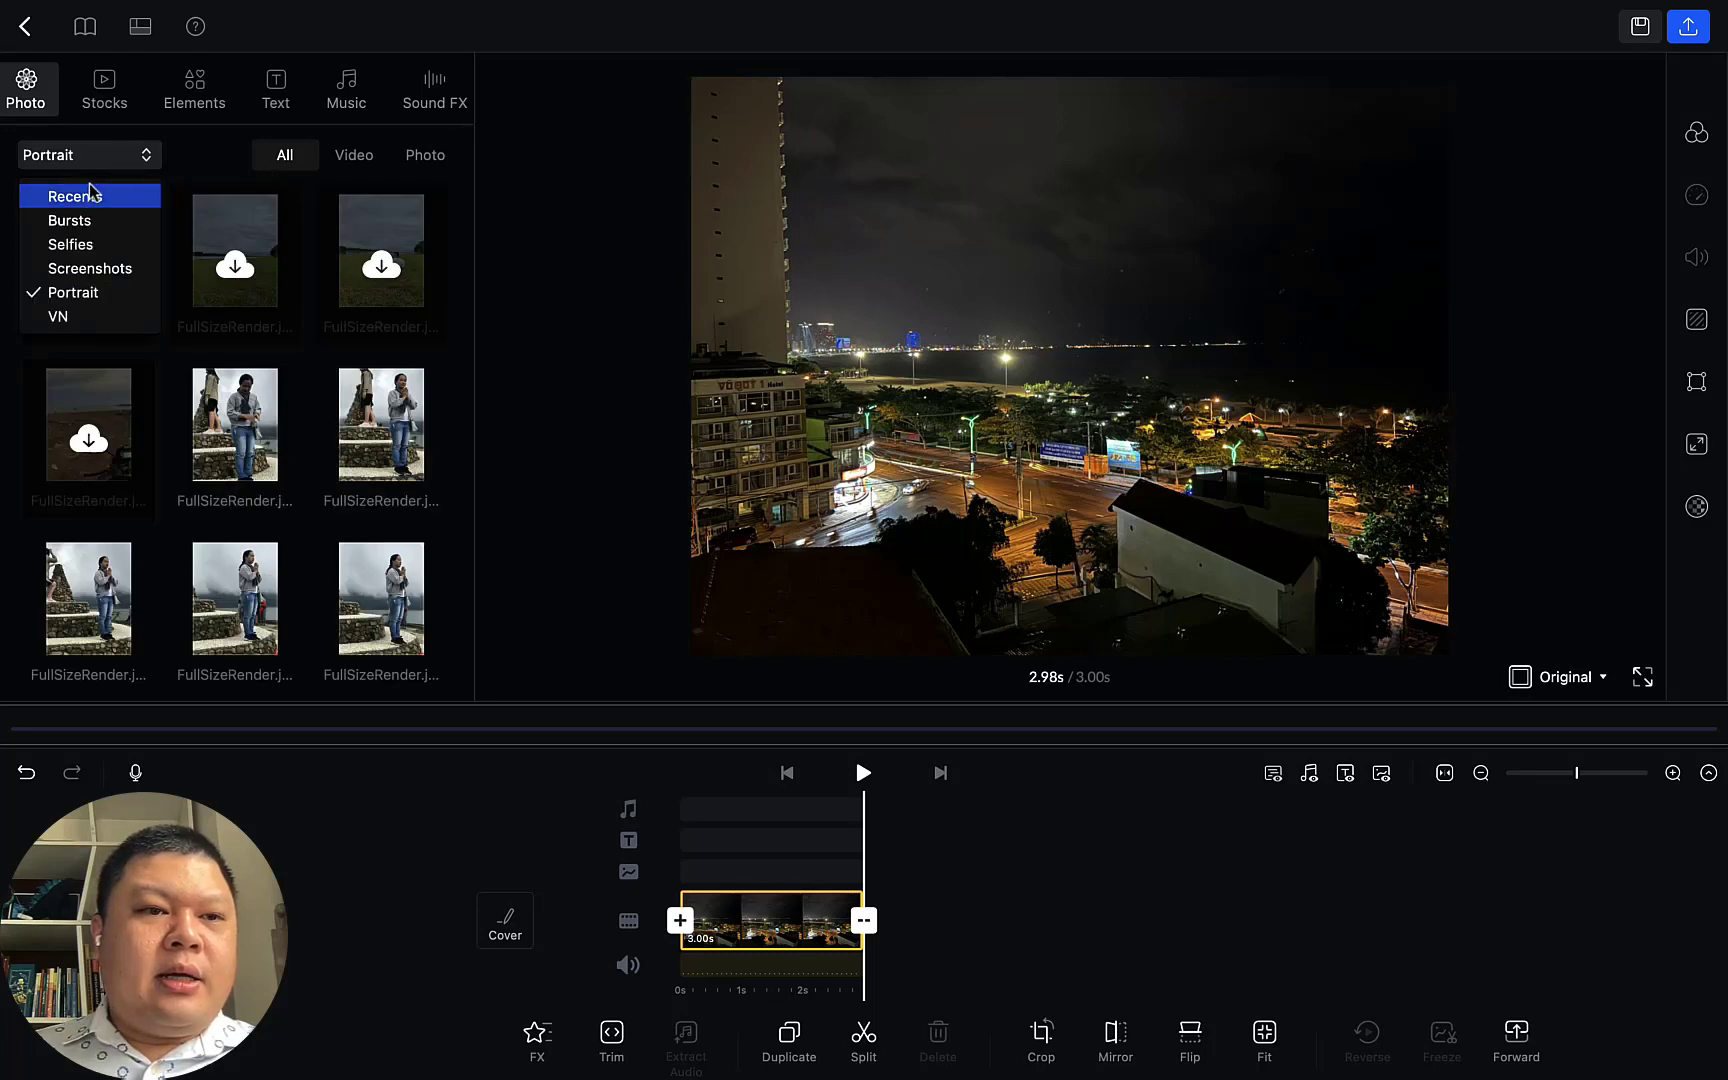
pyautogui.click(94, 193)
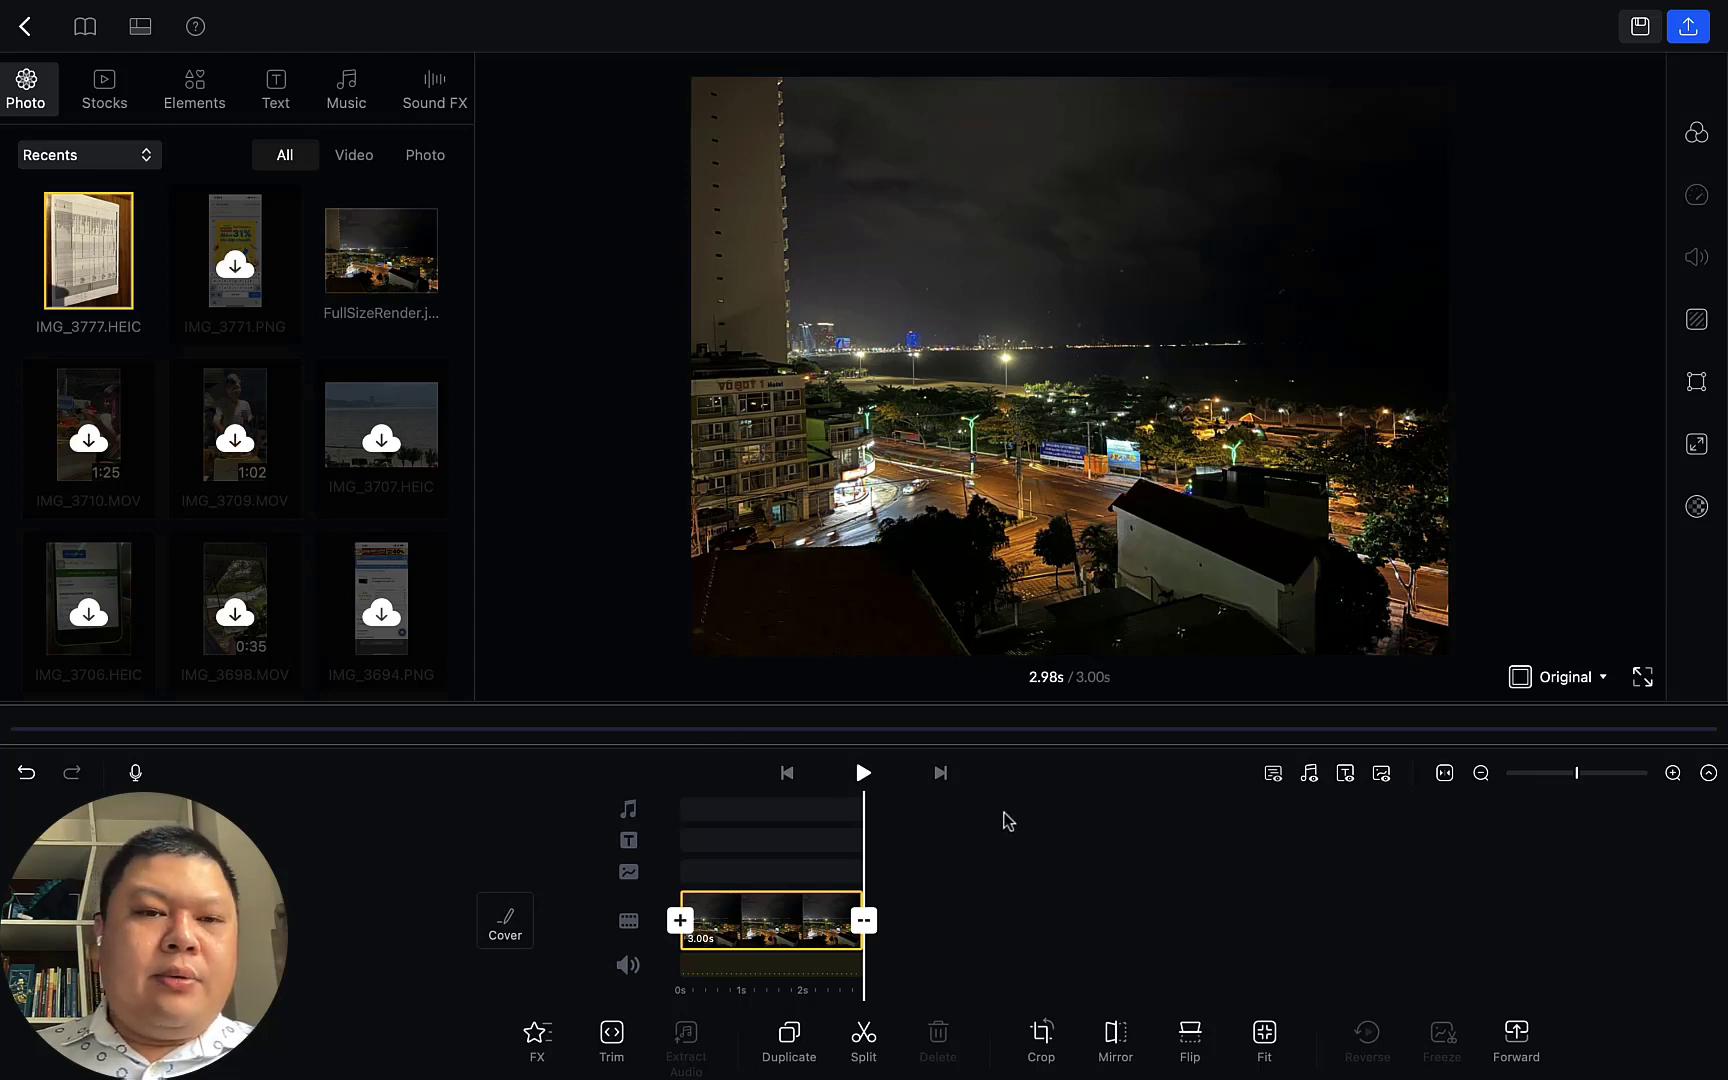
# Open the Stocks library and check Favorite, Default, and the empty My Stock folder
pyautogui.click(90, 104)
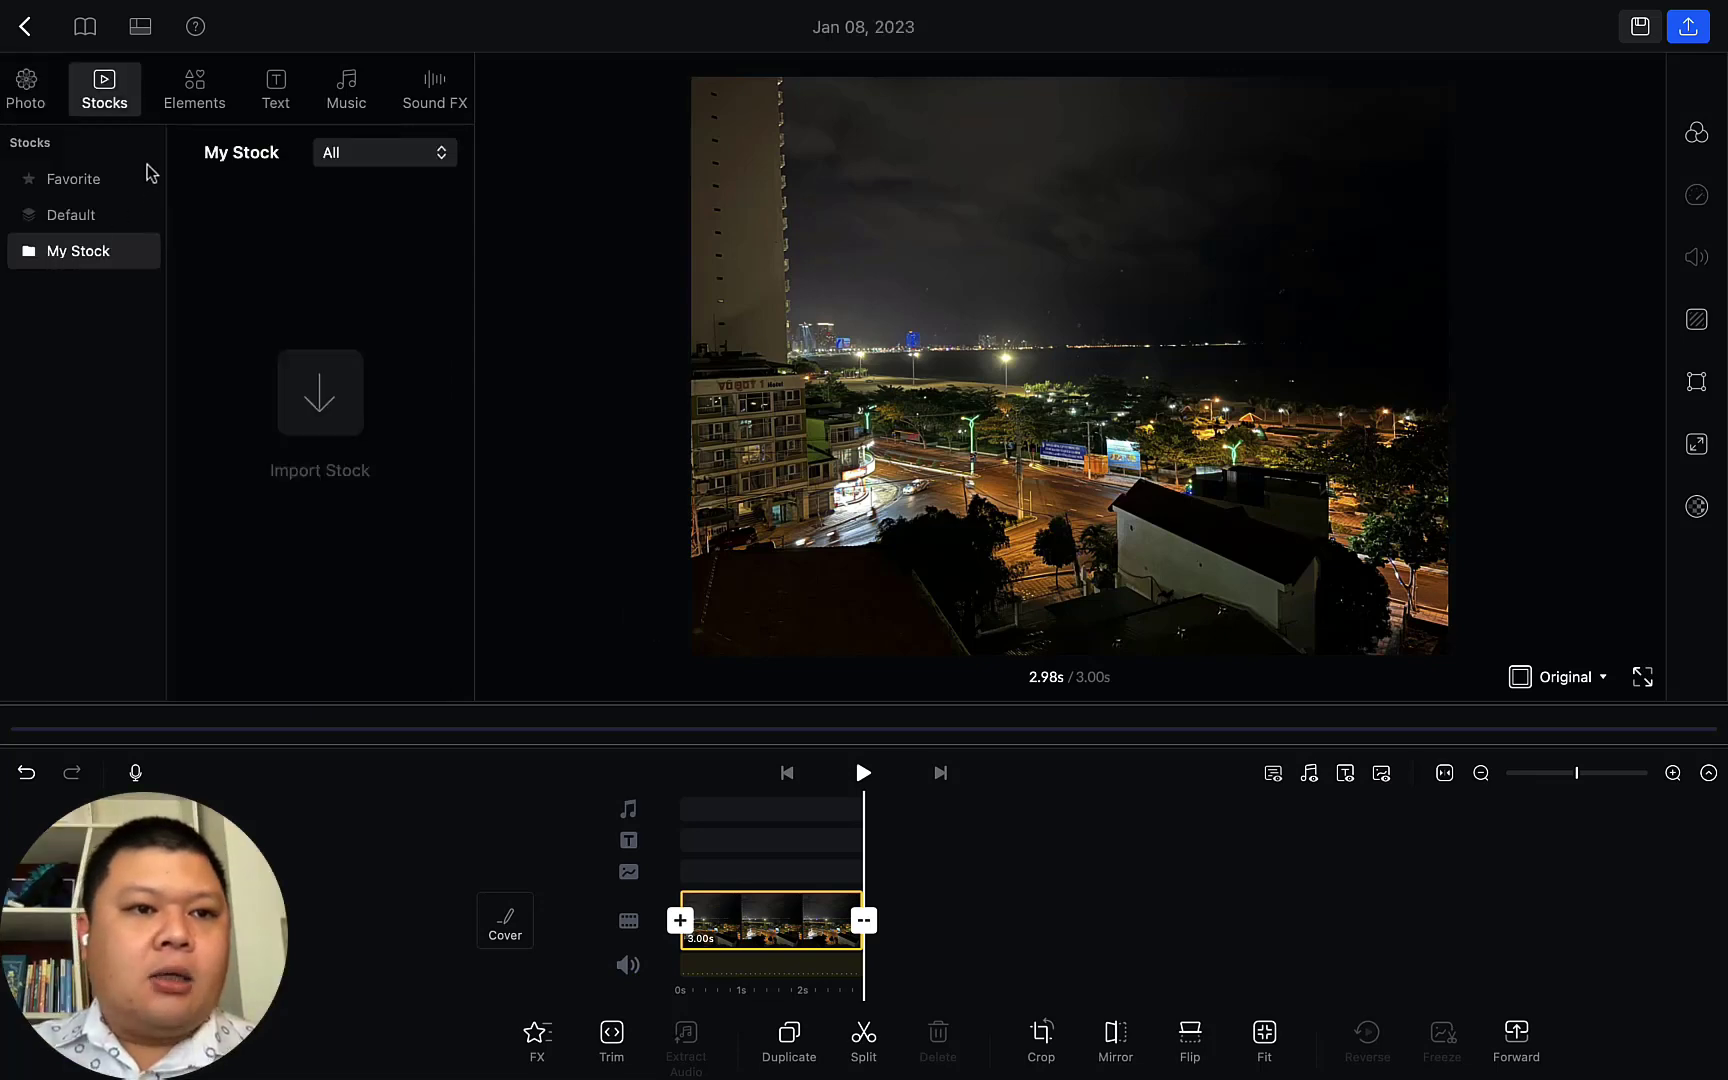
pyautogui.click(68, 192)
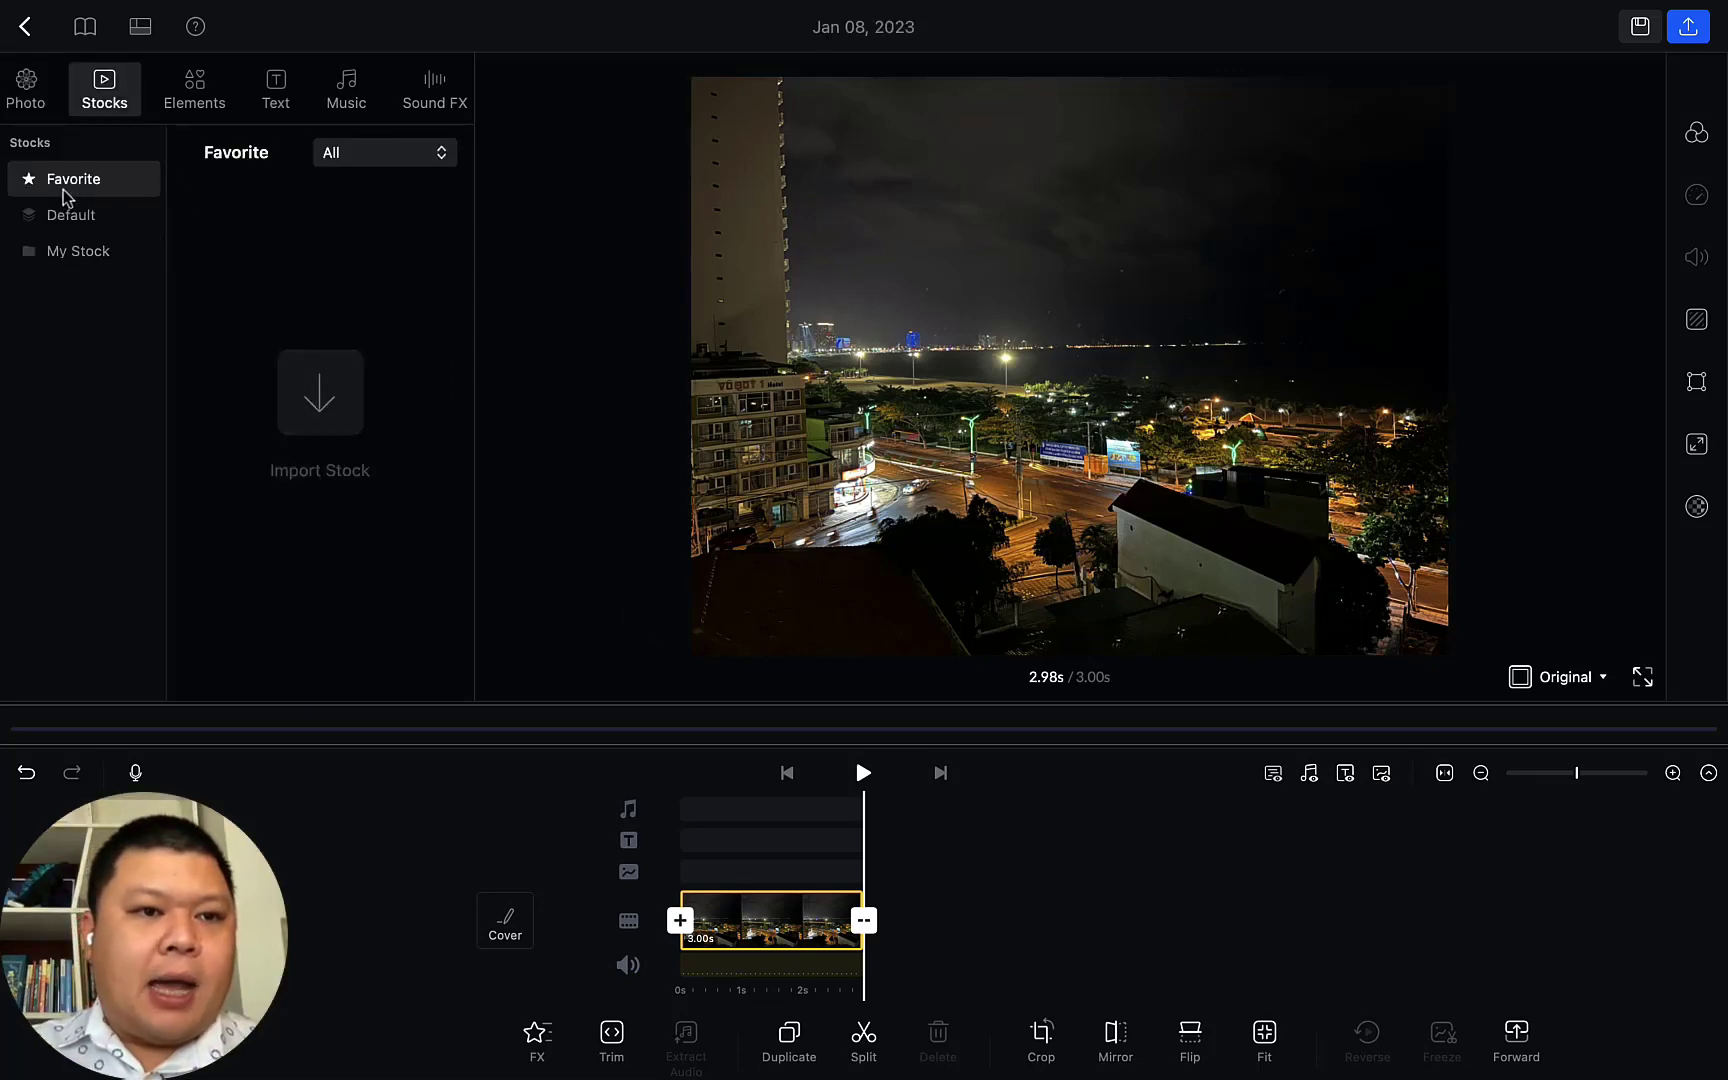
pyautogui.click(71, 221)
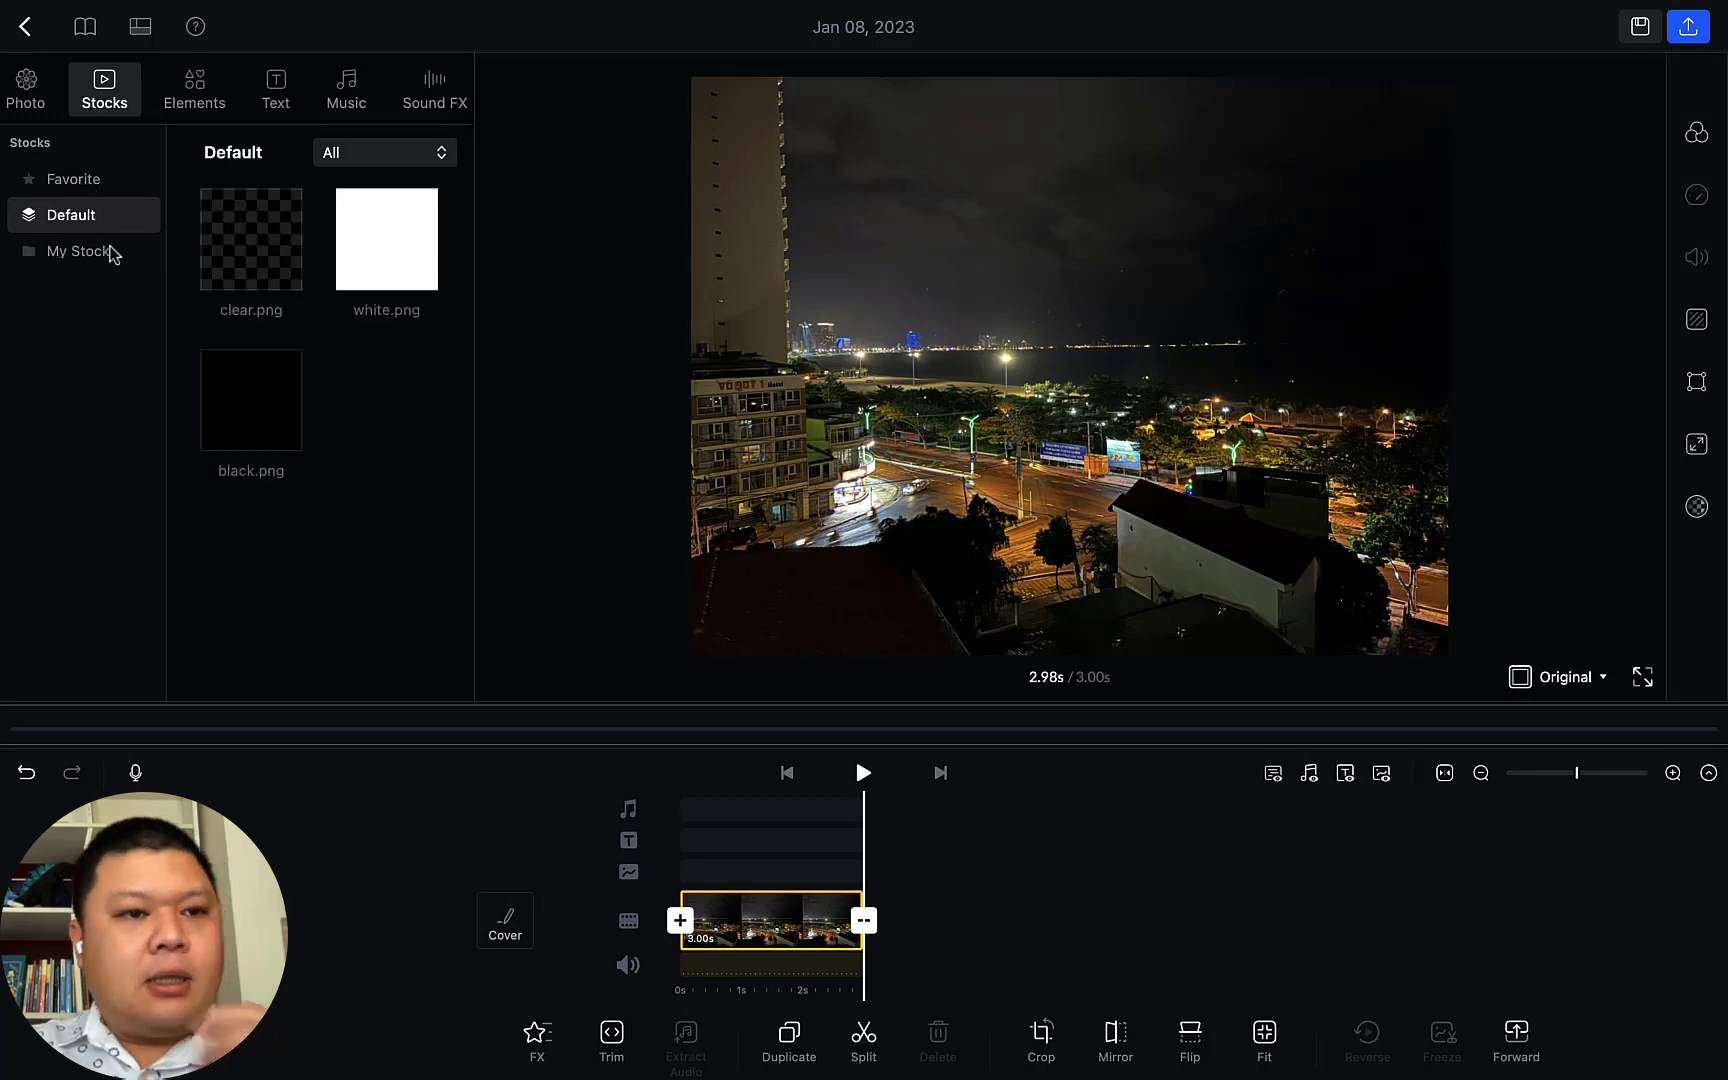
pyautogui.click(95, 259)
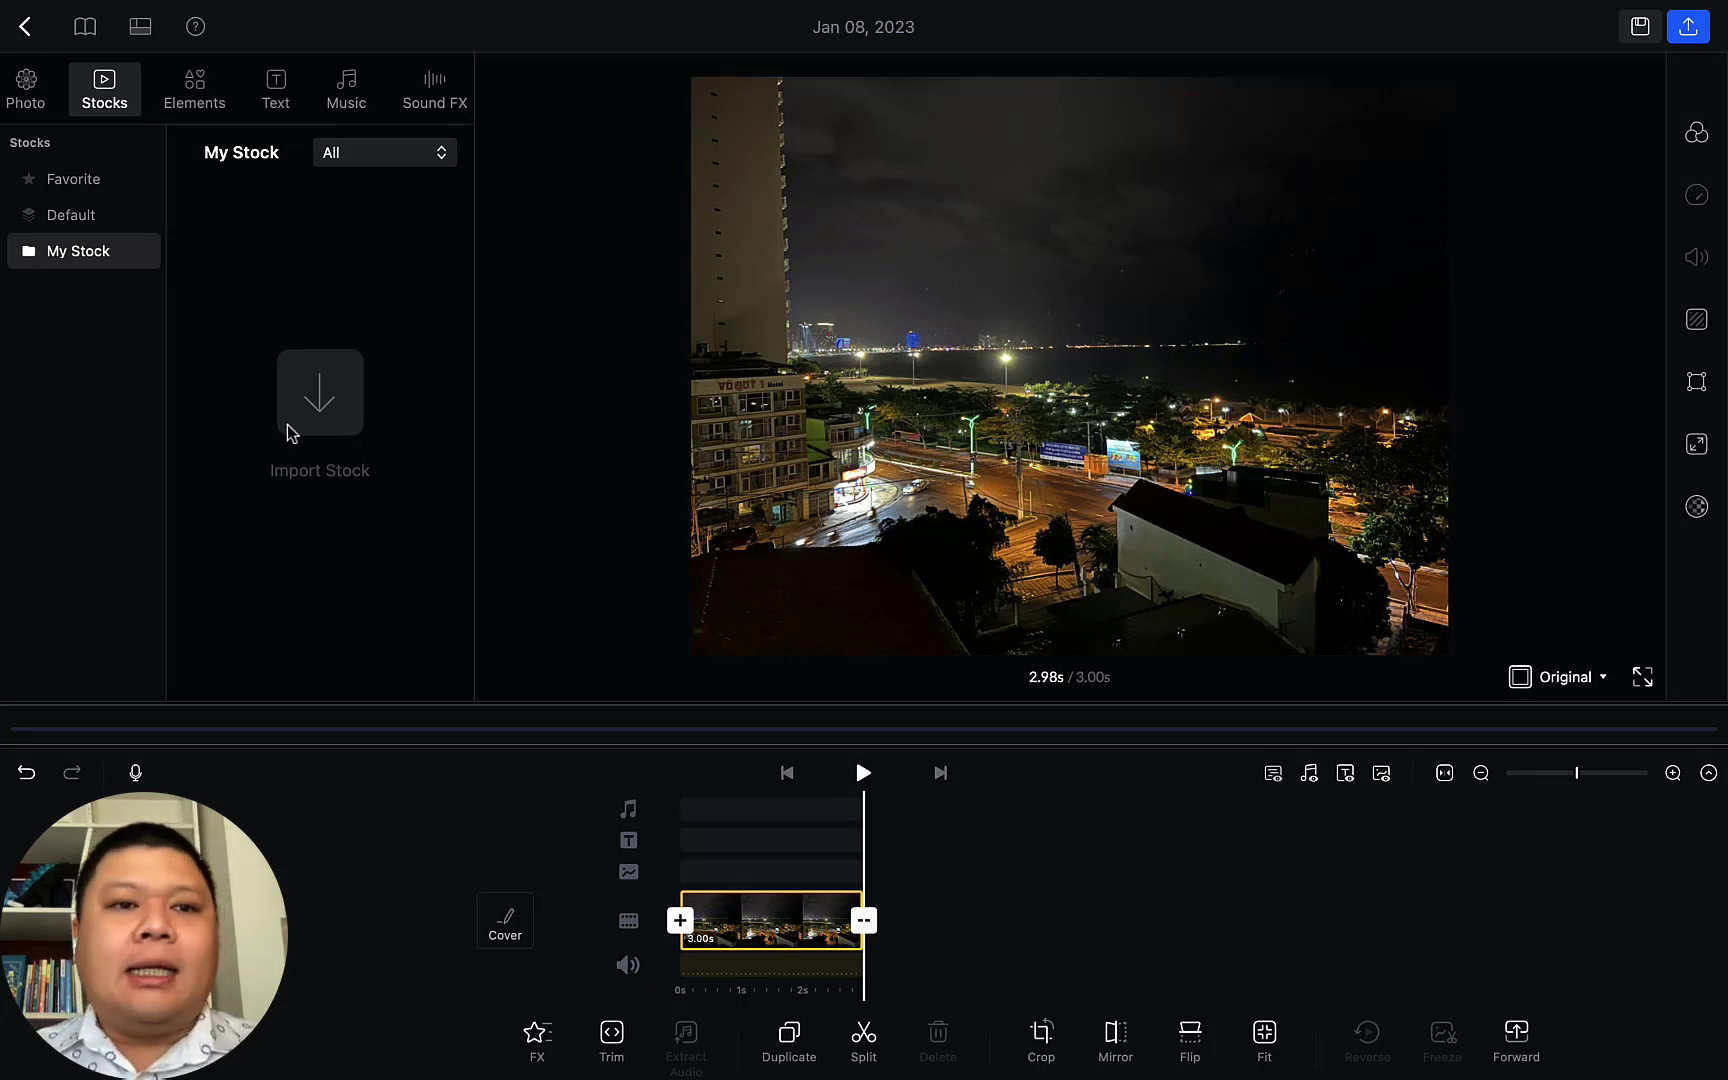
# Import avatar.jpg from the Desktop into My Stock, accepting the import tips
pyautogui.click(337, 420)
pyautogui.click(837, 626)
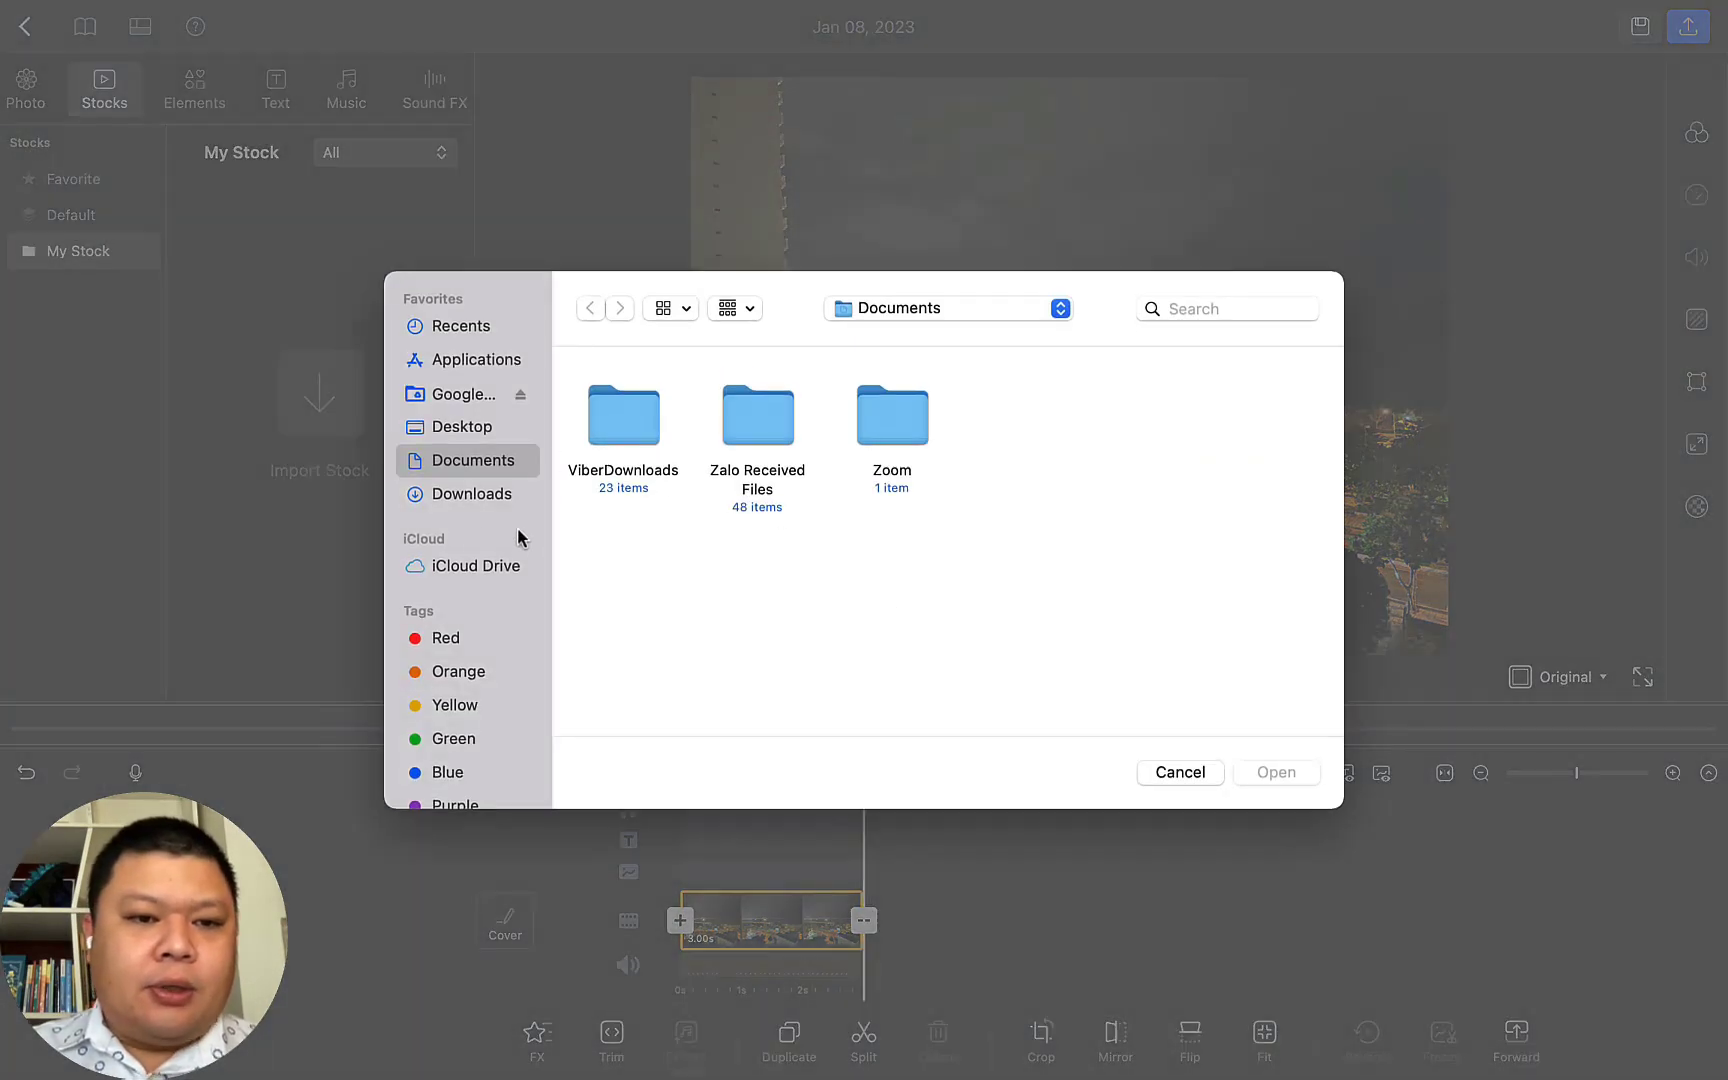
pyautogui.click(462, 426)
pyautogui.scroll(-5, 725, 544)
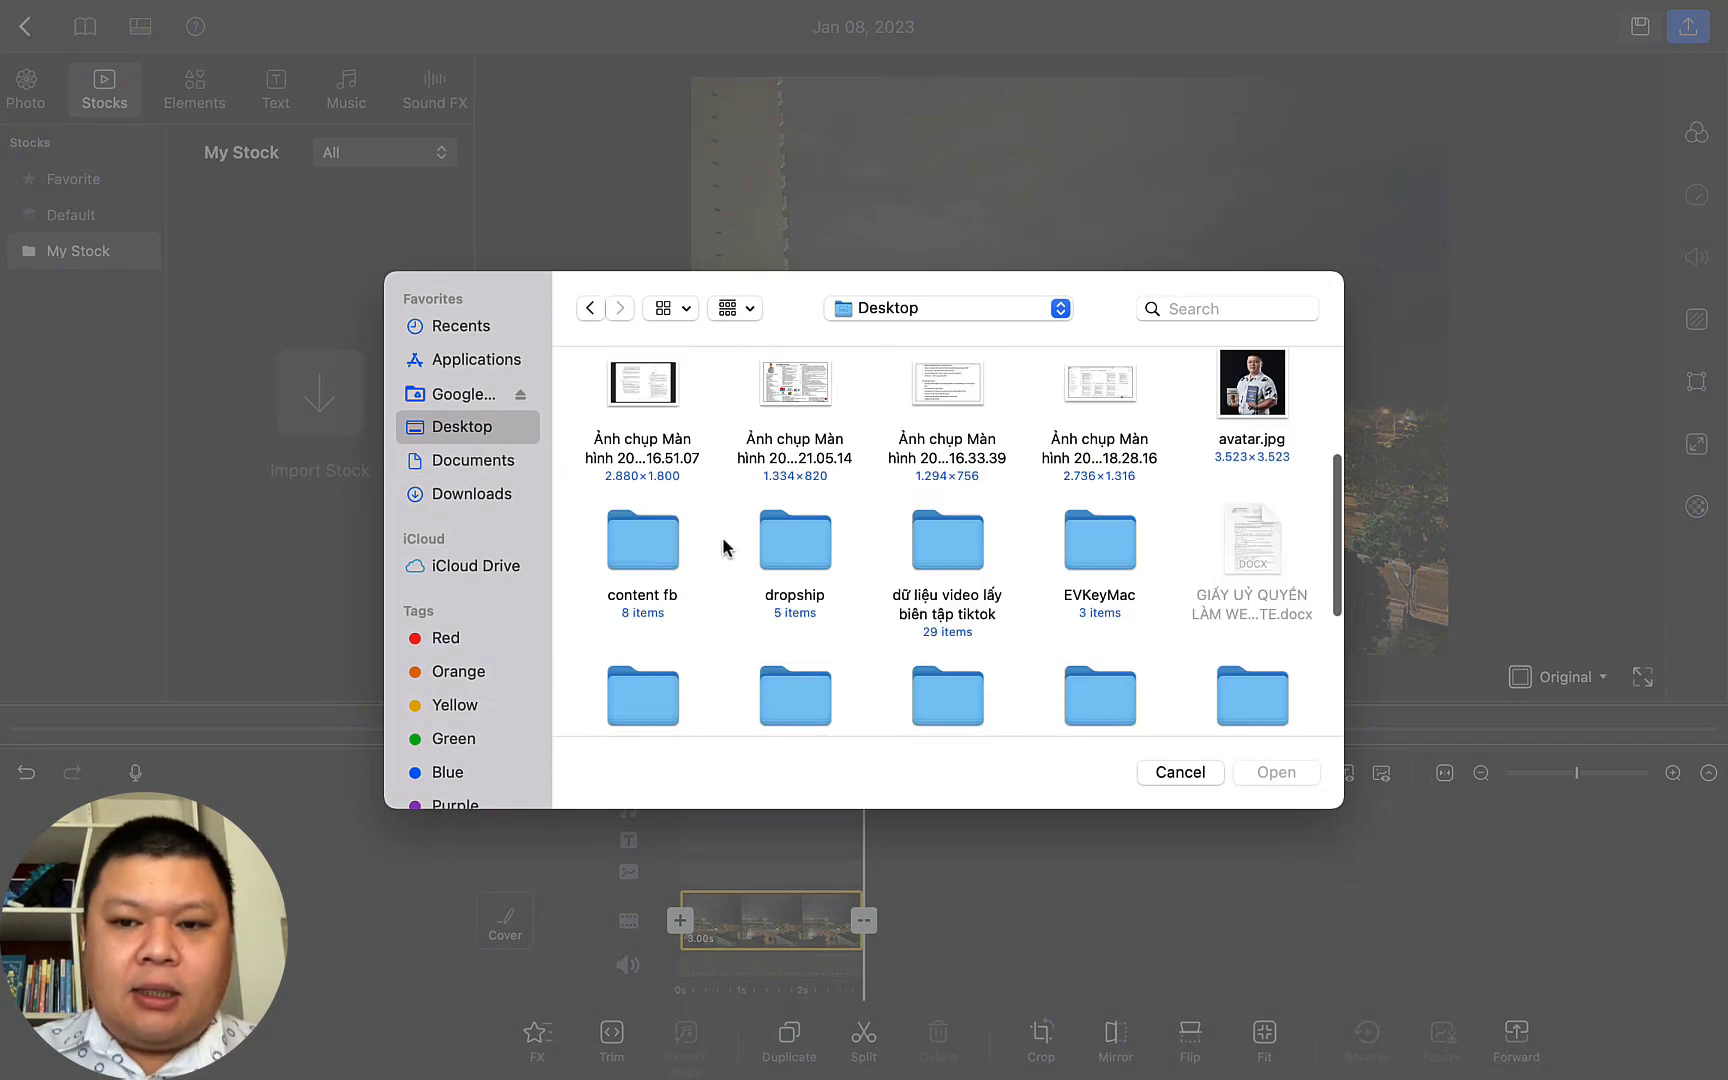
pyautogui.scroll(5, 725, 544)
pyautogui.doubleClick(1252, 435)
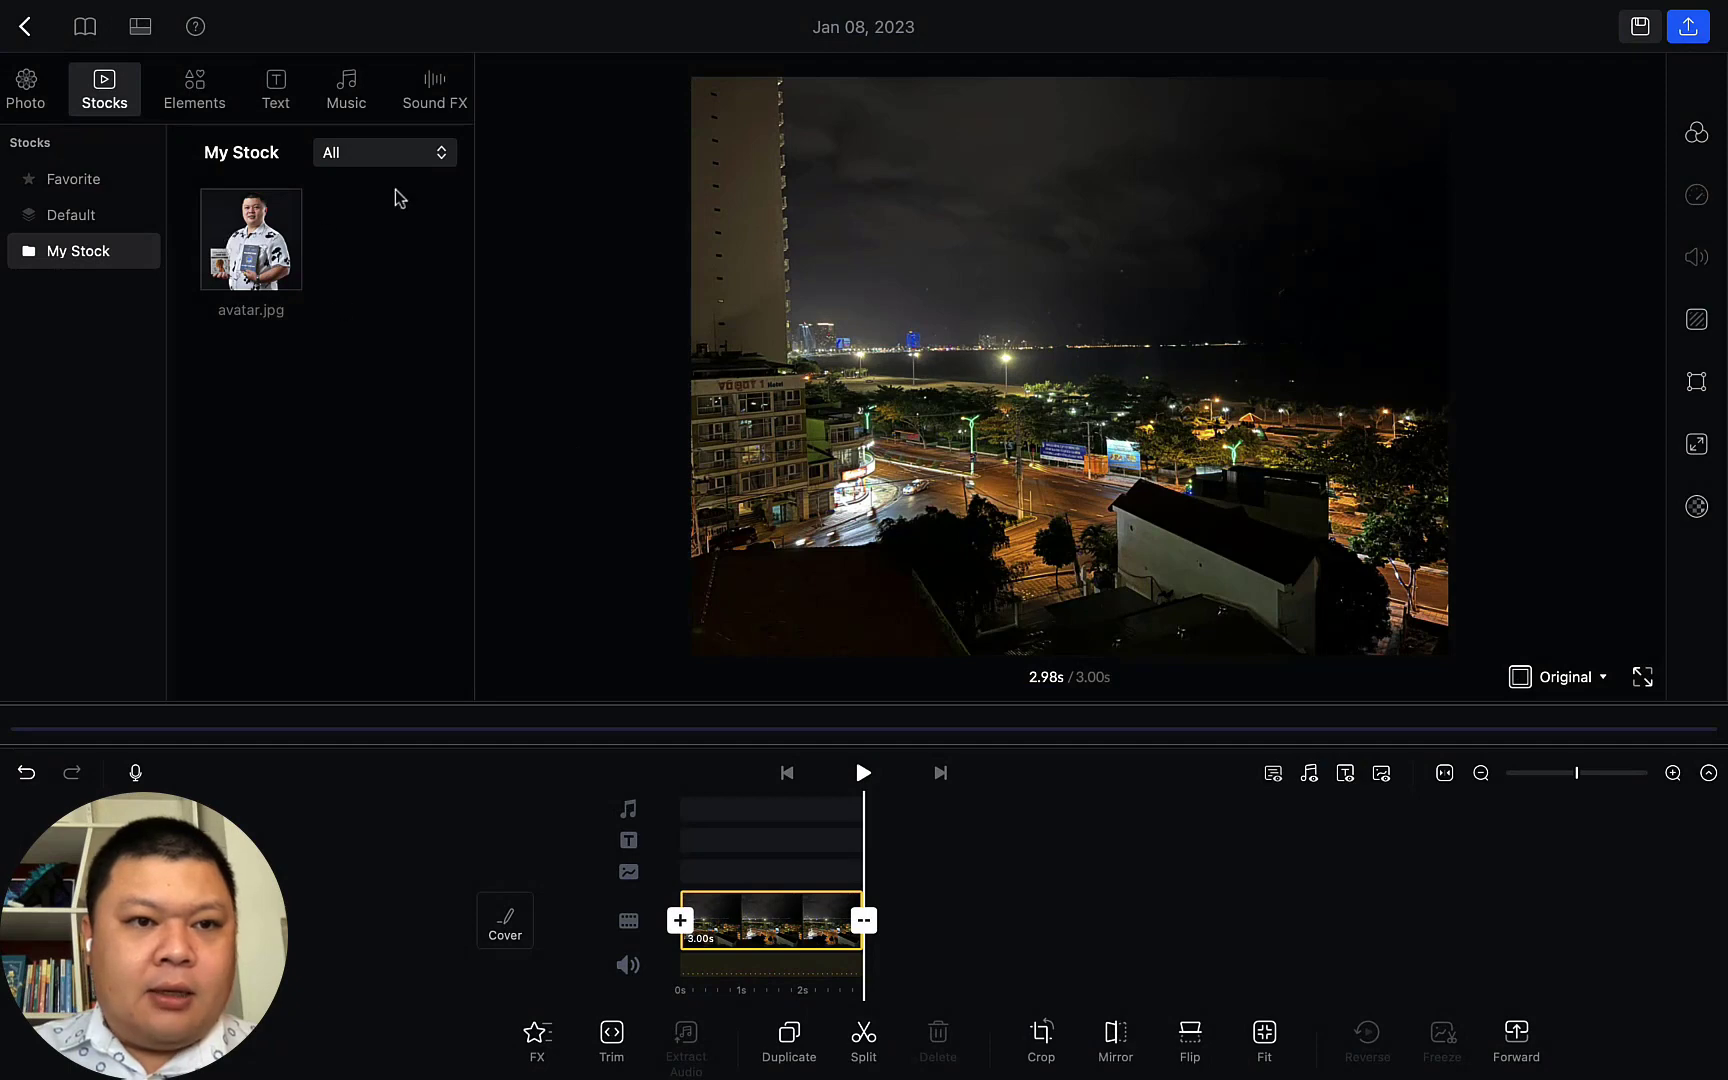
# Keep all media types shown in My Stock and start another file import, accepting the tips
pyautogui.click(384, 158)
pyautogui.click(358, 250)
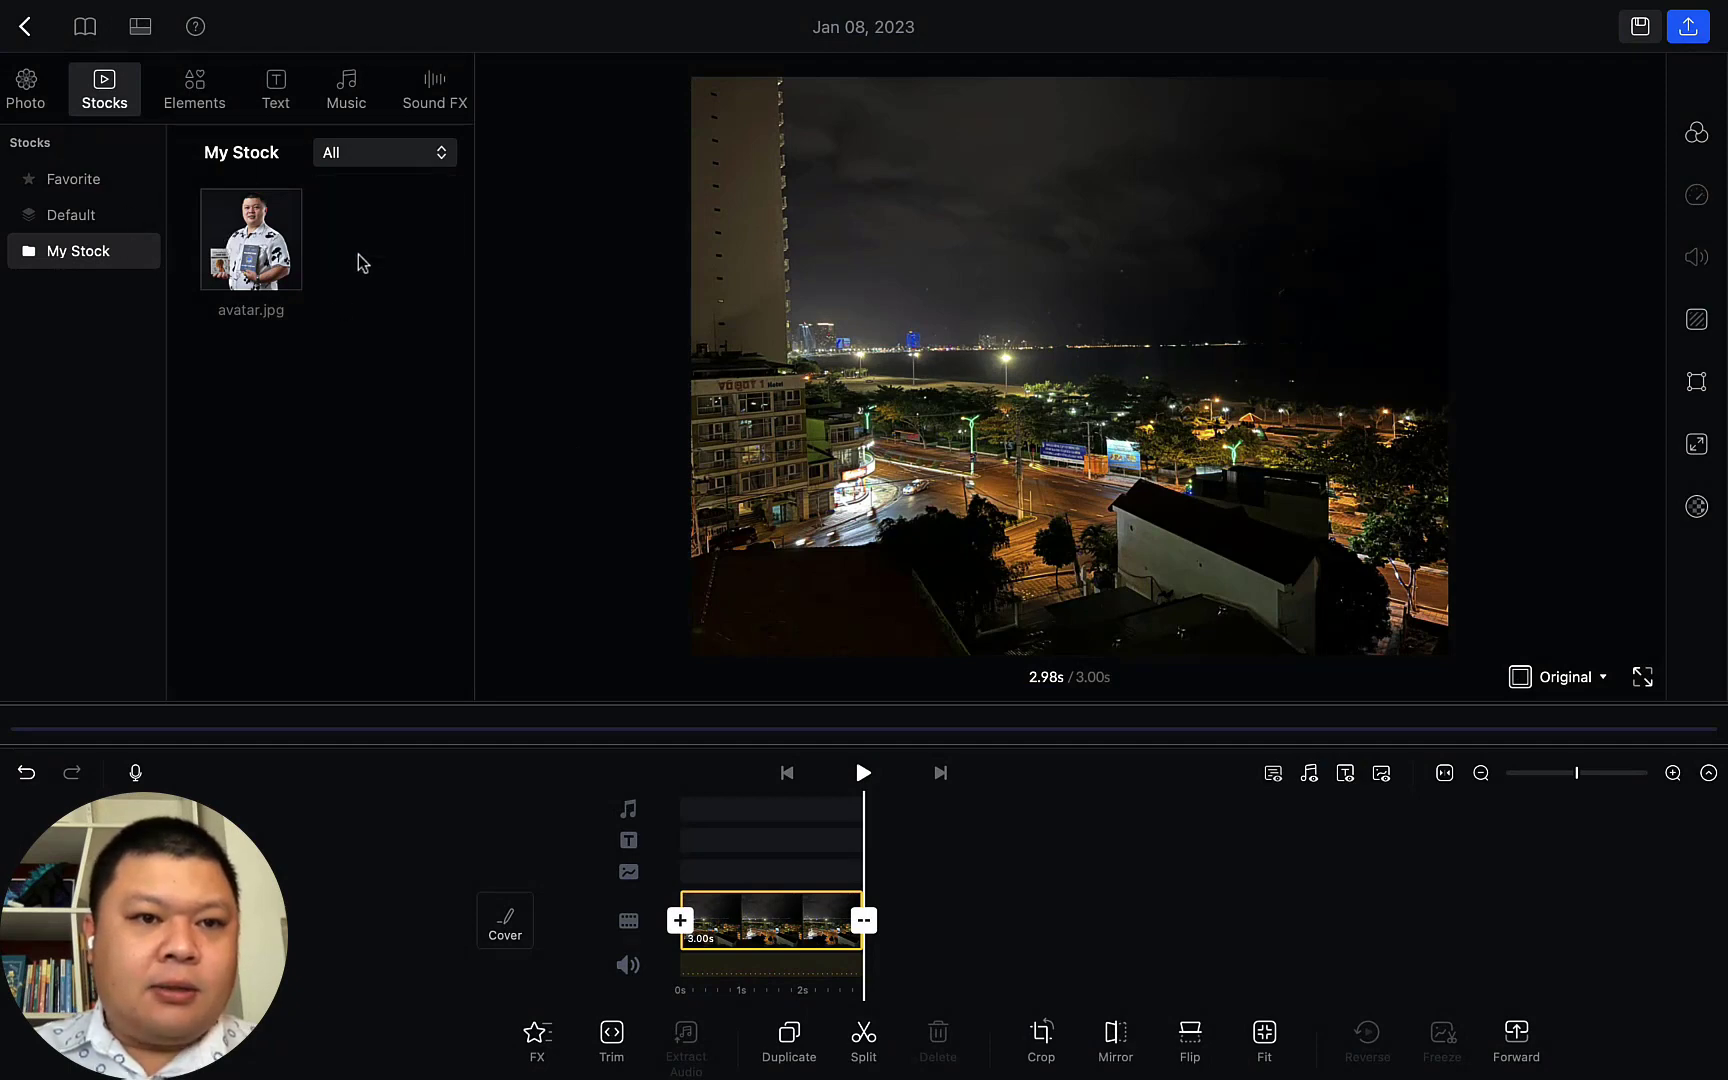
pyautogui.rightClick(363, 269)
pyautogui.click(432, 296)
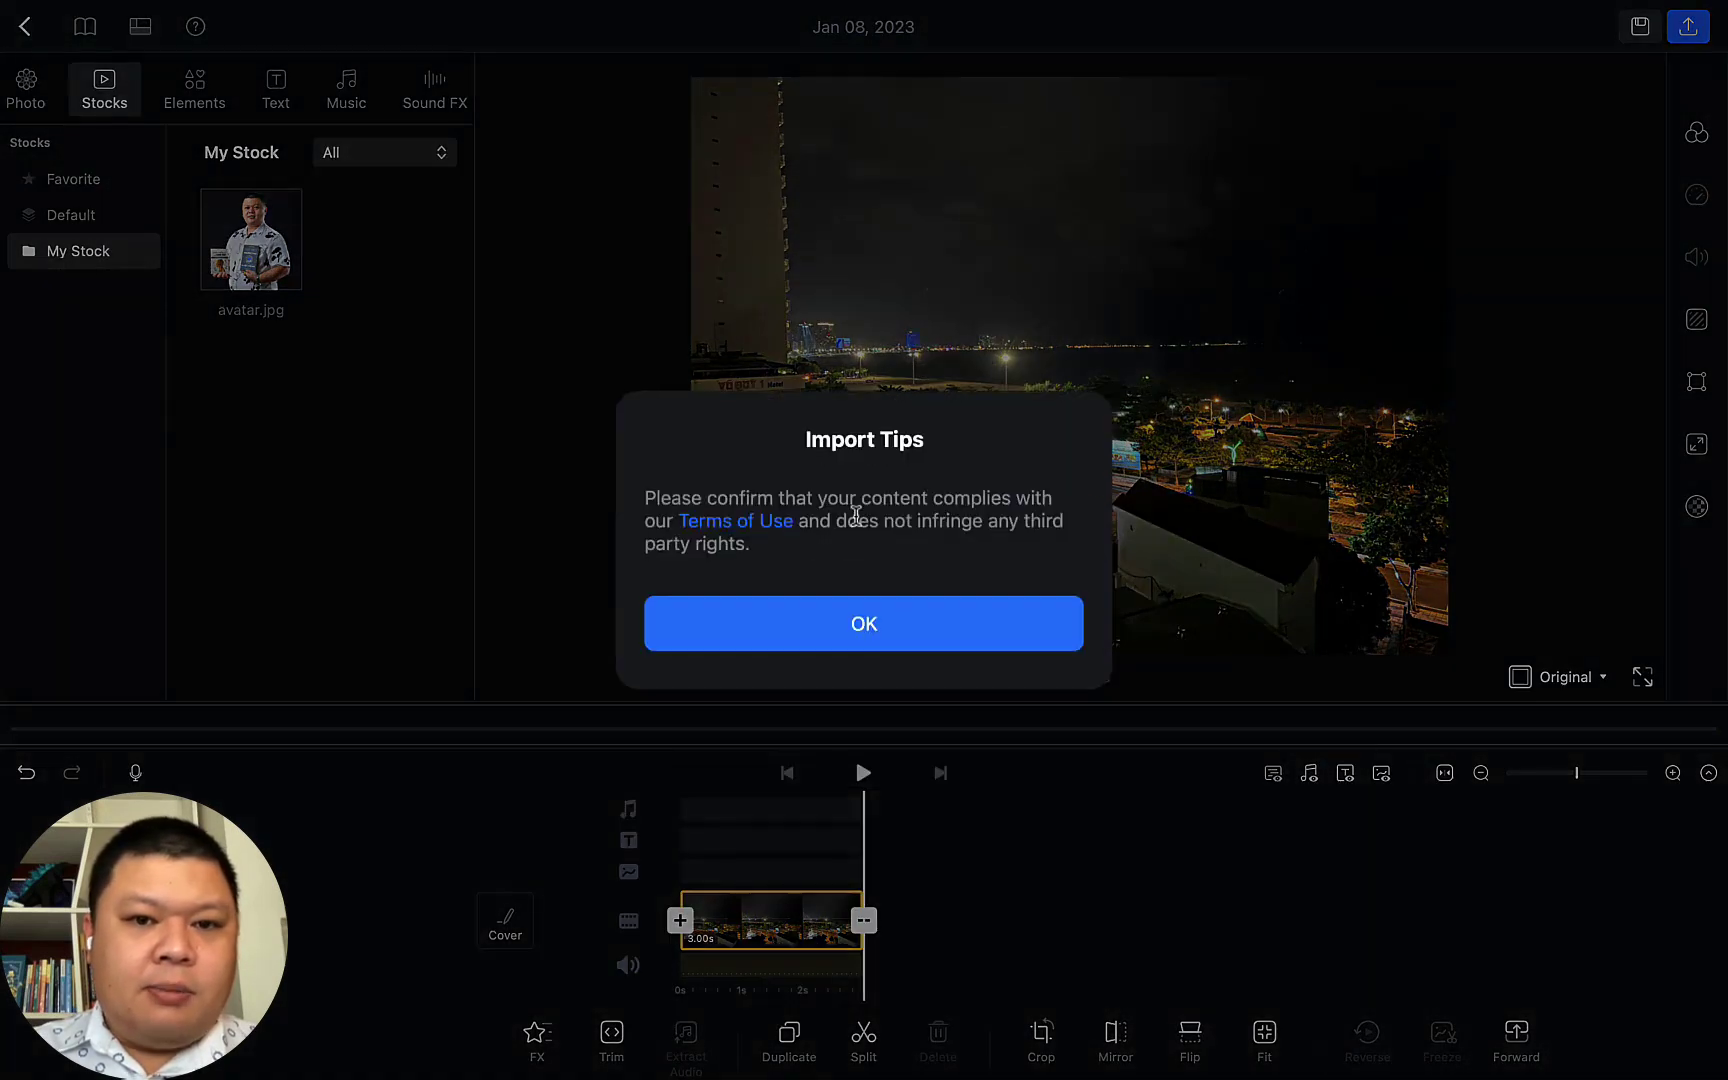
pyautogui.click(838, 624)
# Import the 0:05 Beige Pink Magazine video from Downloads into My Stock
pyautogui.scroll(-5, 900, 620)
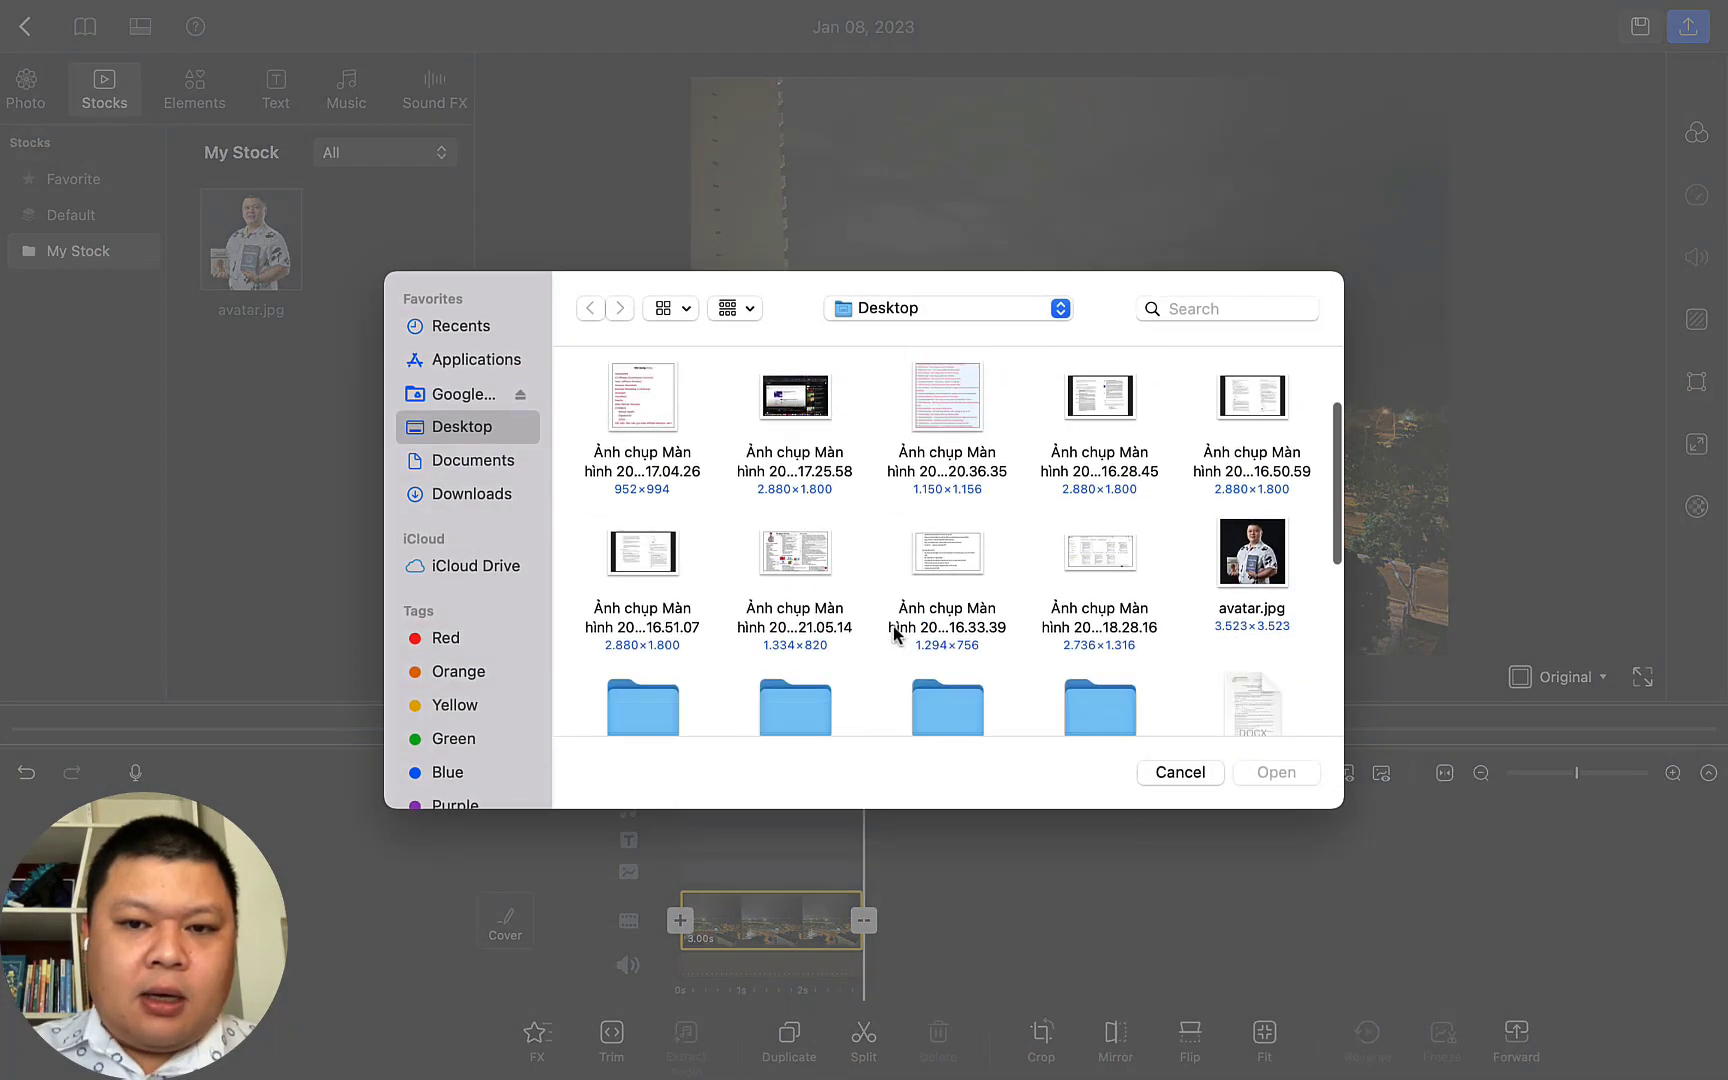
pyautogui.scroll(-4, 895, 632)
pyautogui.scroll(1, 895, 625)
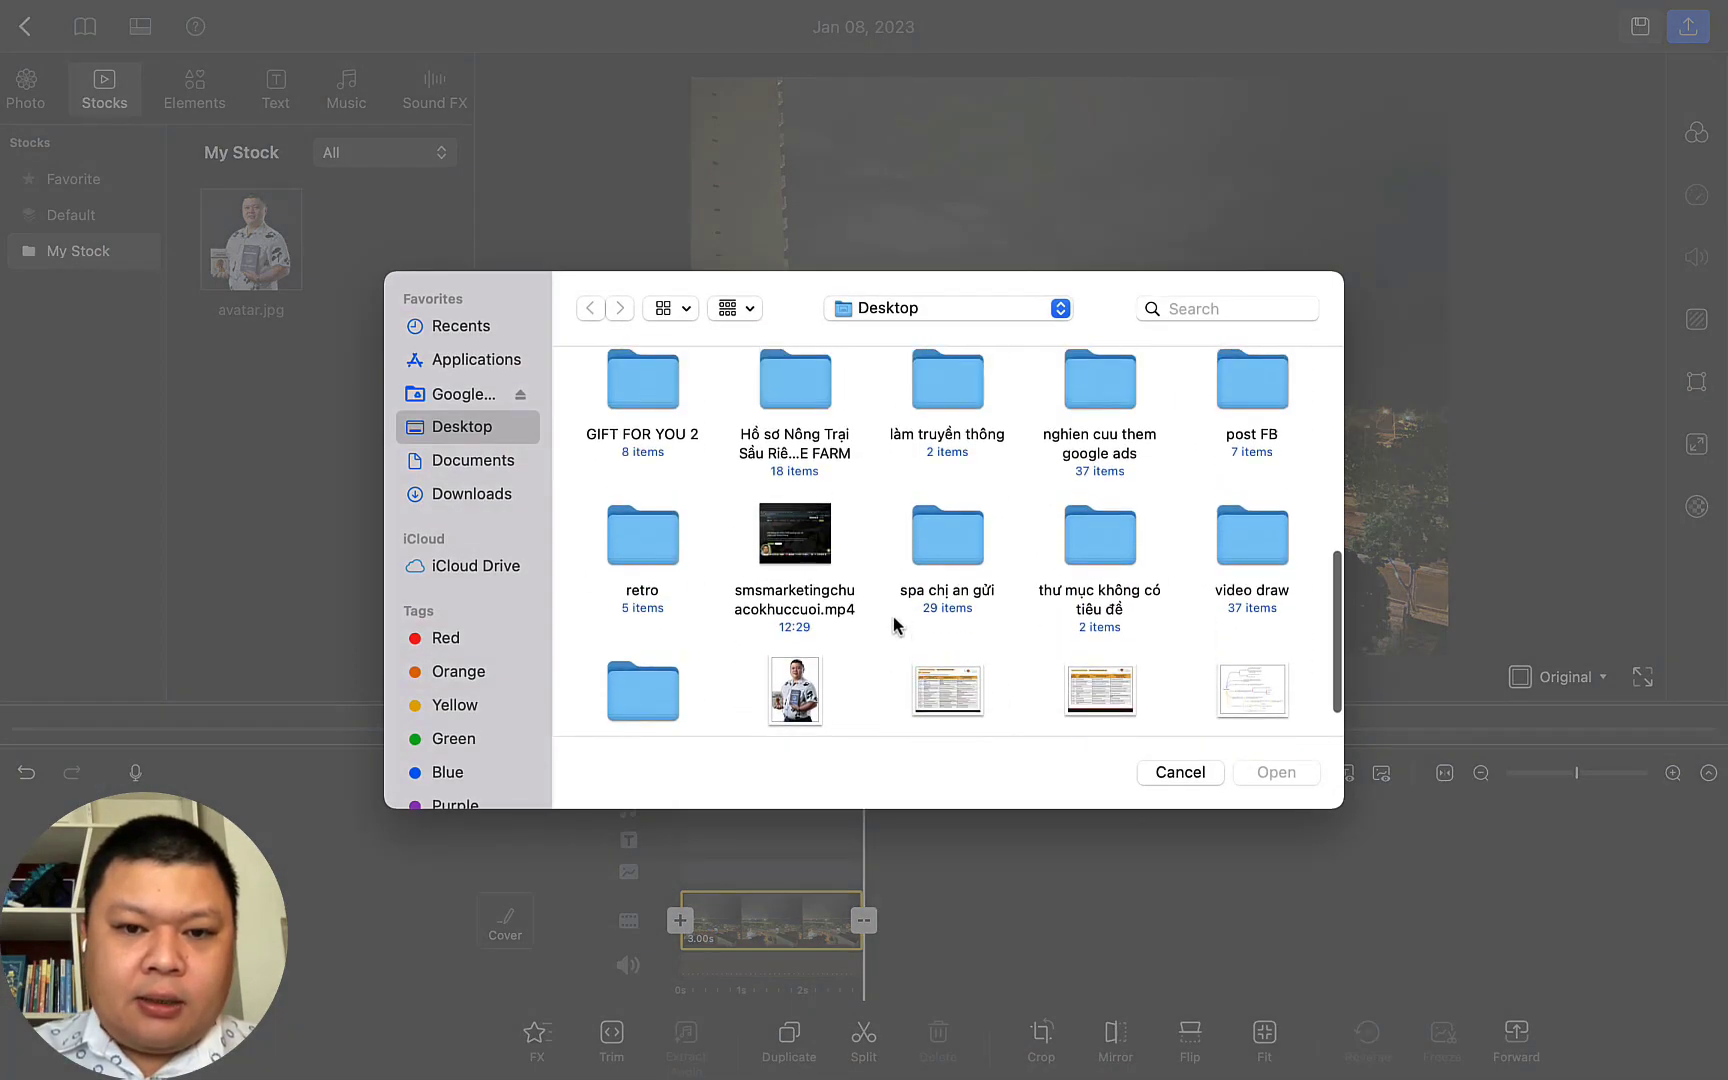
pyautogui.scroll(3, 895, 622)
pyautogui.scroll(5, 893, 622)
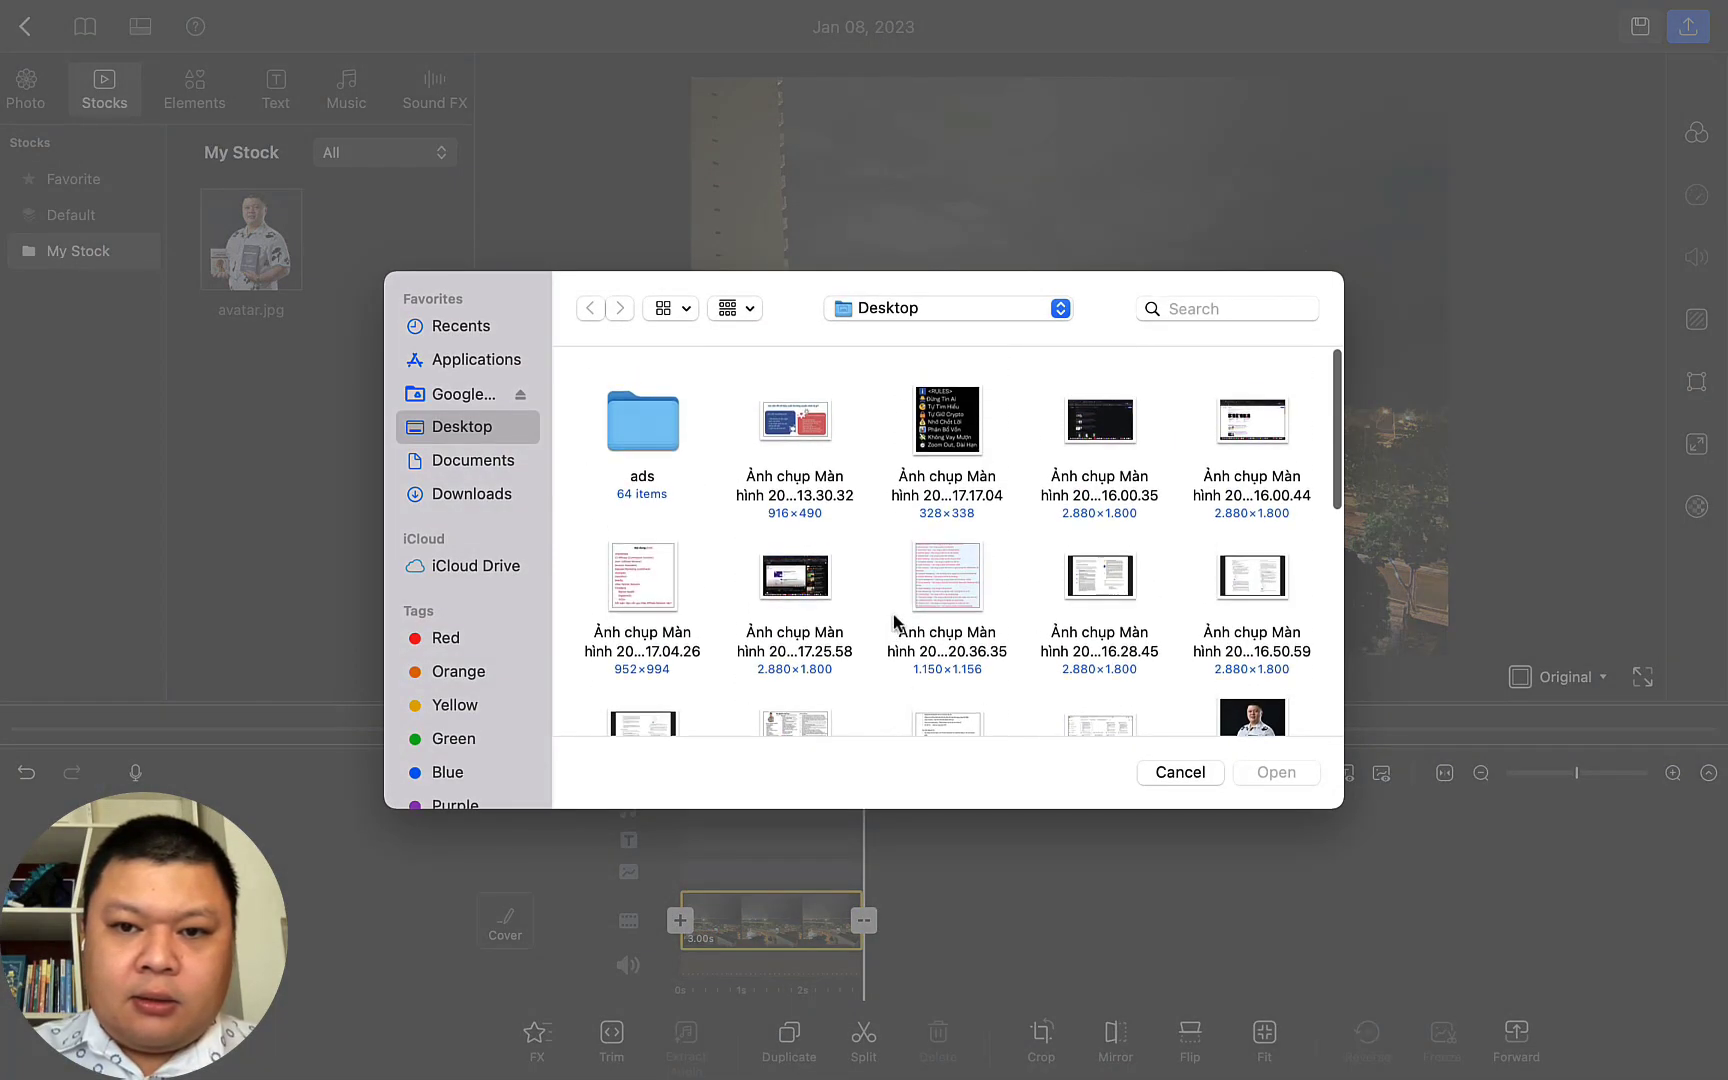
pyautogui.click(508, 497)
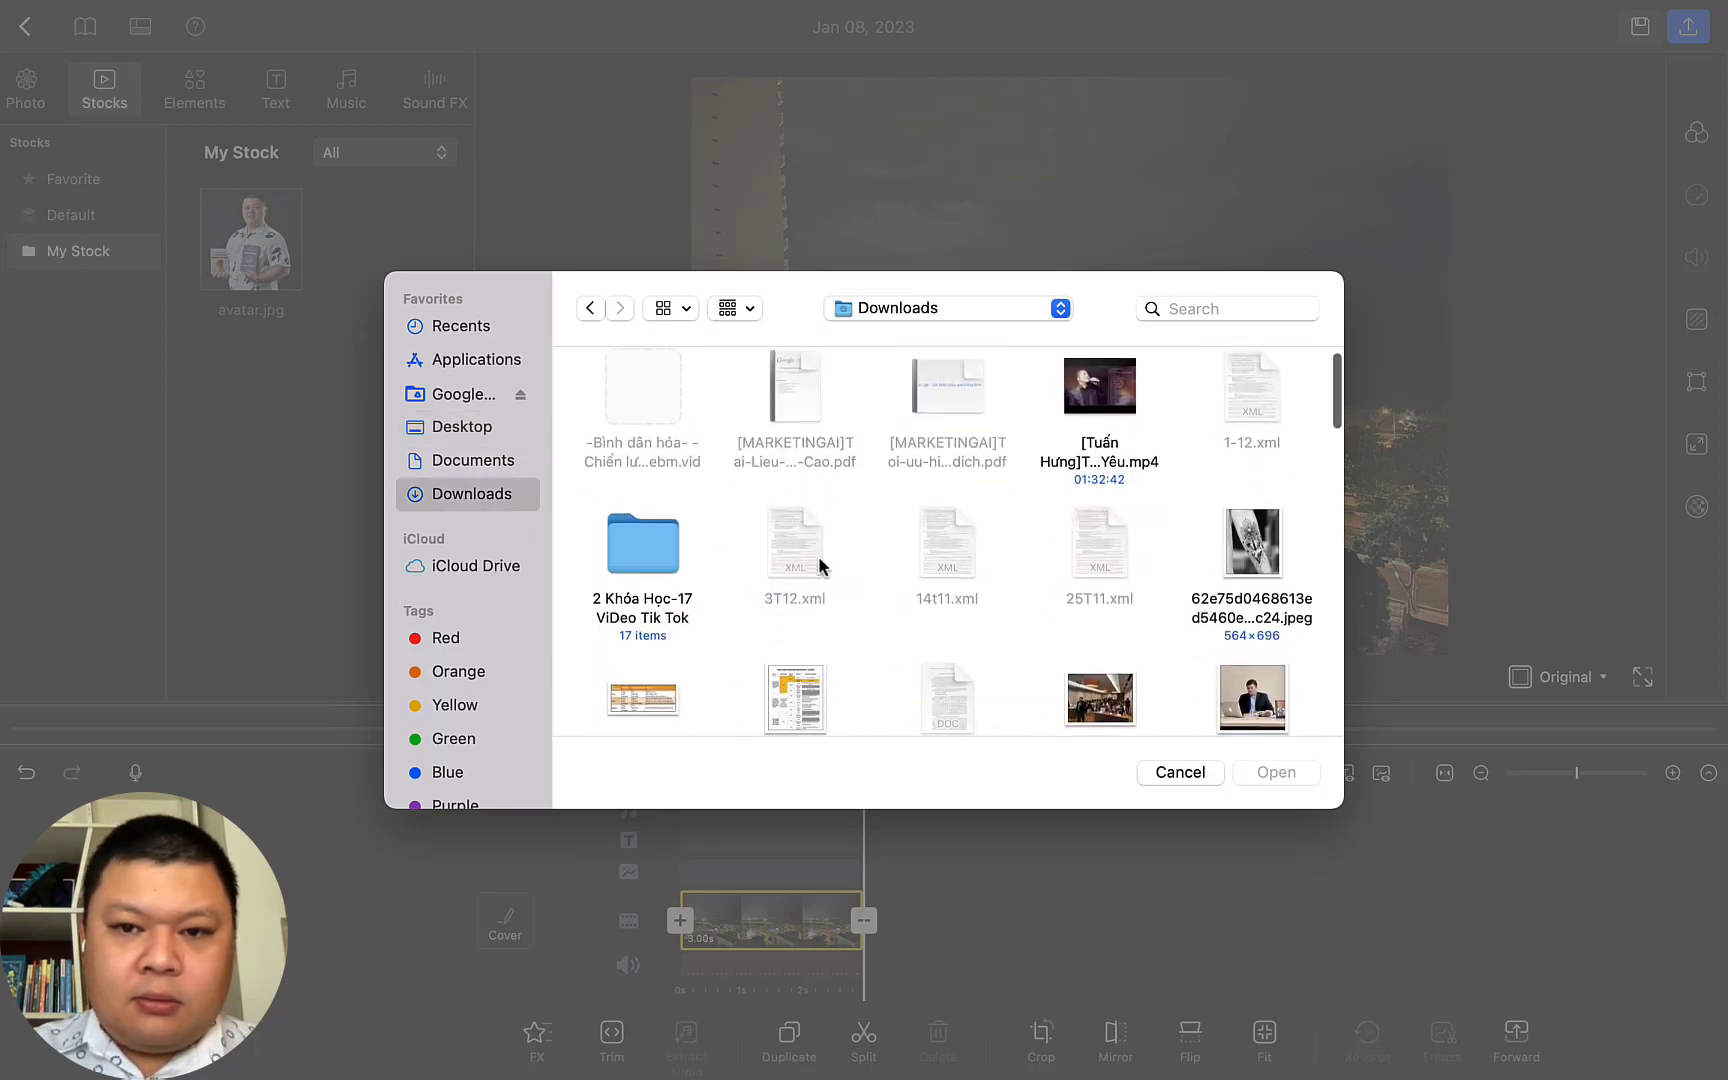
pyautogui.scroll(-15, 906, 582)
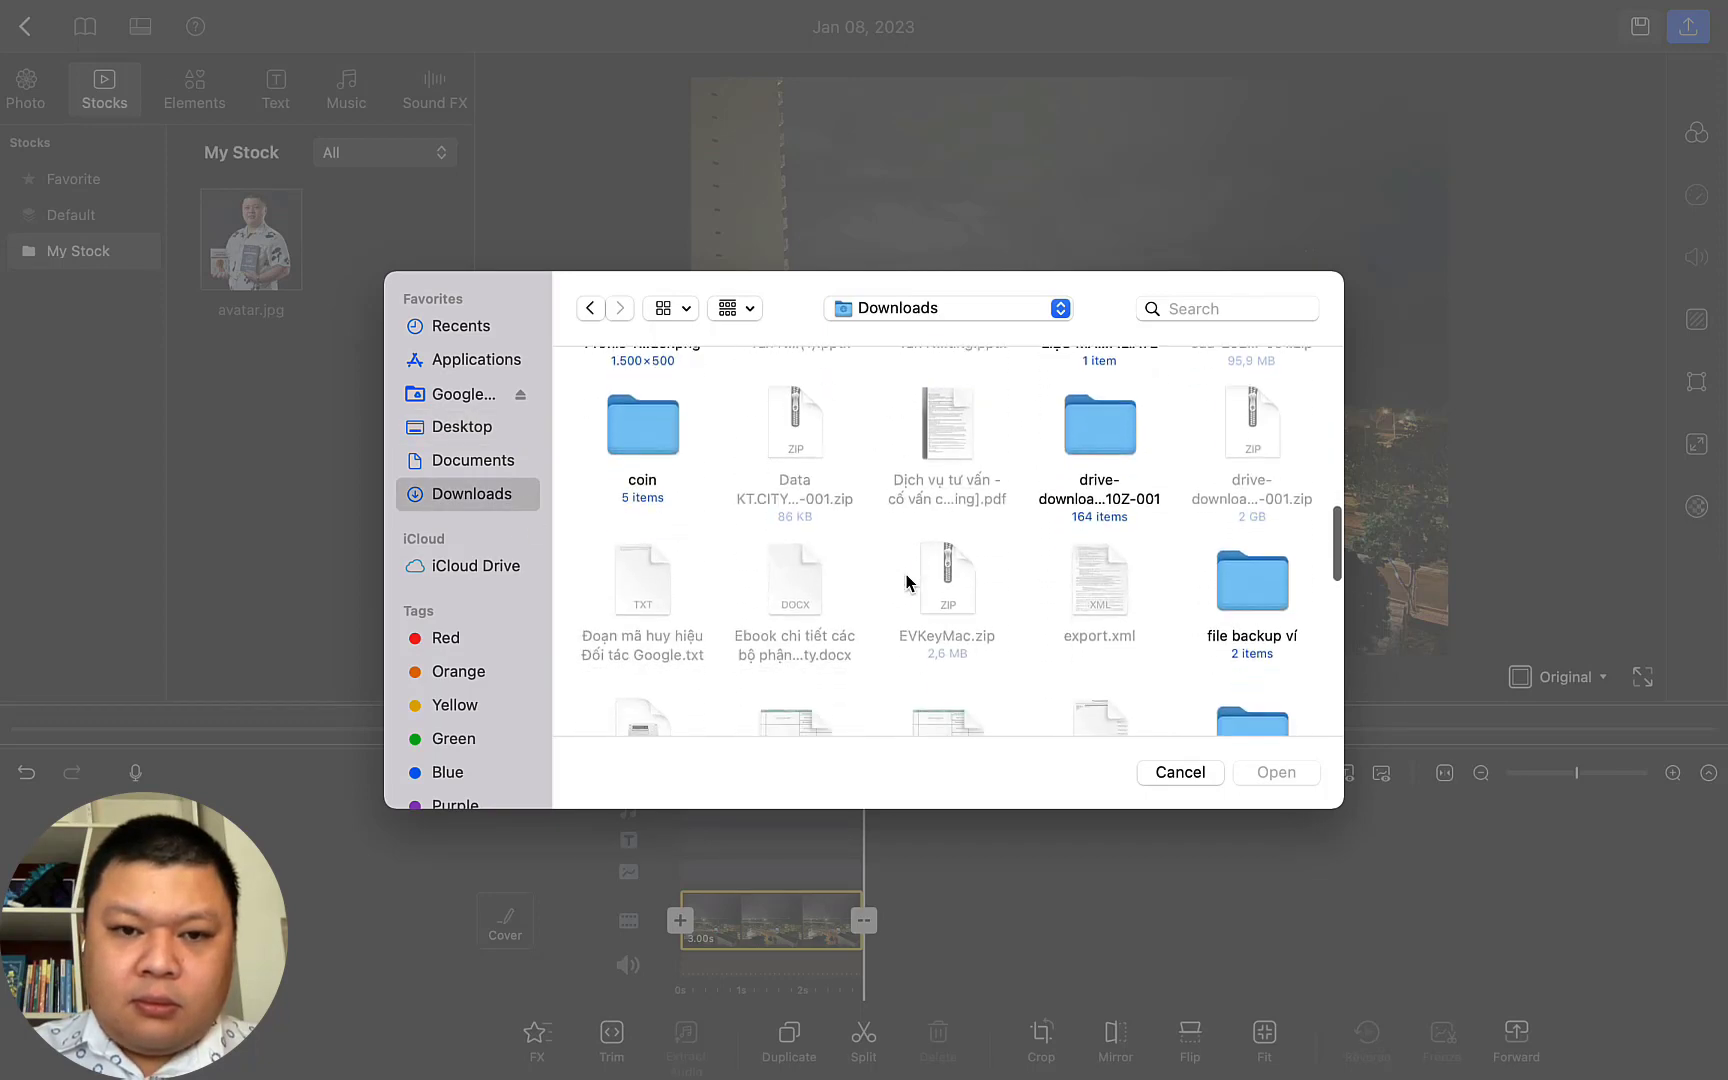
pyautogui.scroll(2, 906, 582)
pyautogui.doubleClick(1255, 465)
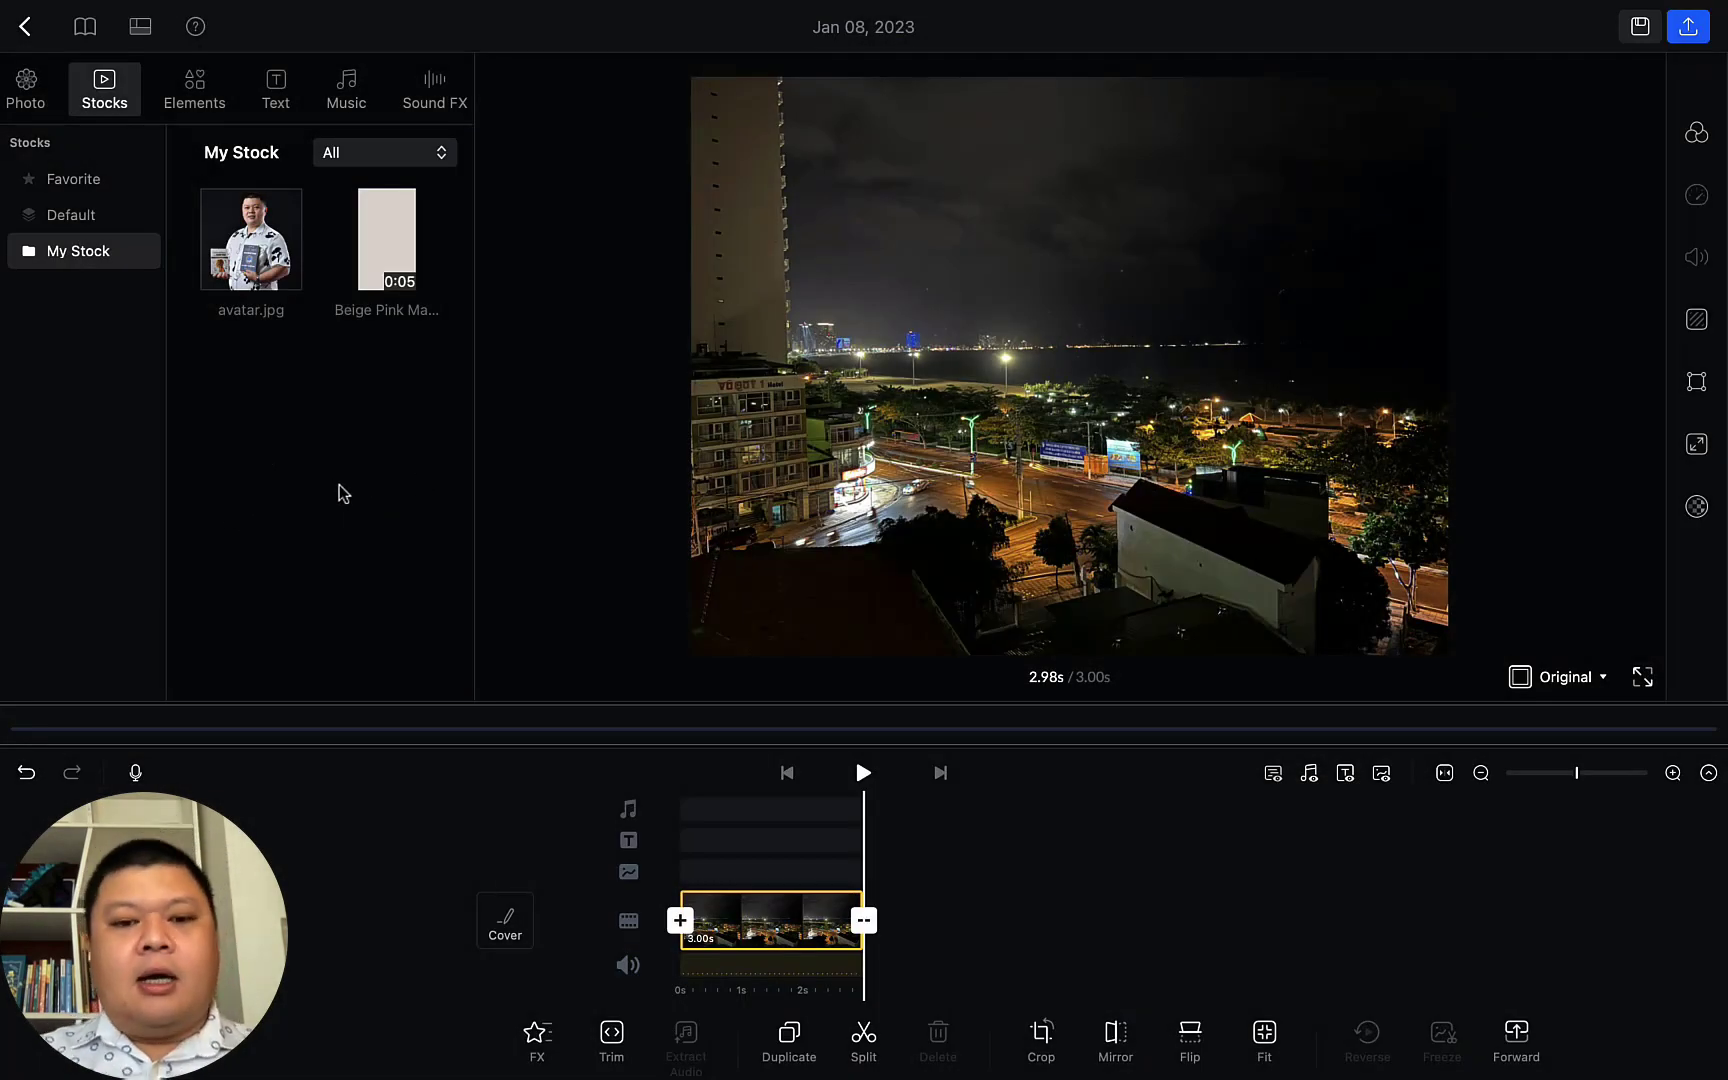
# Add the beige-pink promo video and then avatar.jpg after the night cityscape clip
pyautogui.click(387, 240)
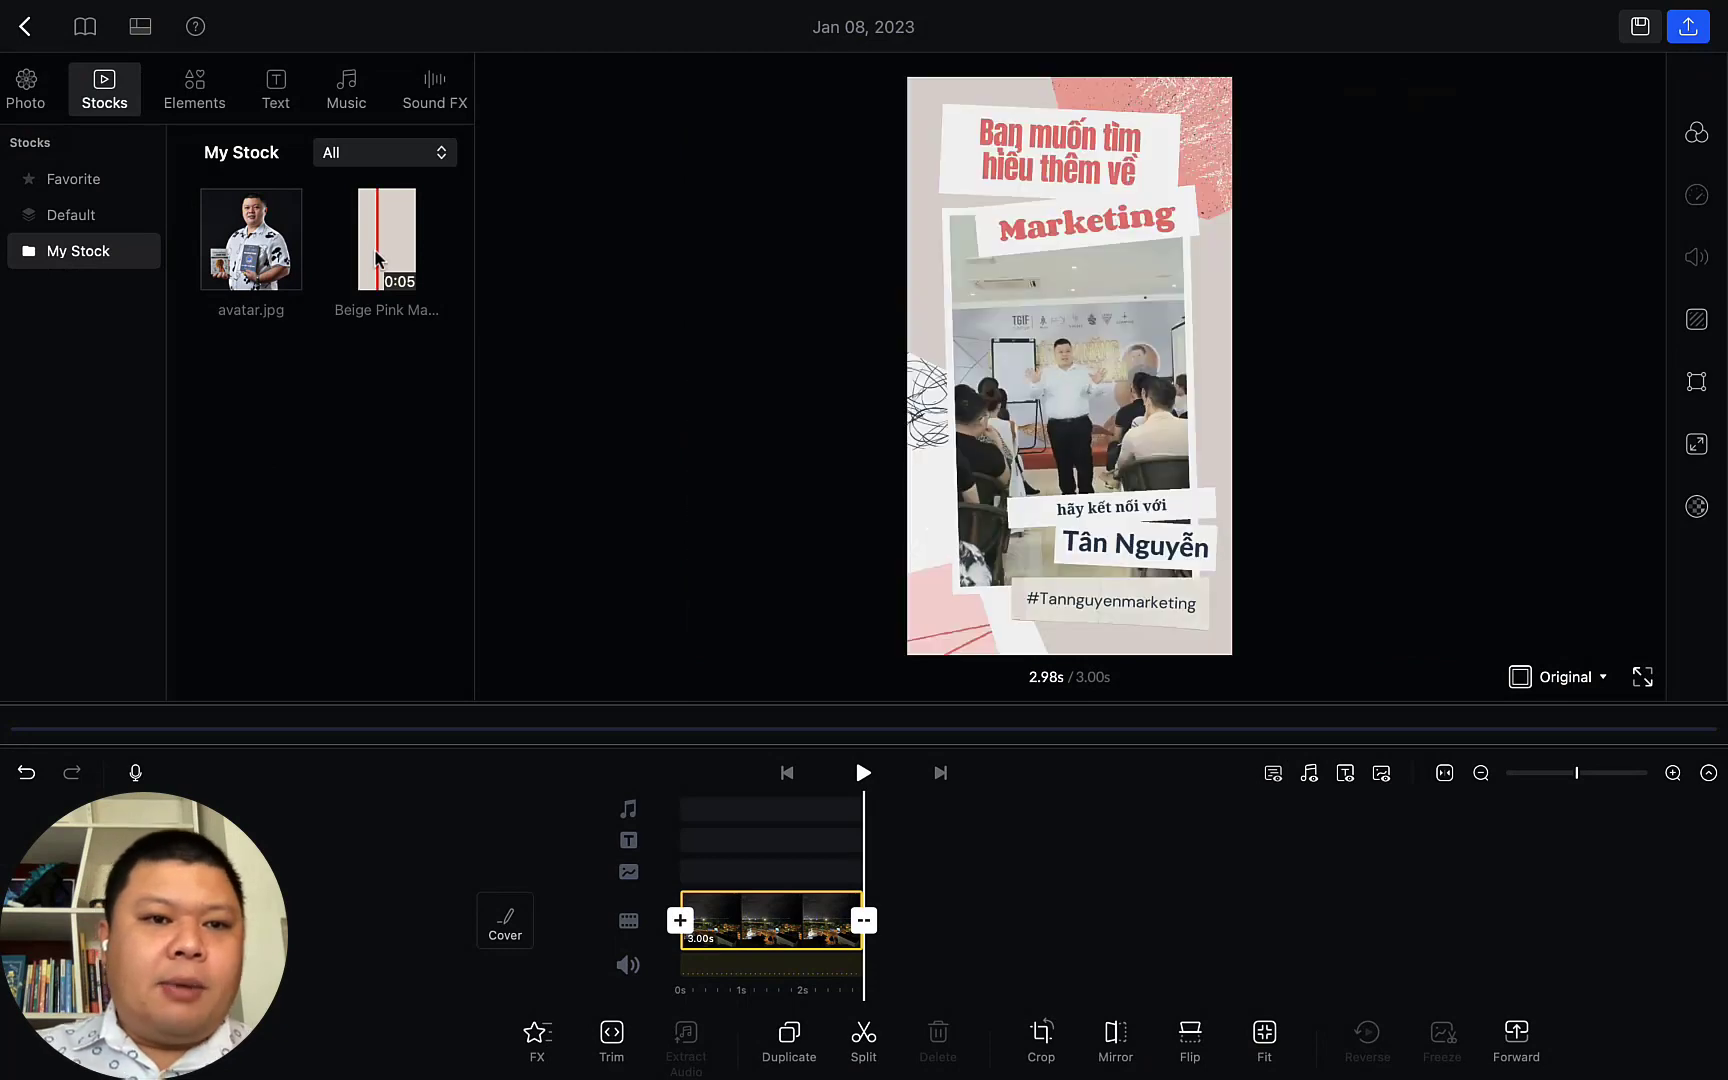
pyautogui.moveTo(387, 240); pyautogui.dragTo(946, 916)
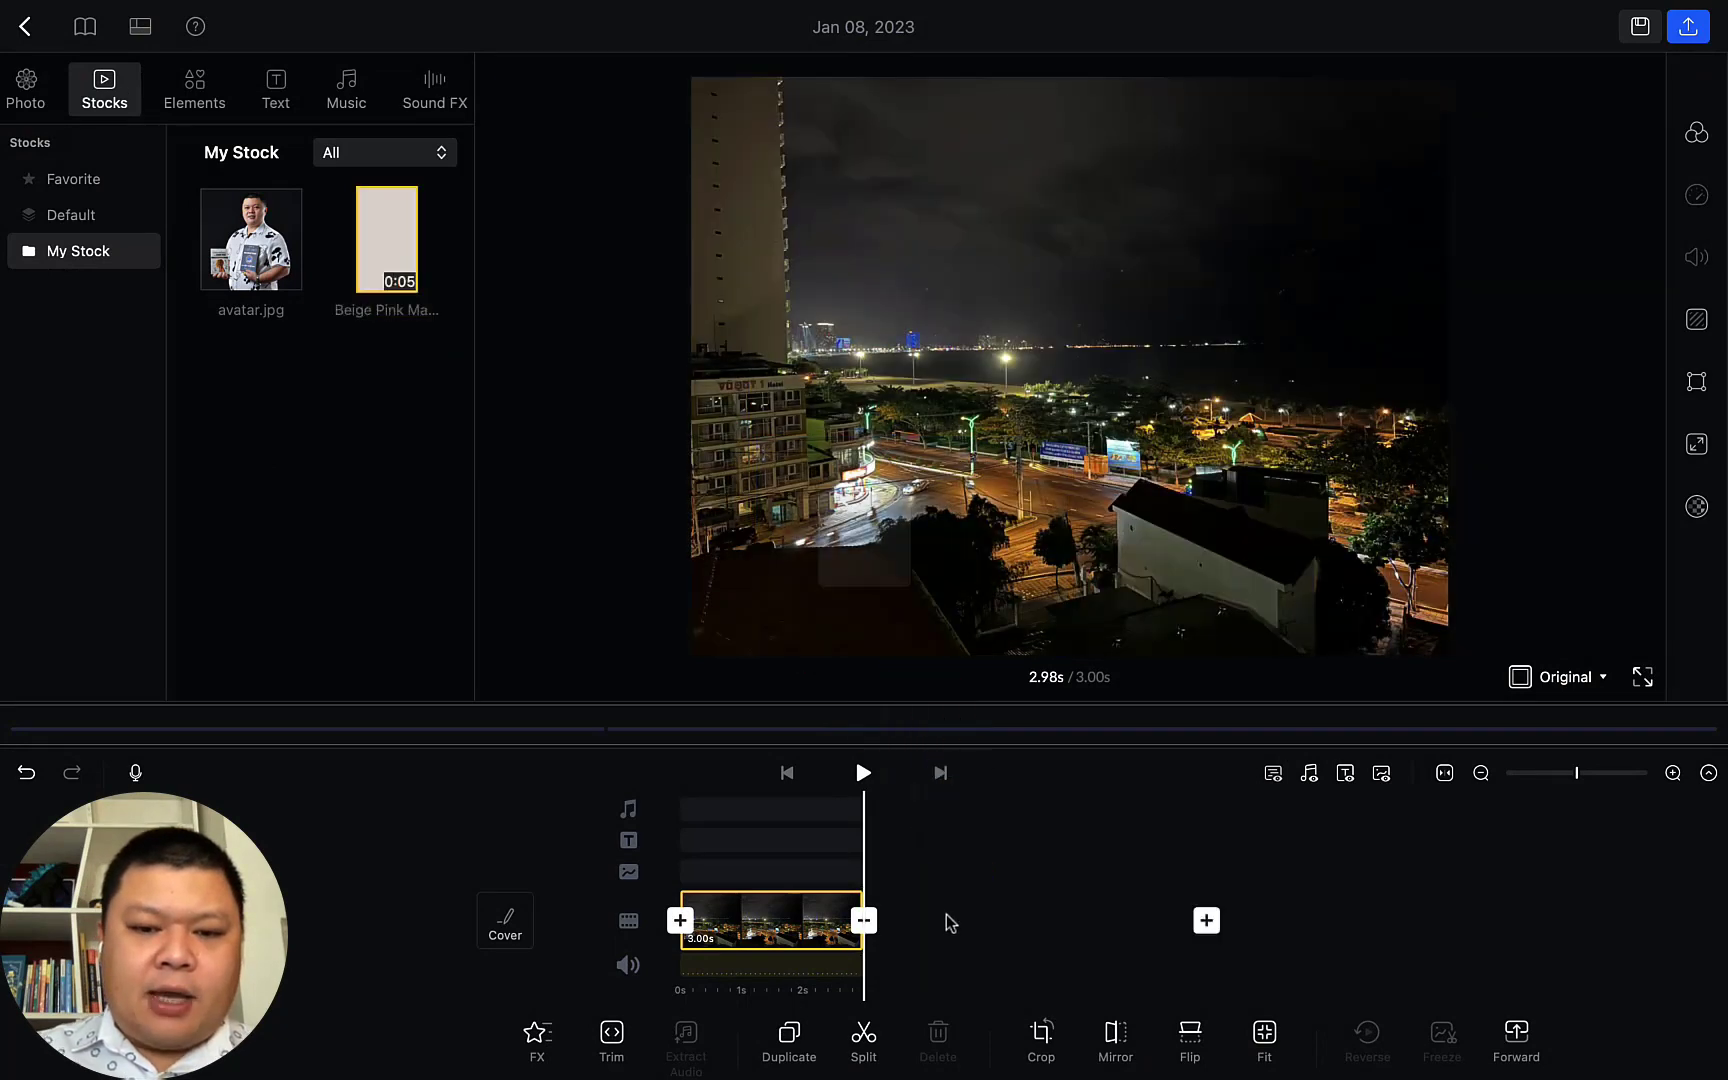
pyautogui.moveTo(251, 240); pyautogui.dragTo(1386, 932)
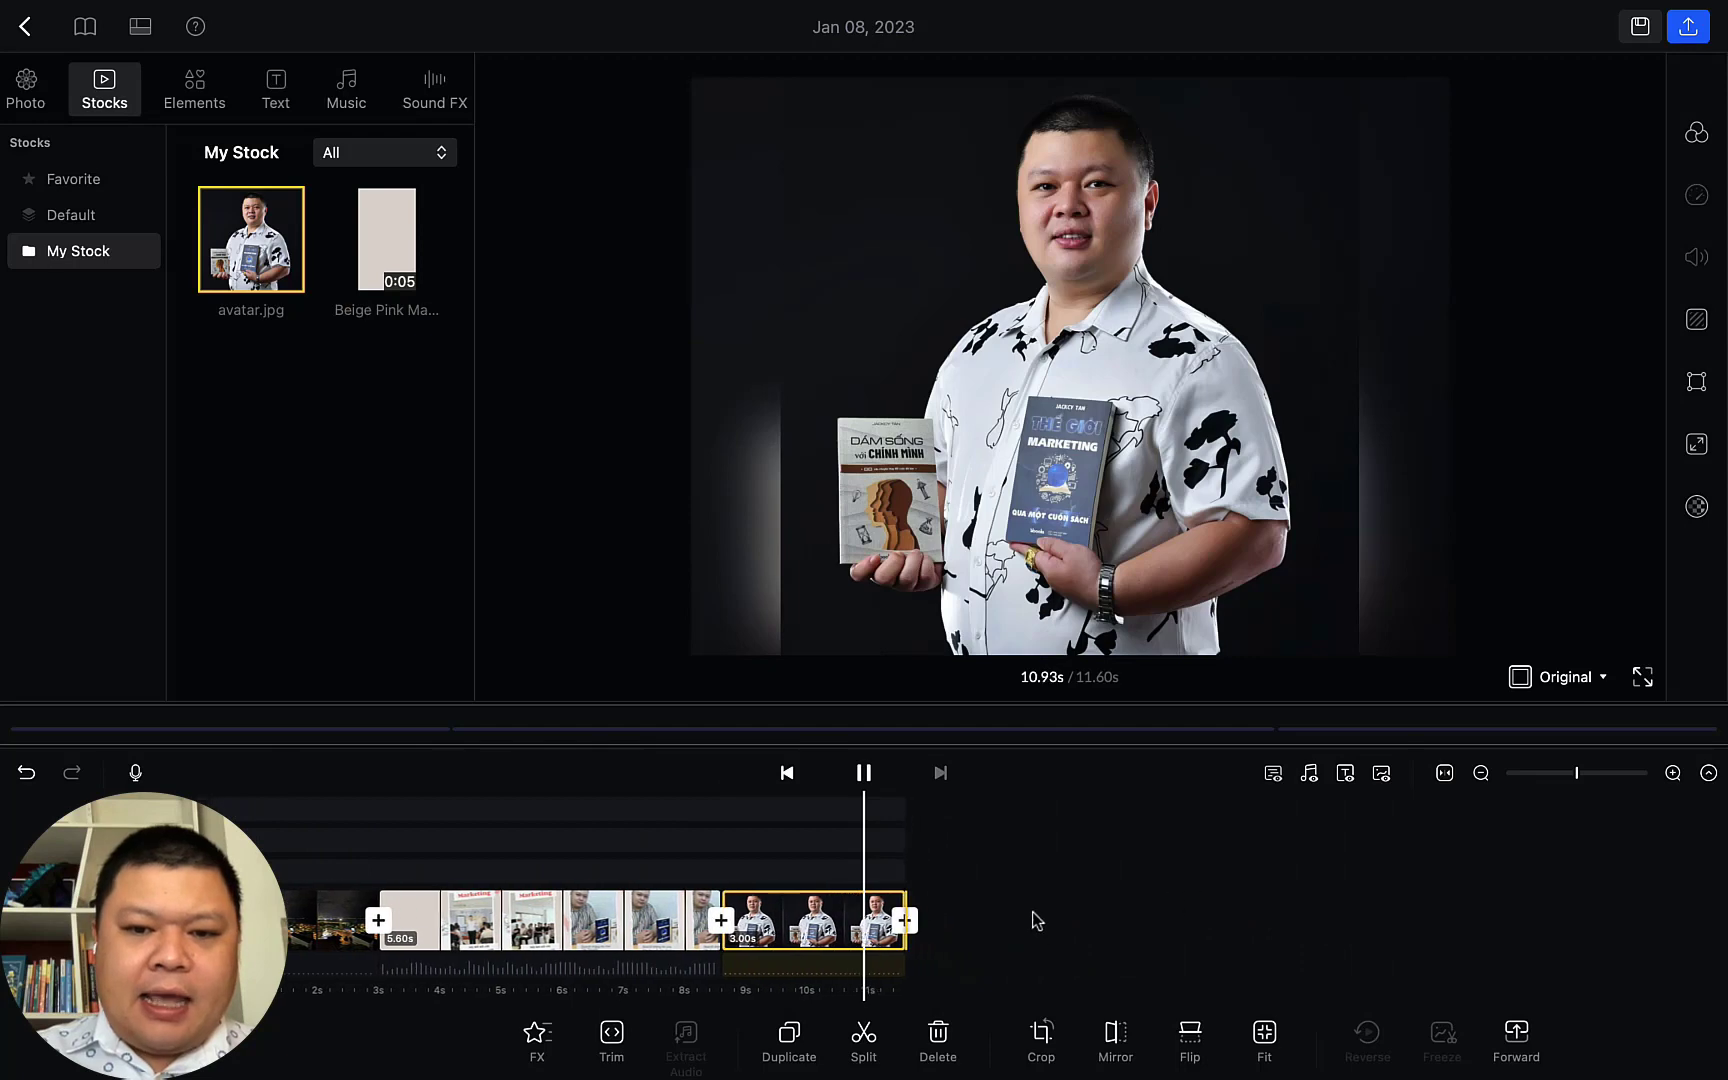
# Scrub through the 11.60 s timeline to review the clips, then show the Elements library
pyautogui.hscroll(-10, 946, 916)
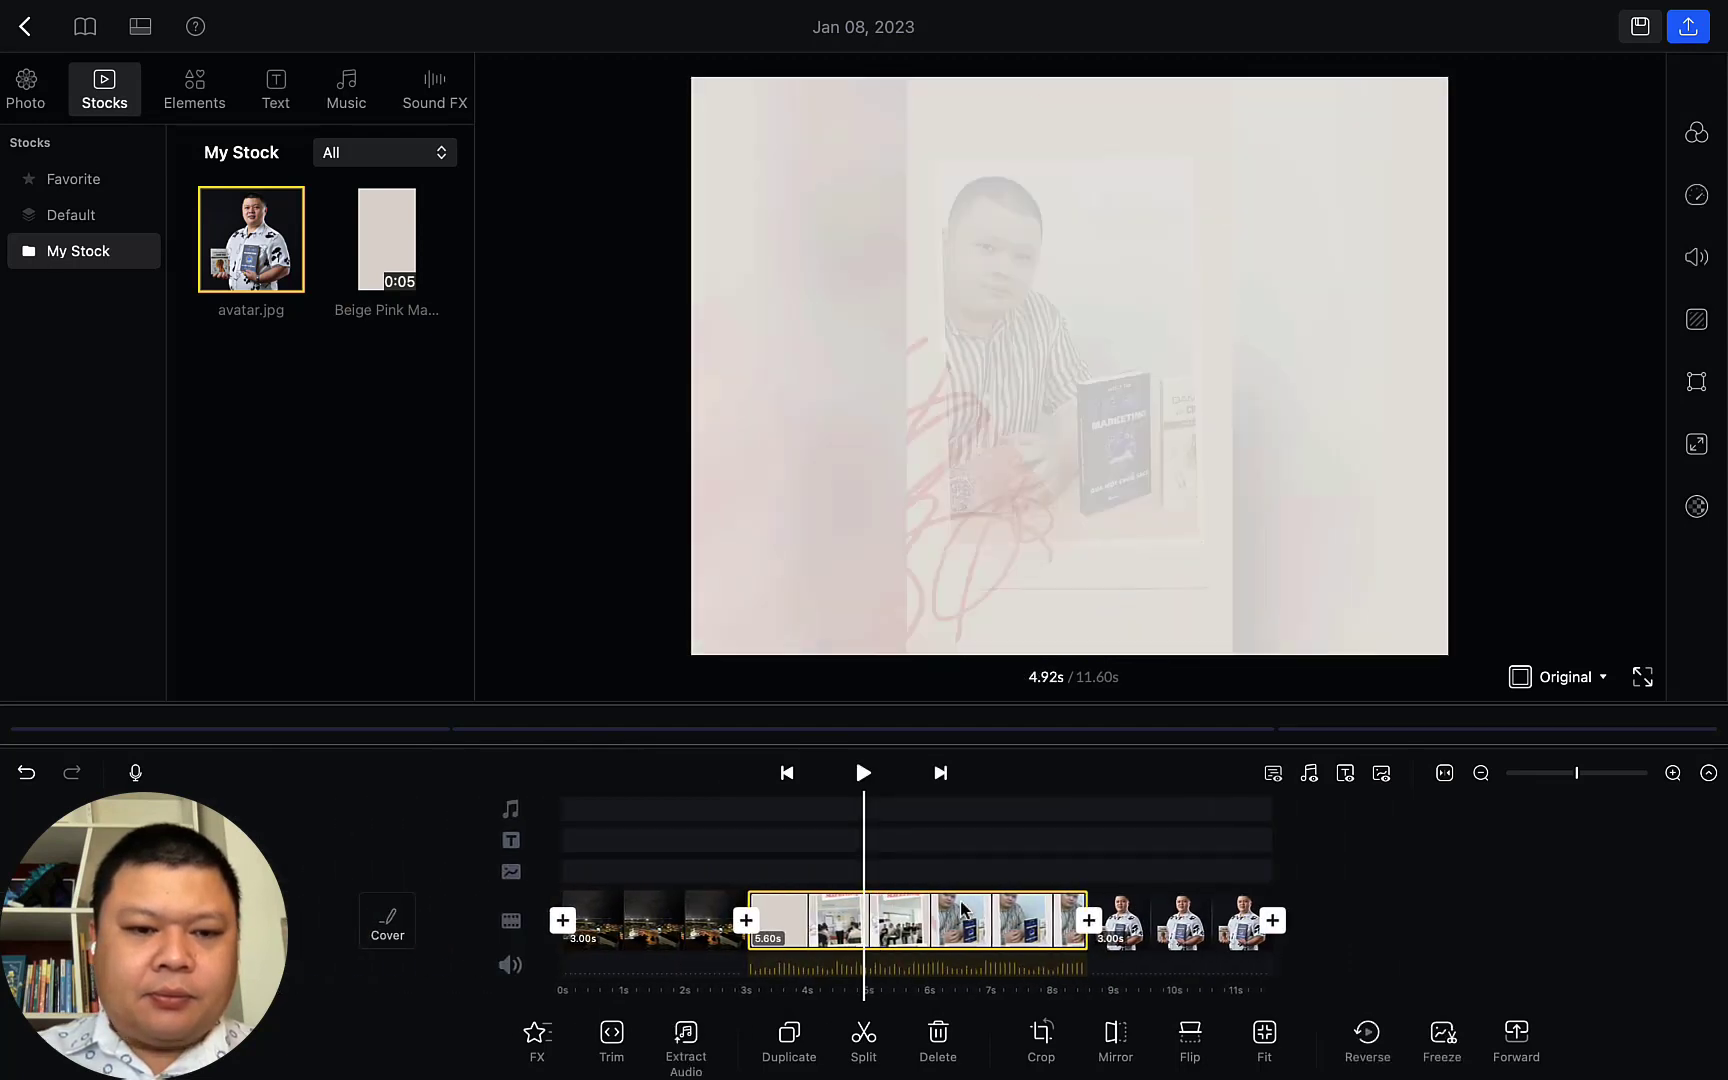
pyautogui.hscroll(10, 1031, 805)
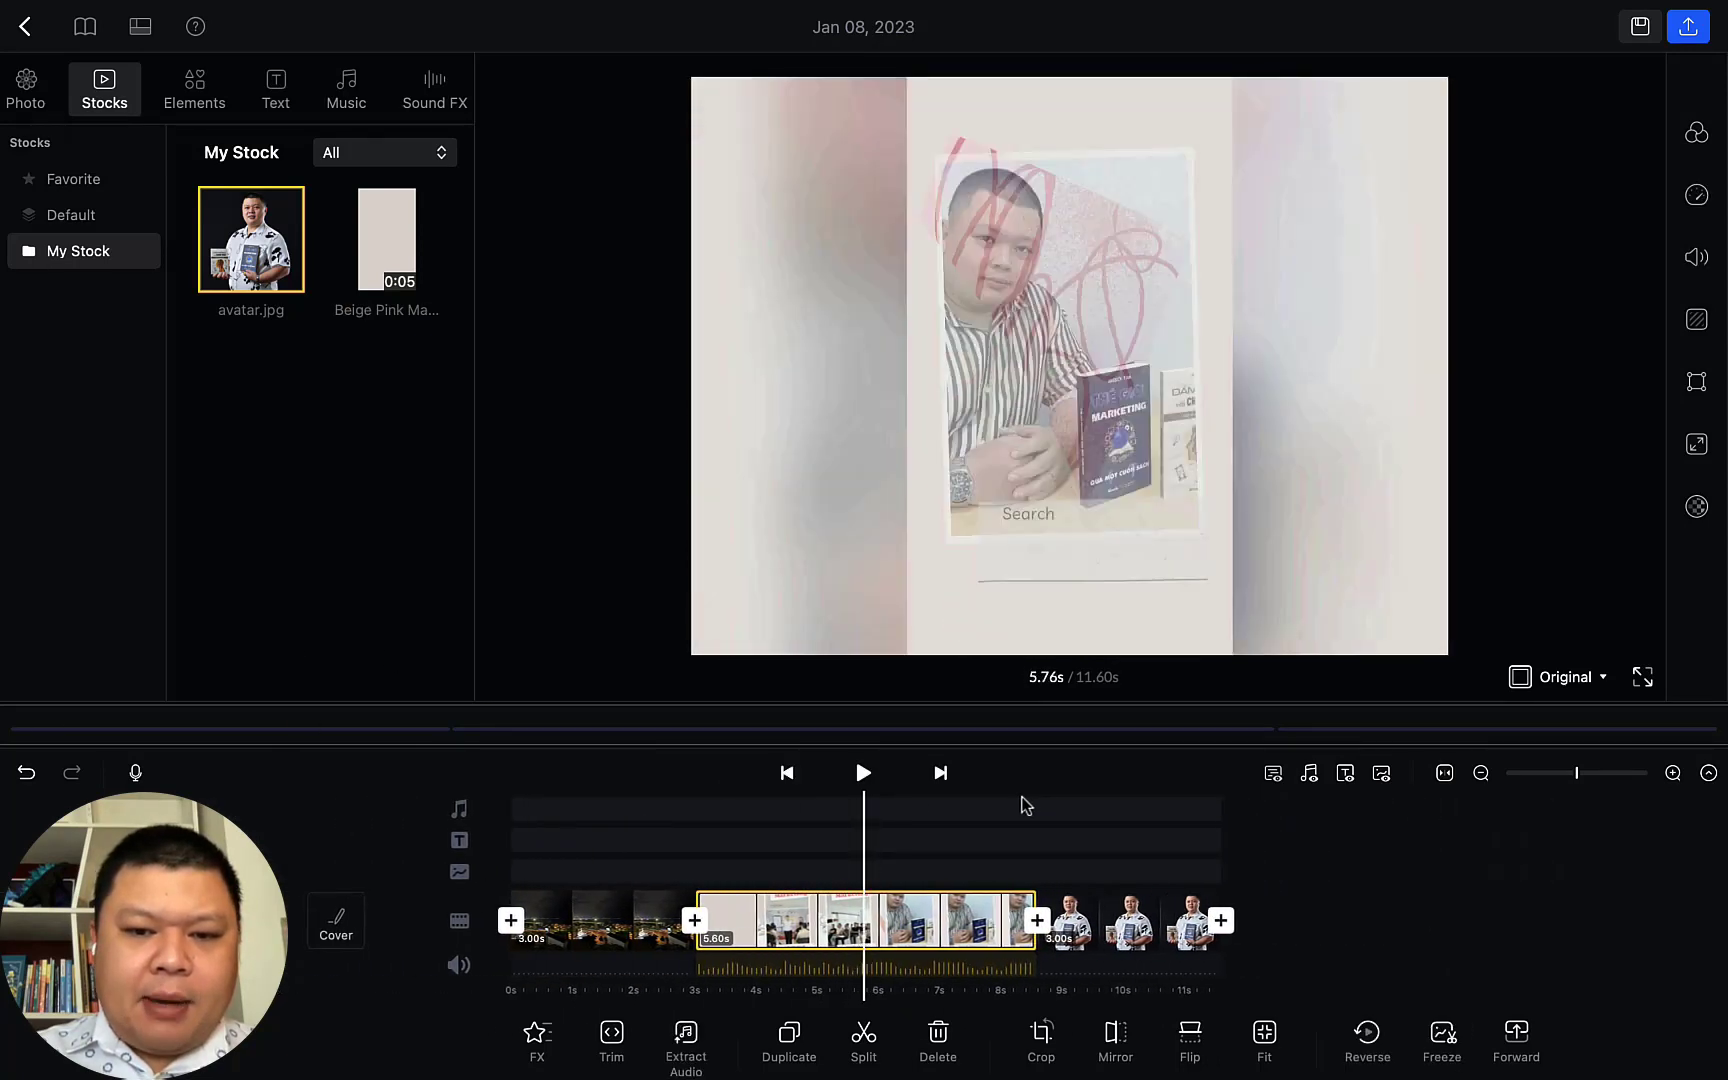
pyautogui.hscroll(-2, 945, 873)
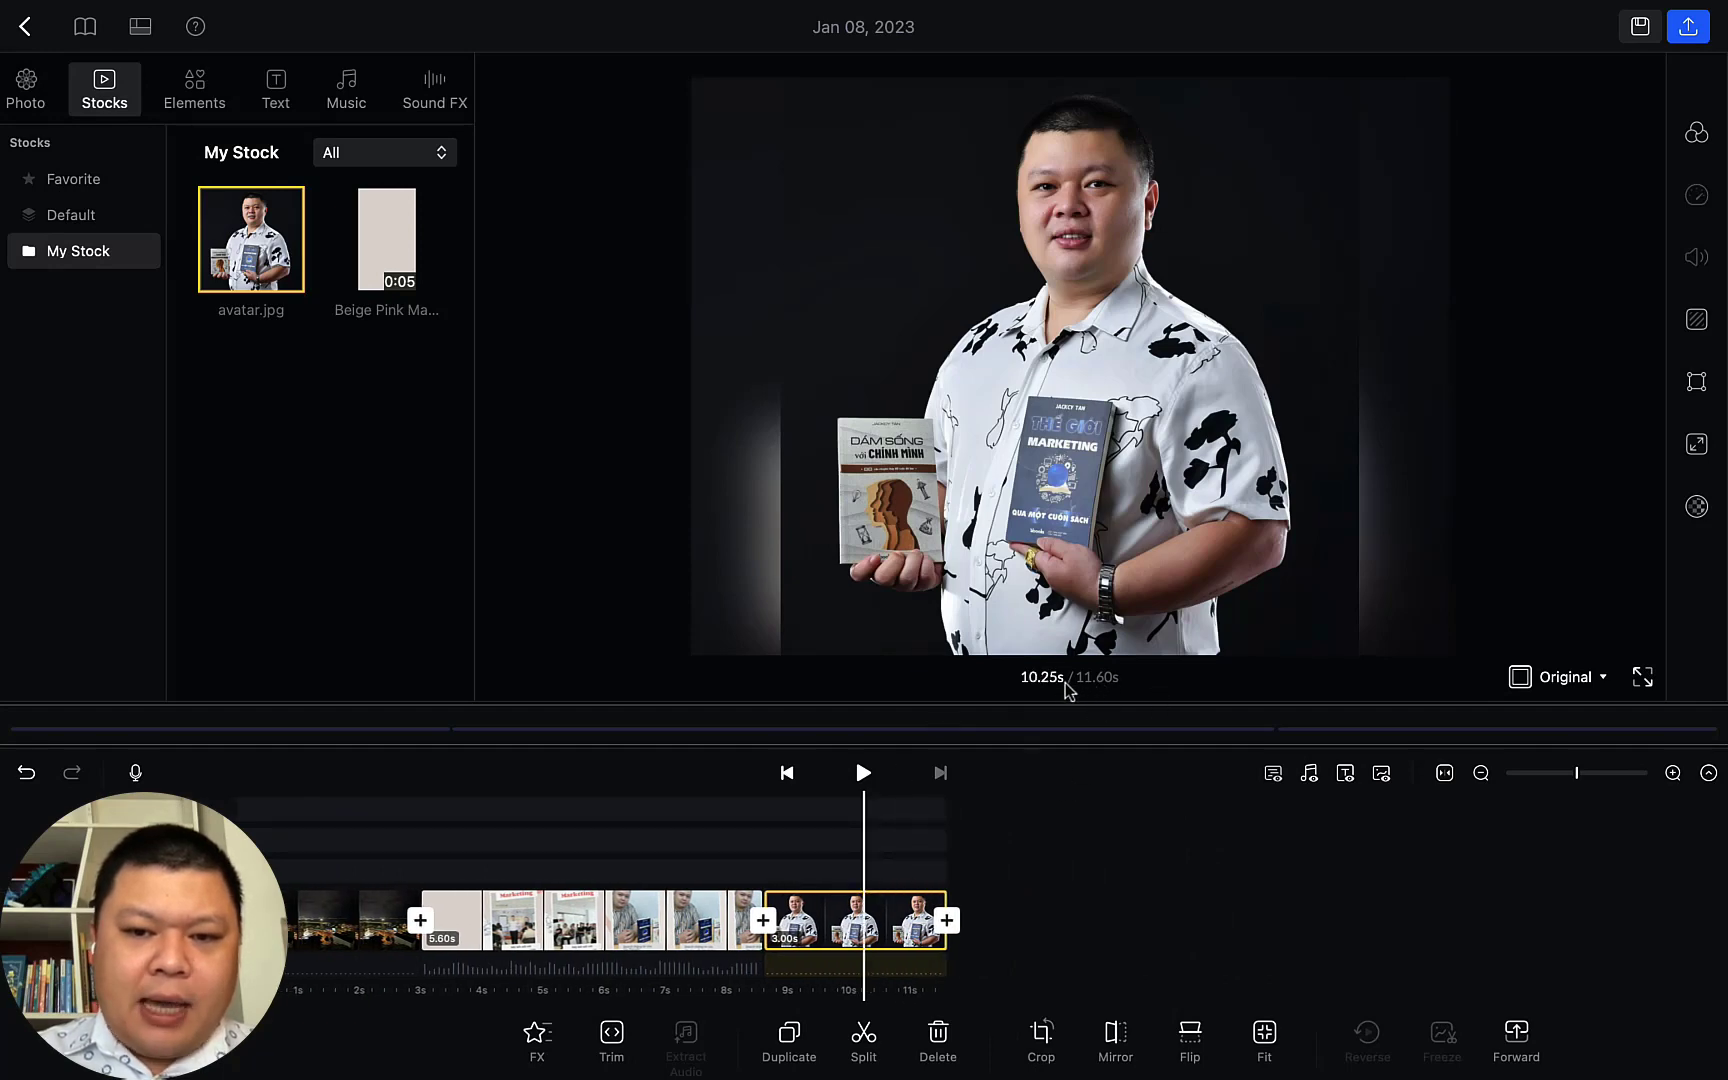
pyautogui.hscroll(-8, 991, 853)
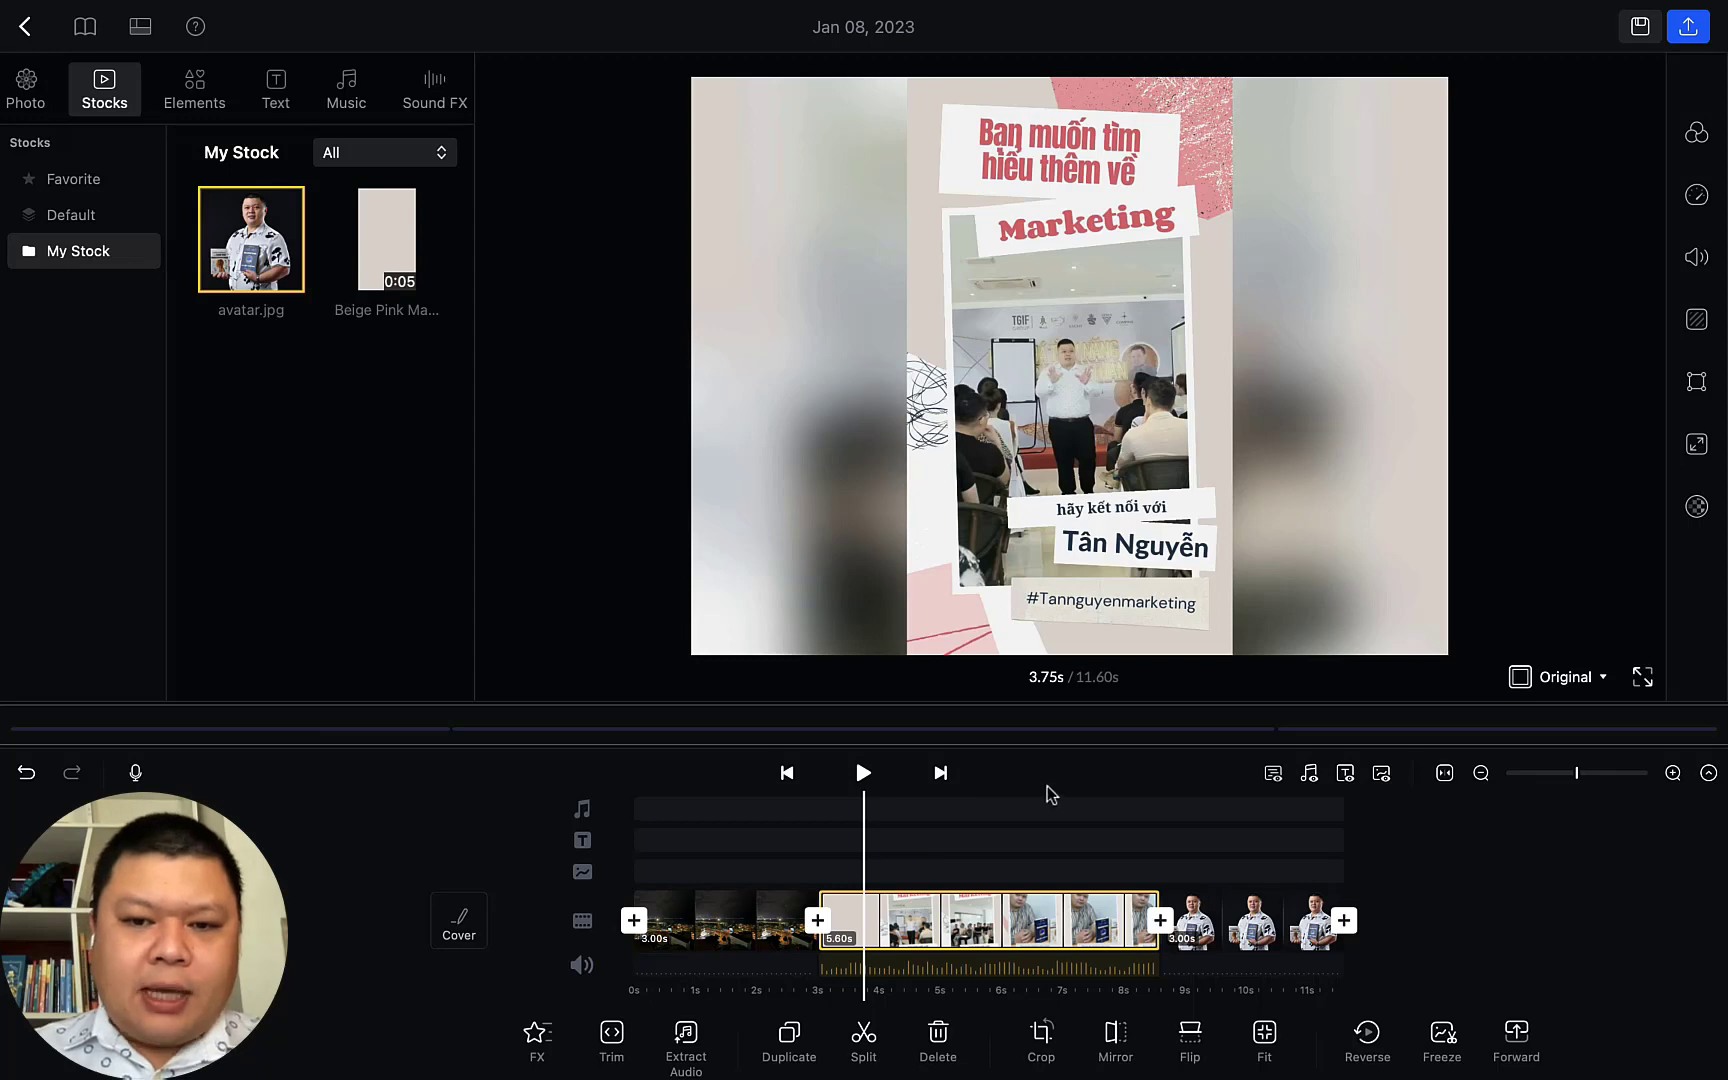
pyautogui.hscroll(-5, 920, 800)
pyautogui.hscroll(5, 960, 824)
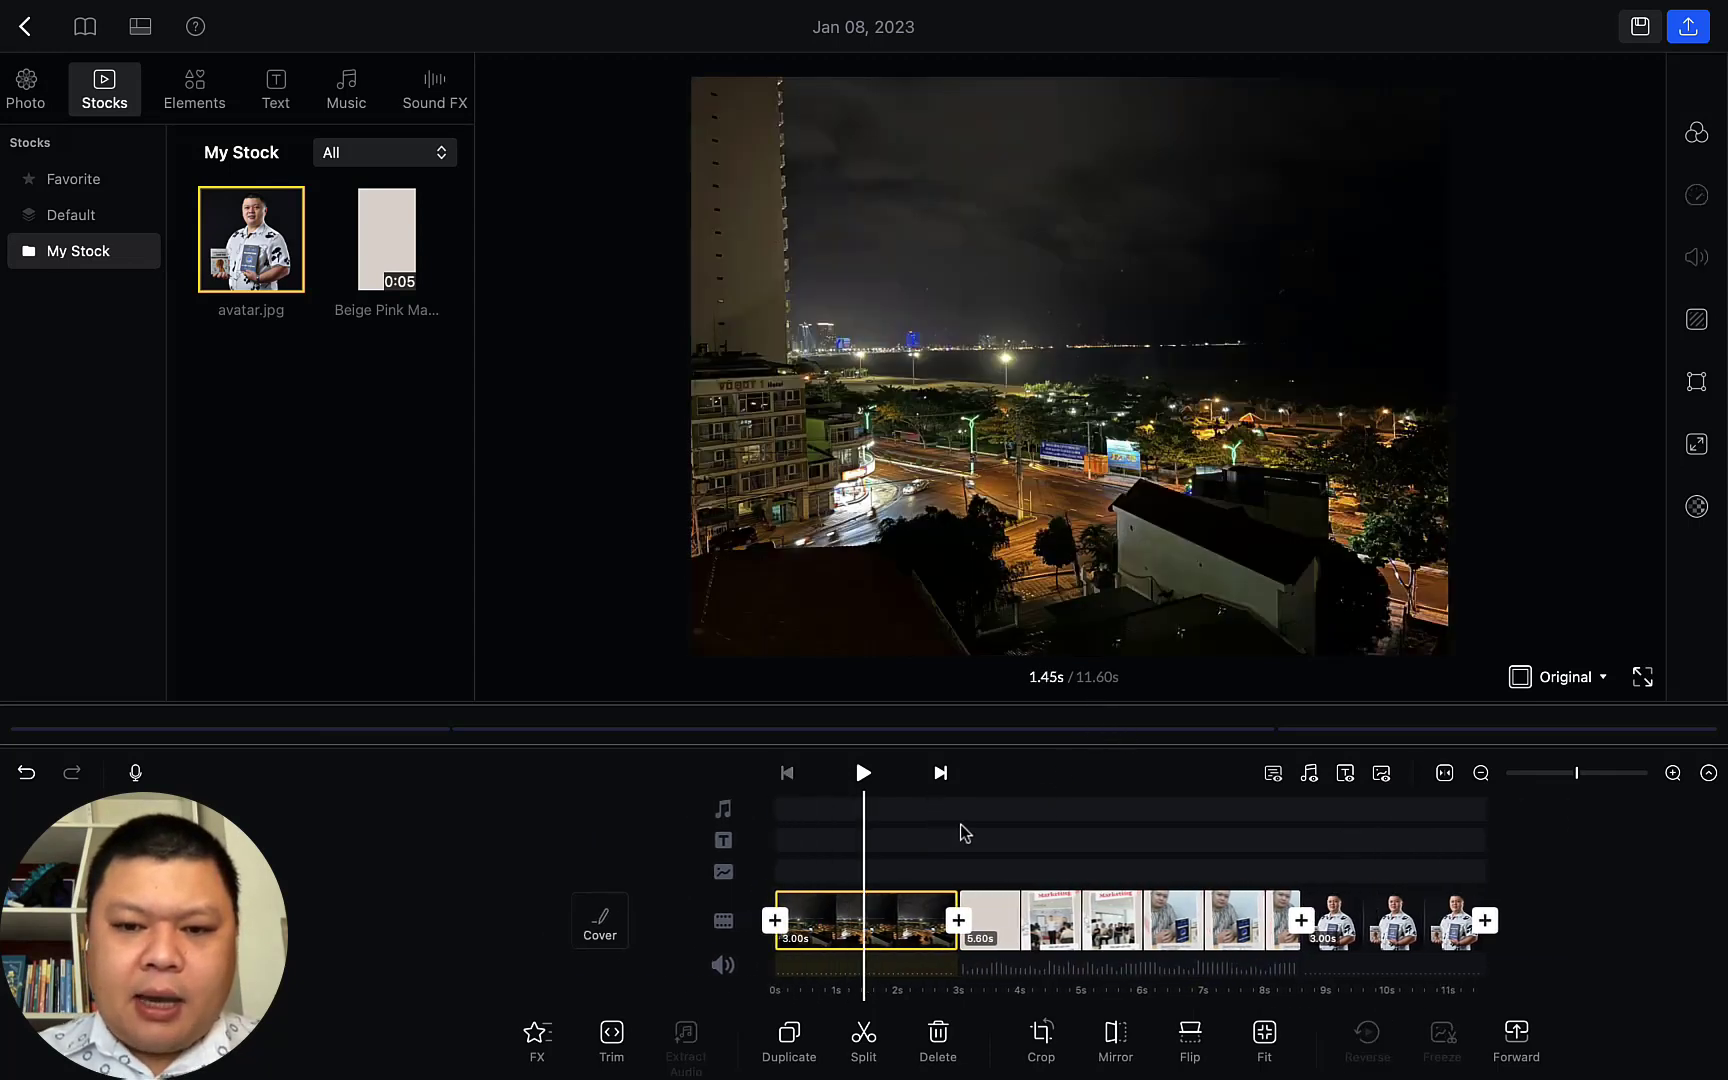
pyautogui.hscroll(6, 955, 825)
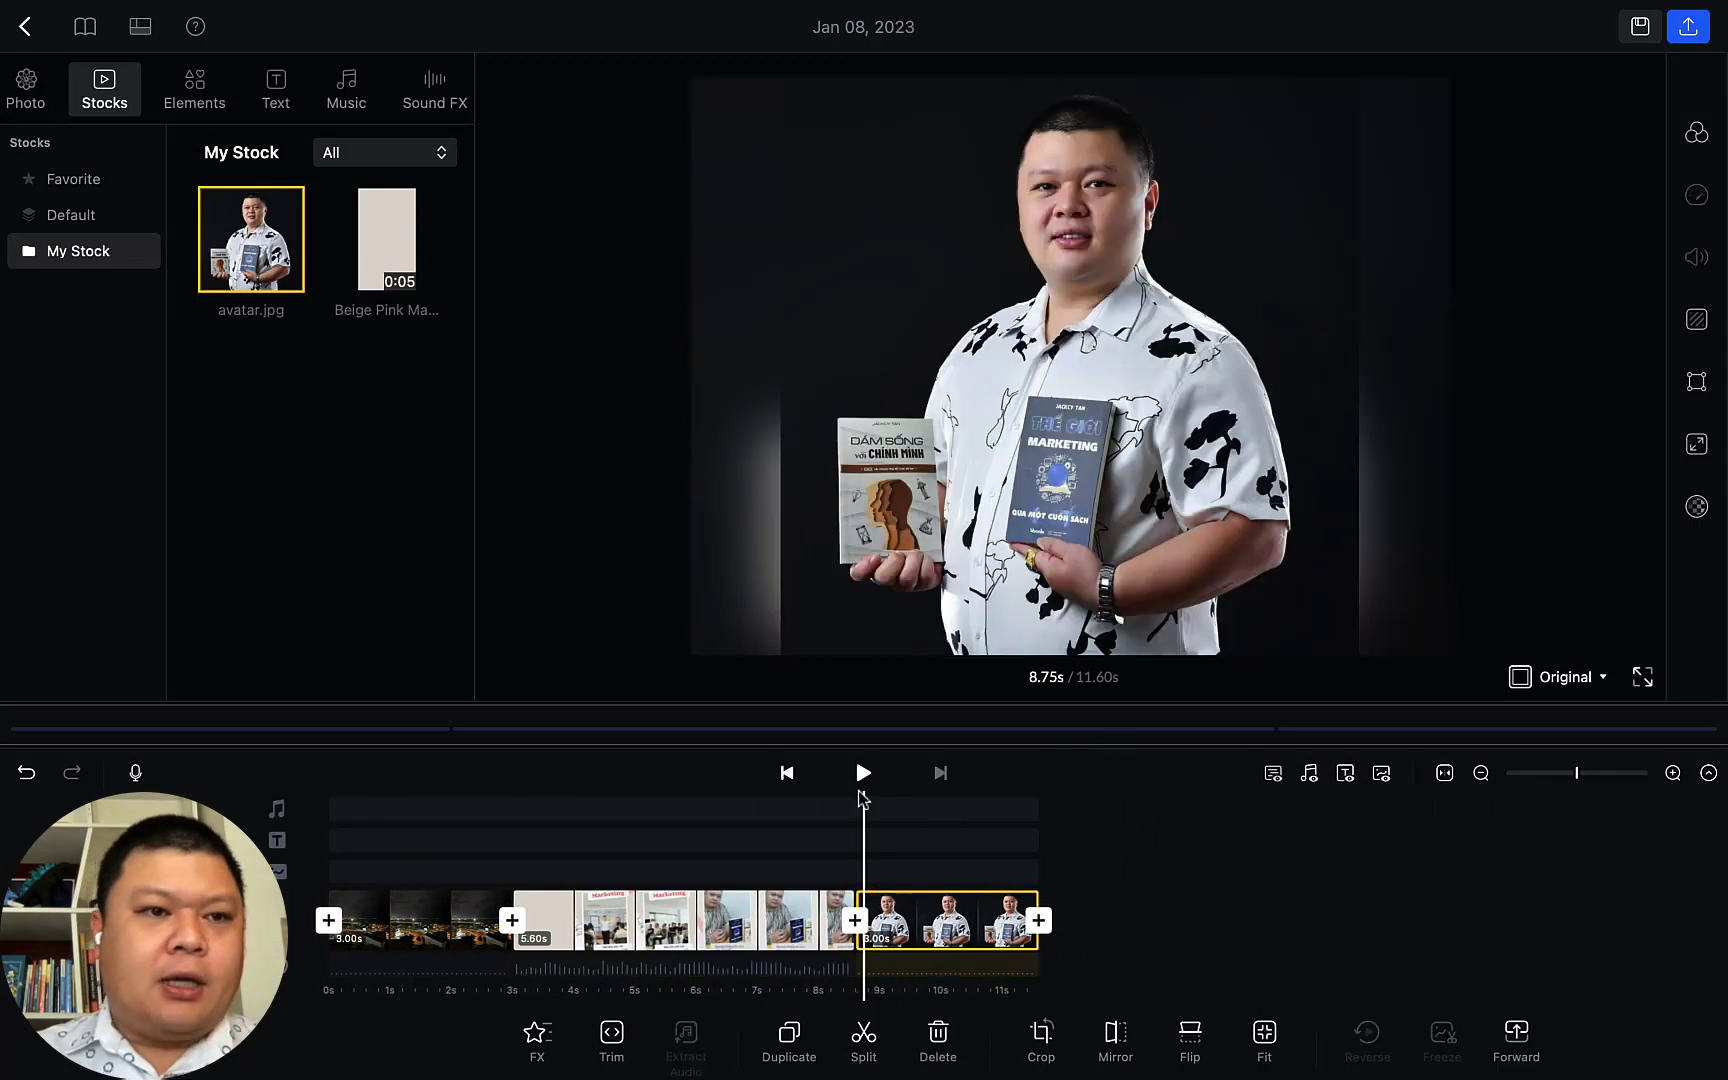
pyautogui.click(200, 97)
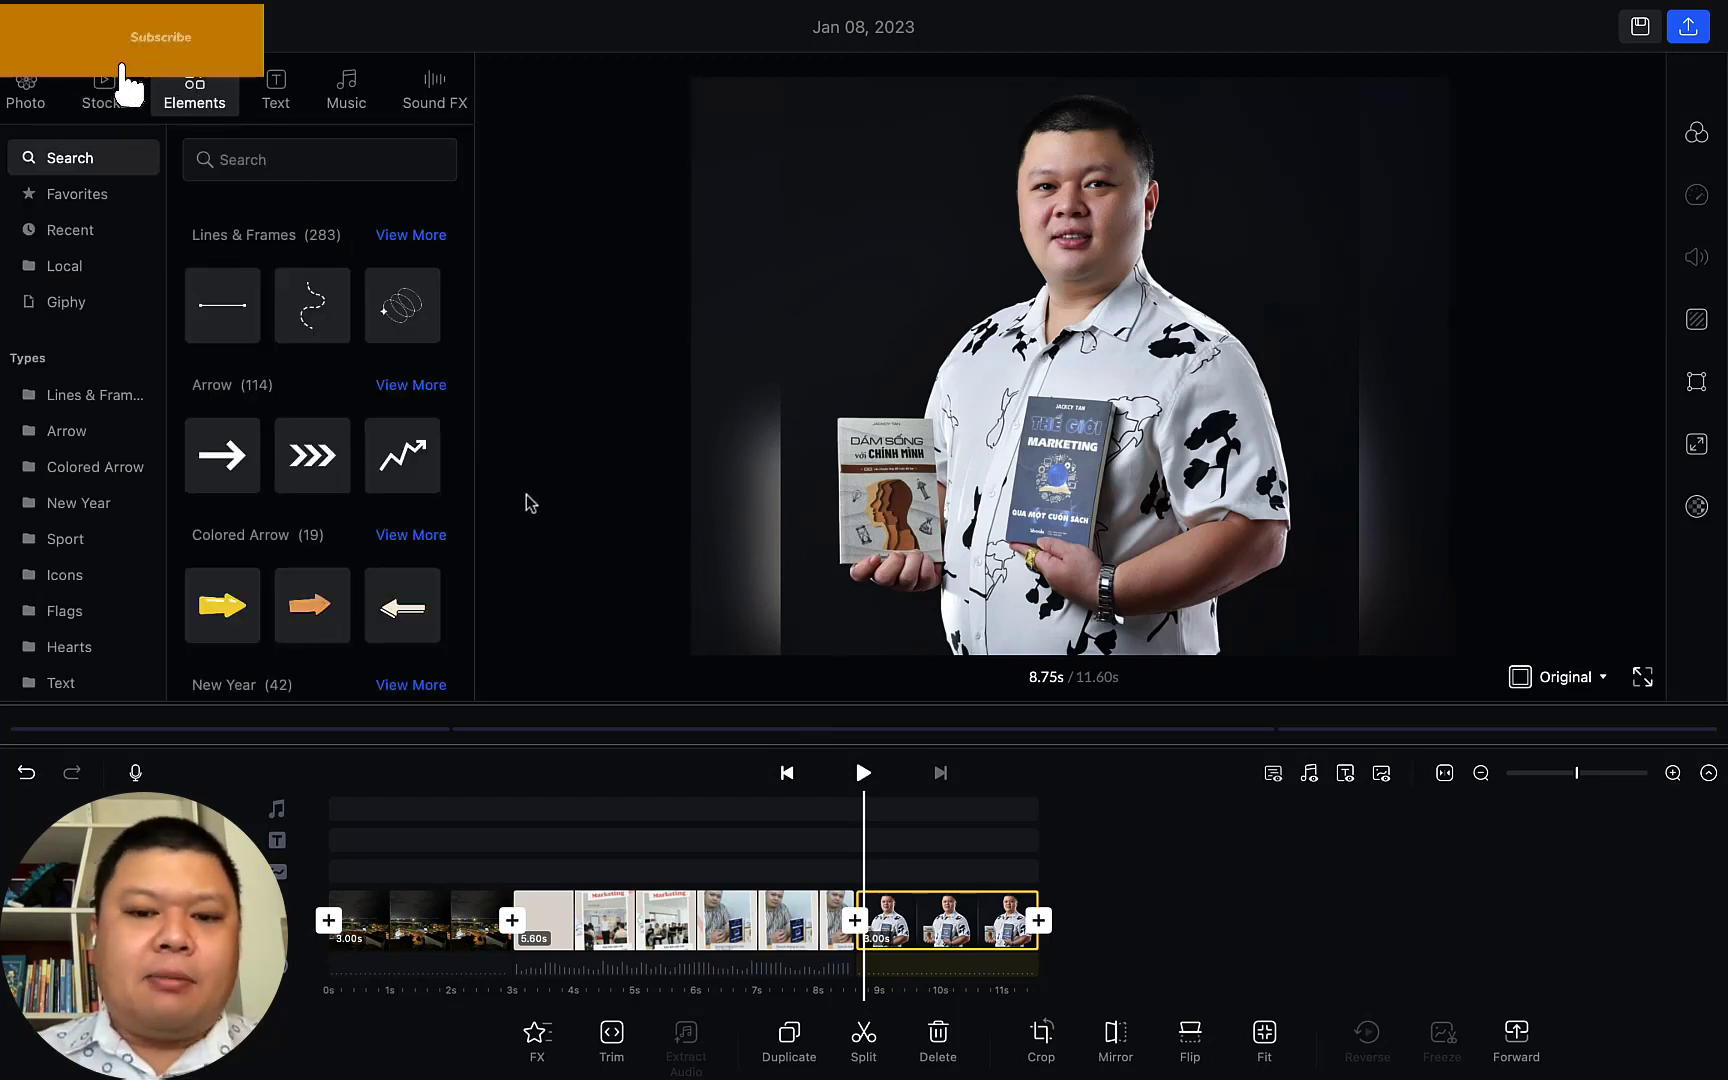
# Add the SUNDAY sticker at the top of the frame and lengthen it to 4.74 s
pyautogui.scroll(-4, 92, 538)
pyautogui.scroll(-5, 351, 482)
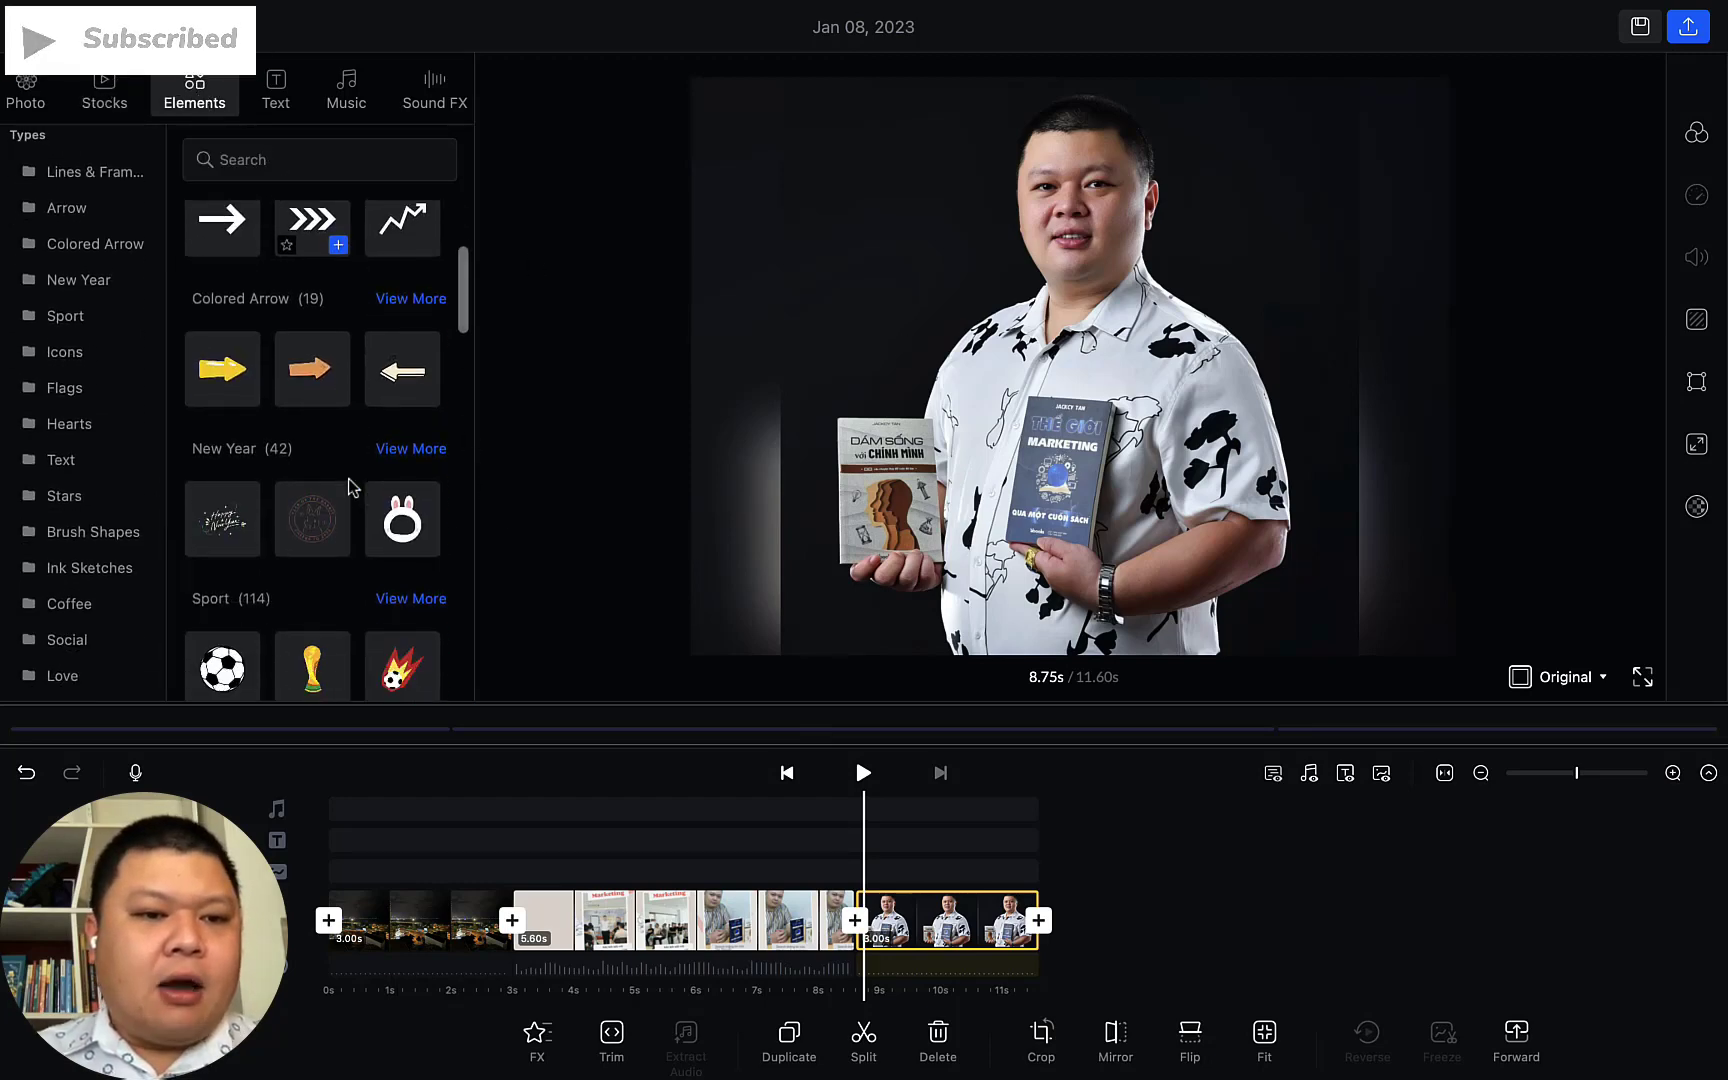
pyautogui.scroll(-3, 370, 432)
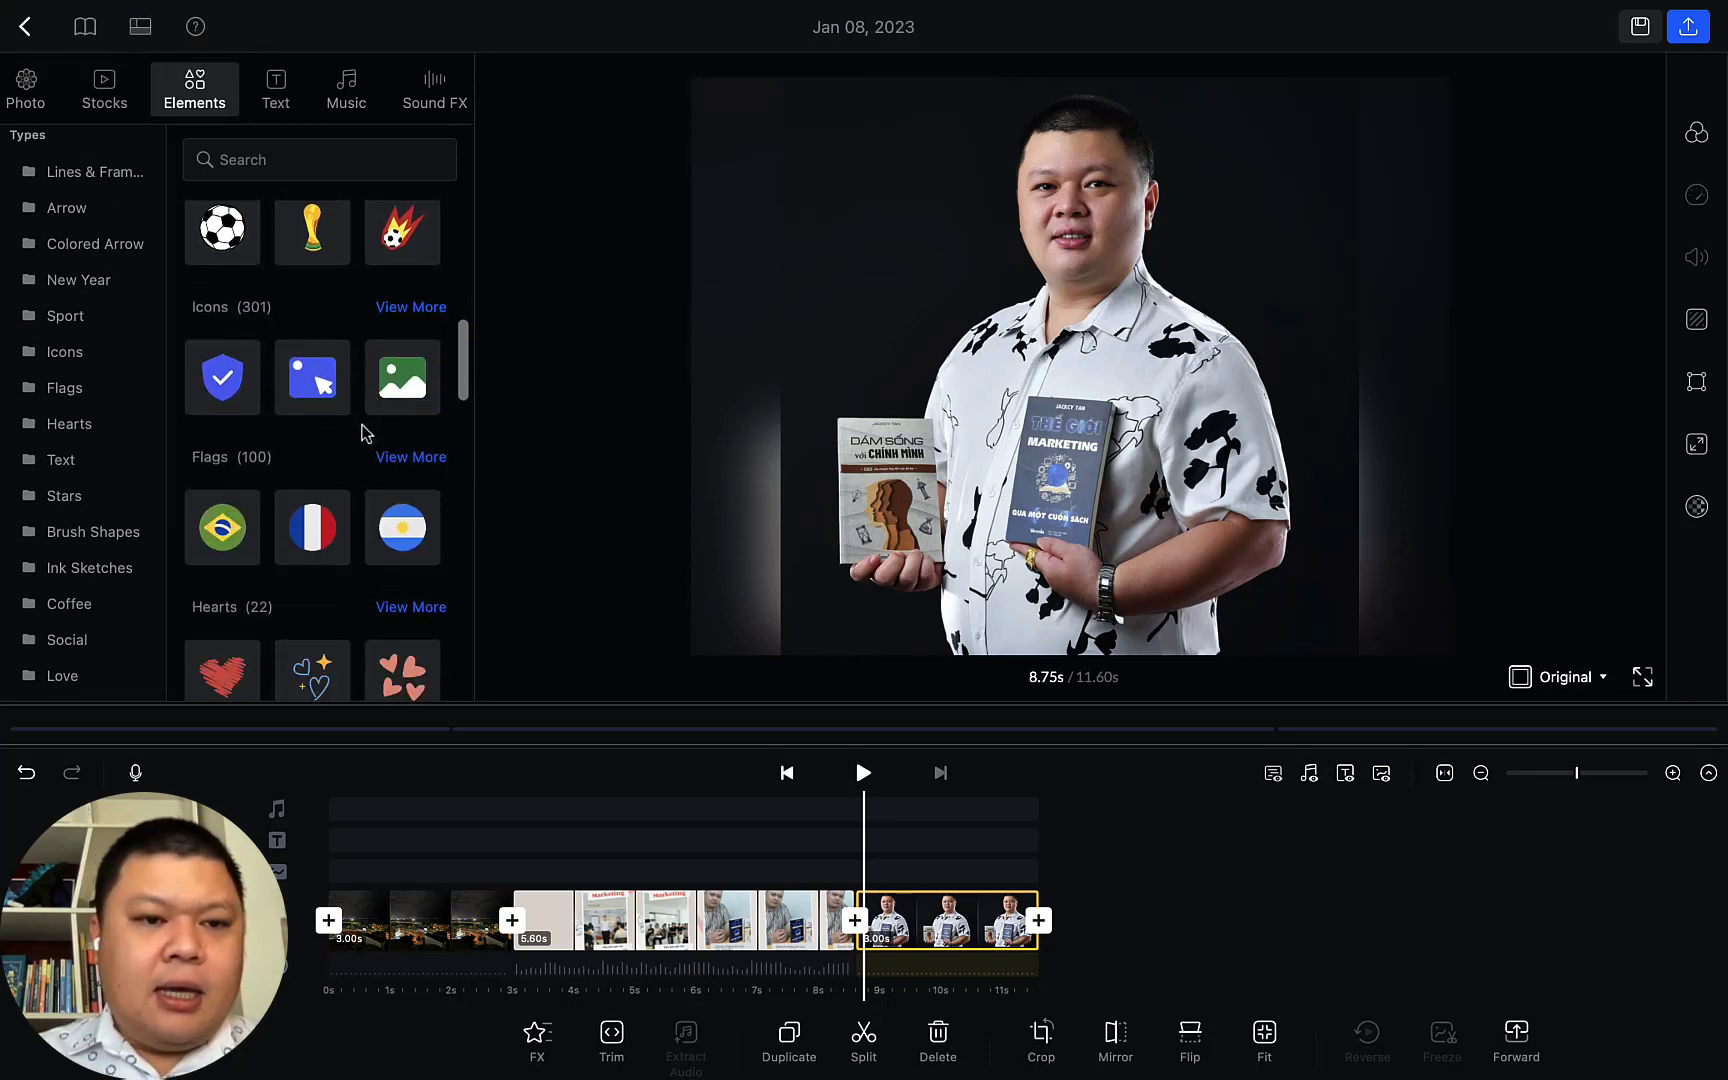
pyautogui.scroll(-5, 362, 432)
pyautogui.scroll(-3, 362, 432)
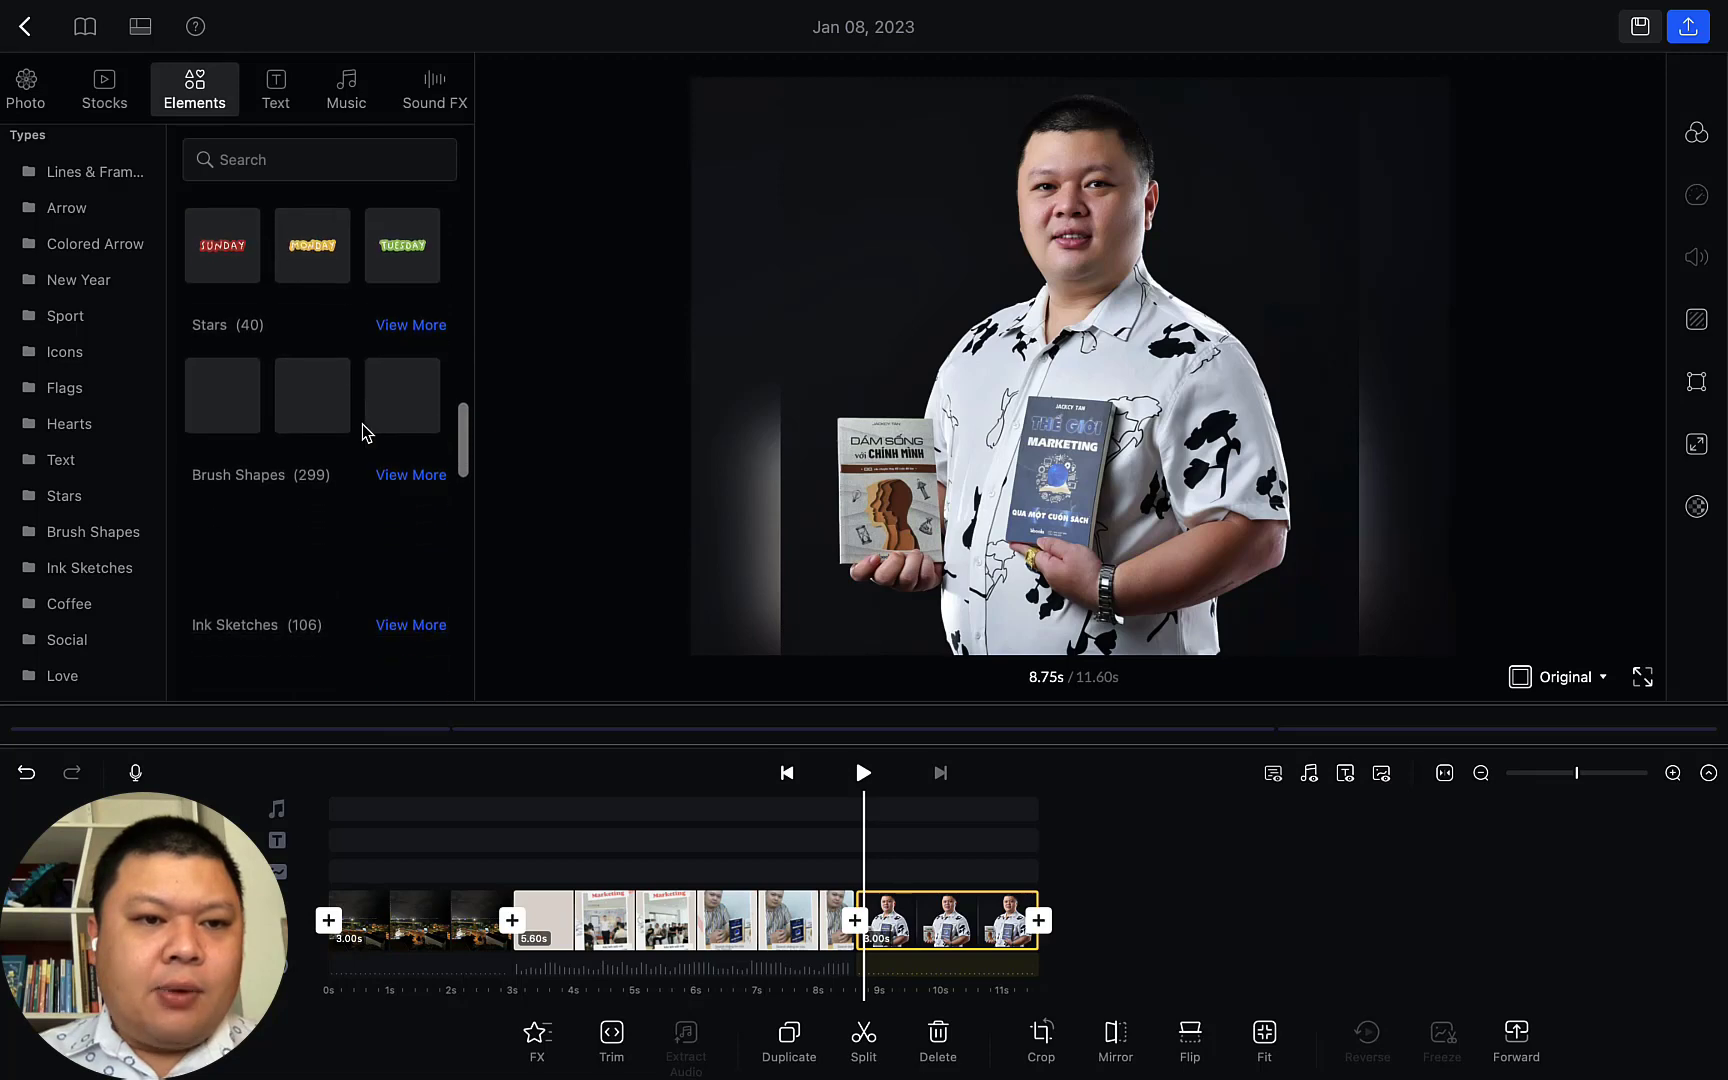
pyautogui.click(247, 262)
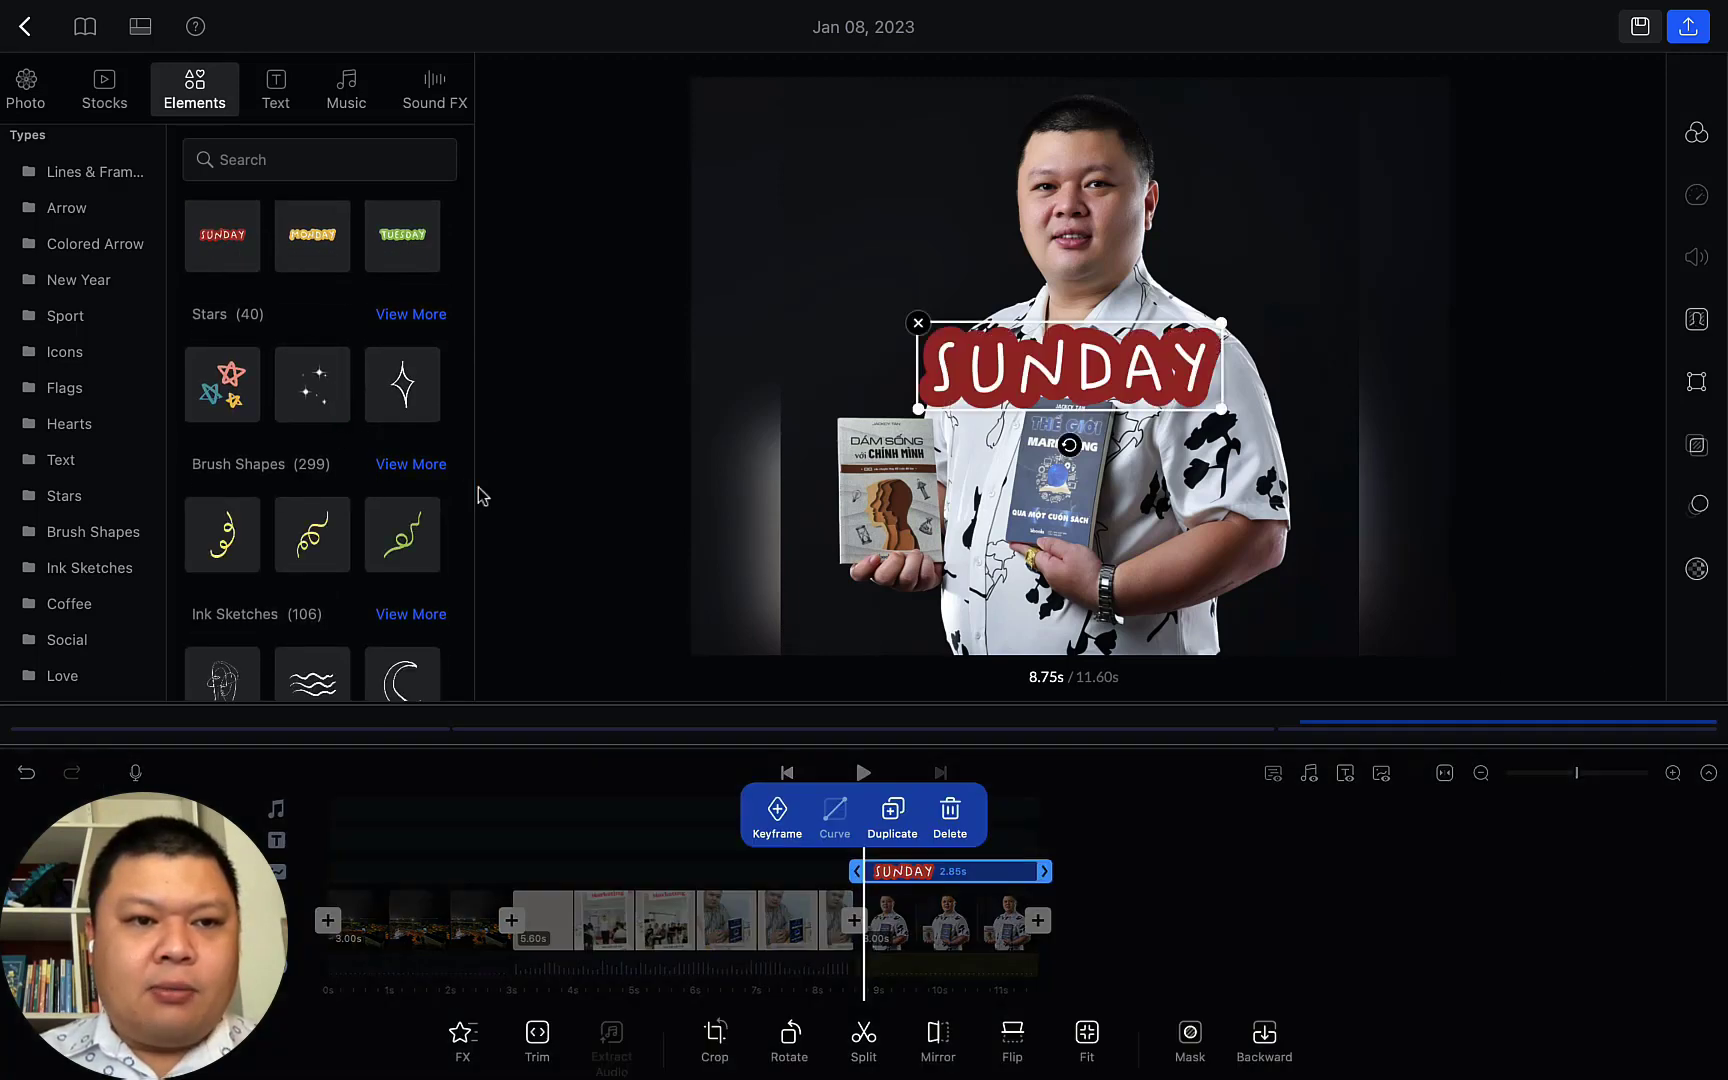
pyautogui.moveTo(1058, 396); pyautogui.dragTo(983, 143)
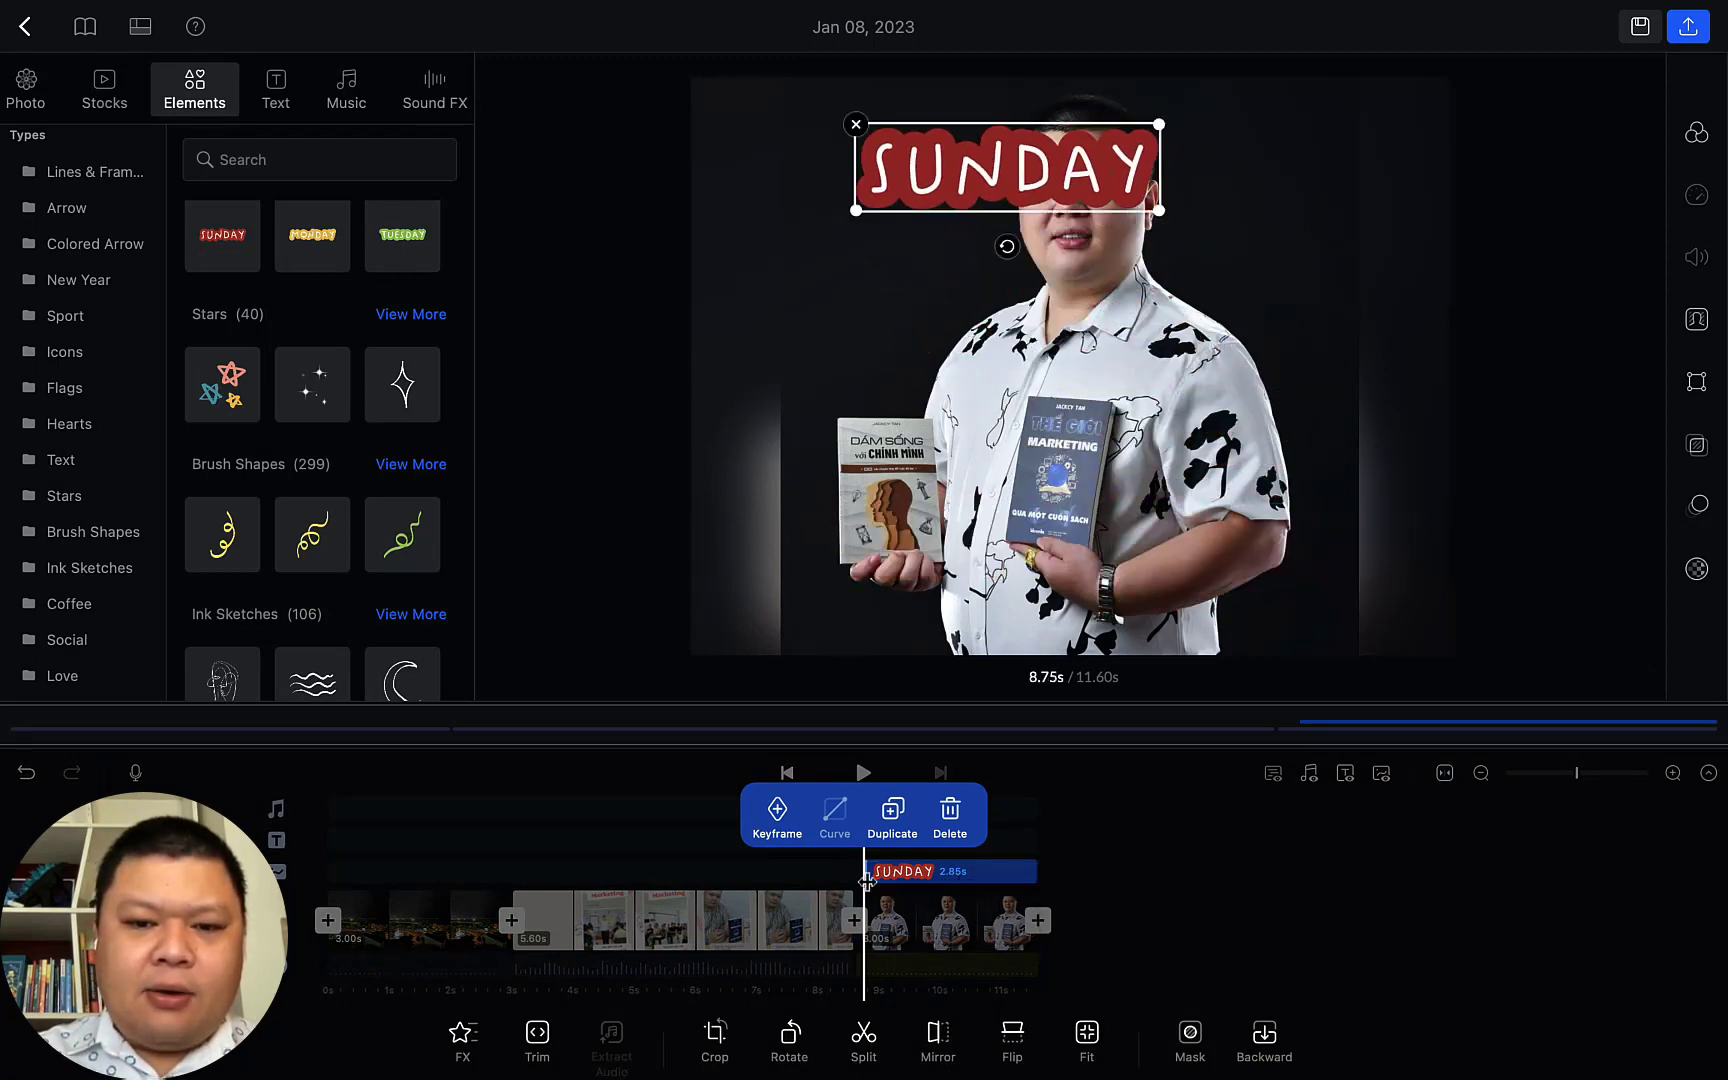
pyautogui.moveTo(858, 872); pyautogui.dragTo(720, 873)
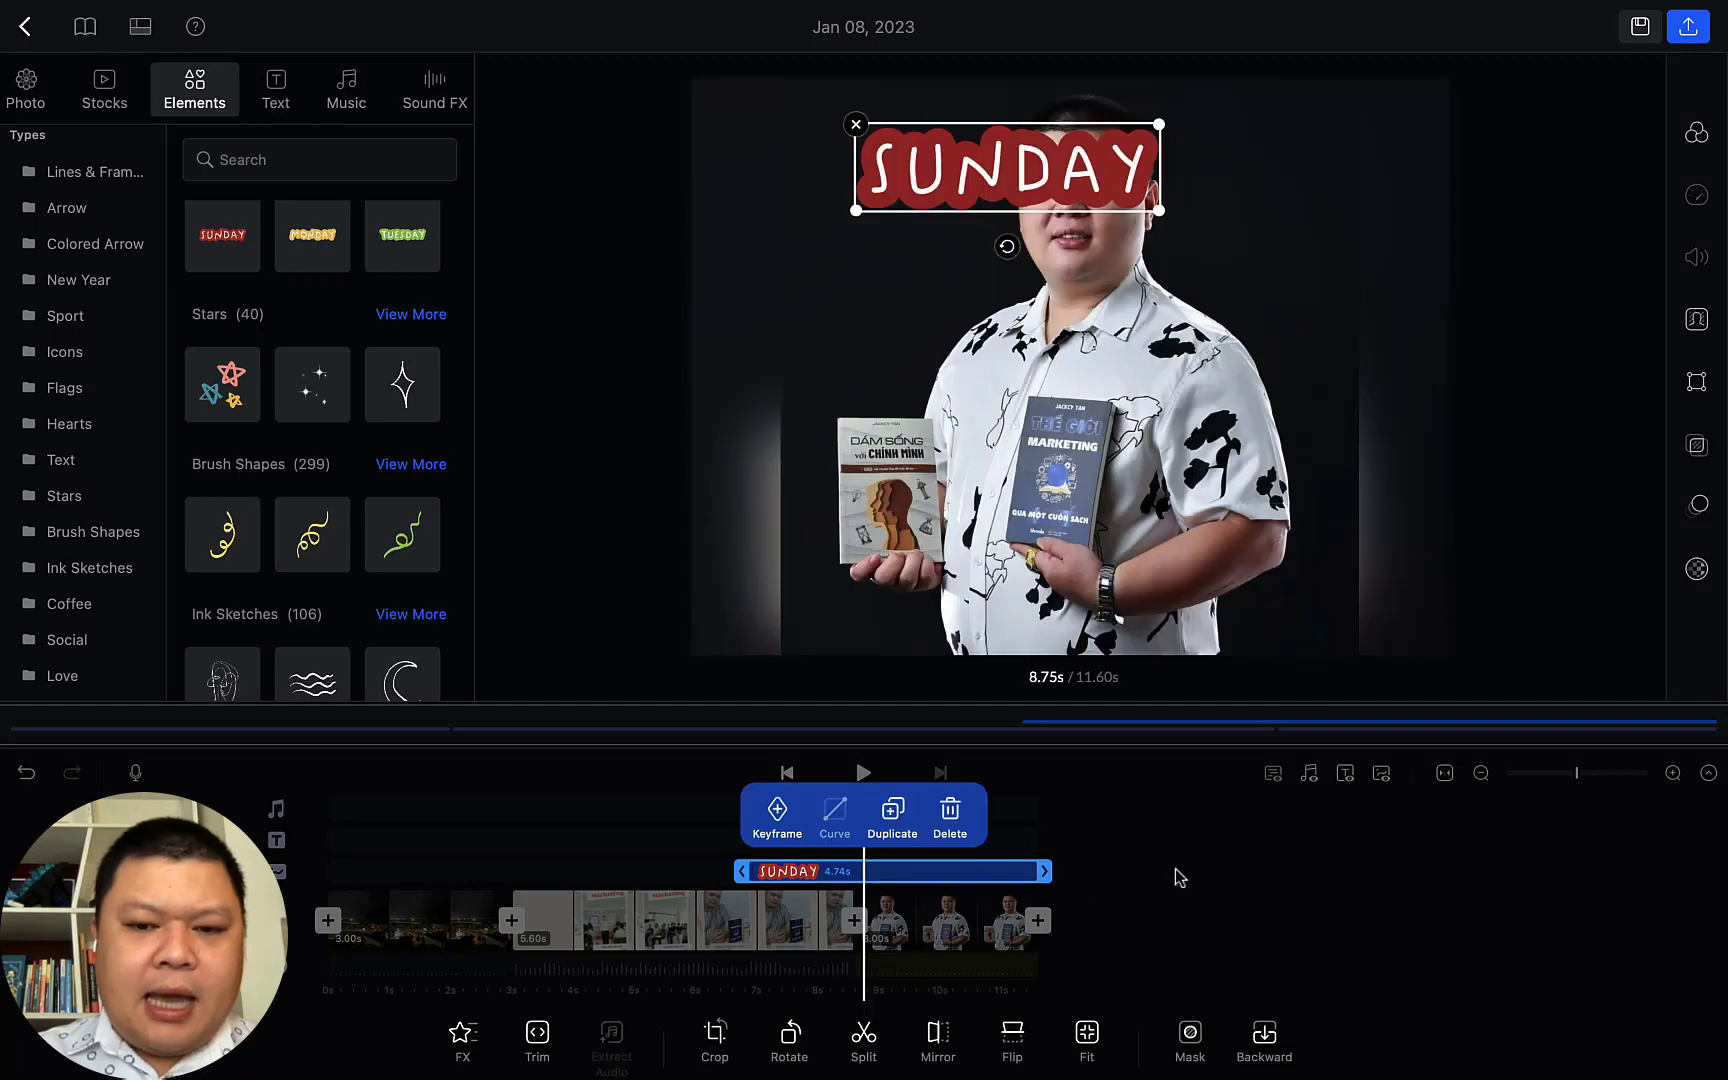
pyautogui.click(983, 841)
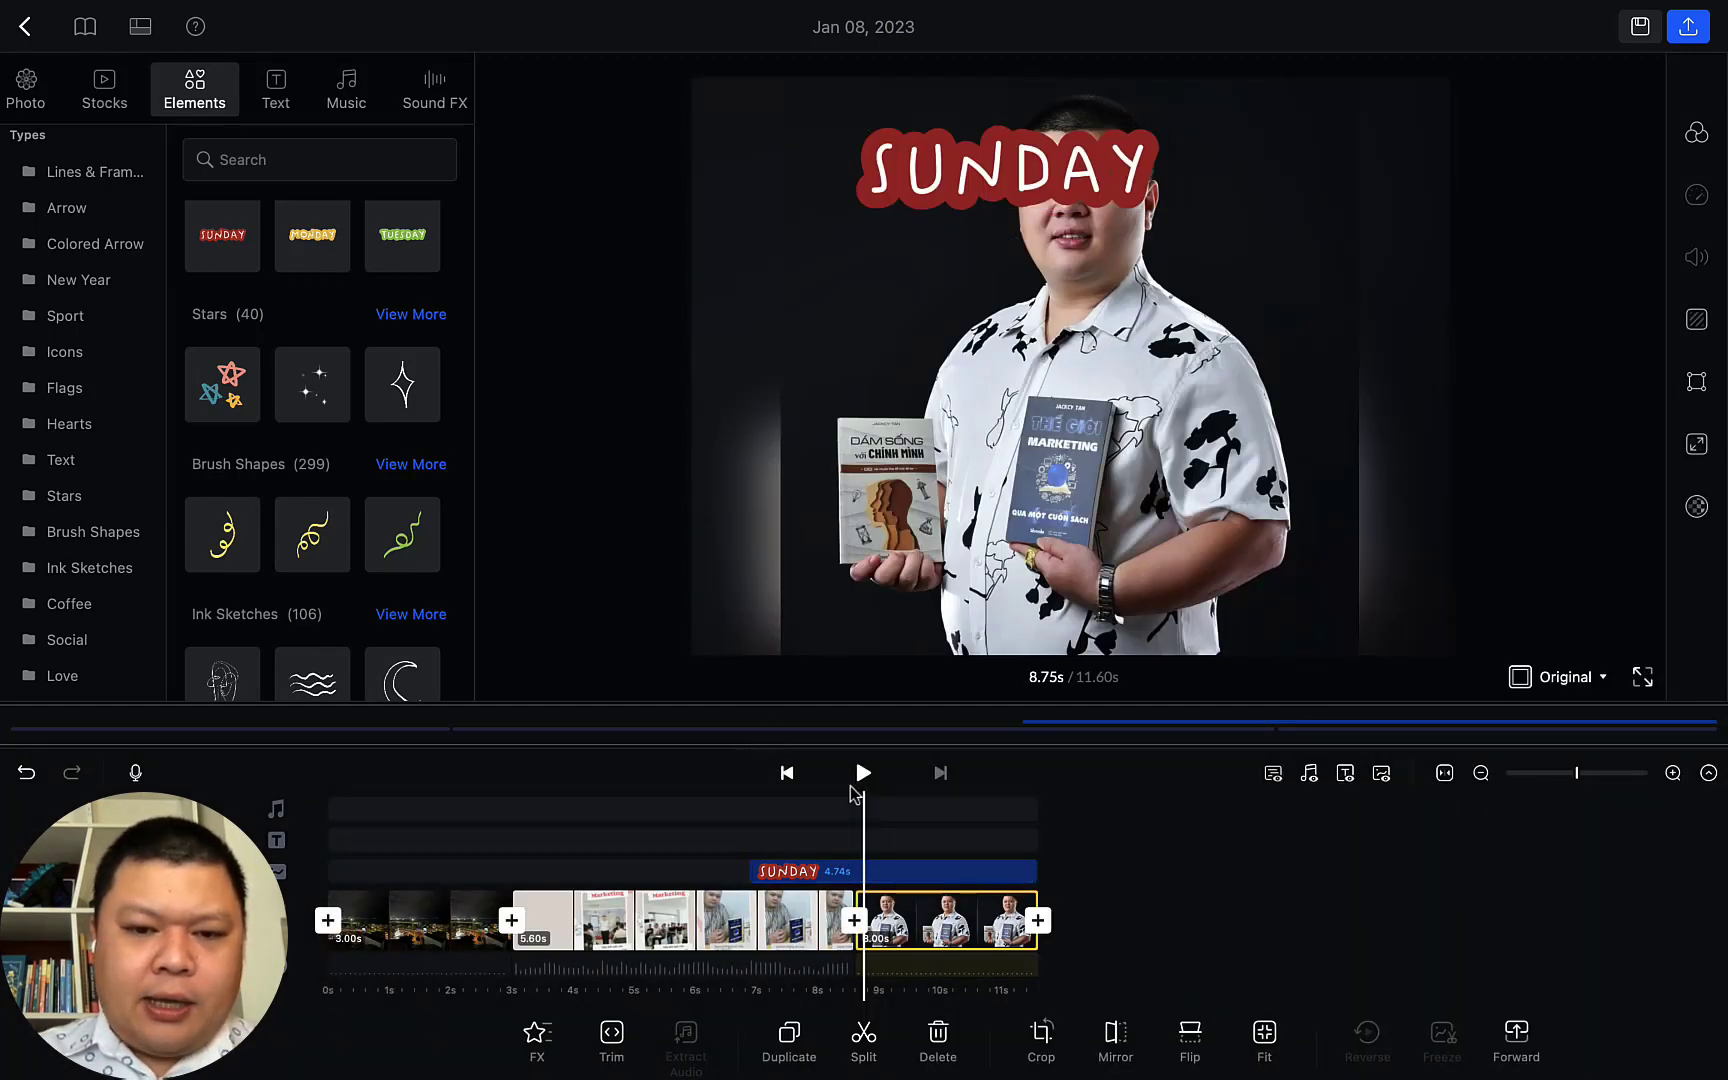
# Browse the Pop music tracks, delete the SUNDAY sticker, and bring up the text templates
pyautogui.click(739, 733)
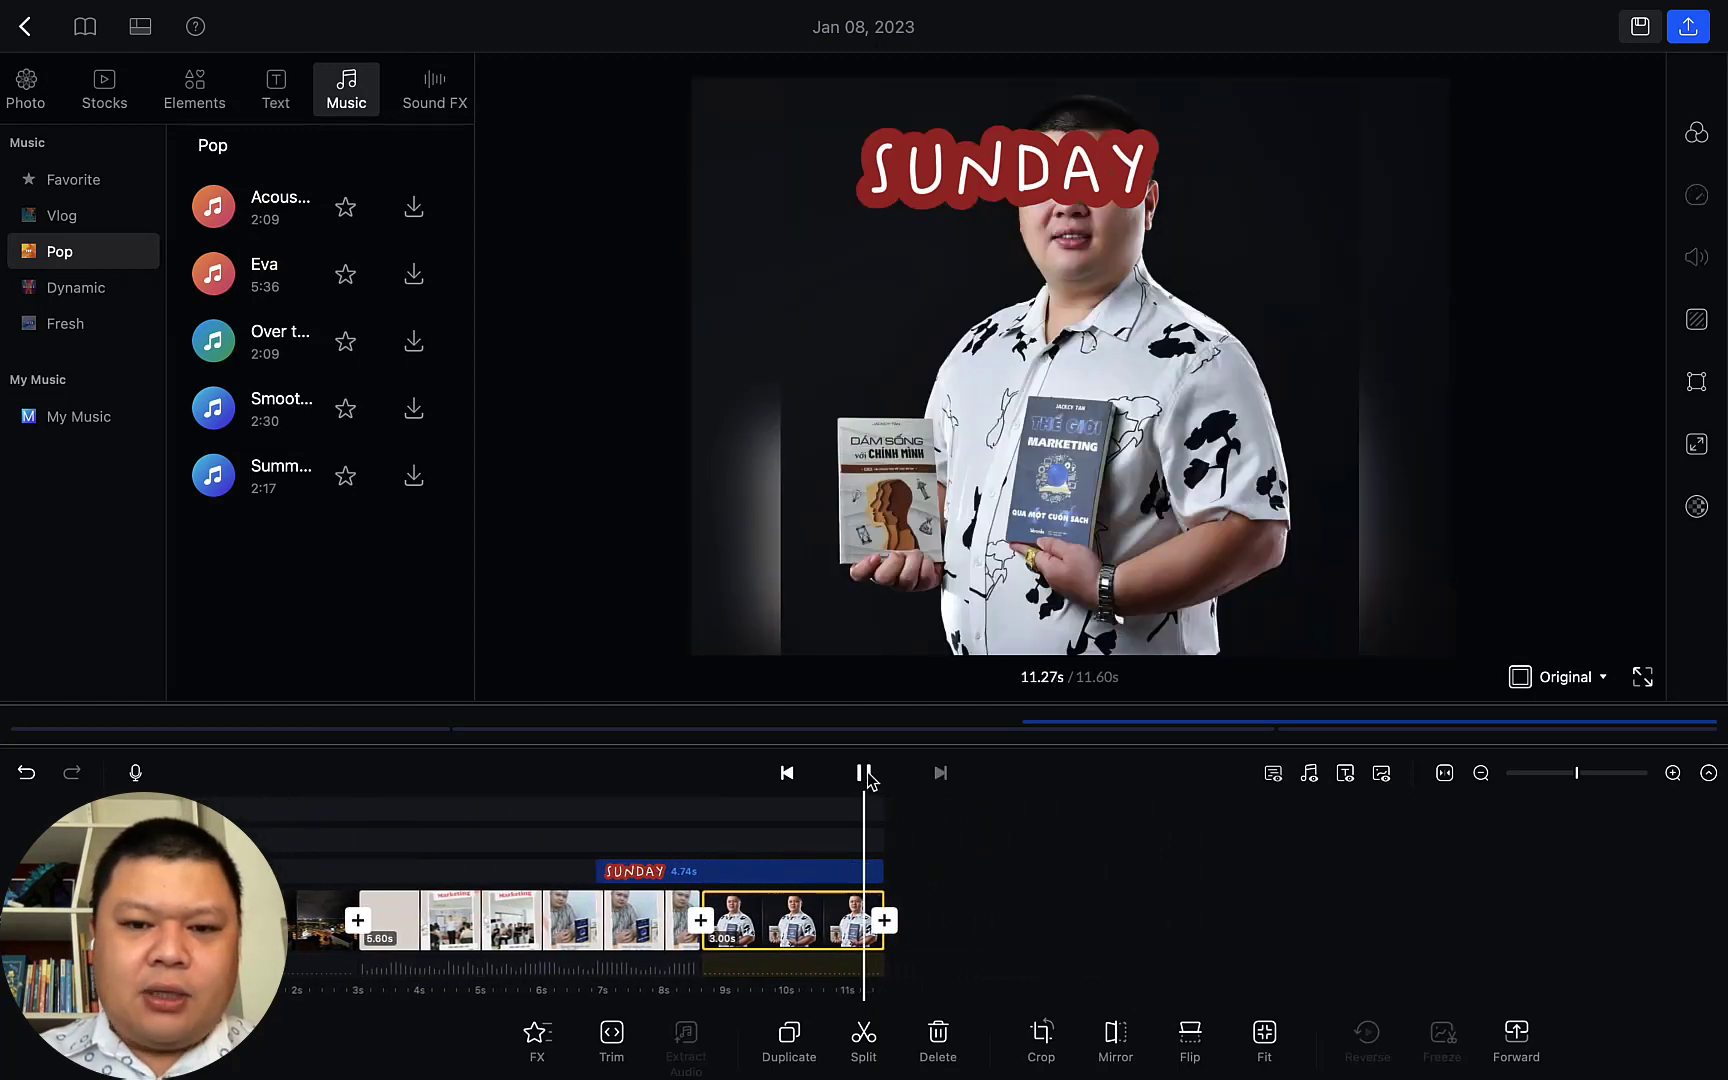
pyautogui.click(768, 872)
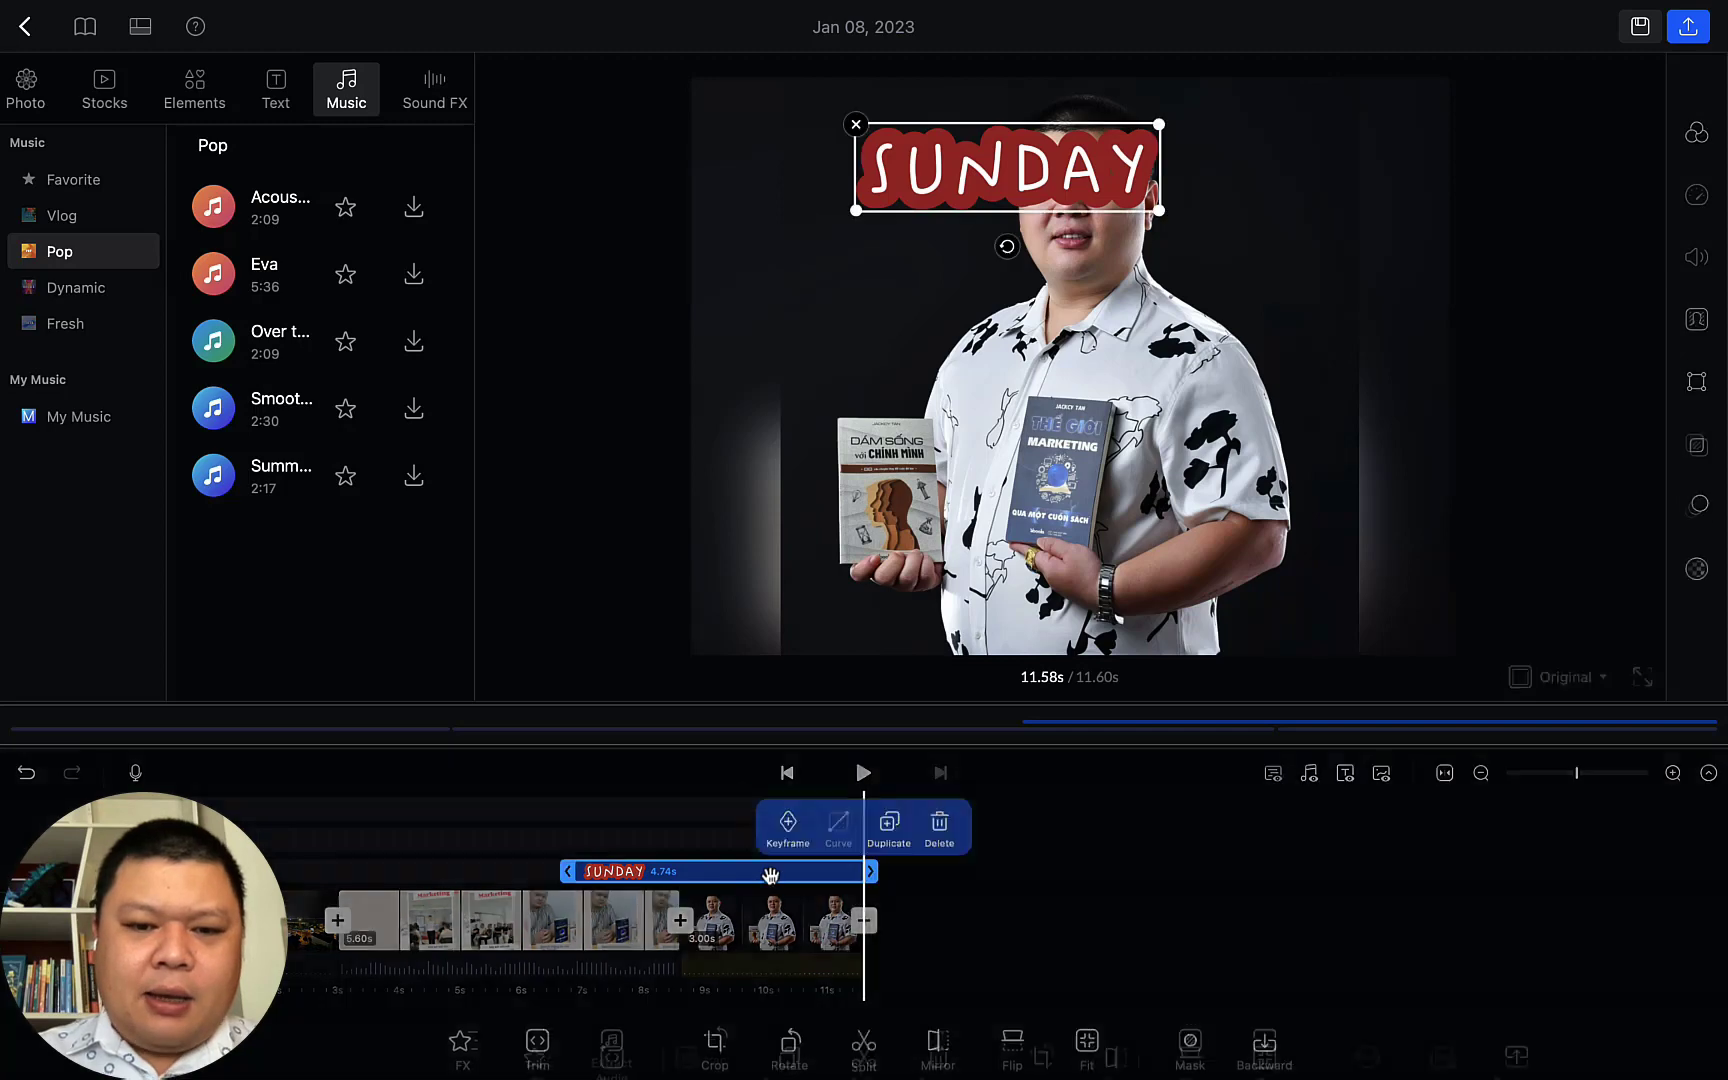
pyautogui.click(951, 815)
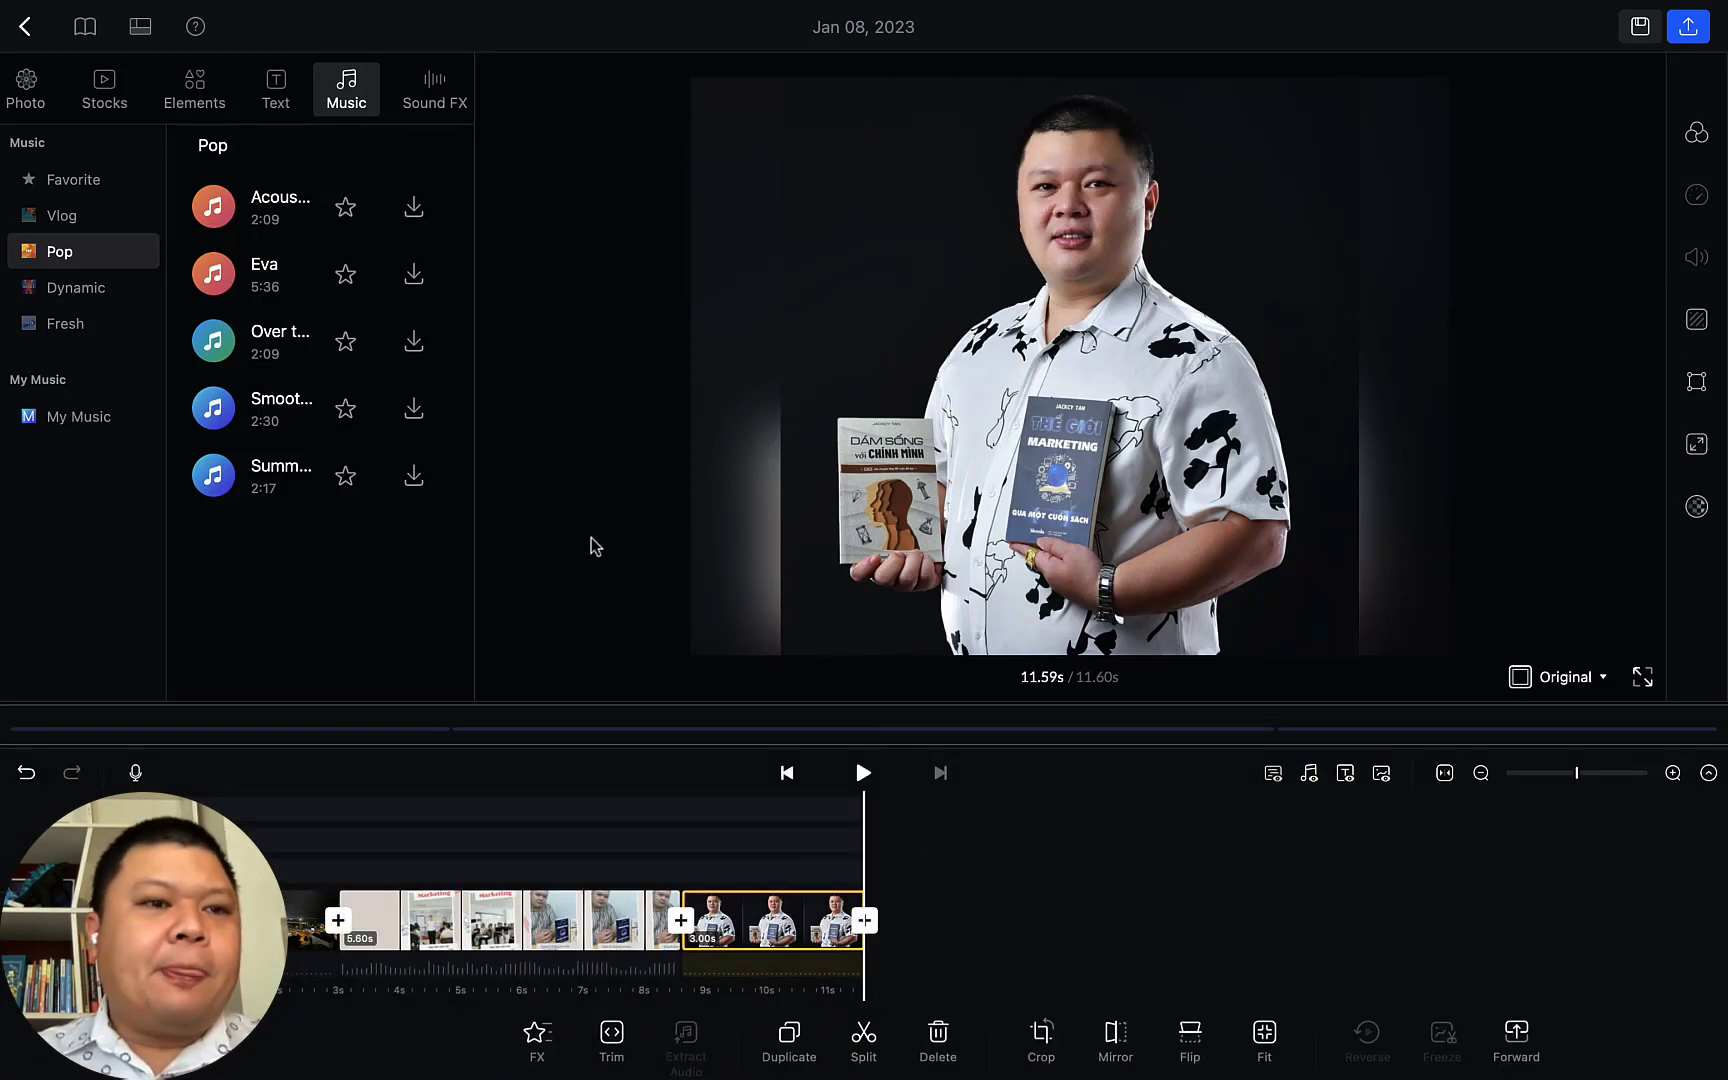
pyautogui.click(272, 92)
# Browse the text template categories and add the ENERGY +1 subtitle to the timeline
pyautogui.click(62, 326)
pyautogui.click(60, 362)
pyautogui.click(52, 425)
pyautogui.click(60, 290)
pyautogui.click(55, 252)
pyautogui.click(55, 395)
pyautogui.click(50, 292)
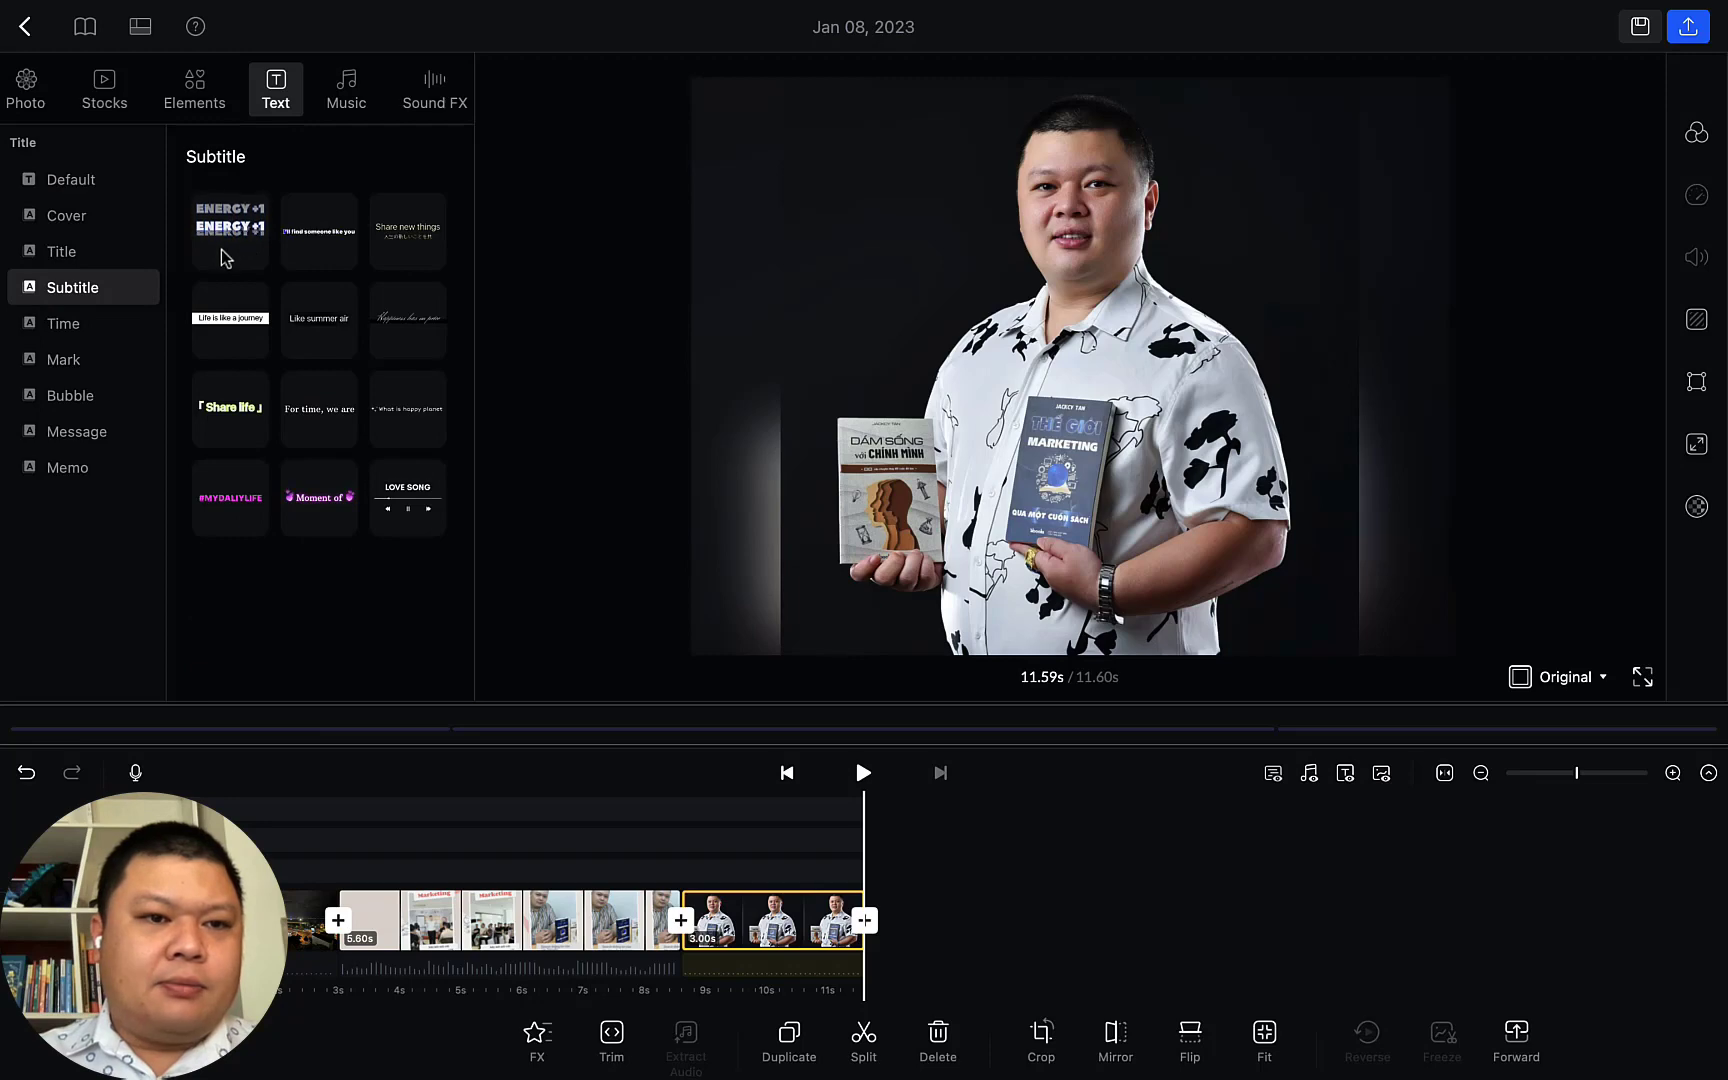
pyautogui.moveTo(258, 303); pyautogui.dragTo(425, 851)
# Replace the ENERGY +1 subtitle text with the creator's name
pyautogui.click(473, 784)
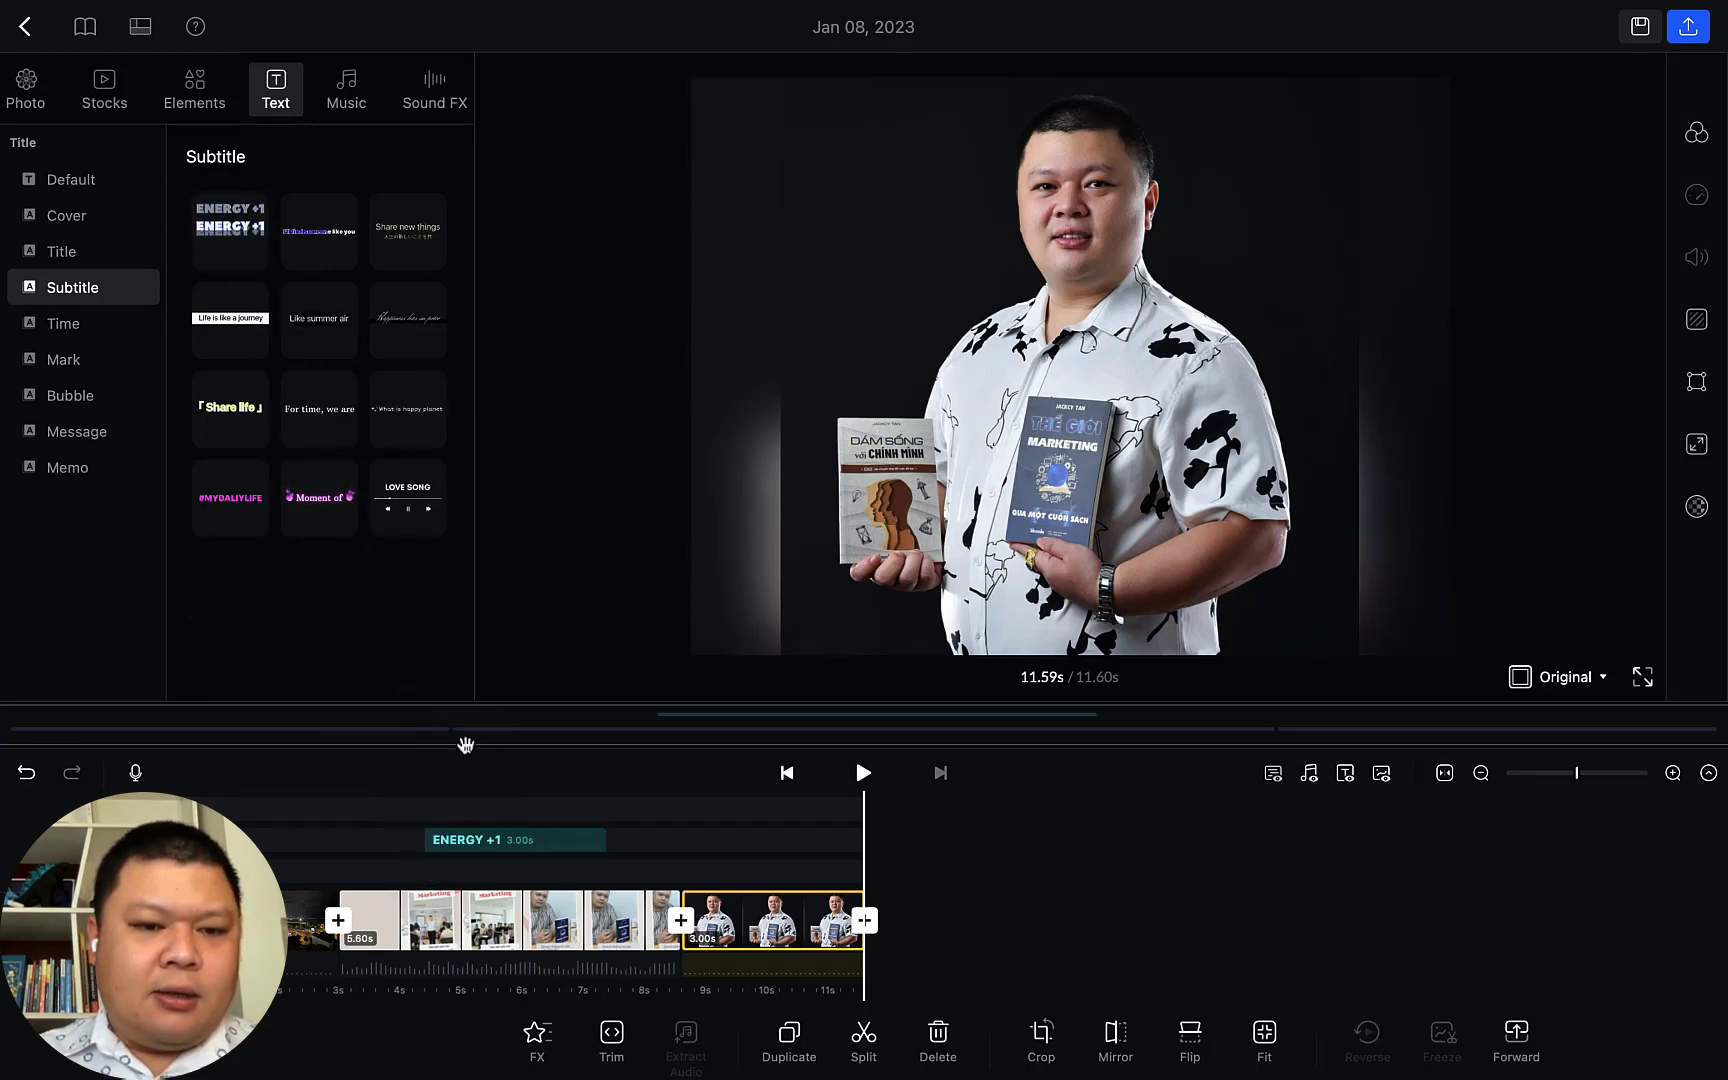
pyautogui.hscroll(-5, 465, 744)
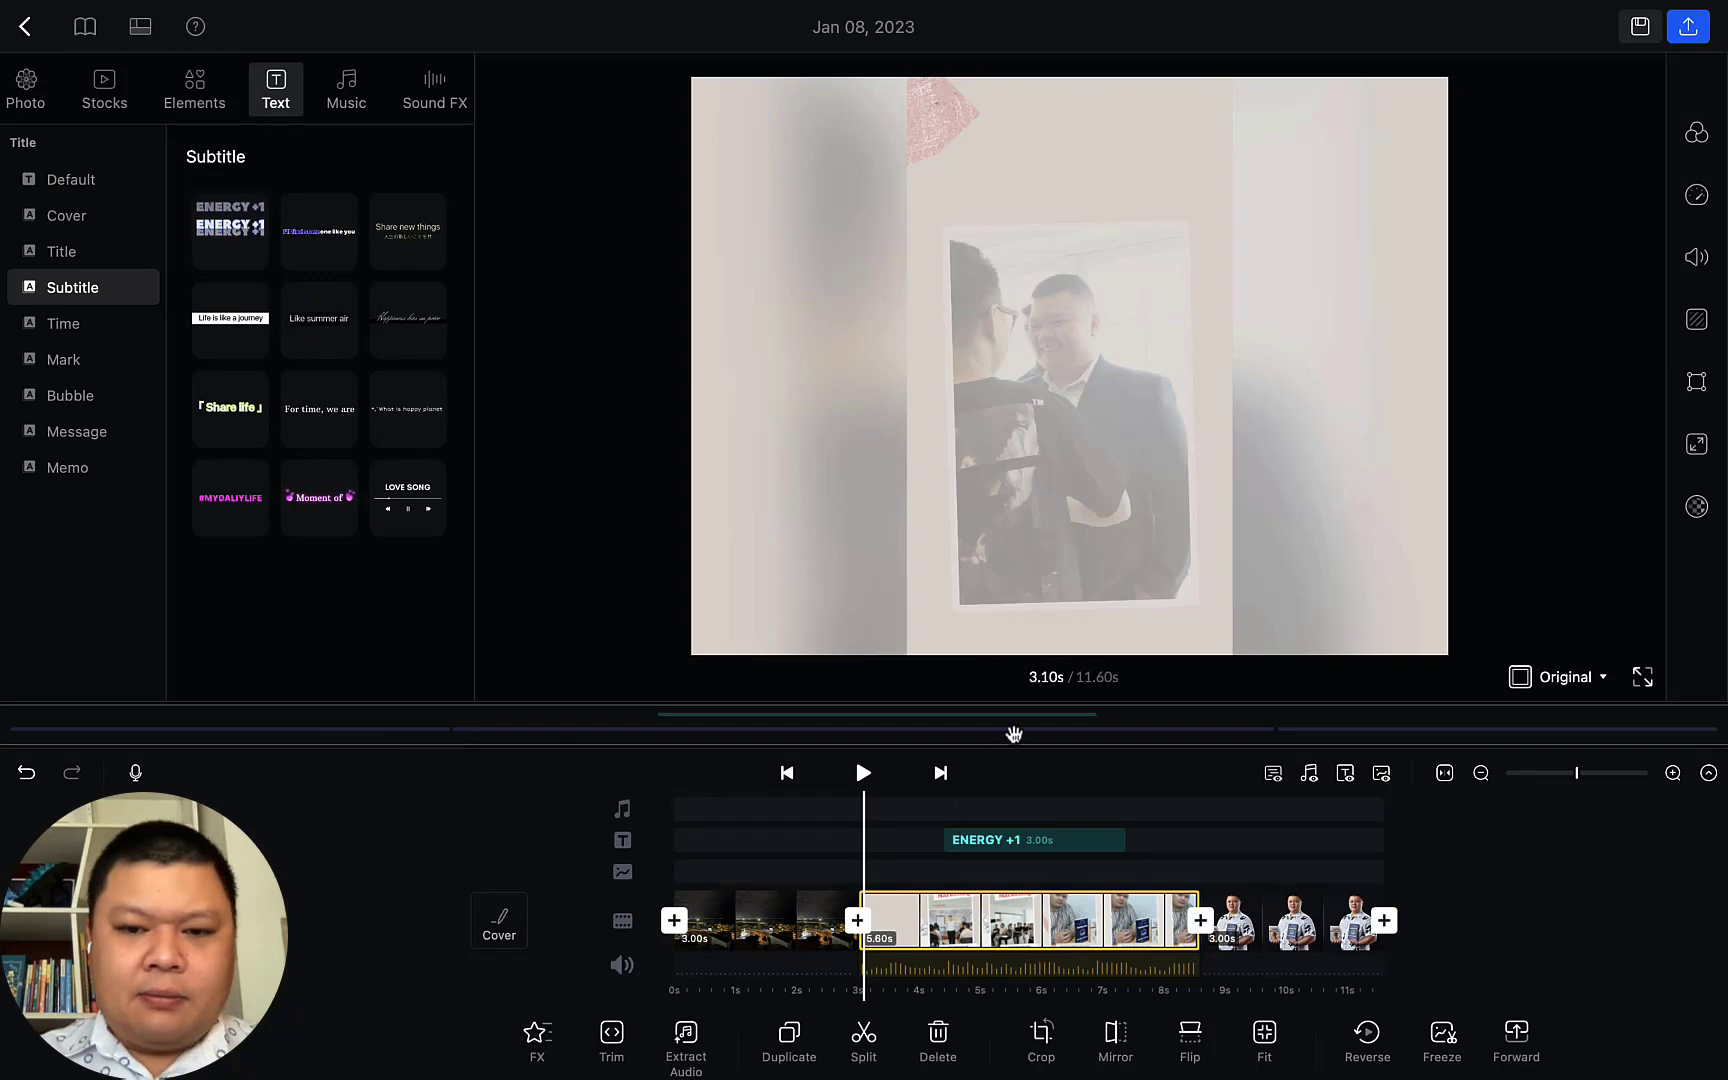
pyautogui.hscroll(2, 1013, 733)
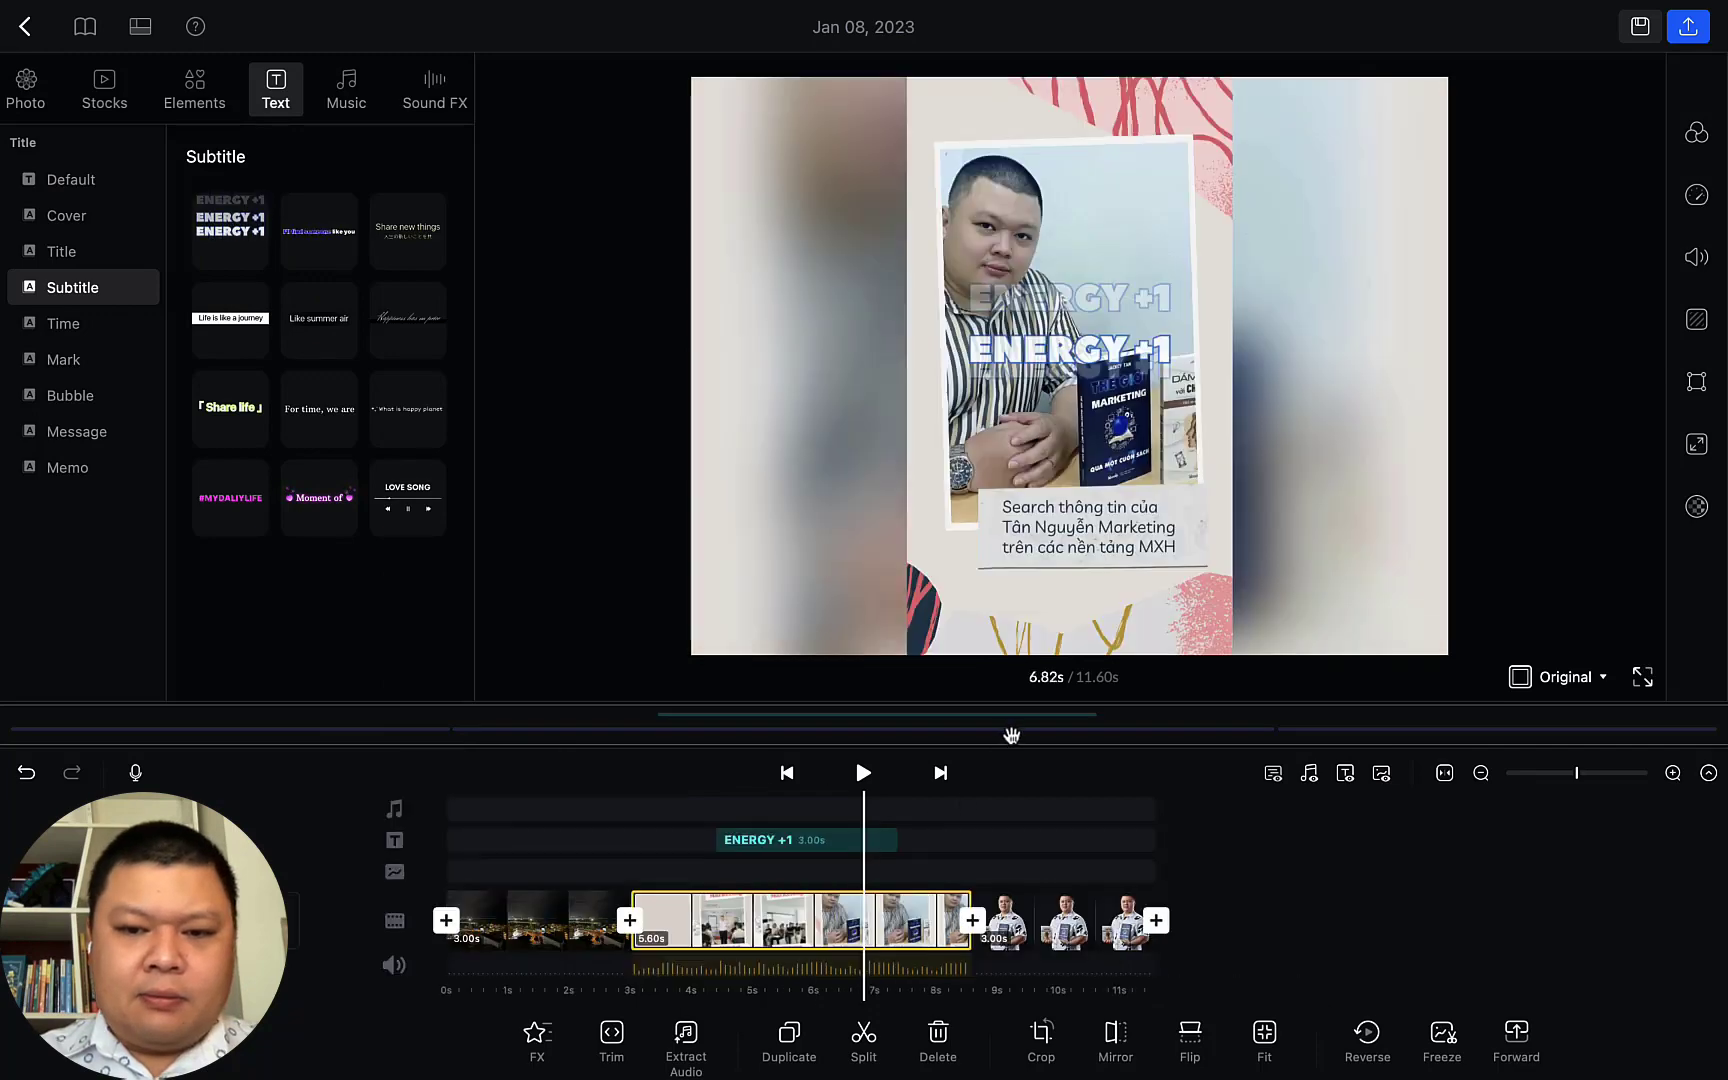
pyautogui.click(1026, 350)
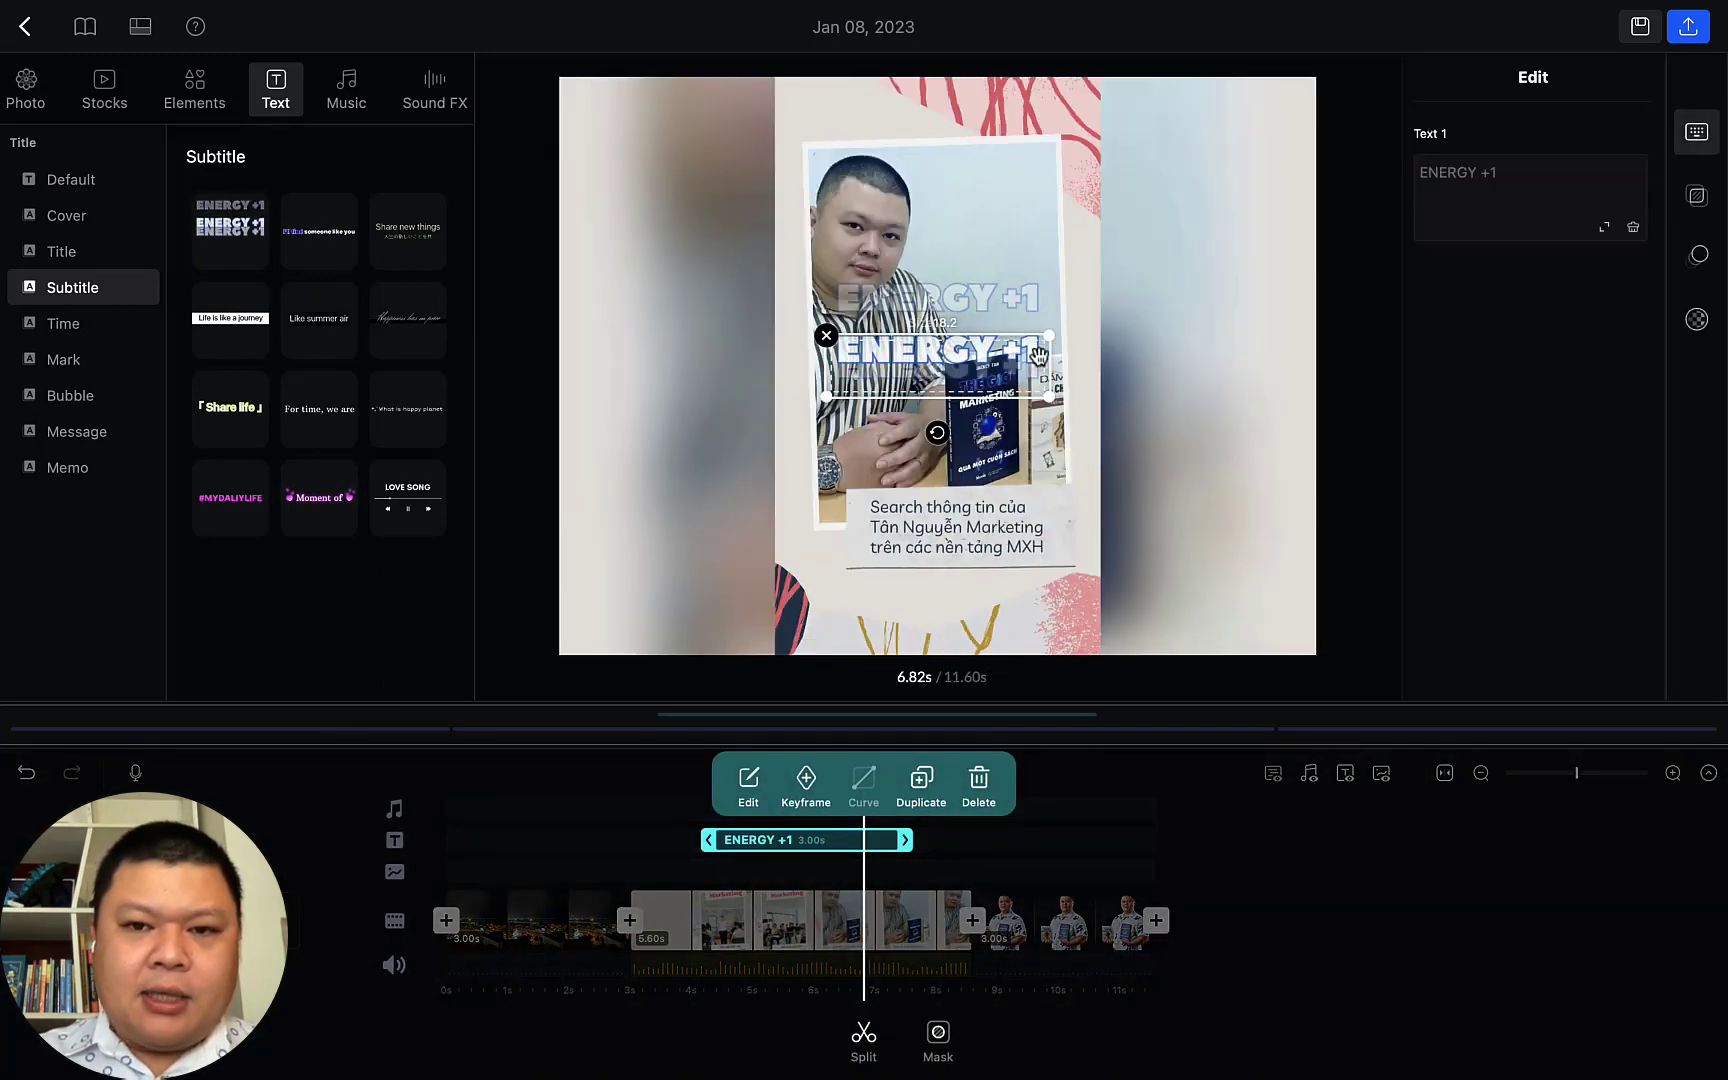
pyautogui.doubleClick(1038, 356)
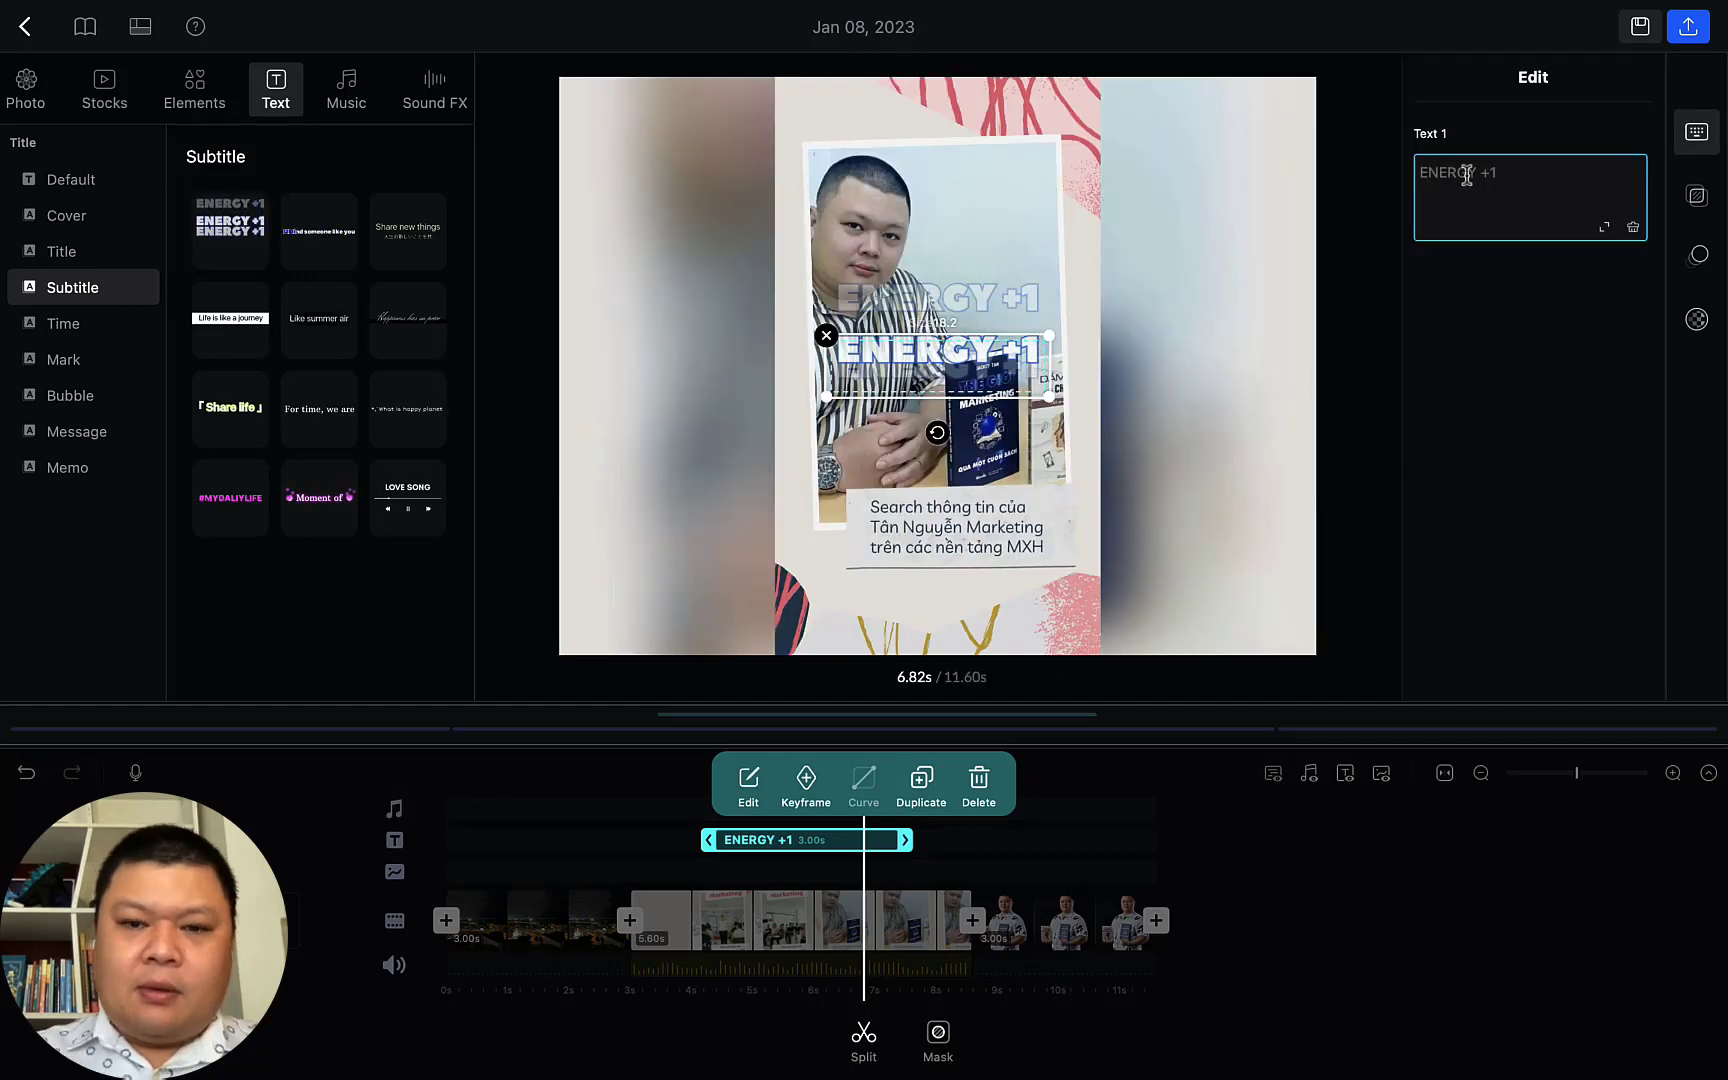
pyautogui.press('BackSpace')
pyautogui.write('tân nguyễn')
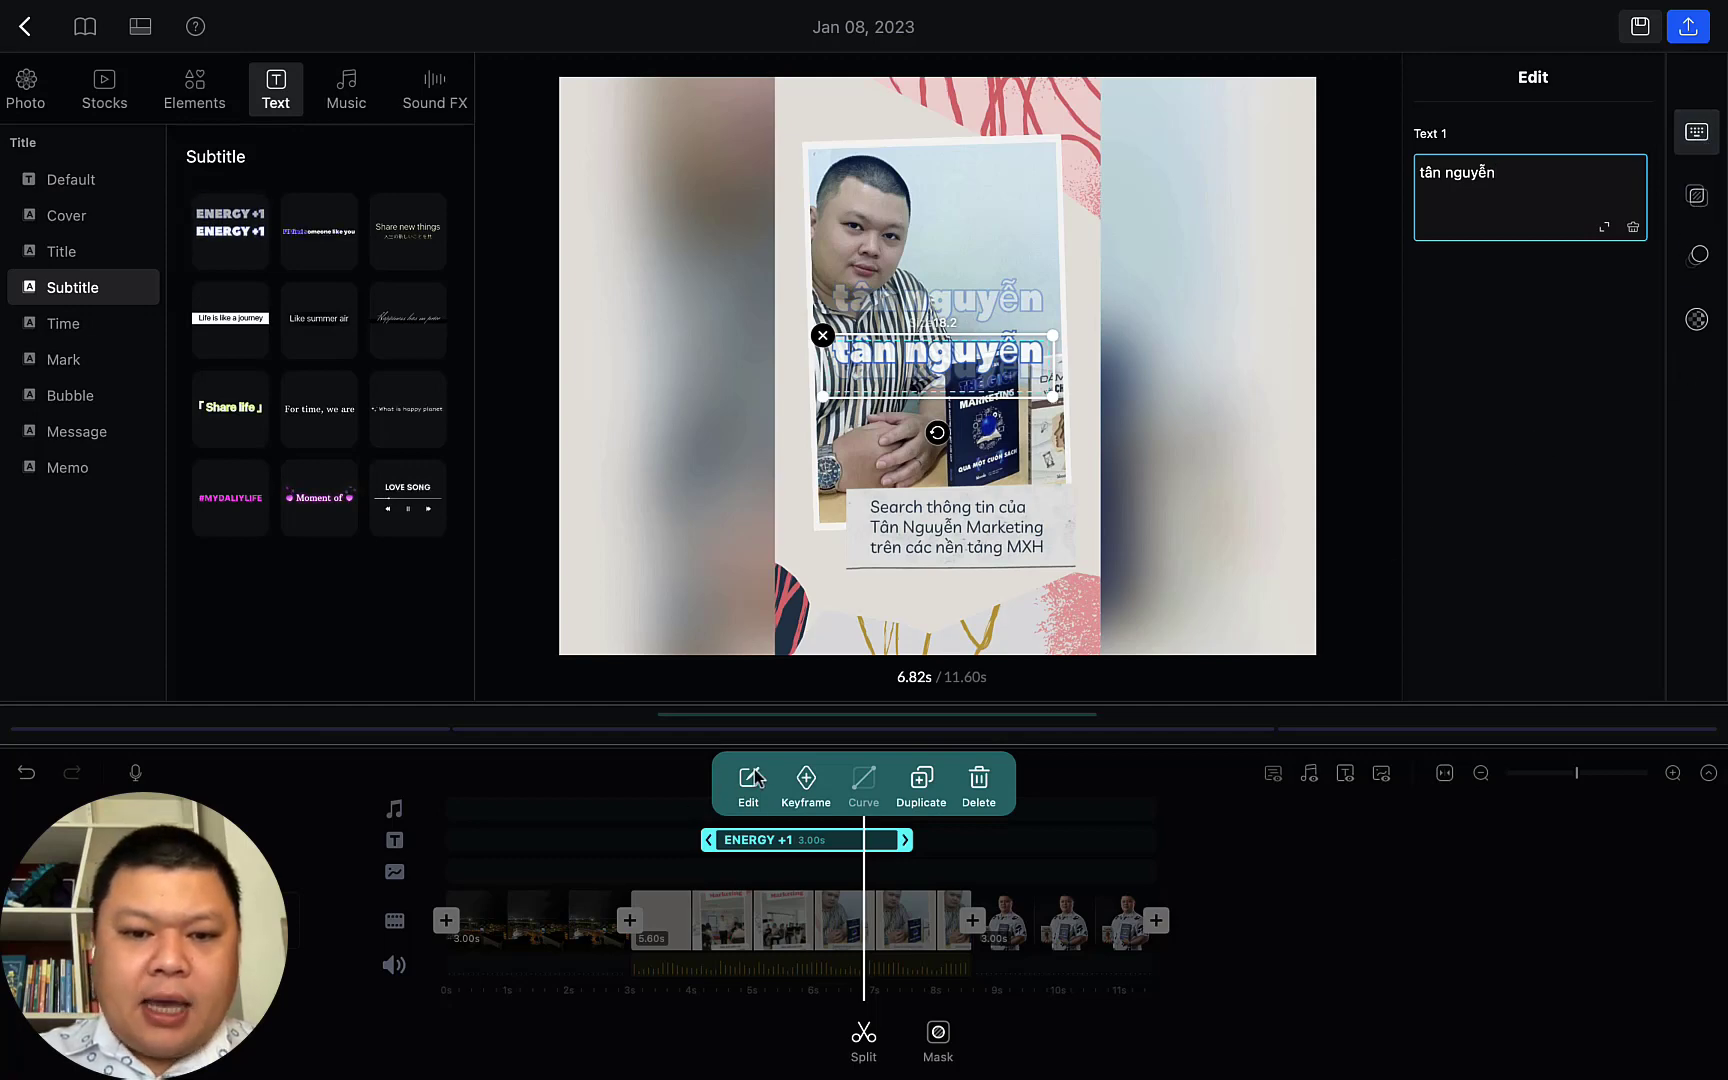
pyautogui.click(1398, 573)
pyautogui.click(748, 785)
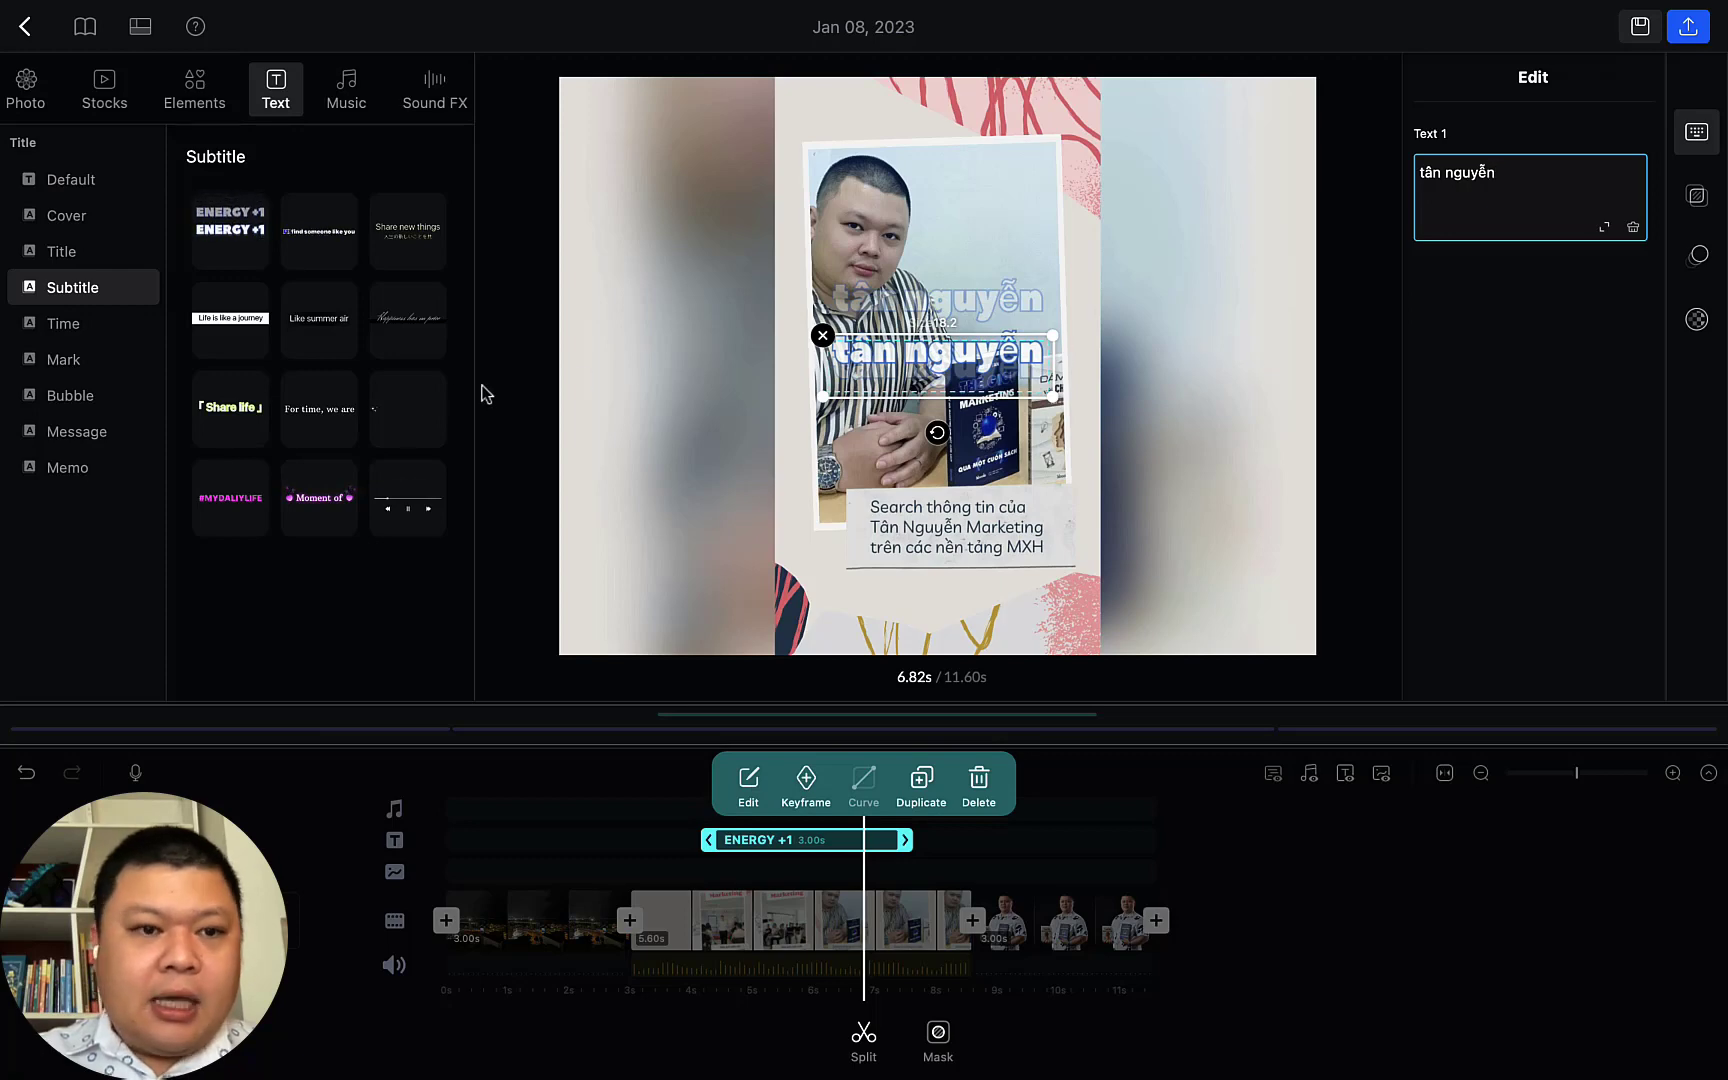
# Add a Share life subtitle reading 'Tân Nguyễn' and preview it in playback
pyautogui.click(231, 320)
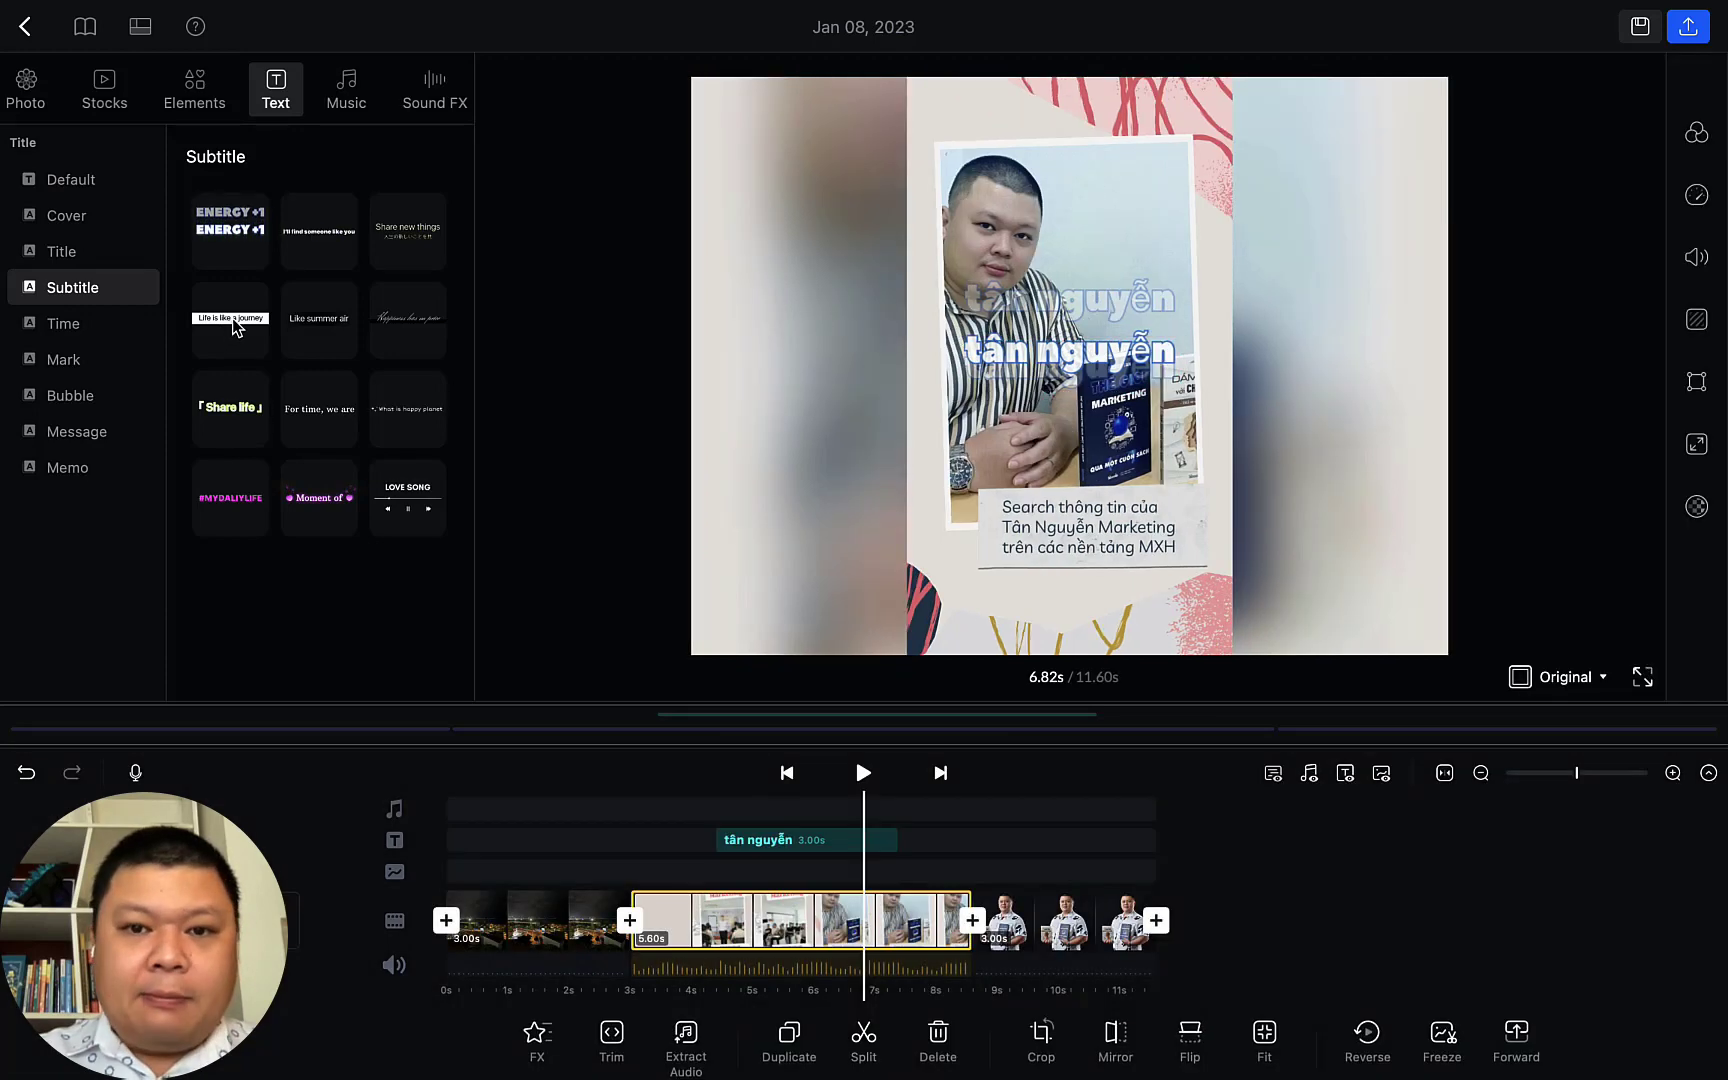
pyautogui.click(230, 407)
pyautogui.click(1500, 212)
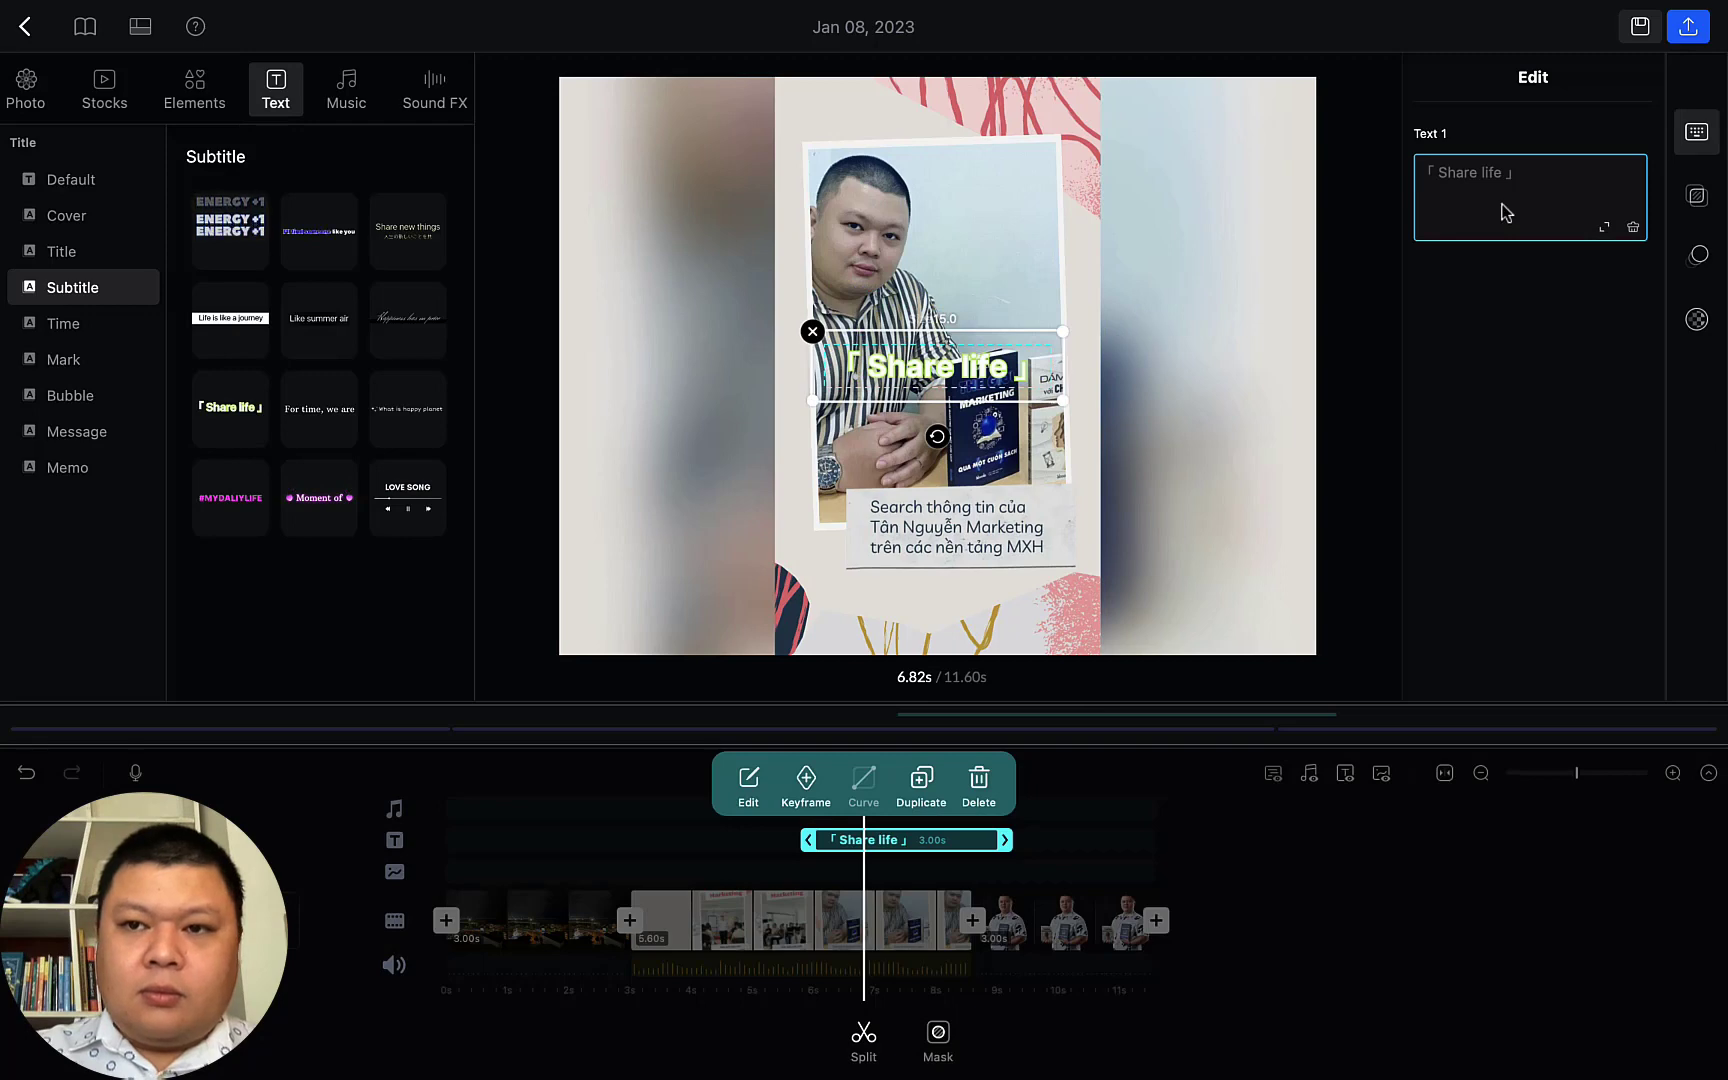
pyautogui.write('Taân Ng')
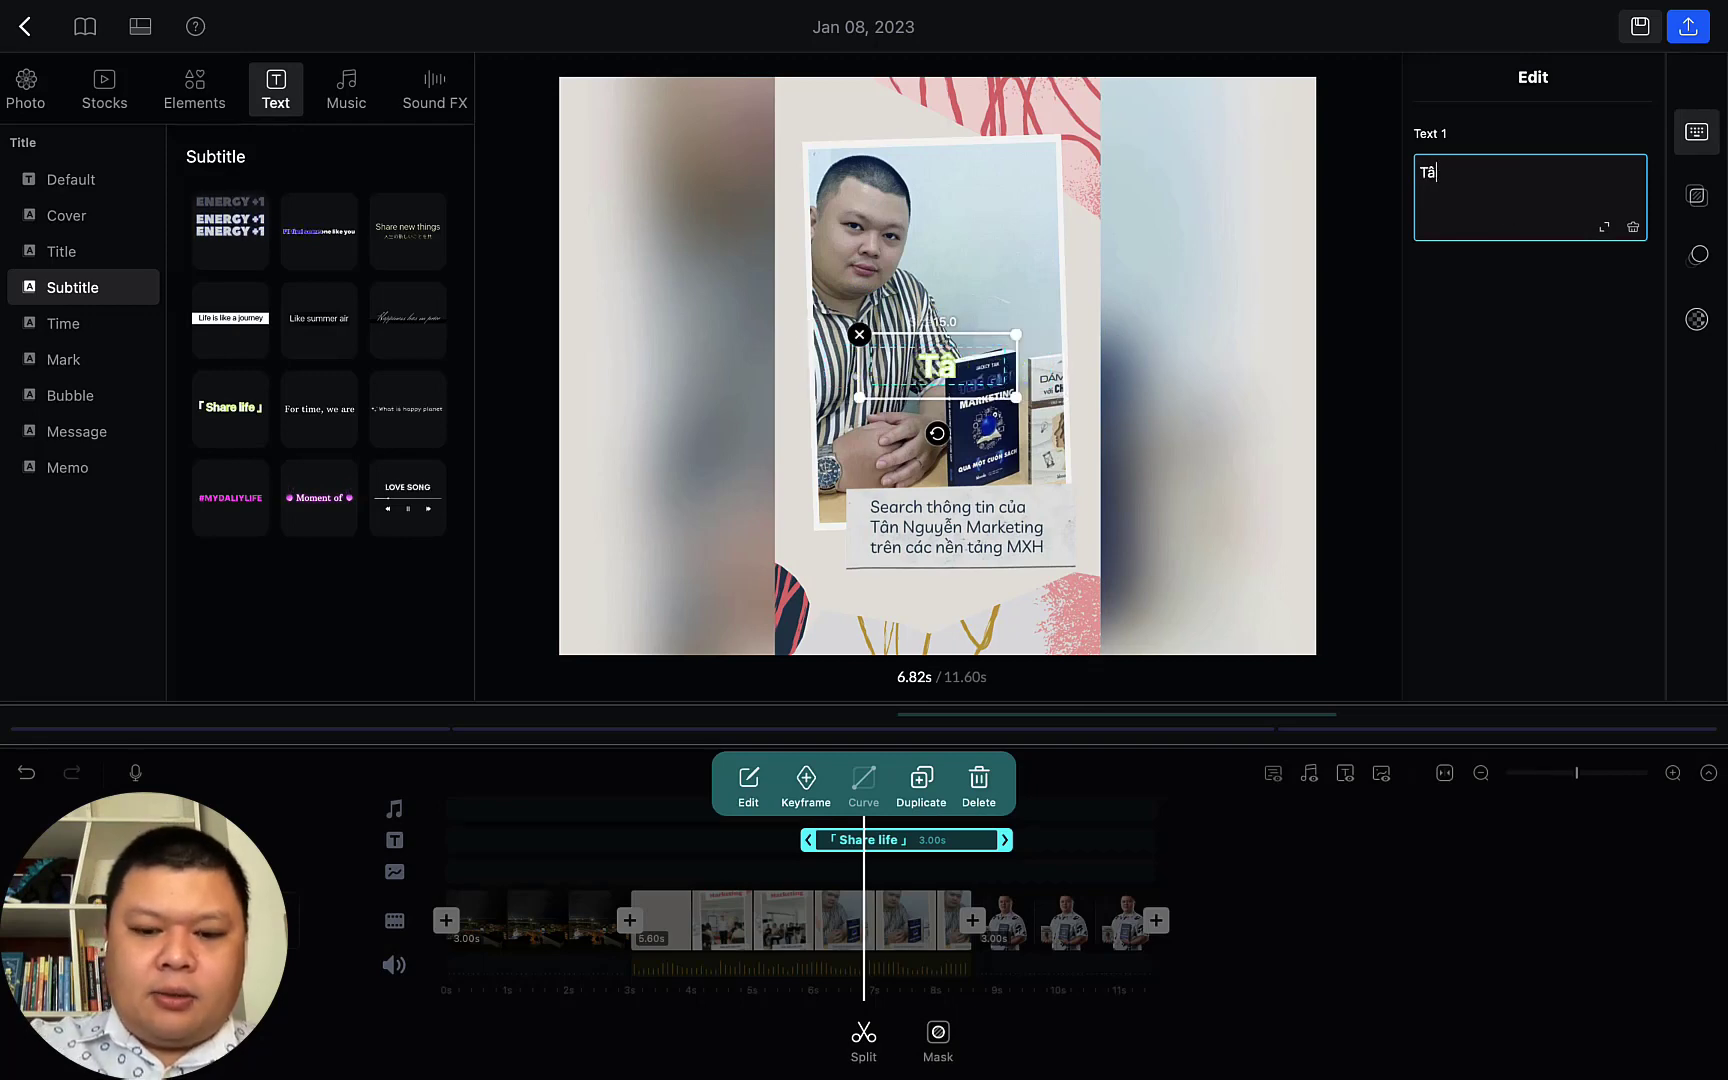
pyautogui.write('uyễn')
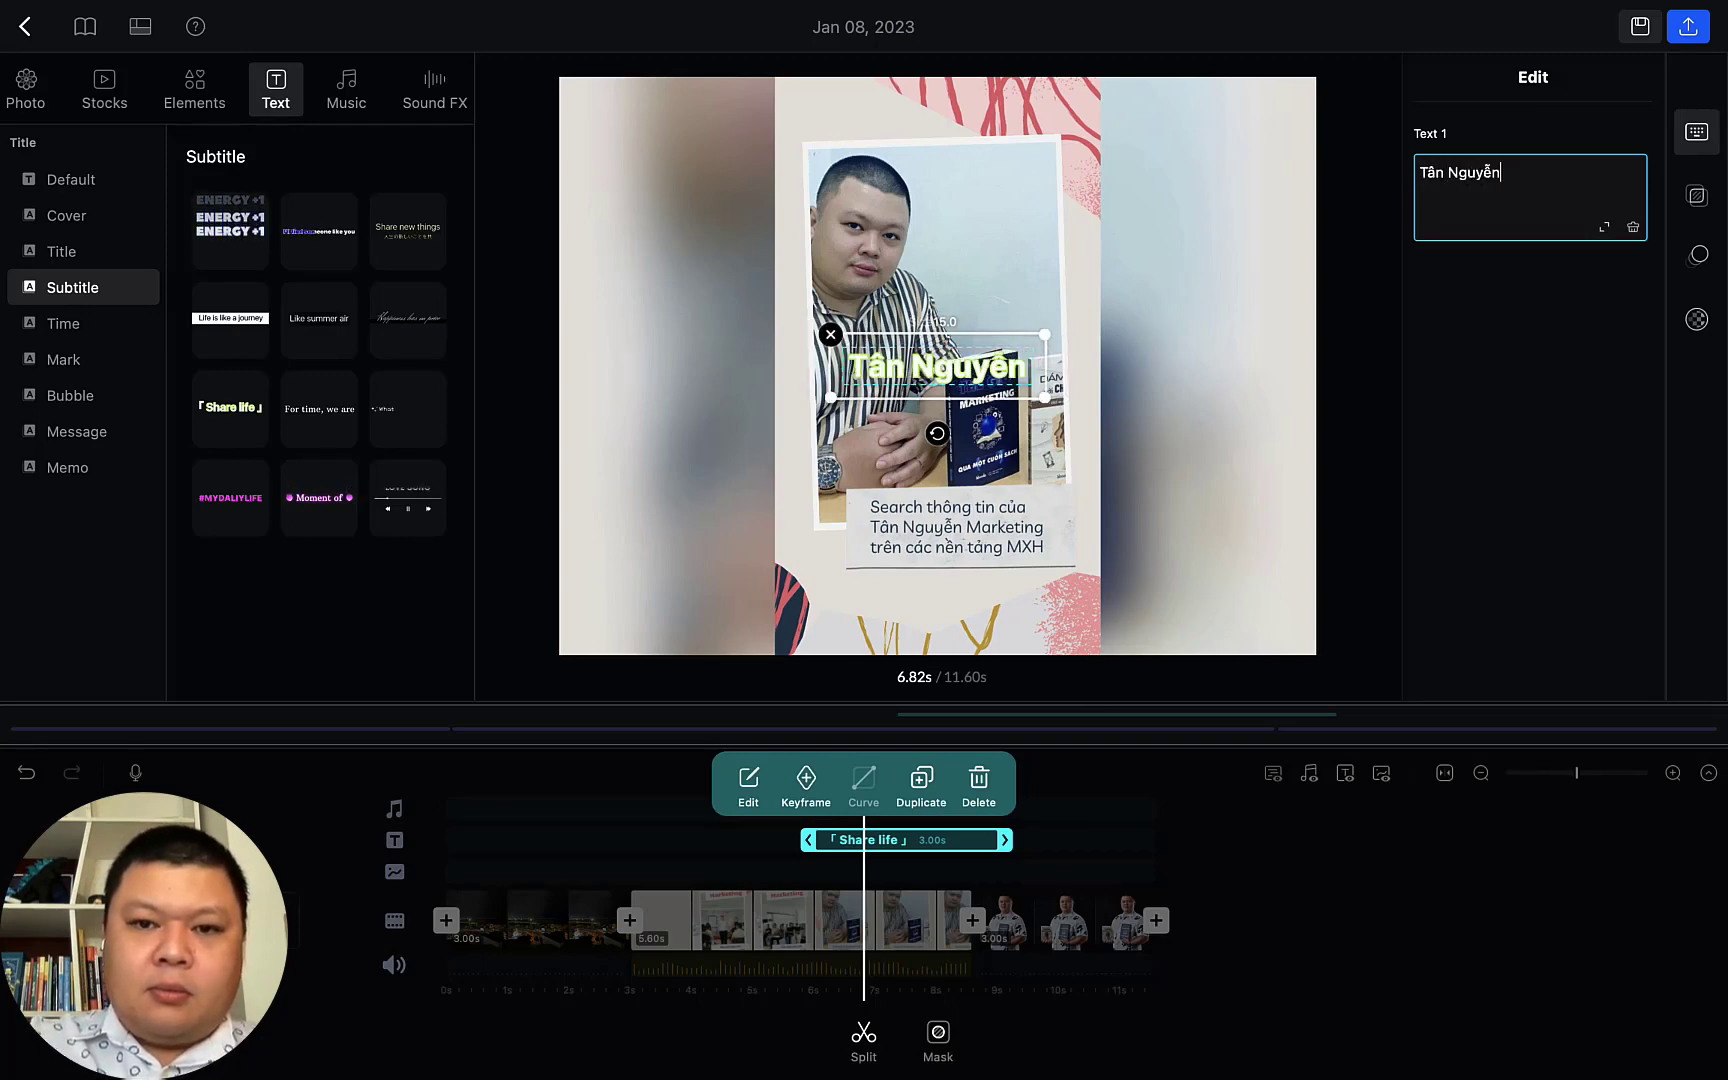
pyautogui.click(1302, 873)
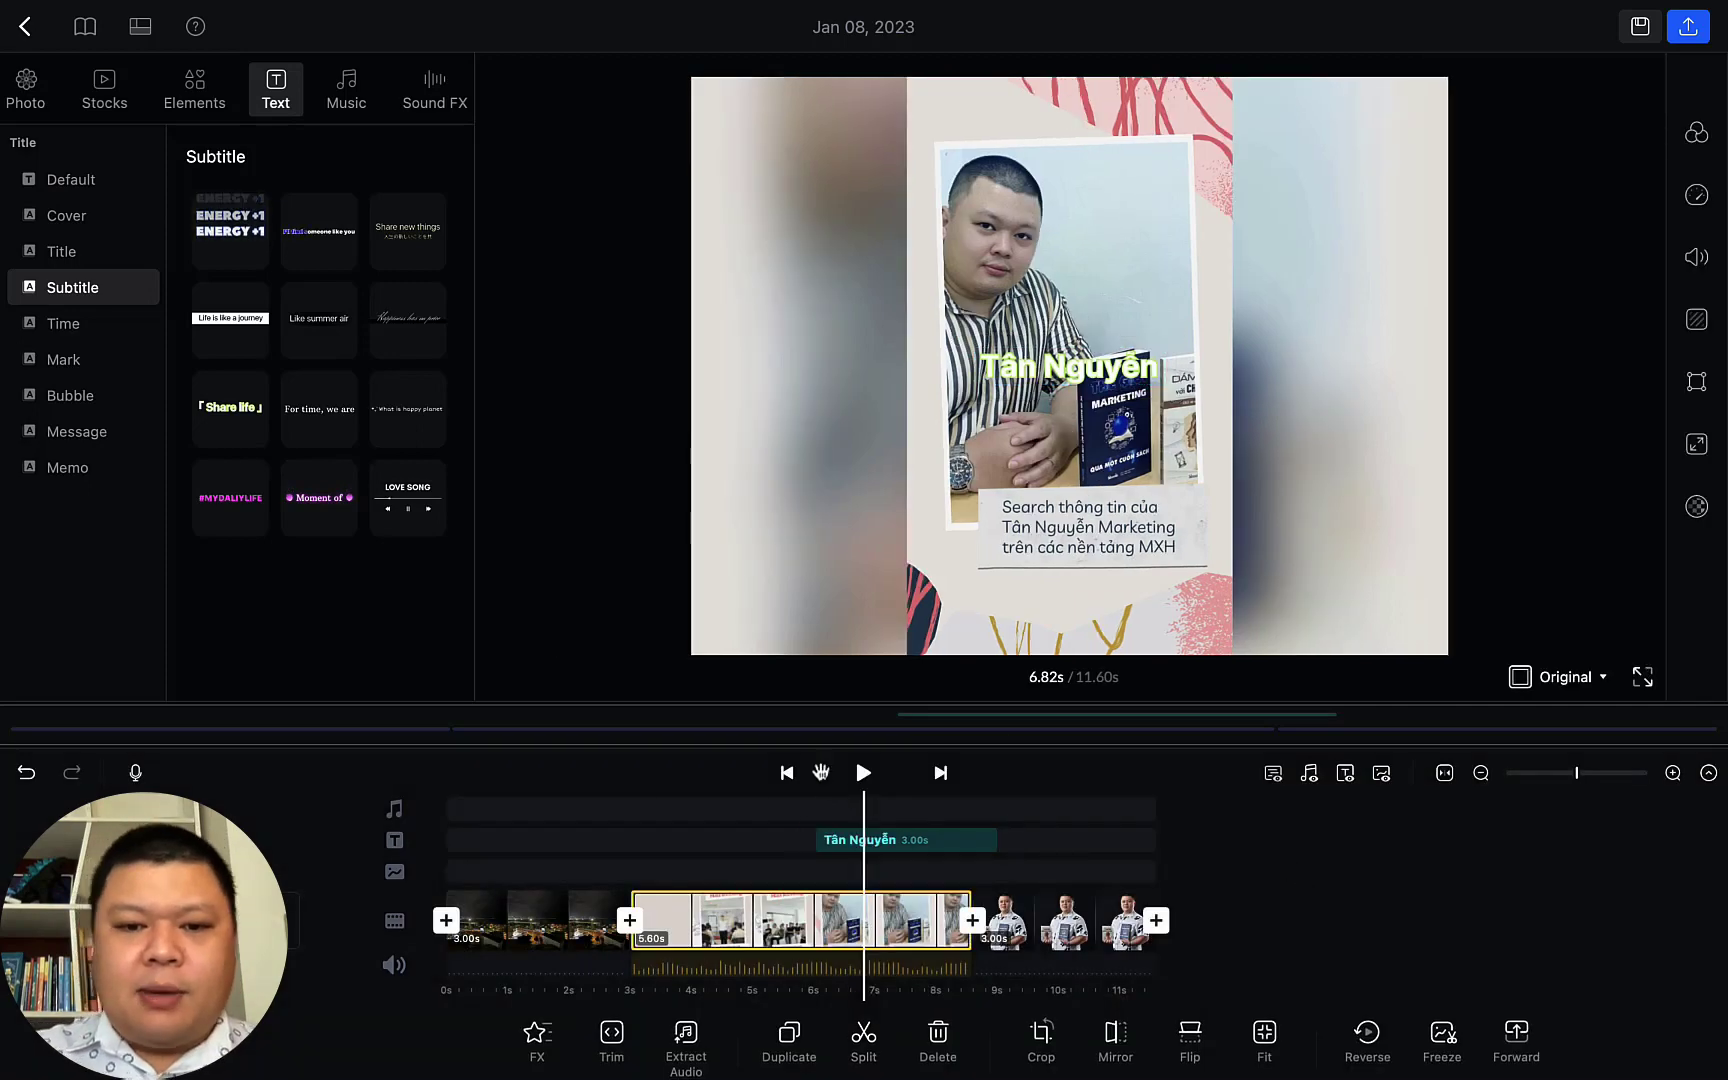
pyautogui.click(864, 775)
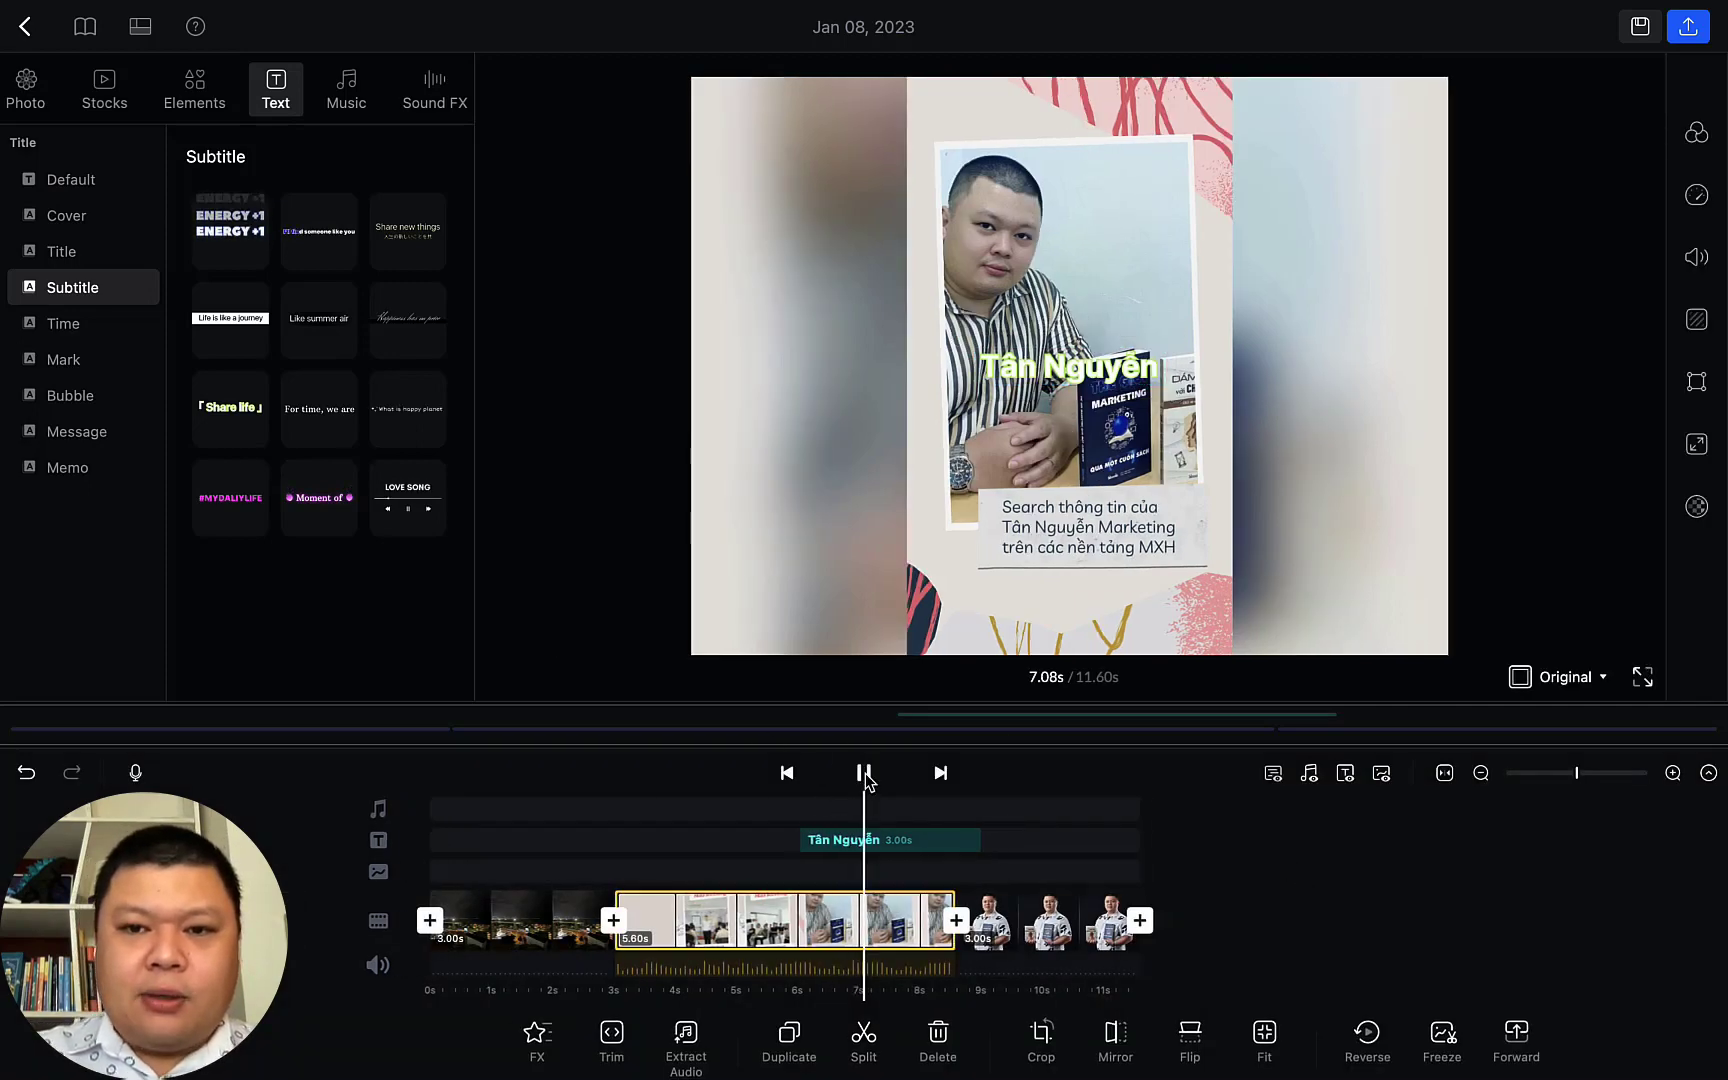
pyautogui.click(864, 775)
# Browse the Time, Mark, Bubble, Message, Memo, Subtitle, Title and Cover text styles
pyautogui.click(84, 326)
pyautogui.click(86, 361)
pyautogui.click(96, 400)
pyautogui.click(90, 433)
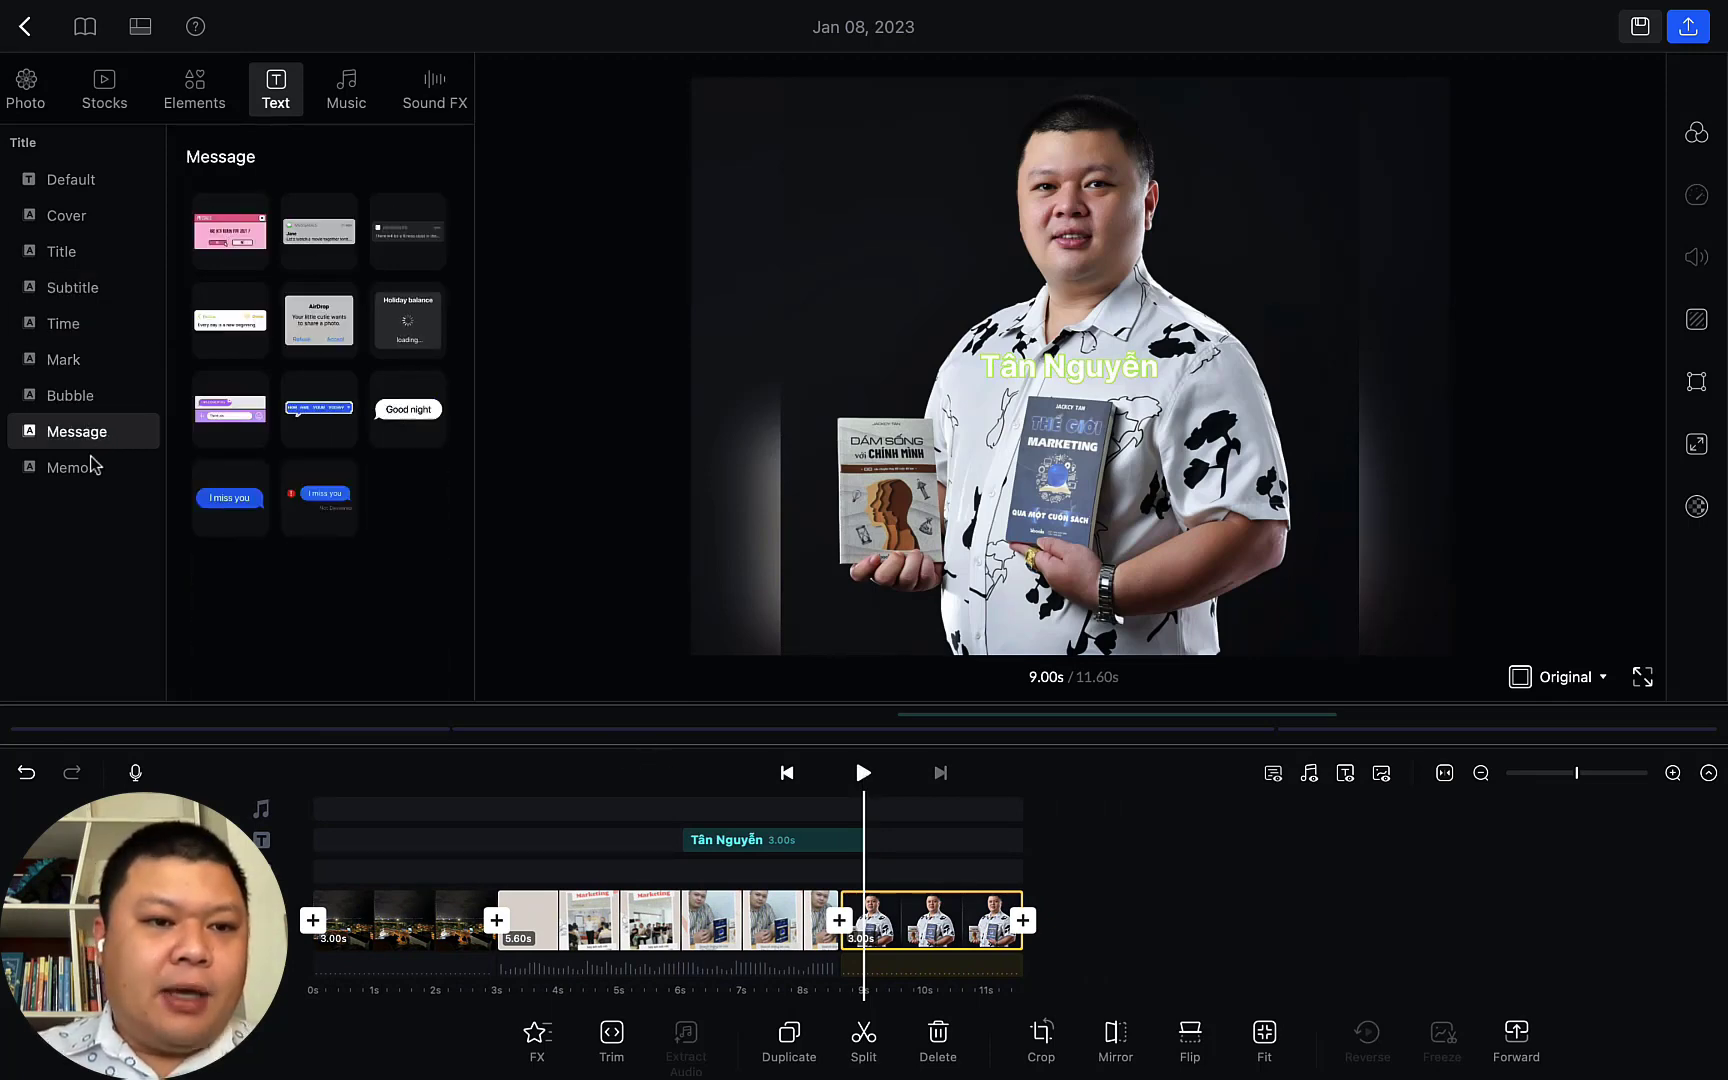
pyautogui.click(91, 465)
pyautogui.click(100, 397)
pyautogui.click(108, 362)
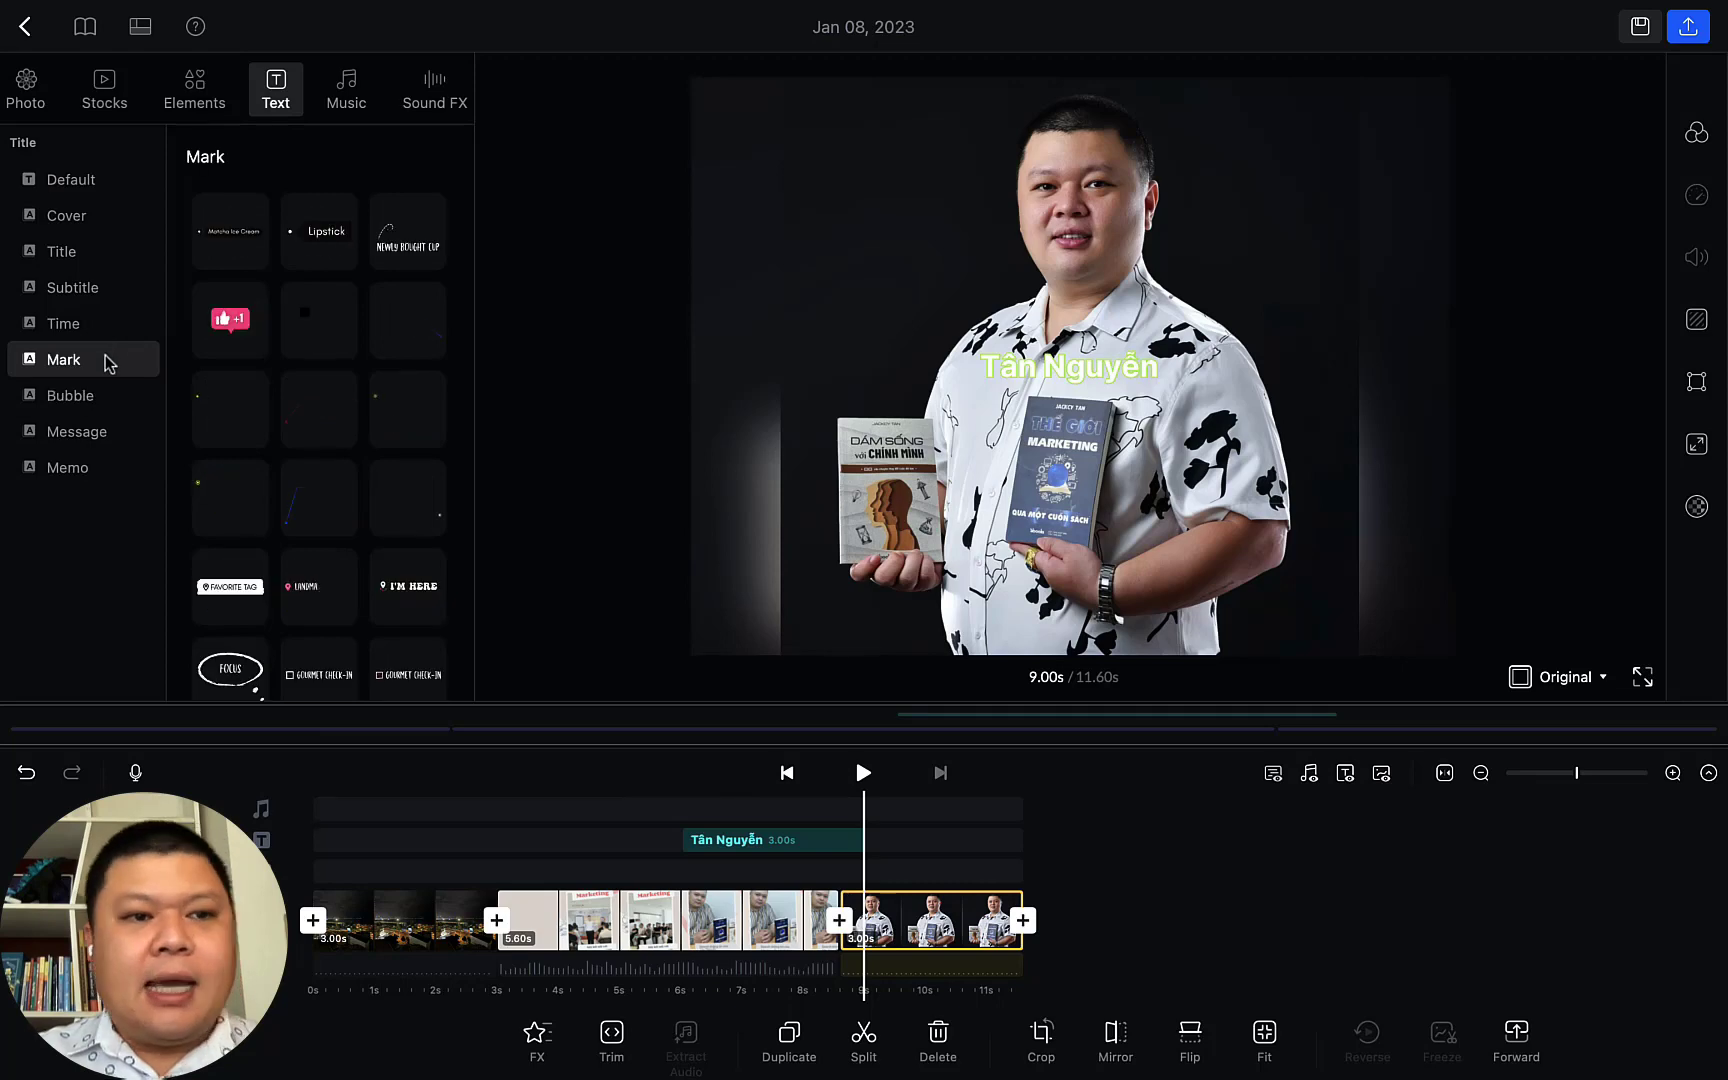
pyautogui.click(92, 292)
pyautogui.click(95, 250)
pyautogui.click(96, 210)
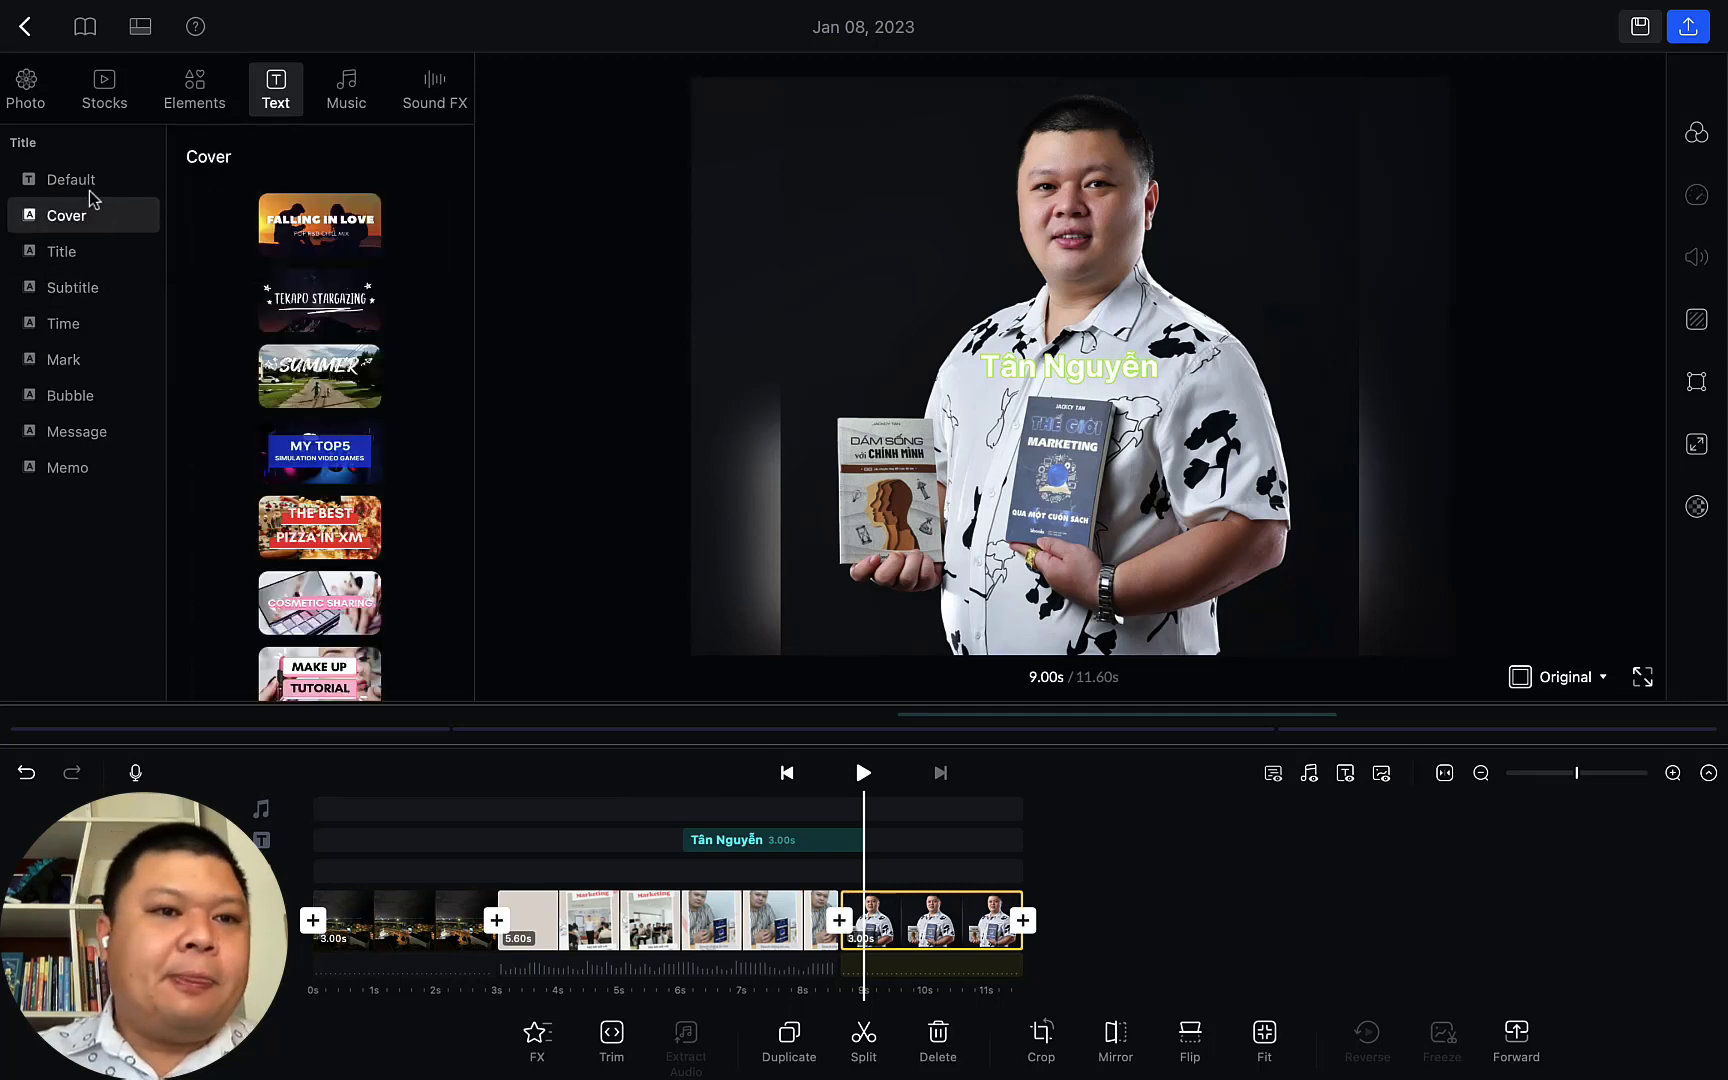
pyautogui.click(350, 93)
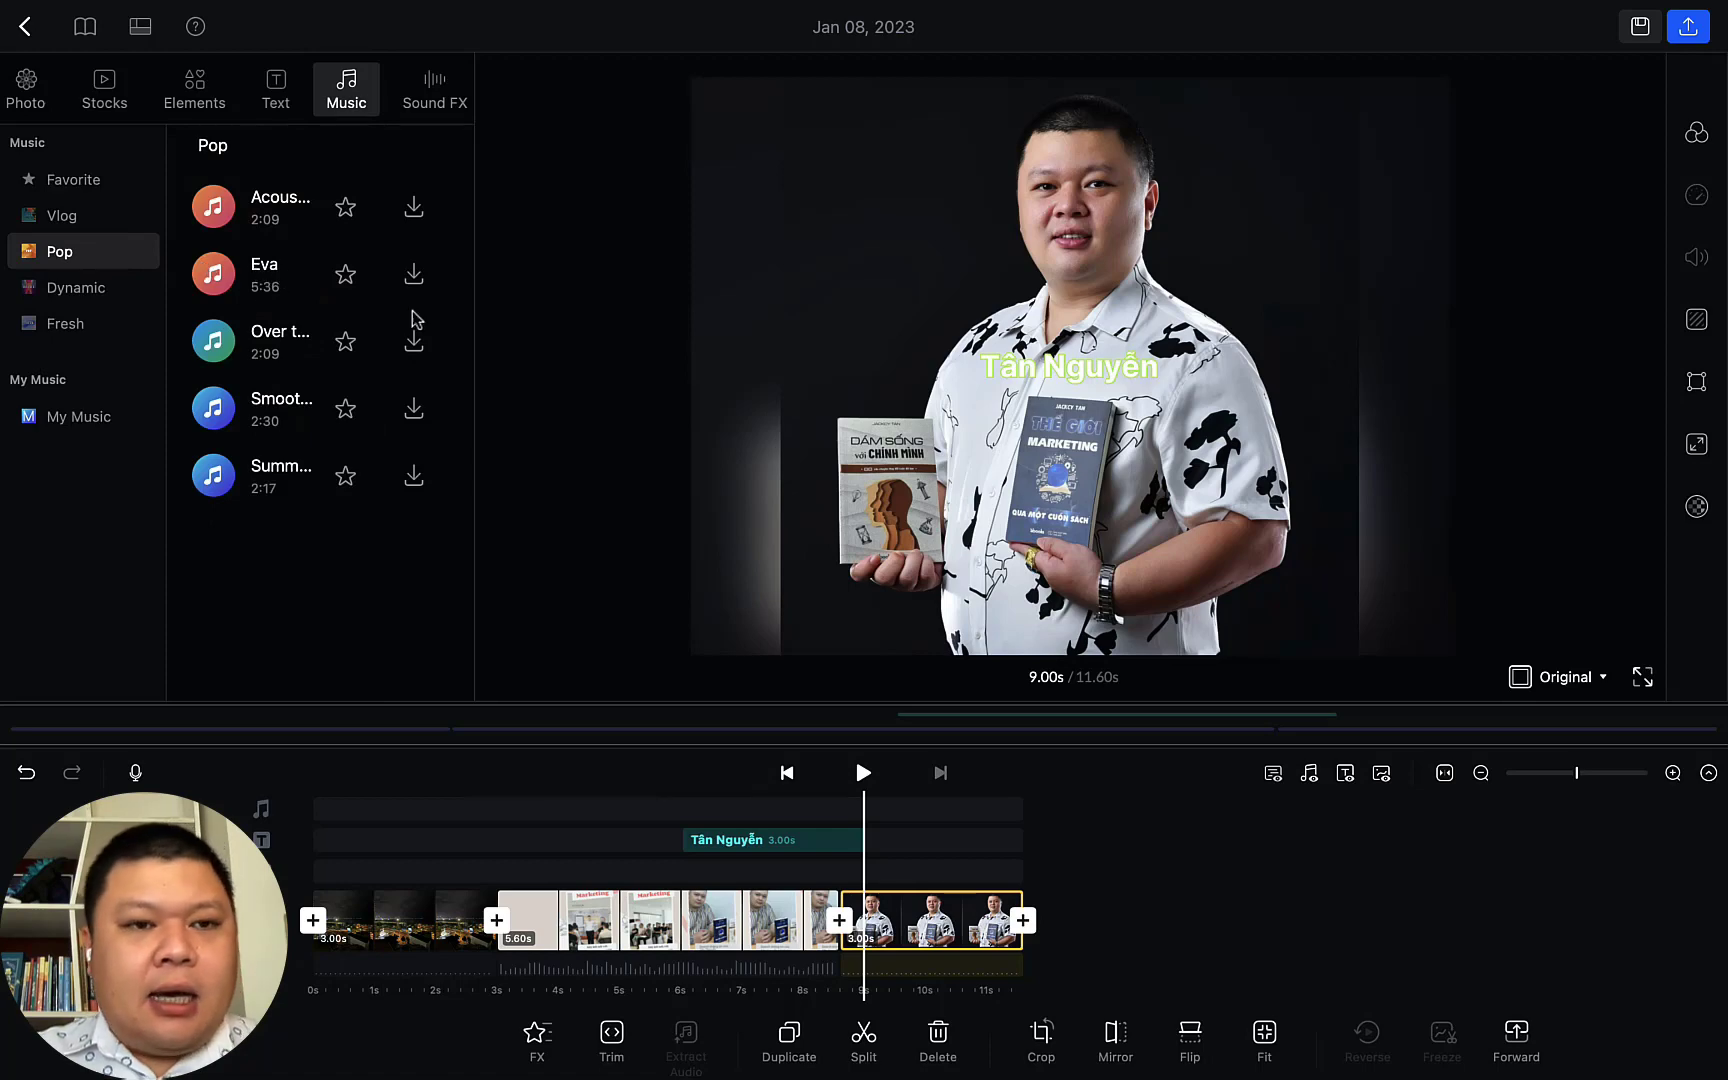
# Download and preview the Pop track Eva, then use it in the project
pyautogui.click(279, 291)
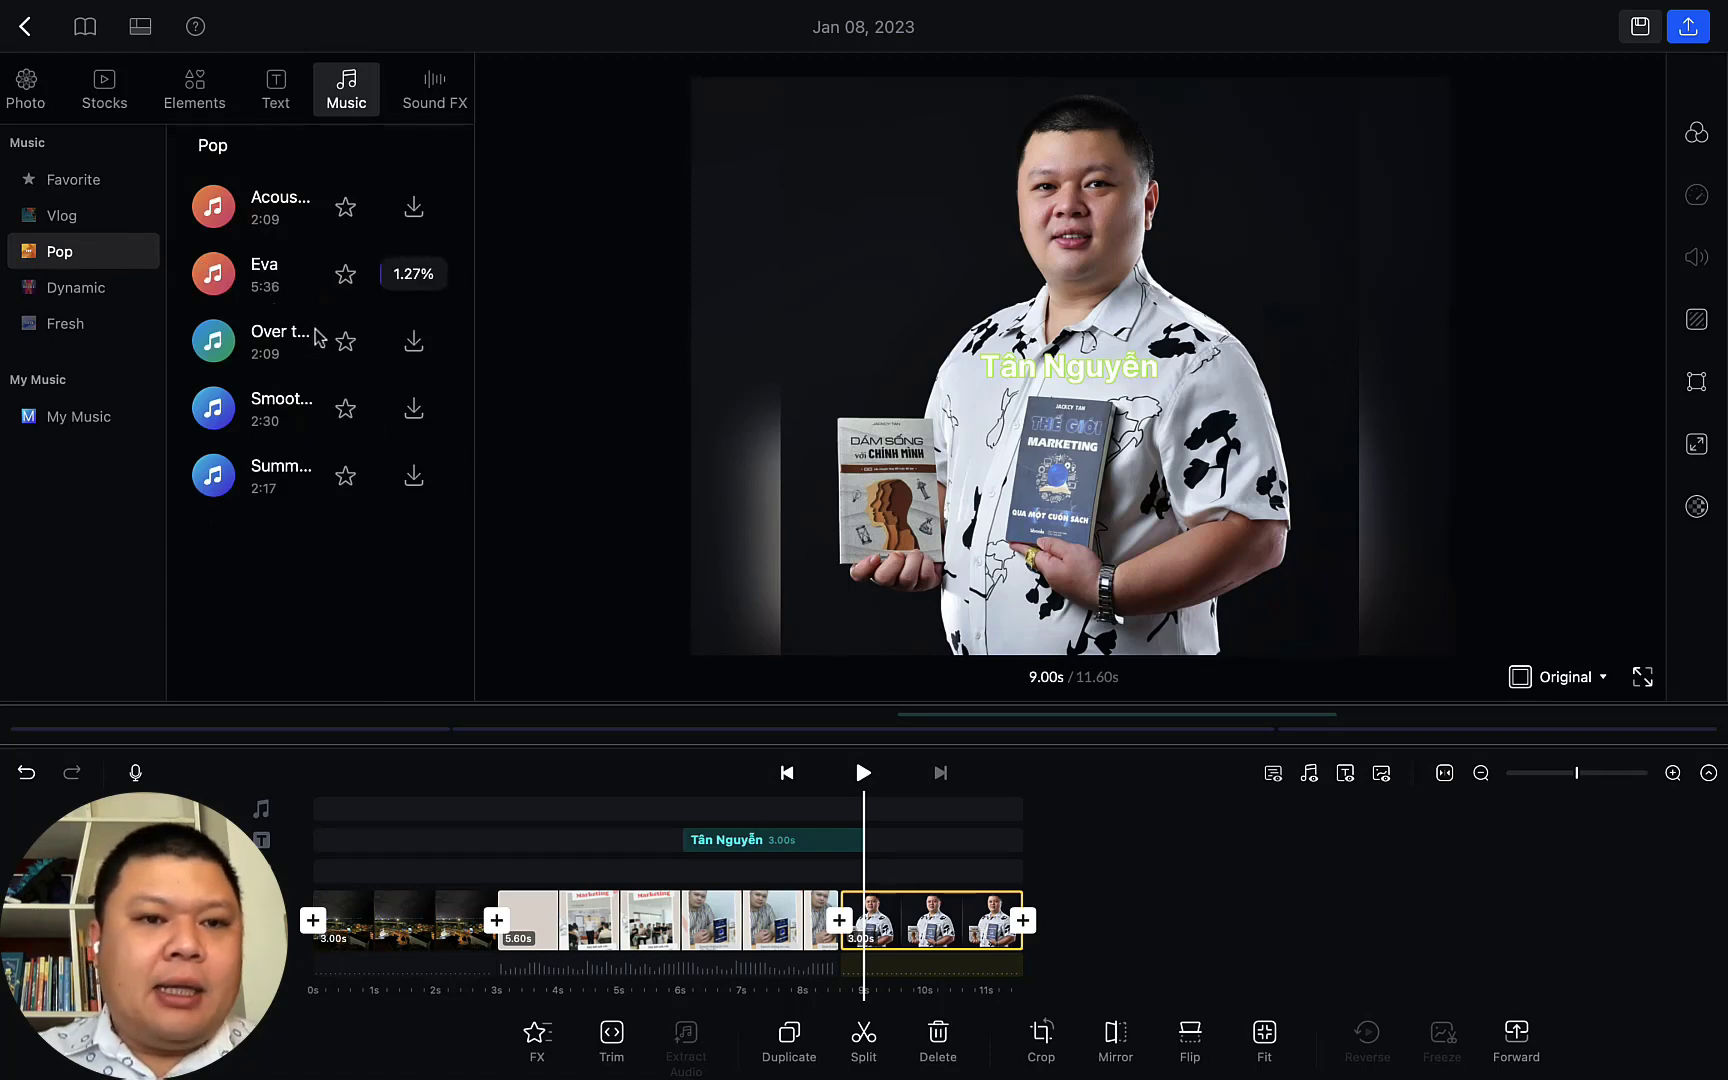
pyautogui.click(287, 274)
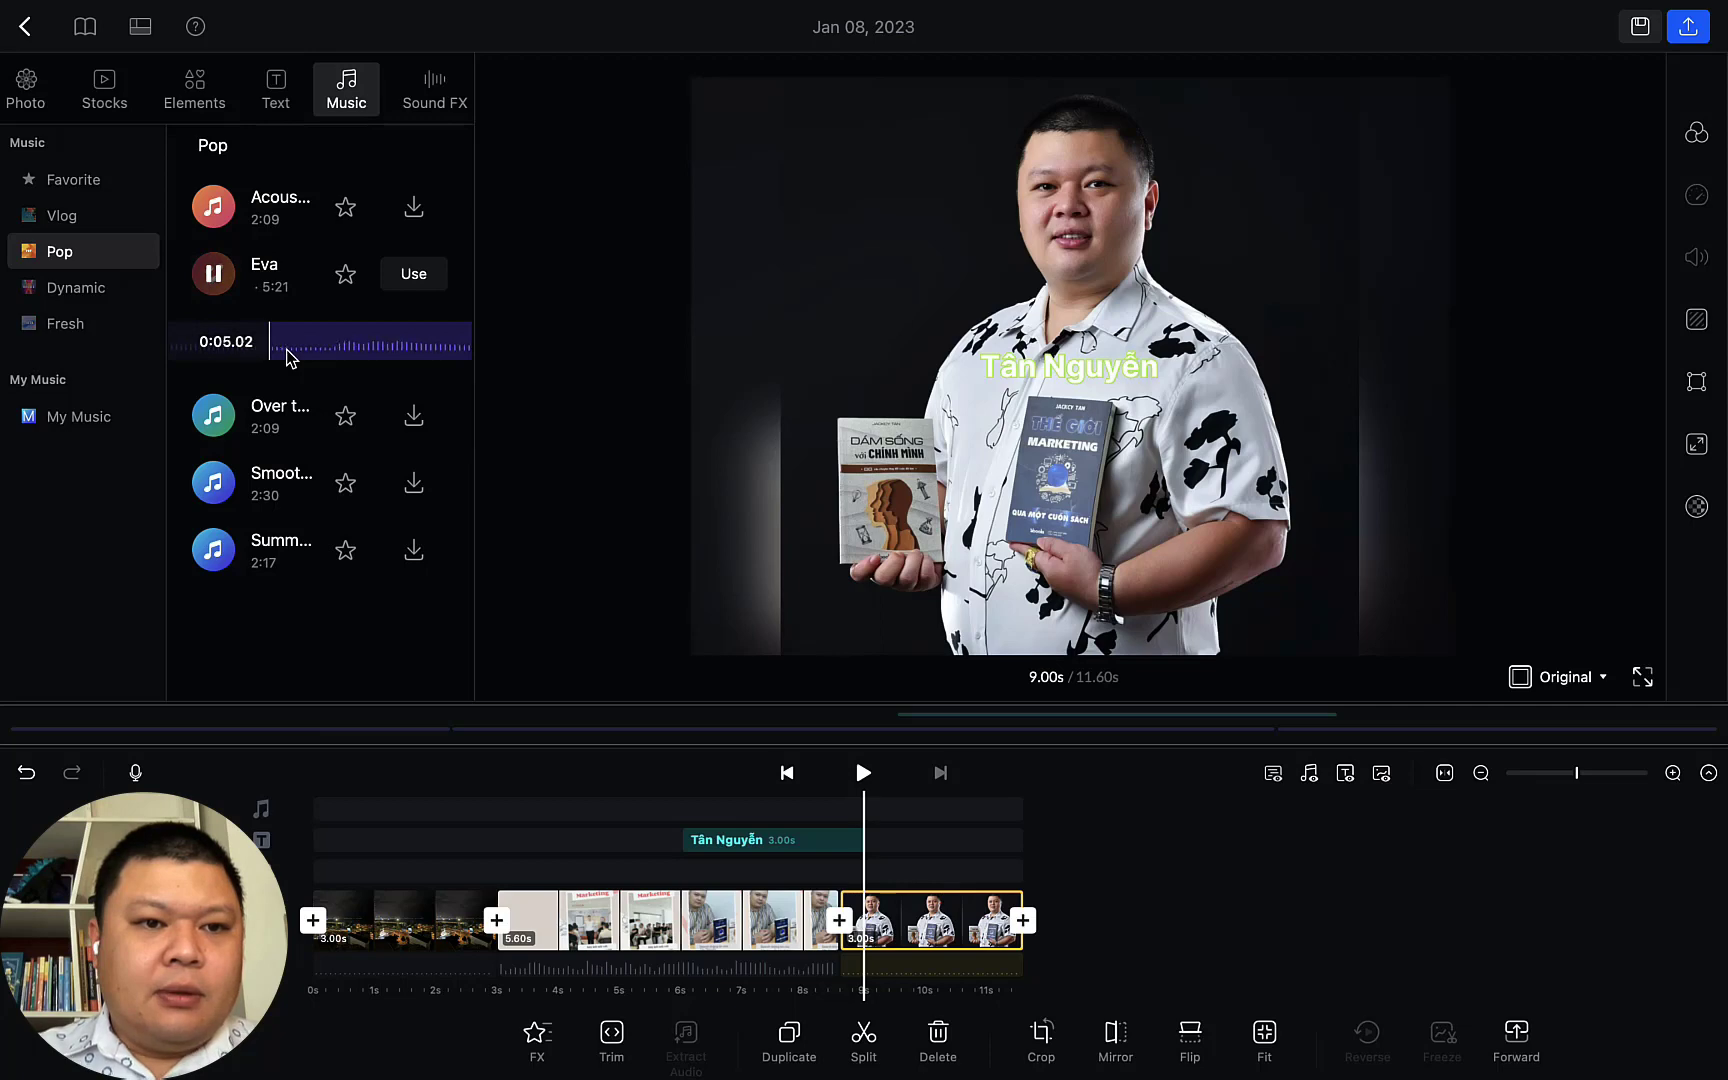
pyautogui.click(280, 268)
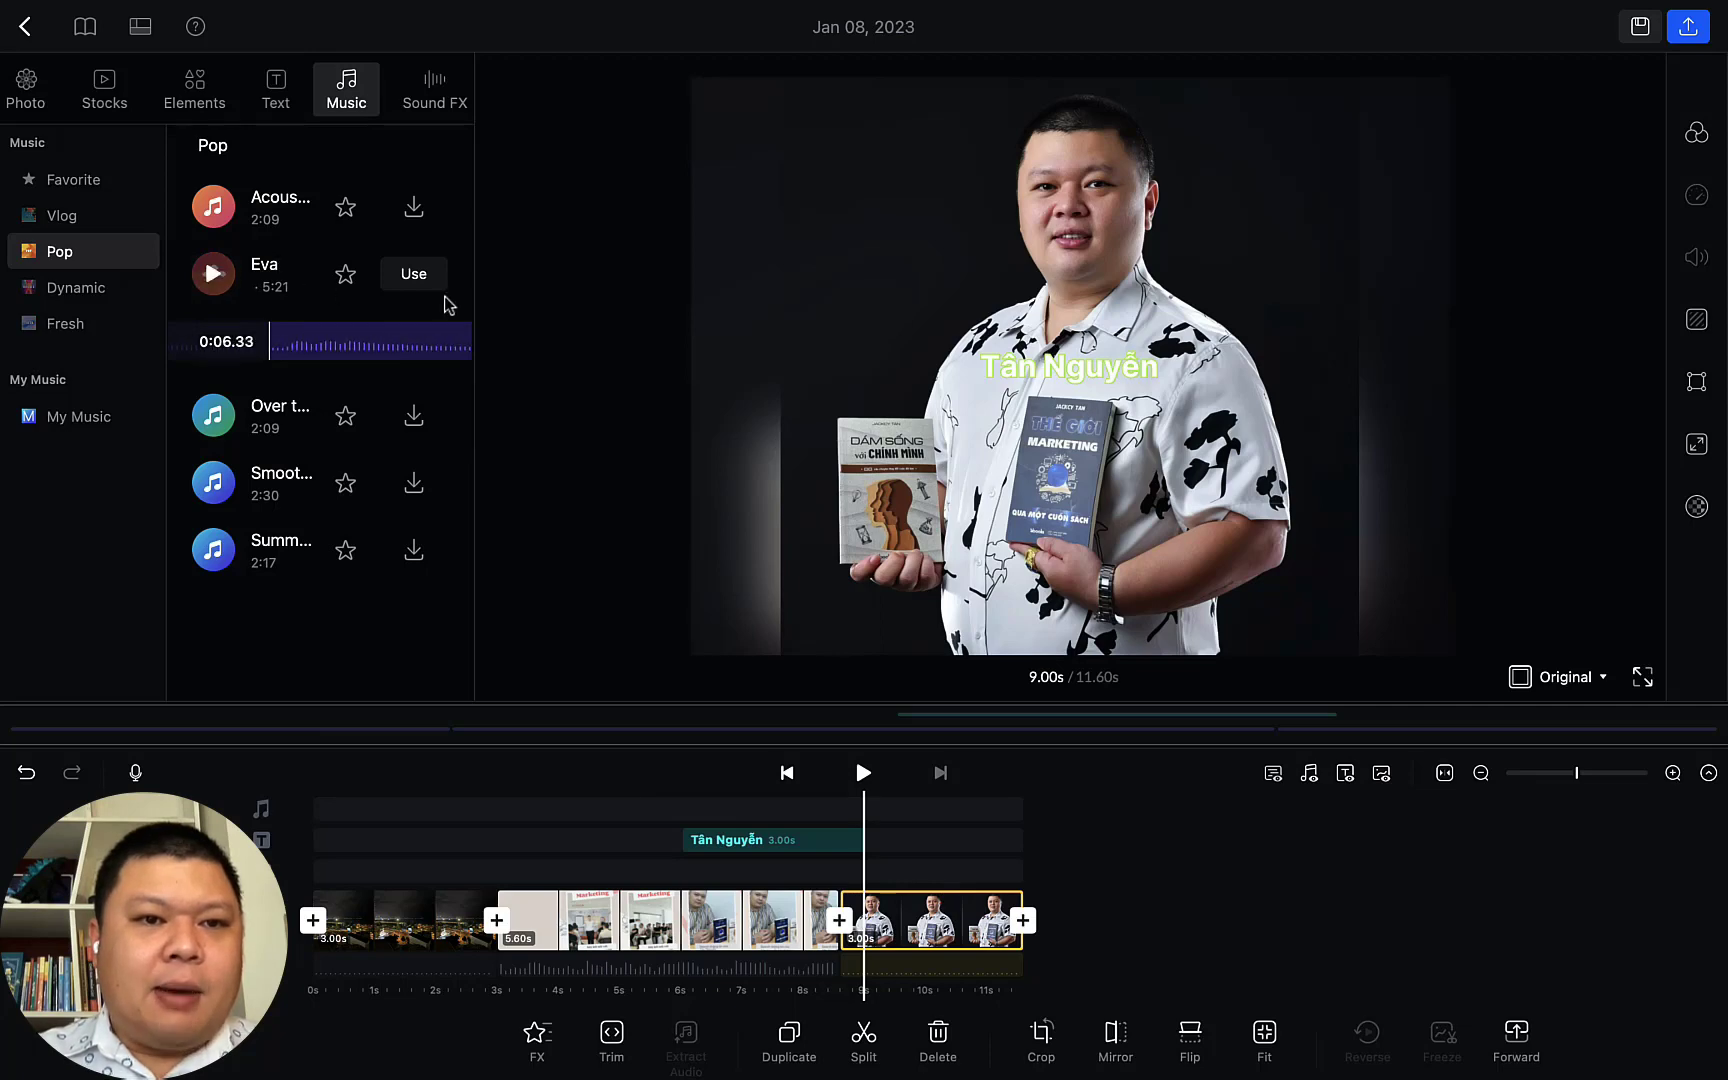
pyautogui.click(400, 274)
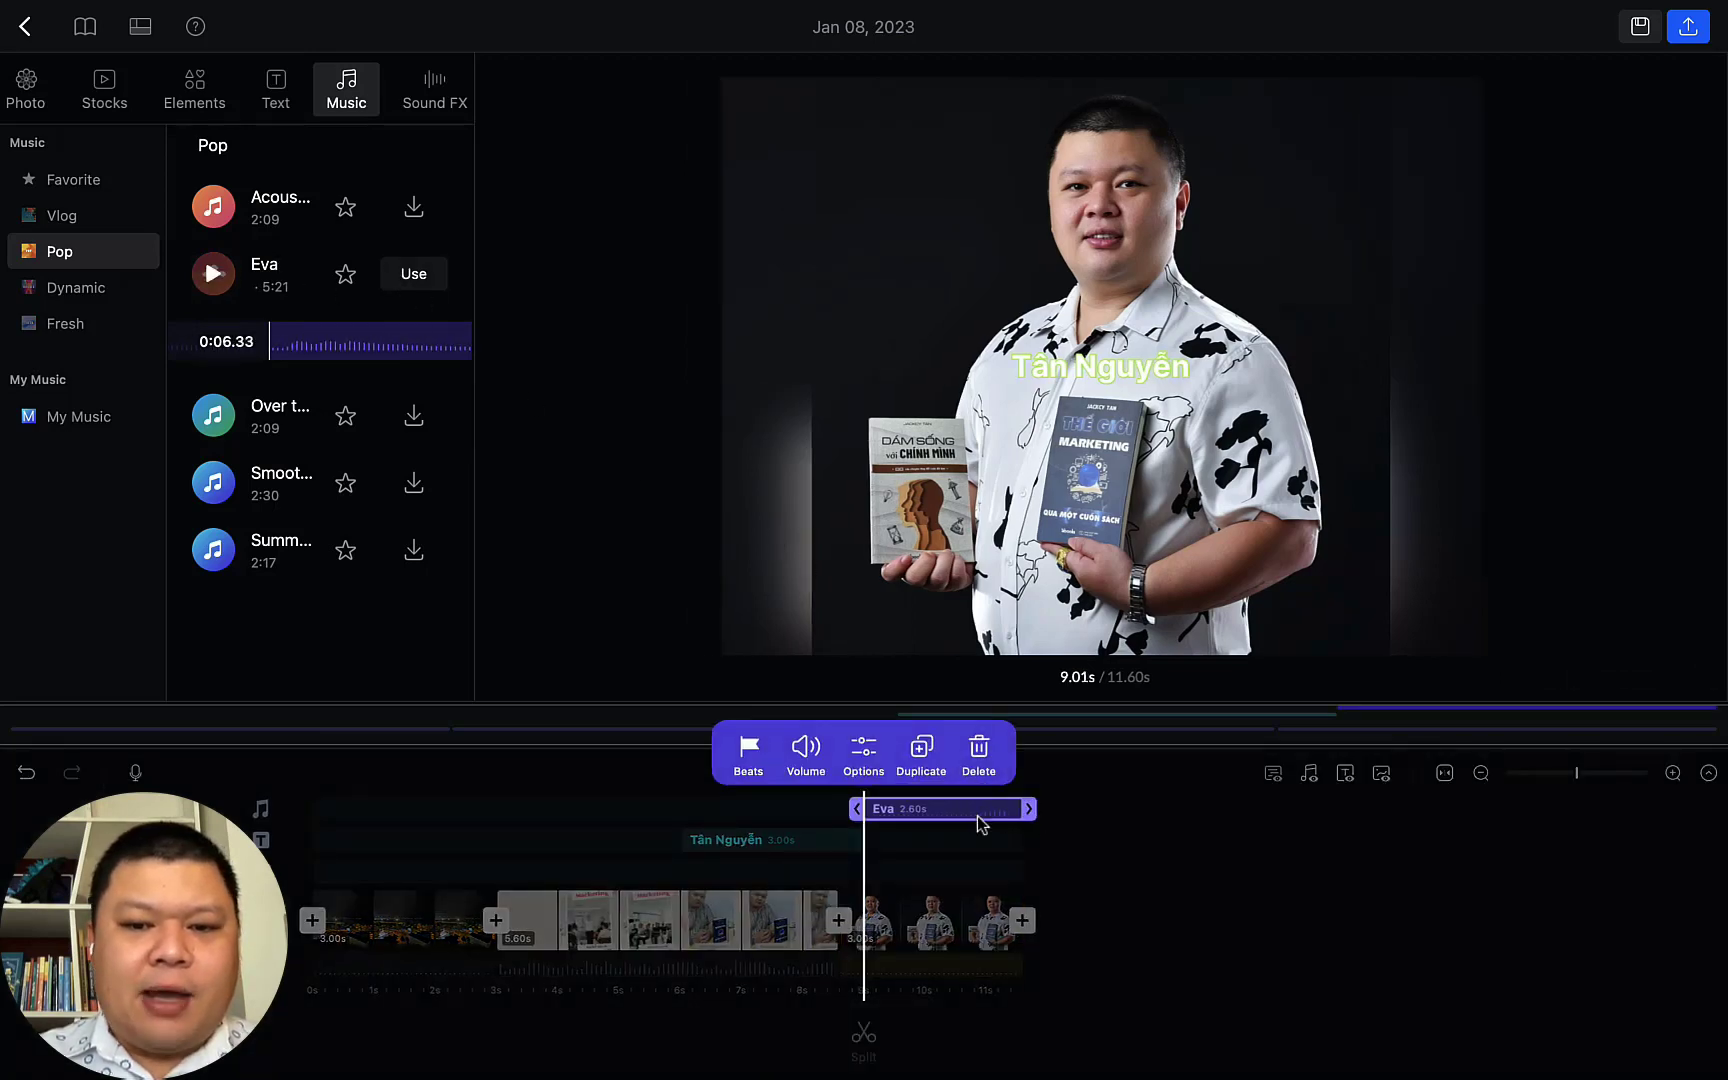
# Move the Eva music clip to the video's start and lengthen it to 9.36 s
pyautogui.click(1196, 875)
pyautogui.hscroll(2, 900, 808)
pyautogui.hscroll(2, 887, 808)
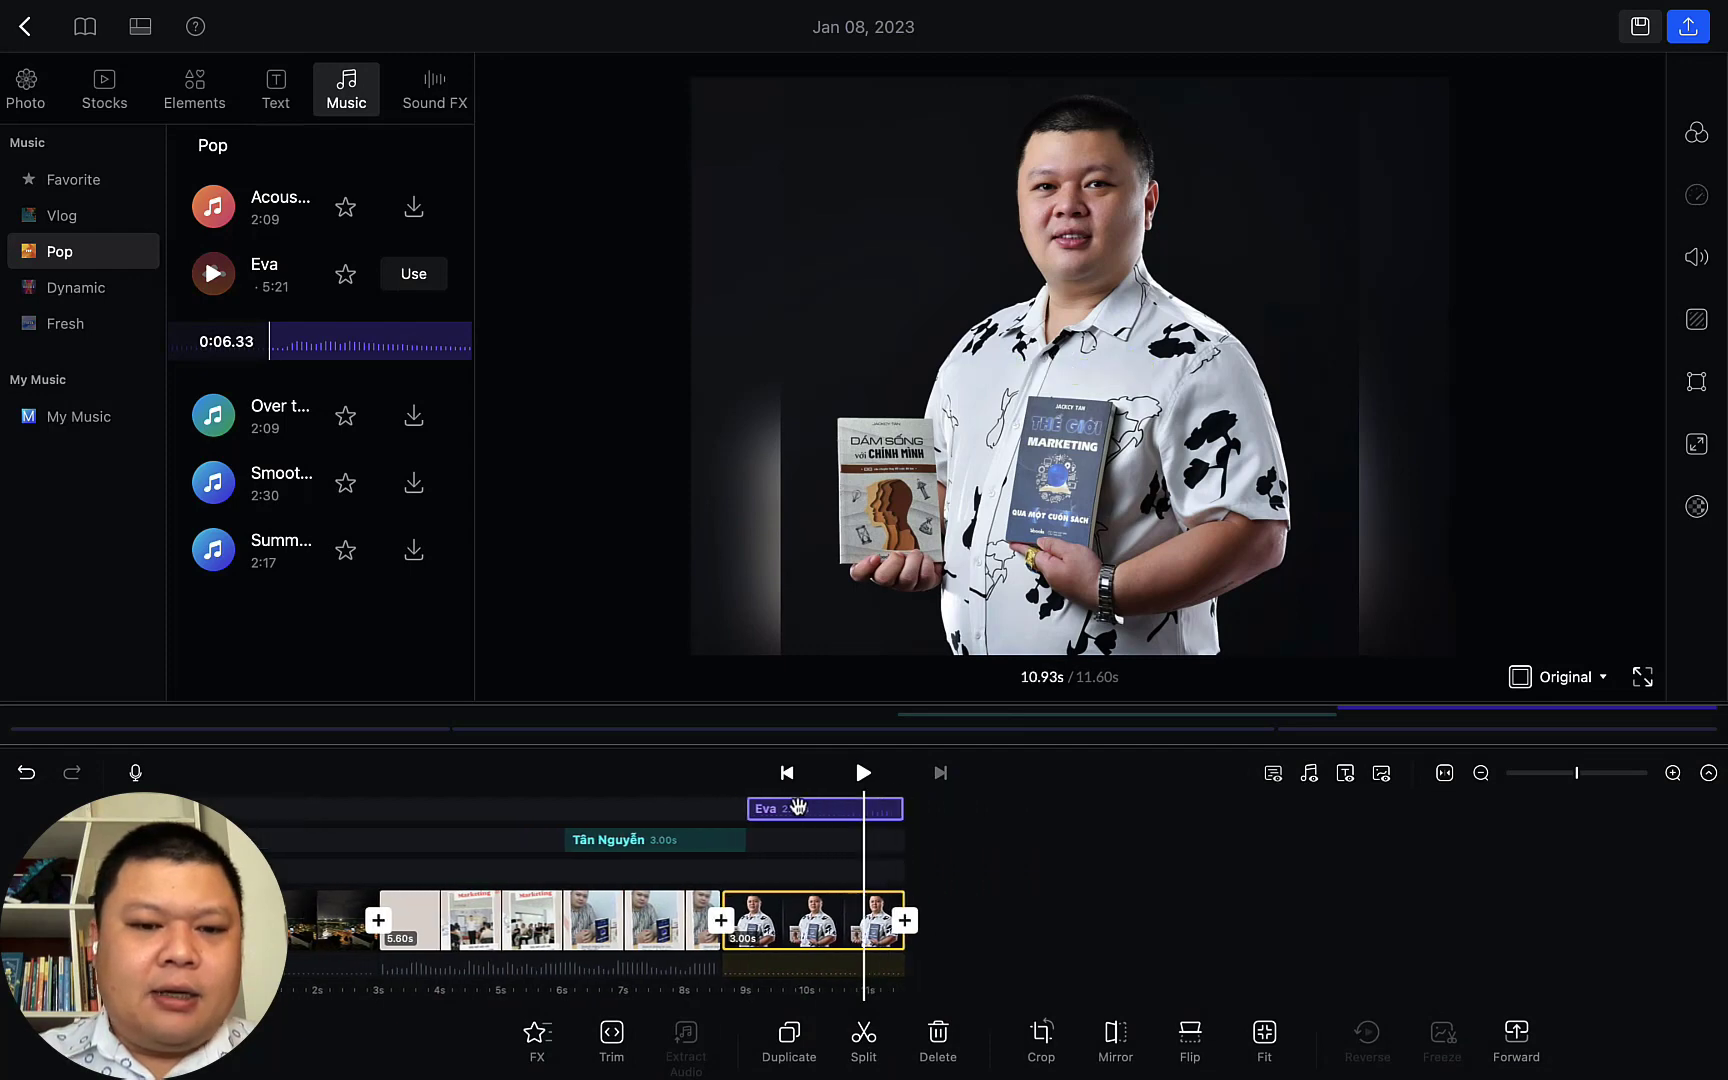
pyautogui.click(805, 810)
pyautogui.moveTo(805, 810); pyautogui.dragTo(389, 819)
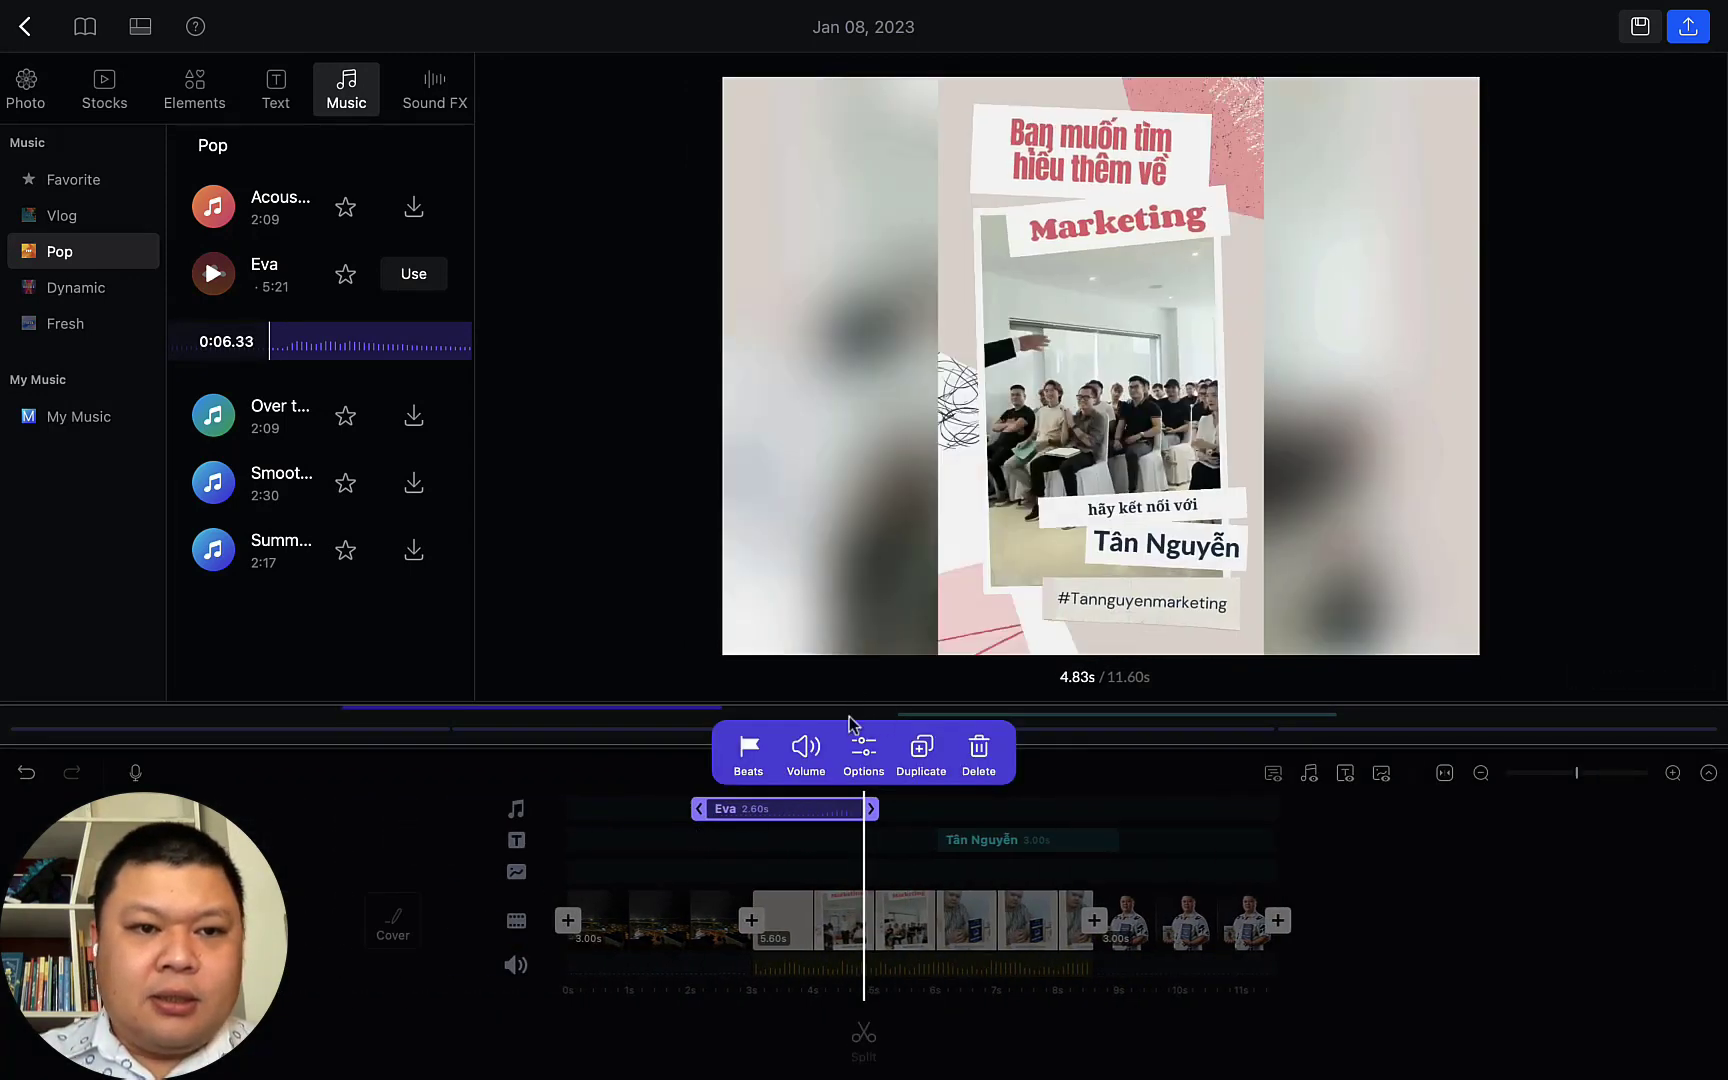
pyautogui.click(864, 806)
pyautogui.click(858, 810)
pyautogui.moveTo(858, 810); pyautogui.dragTo(1287, 810)
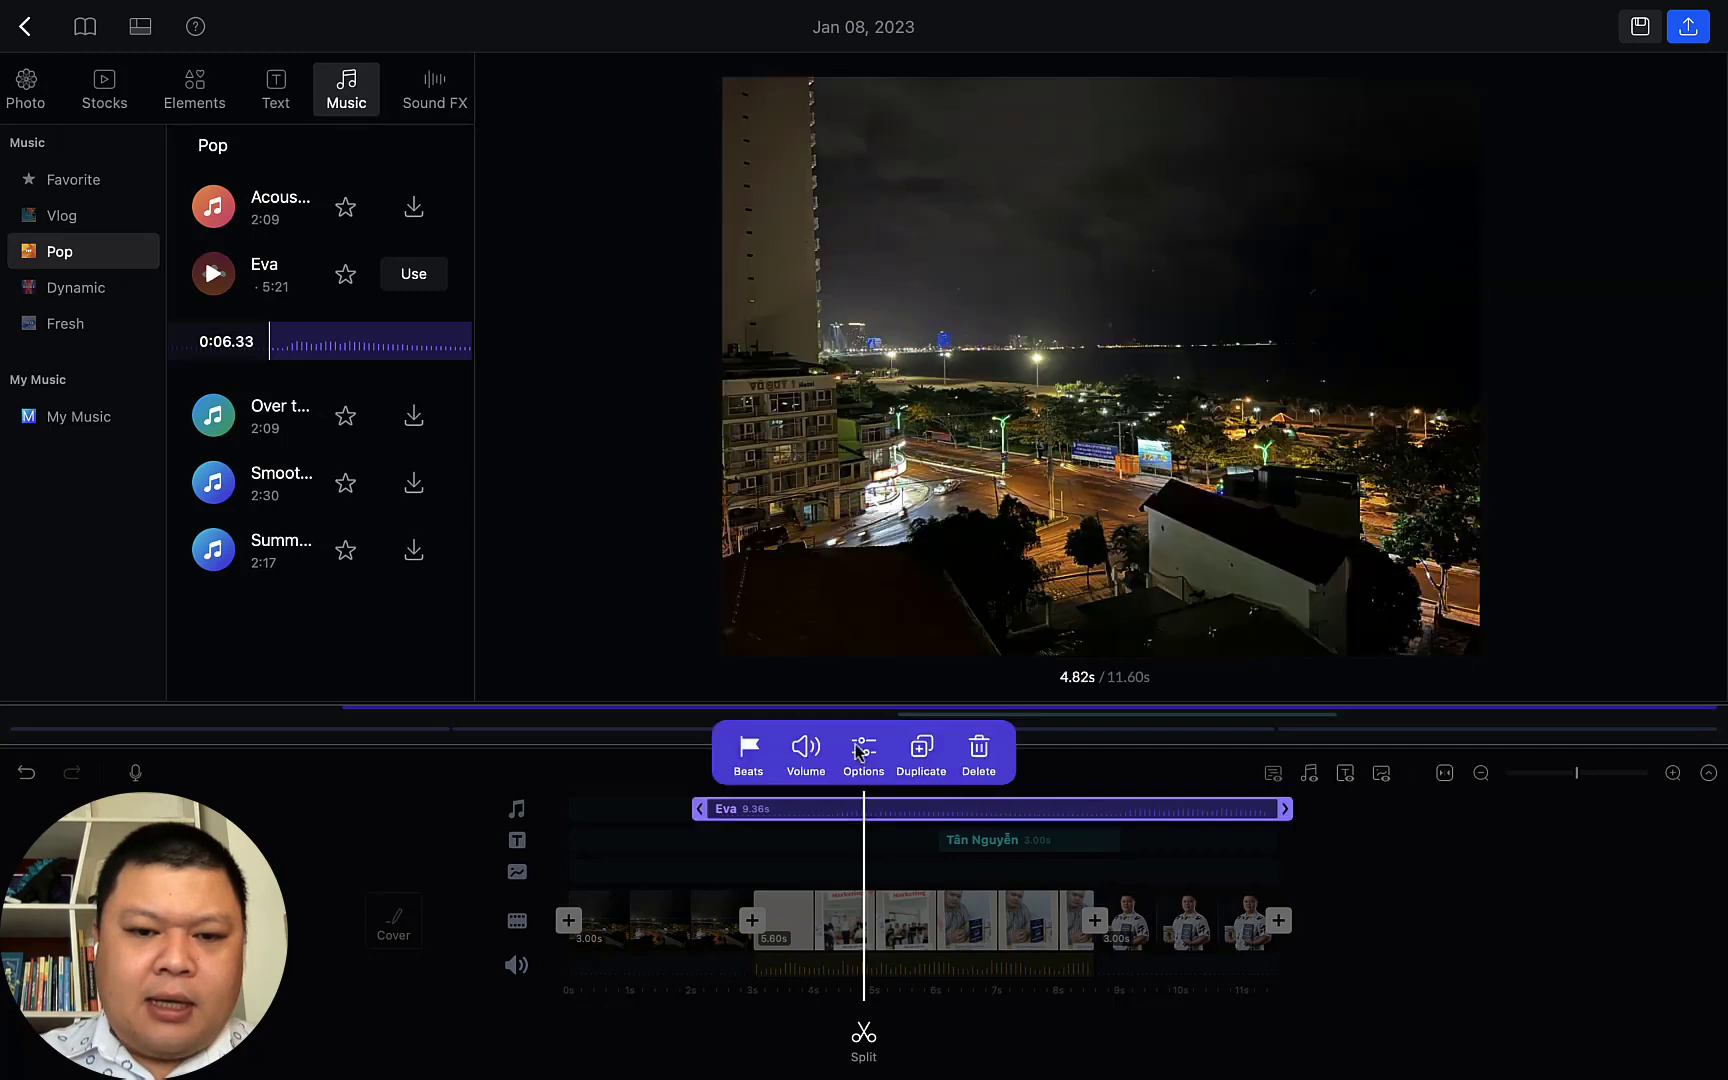
# Play the video to hear the Eva music under the clips
pyautogui.click(1412, 884)
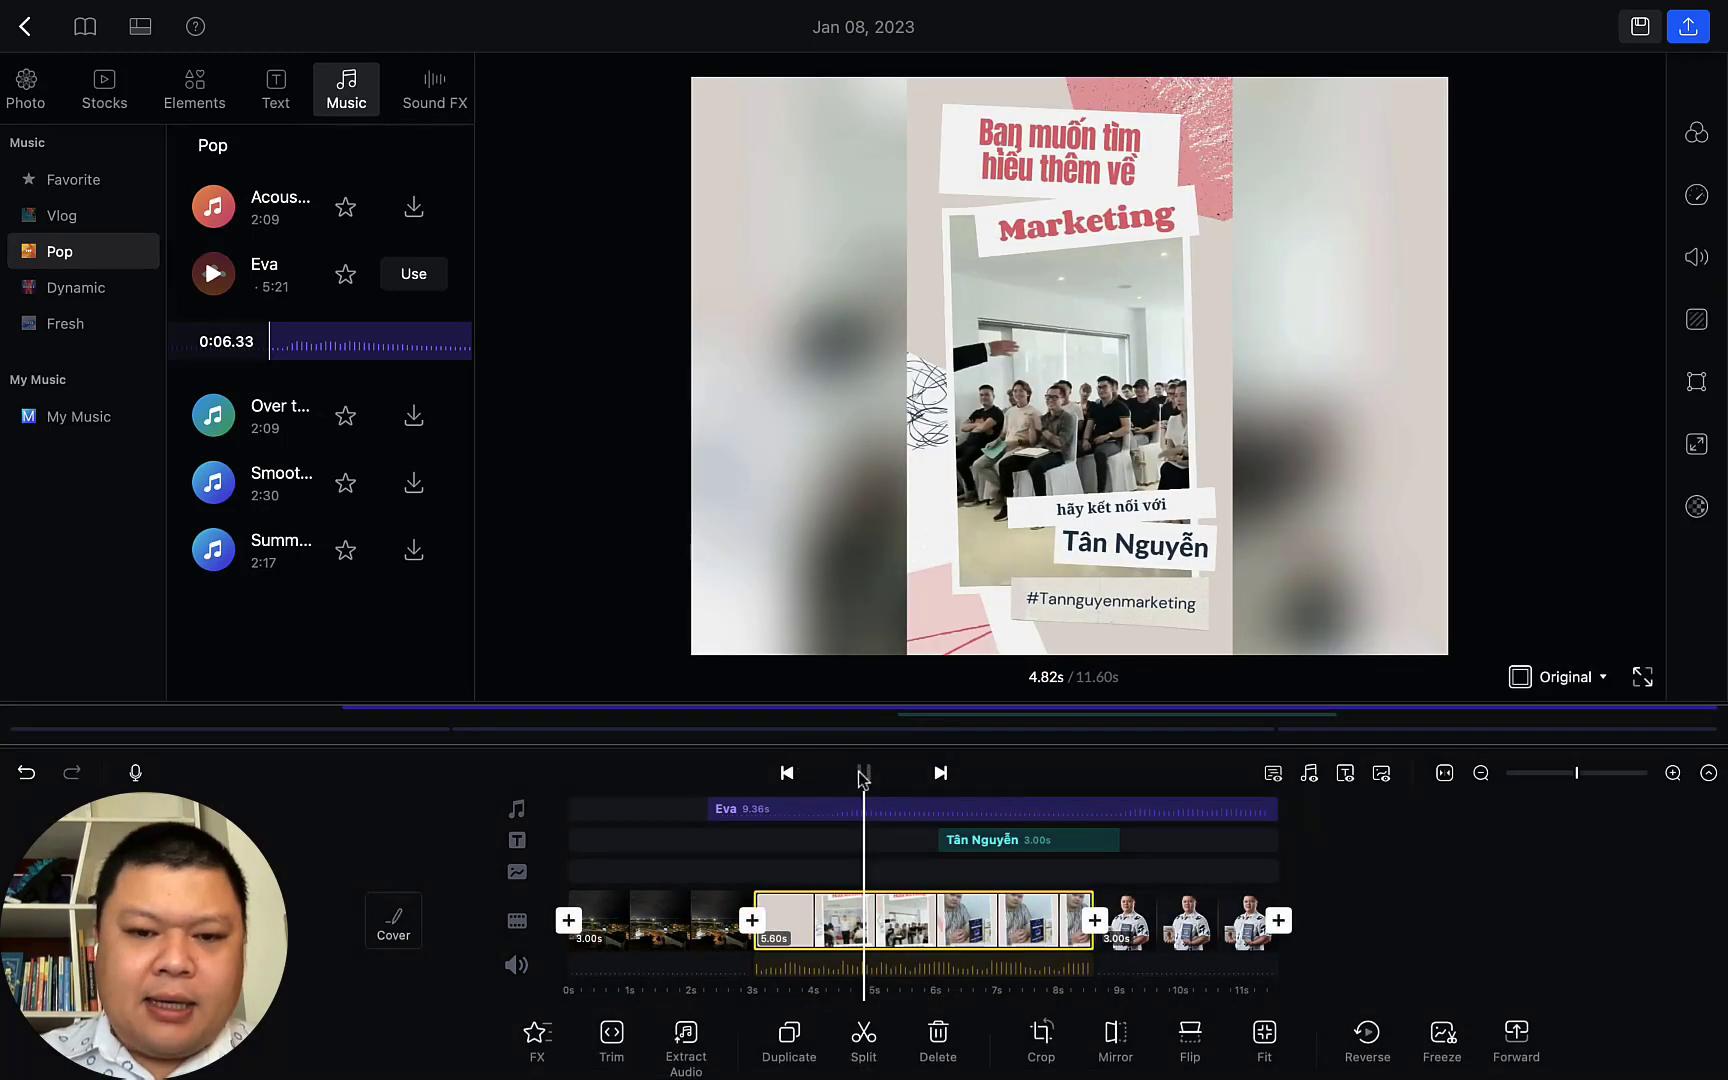
pyautogui.click(862, 775)
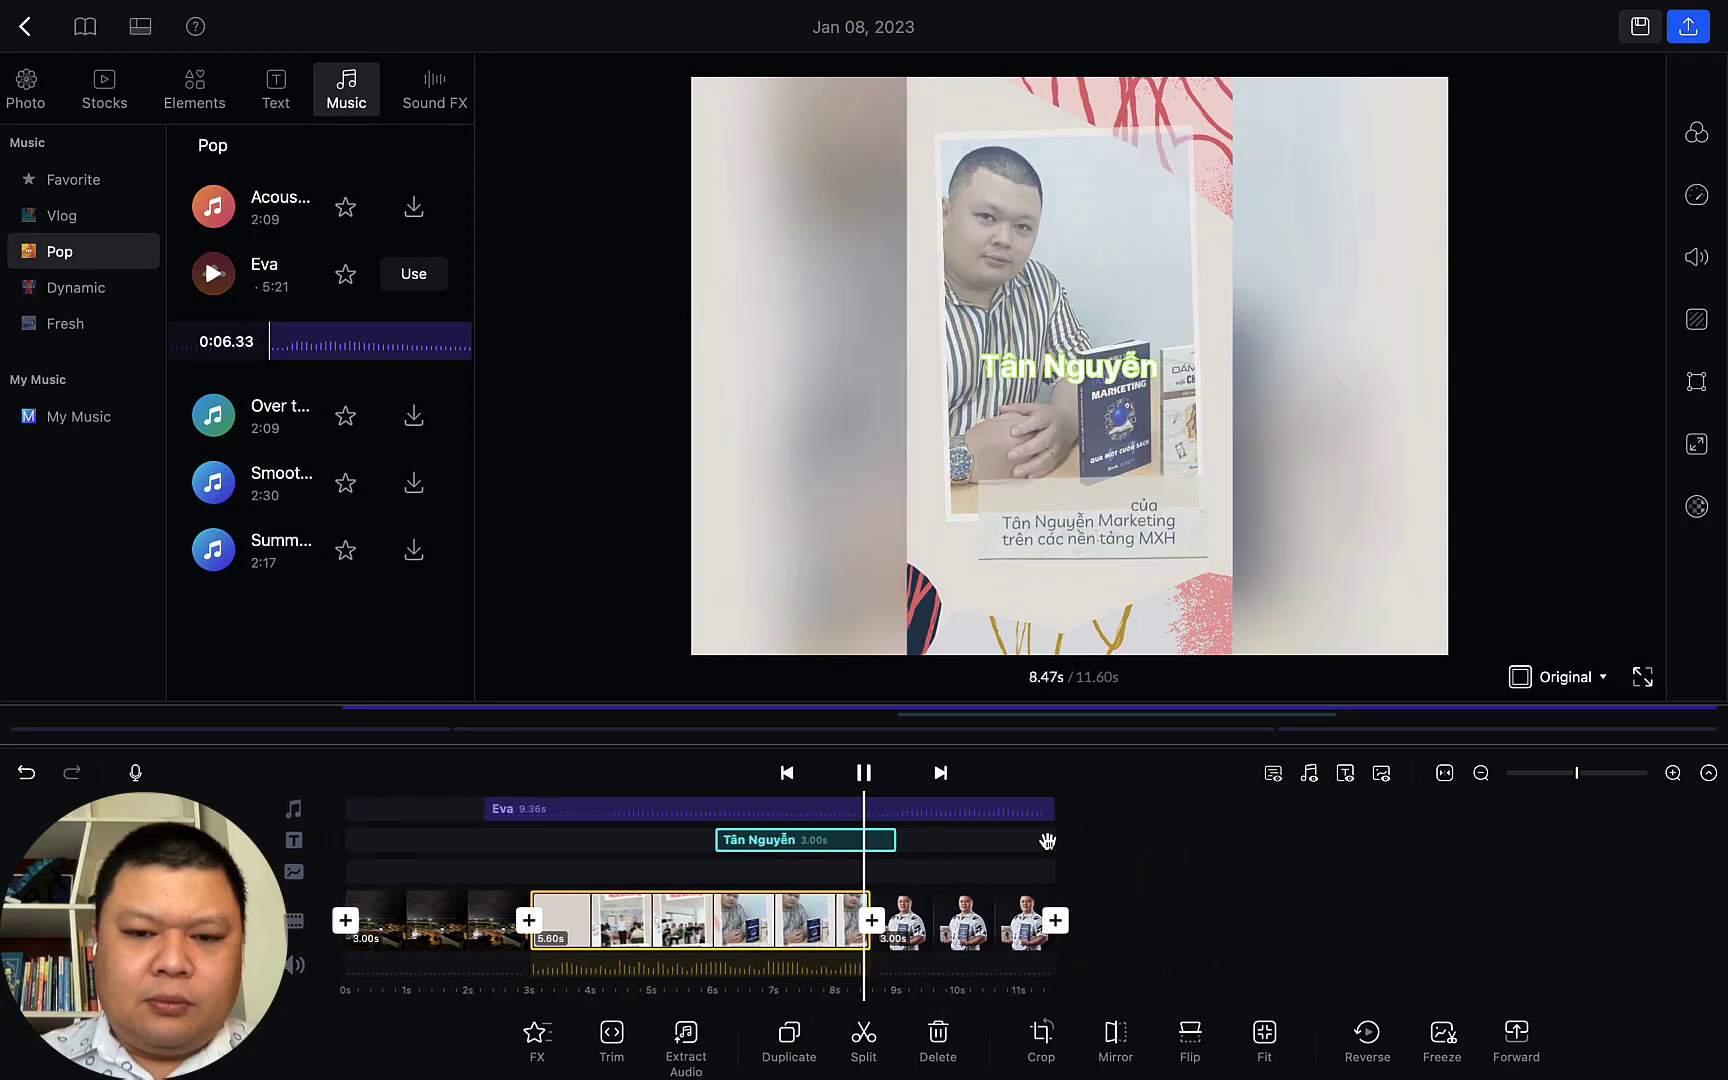
pyautogui.click(866, 776)
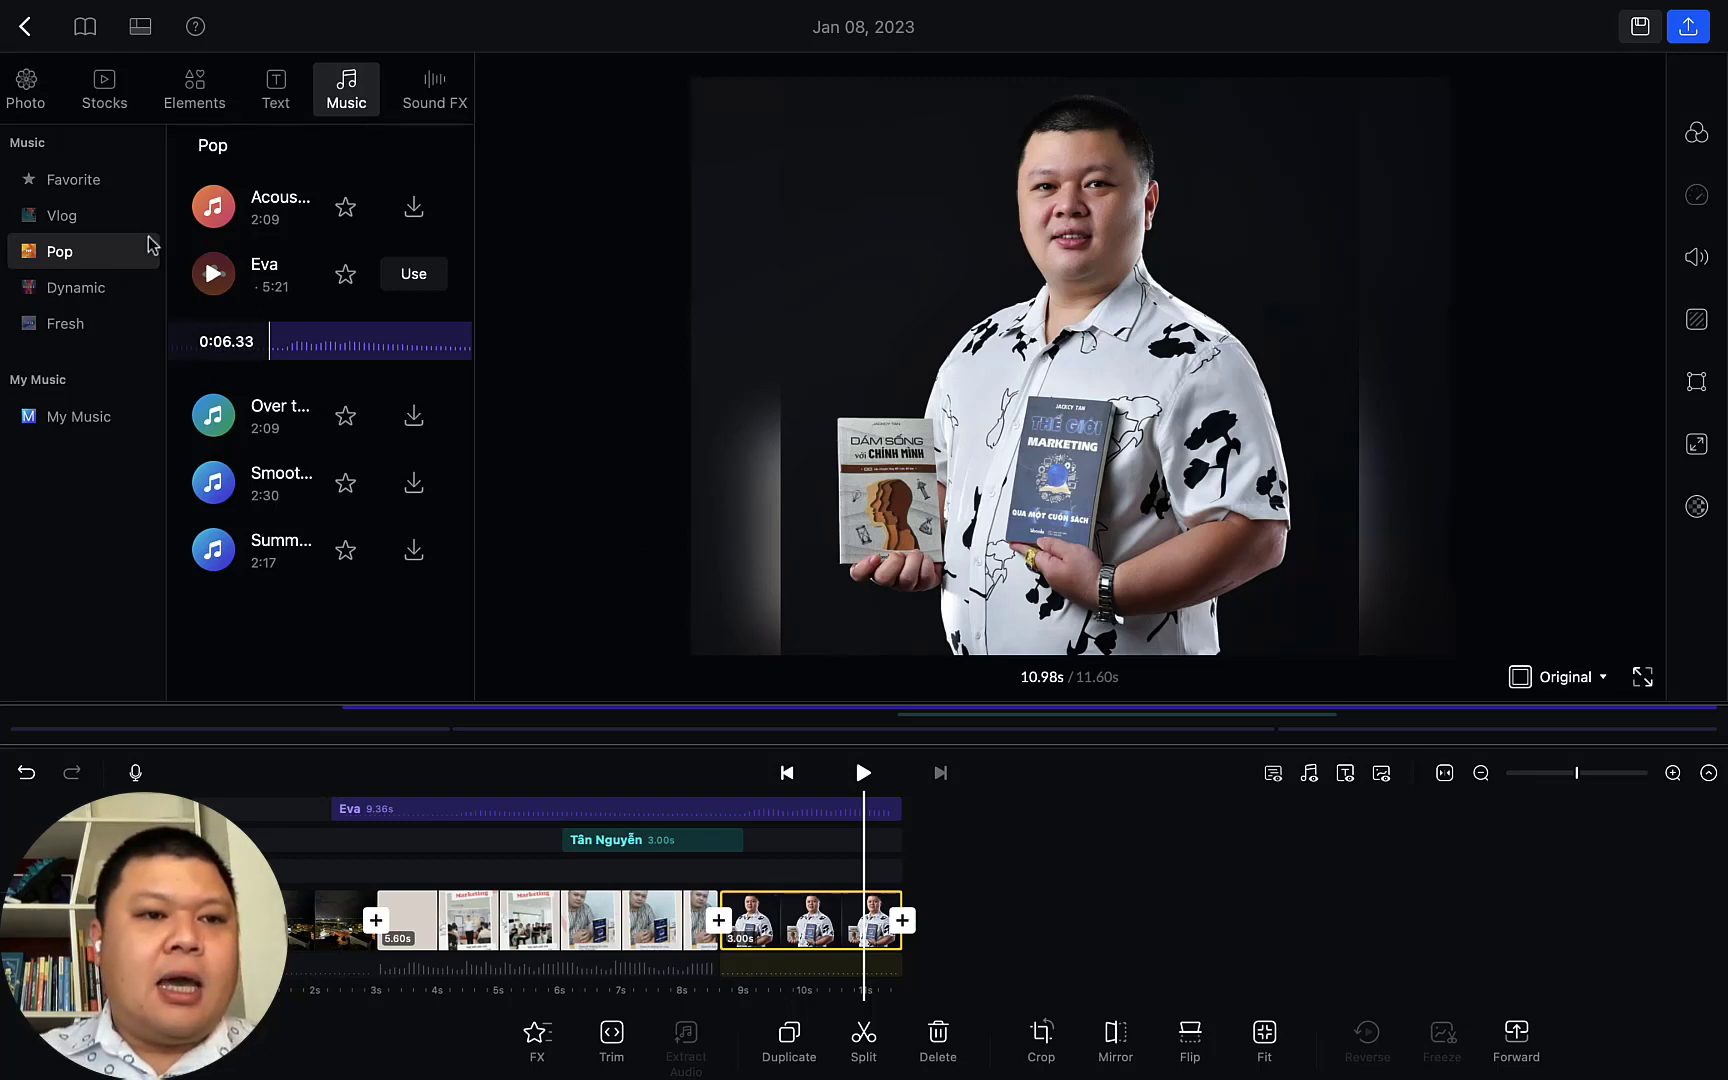
# Preview Sound FX Cartoon sounds, add the seventh and nudge it slightly earlier
pyautogui.click(78, 416)
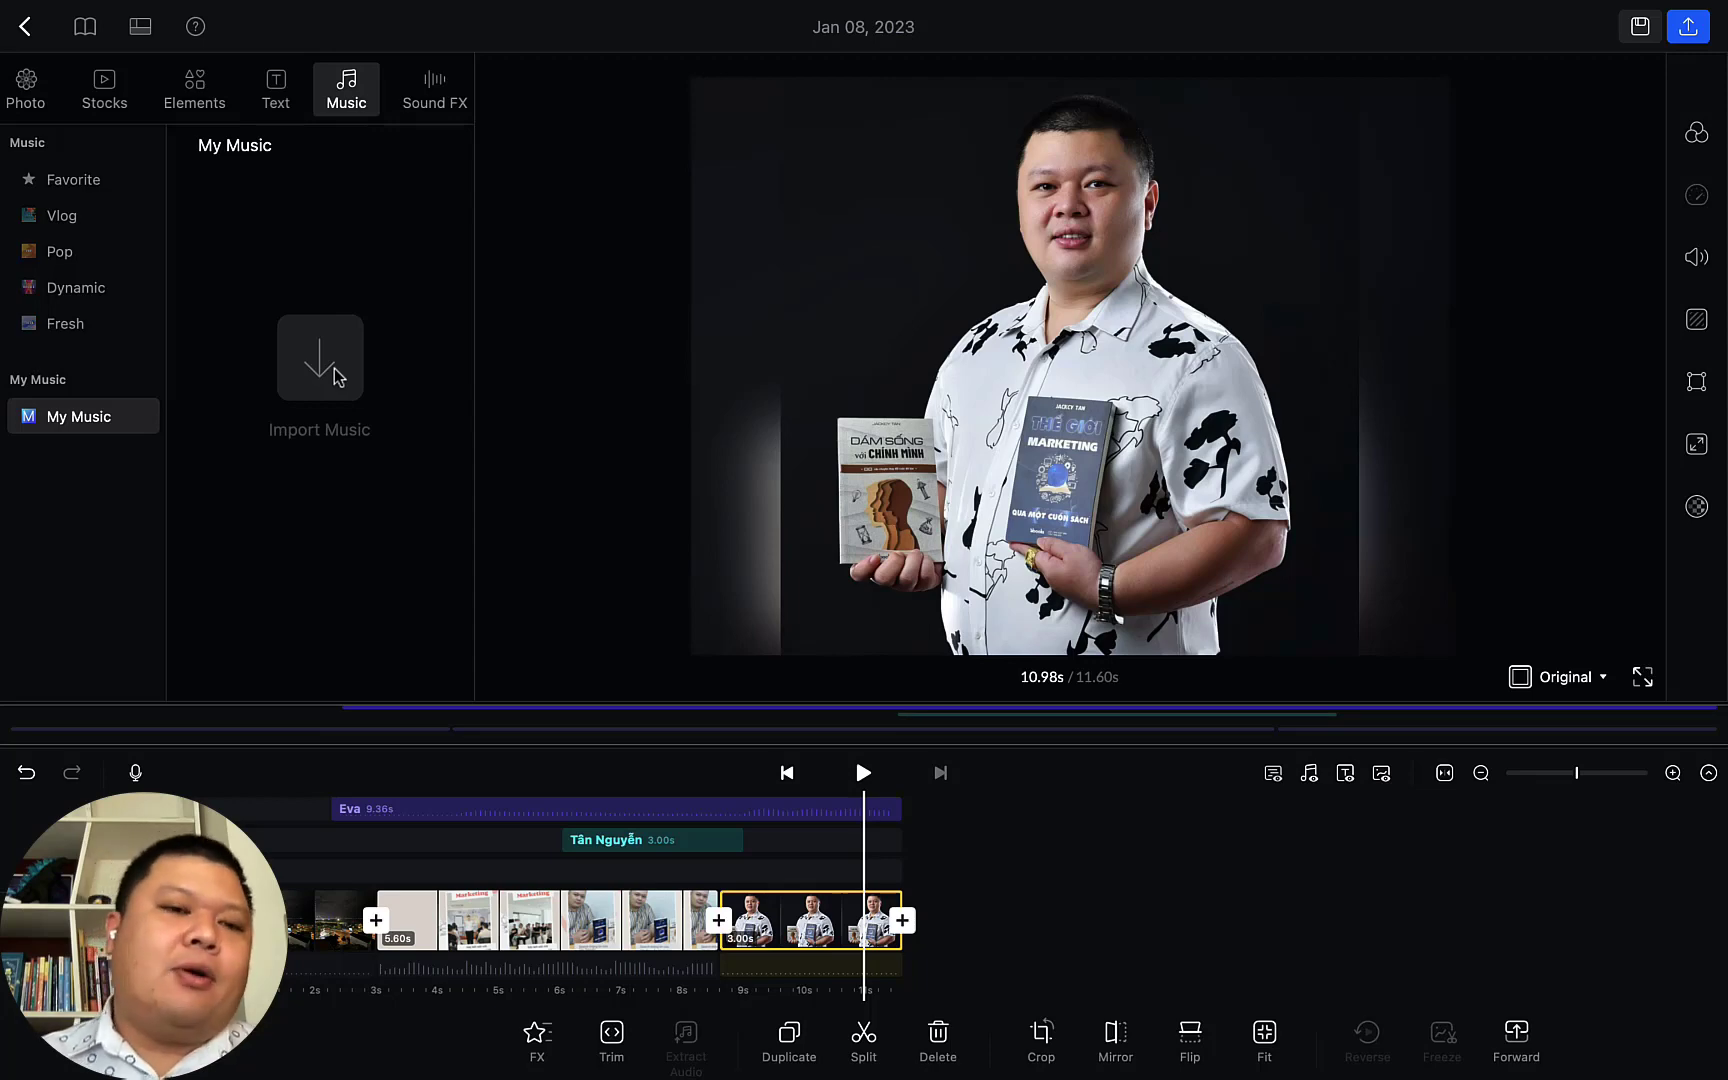
pyautogui.click(425, 113)
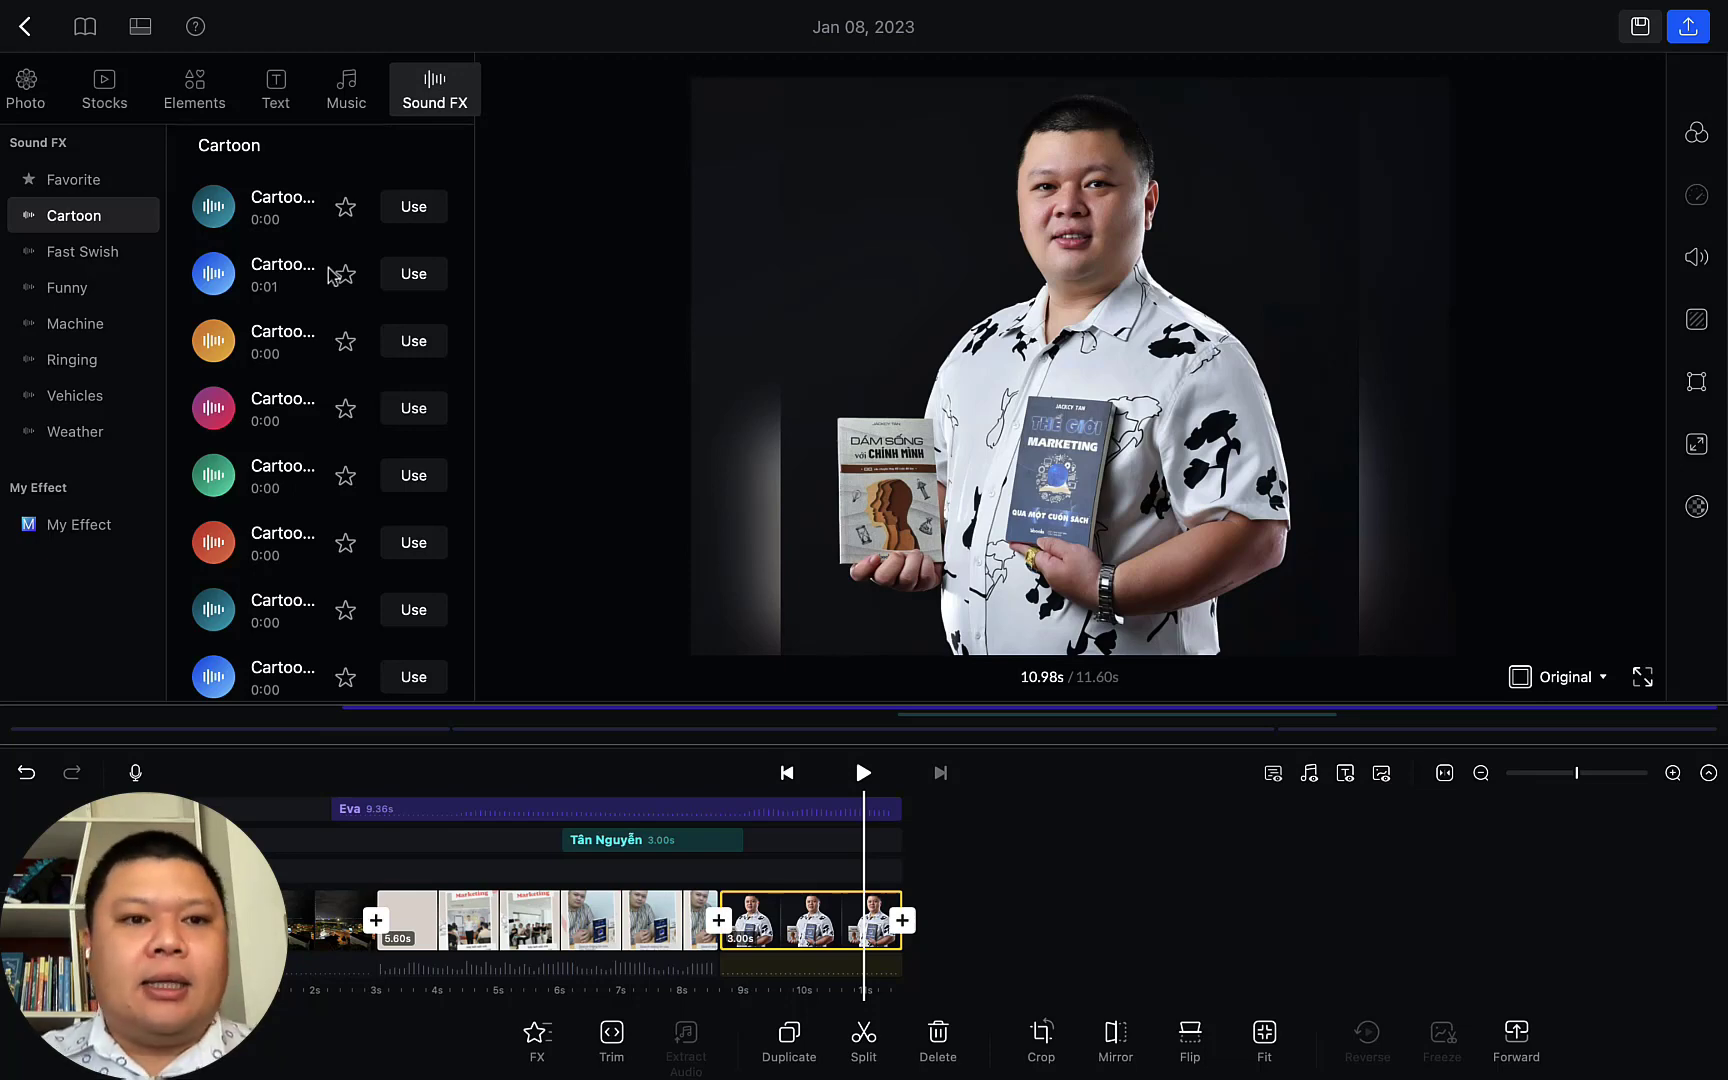
pyautogui.click(290, 418)
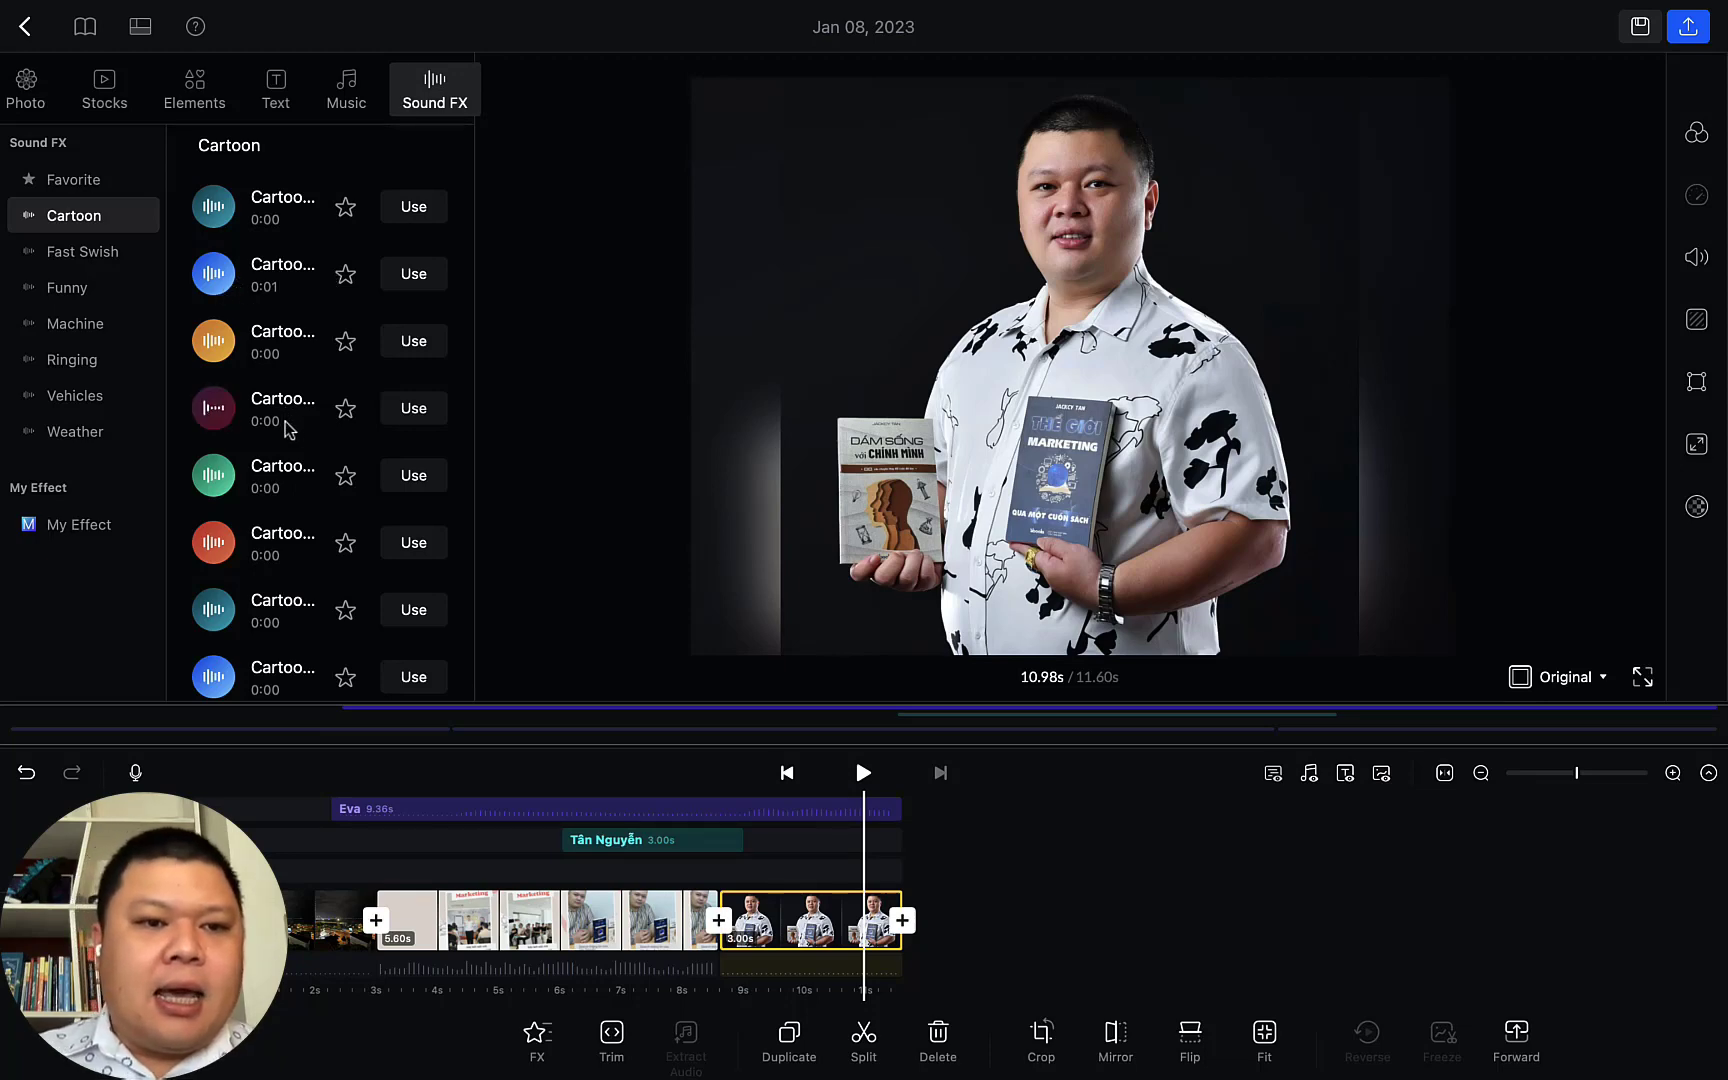
pyautogui.click(292, 488)
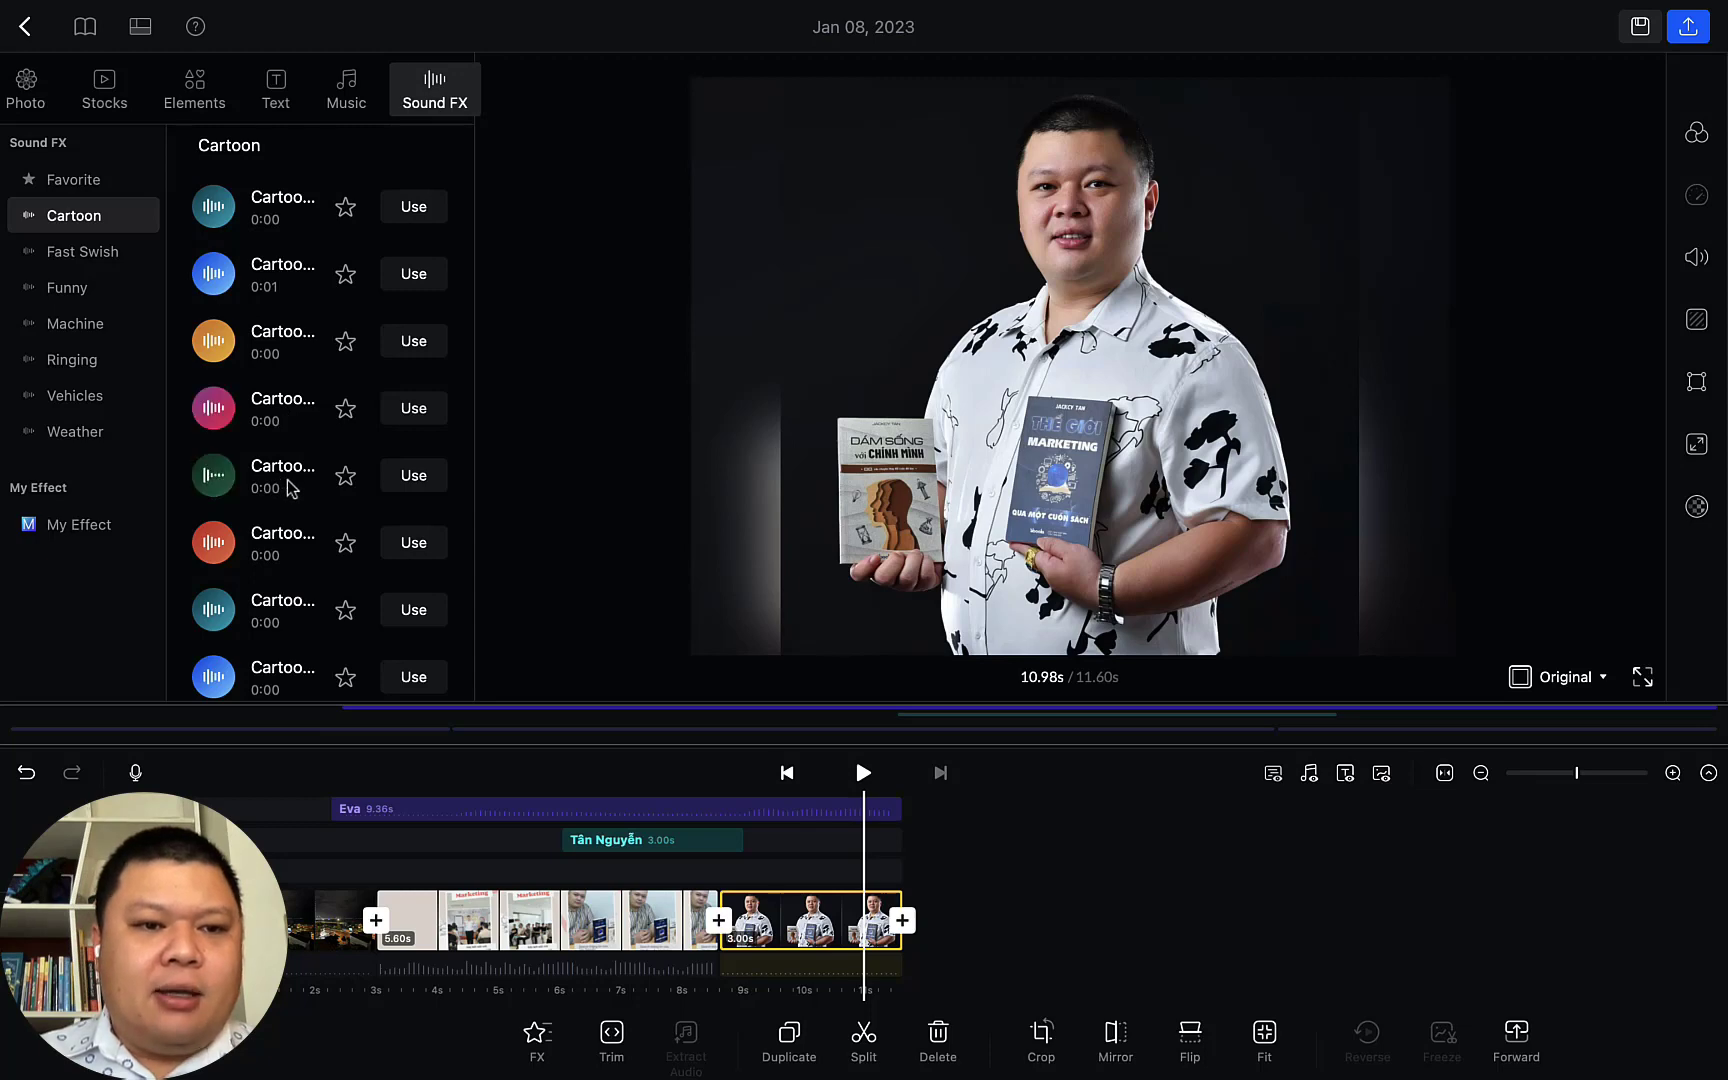
pyautogui.click(280, 544)
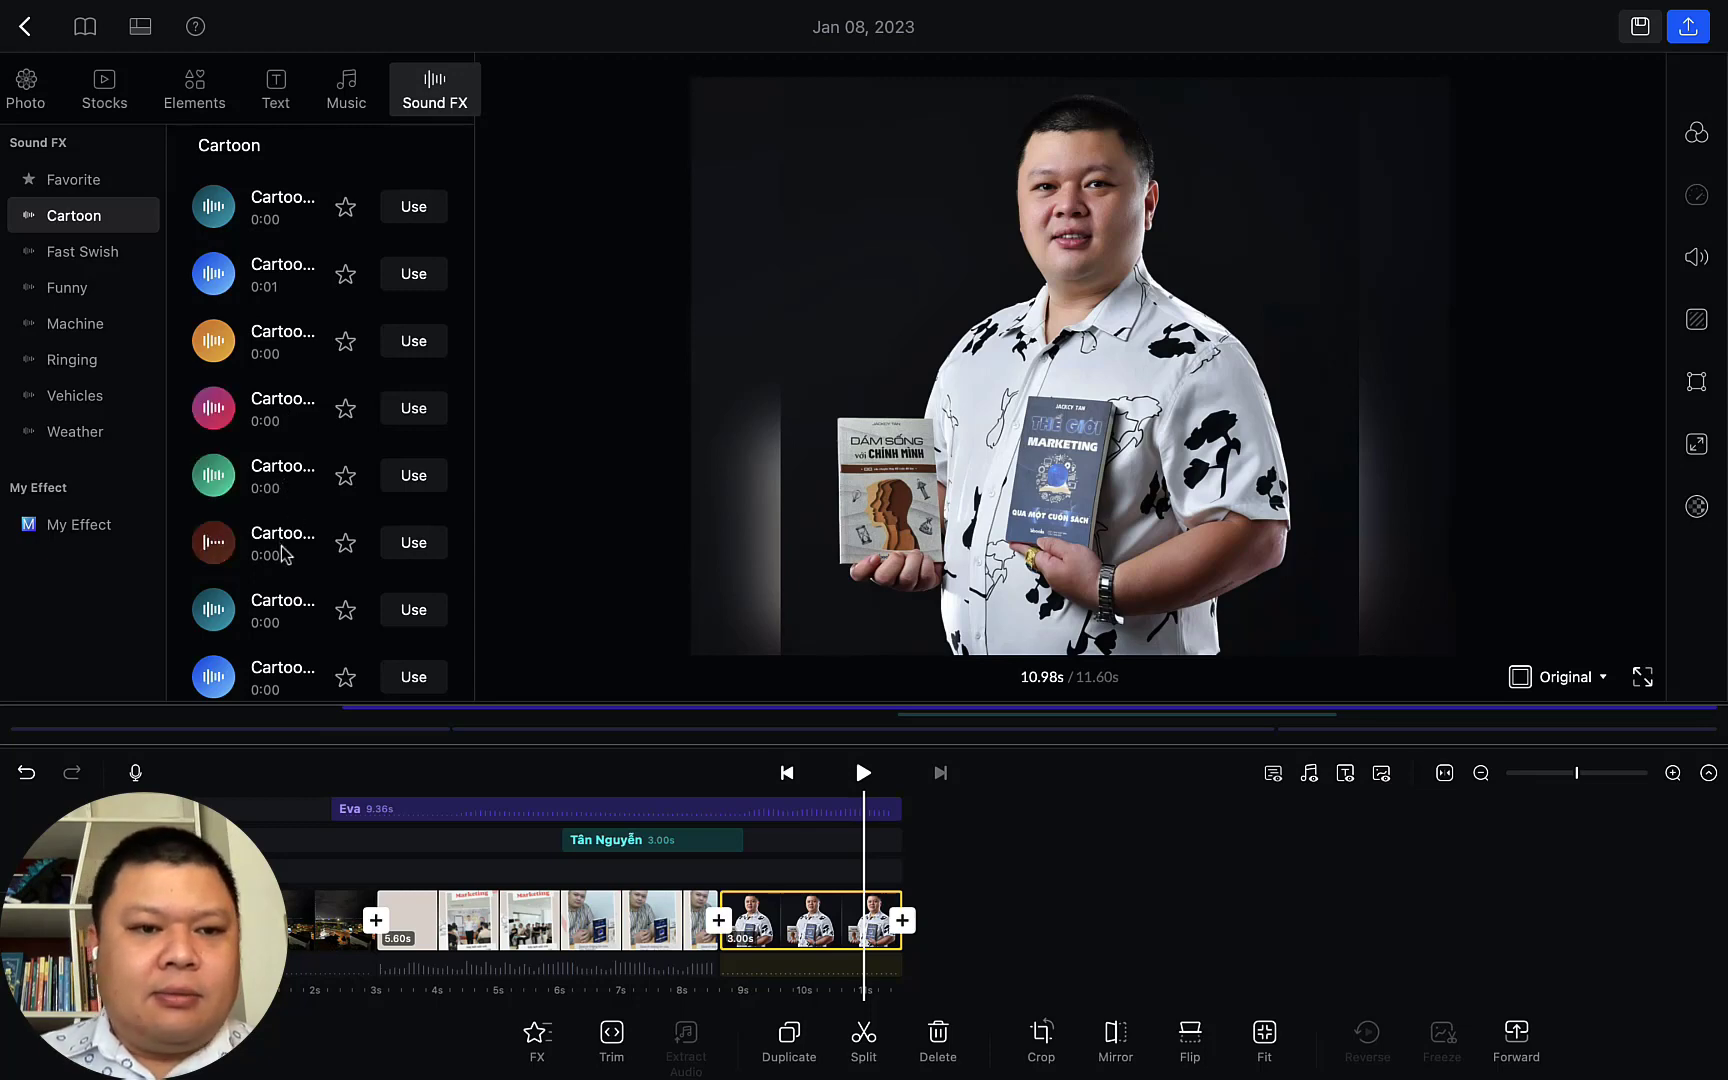
pyautogui.click(288, 618)
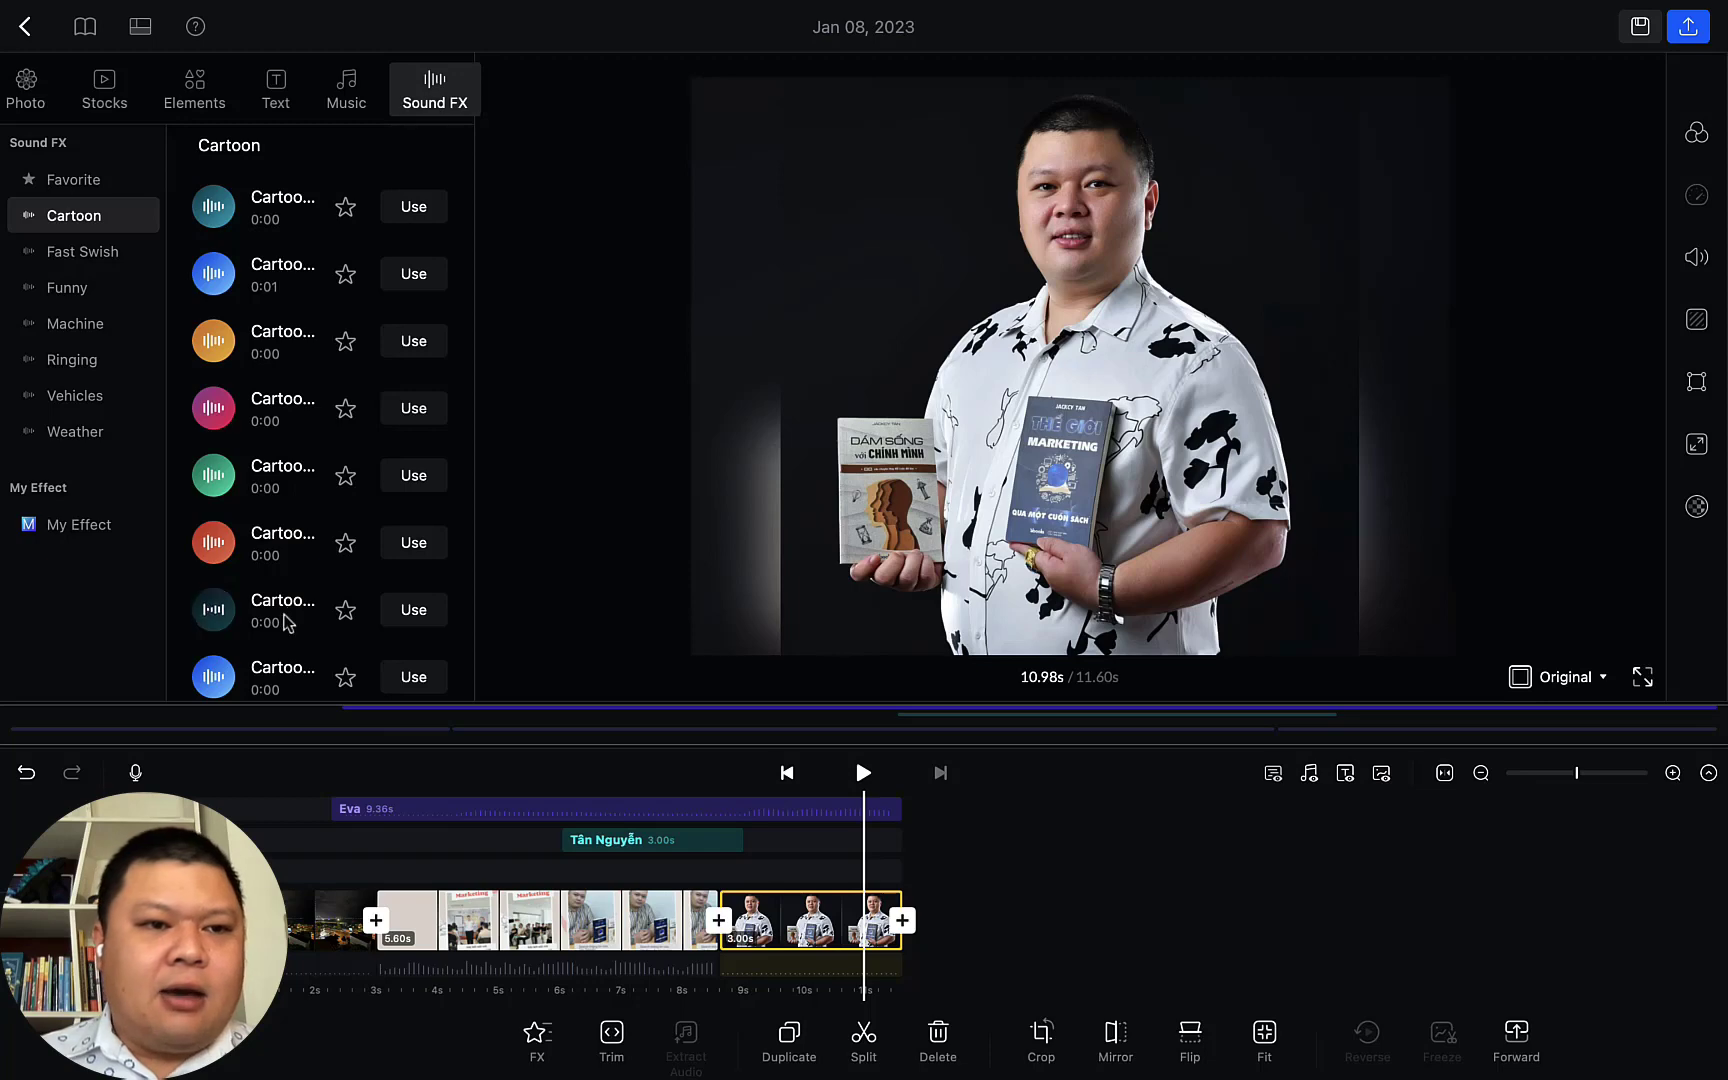
pyautogui.click(414, 609)
pyautogui.moveTo(893, 790); pyautogui.dragTo(838, 796)
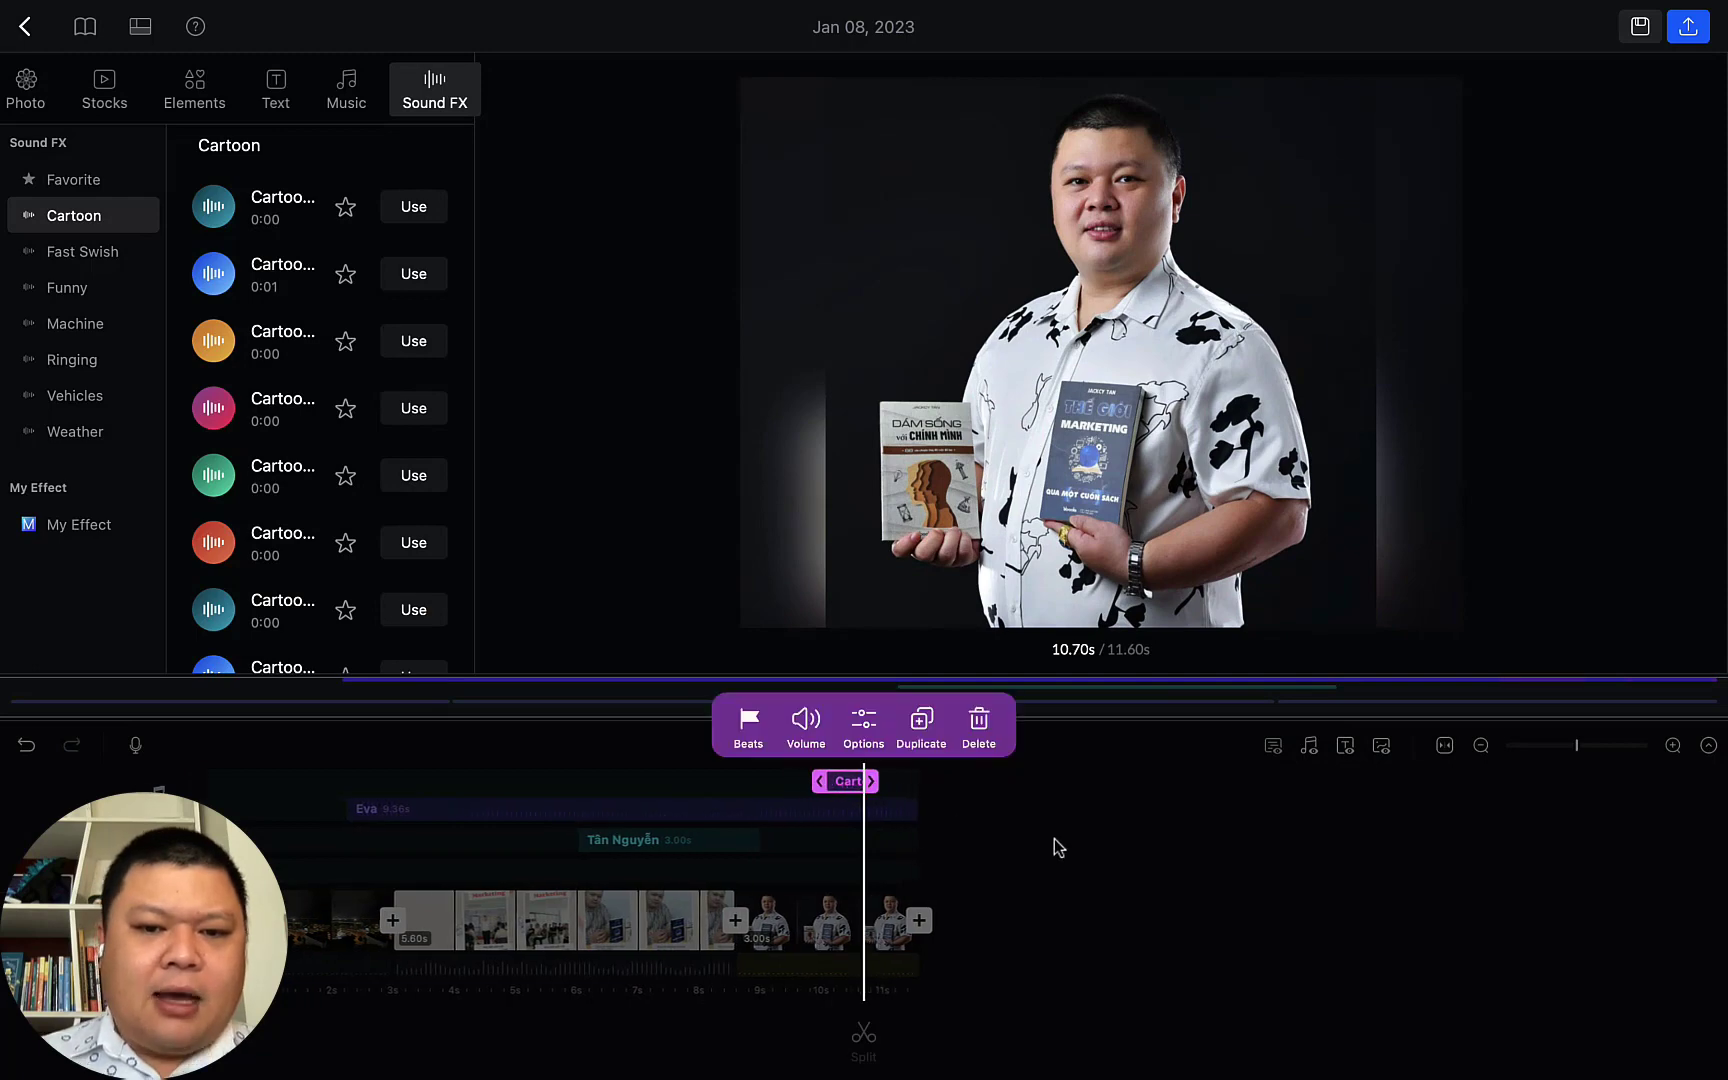
pyautogui.click(1096, 842)
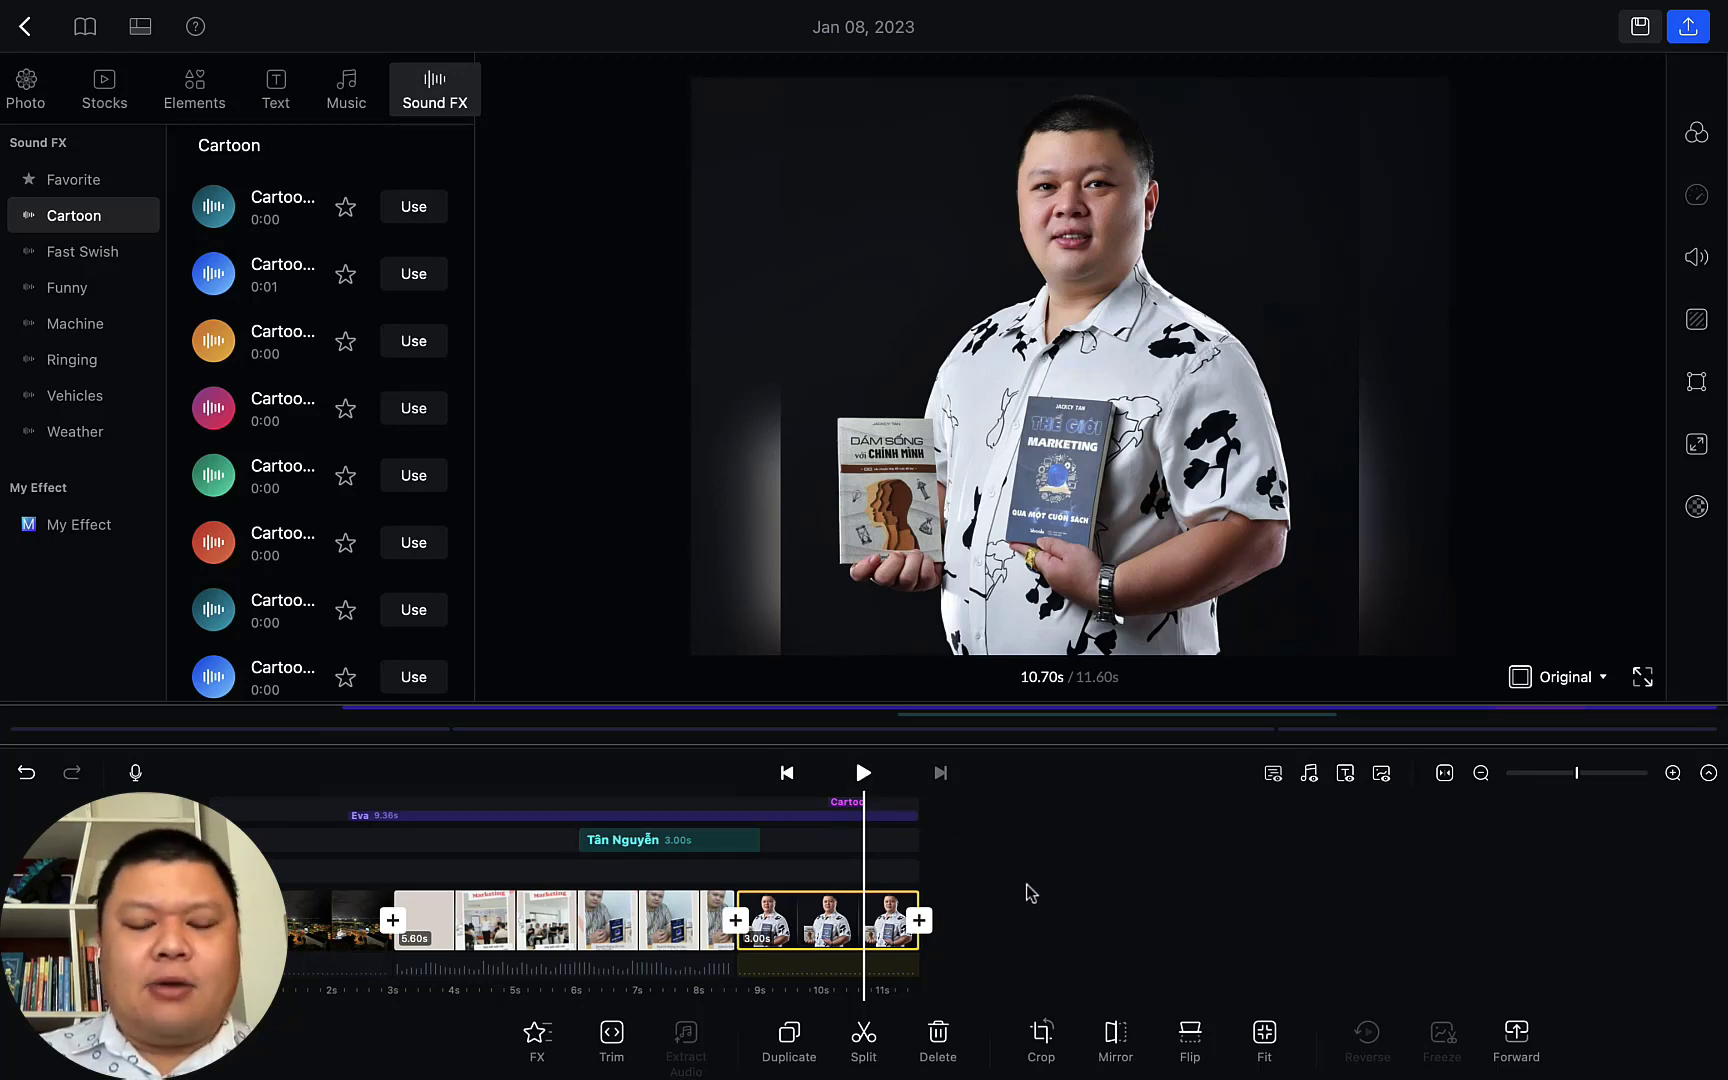
pyautogui.hscroll(3, 808, 938)
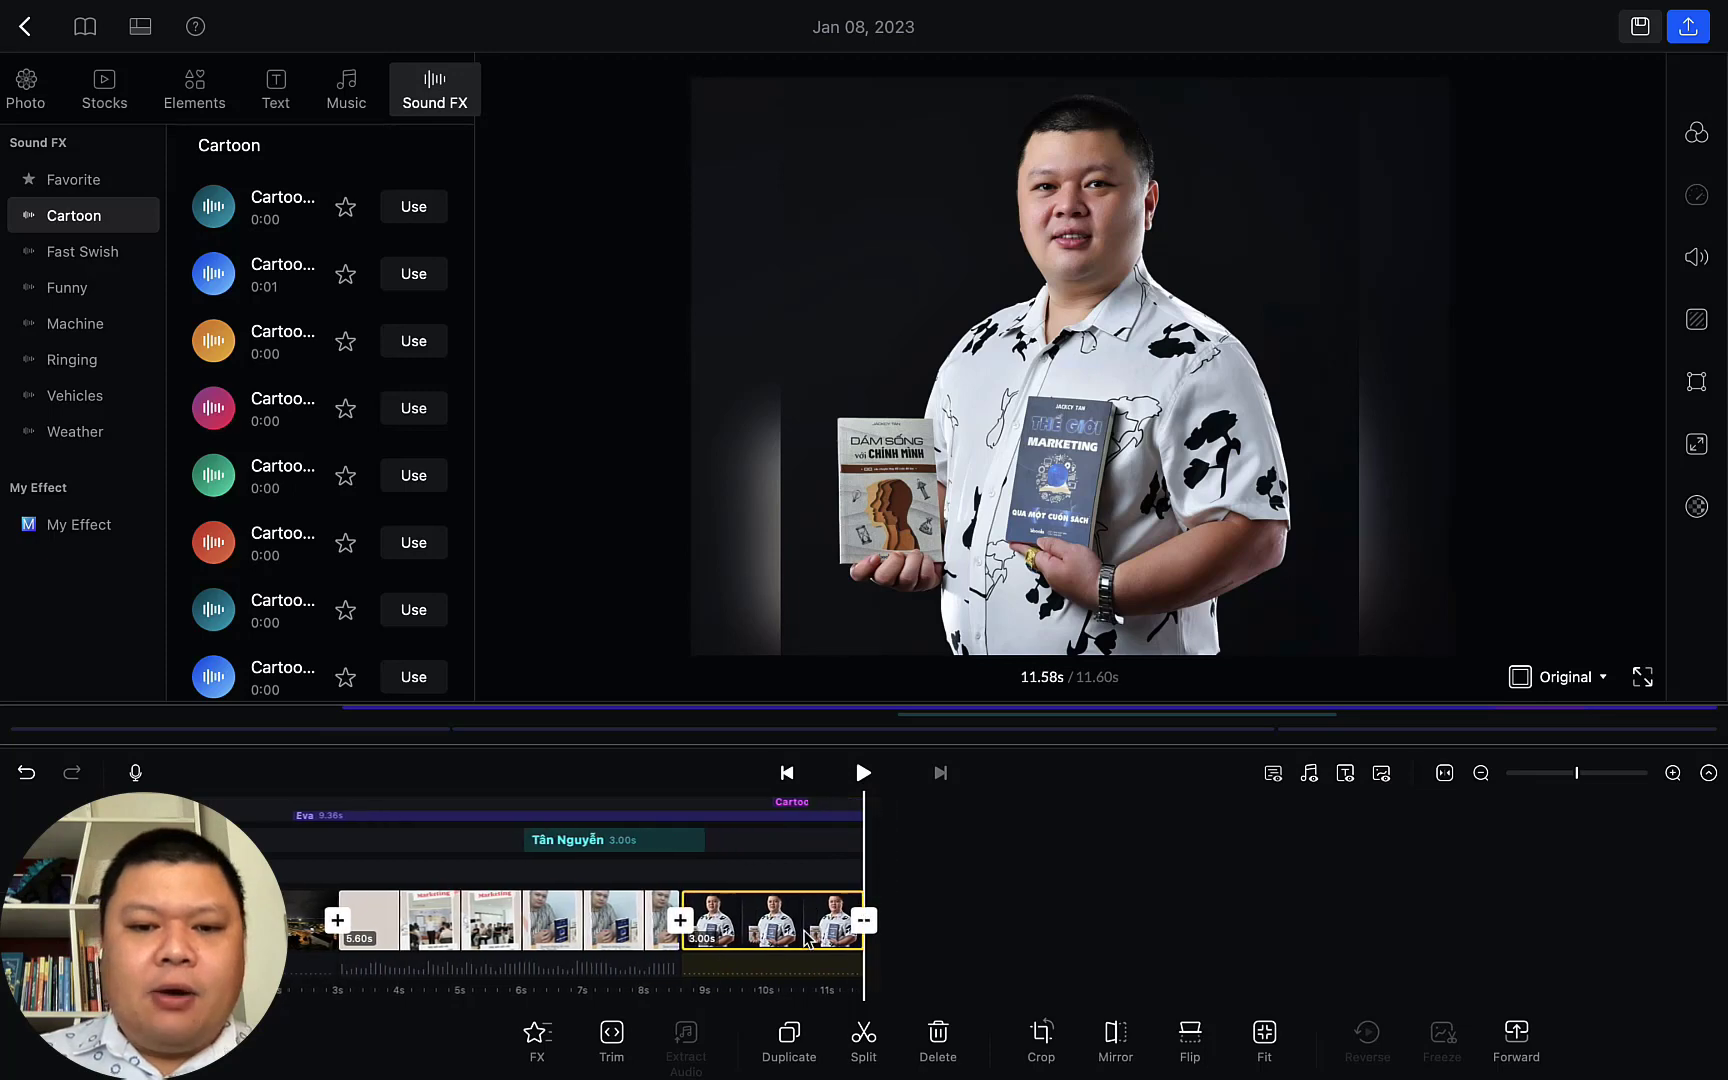
pyautogui.hscroll(-4, 808, 938)
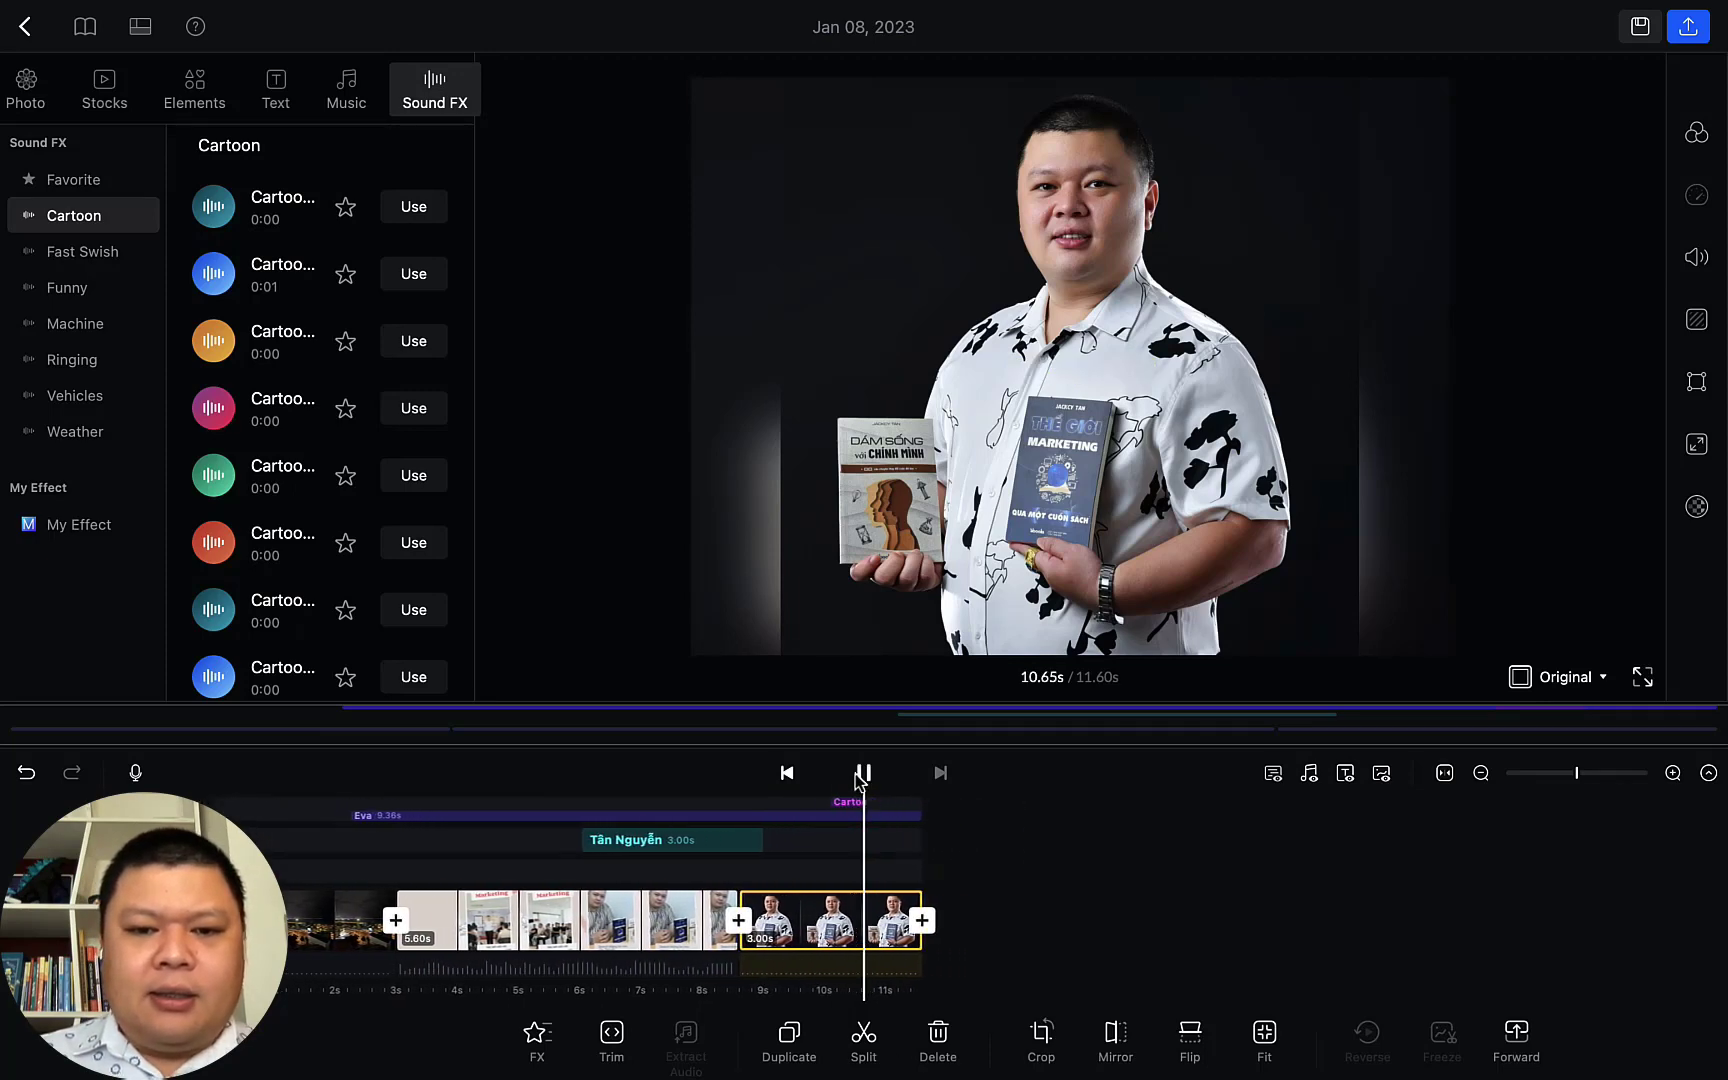
pyautogui.click(858, 775)
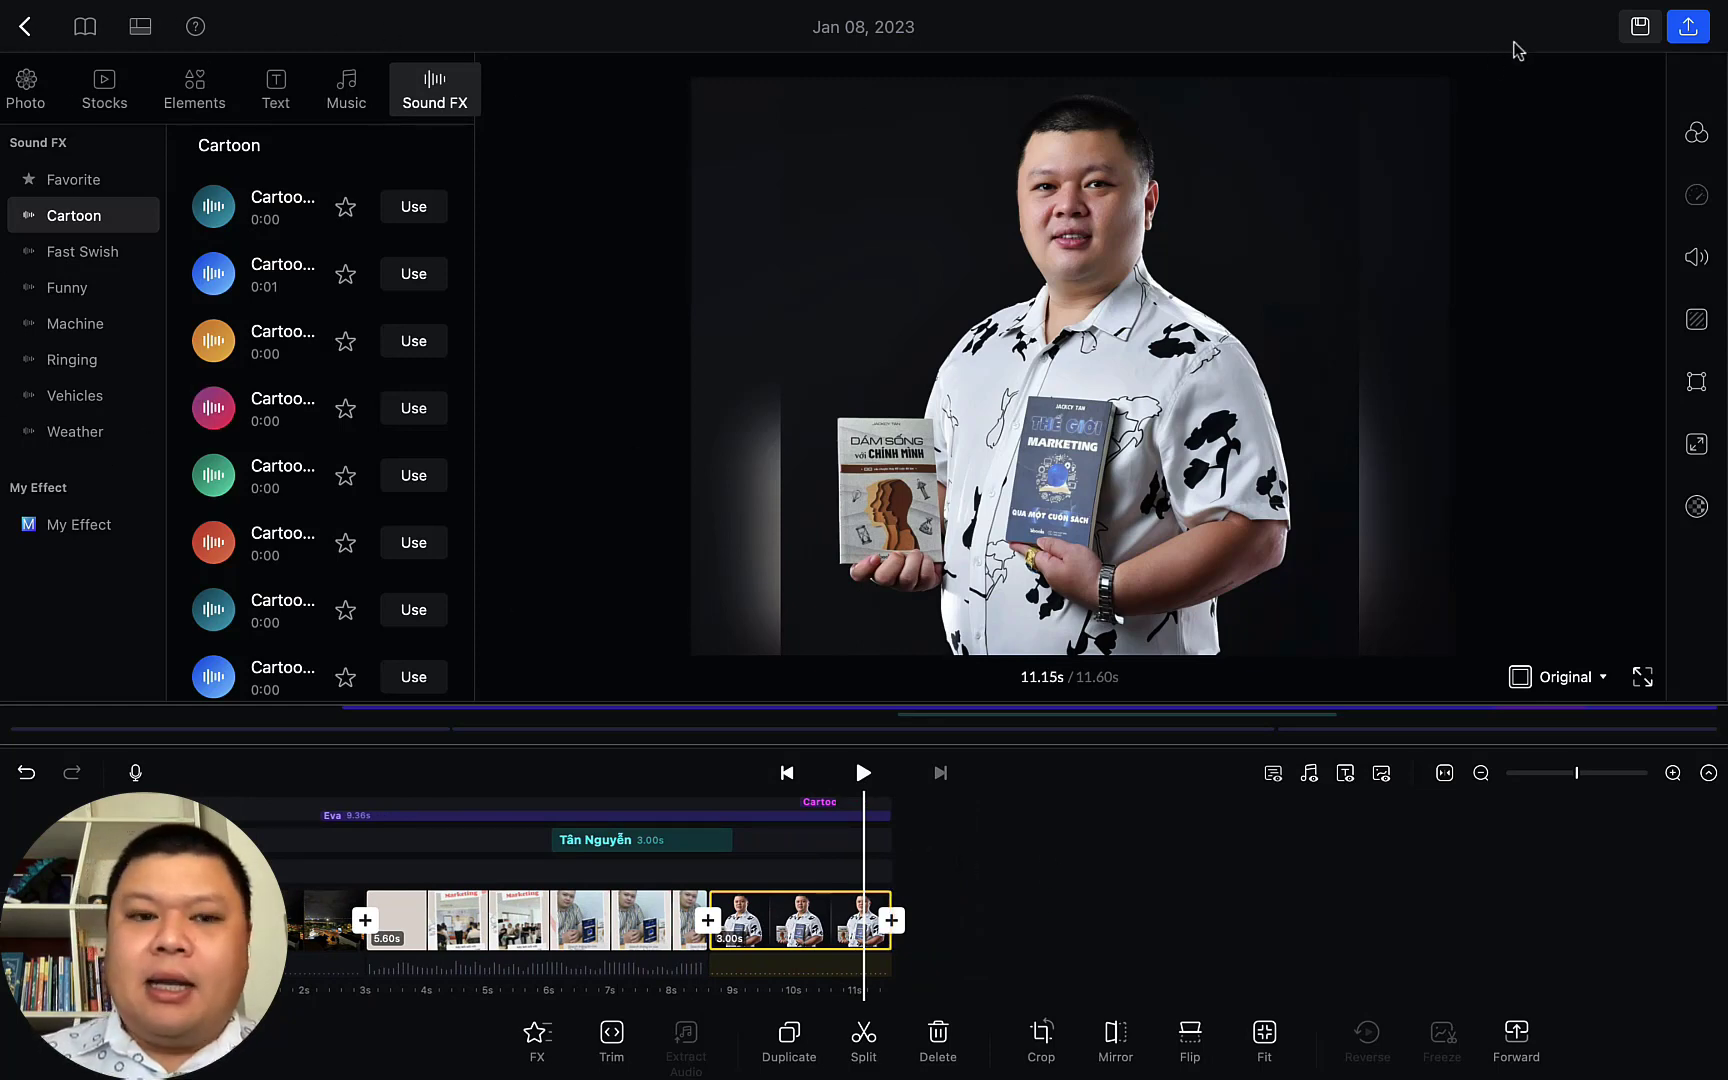
pyautogui.hscroll(-5, 1318, 811)
pyautogui.hscroll(-8, 1318, 811)
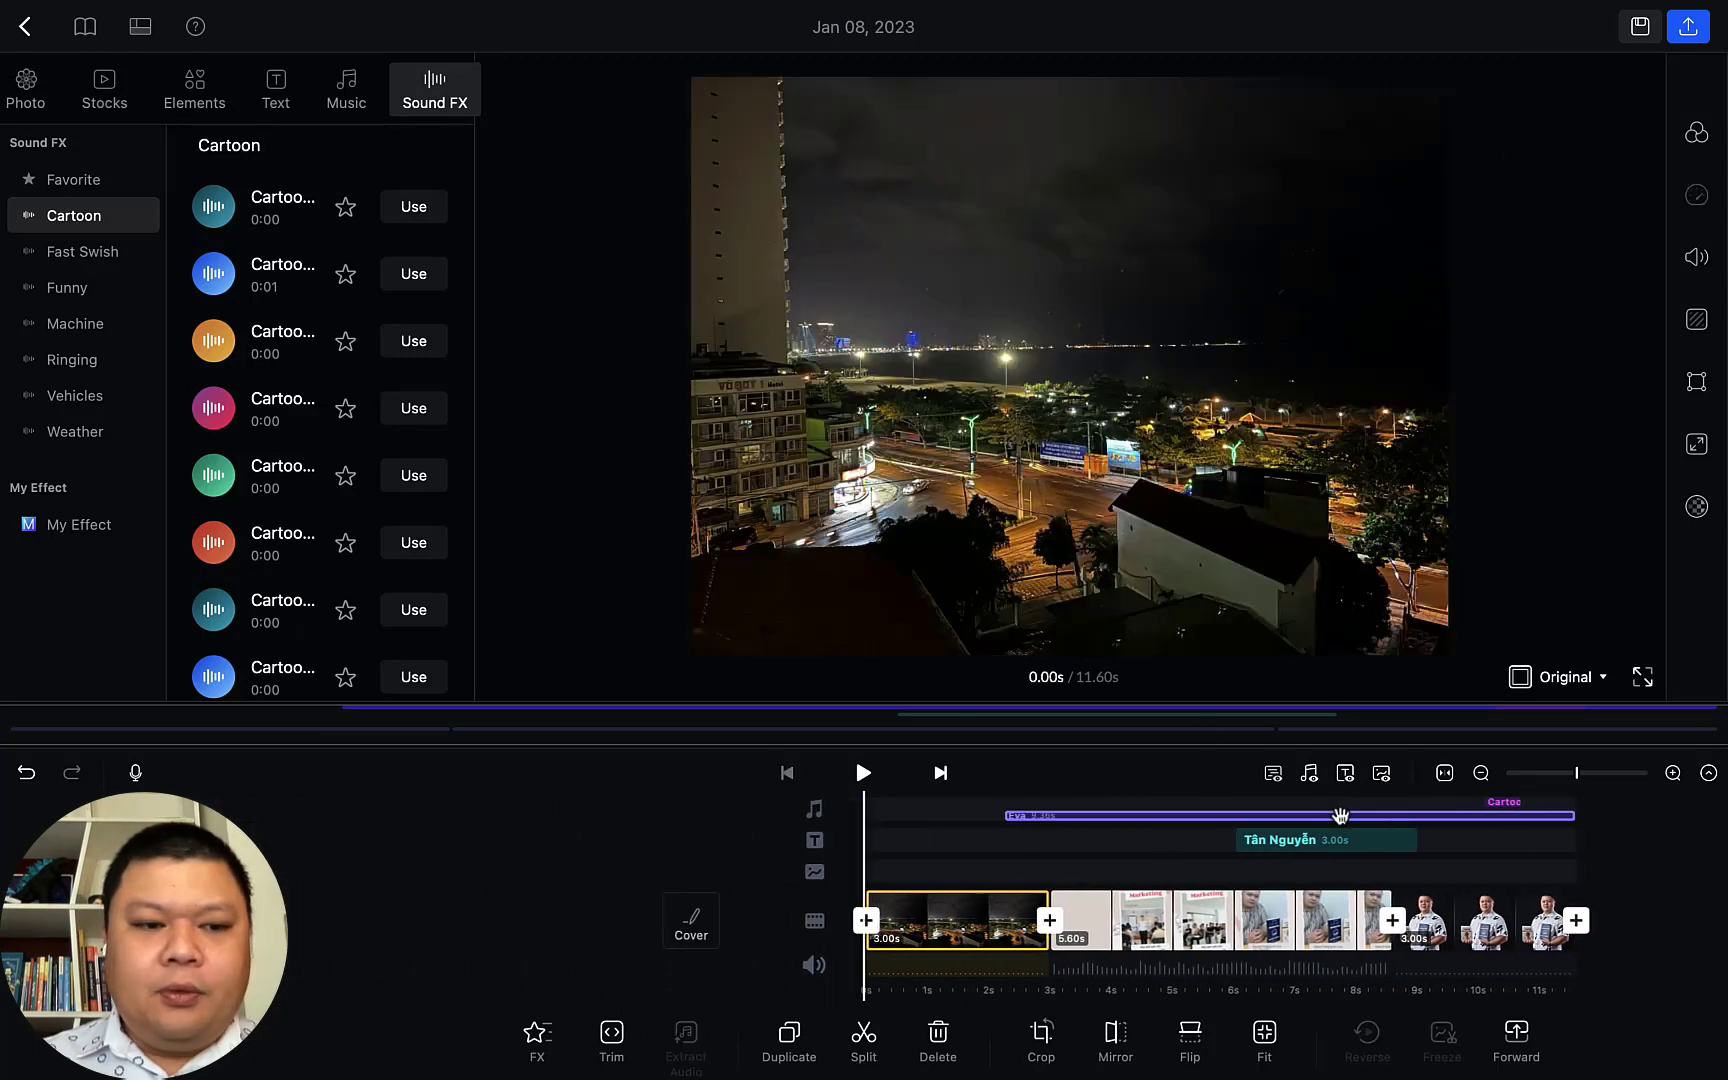
# Try Aesthetic filters A1–A5 at intensity 71 on the night photo, then reset to Original
pyautogui.click(1697, 133)
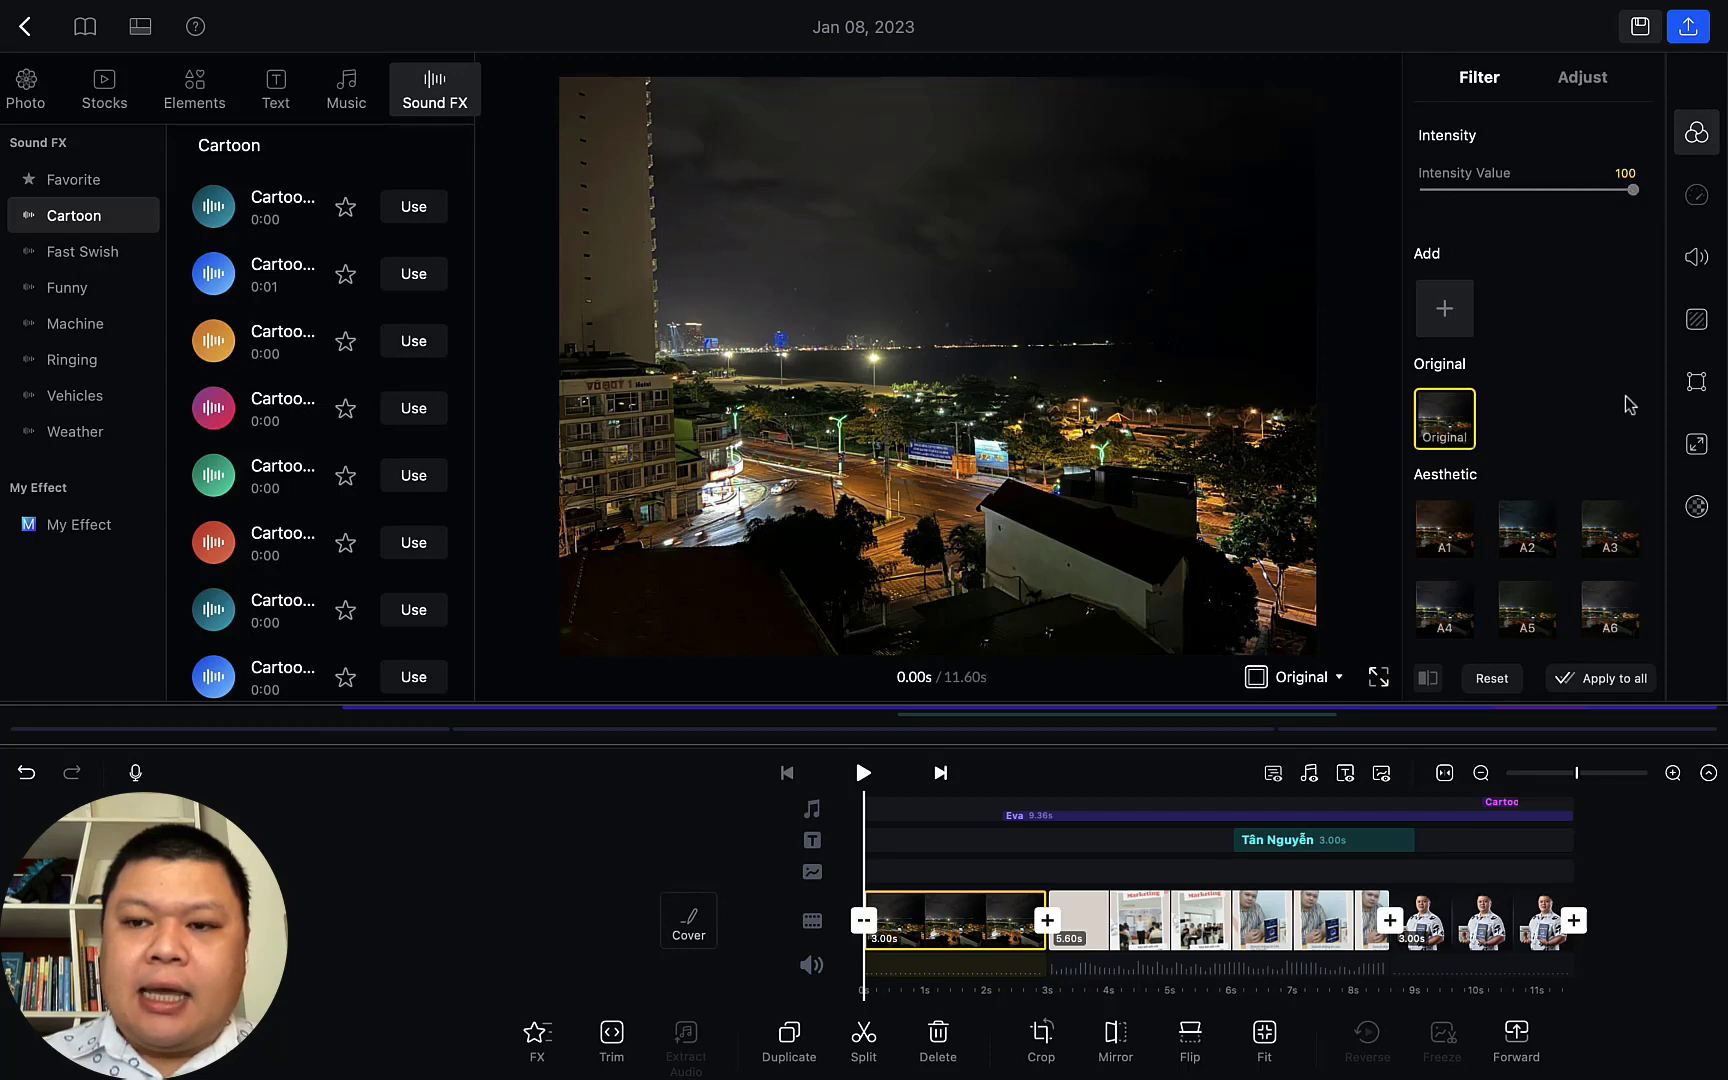
pyautogui.scroll(-1, 1600, 388)
pyautogui.click(1447, 492)
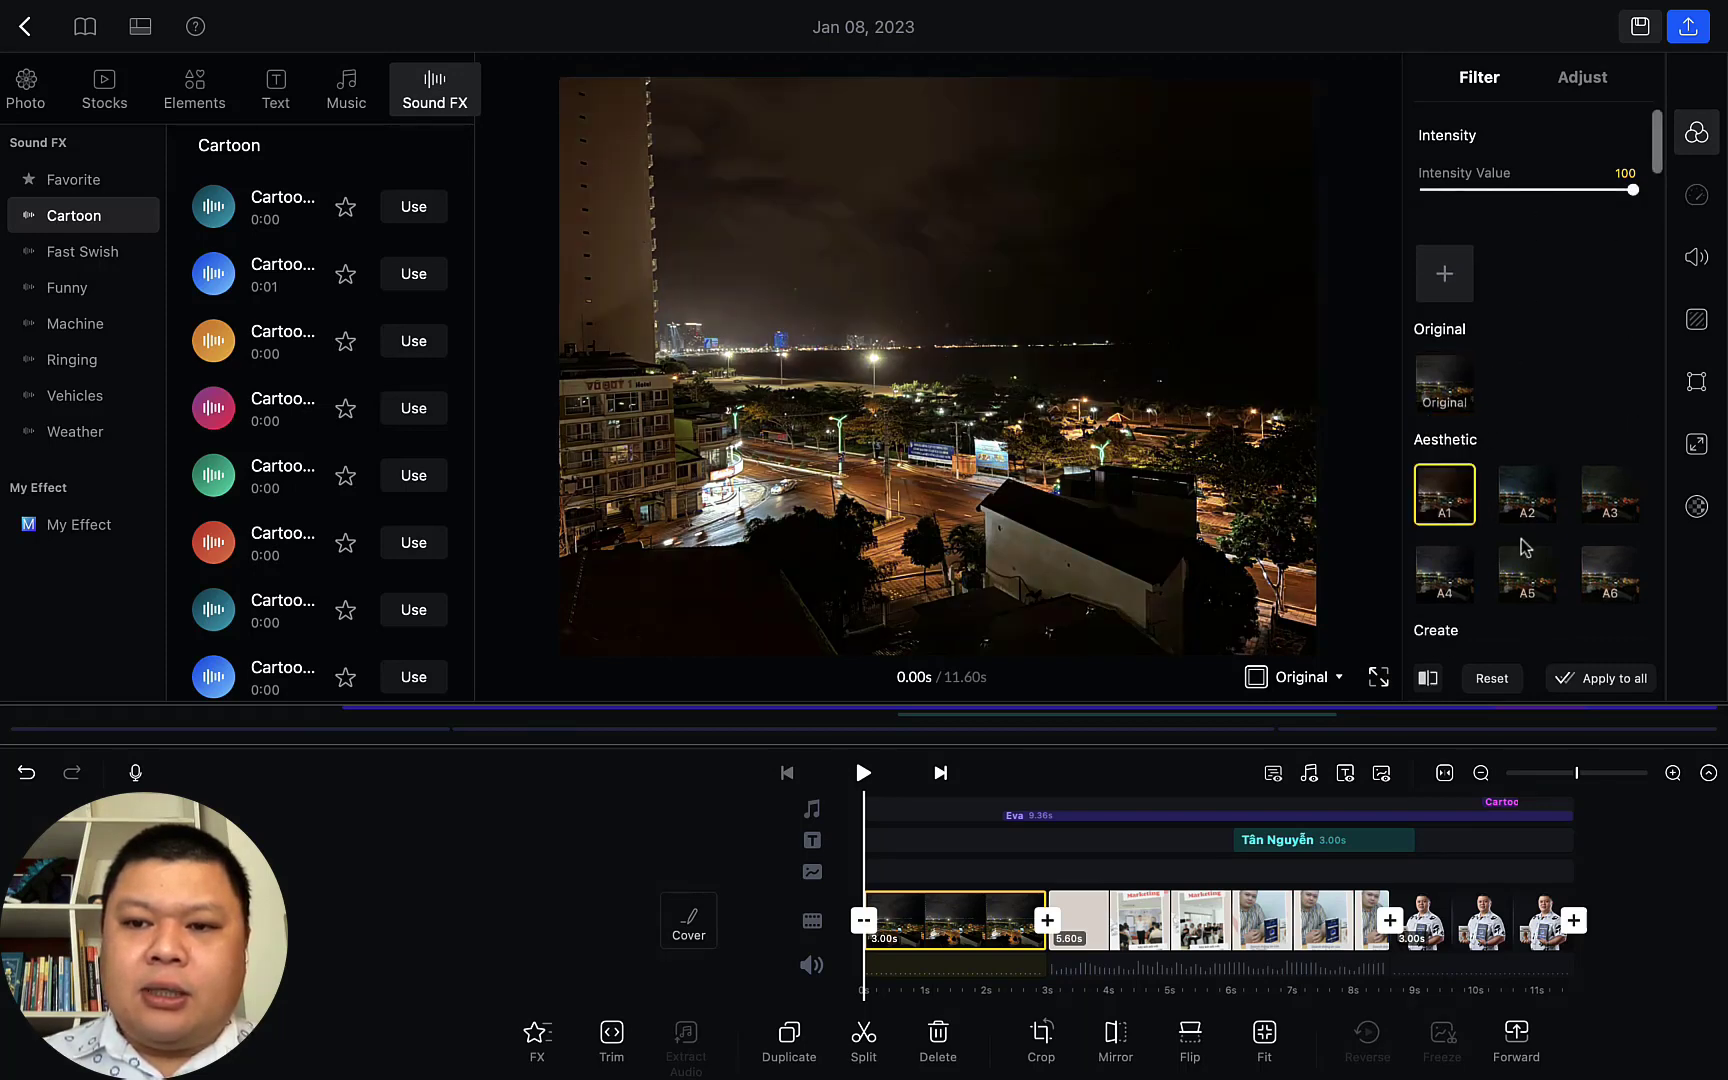
pyautogui.click(1549, 520)
pyautogui.click(1612, 515)
pyautogui.click(1540, 592)
pyautogui.moveTo(1630, 193)
pyautogui.mouseDown()
pyautogui.moveTo(1500, 196)
pyautogui.moveTo(1641, 197)
pyautogui.mouseUp()
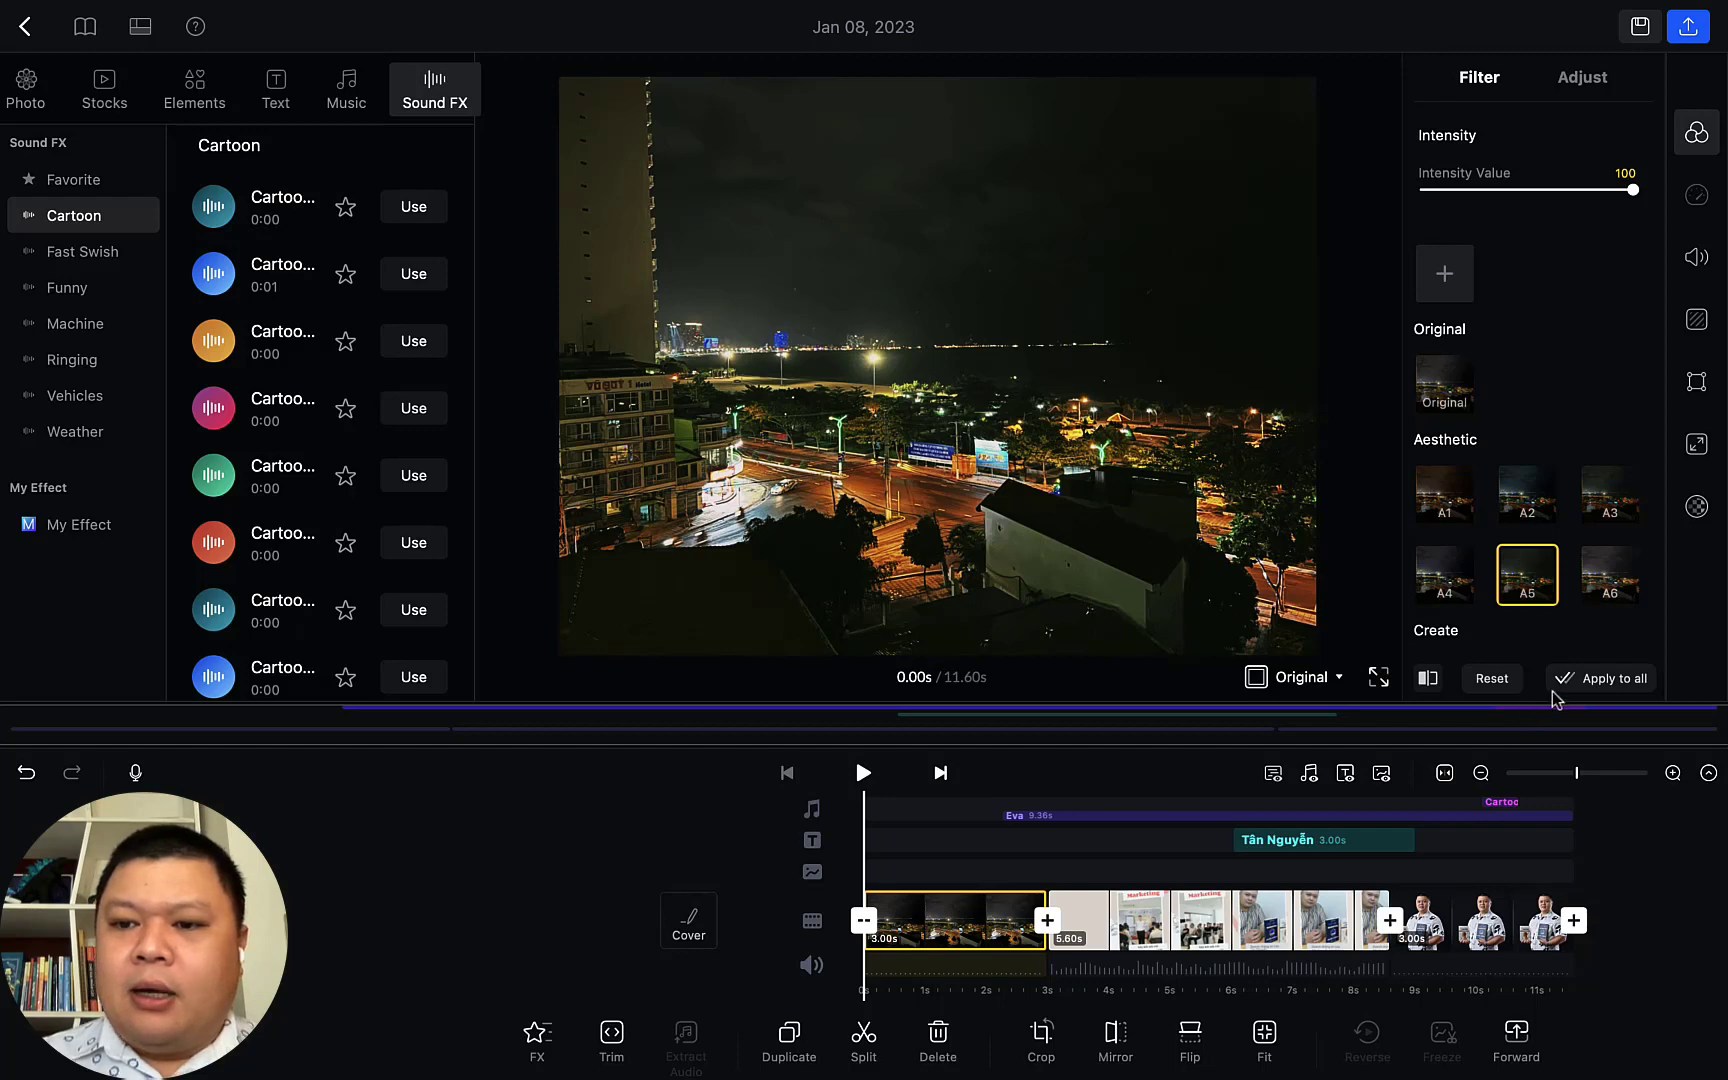
pyautogui.click(1500, 684)
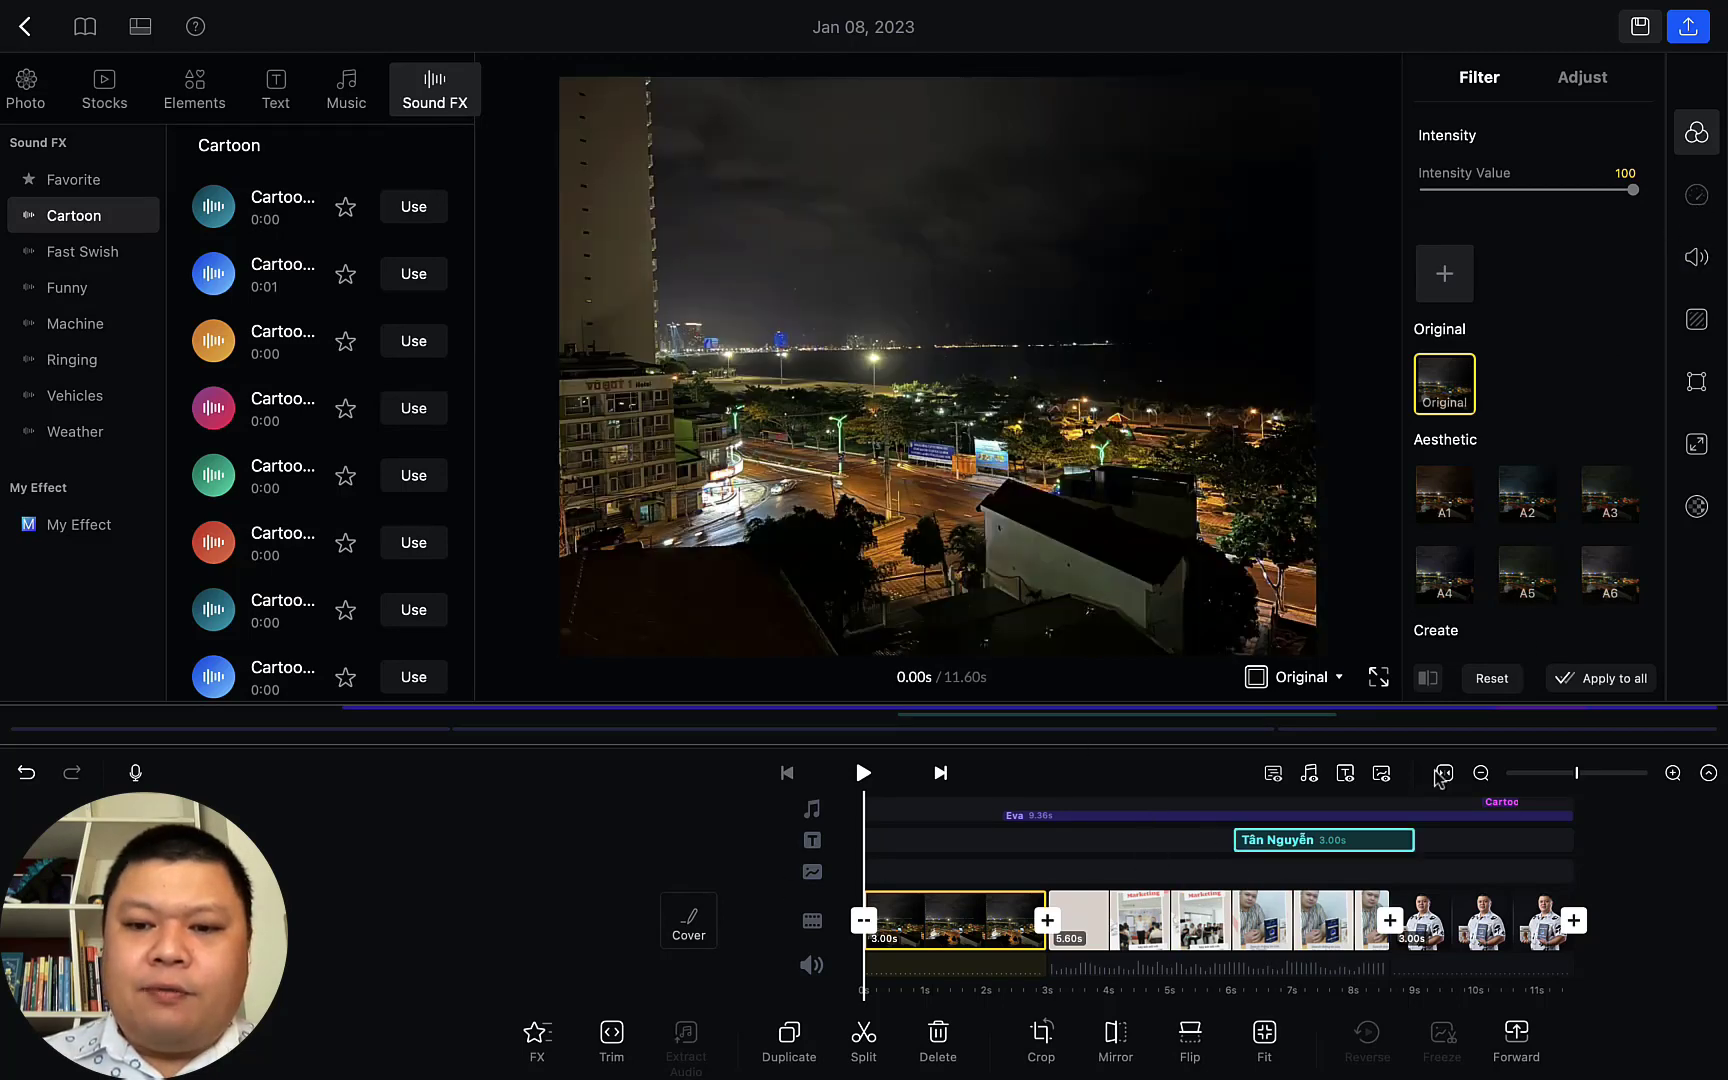
pyautogui.click(1166, 935)
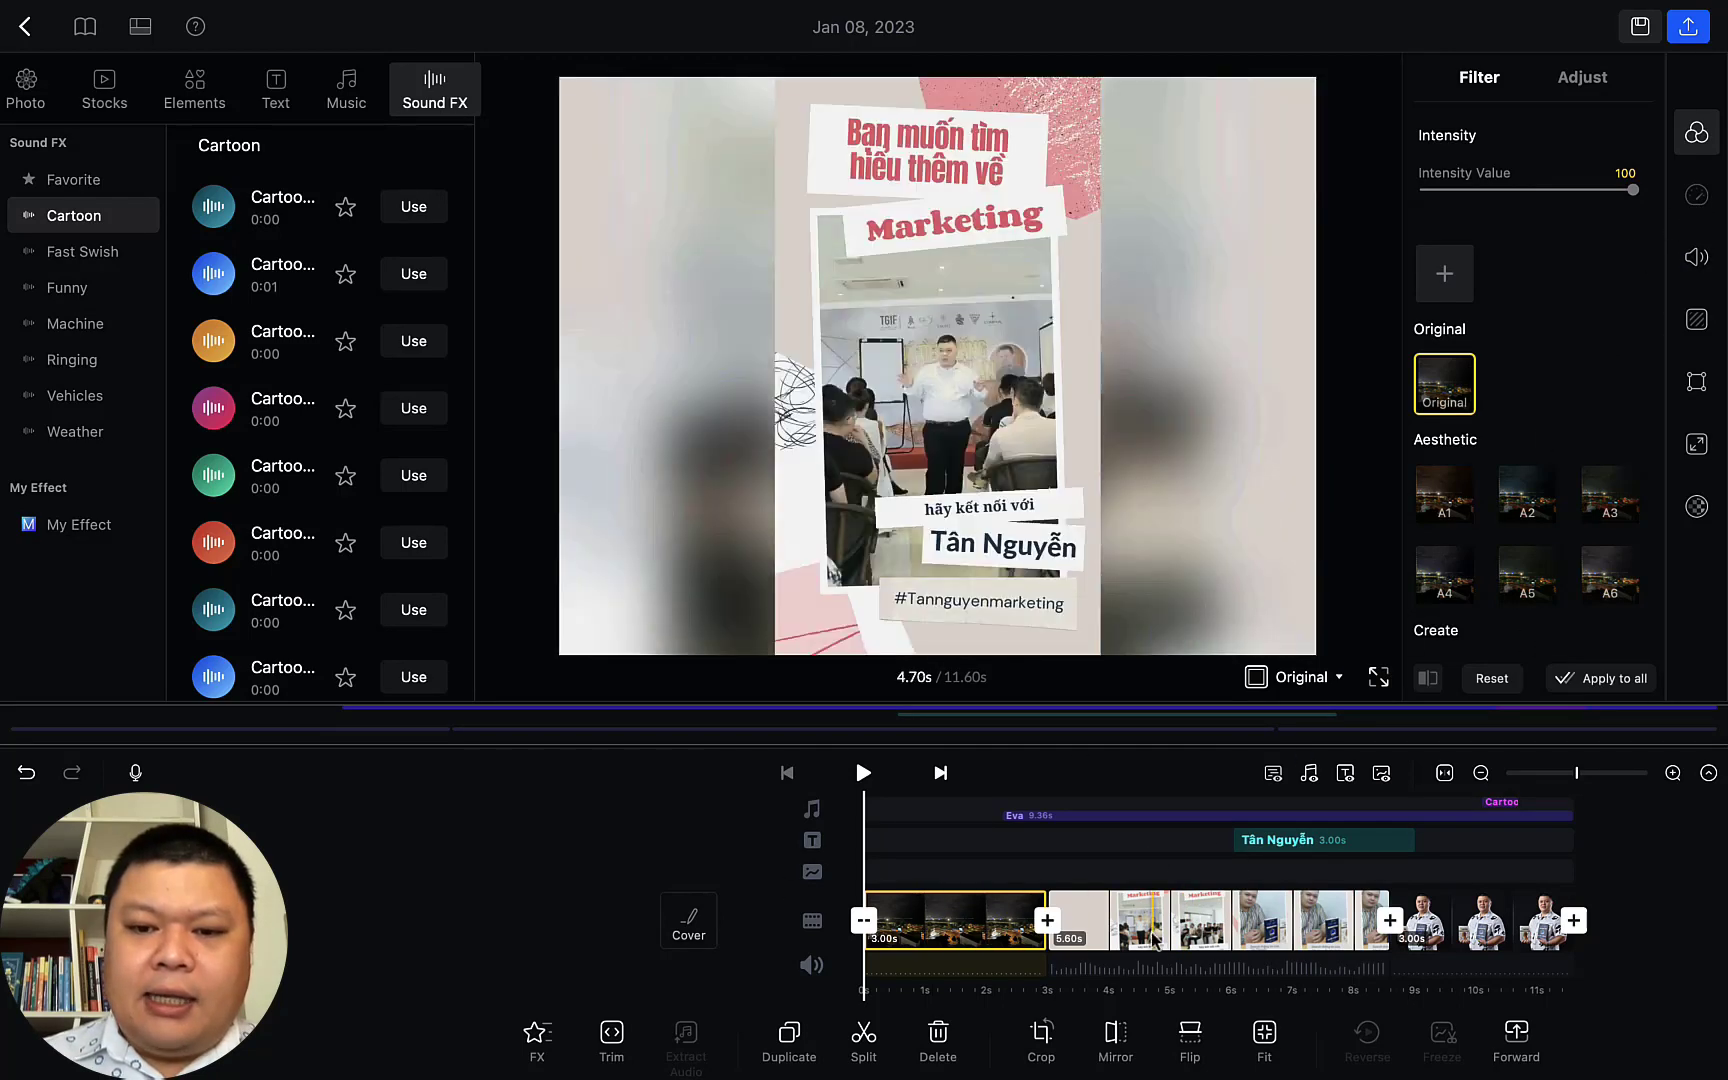
# Apply the Bullet Time speed curve to the Marketing clip, shrinking it to 1.80 s, and play it back
pyautogui.click(1700, 198)
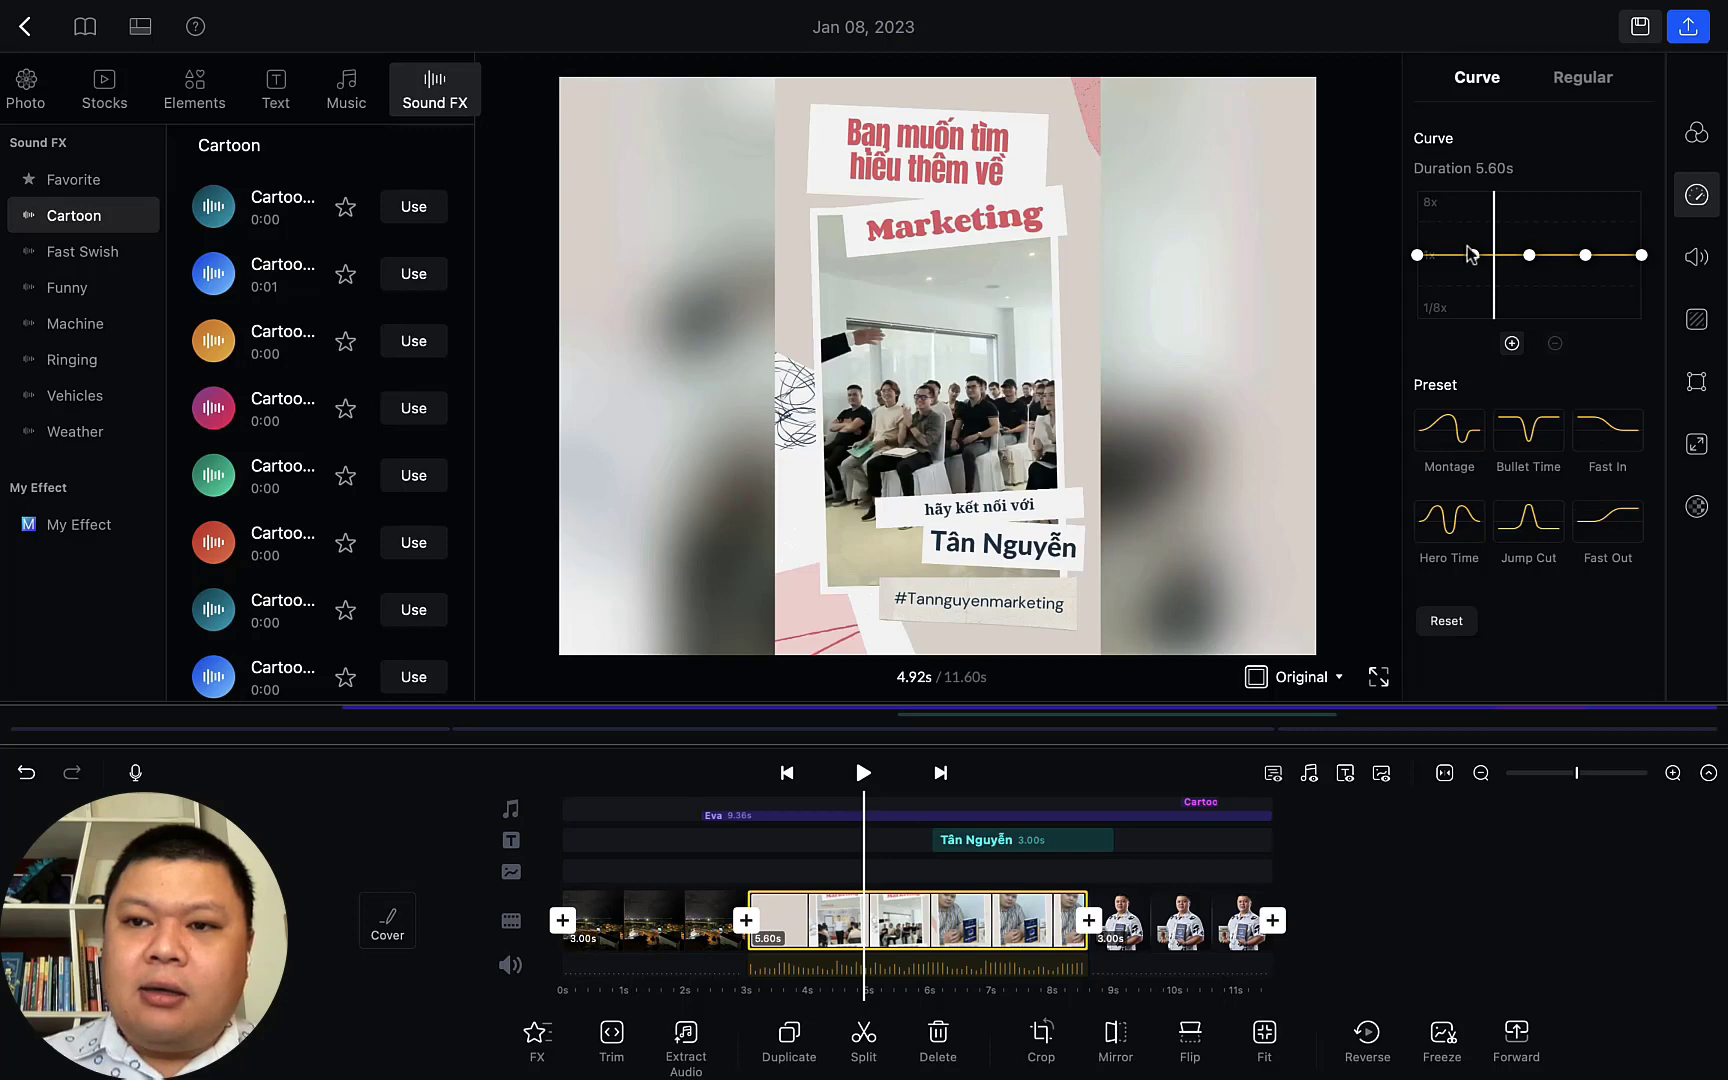
pyautogui.click(1503, 425)
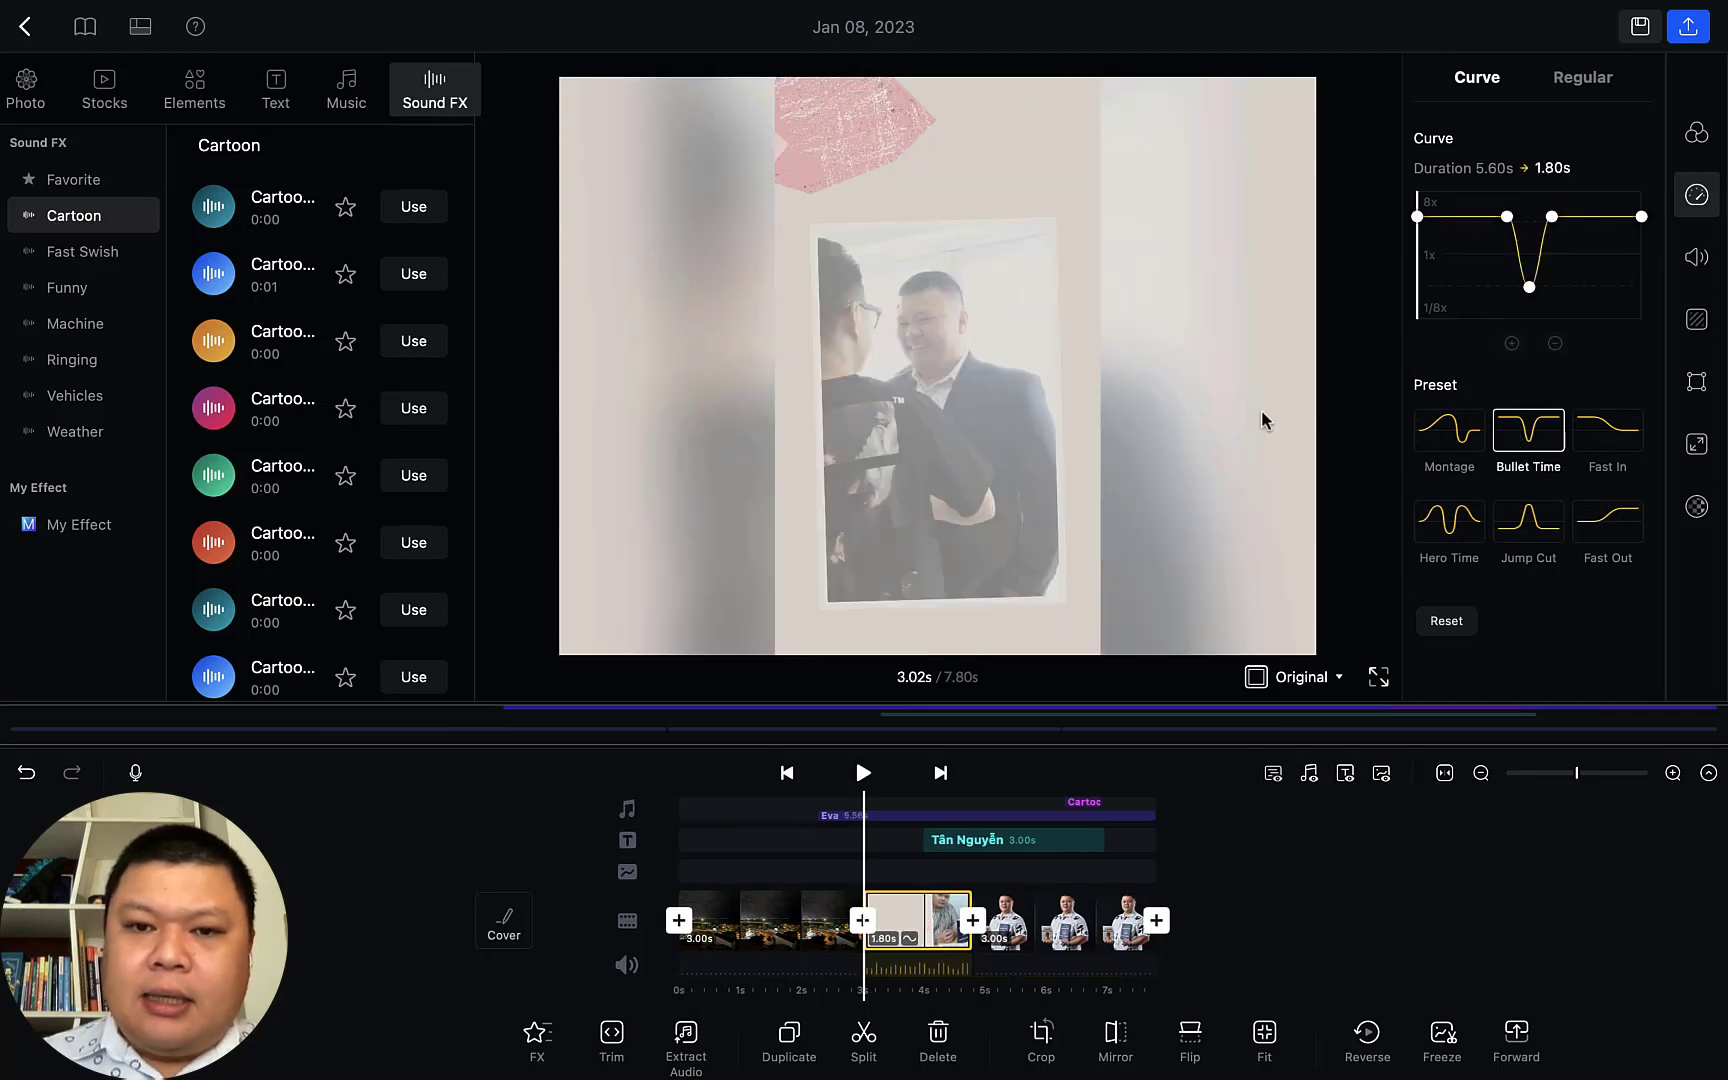
pyautogui.click(864, 773)
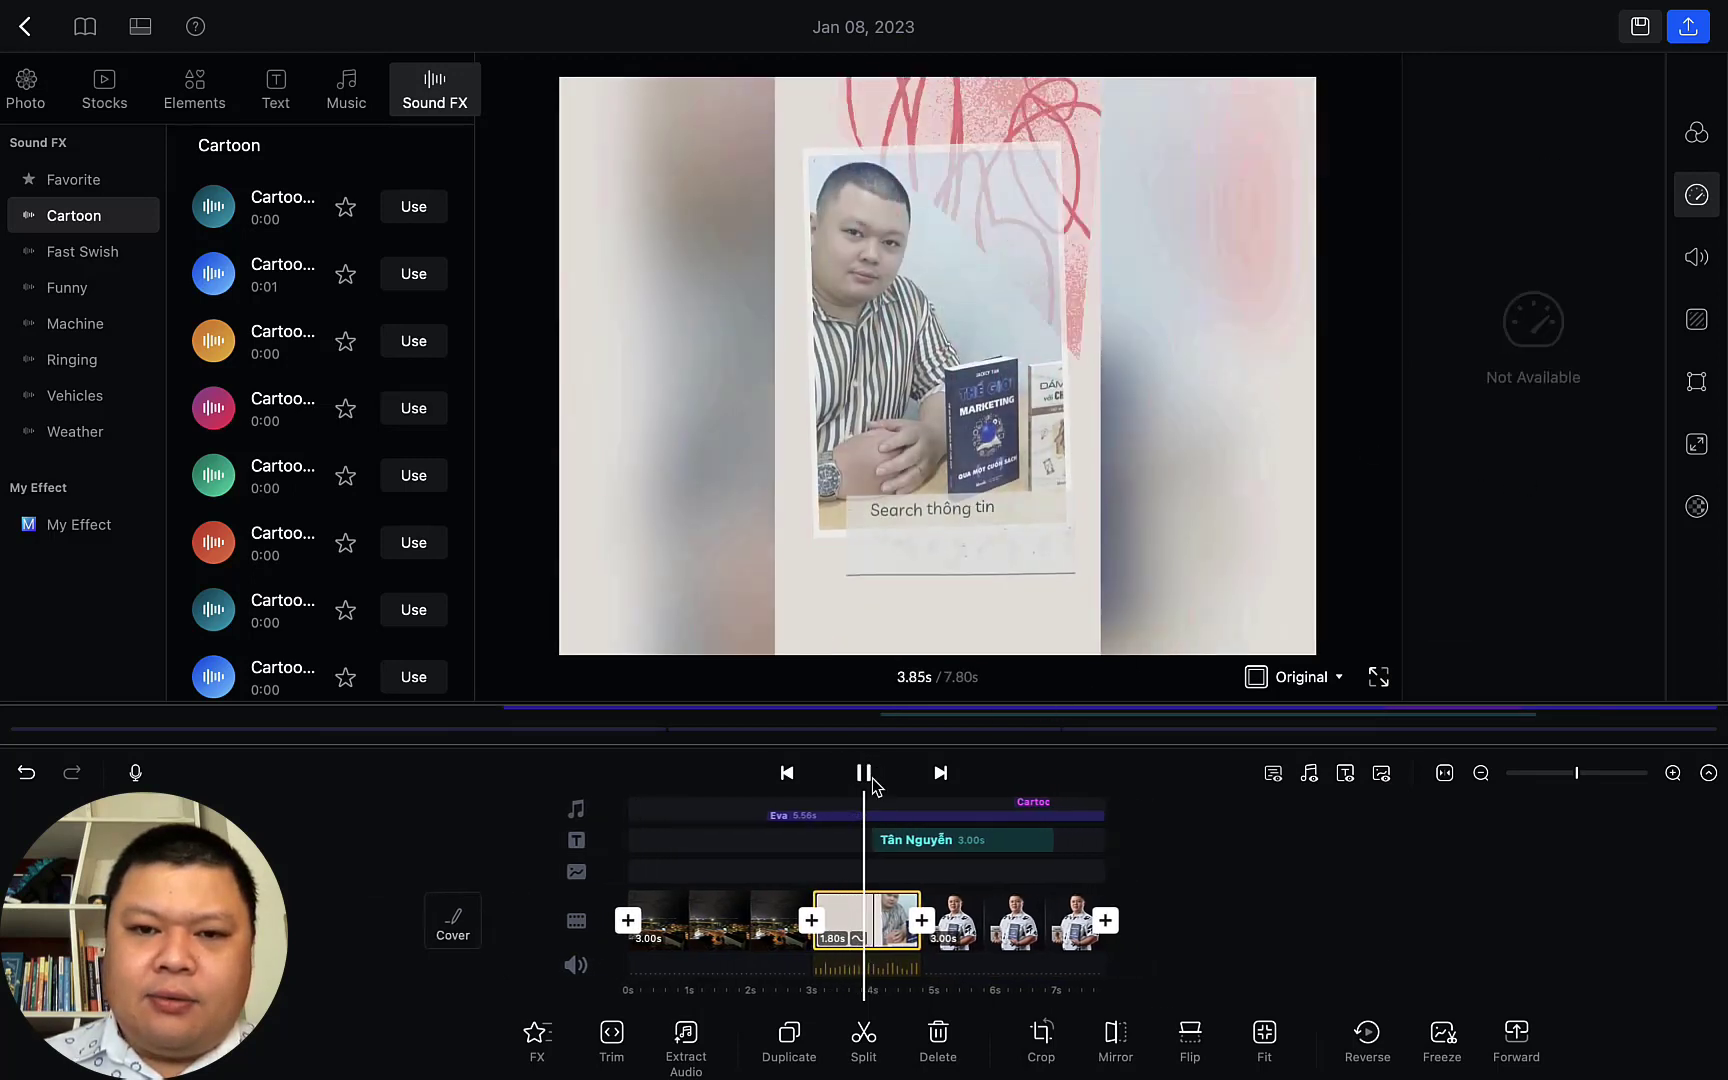
pyautogui.click(864, 773)
pyautogui.click(802, 918)
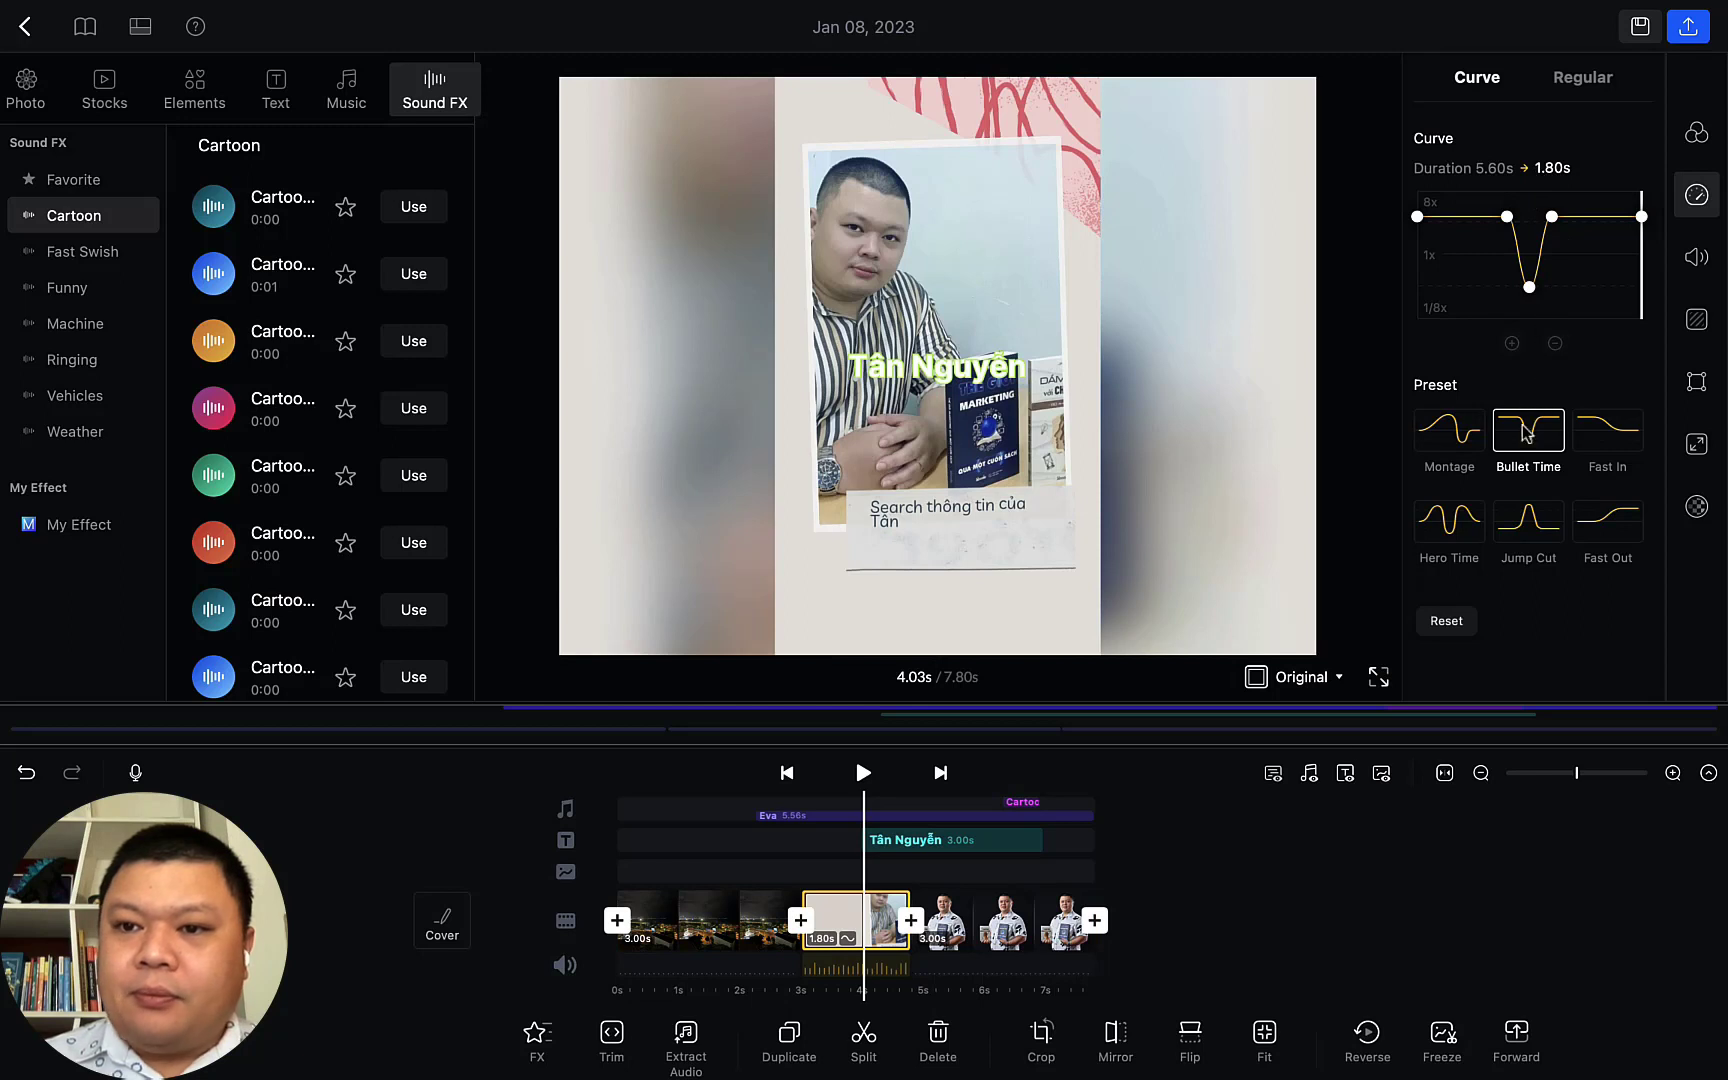
pyautogui.click(1598, 86)
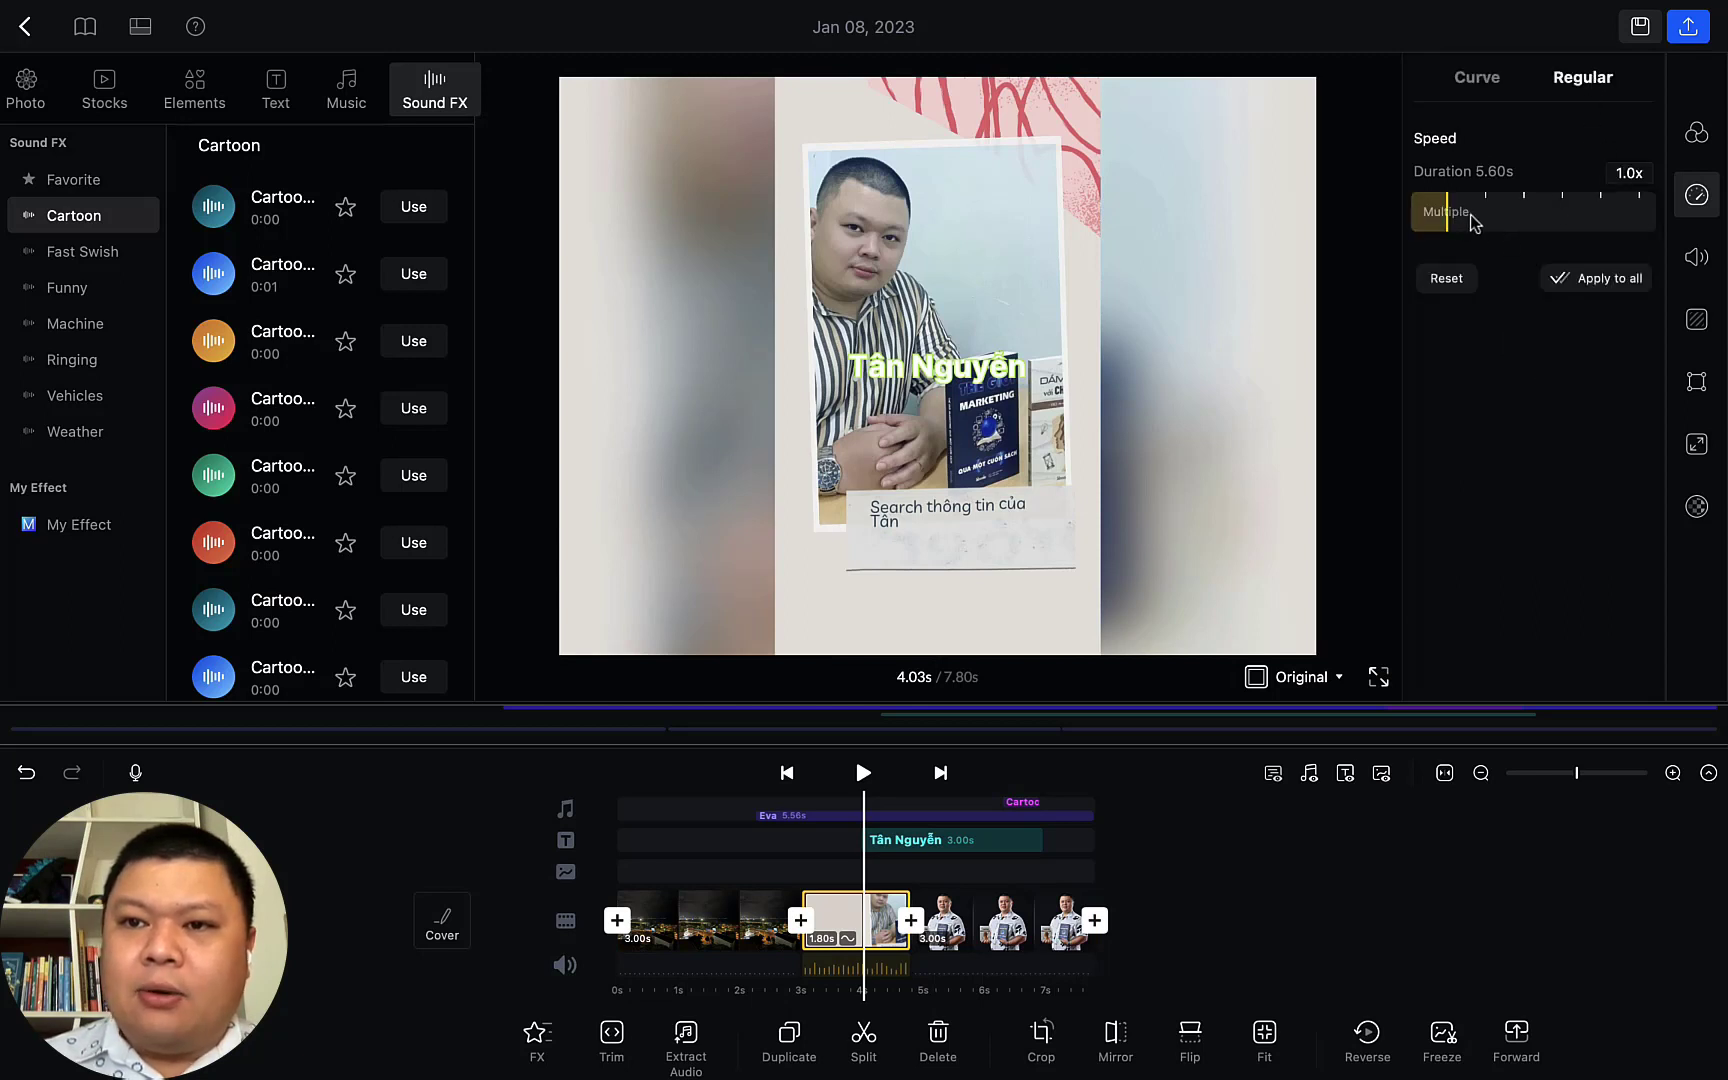
# Set the Marketing clip to 3.0x speed, preview it, then reset it to 1.0x
pyautogui.click(1626, 173)
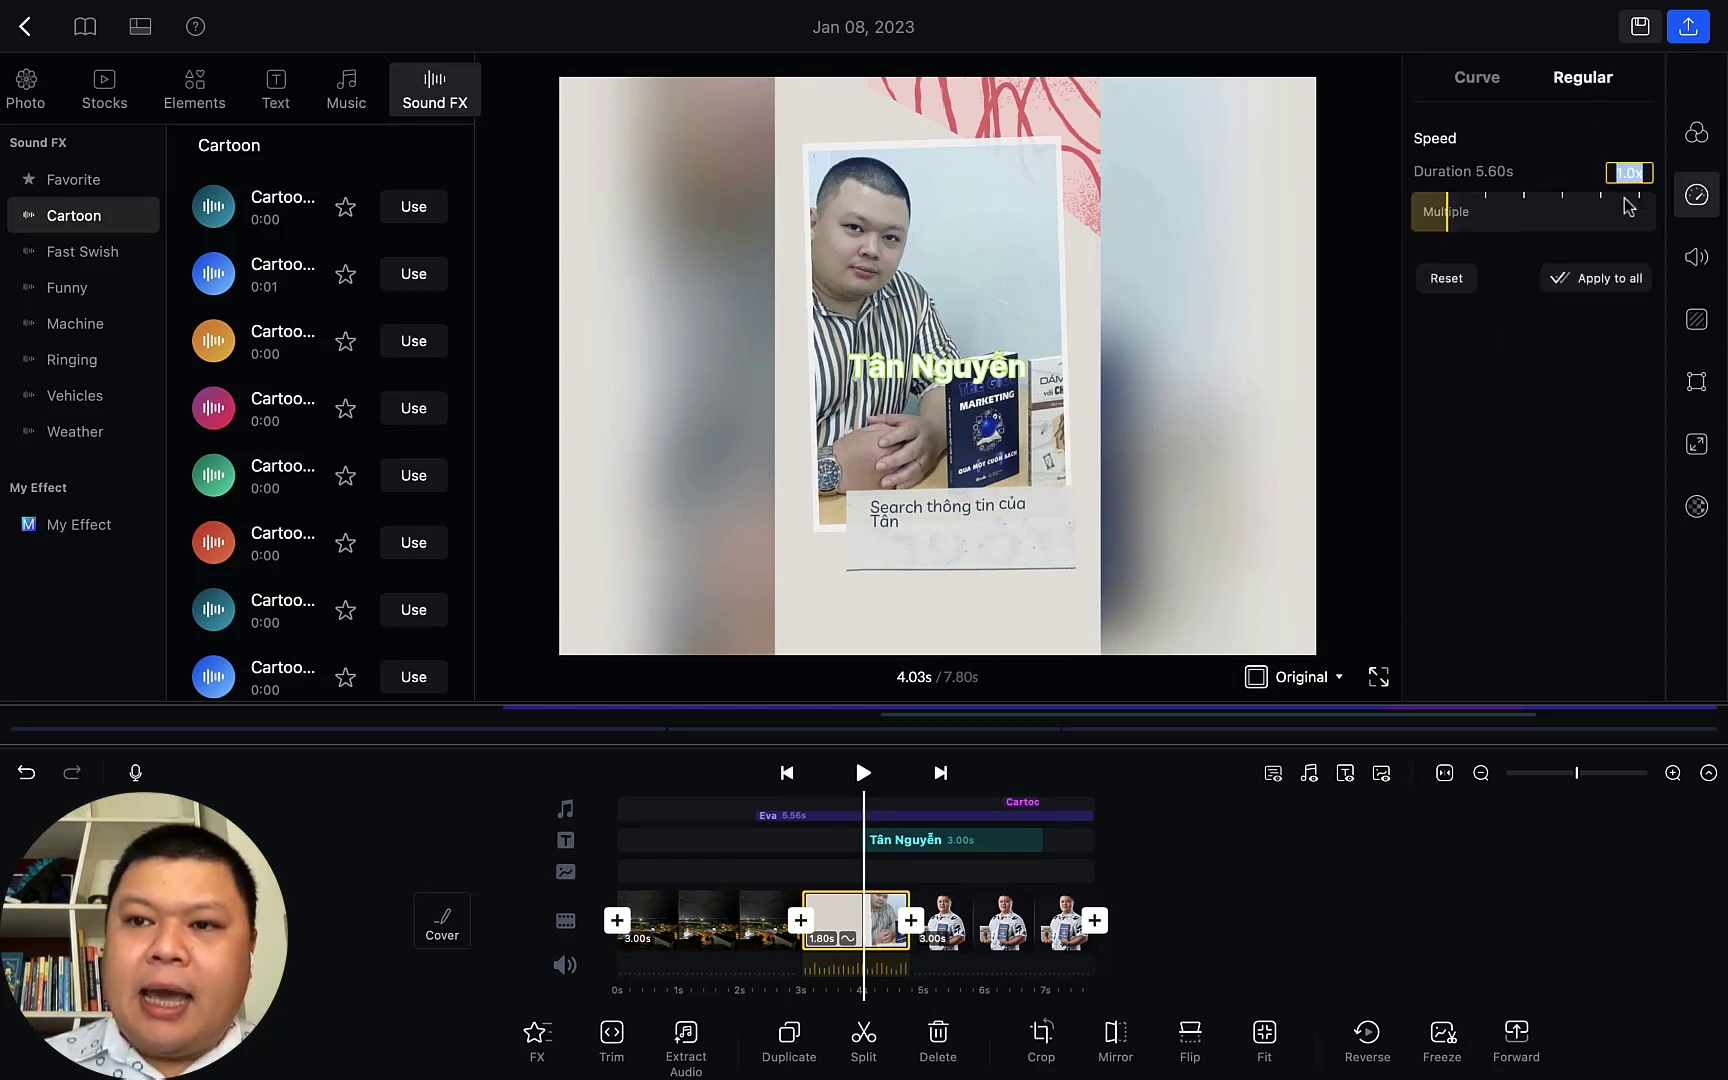
pyautogui.write('3')
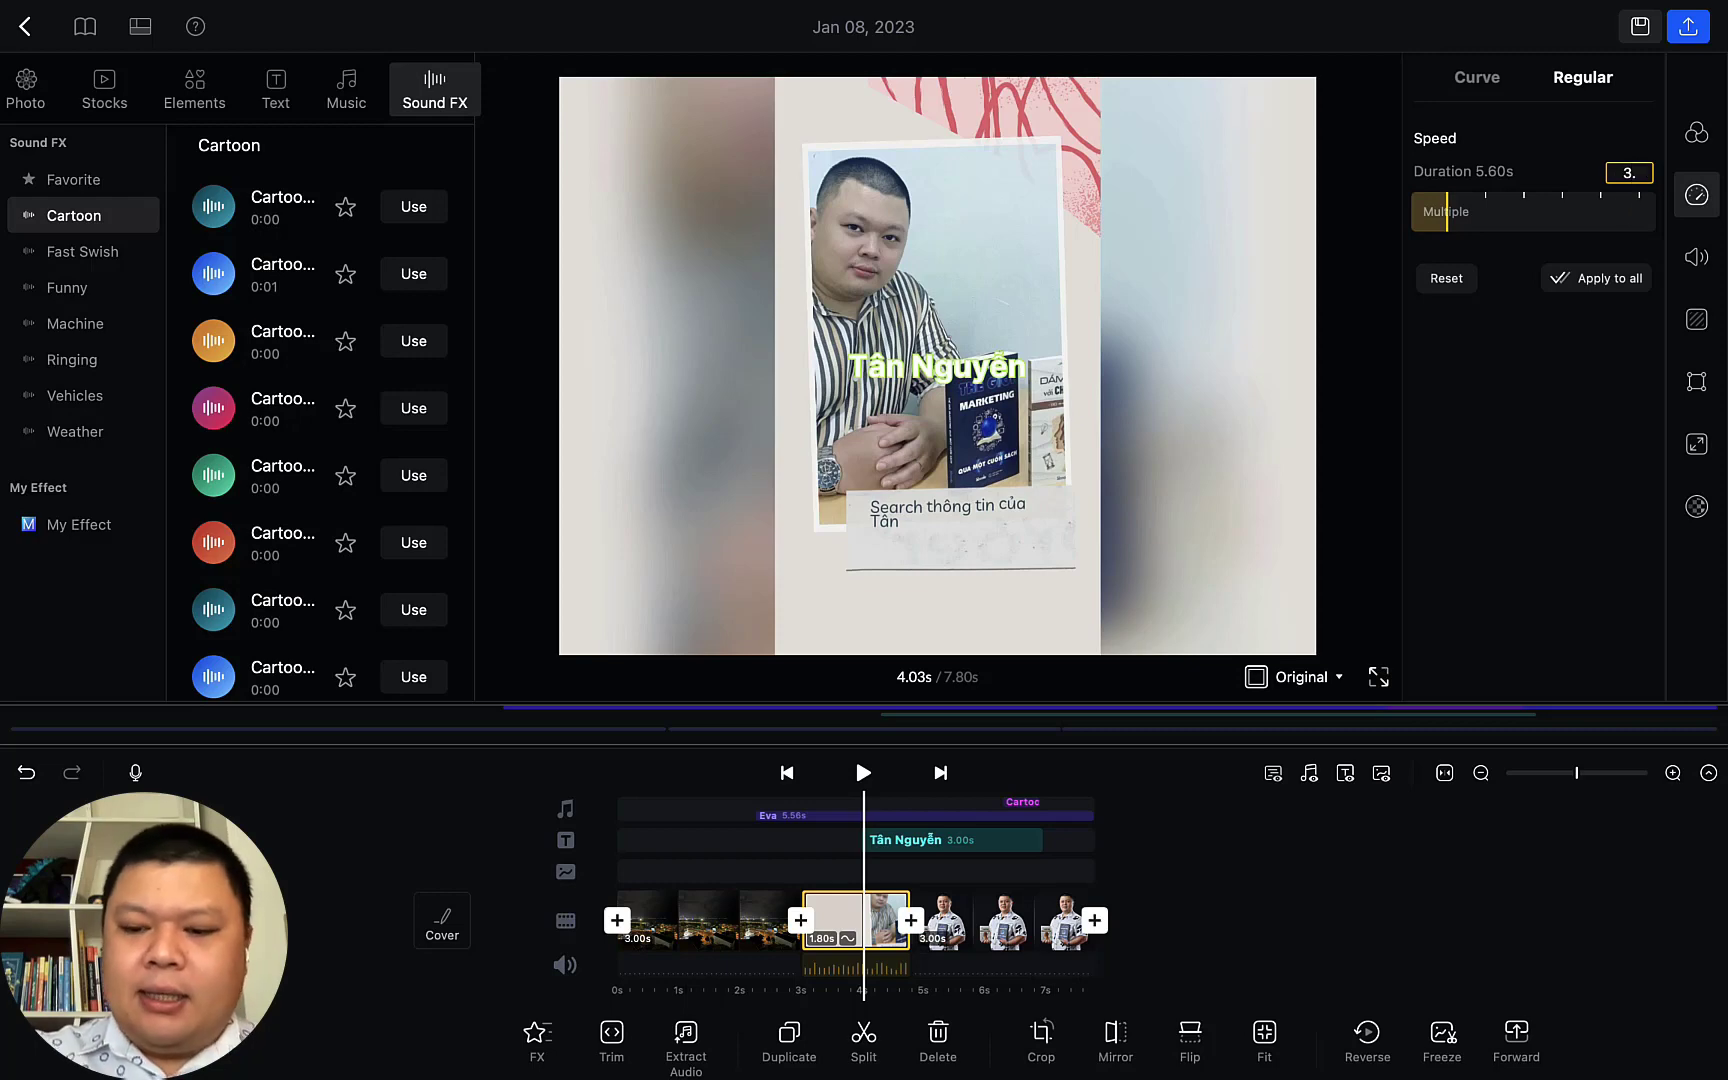
pyautogui.write('.')
pyautogui.press('Return')
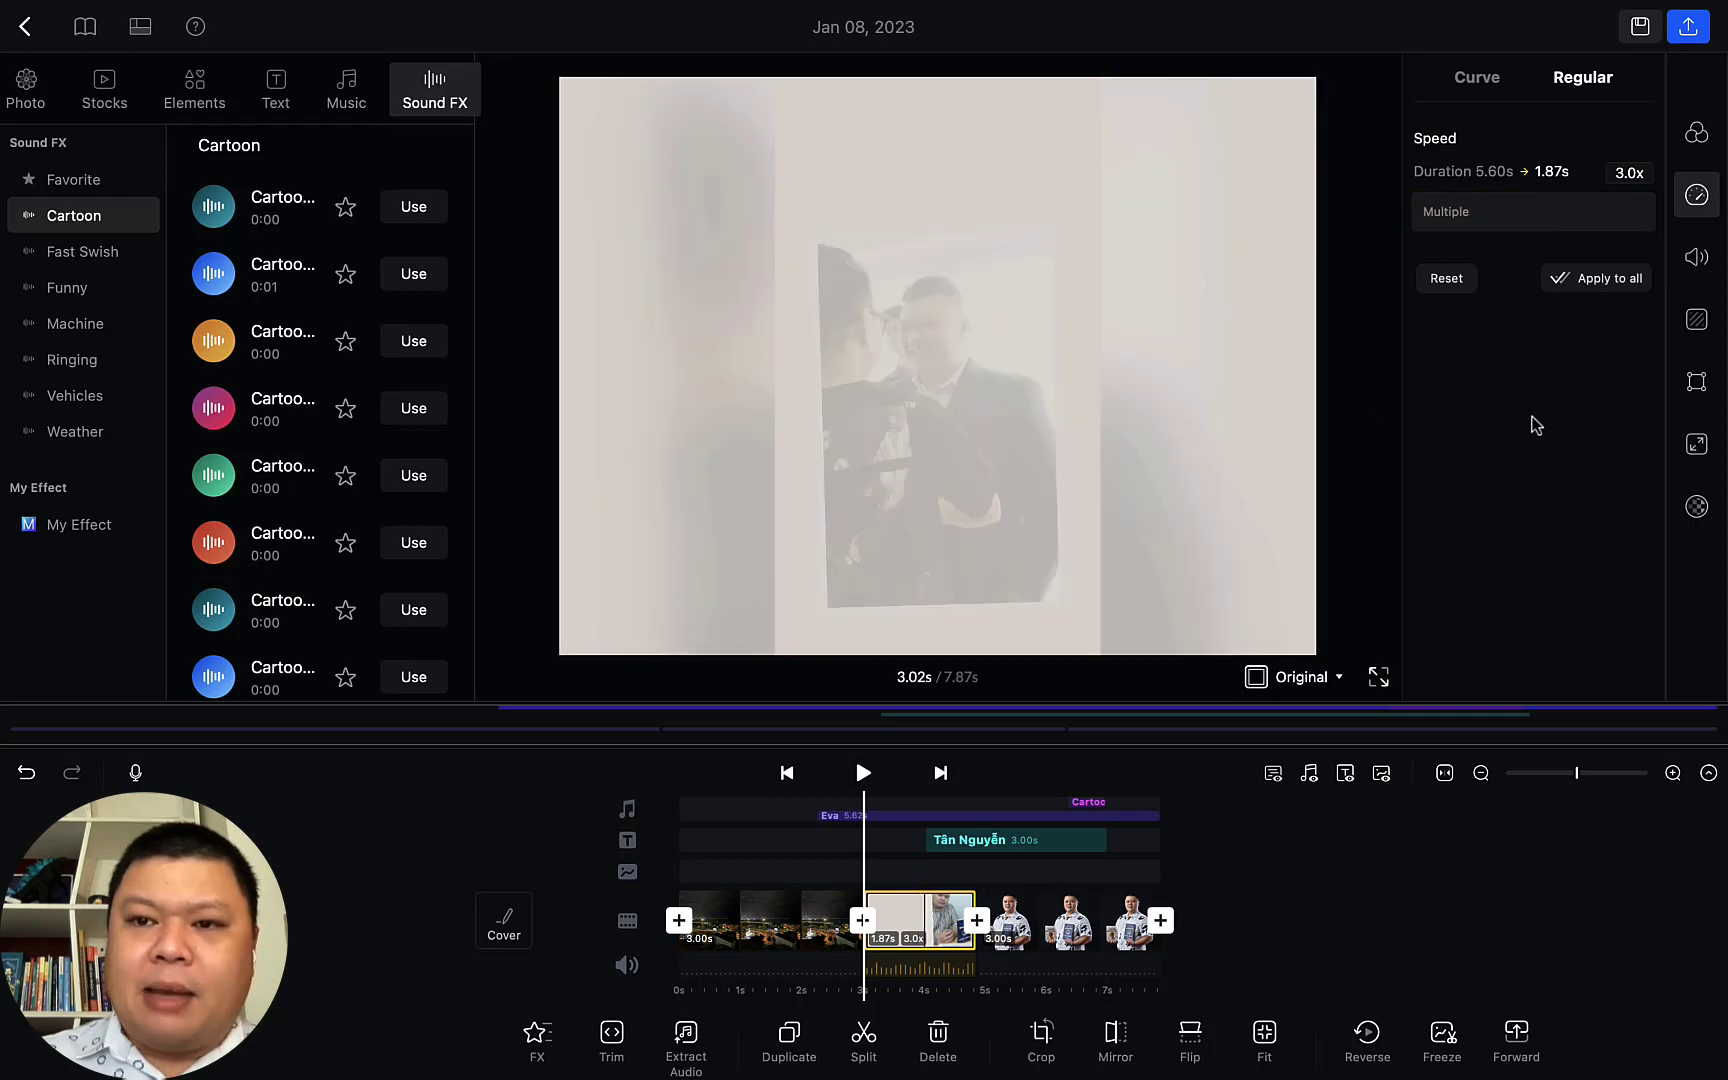
pyautogui.click(863, 773)
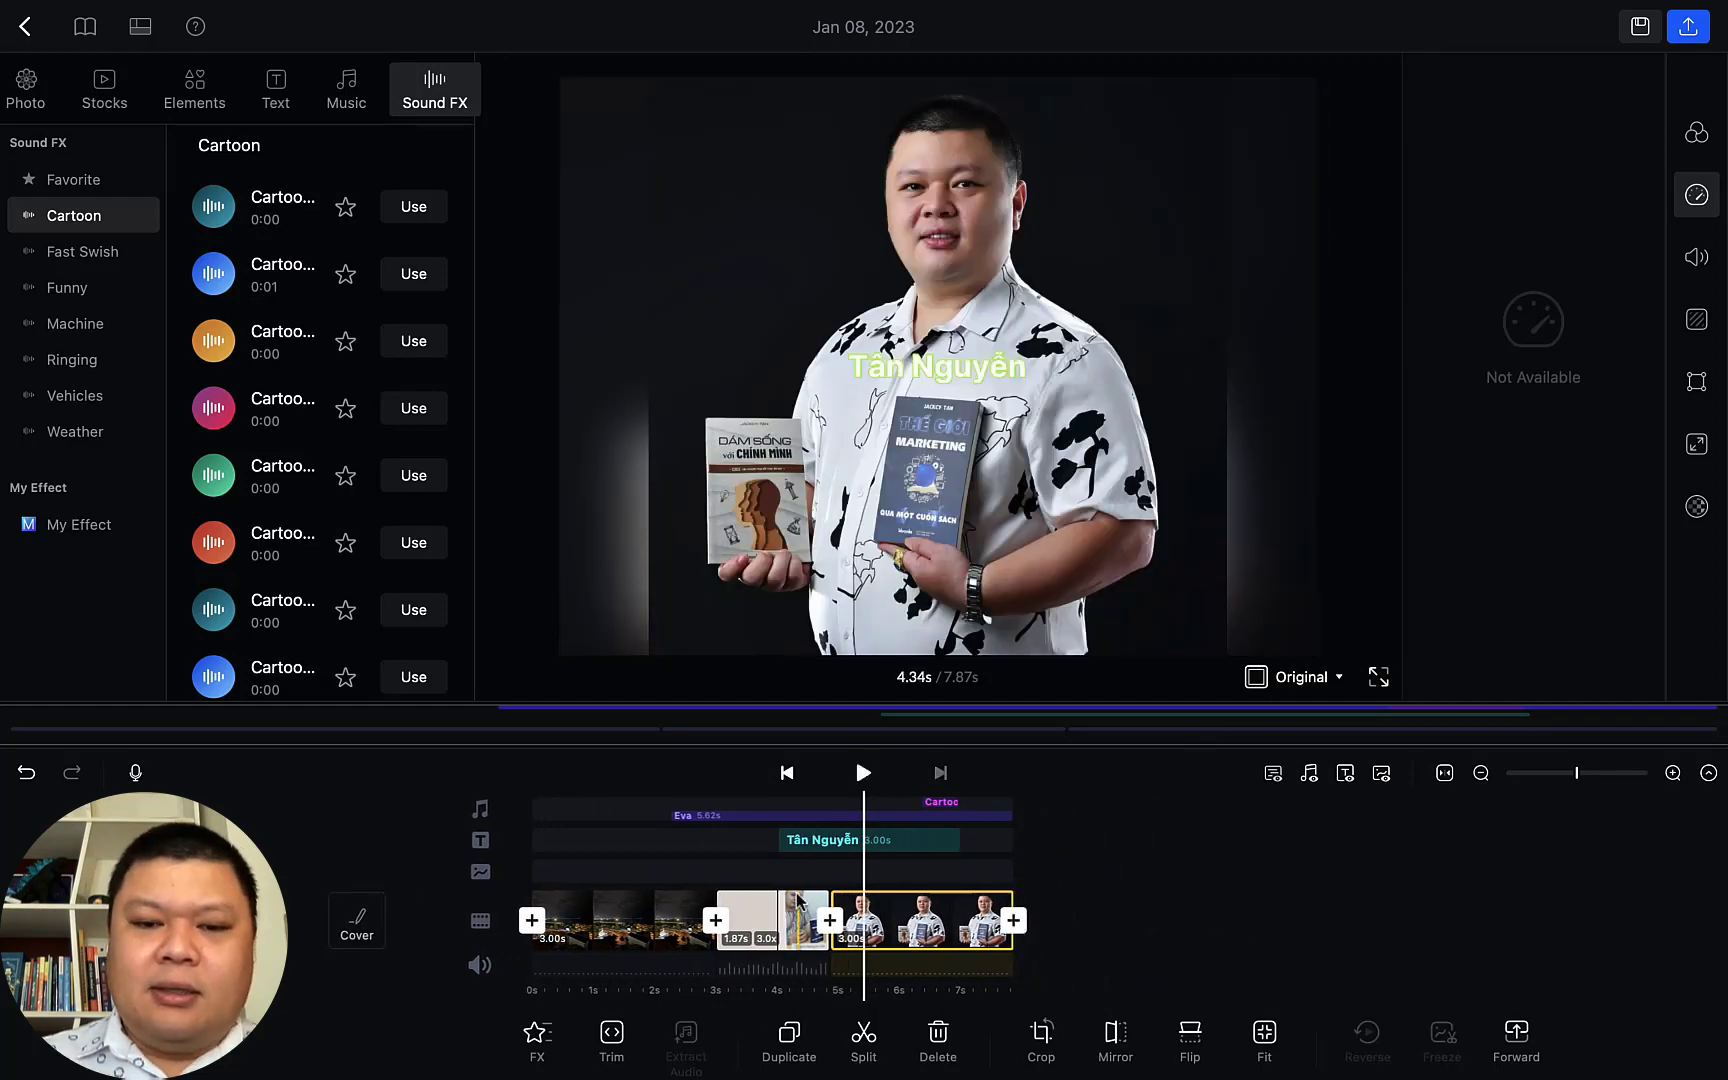
pyautogui.click(770, 918)
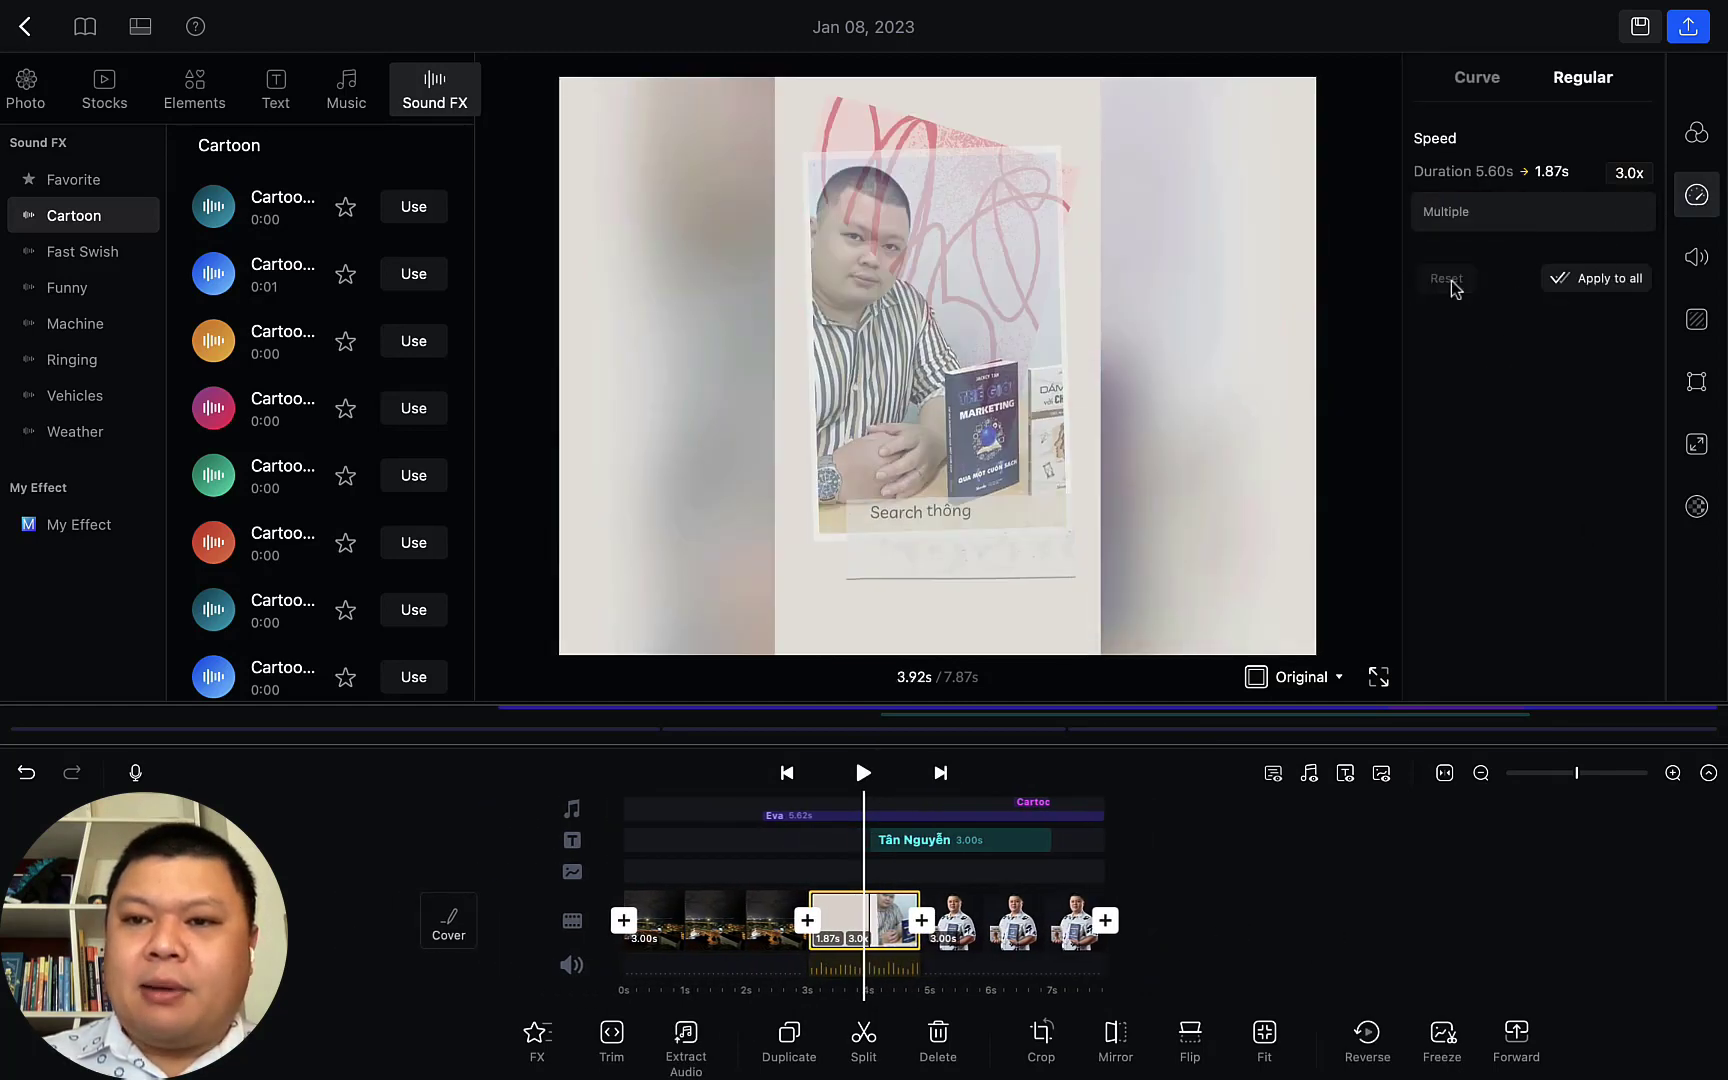
pyautogui.click(1446, 279)
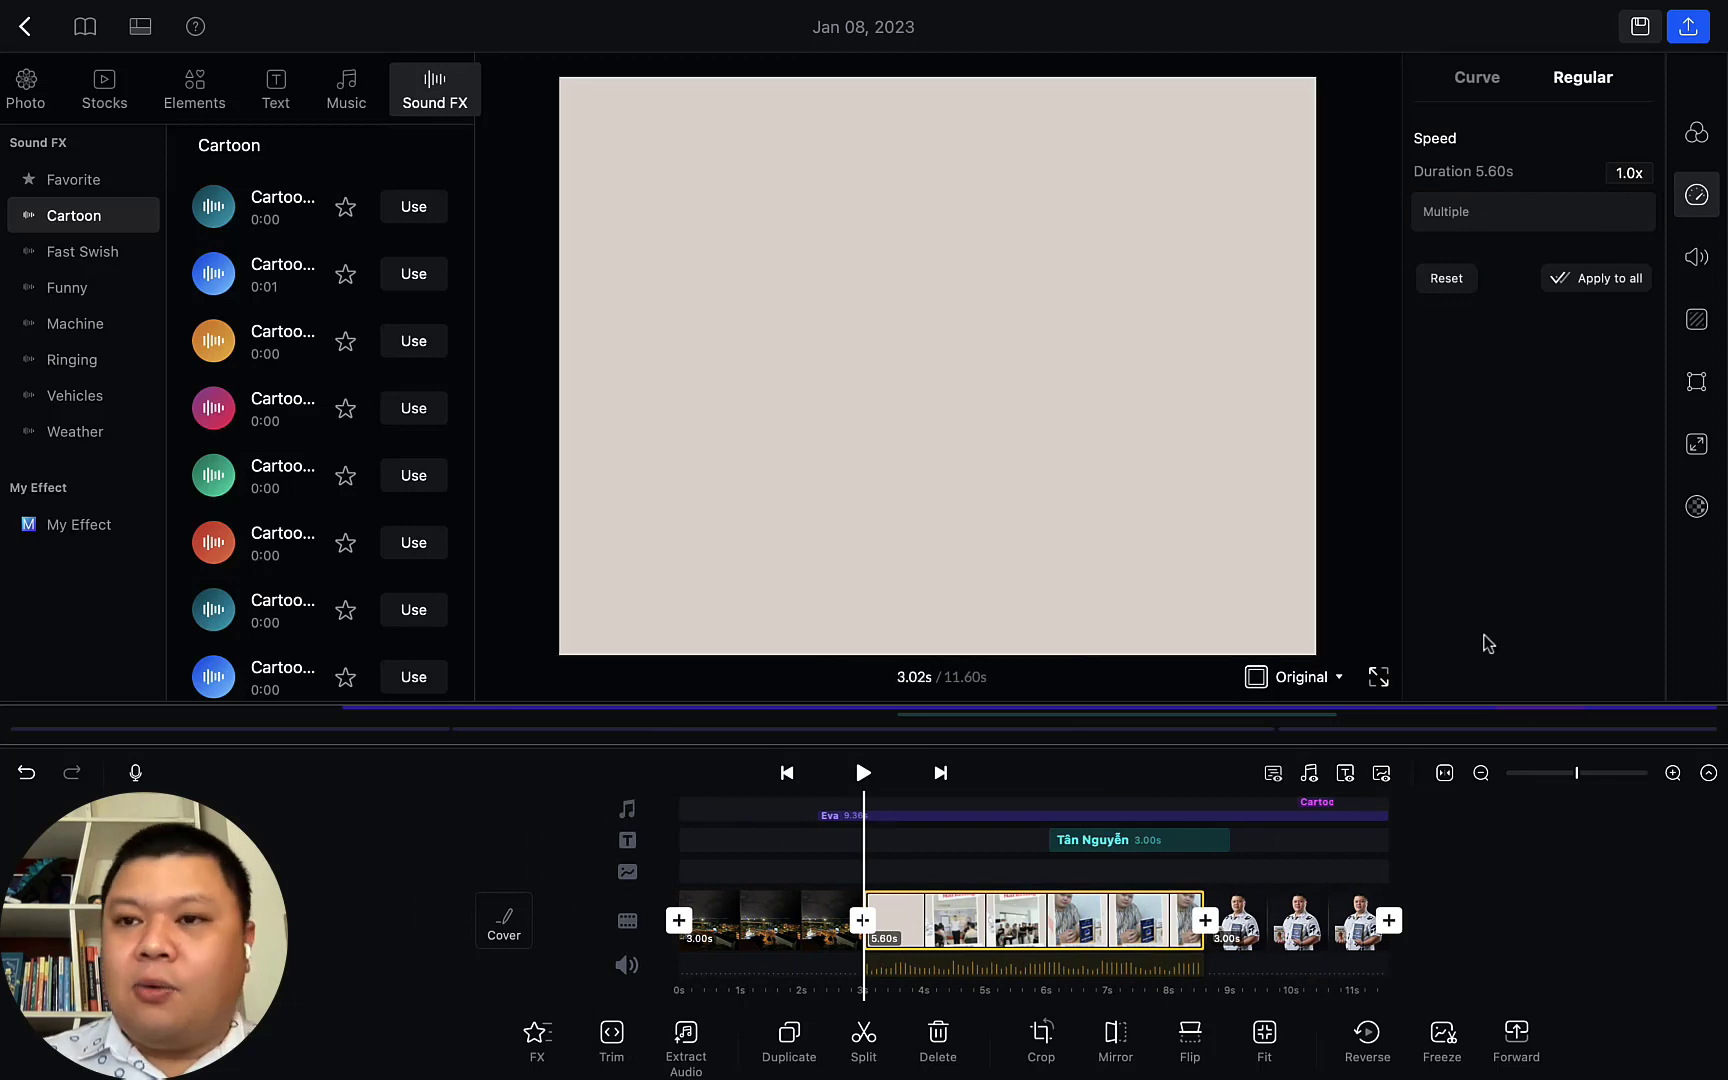
pyautogui.click(1697, 258)
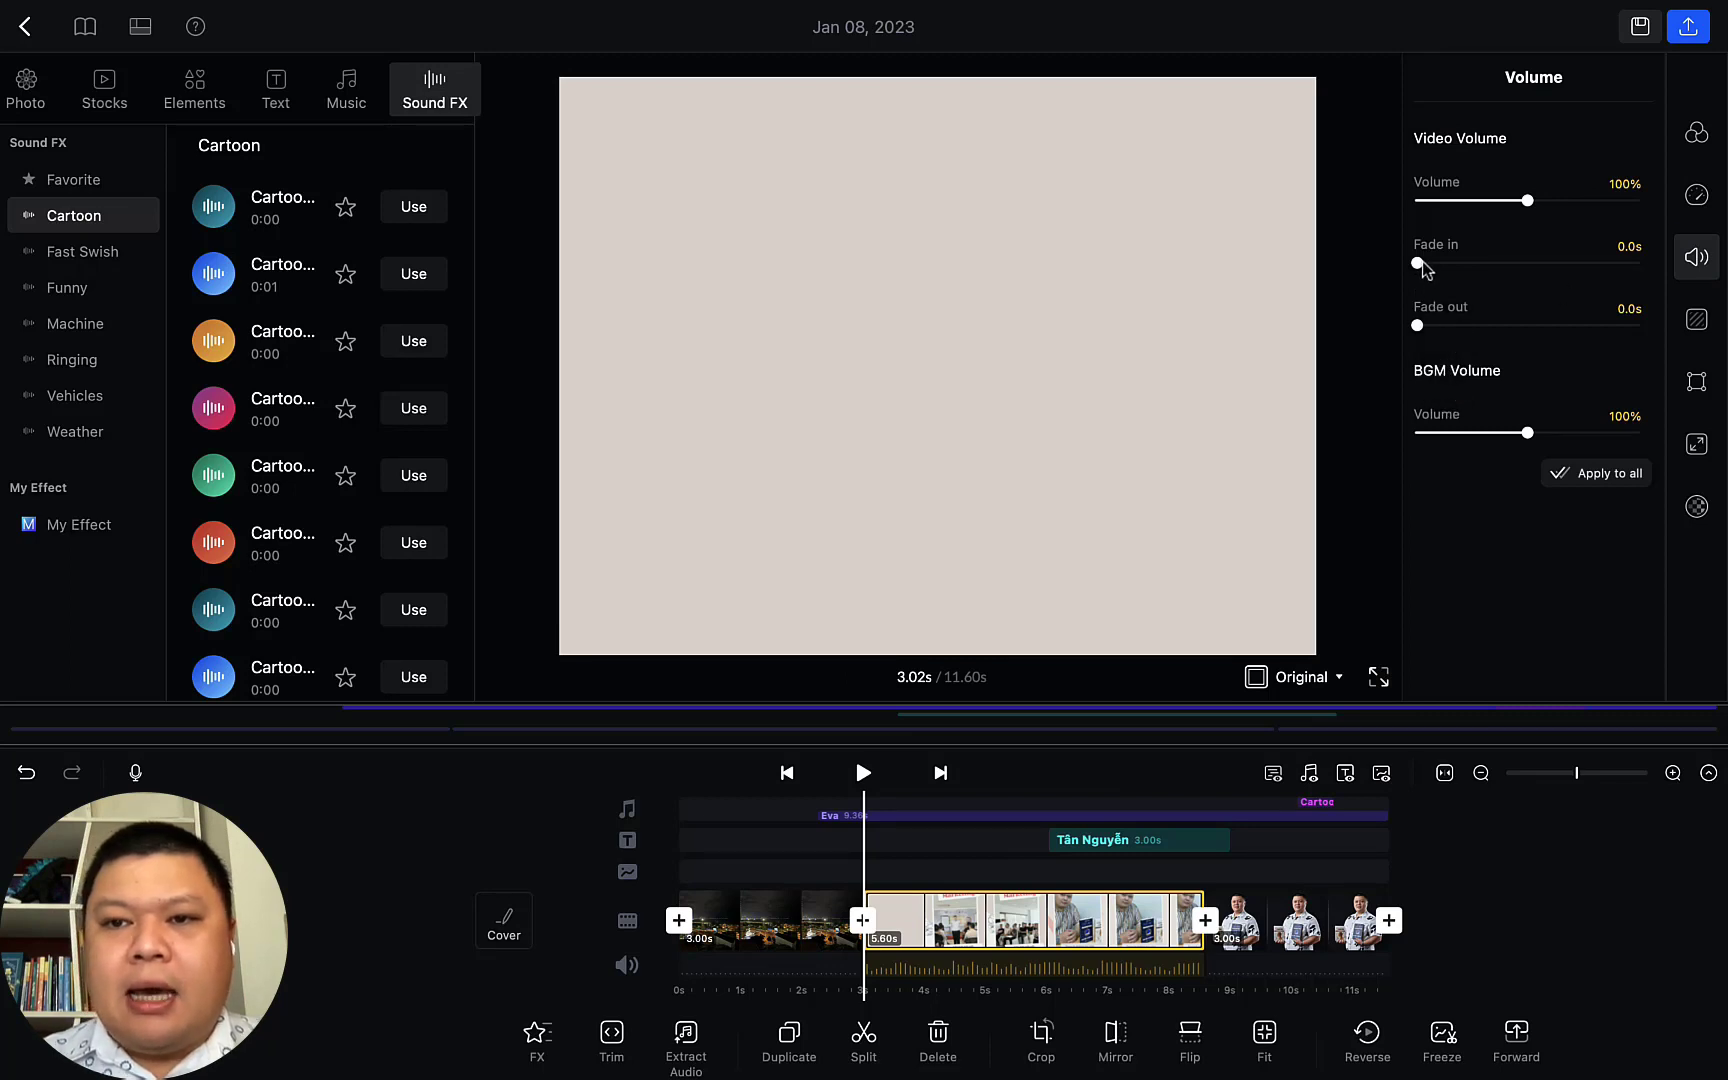
pyautogui.moveTo(1418, 265); pyautogui.dragTo(1537, 330)
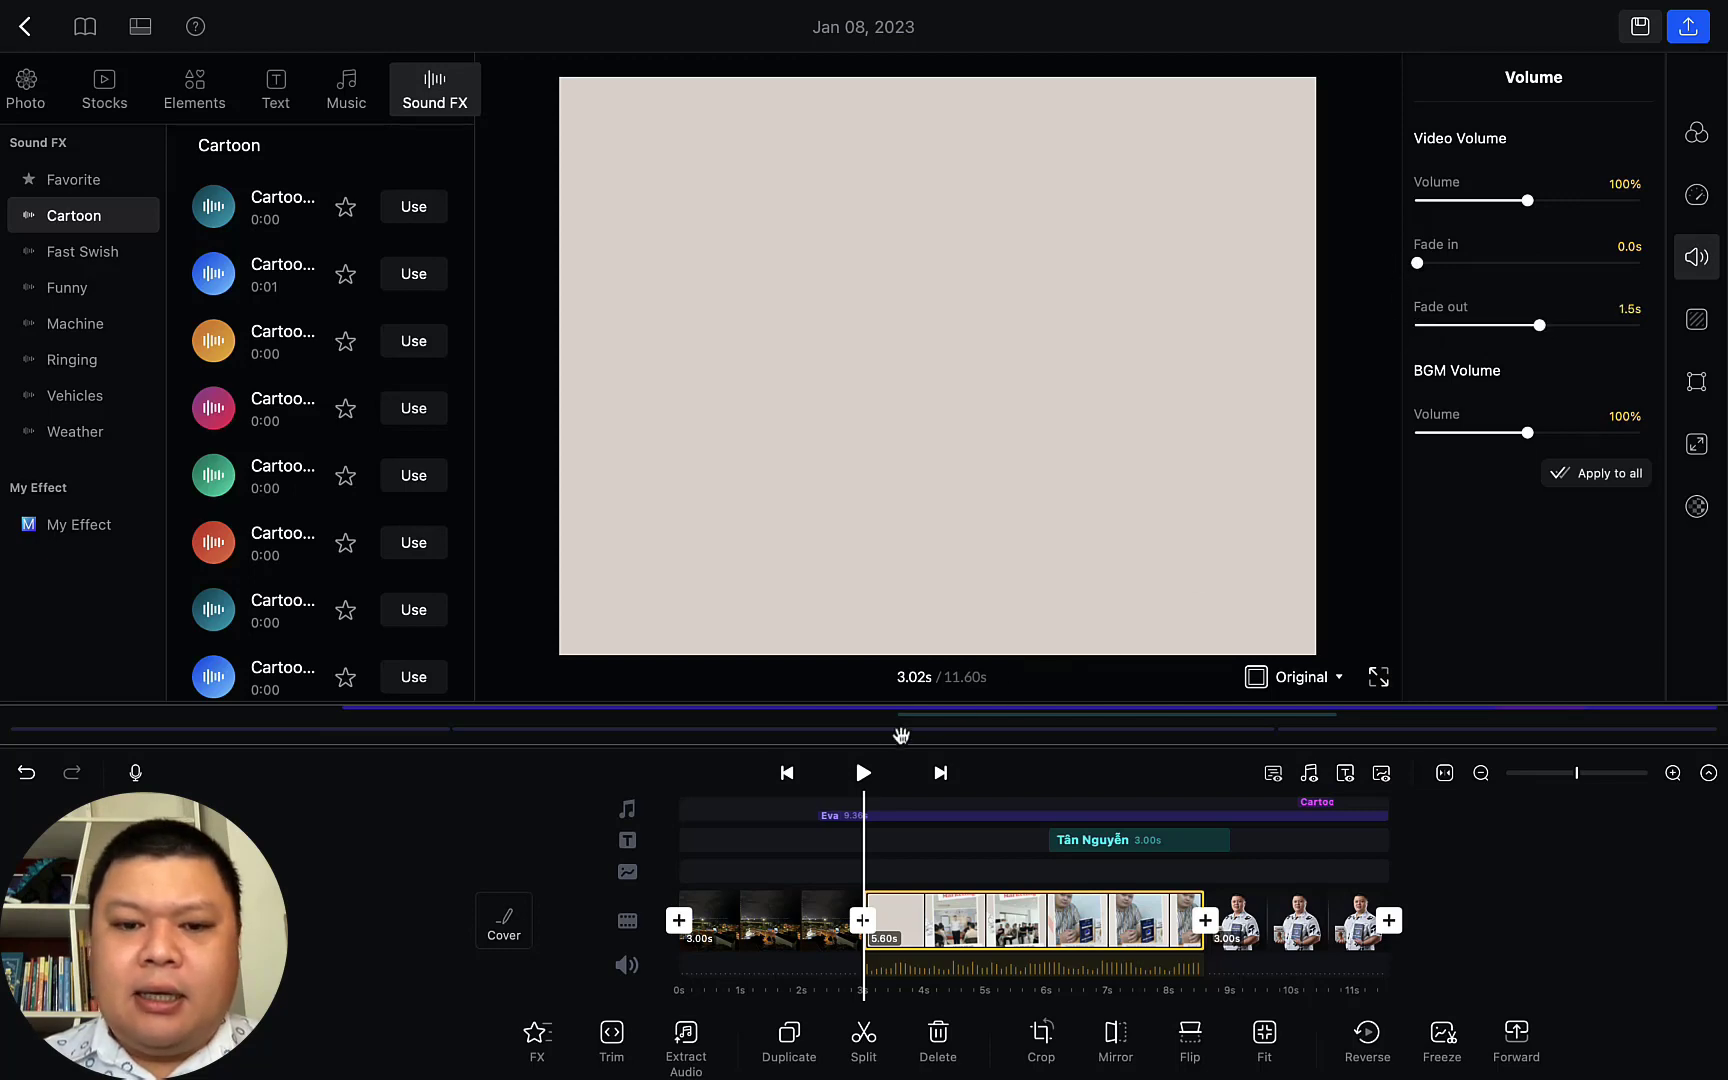
pyautogui.click(863, 773)
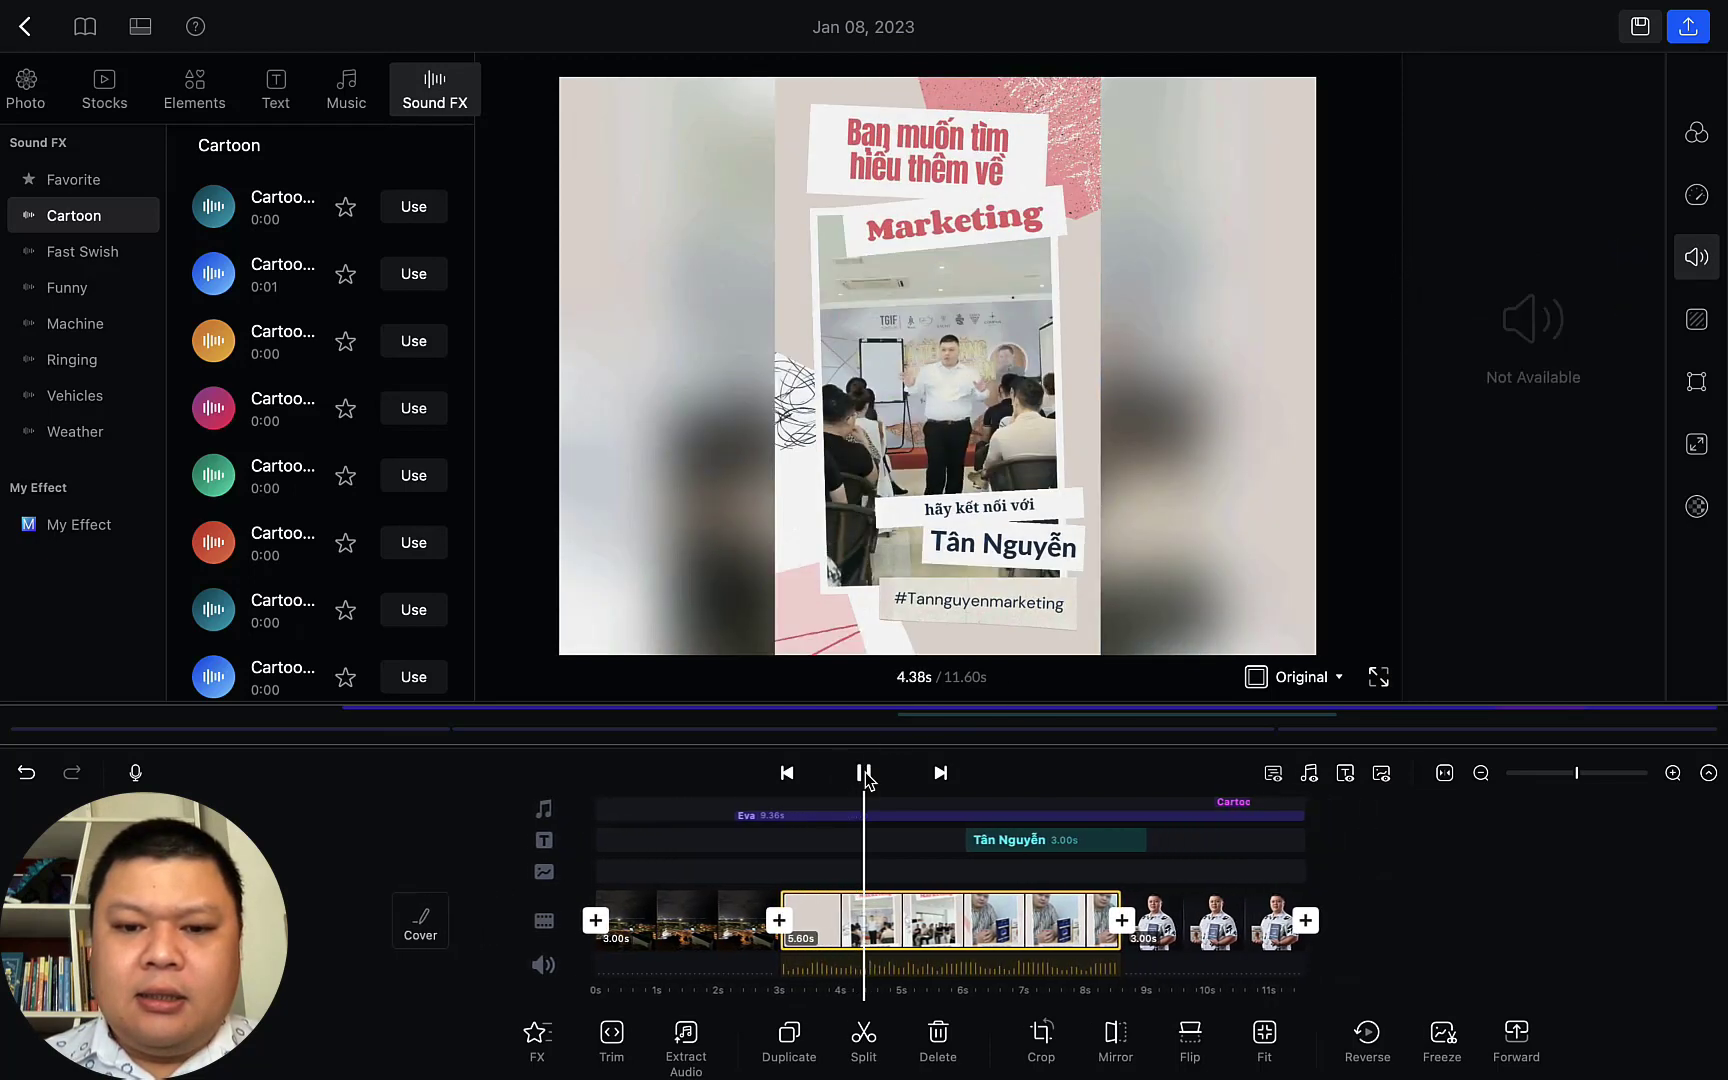
pyautogui.click(866, 778)
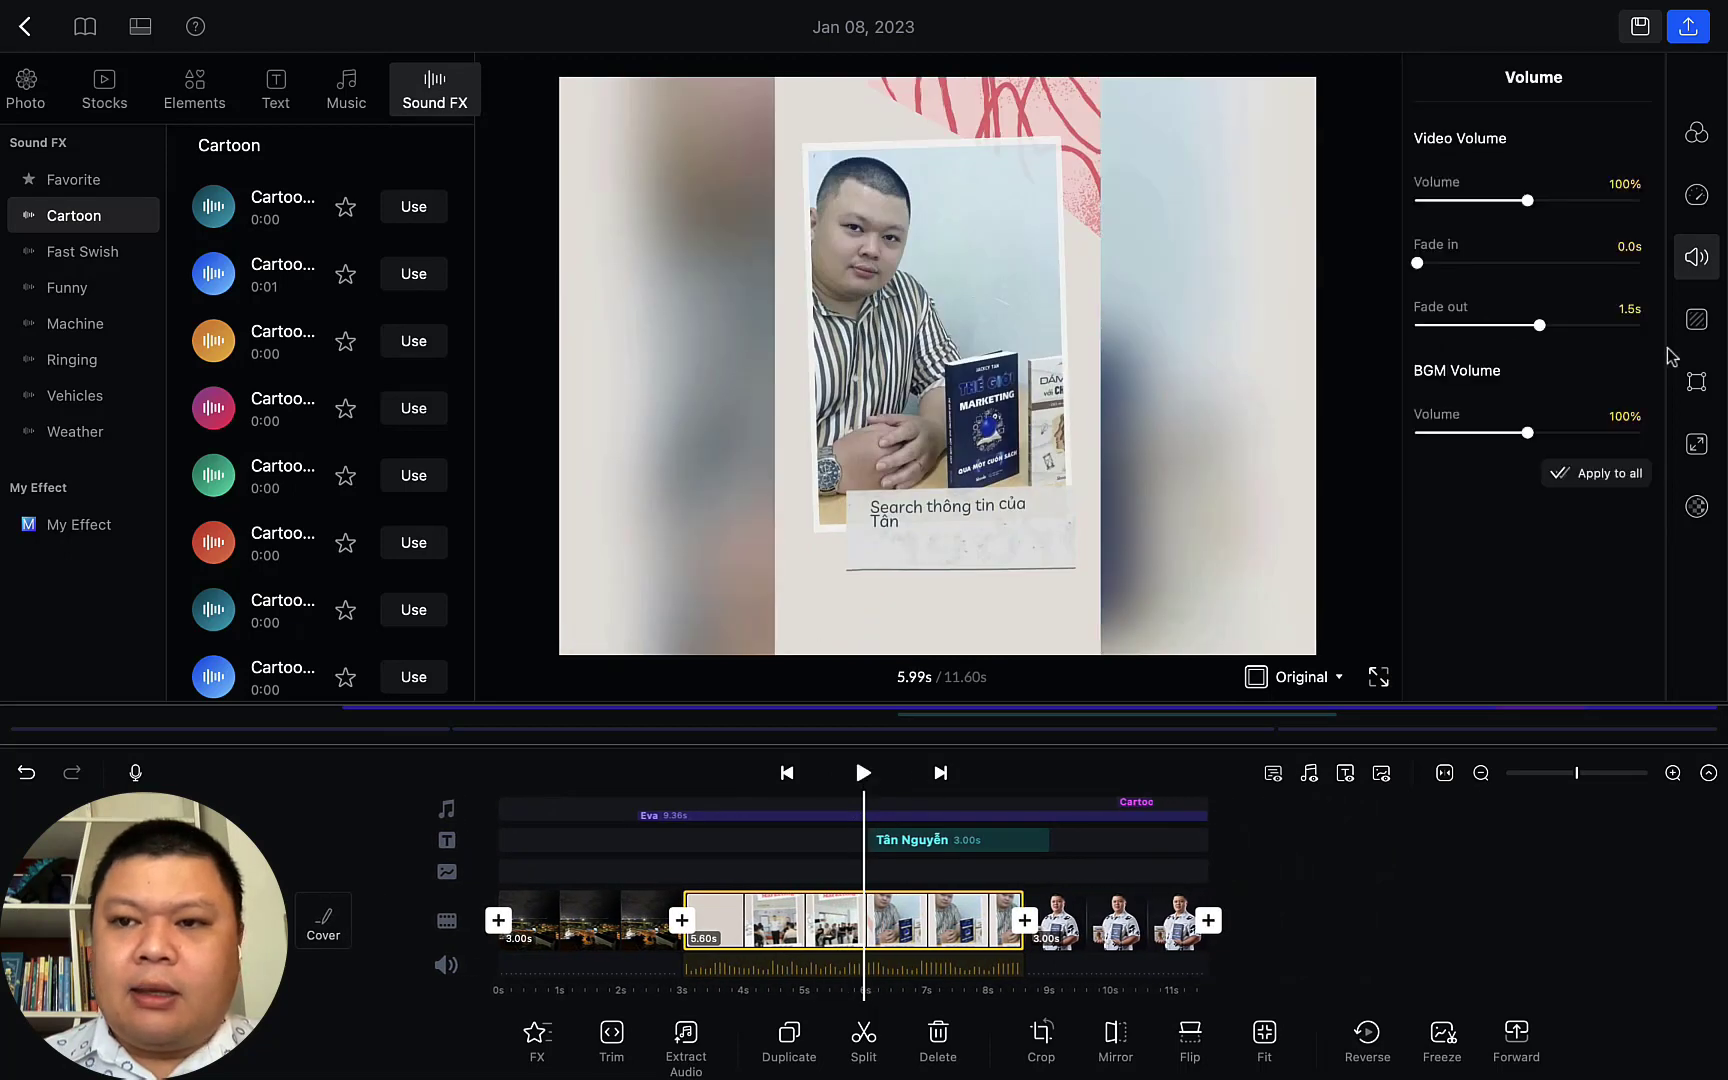
pyautogui.moveTo(1543, 330); pyautogui.dragTo(1400, 337)
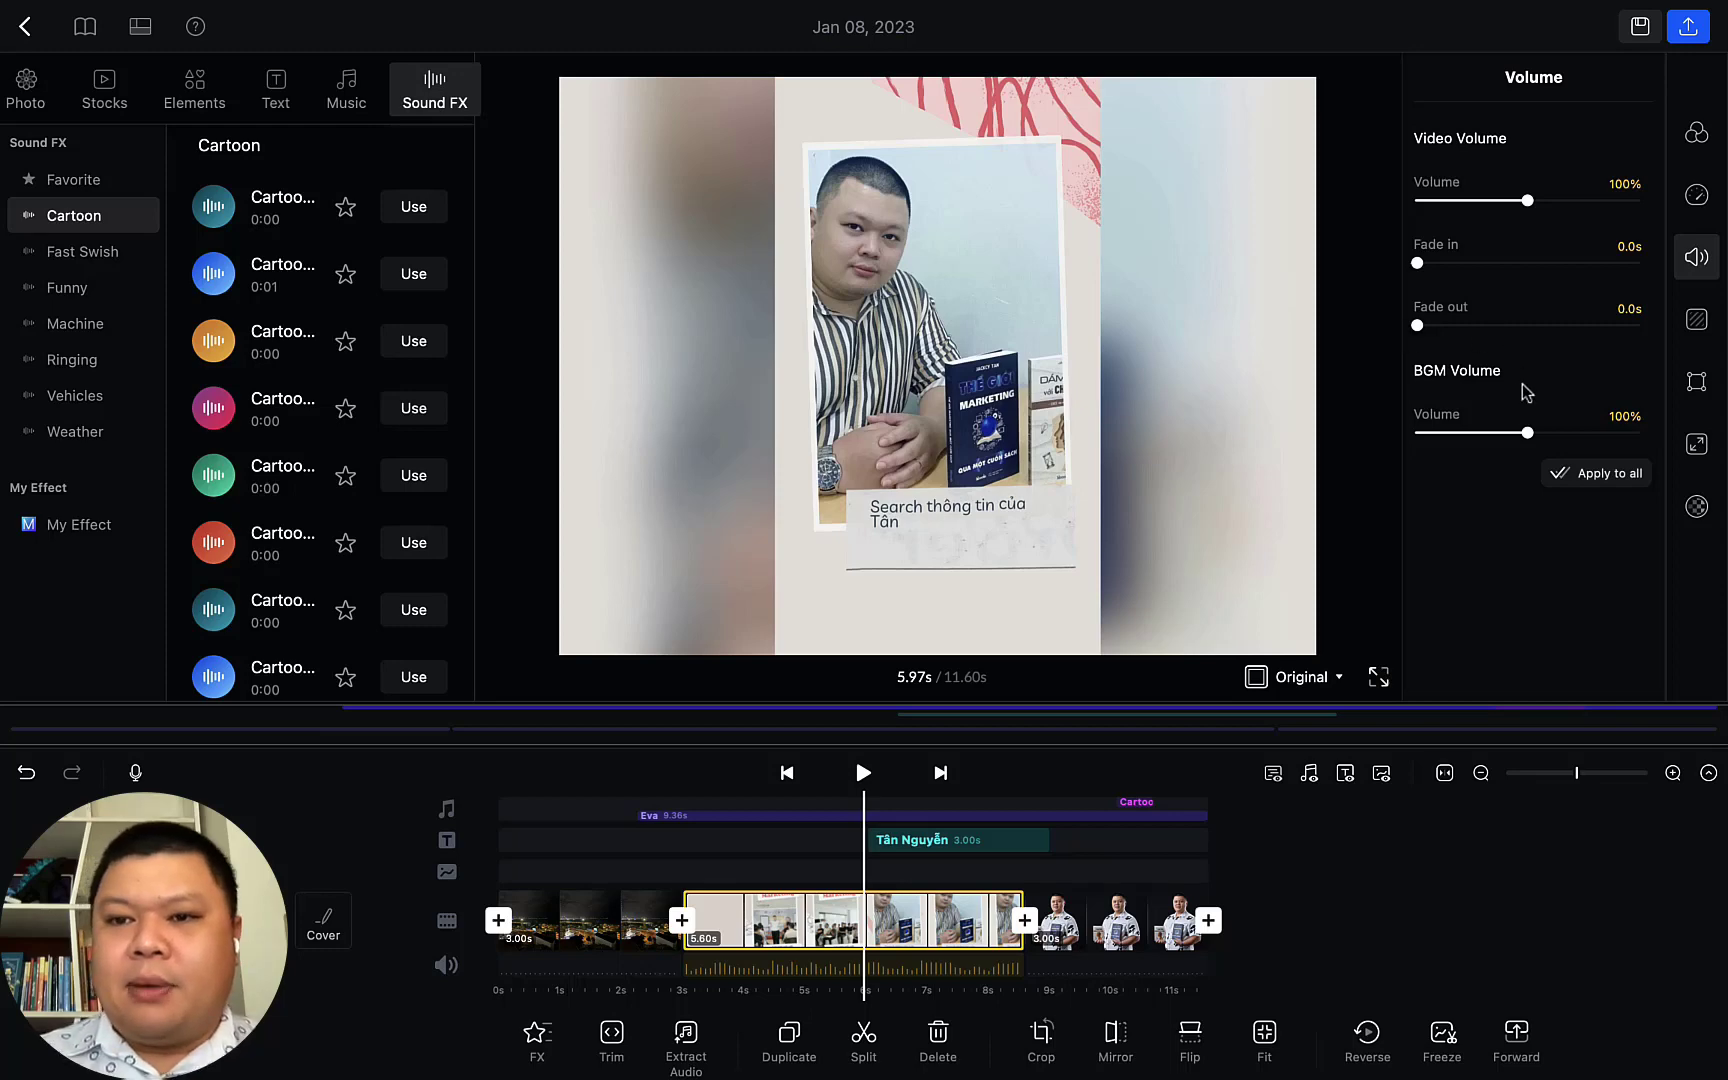
pyautogui.moveTo(1527, 434); pyautogui.dragTo(1584, 439)
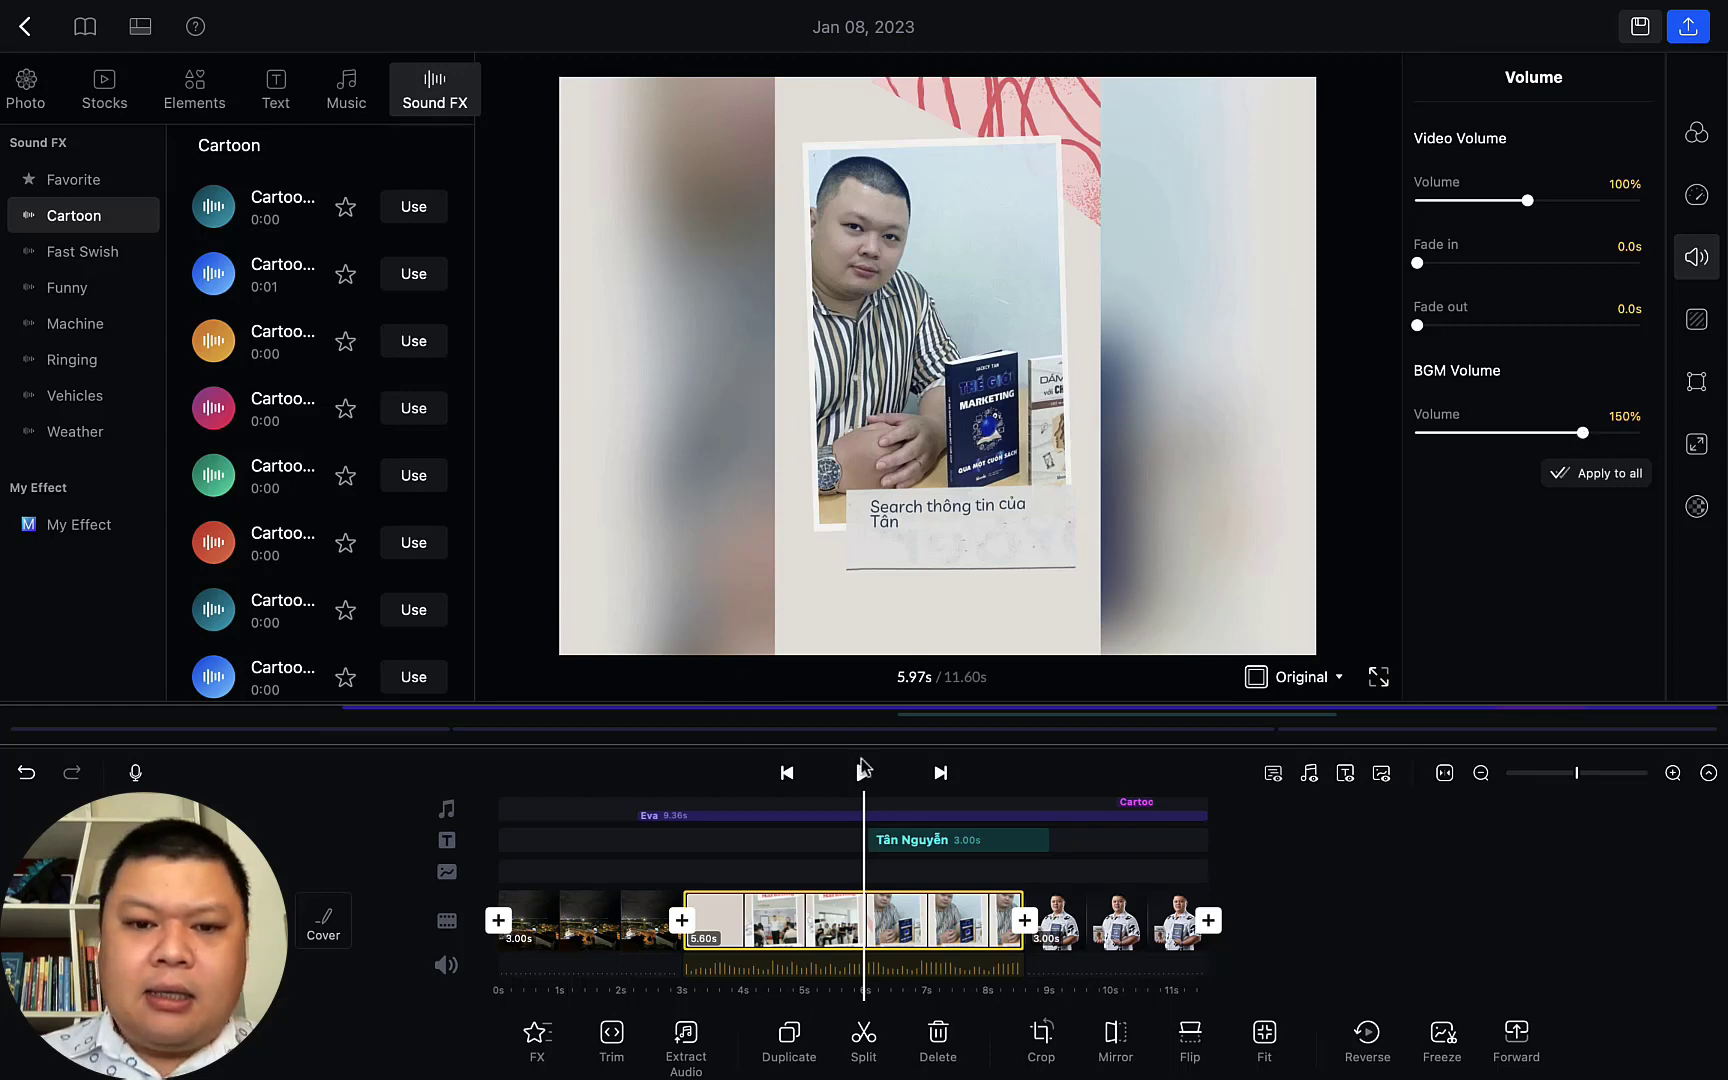
pyautogui.click(863, 773)
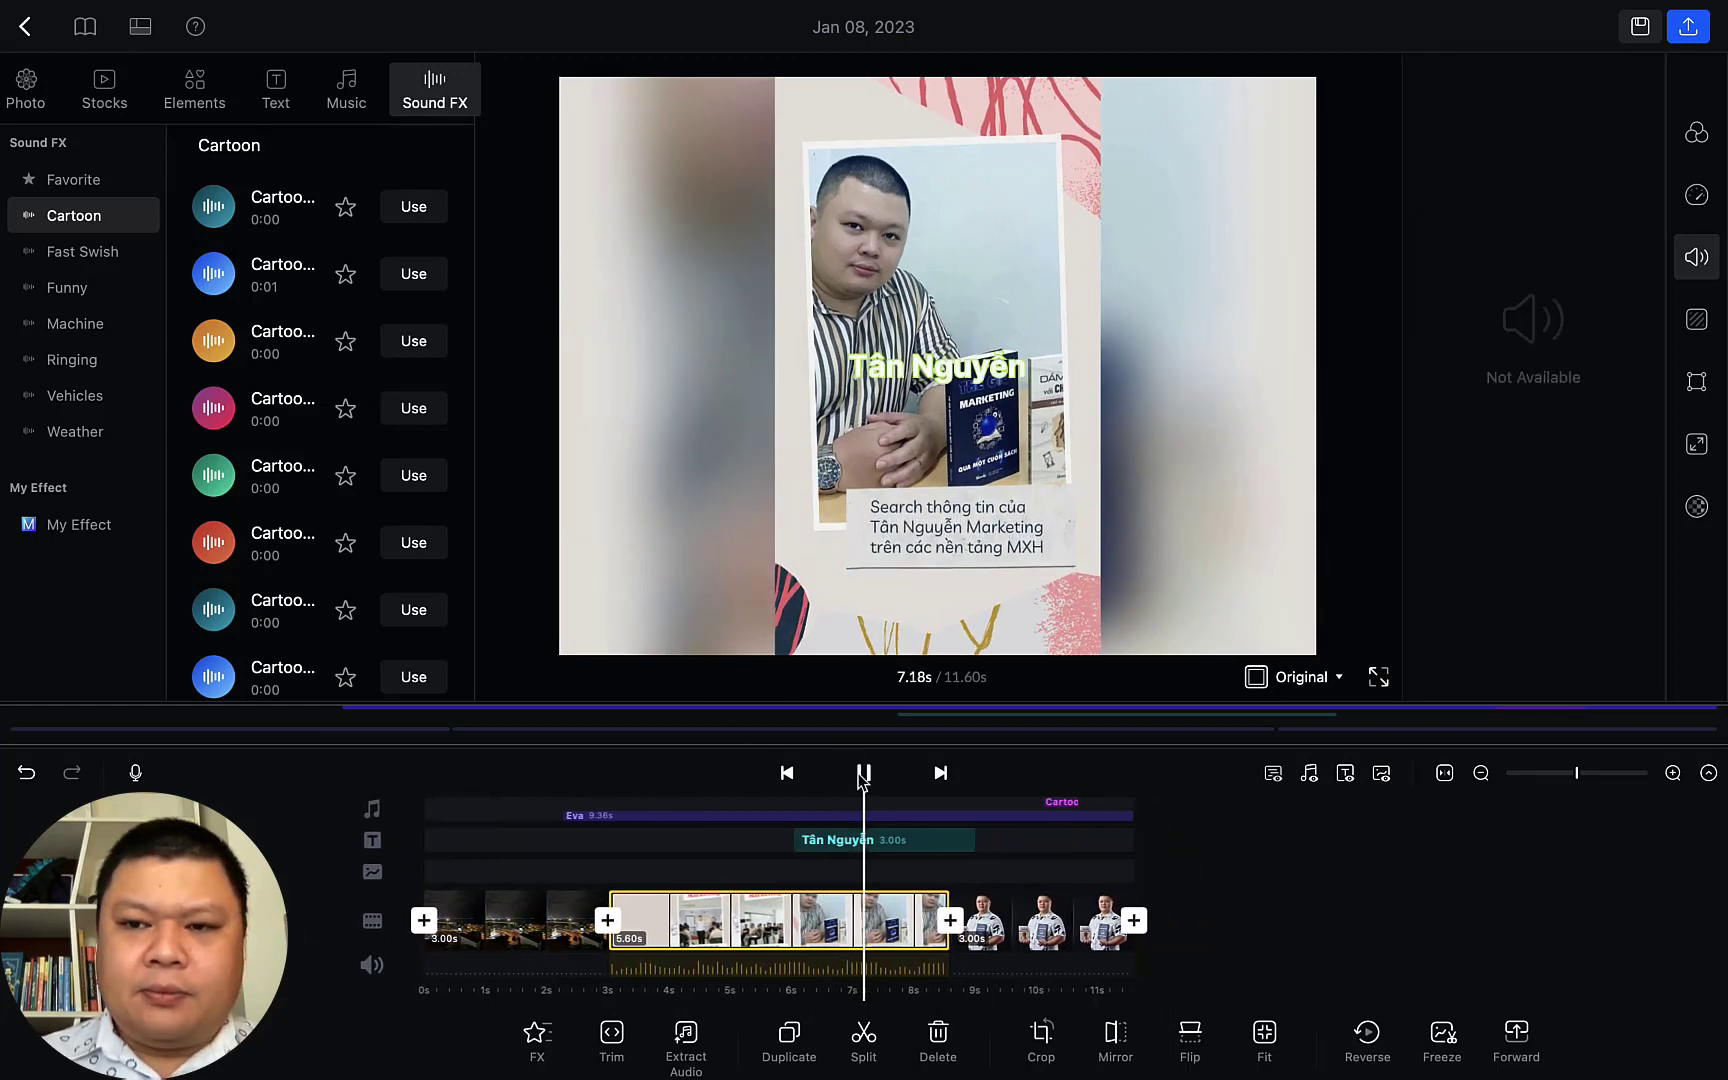
pyautogui.click(863, 775)
pyautogui.moveTo(1584, 443); pyautogui.dragTo(1518, 444)
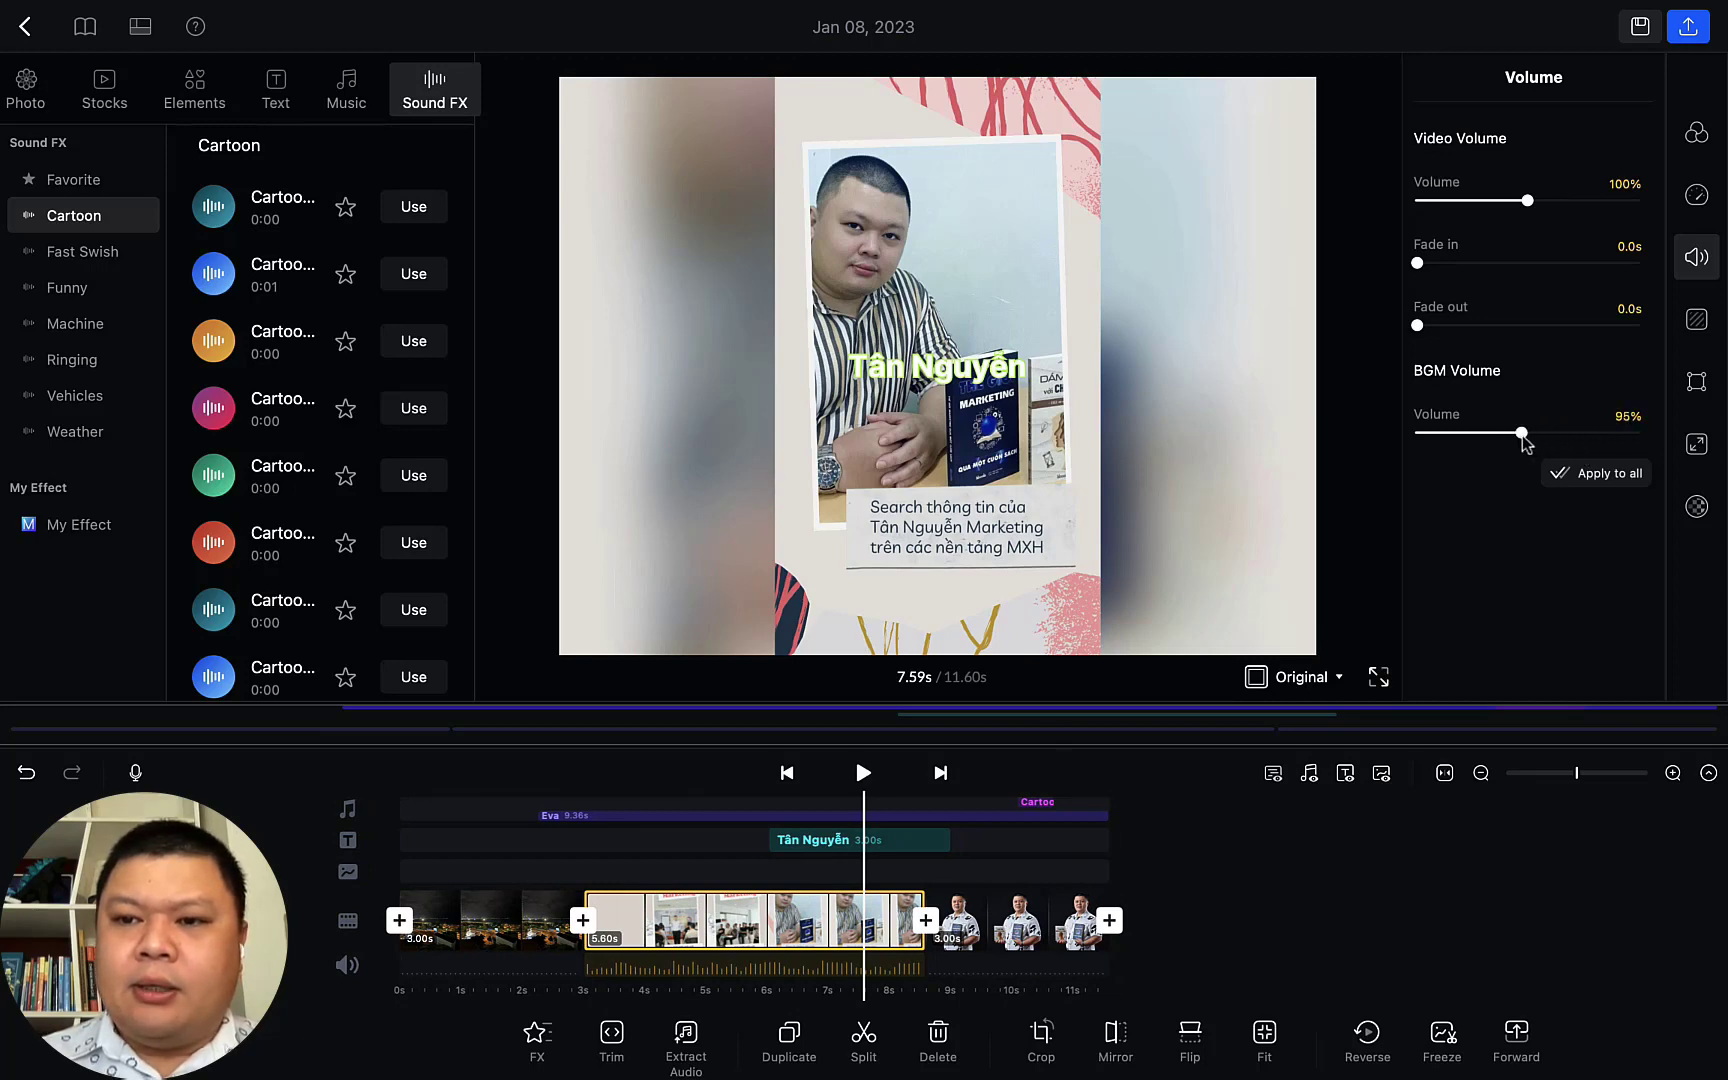
pyautogui.moveTo(1524, 435); pyautogui.dragTo(1528, 435)
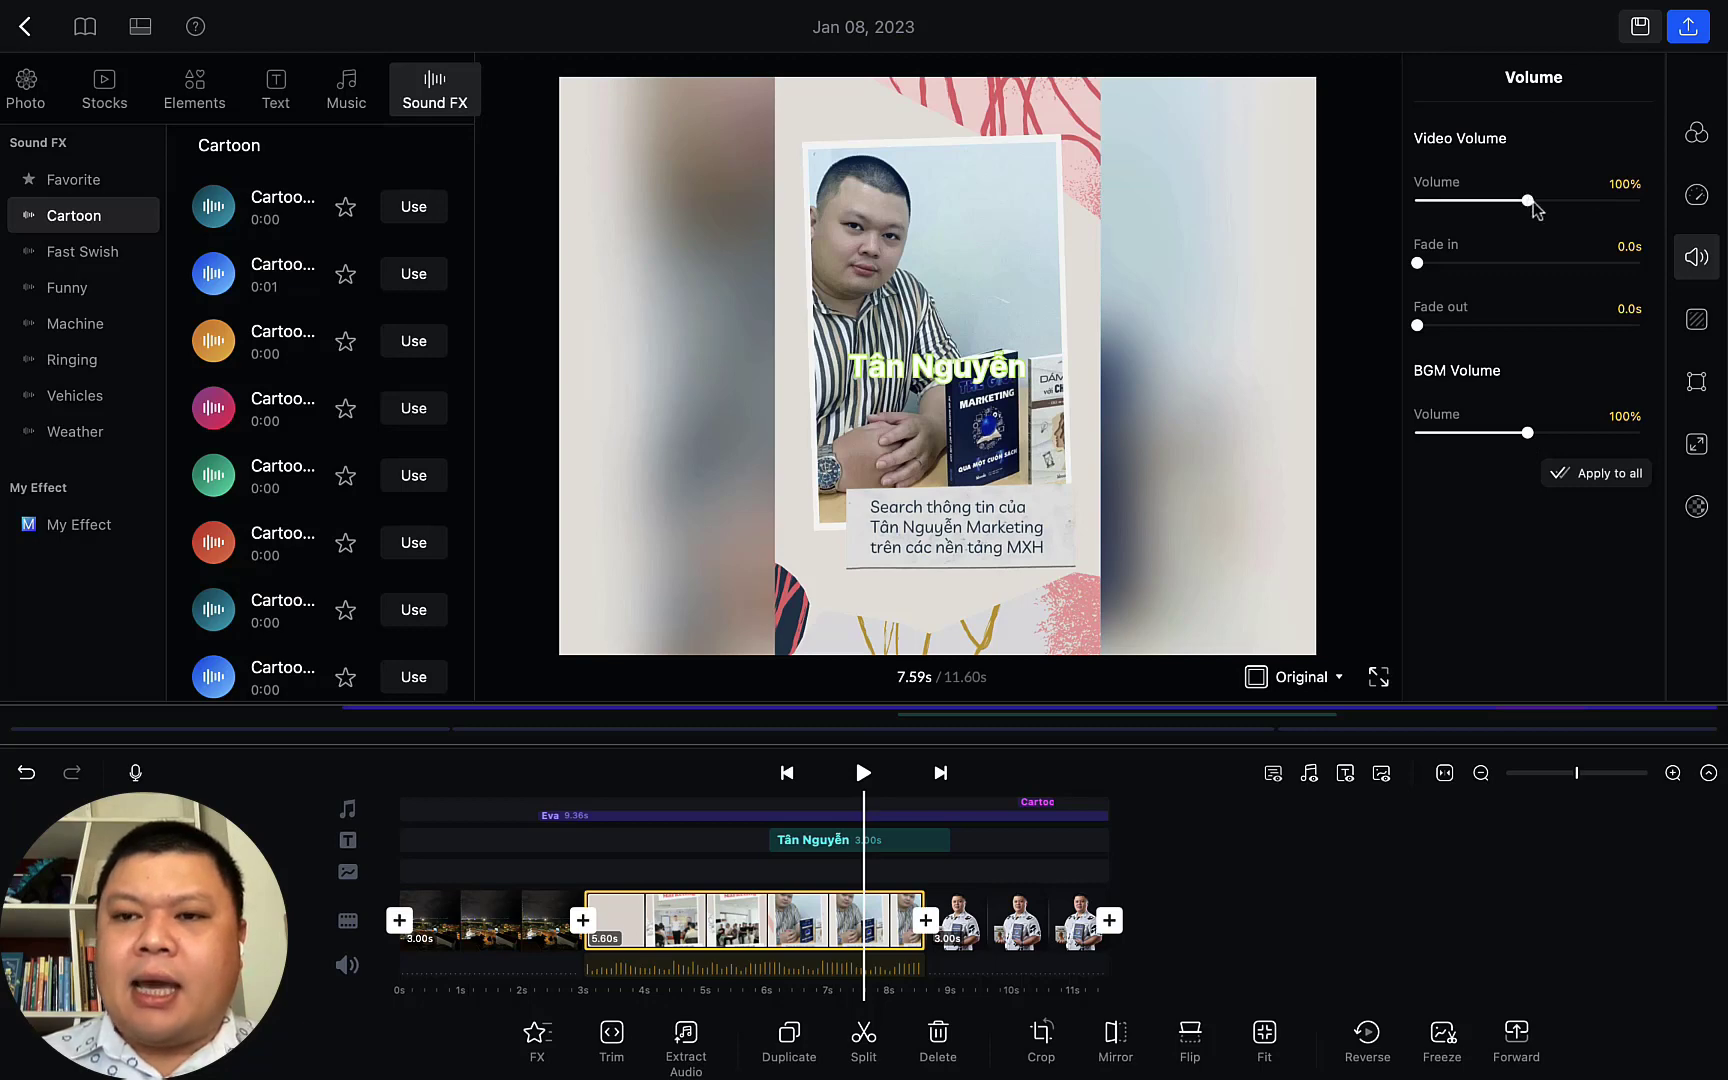
pyautogui.moveTo(1531, 205)
pyautogui.mouseDown()
pyautogui.moveTo(1584, 205)
pyautogui.moveTo(1530, 204)
pyautogui.mouseUp()
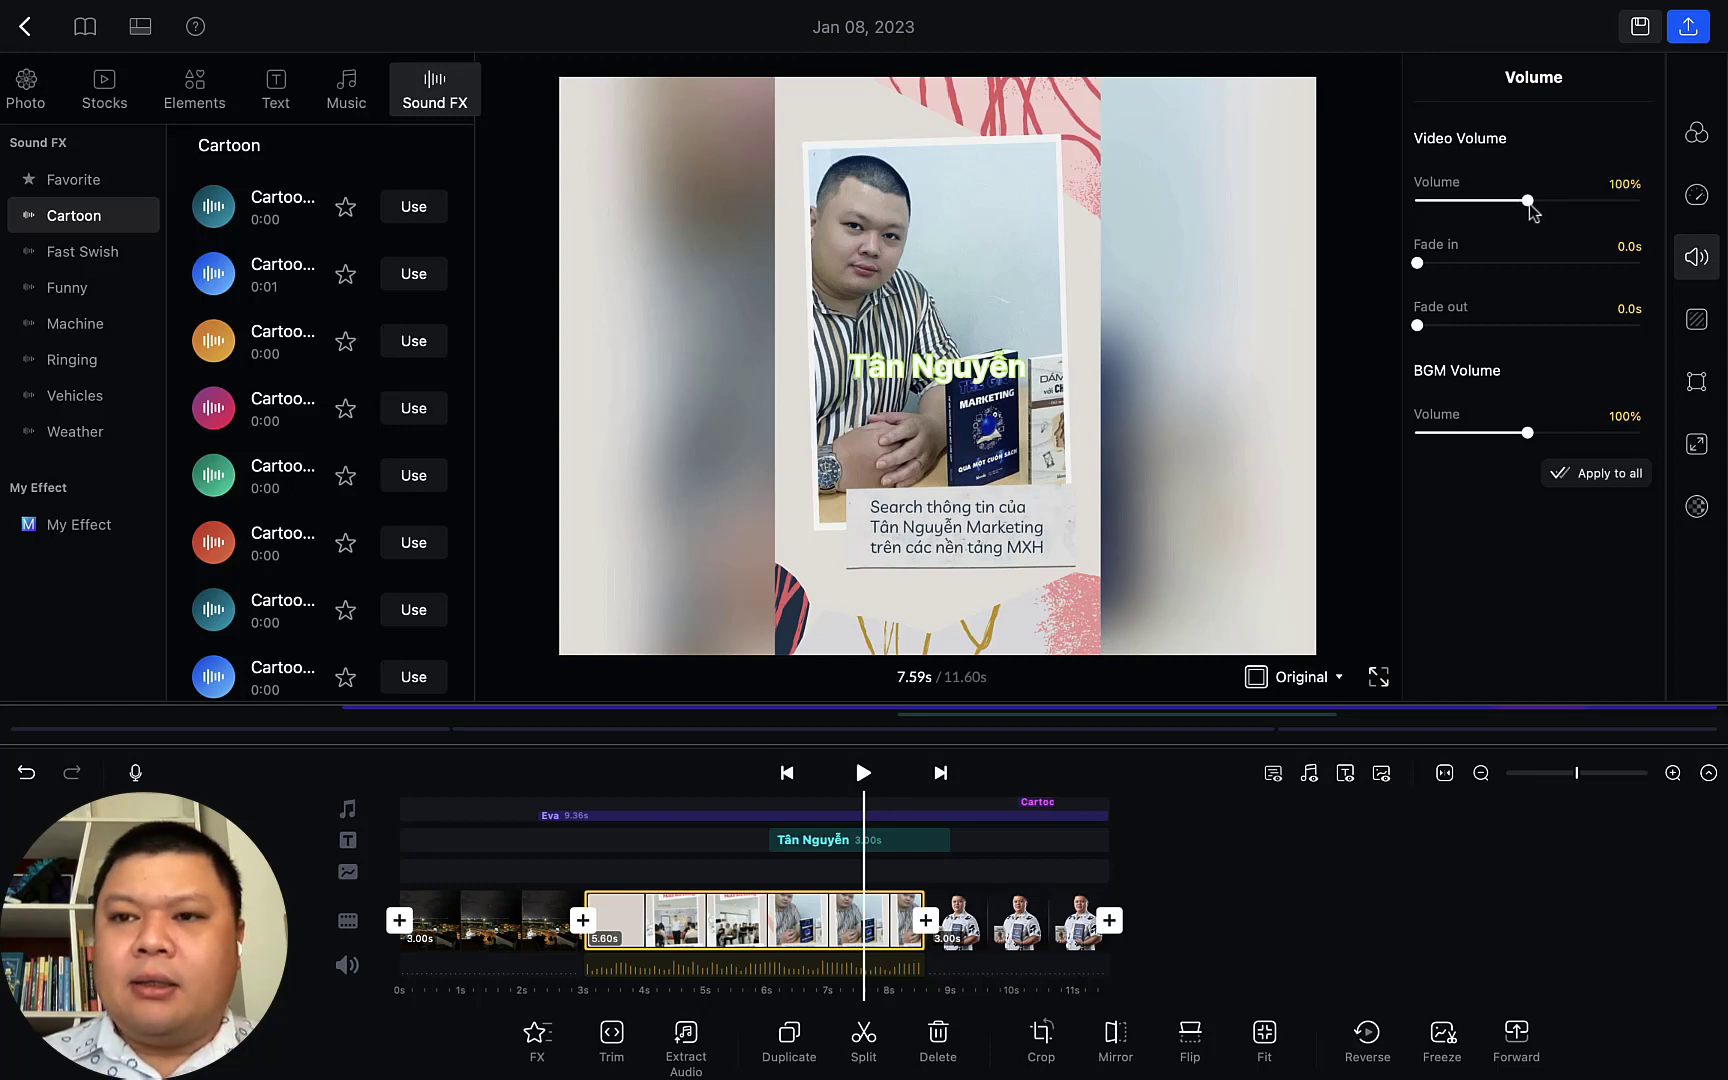
# Add the portrait jpeg from Downloads as the clip's background image and lower blur from 30 to 4
pyautogui.click(1698, 320)
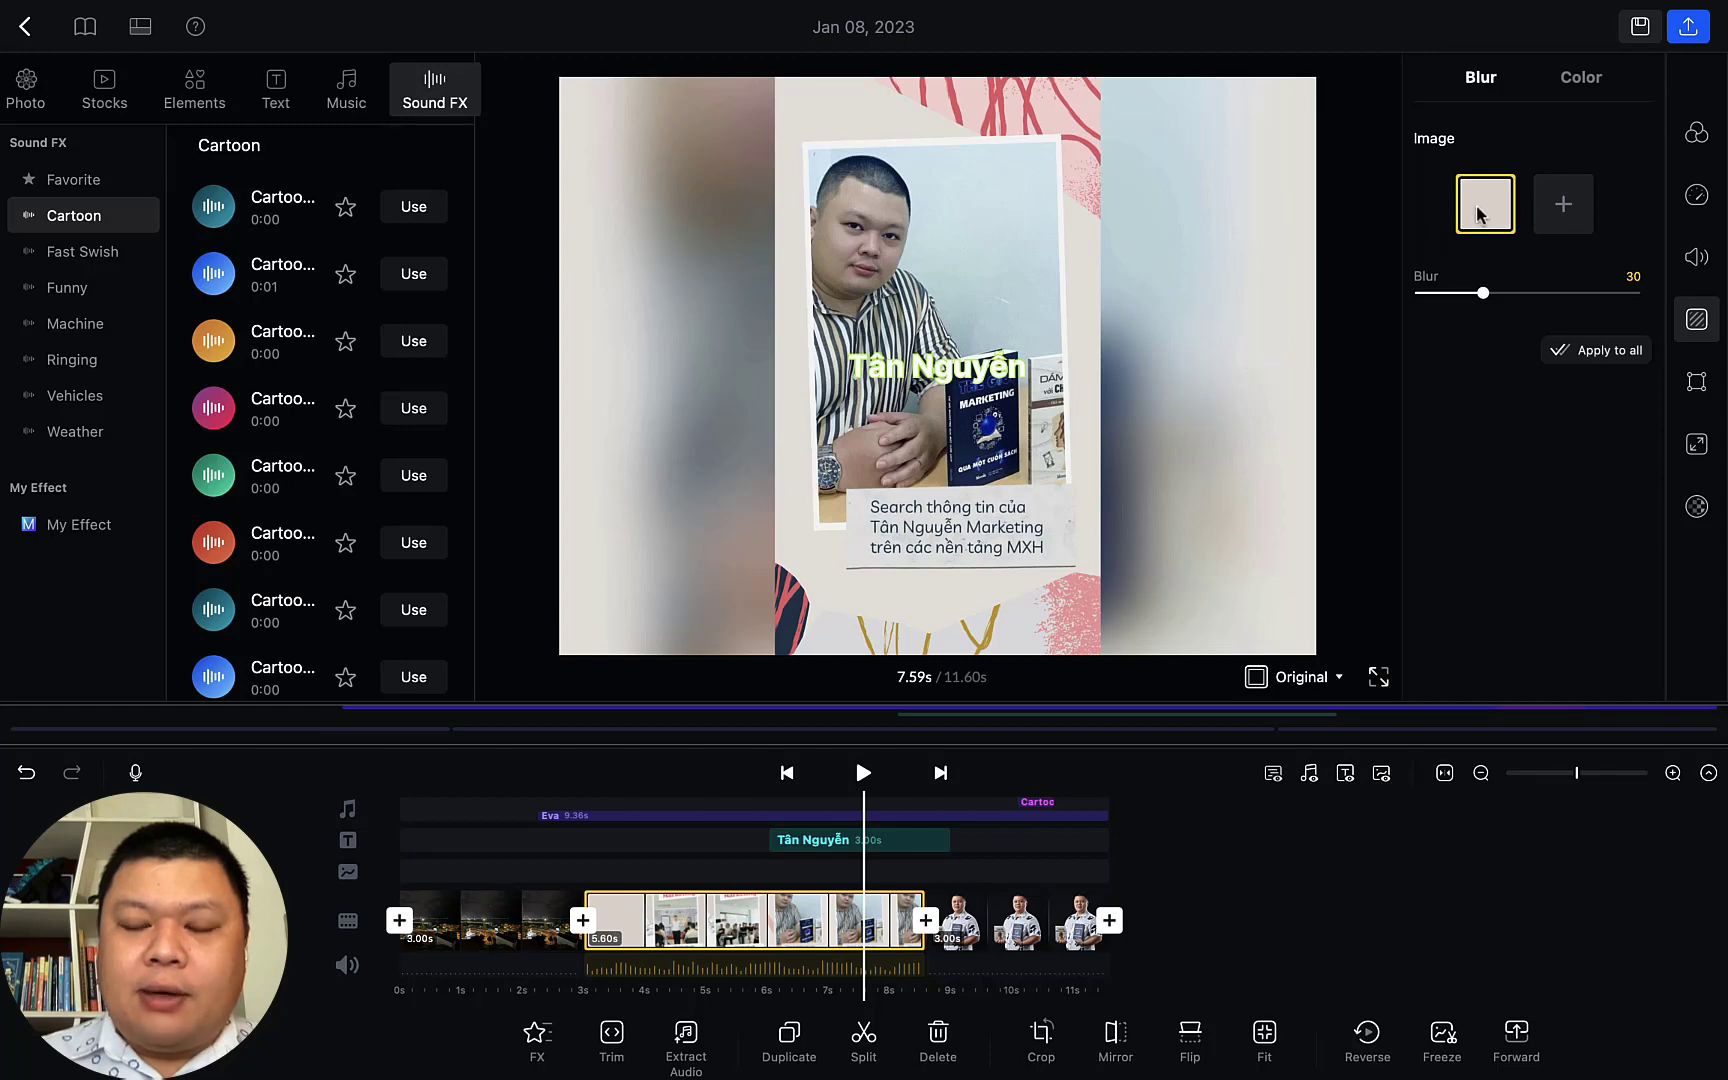
pyautogui.click(1560, 205)
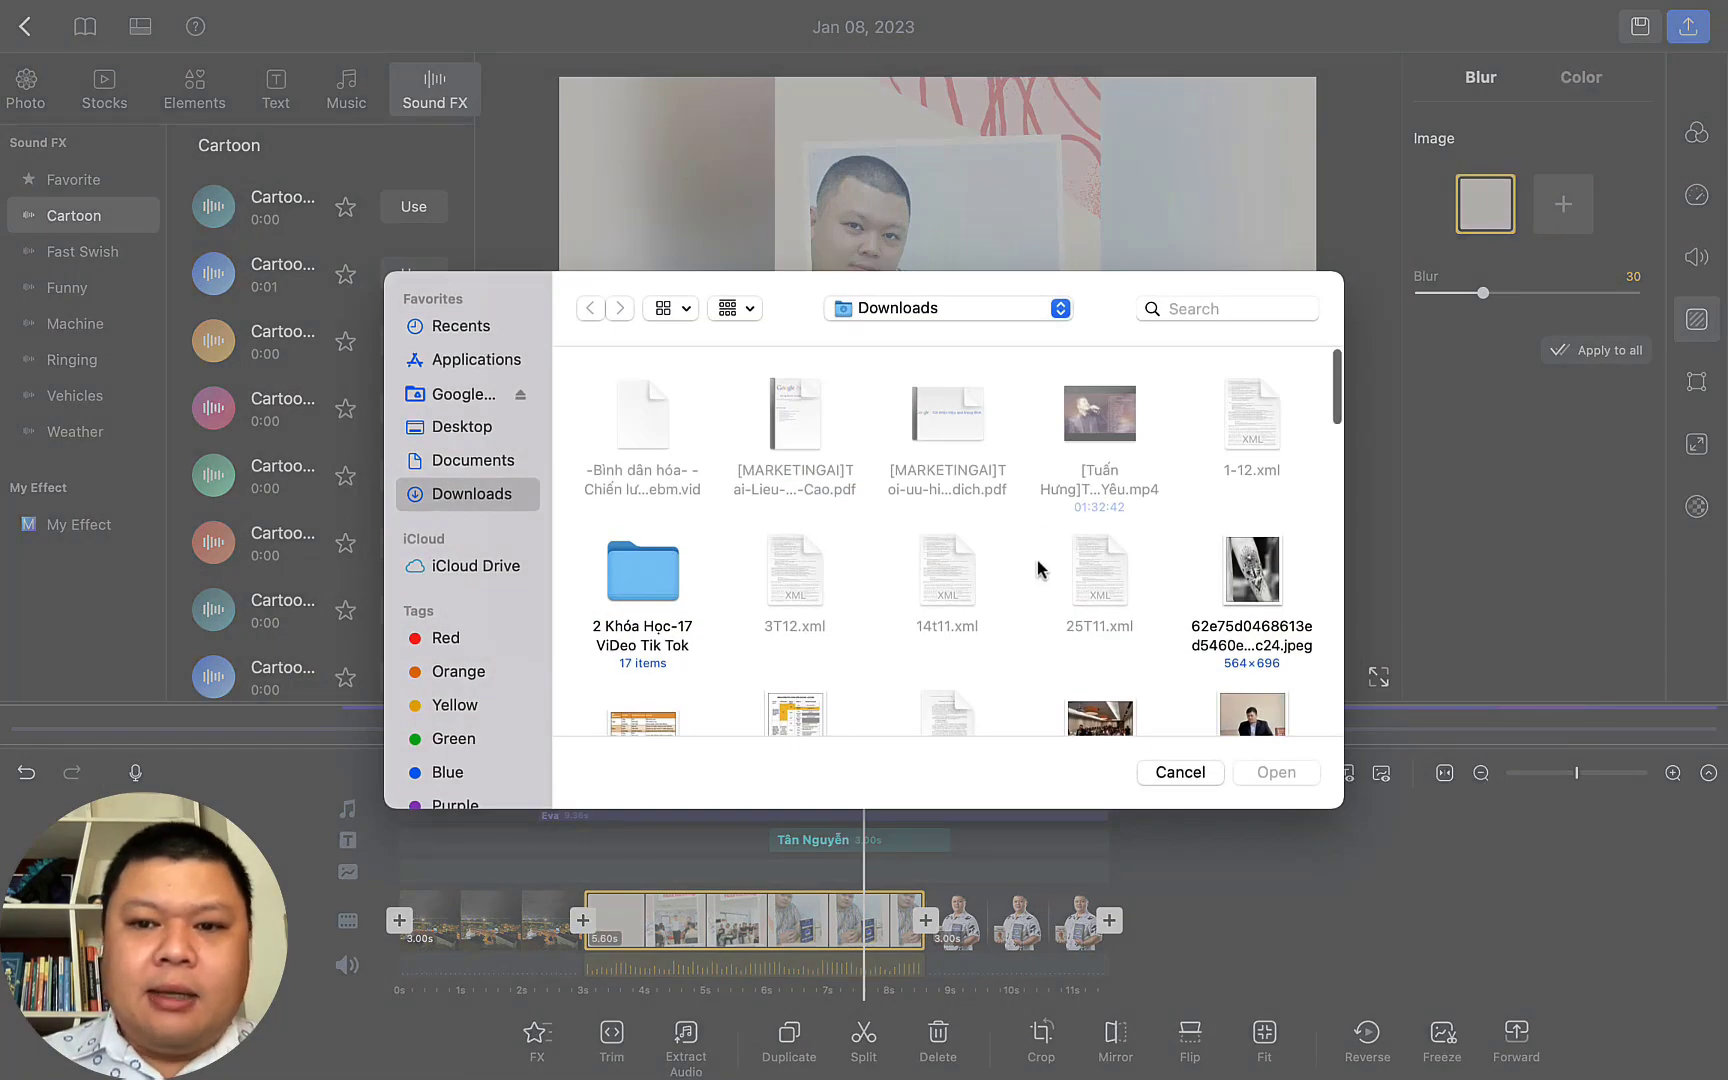
pyautogui.scroll(-2, 1200, 530)
pyautogui.click(1265, 515)
pyautogui.doubleClick(1265, 515)
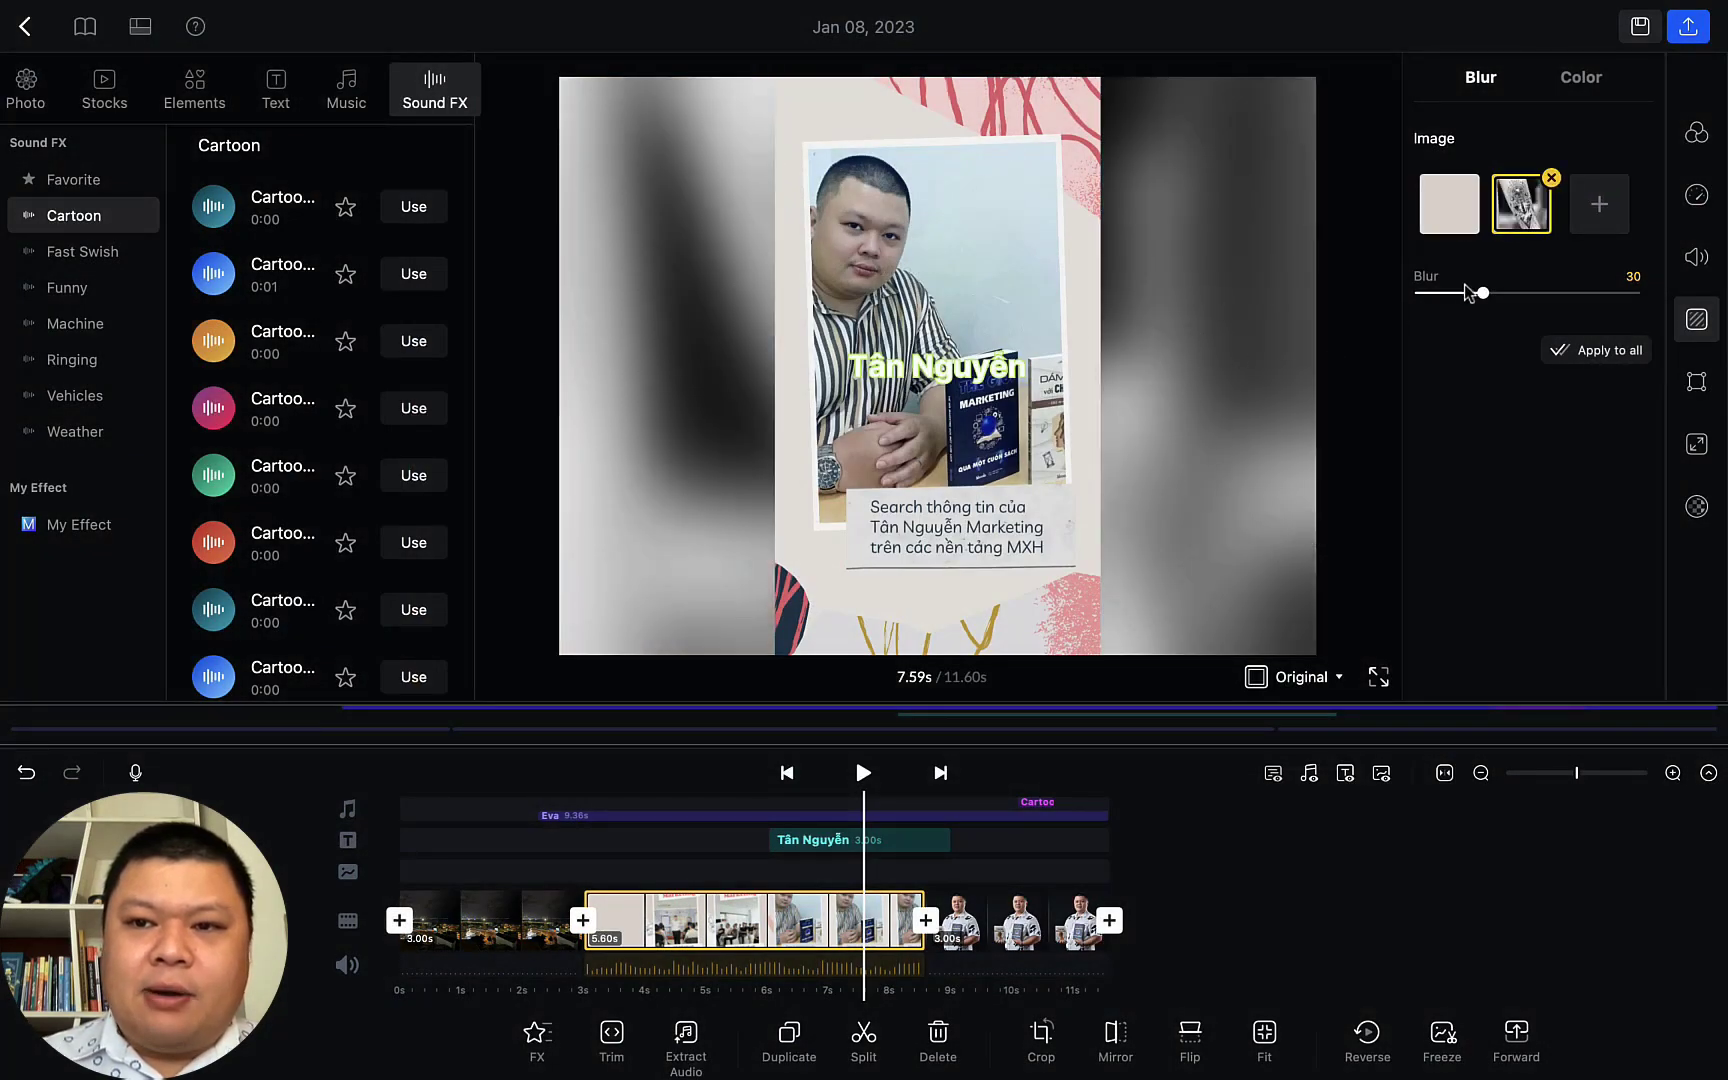
pyautogui.moveTo(1483, 294); pyautogui.dragTo(1373, 307)
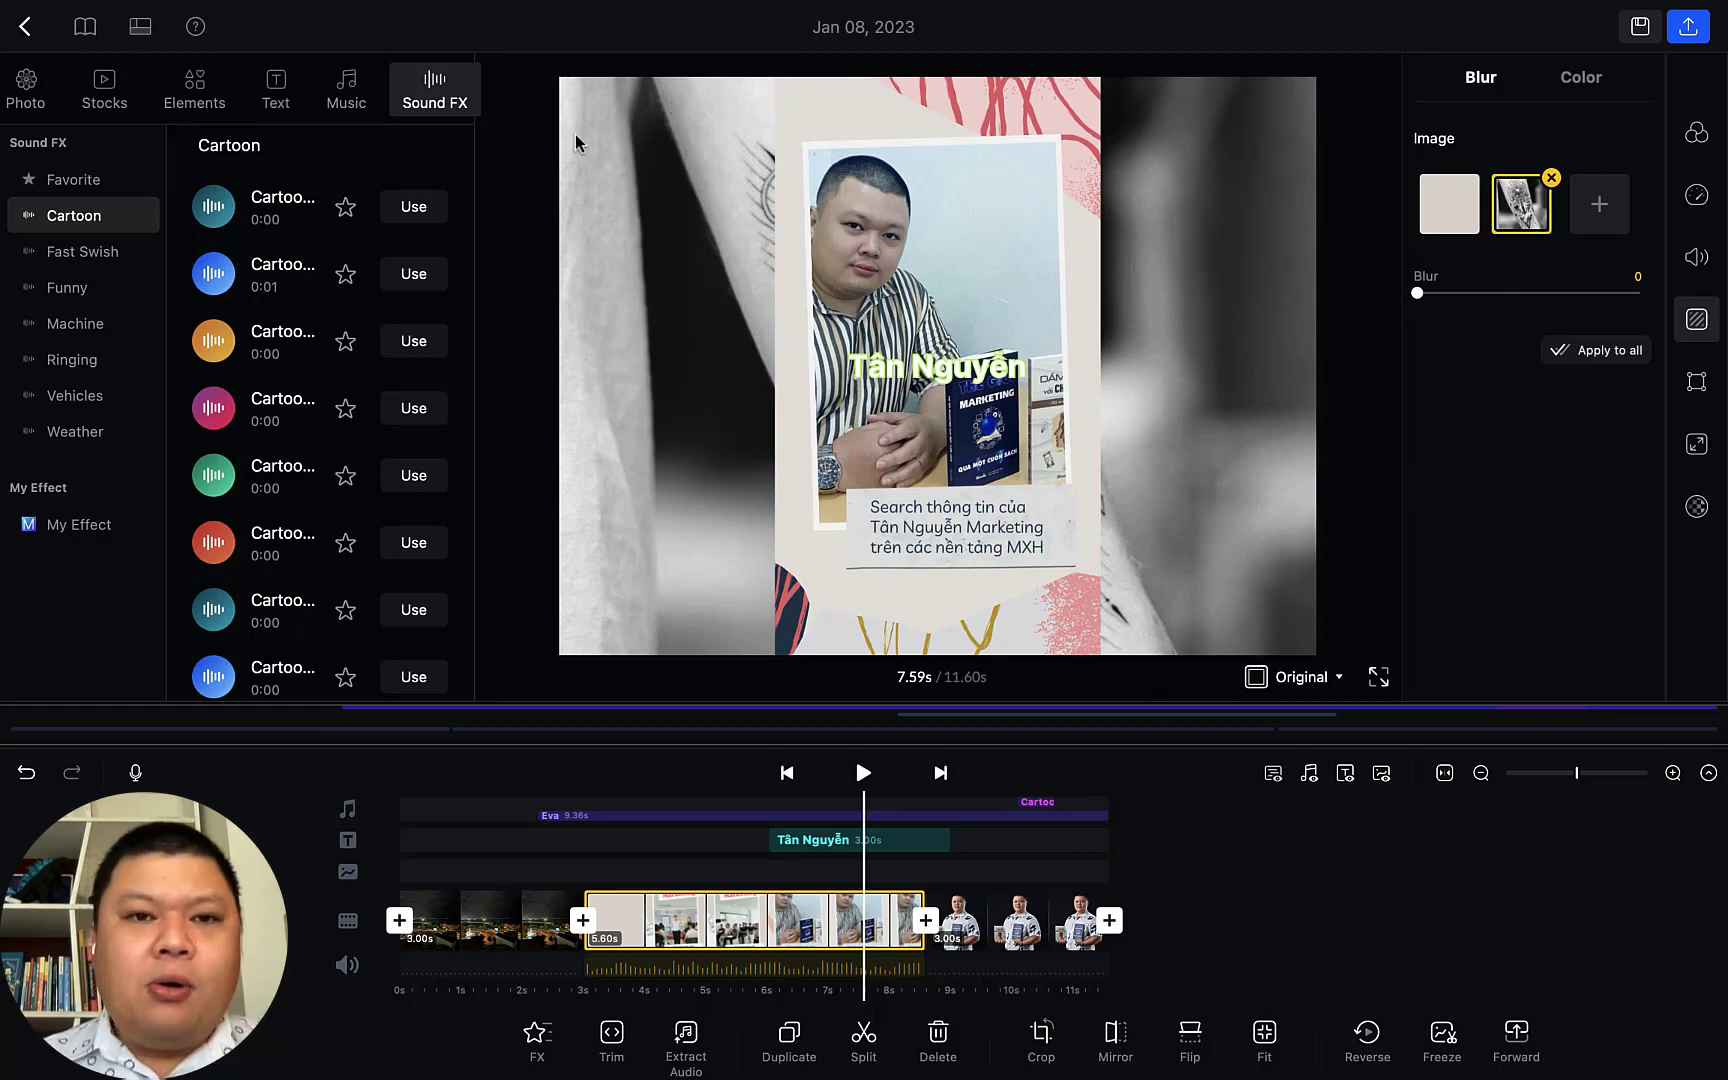
pyautogui.moveTo(1419, 294)
pyautogui.mouseDown()
pyautogui.moveTo(1442, 293)
pyautogui.moveTo(1417, 293)
pyautogui.mouseUp()
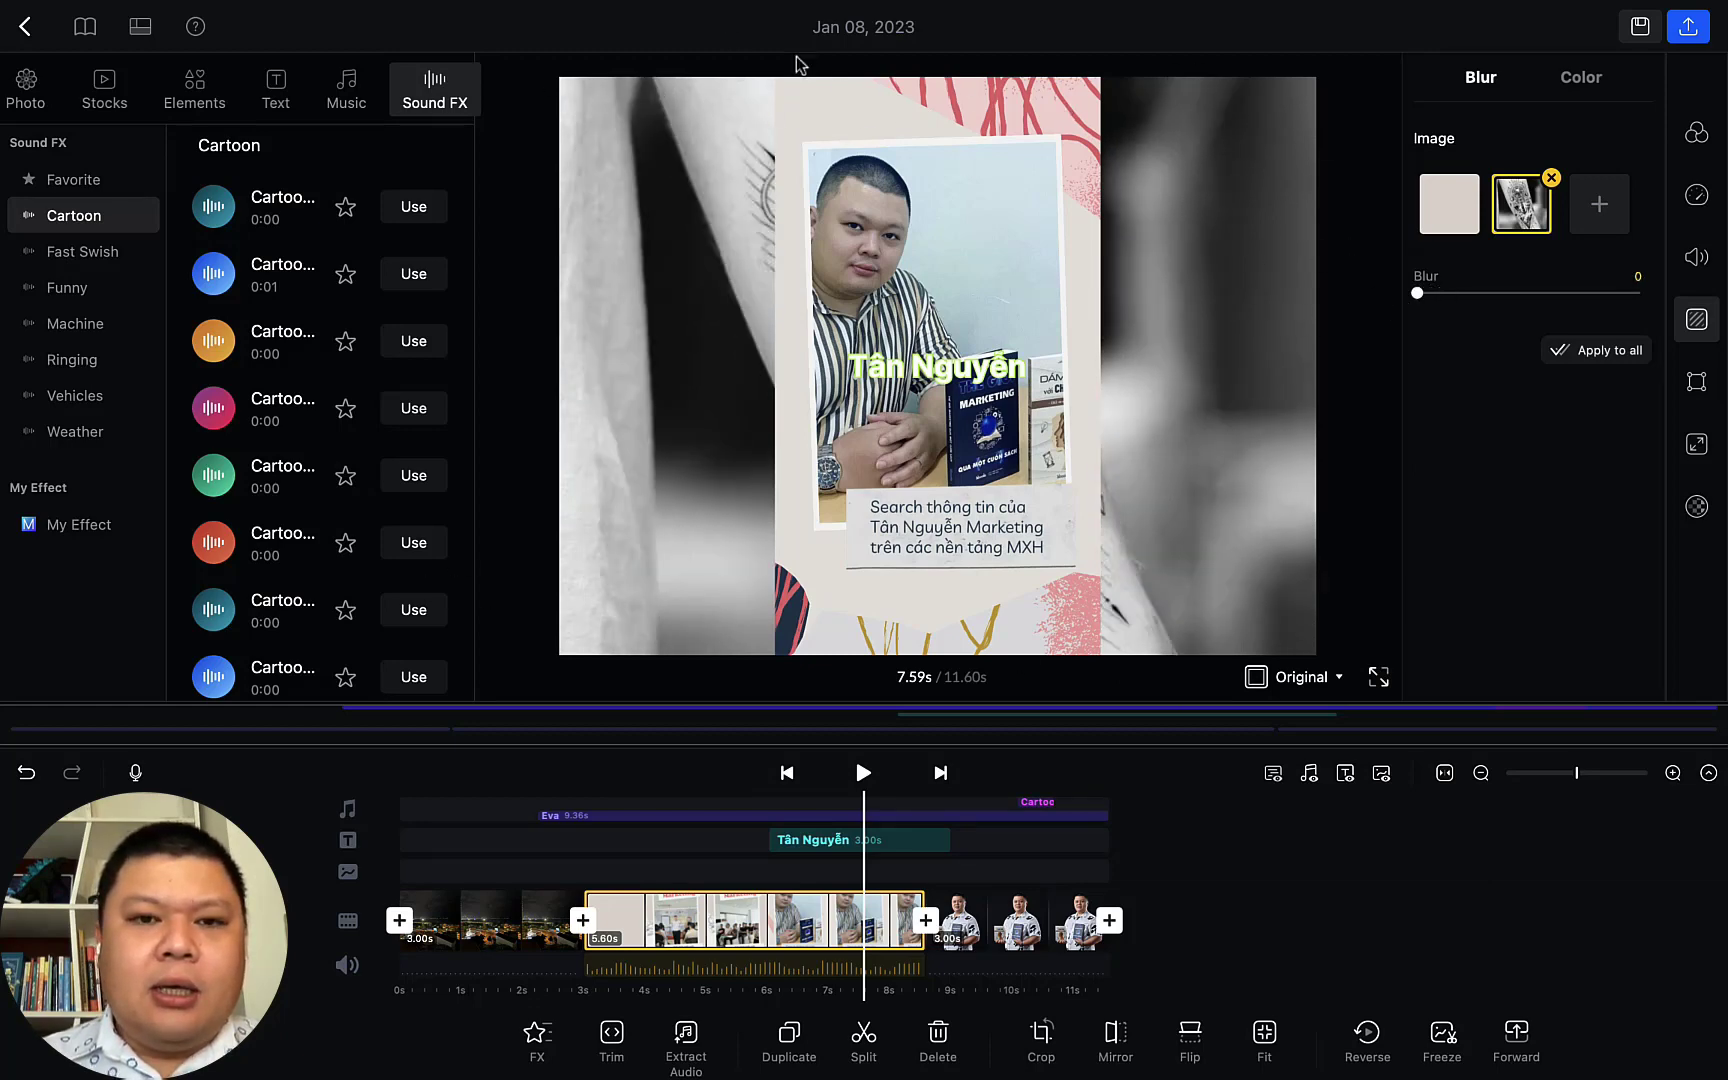
# Delete the second background image from the opening night city clip
pyautogui.click(981, 806)
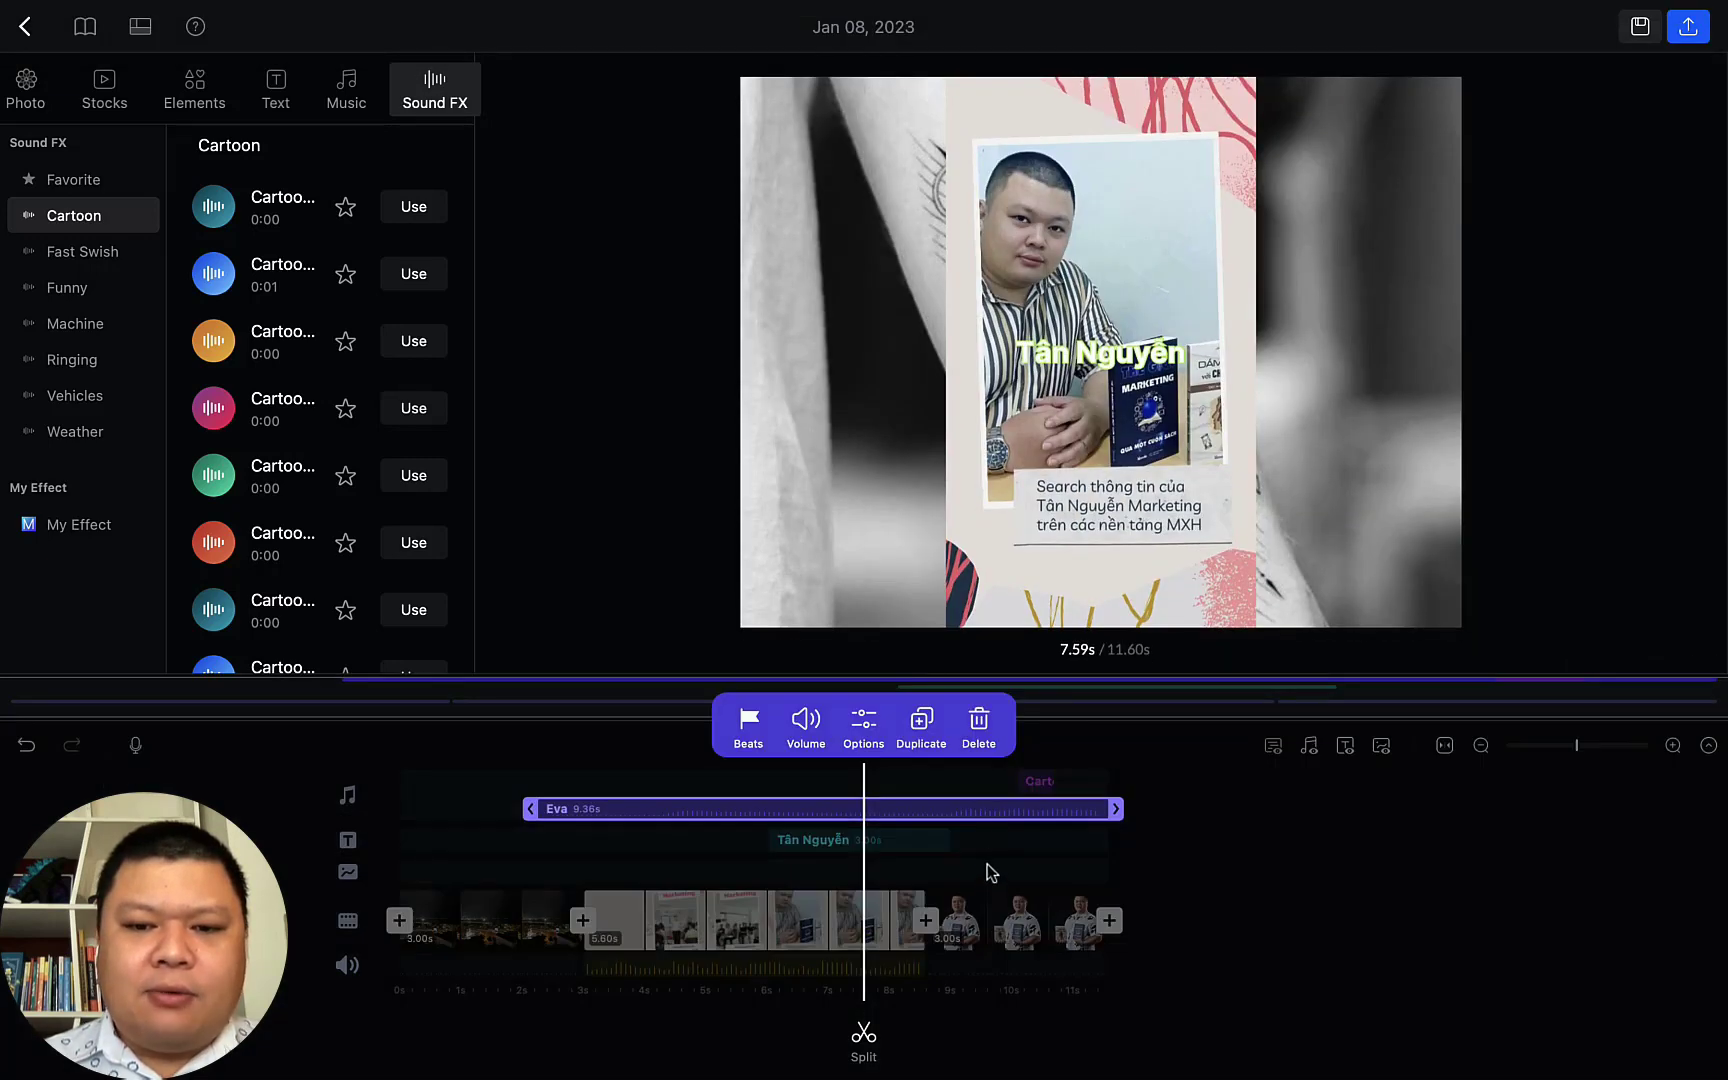
pyautogui.click(993, 898)
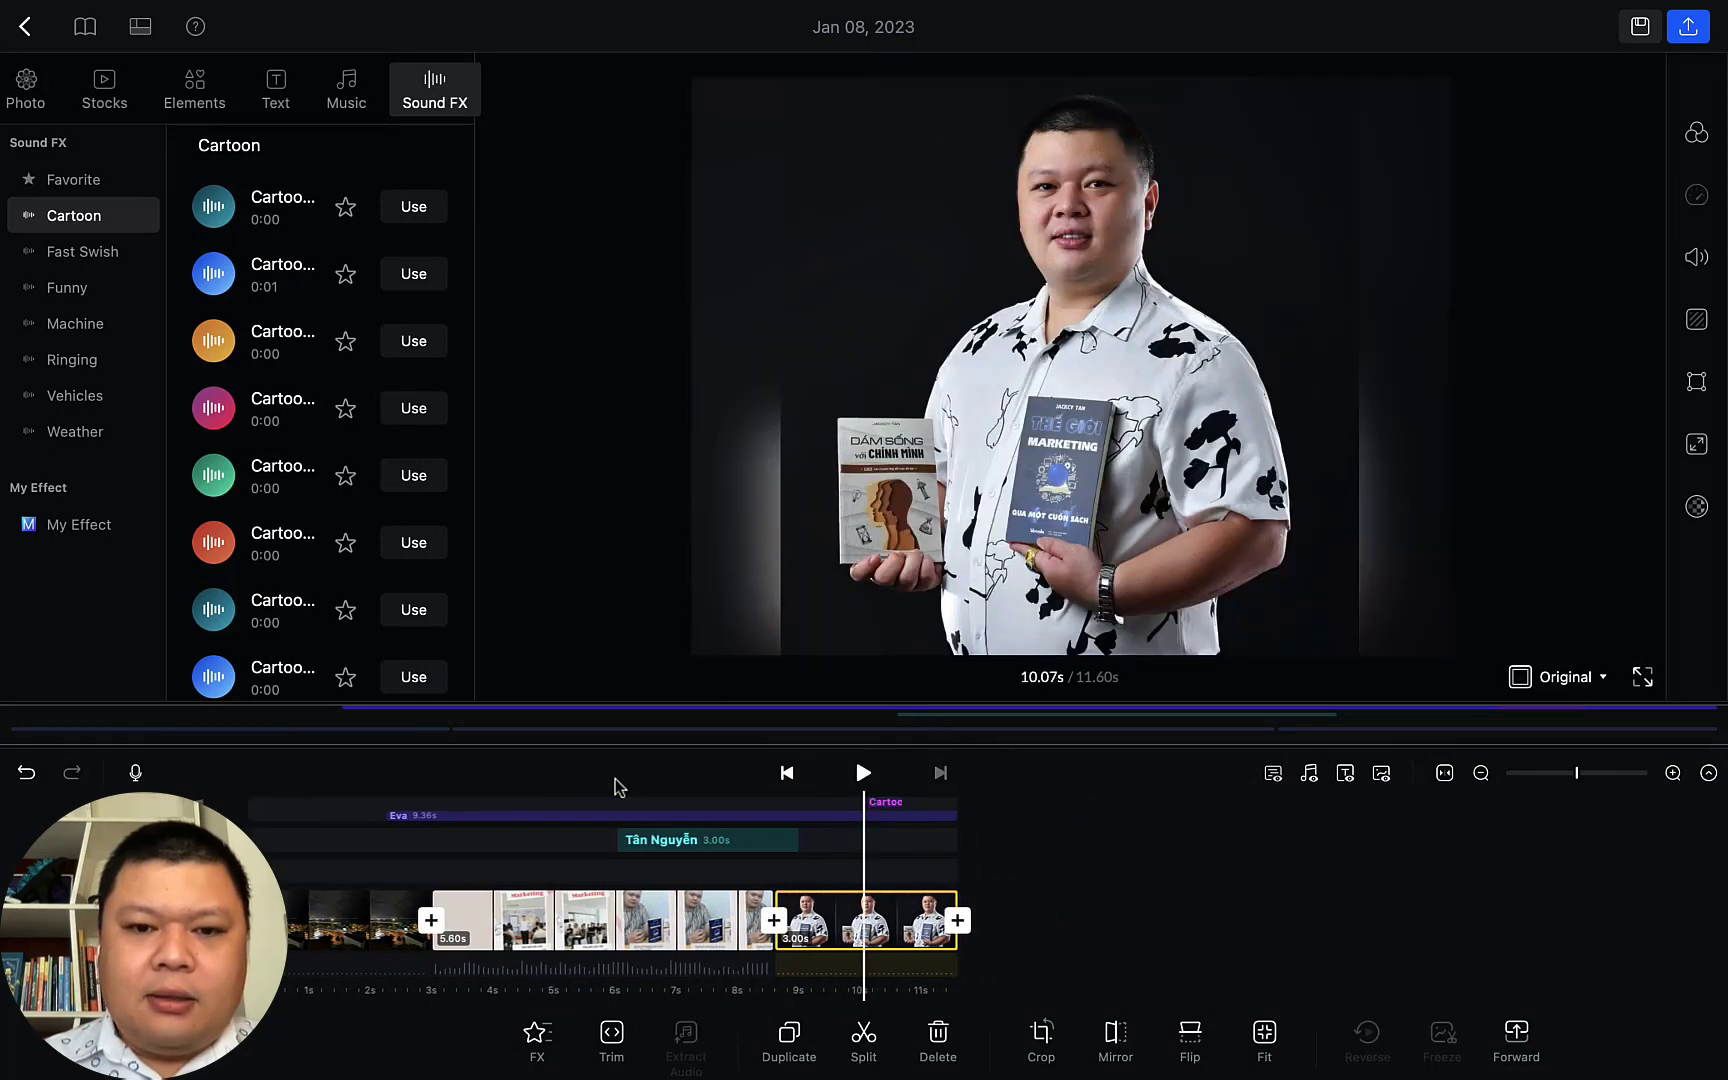
pyautogui.click(386, 914)
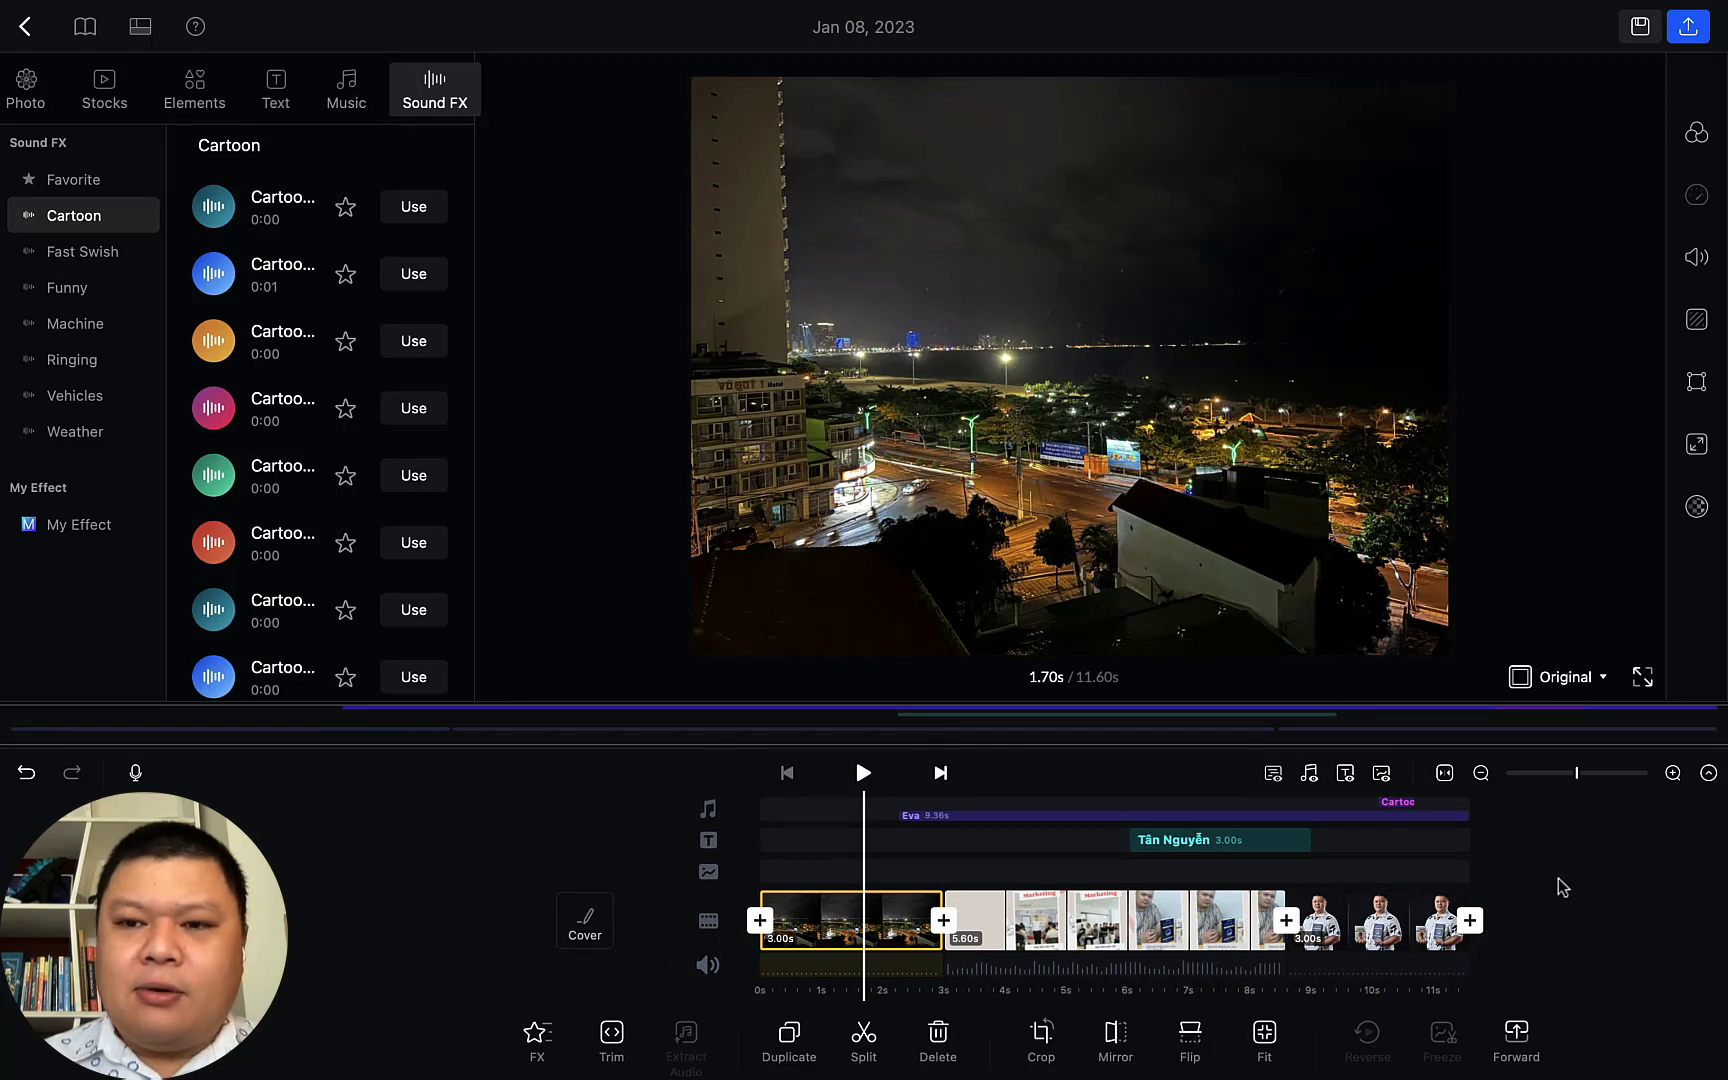
pyautogui.click(1697, 319)
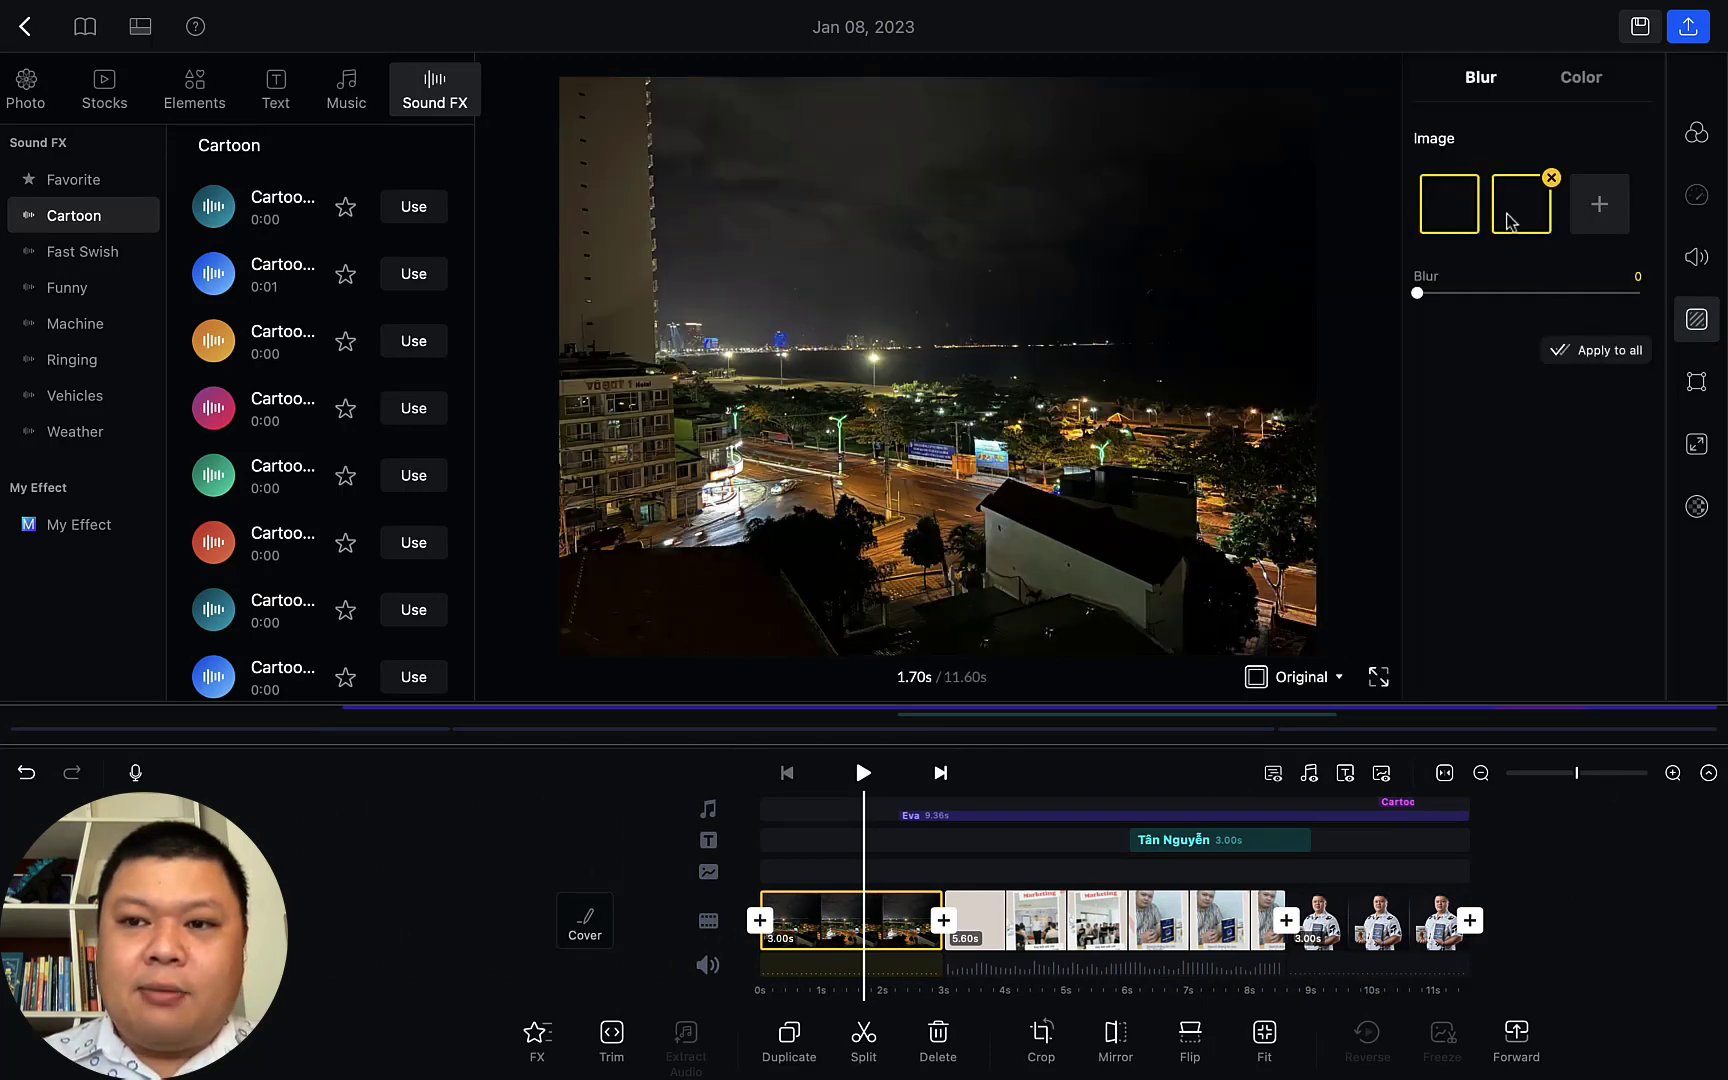
pyautogui.click(1551, 178)
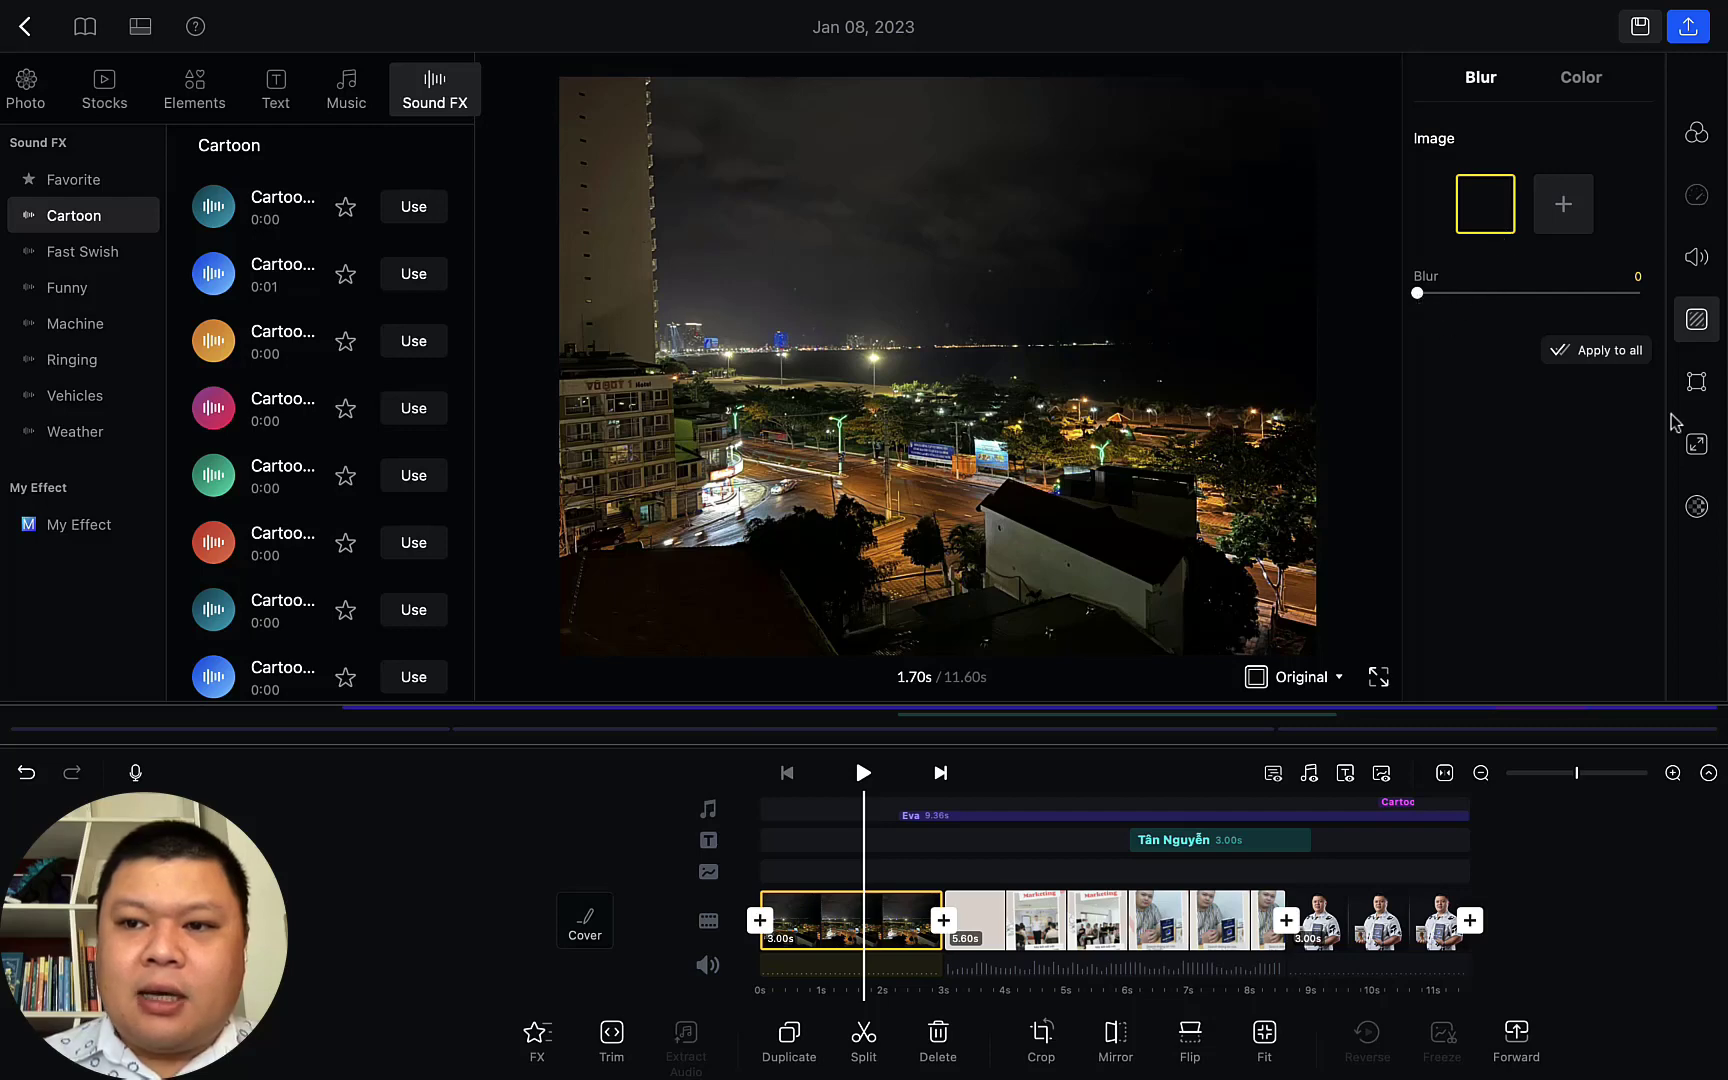
# Give the 5.60 s Marketing clip a bright red border
pyautogui.click(1696, 398)
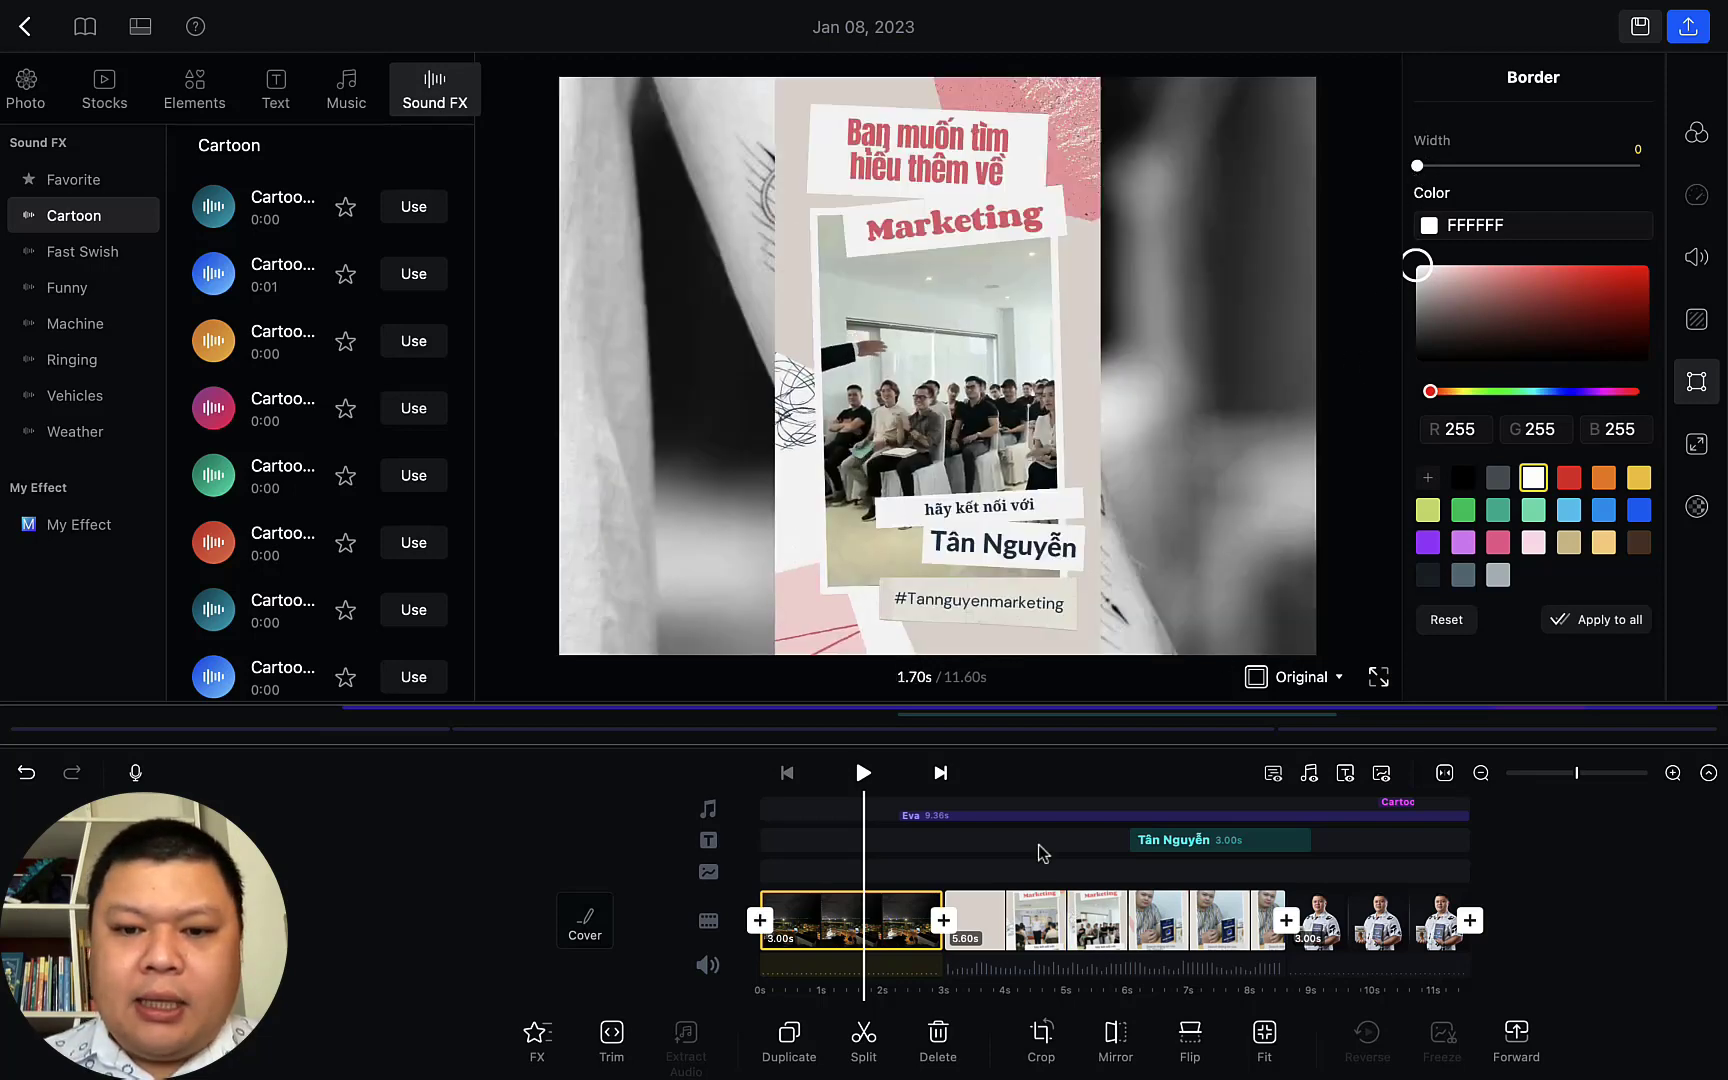
pyautogui.click(1075, 907)
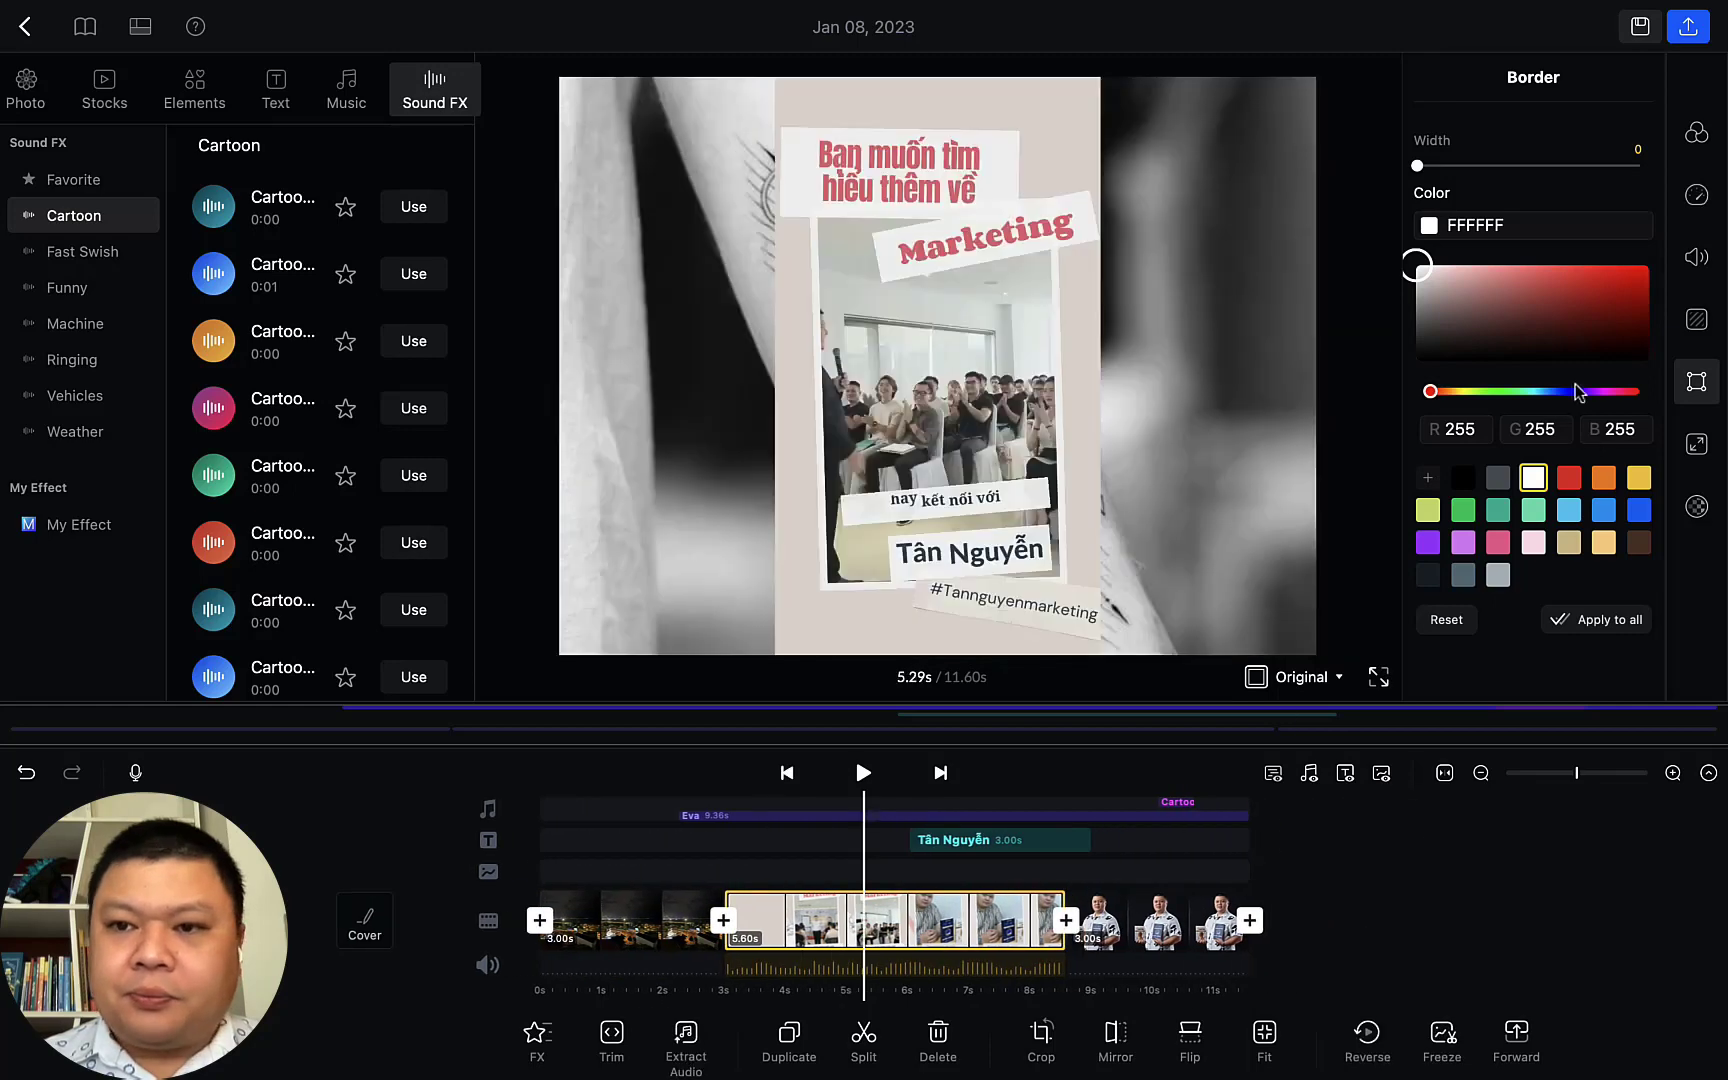
pyautogui.moveTo(1636, 298)
pyautogui.mouseDown()
pyautogui.moveTo(1672, 258)
pyautogui.moveTo(1637, 285)
pyautogui.mouseUp()
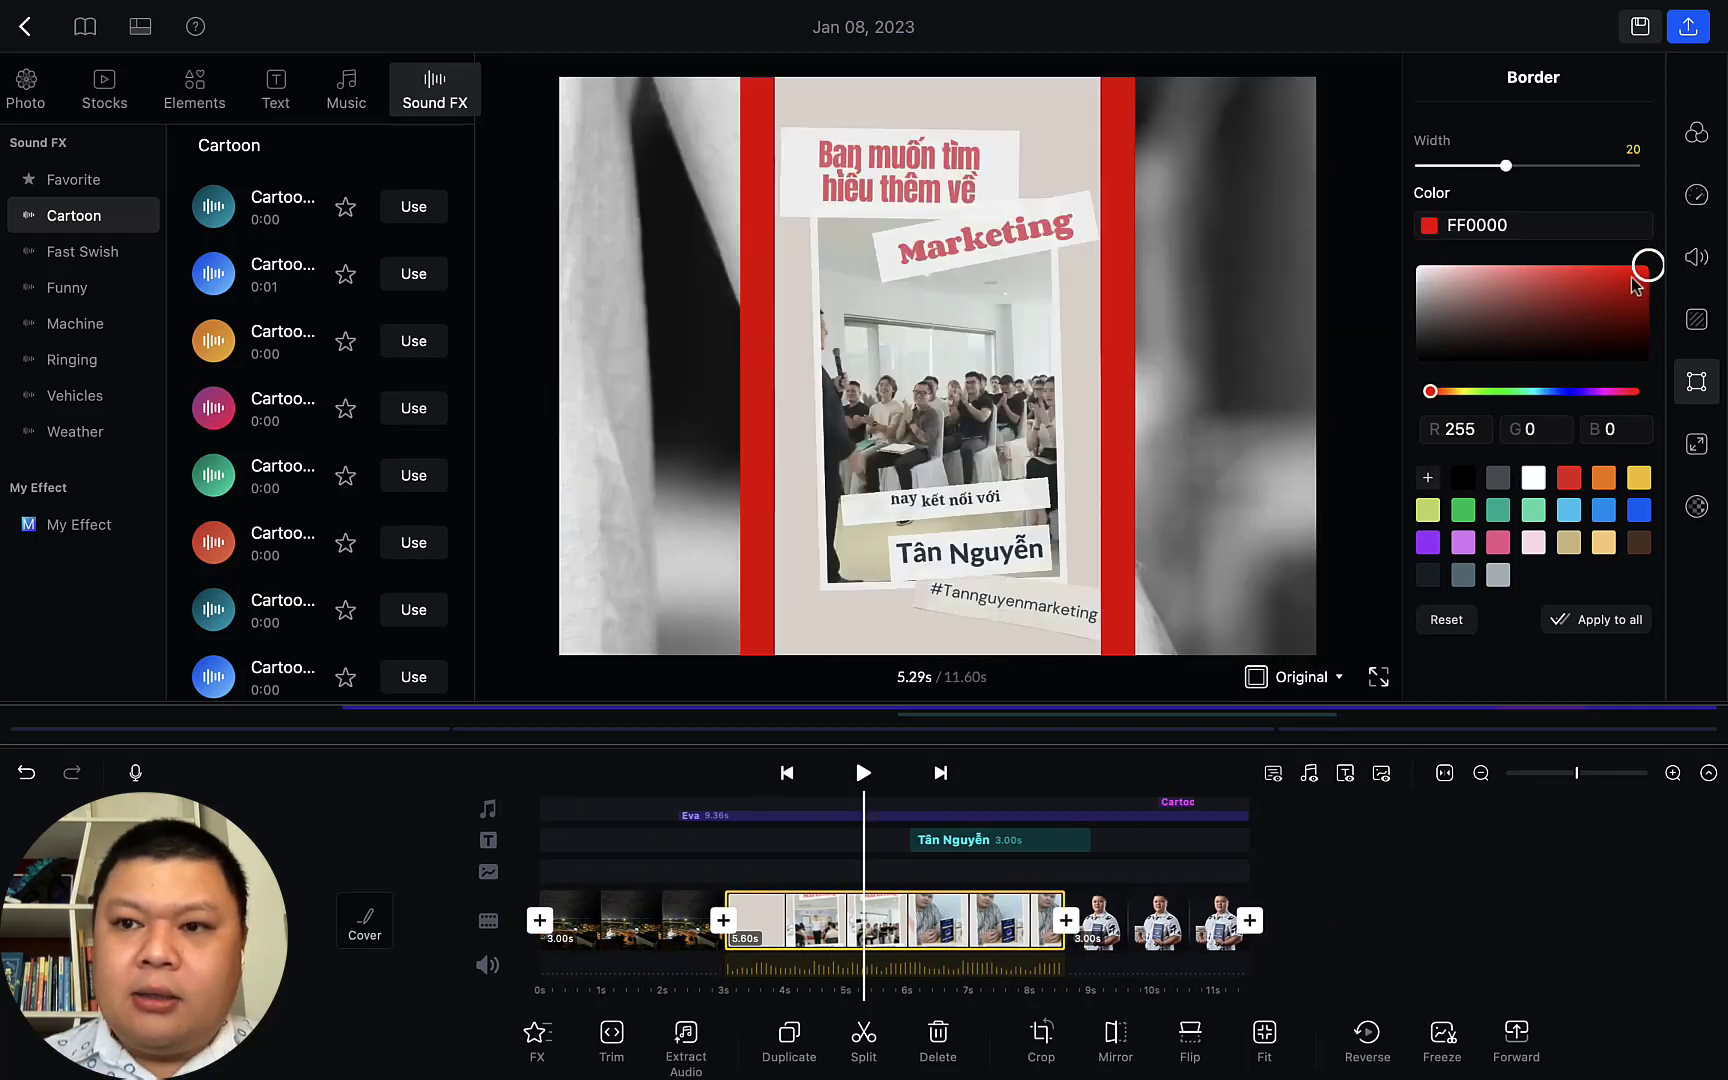
pyautogui.click(1150, 874)
pyautogui.click(1145, 810)
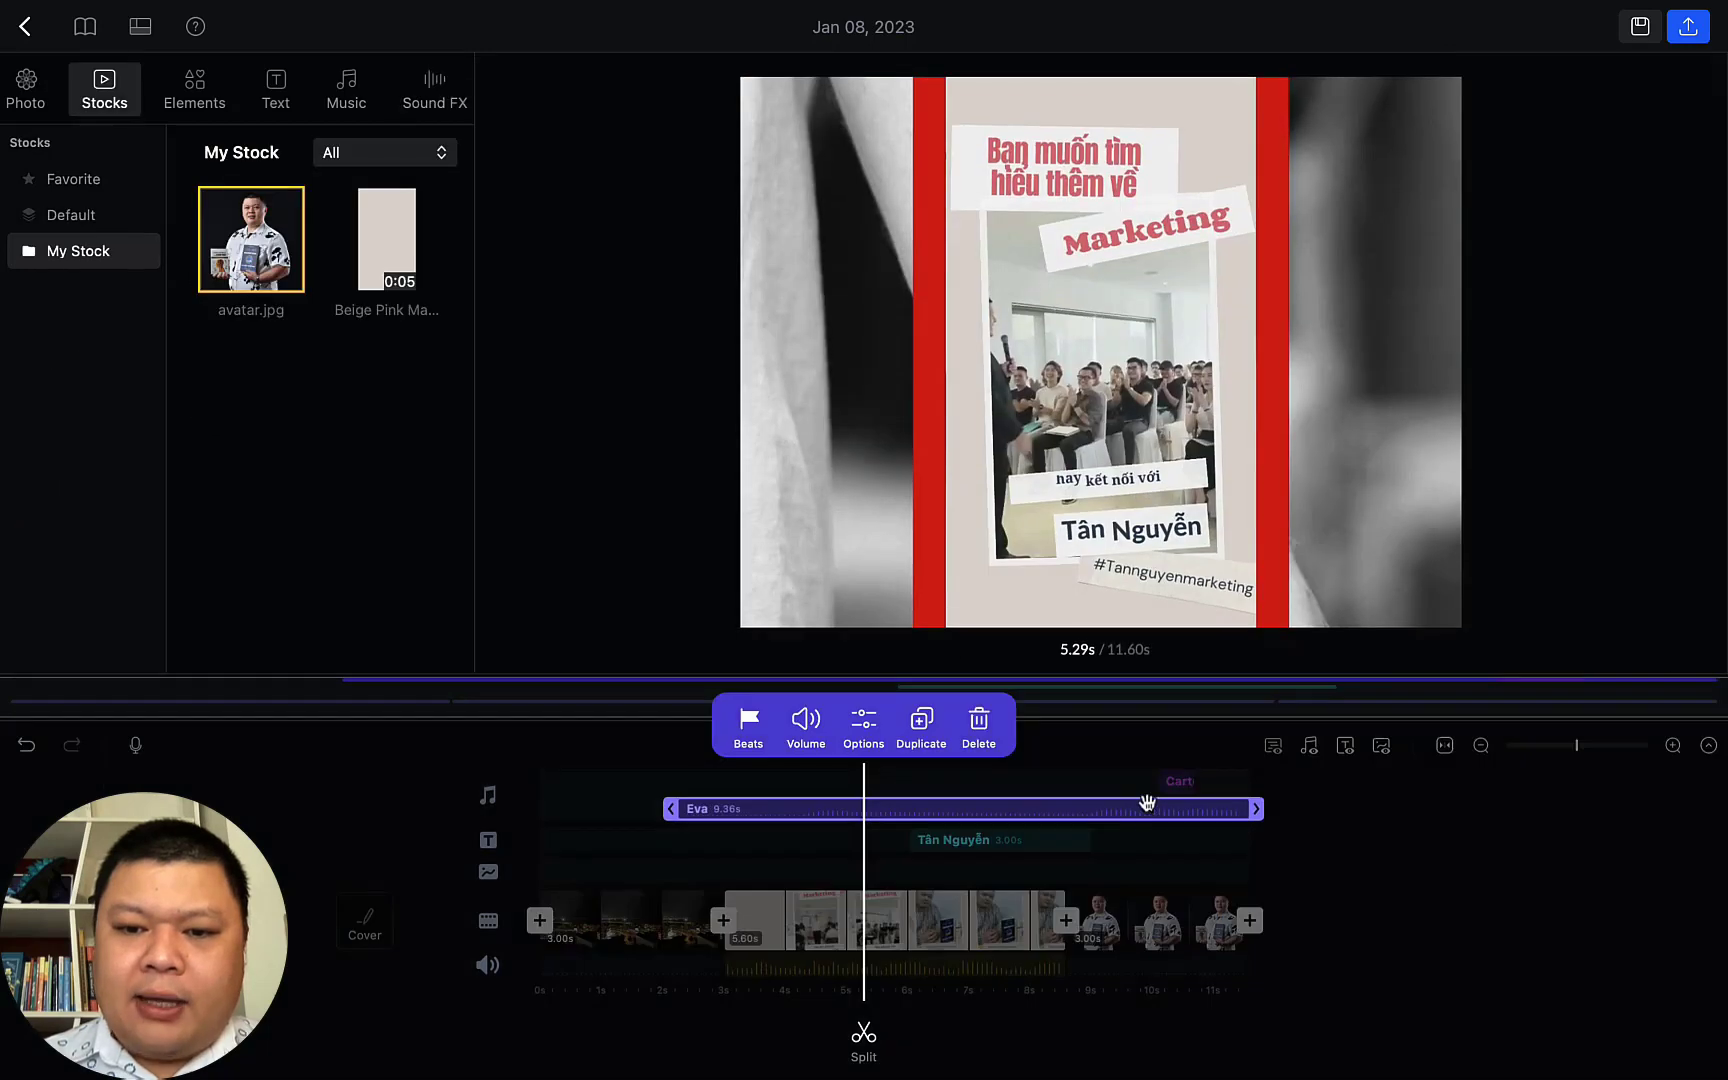
pyautogui.click(1167, 868)
# Give the closing photo a yellow border, then remove both the yellow and red borders
pyautogui.hscroll(3, 1153, 740)
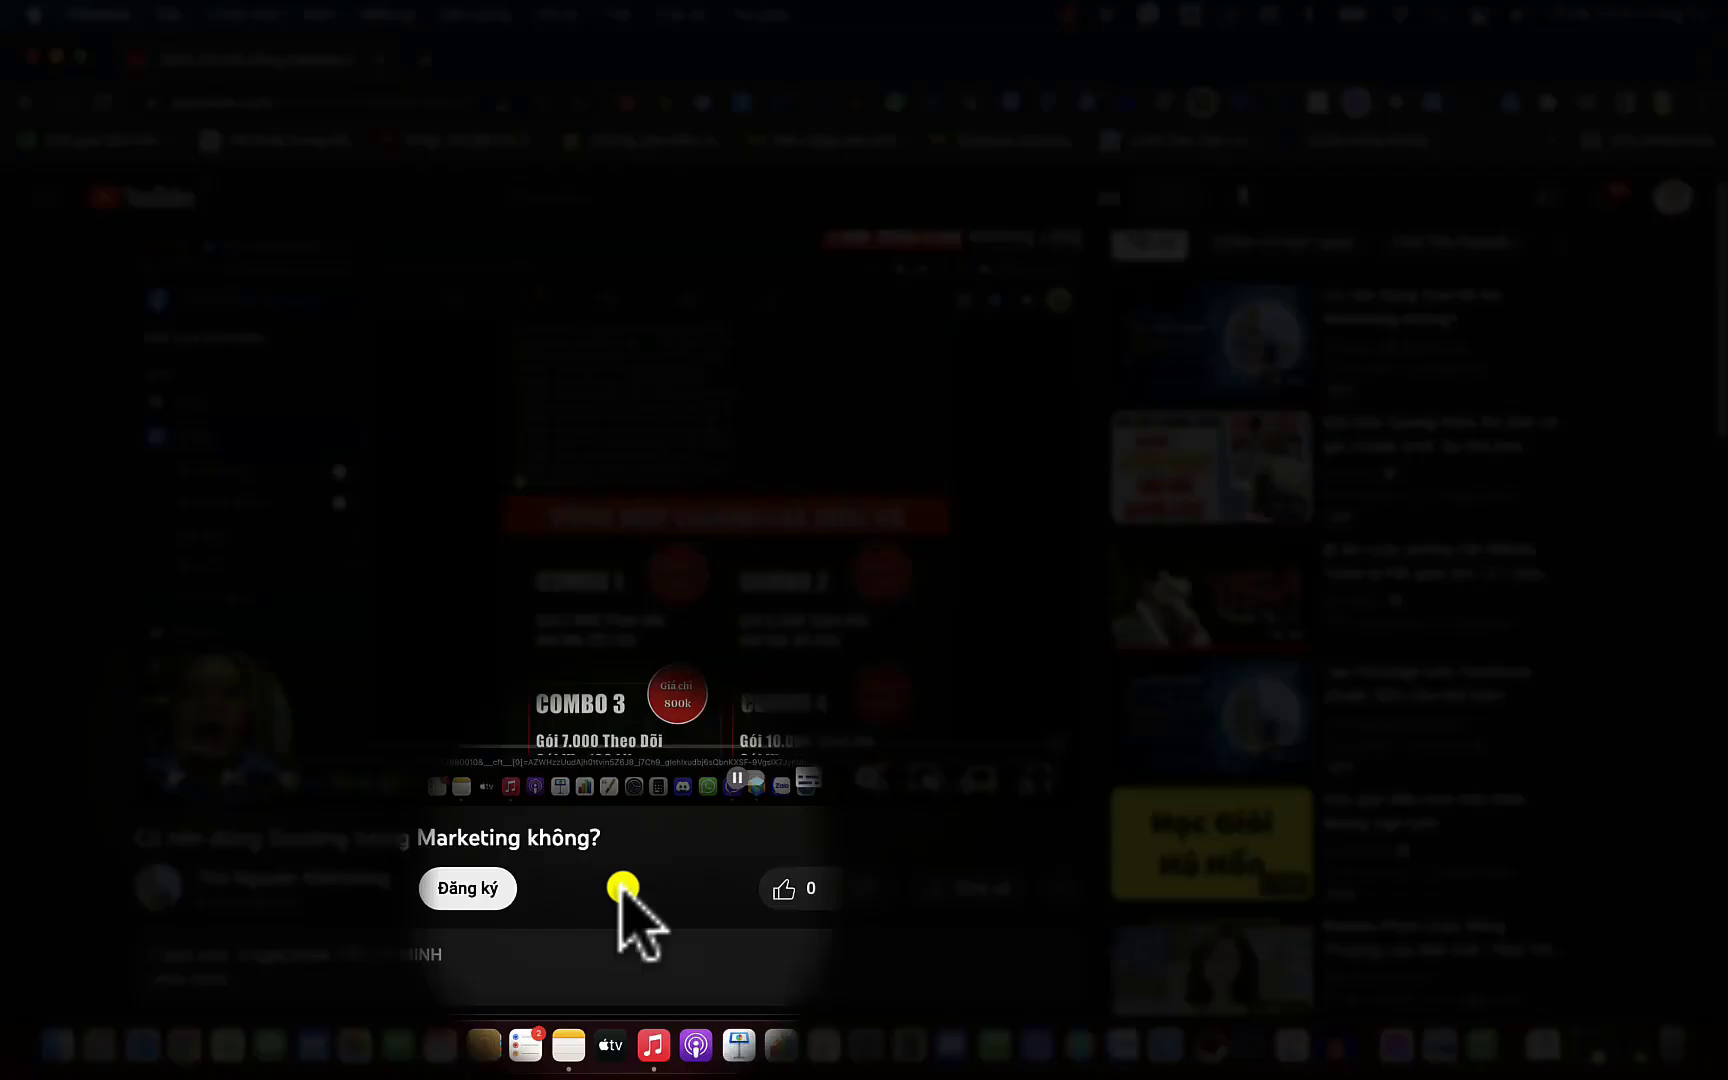
pyautogui.click(468, 888)
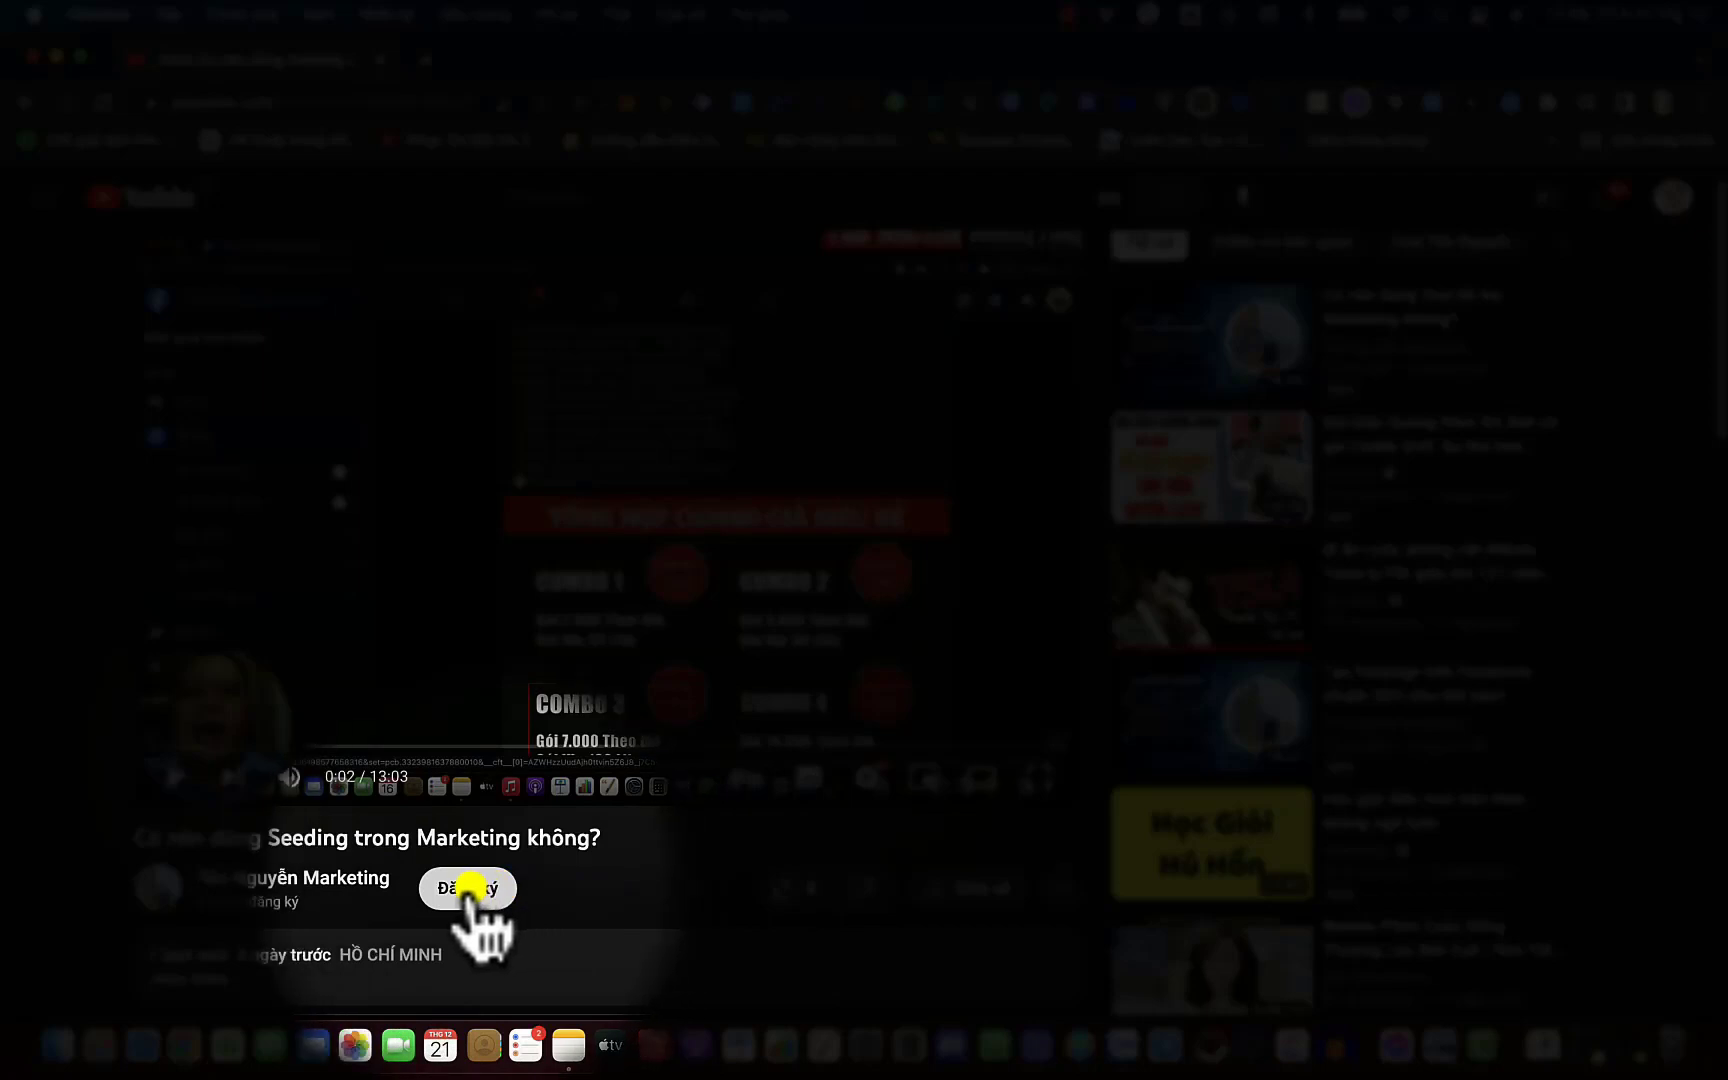
pyautogui.click(470, 887)
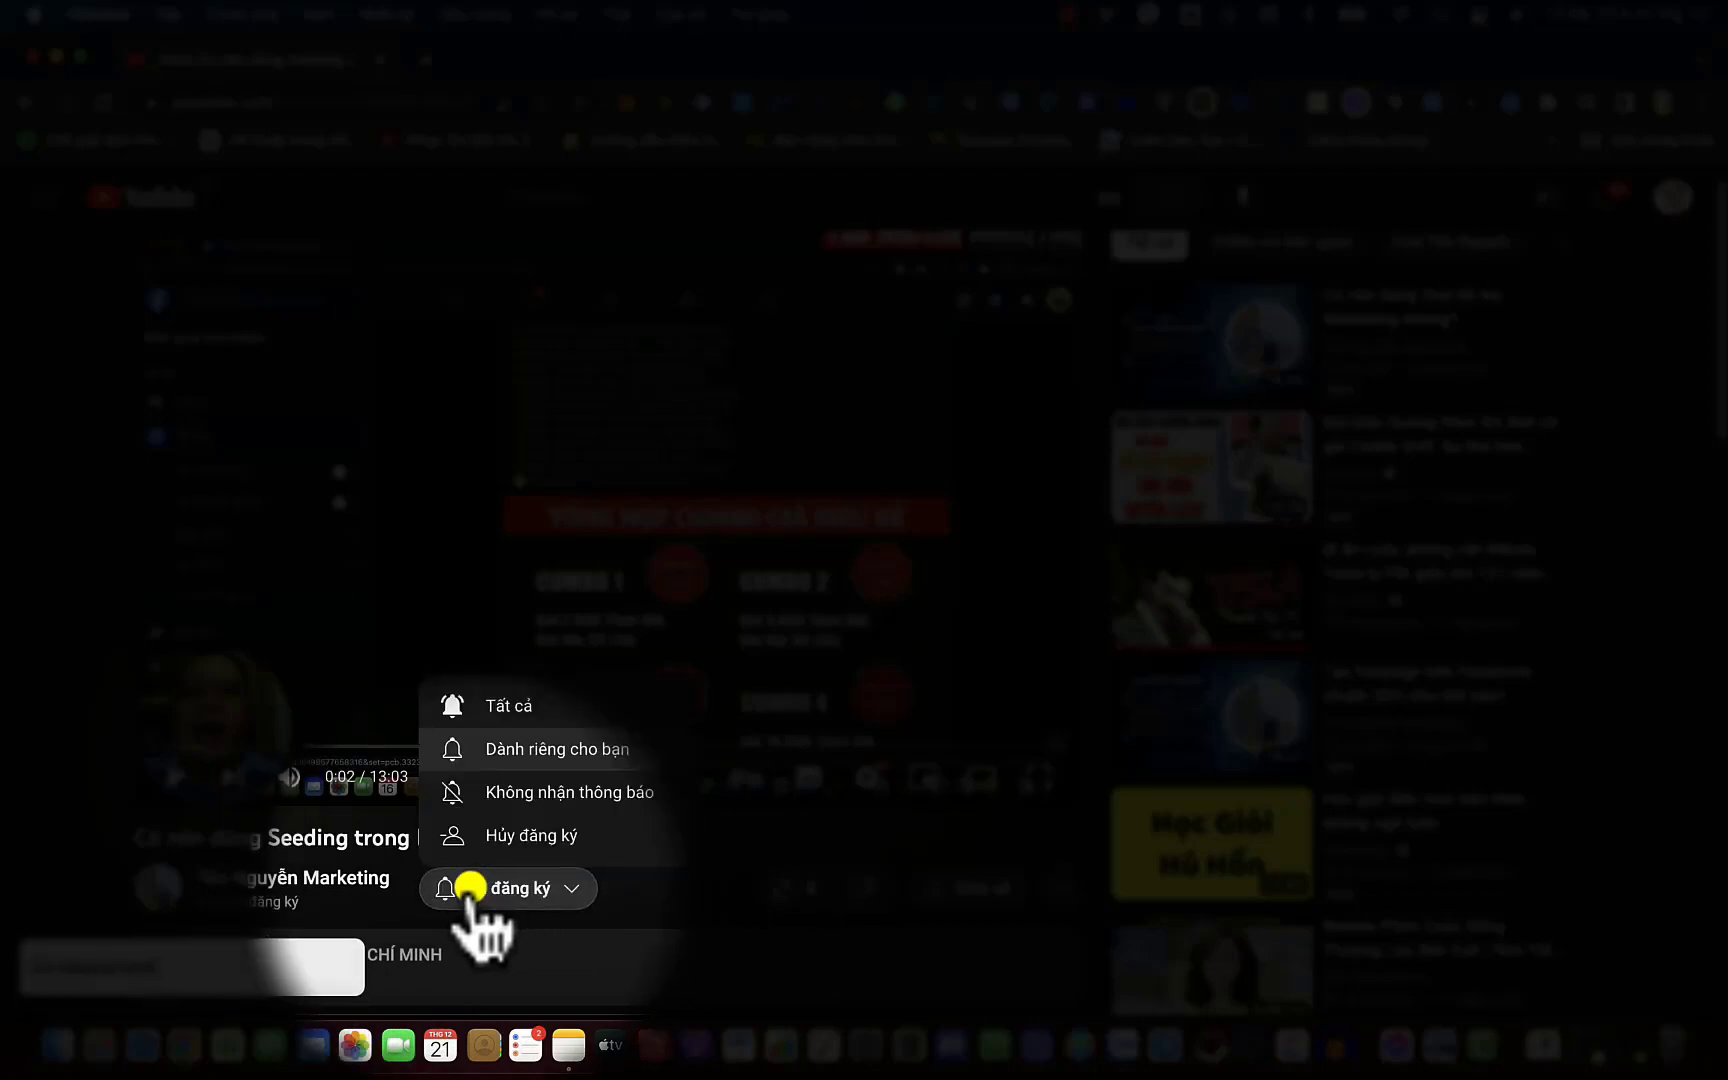
pyautogui.click(474, 706)
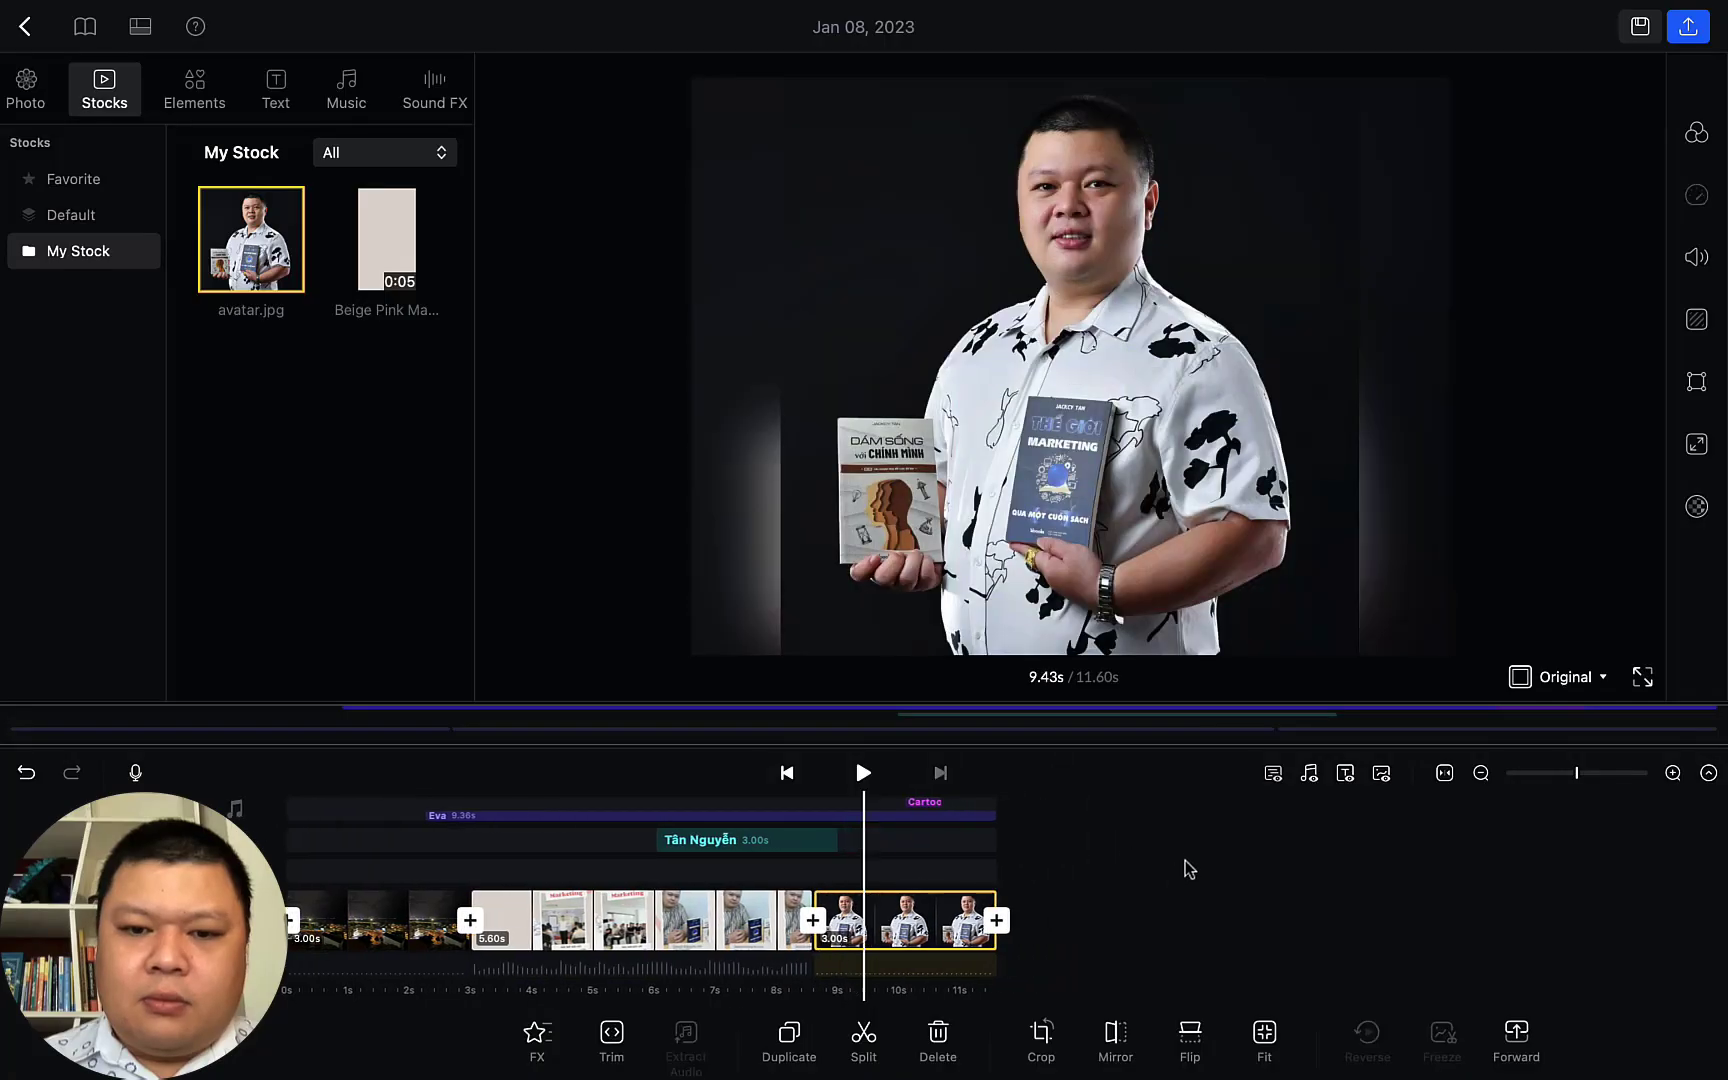
pyautogui.click(1704, 382)
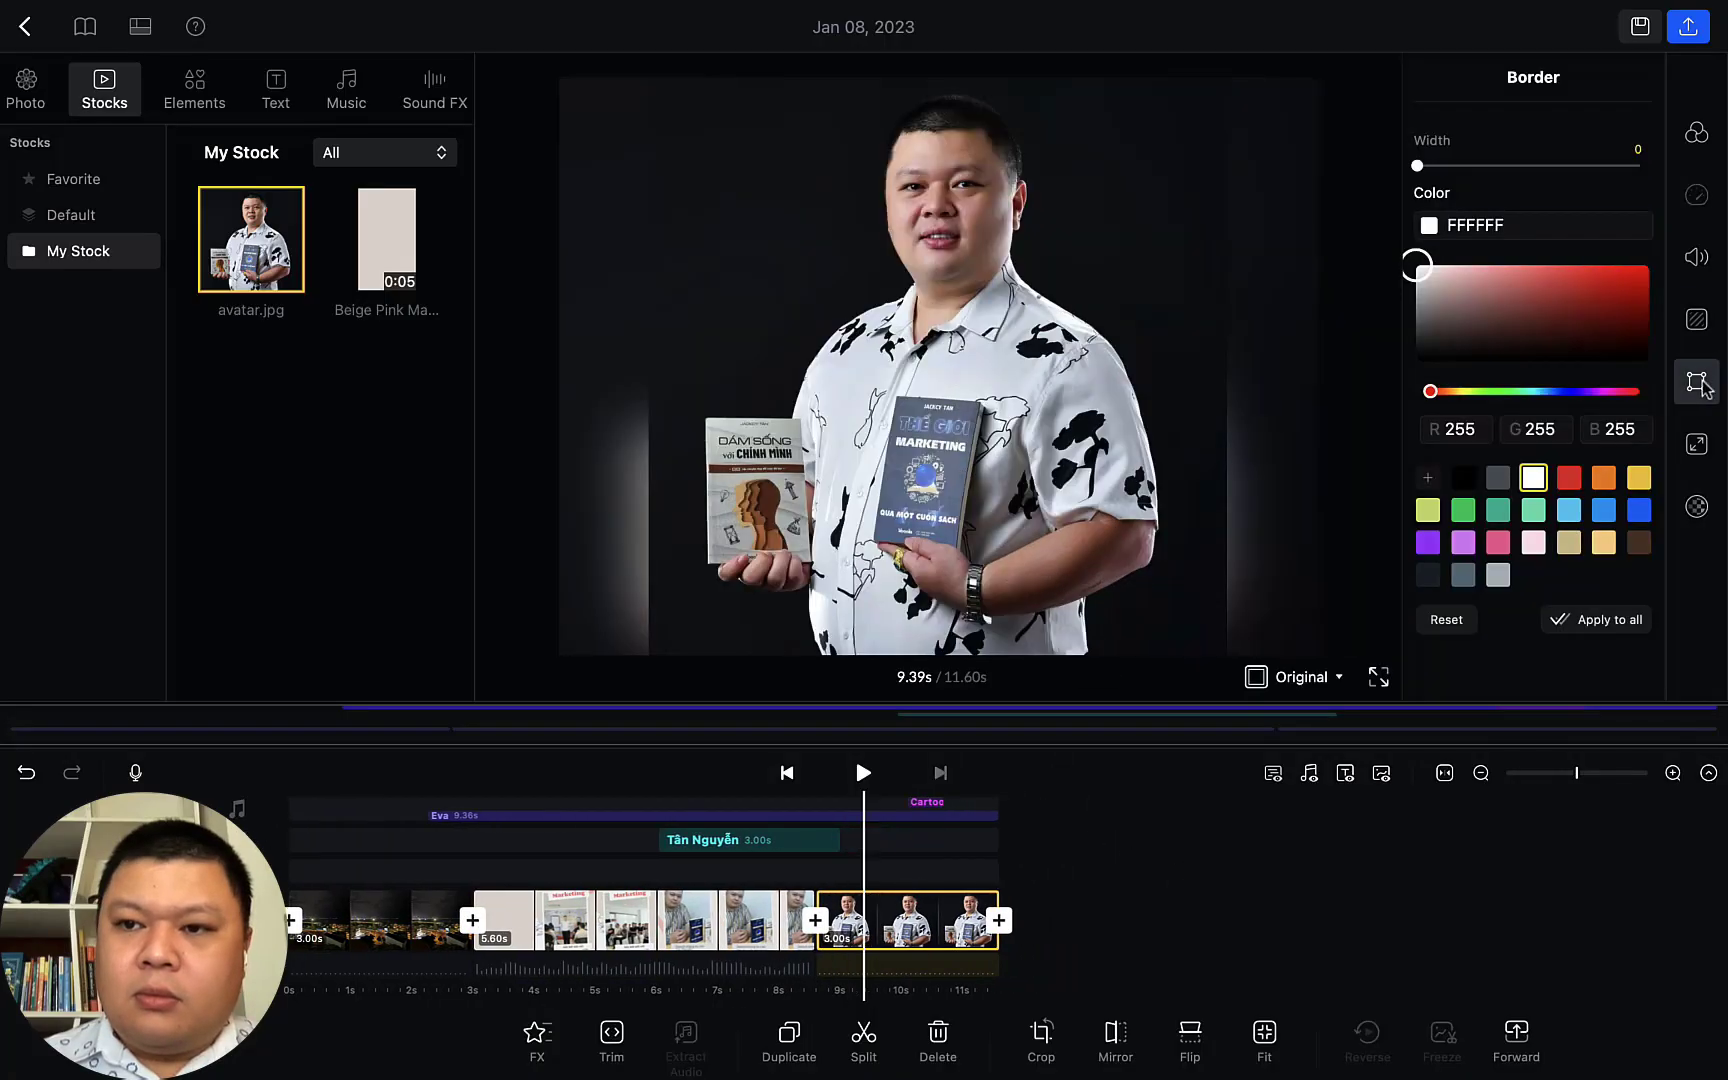
pyautogui.click(1640, 480)
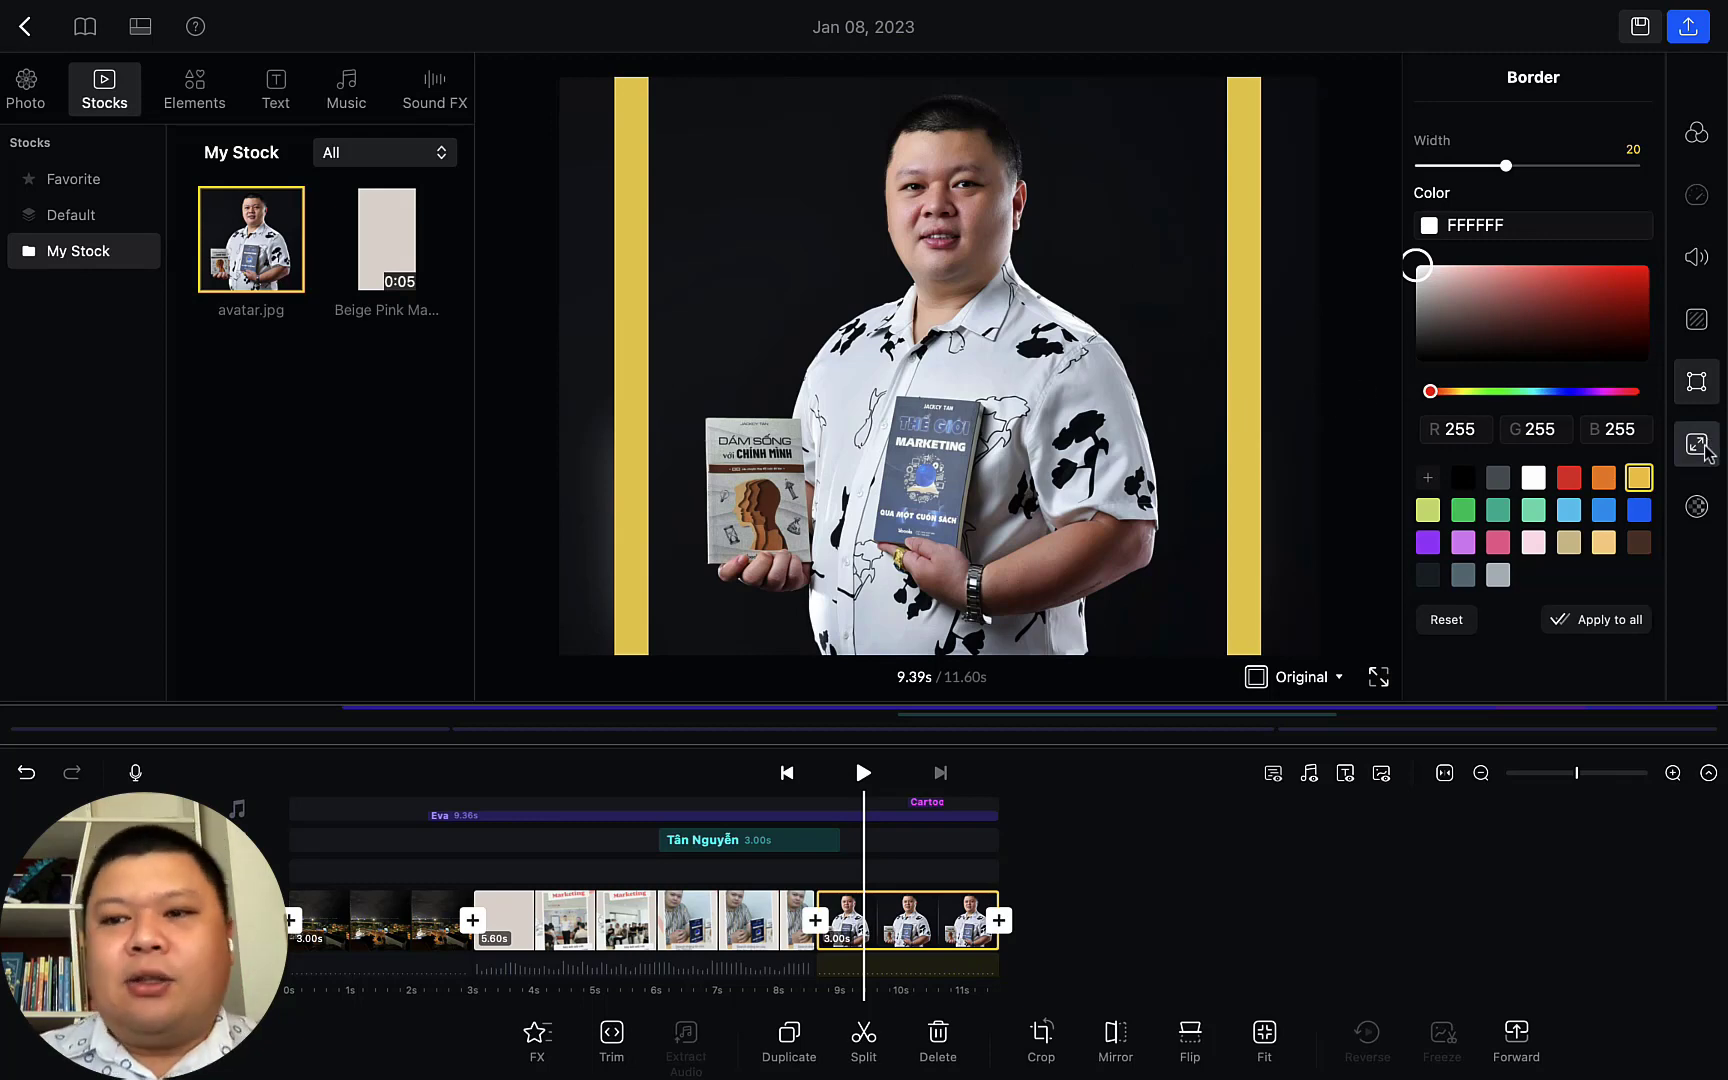
pyautogui.click(1446, 620)
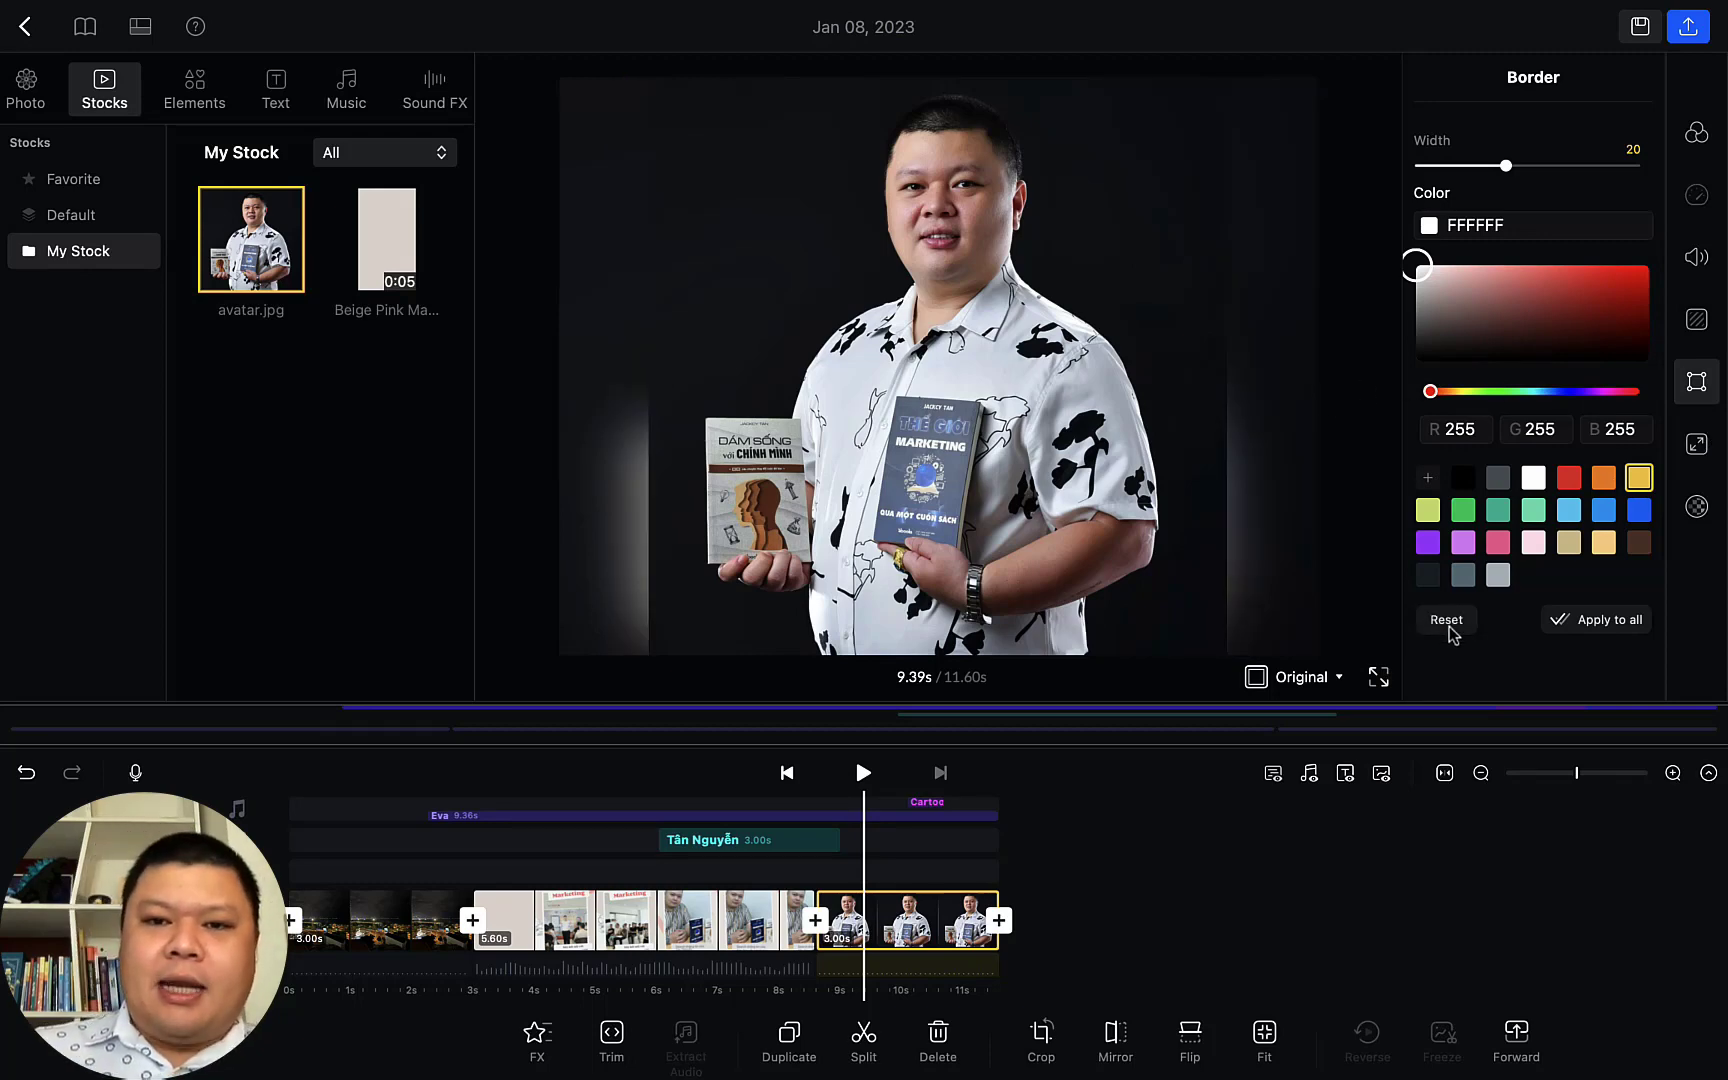
pyautogui.click(757, 925)
pyautogui.click(1446, 620)
# Try the zoom-out, zoom-in and pan left/right/up/down motions on the Marketing clip
pyautogui.click(1698, 444)
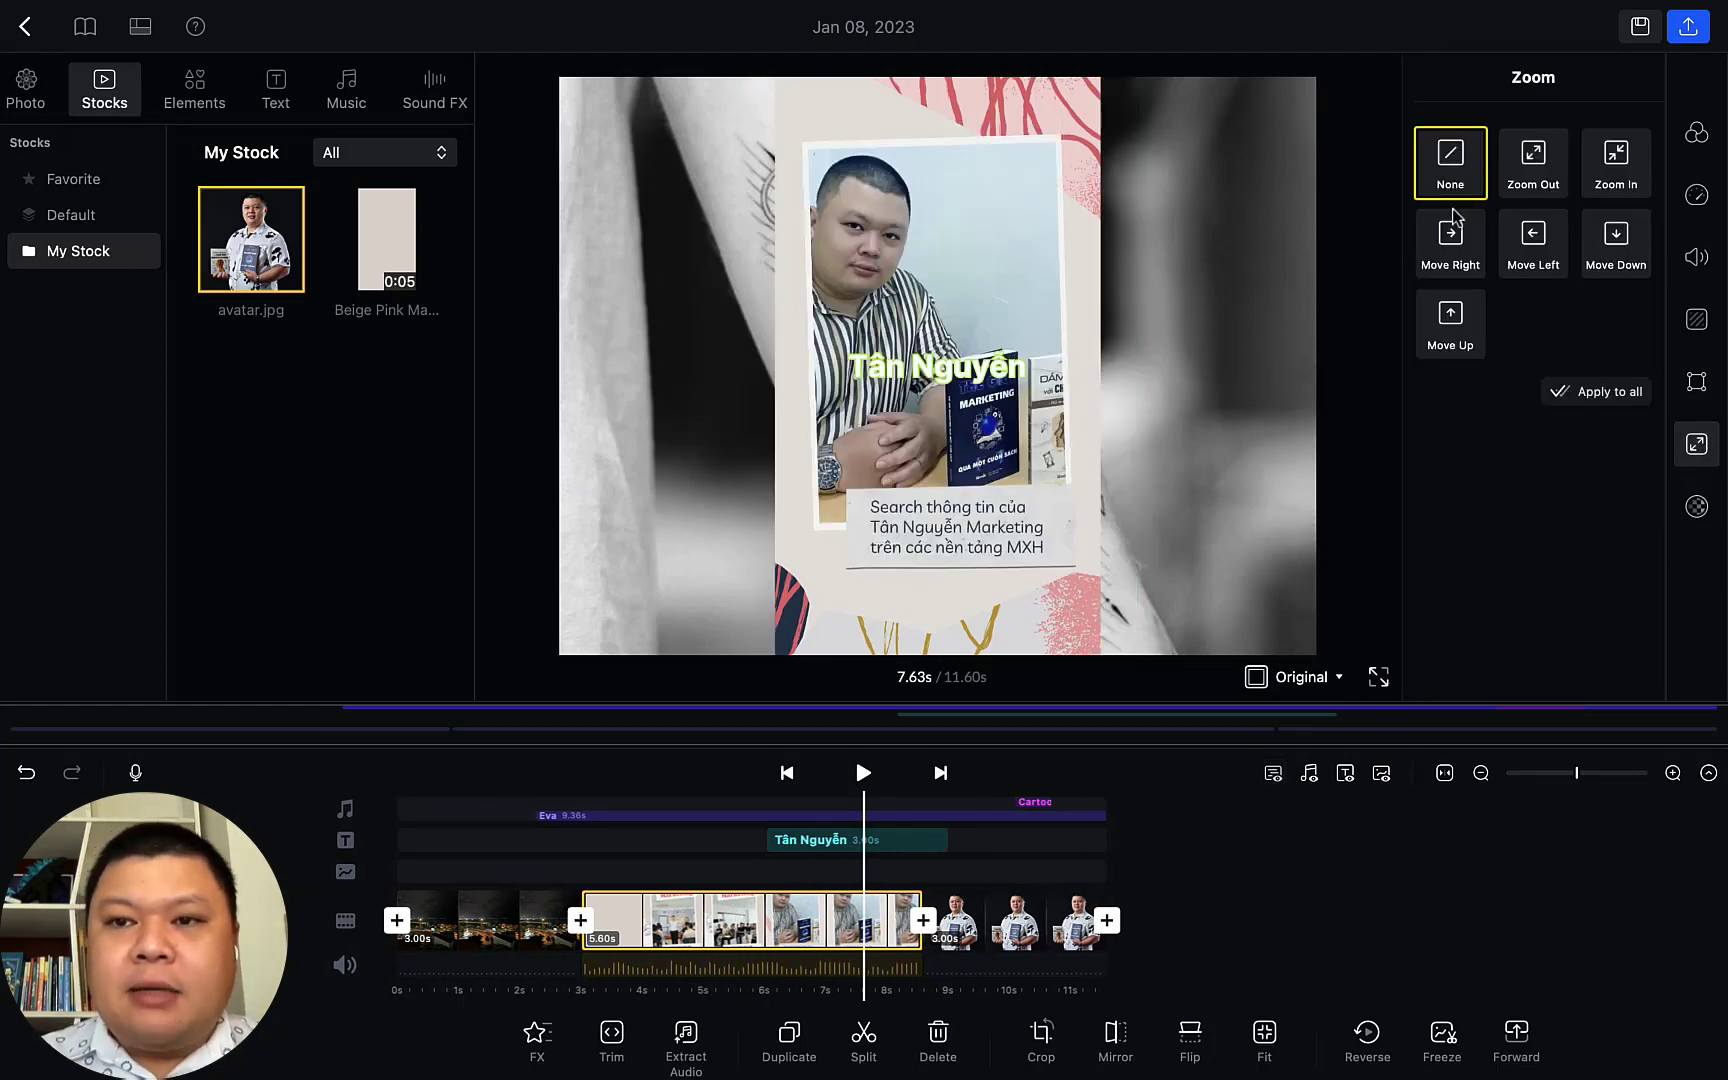
pyautogui.click(1538, 170)
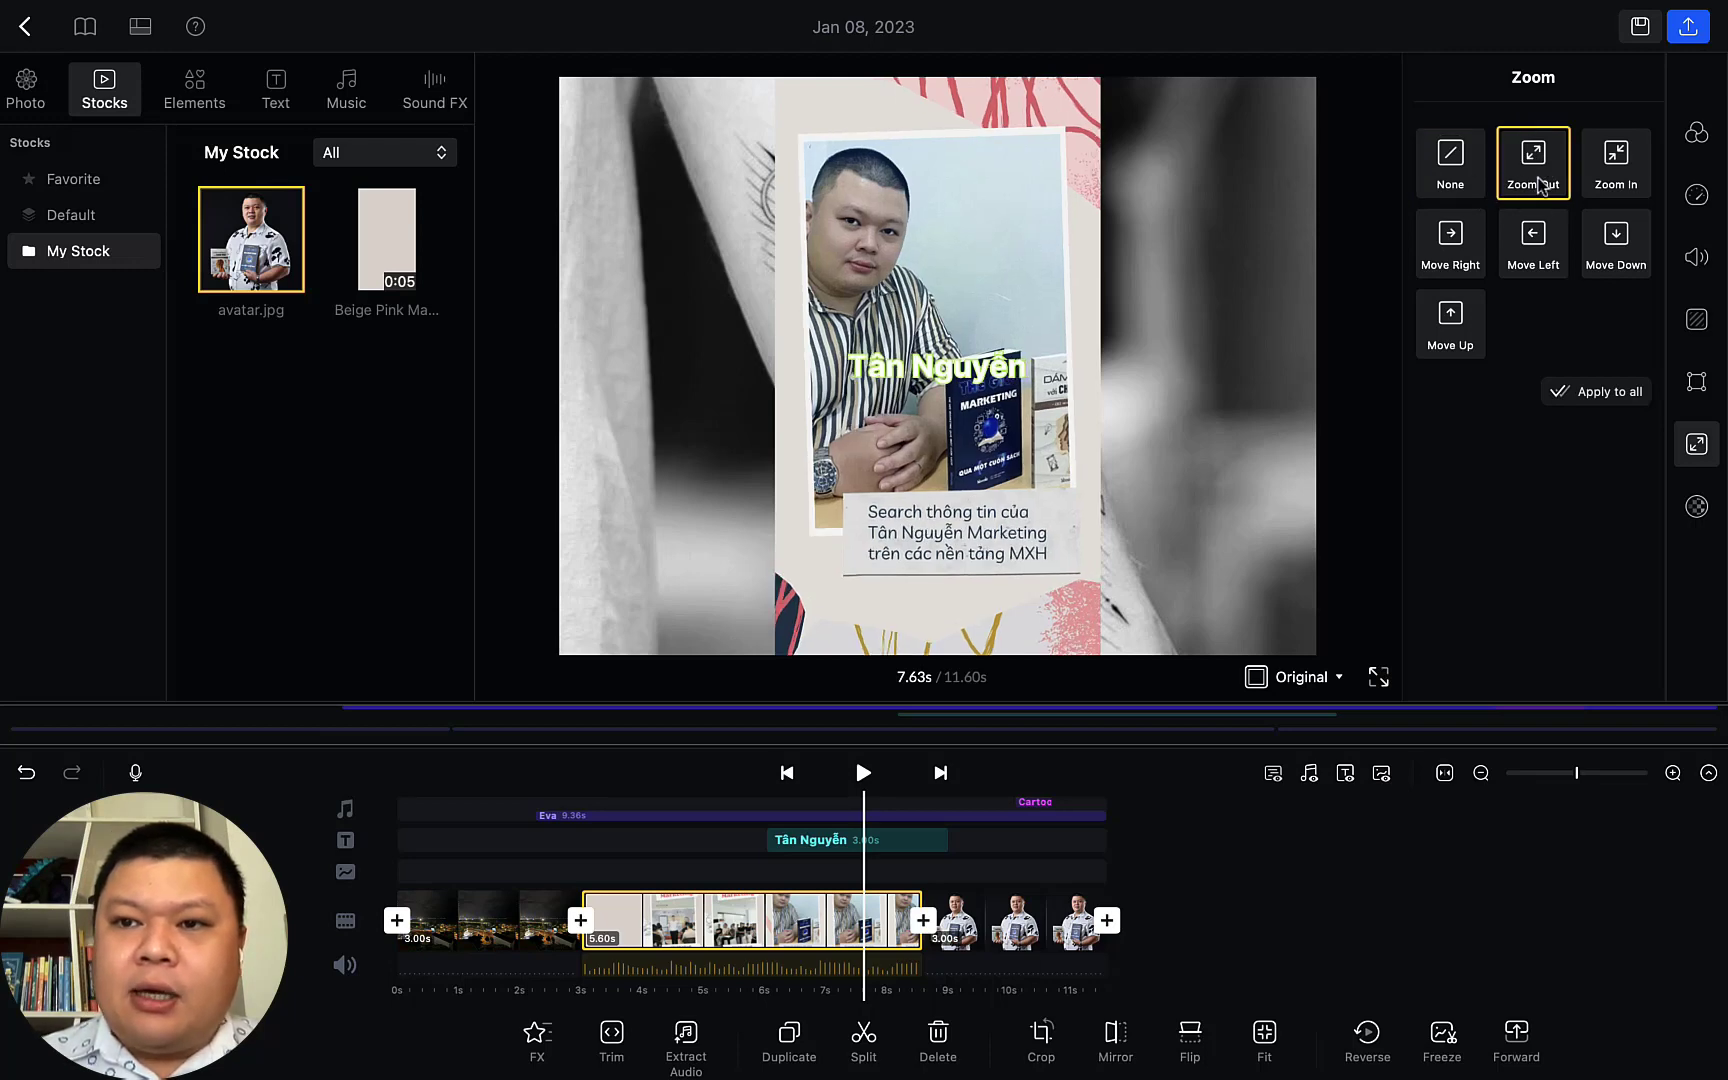
pyautogui.click(1600, 178)
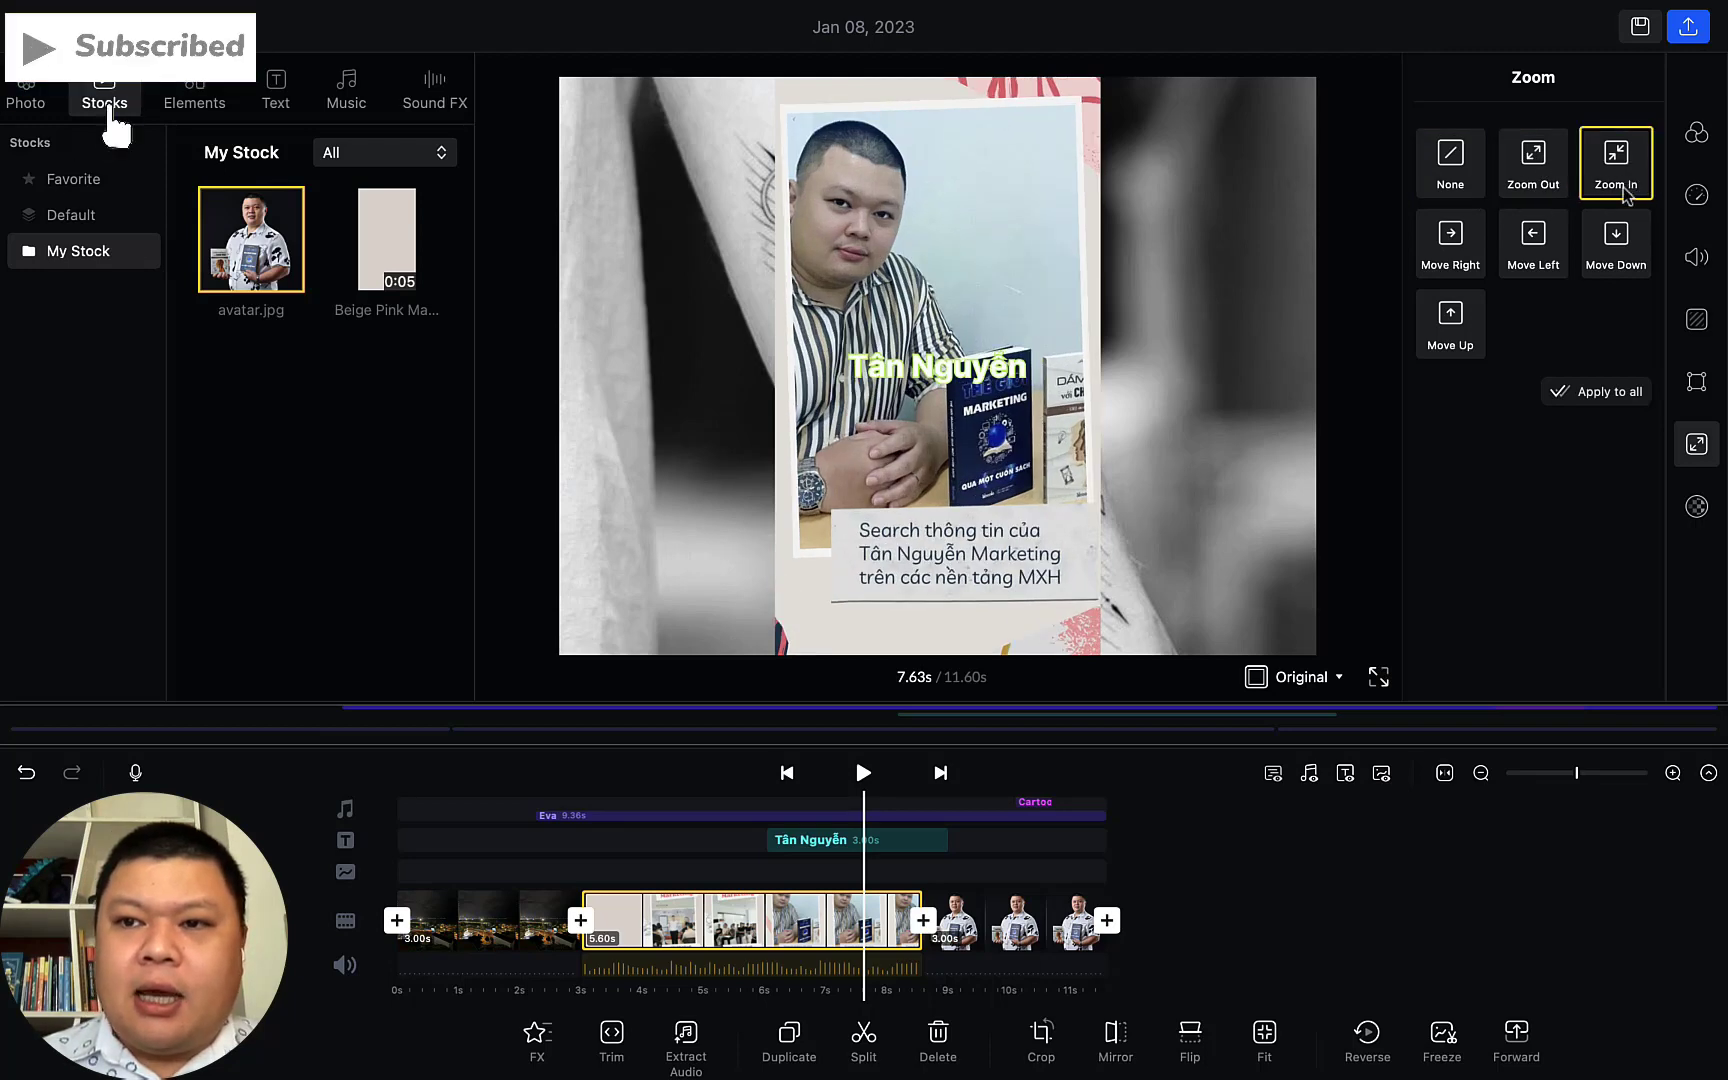
pyautogui.click(1540, 172)
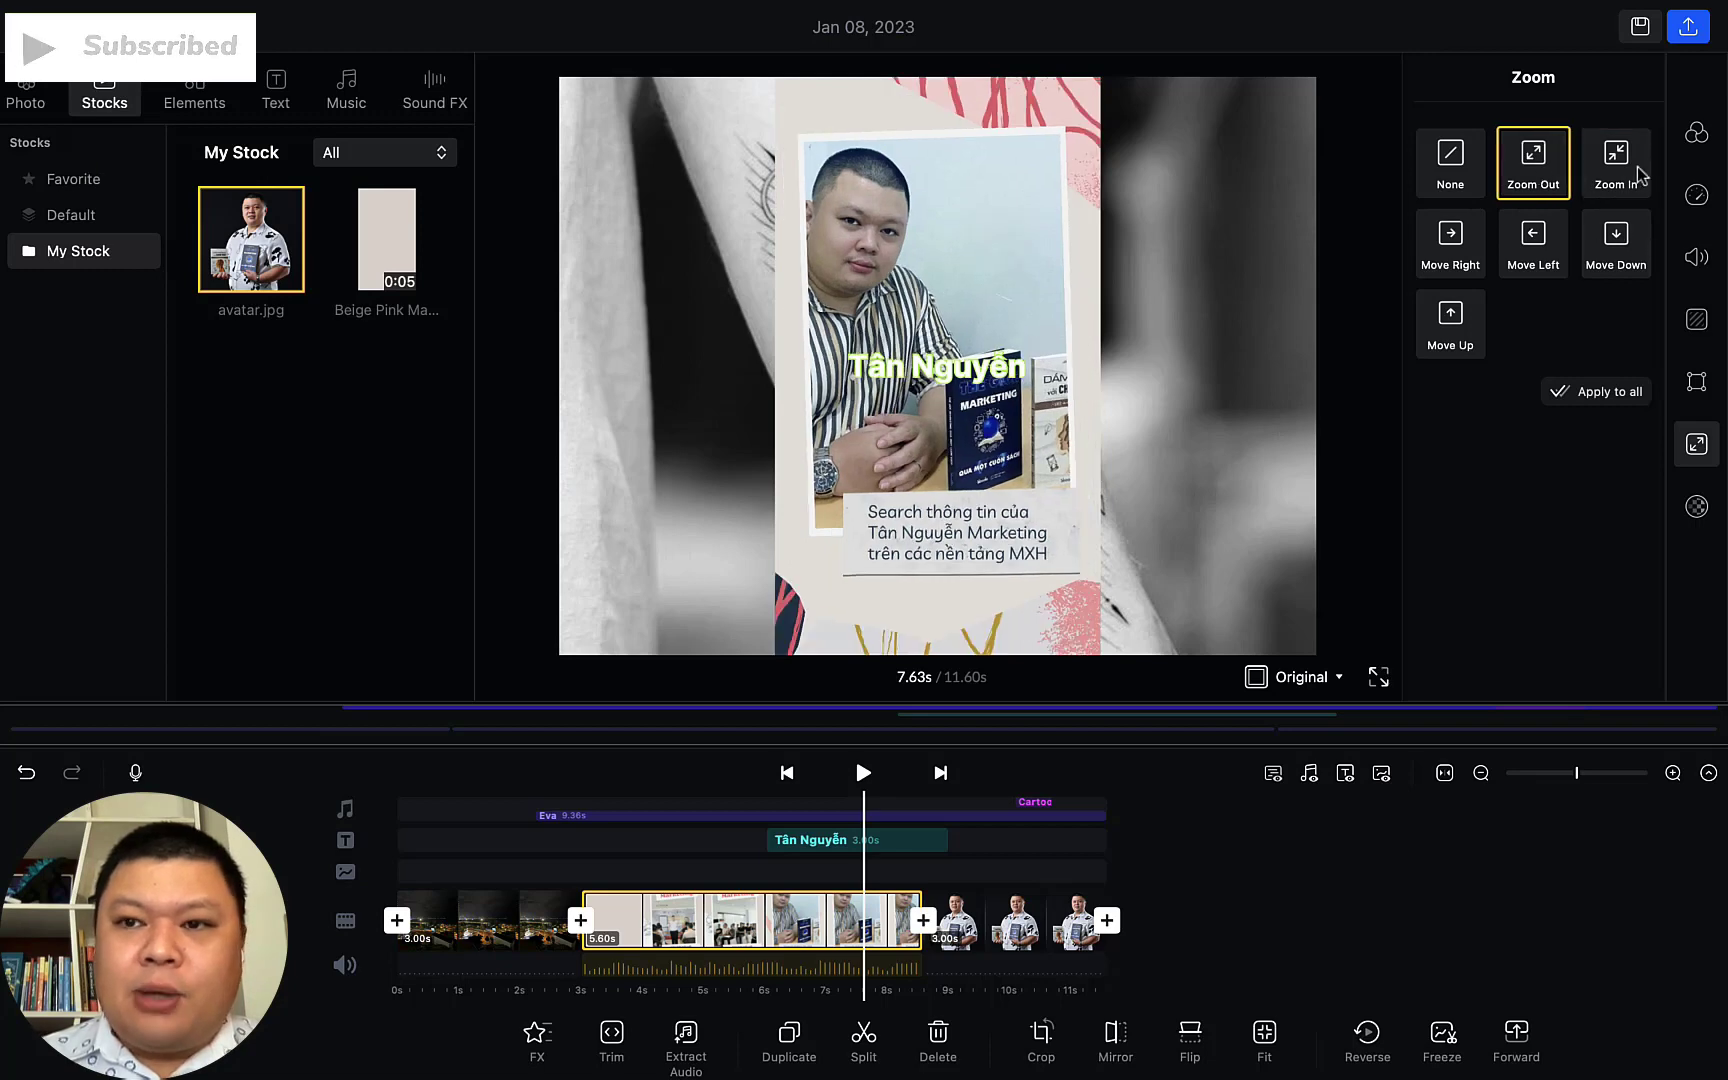
pyautogui.click(1641, 175)
pyautogui.click(1535, 183)
pyautogui.click(1618, 177)
pyautogui.click(1543, 182)
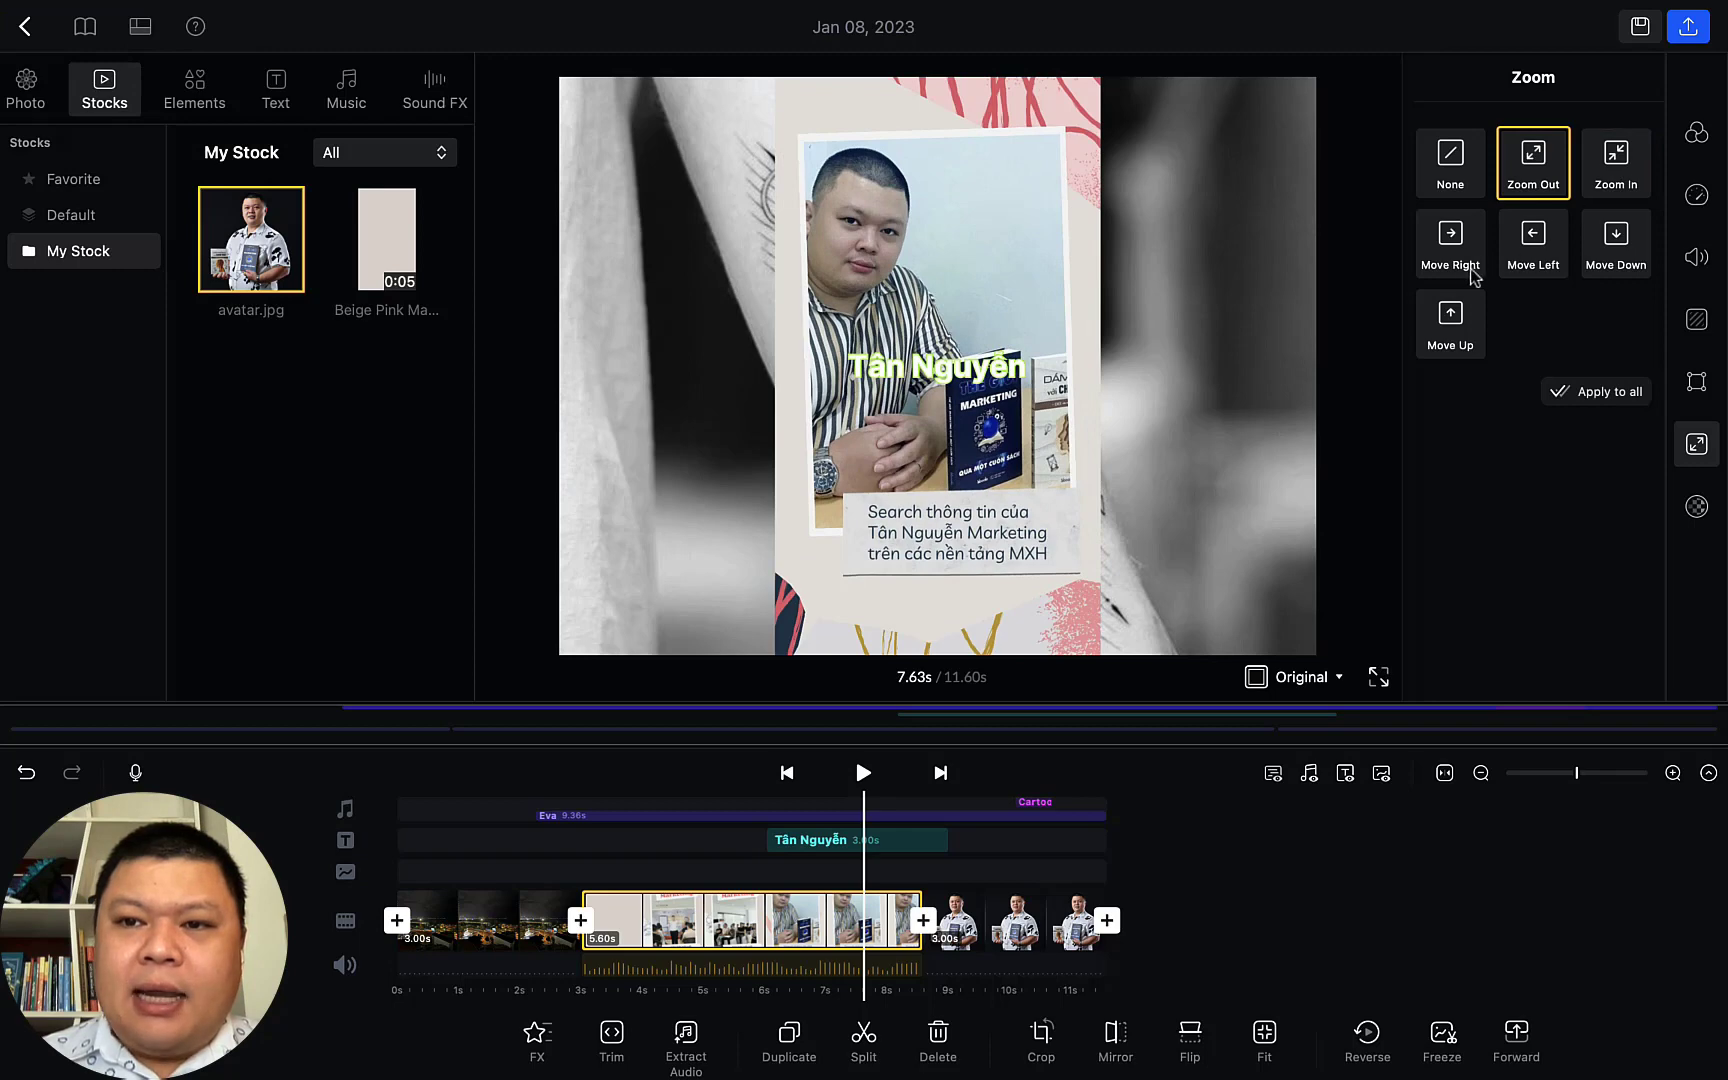
pyautogui.click(1463, 263)
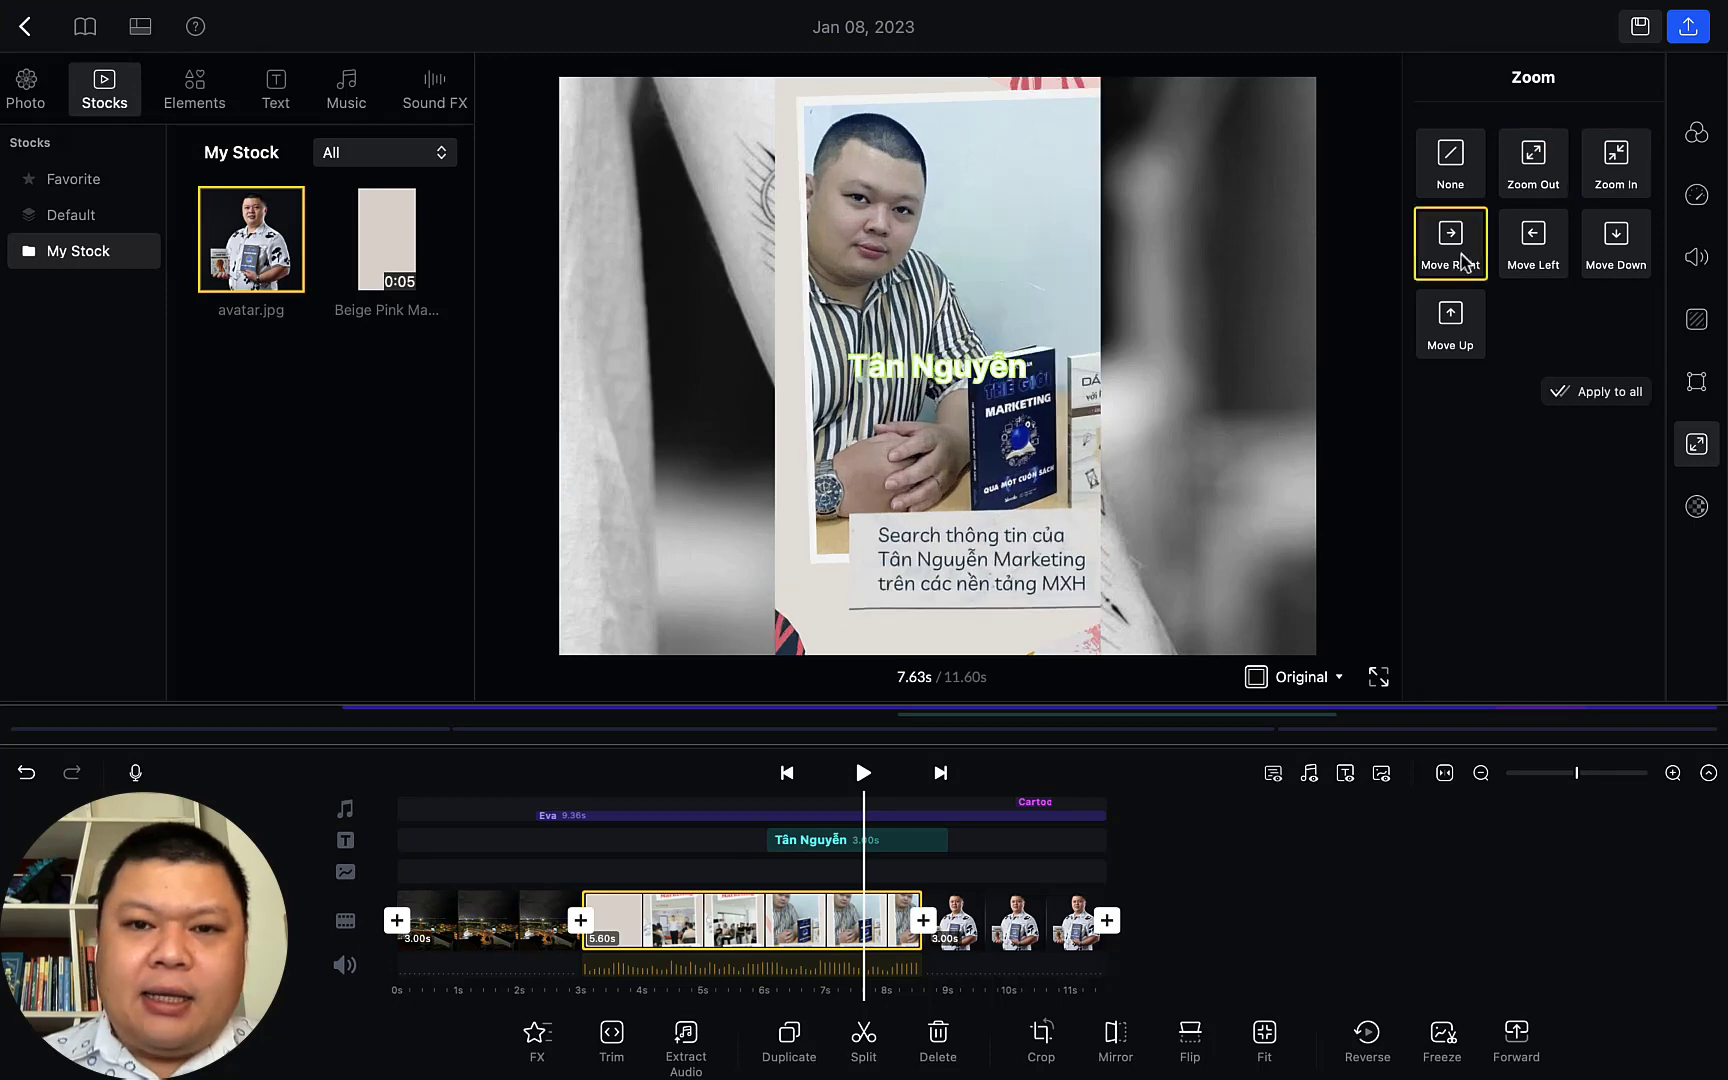
pyautogui.click(1553, 262)
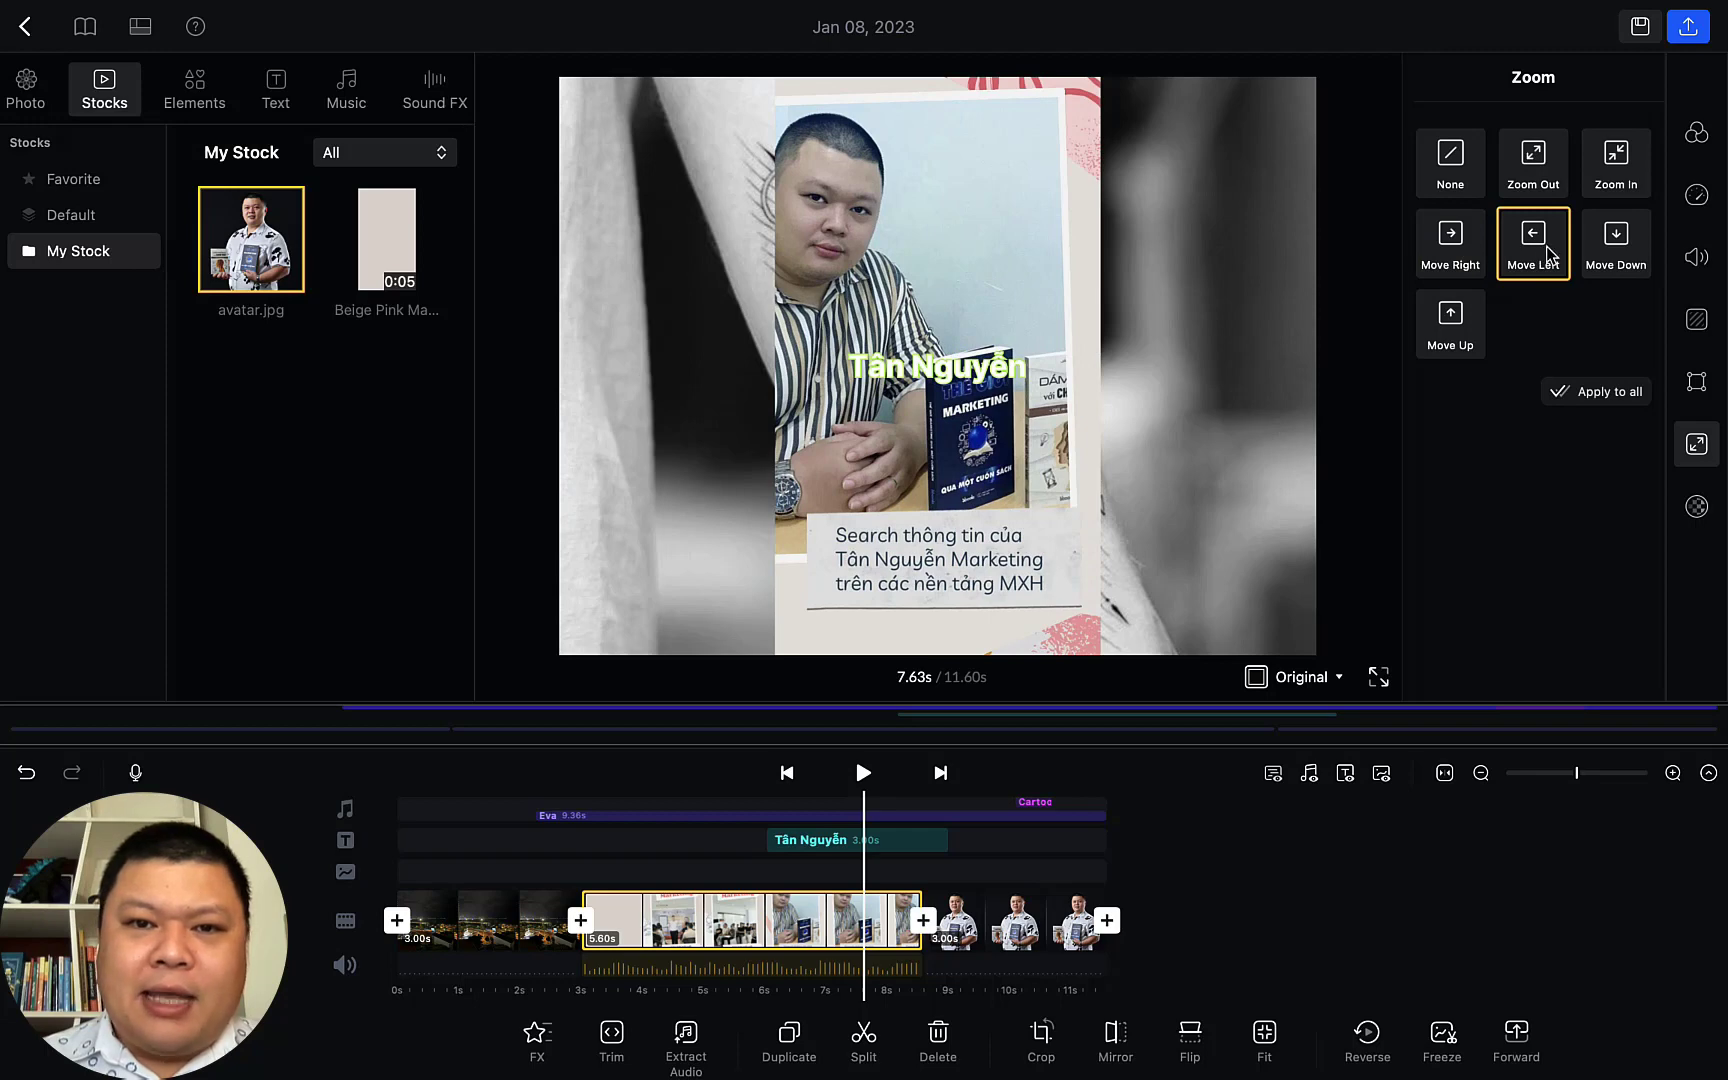
pyautogui.click(1622, 246)
pyautogui.click(1466, 348)
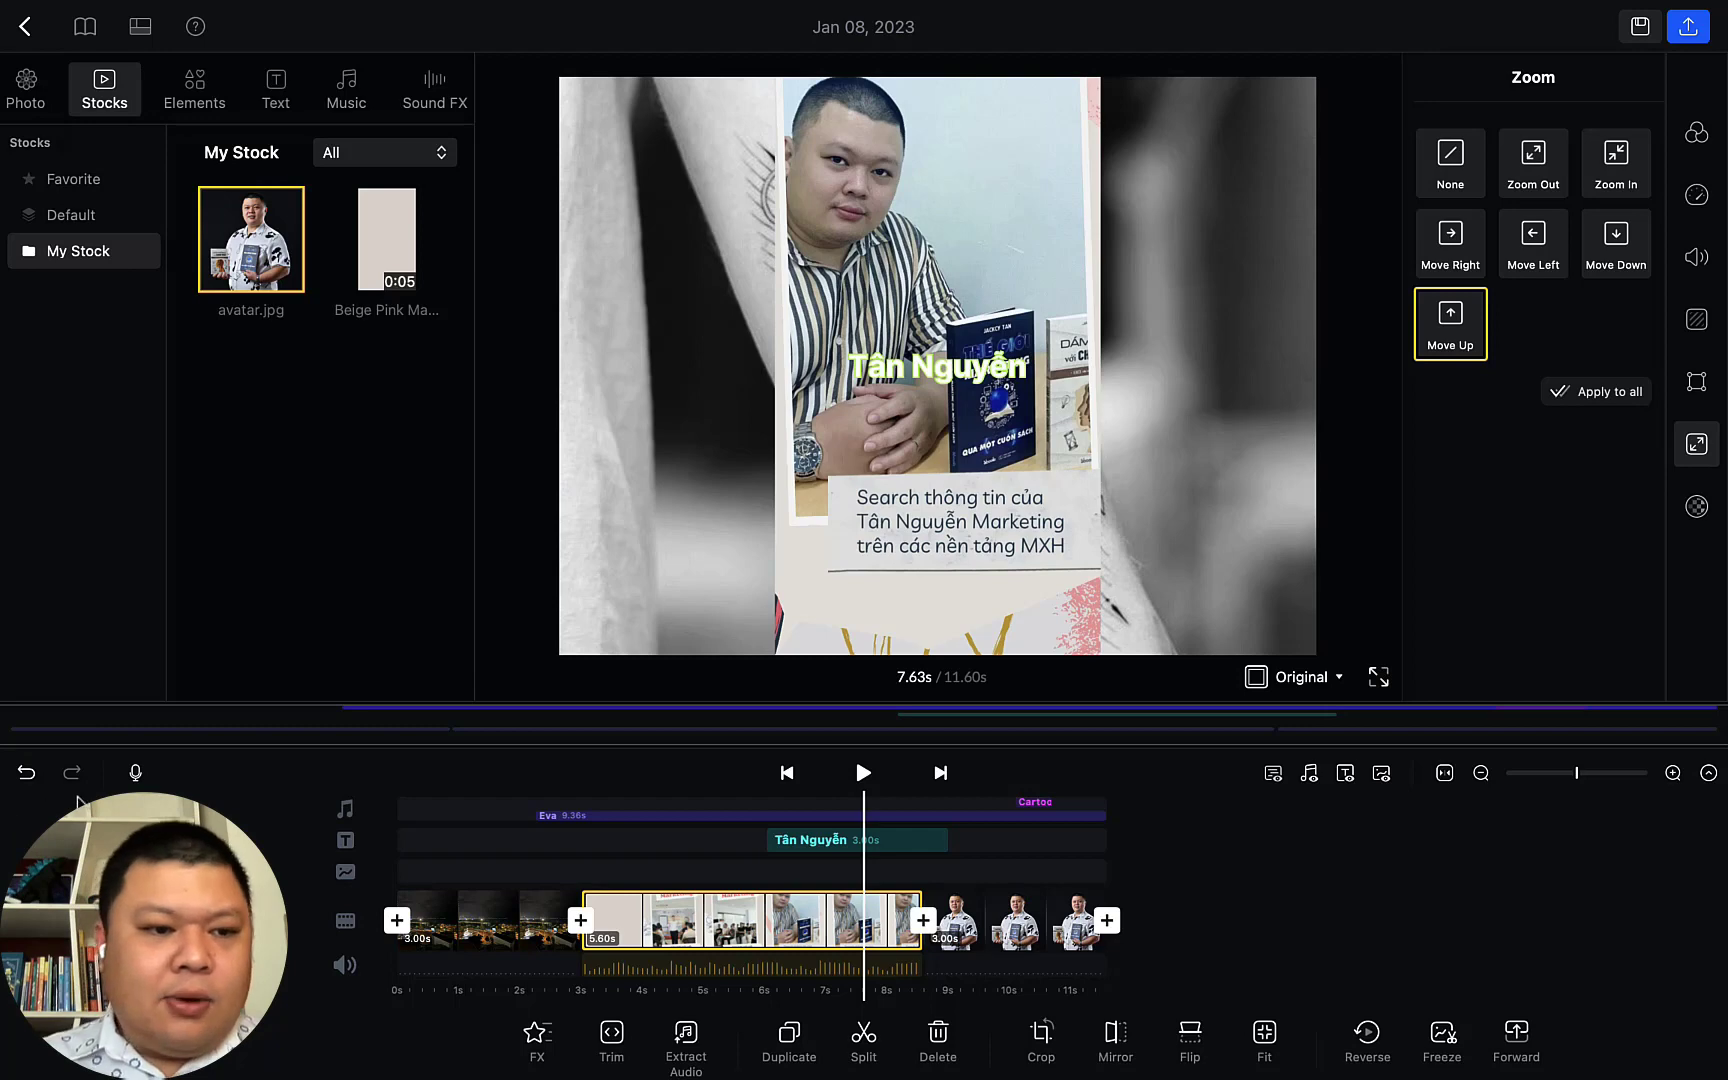
# Settle on the Move Right zoom via undo/redo, then allow microphone access for voice-over recording
pyautogui.click(26, 773)
pyautogui.click(26, 773)
pyautogui.click(26, 773)
pyautogui.click(26, 773)
pyautogui.click(71, 773)
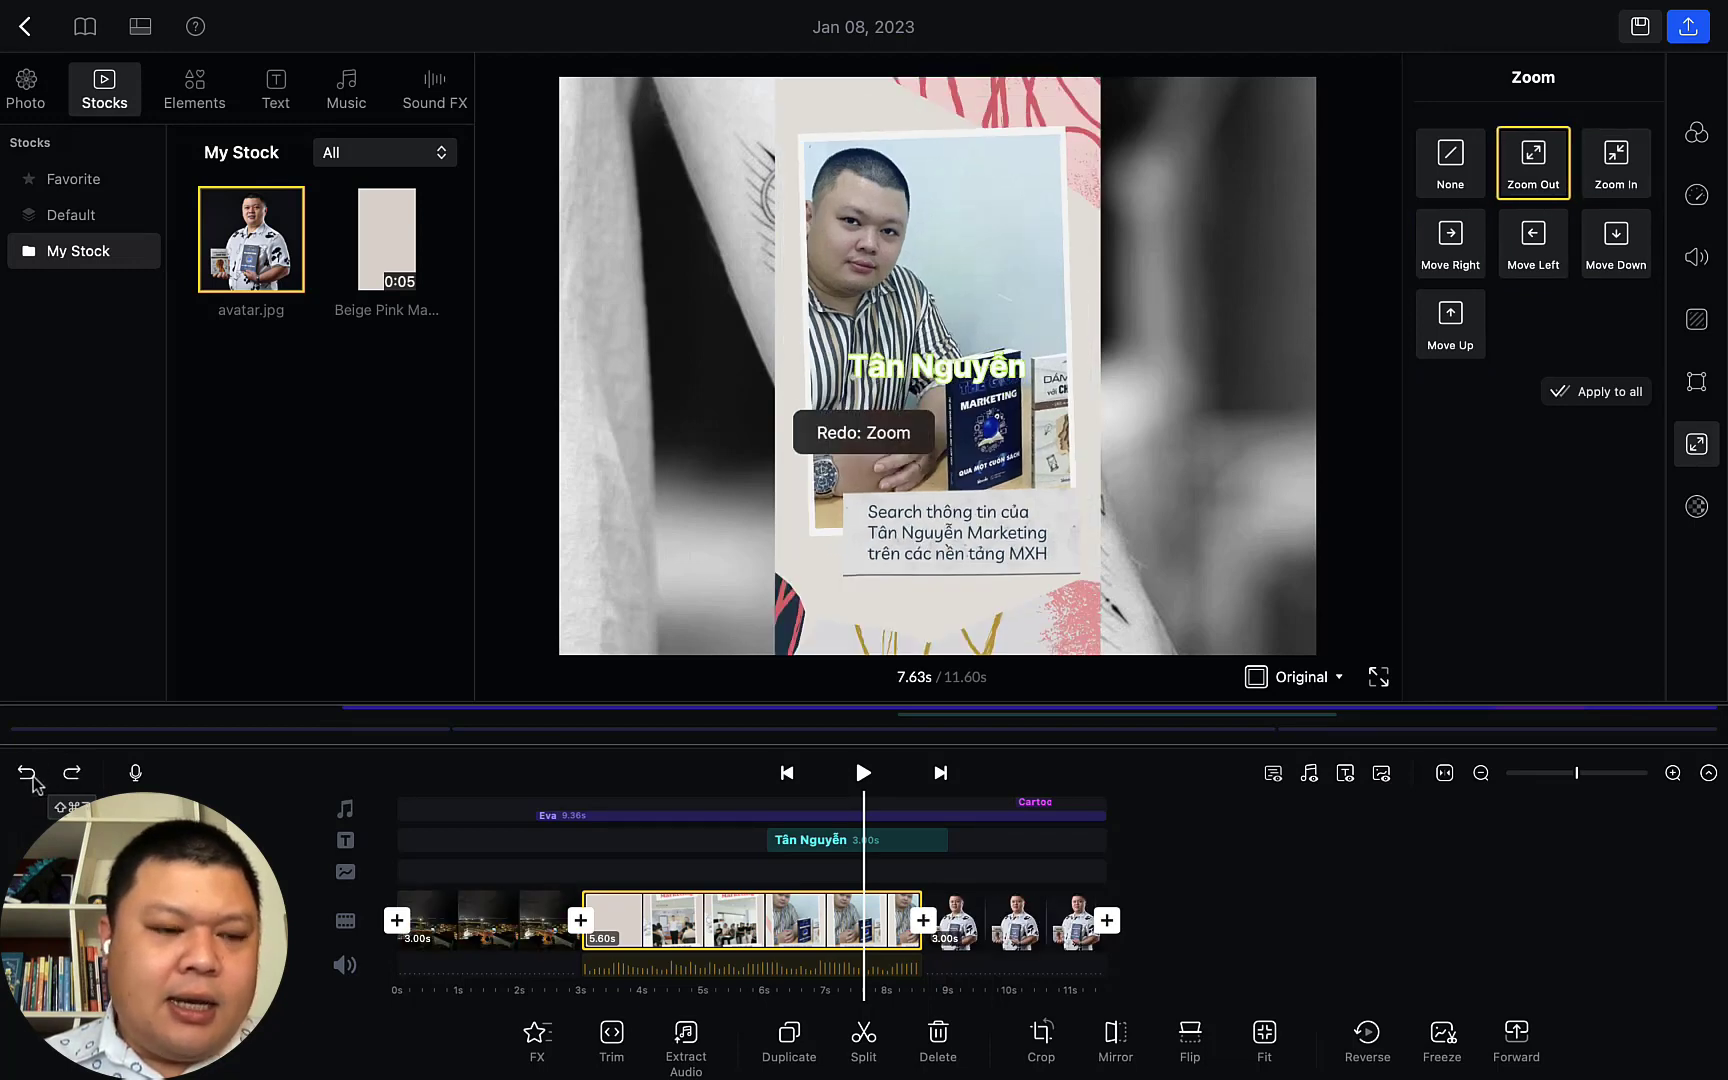
pyautogui.click(27, 773)
pyautogui.click(68, 774)
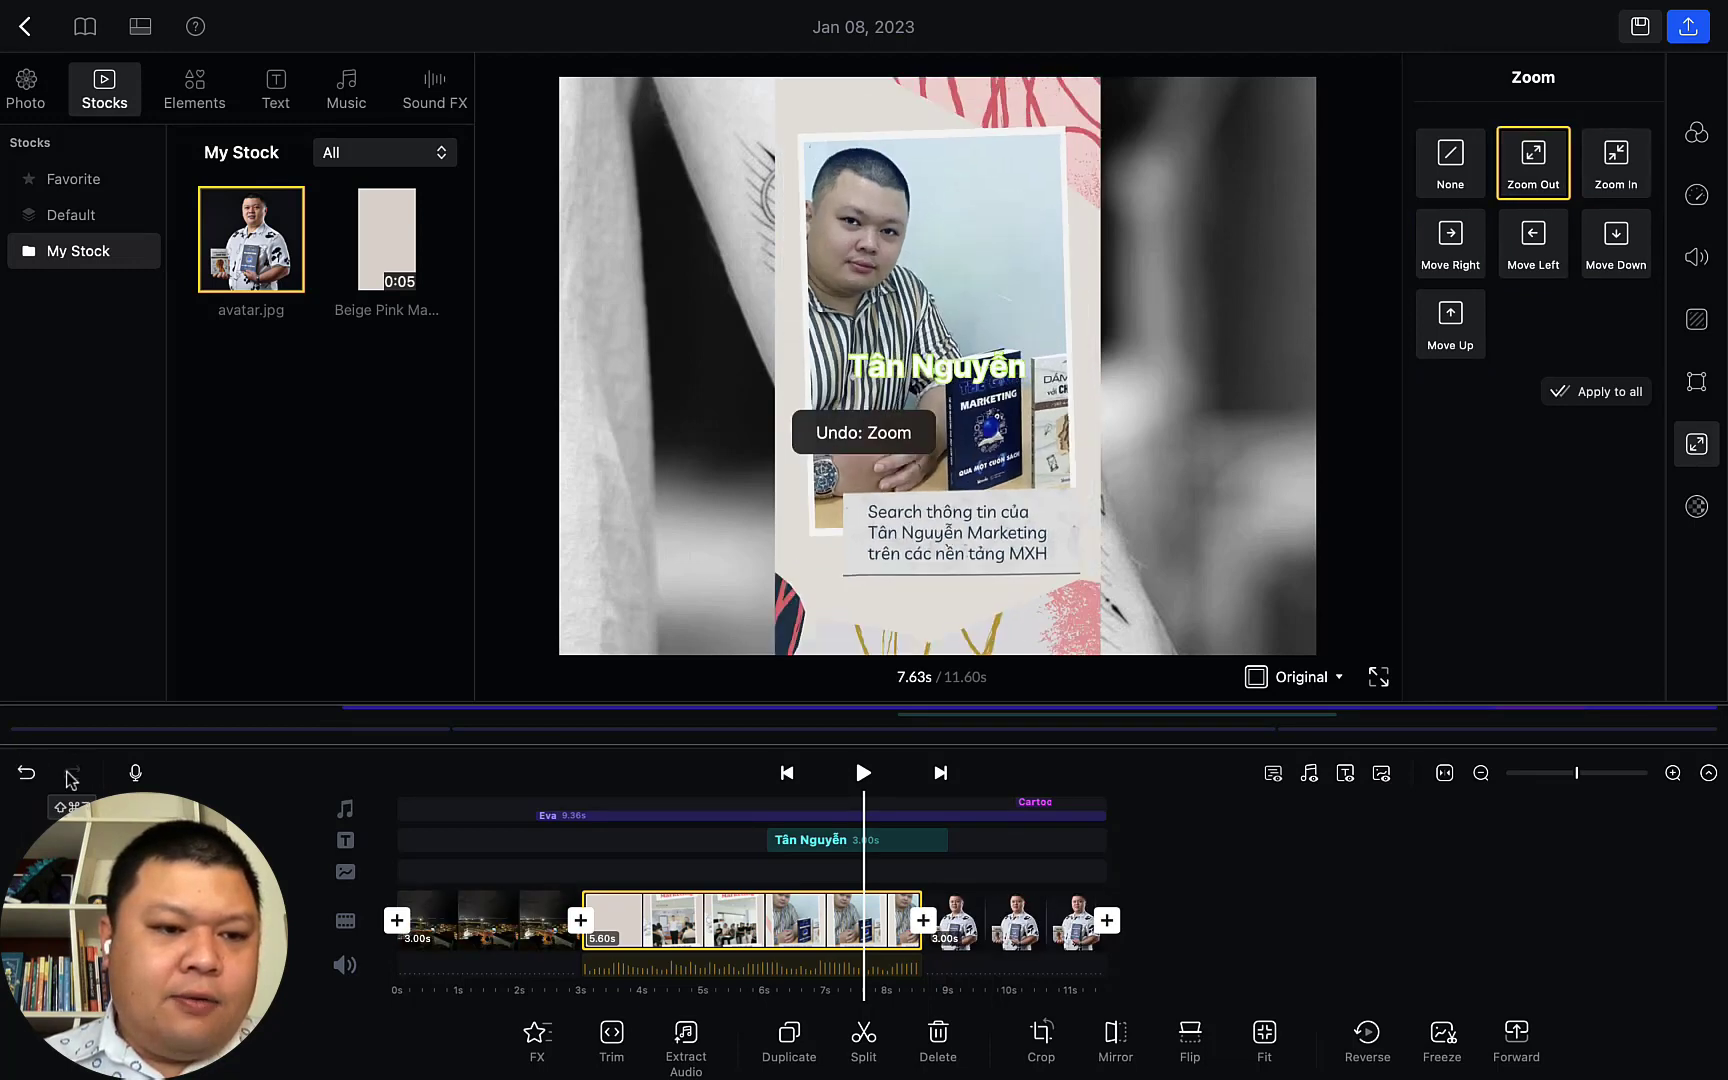
pyautogui.click(27, 774)
pyautogui.click(68, 774)
pyautogui.click(27, 773)
pyautogui.click(66, 775)
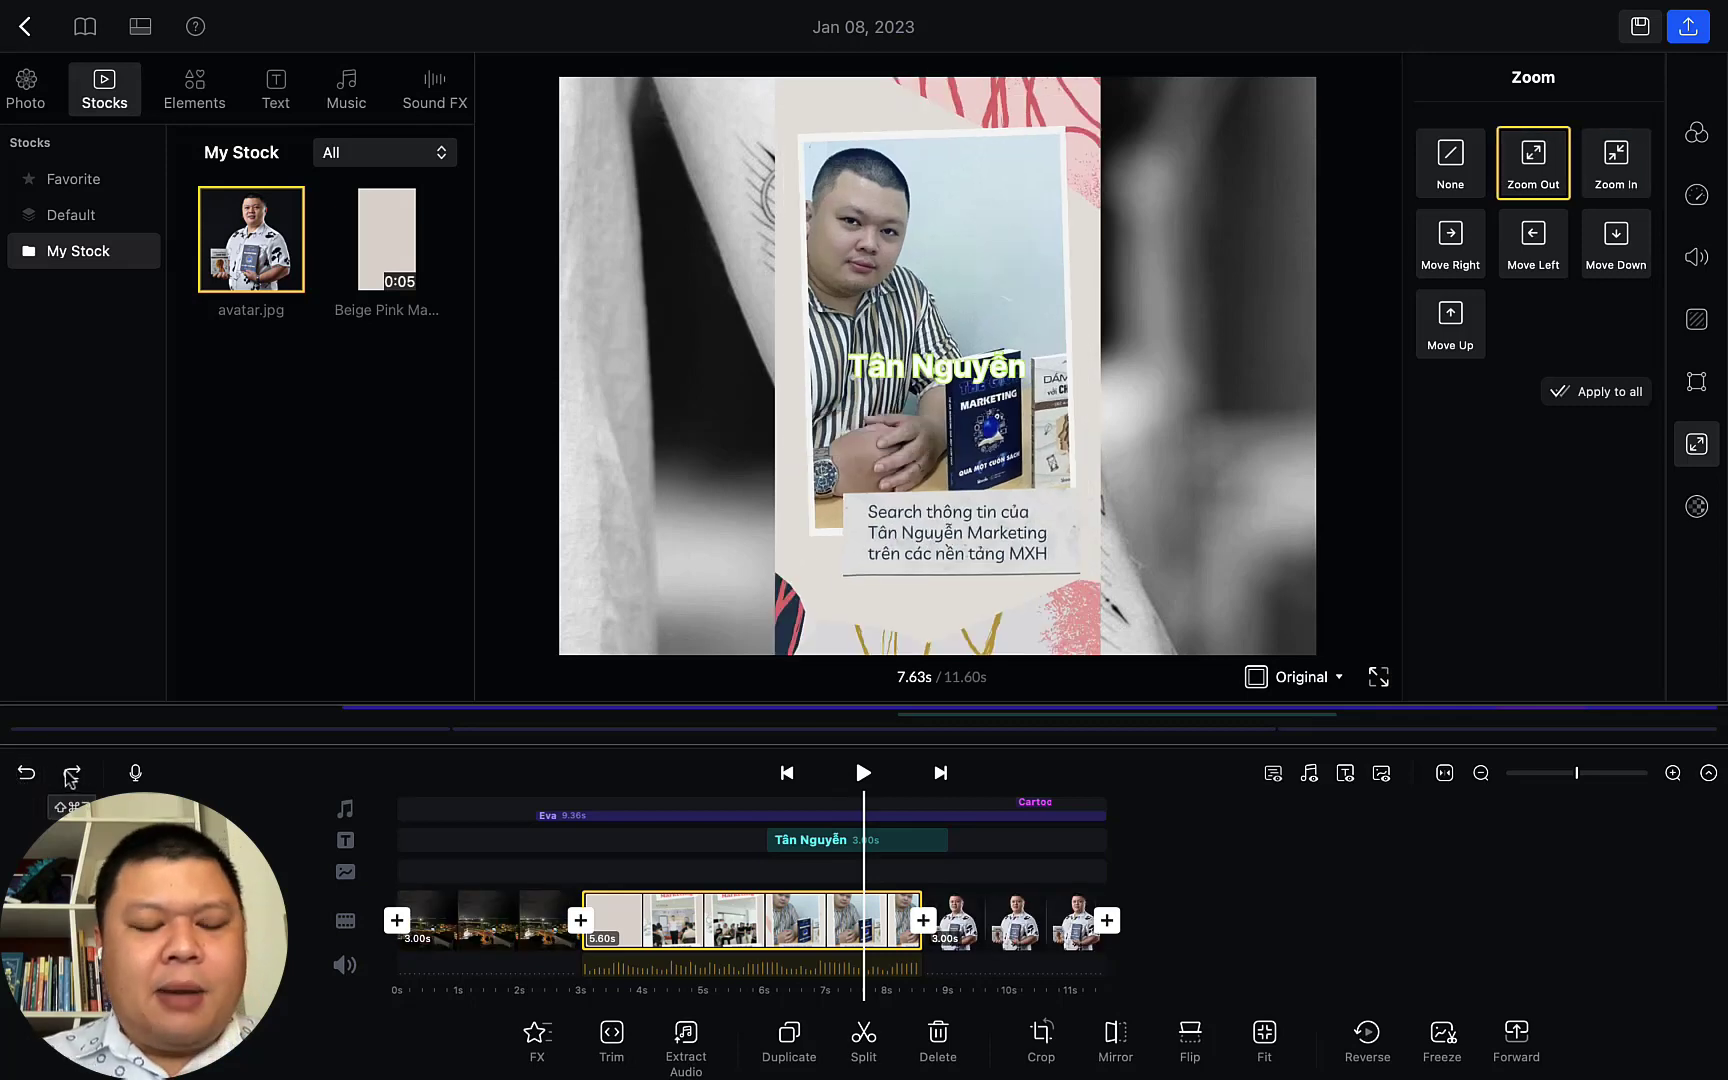
pyautogui.click(70, 775)
pyautogui.click(27, 773)
pyautogui.click(70, 775)
pyautogui.click(27, 773)
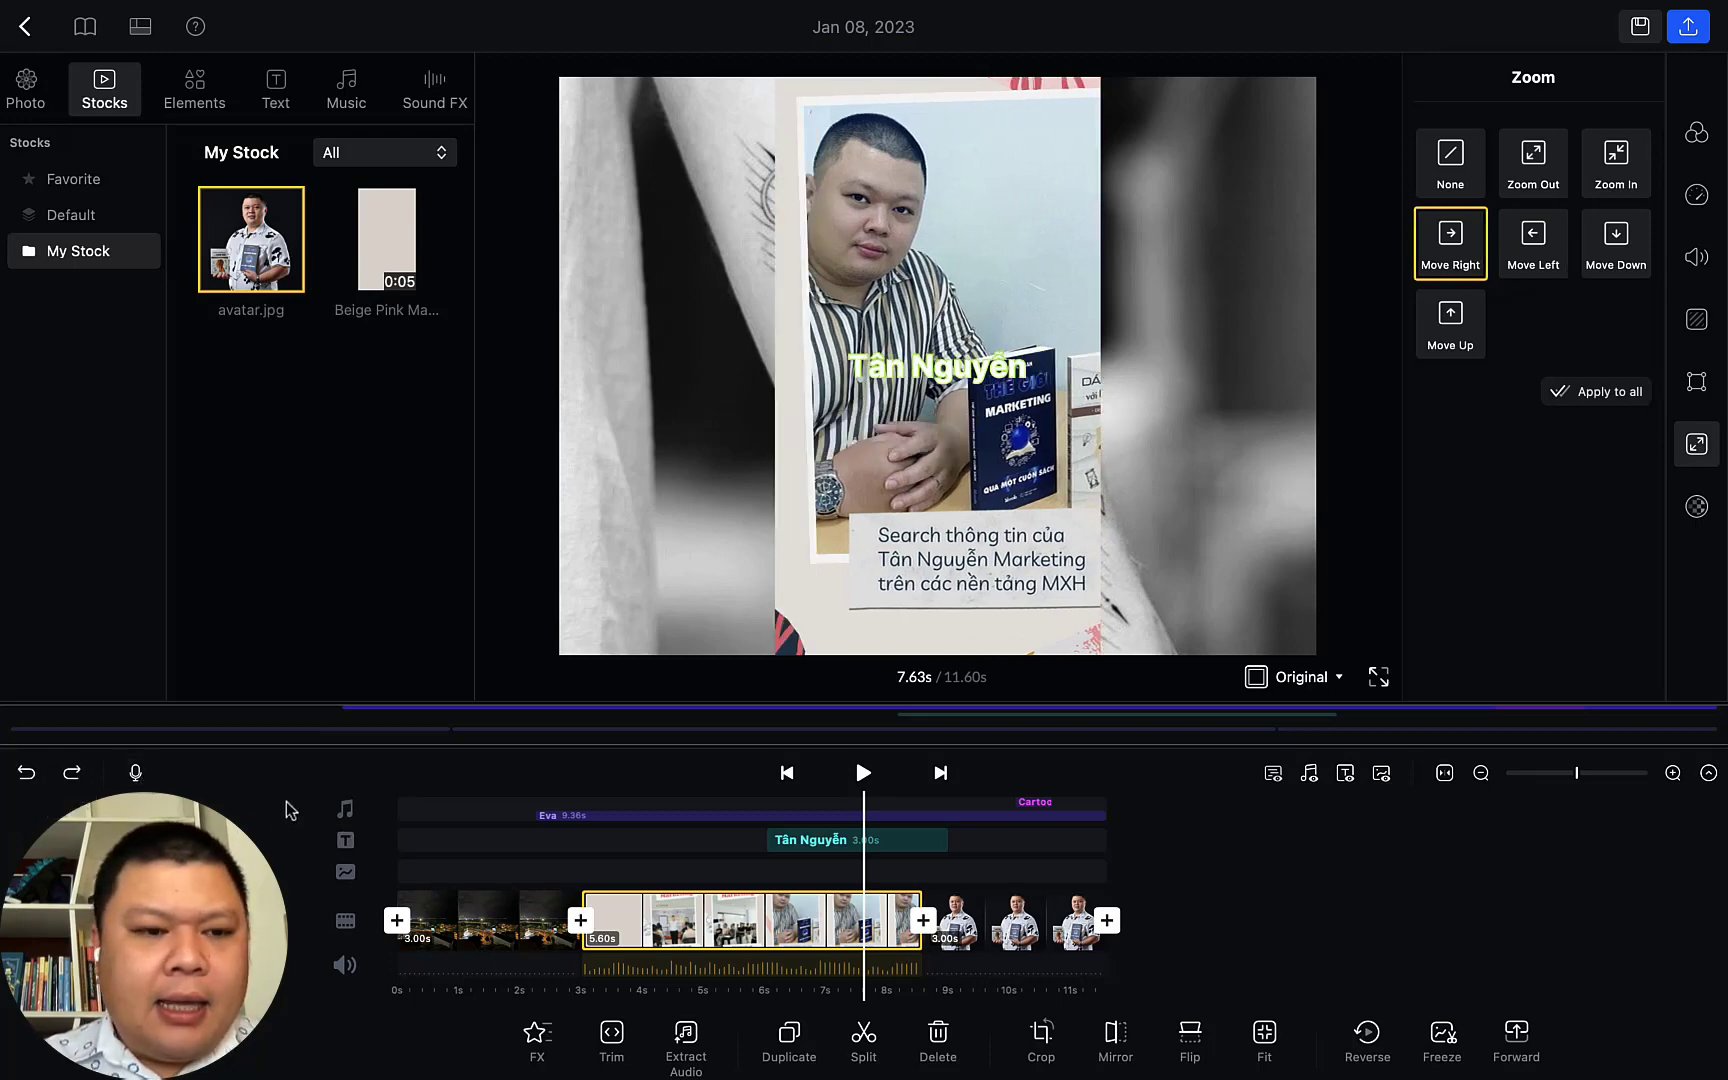
pyautogui.click(135, 771)
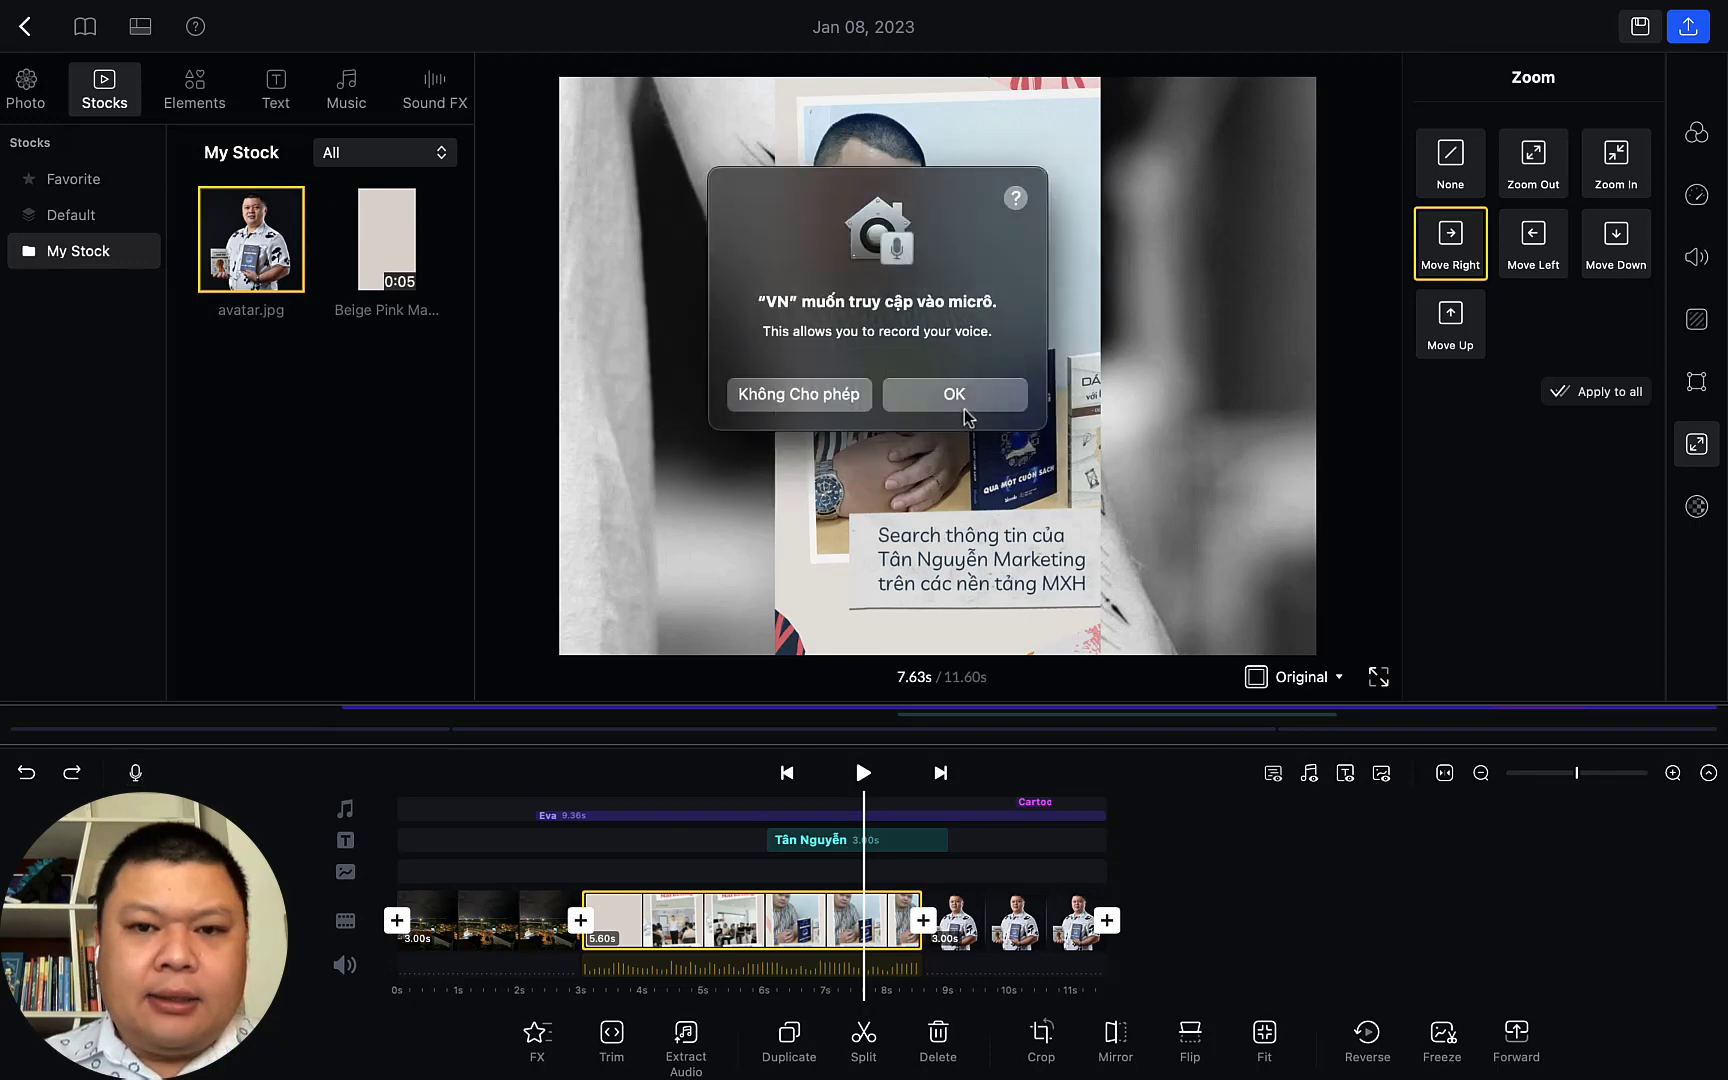
pyautogui.click(962, 396)
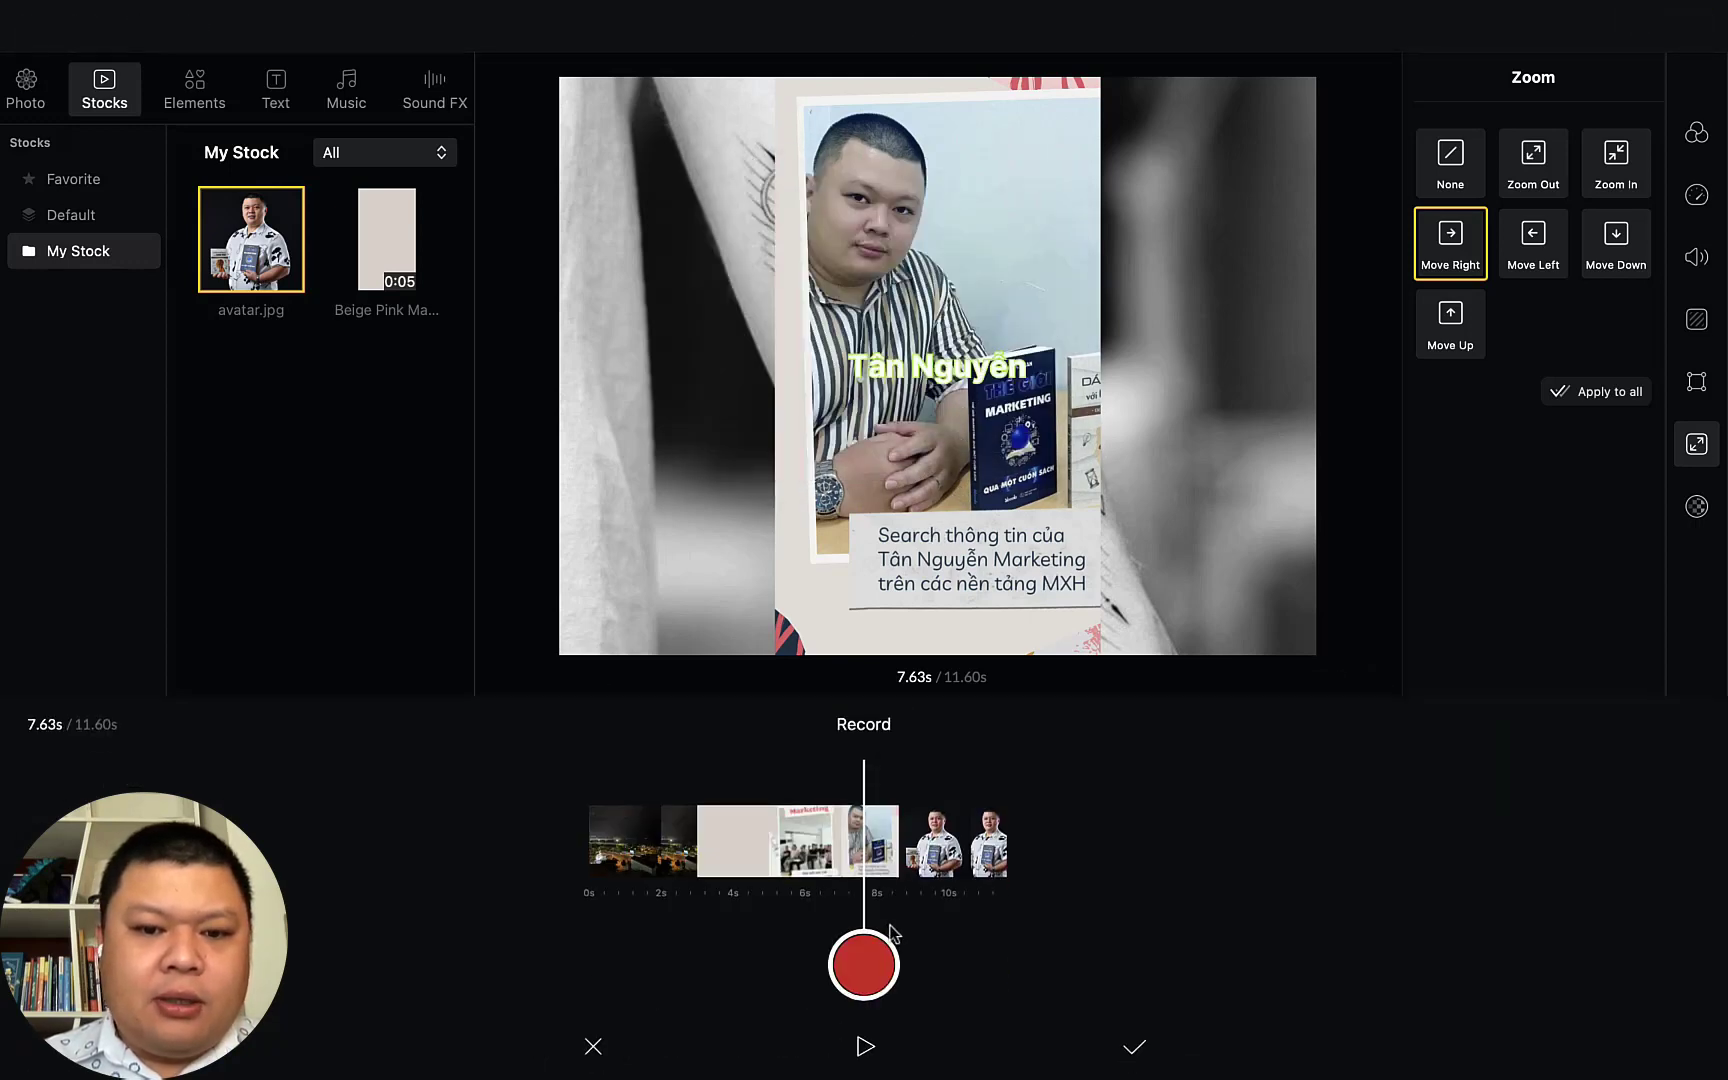
# Record a voice-over over the video's final seconds, review playback from 6.92 s to 10.33 s, and check its volume
pyautogui.click(866, 964)
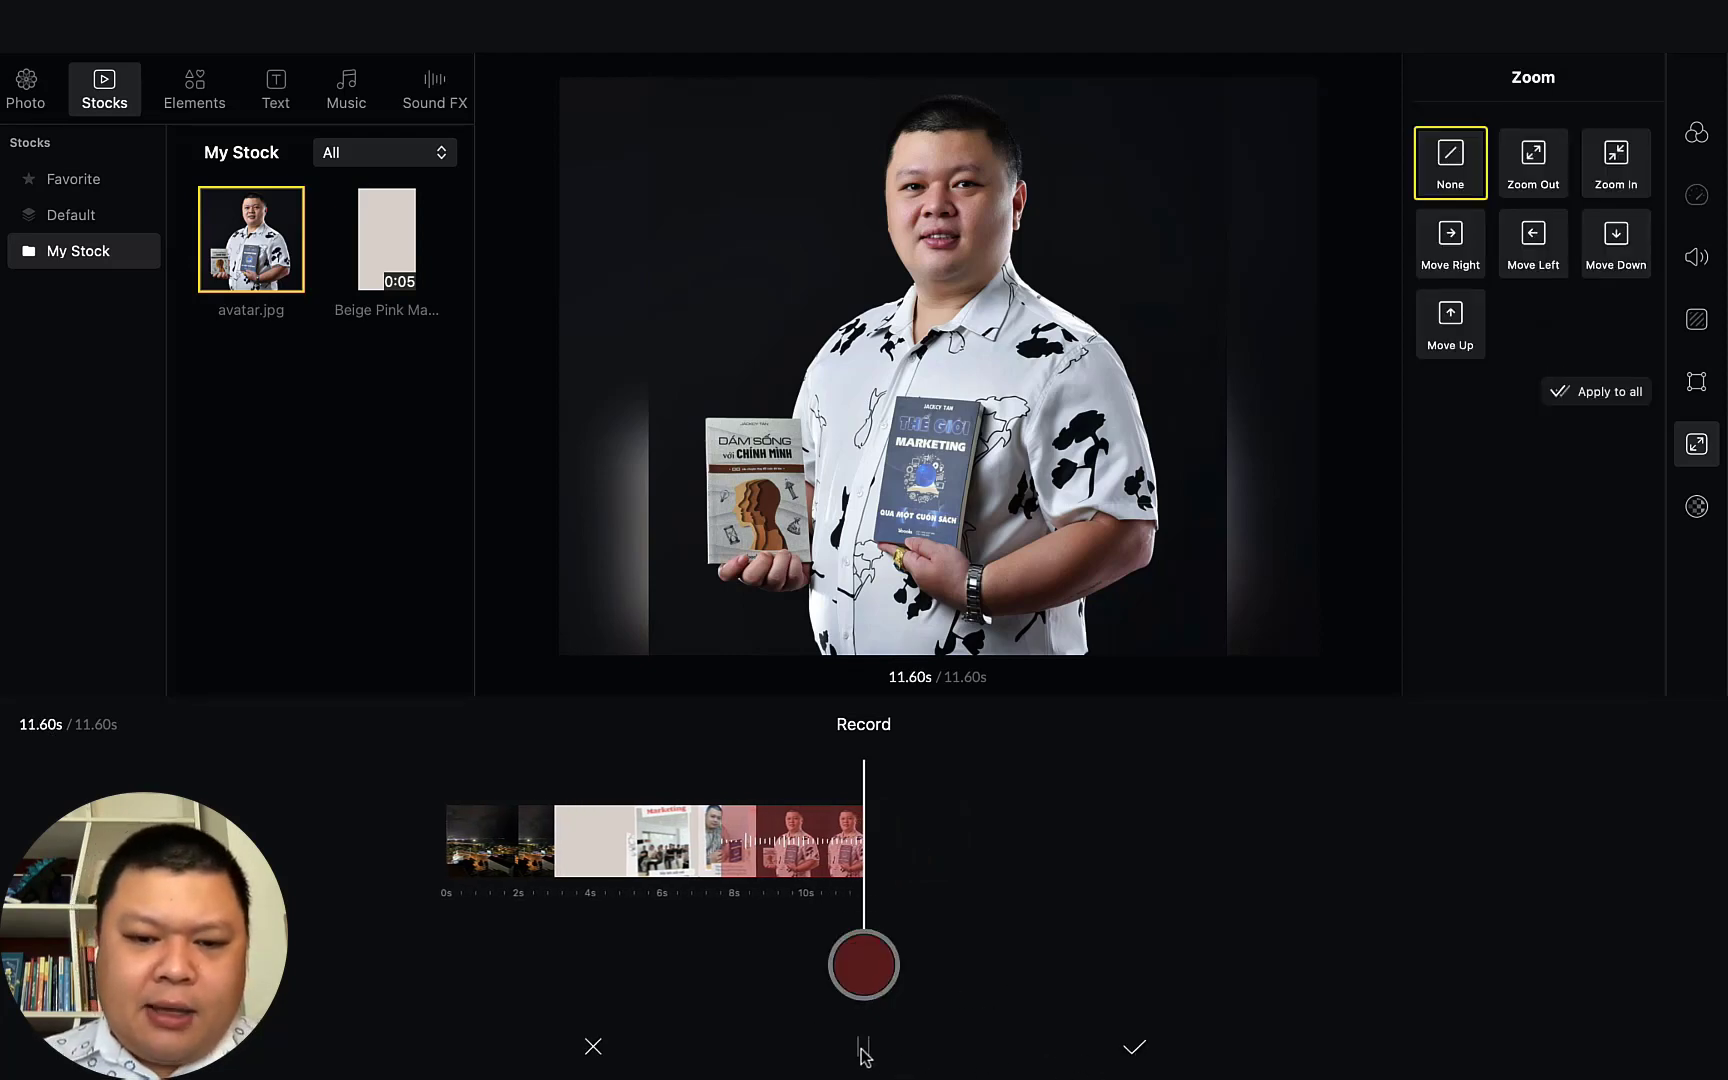
pyautogui.click(864, 1047)
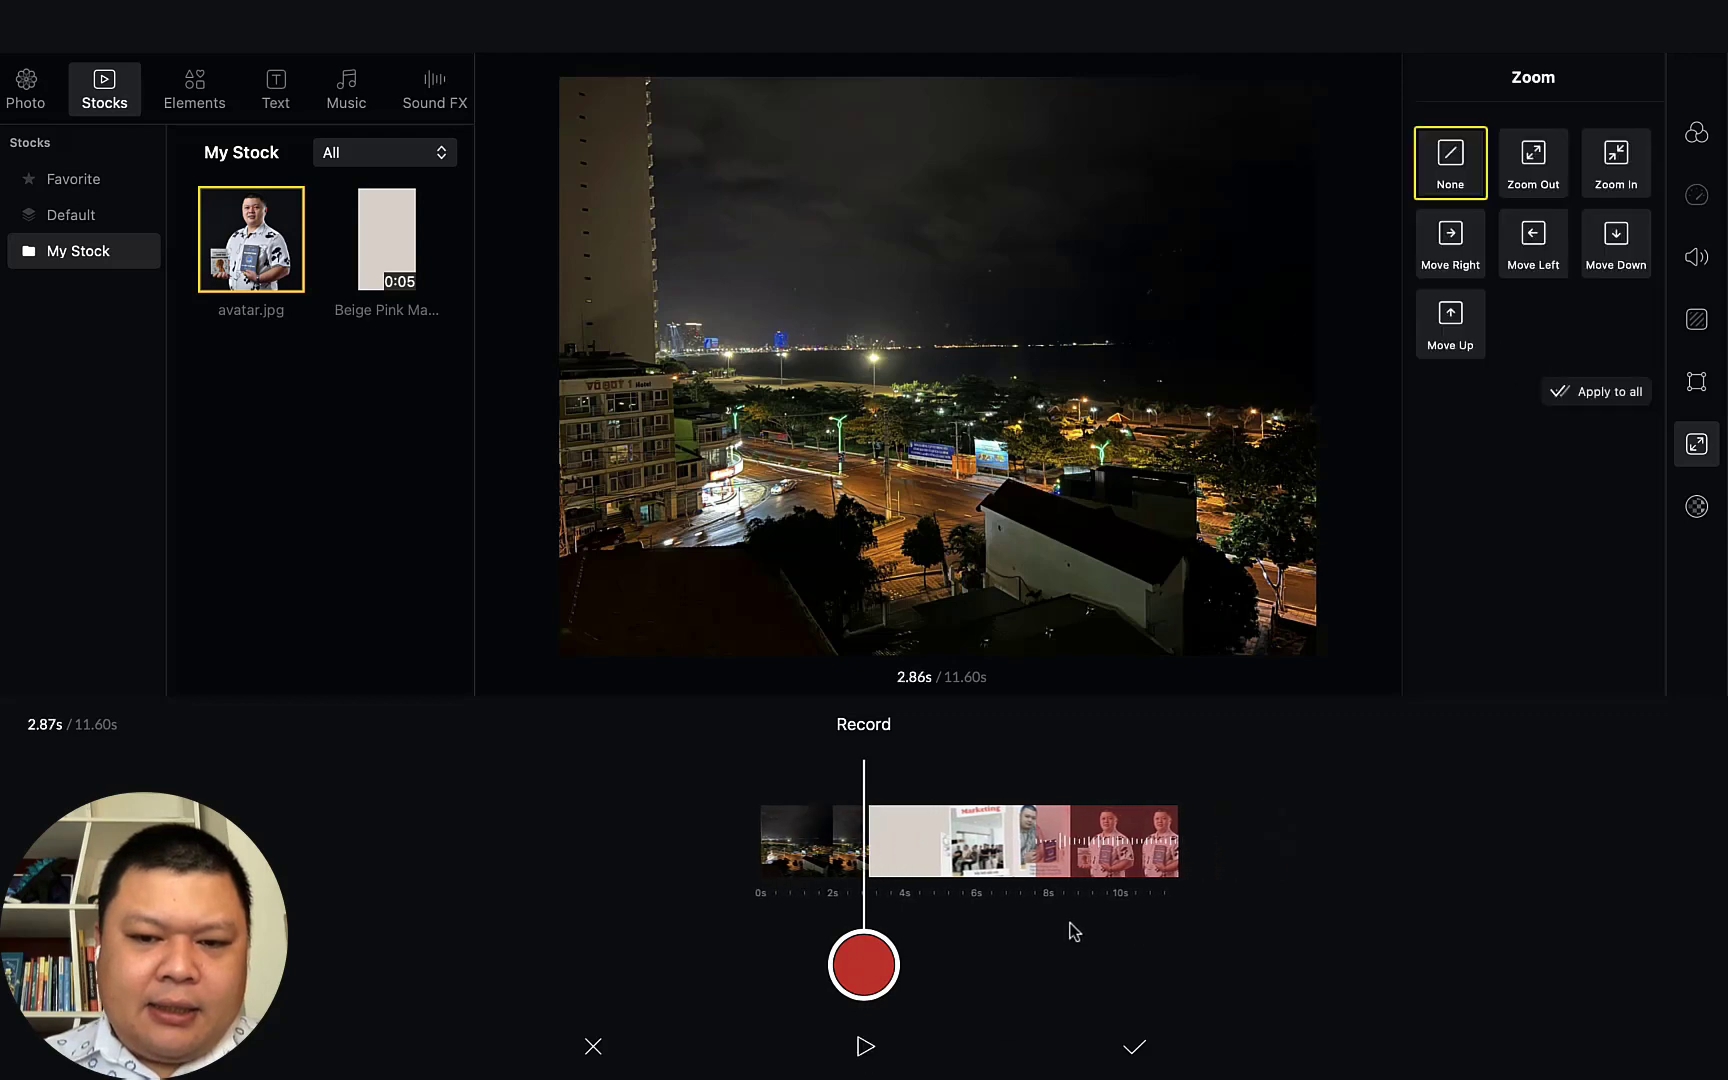
pyautogui.moveTo(1113, 920); pyautogui.dragTo(950, 917)
pyautogui.click(865, 1050)
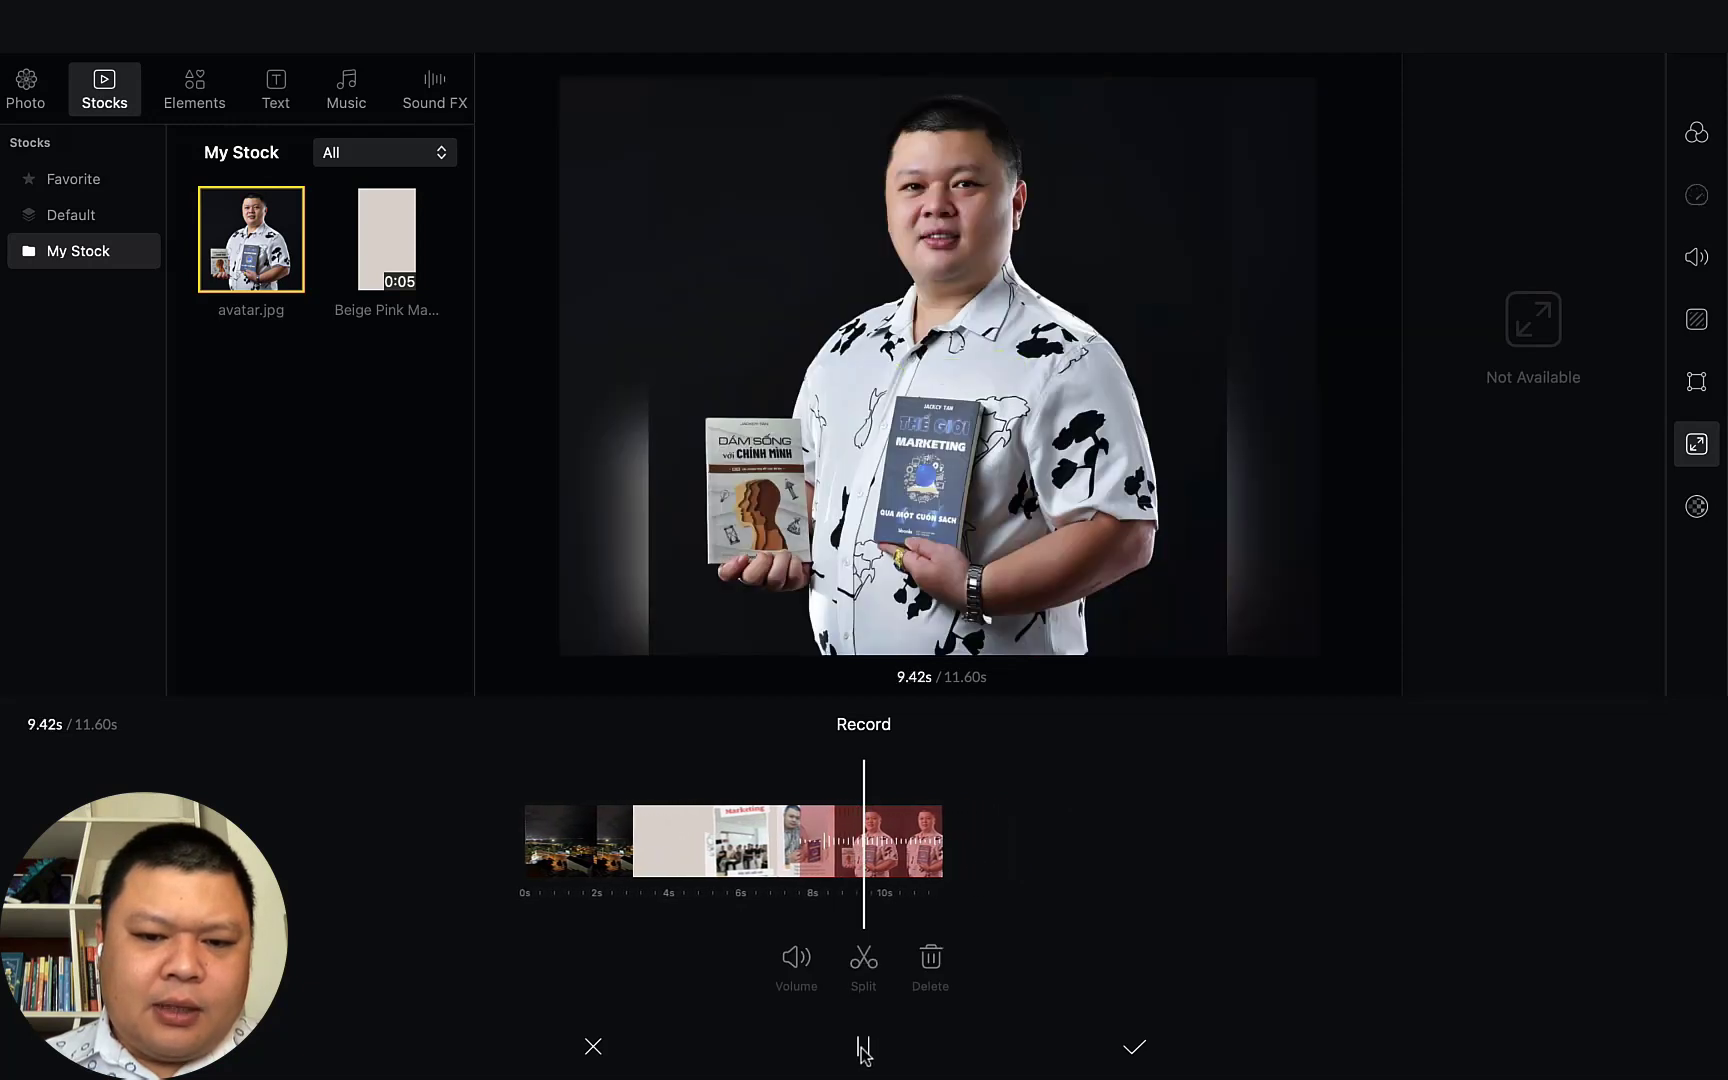
pyautogui.click(864, 1050)
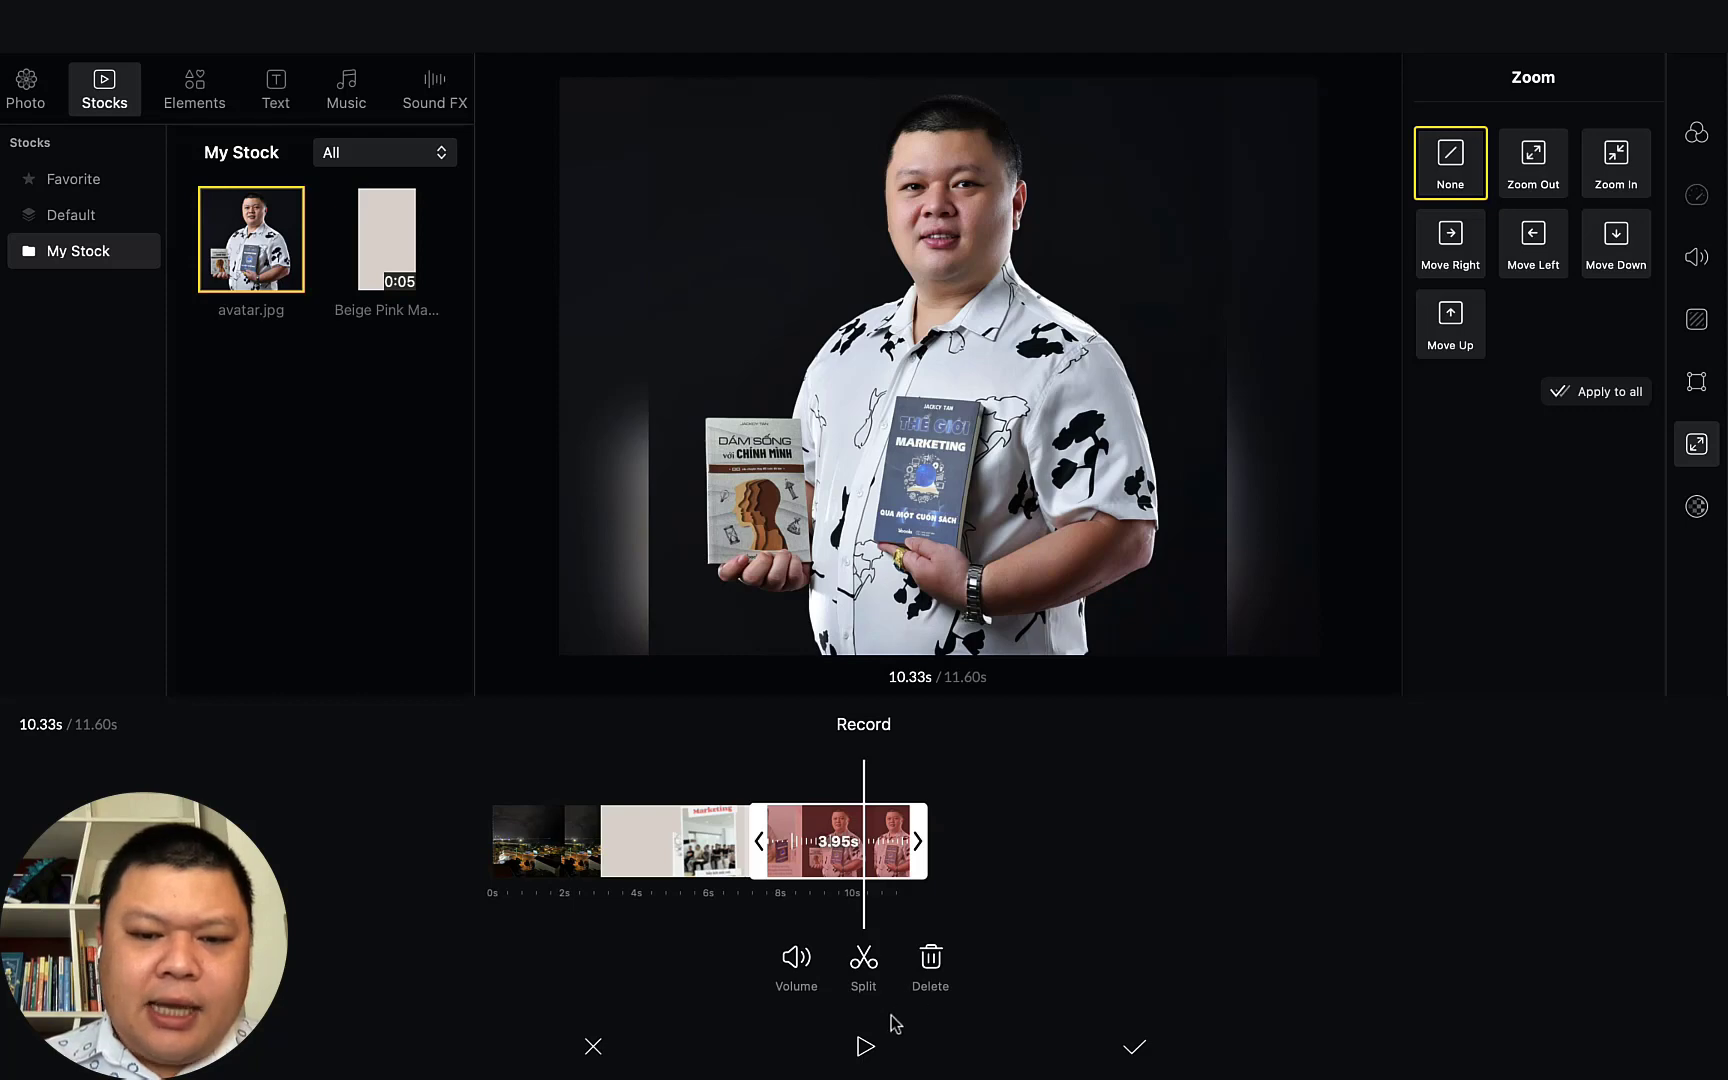
pyautogui.click(801, 974)
pyautogui.click(808, 973)
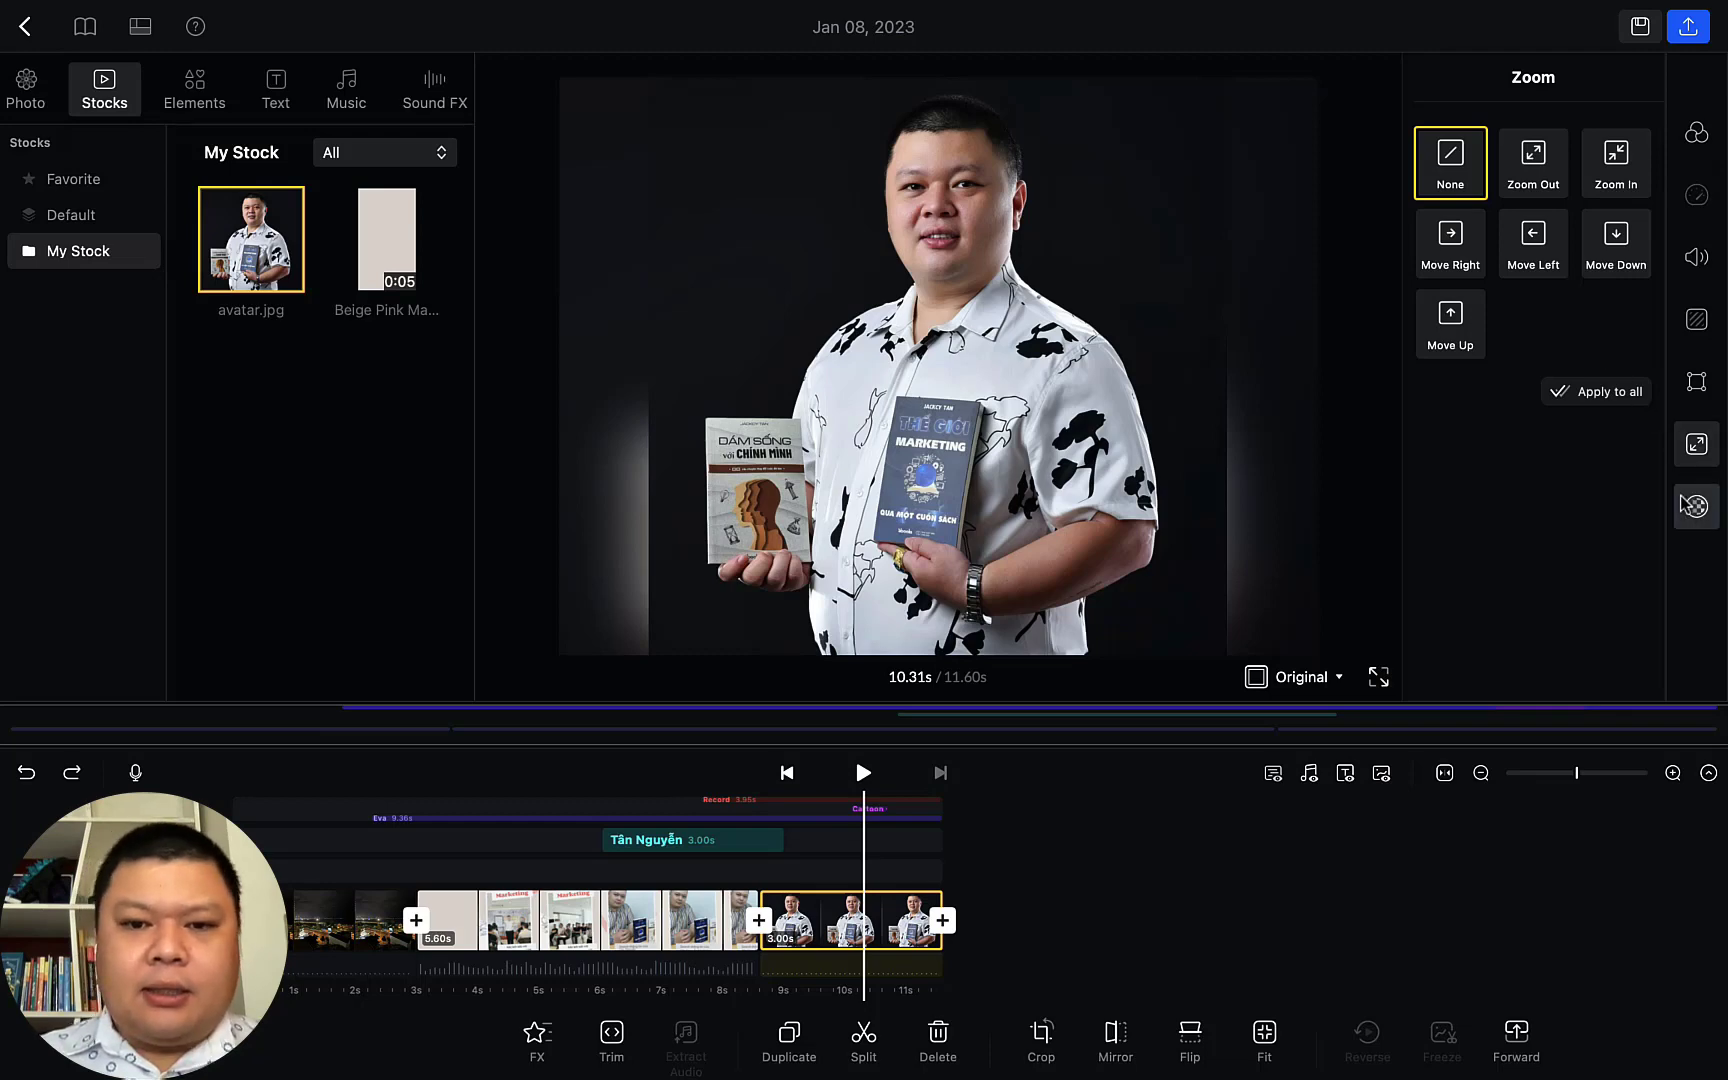
pyautogui.click(1378, 680)
pyautogui.press('Escape')
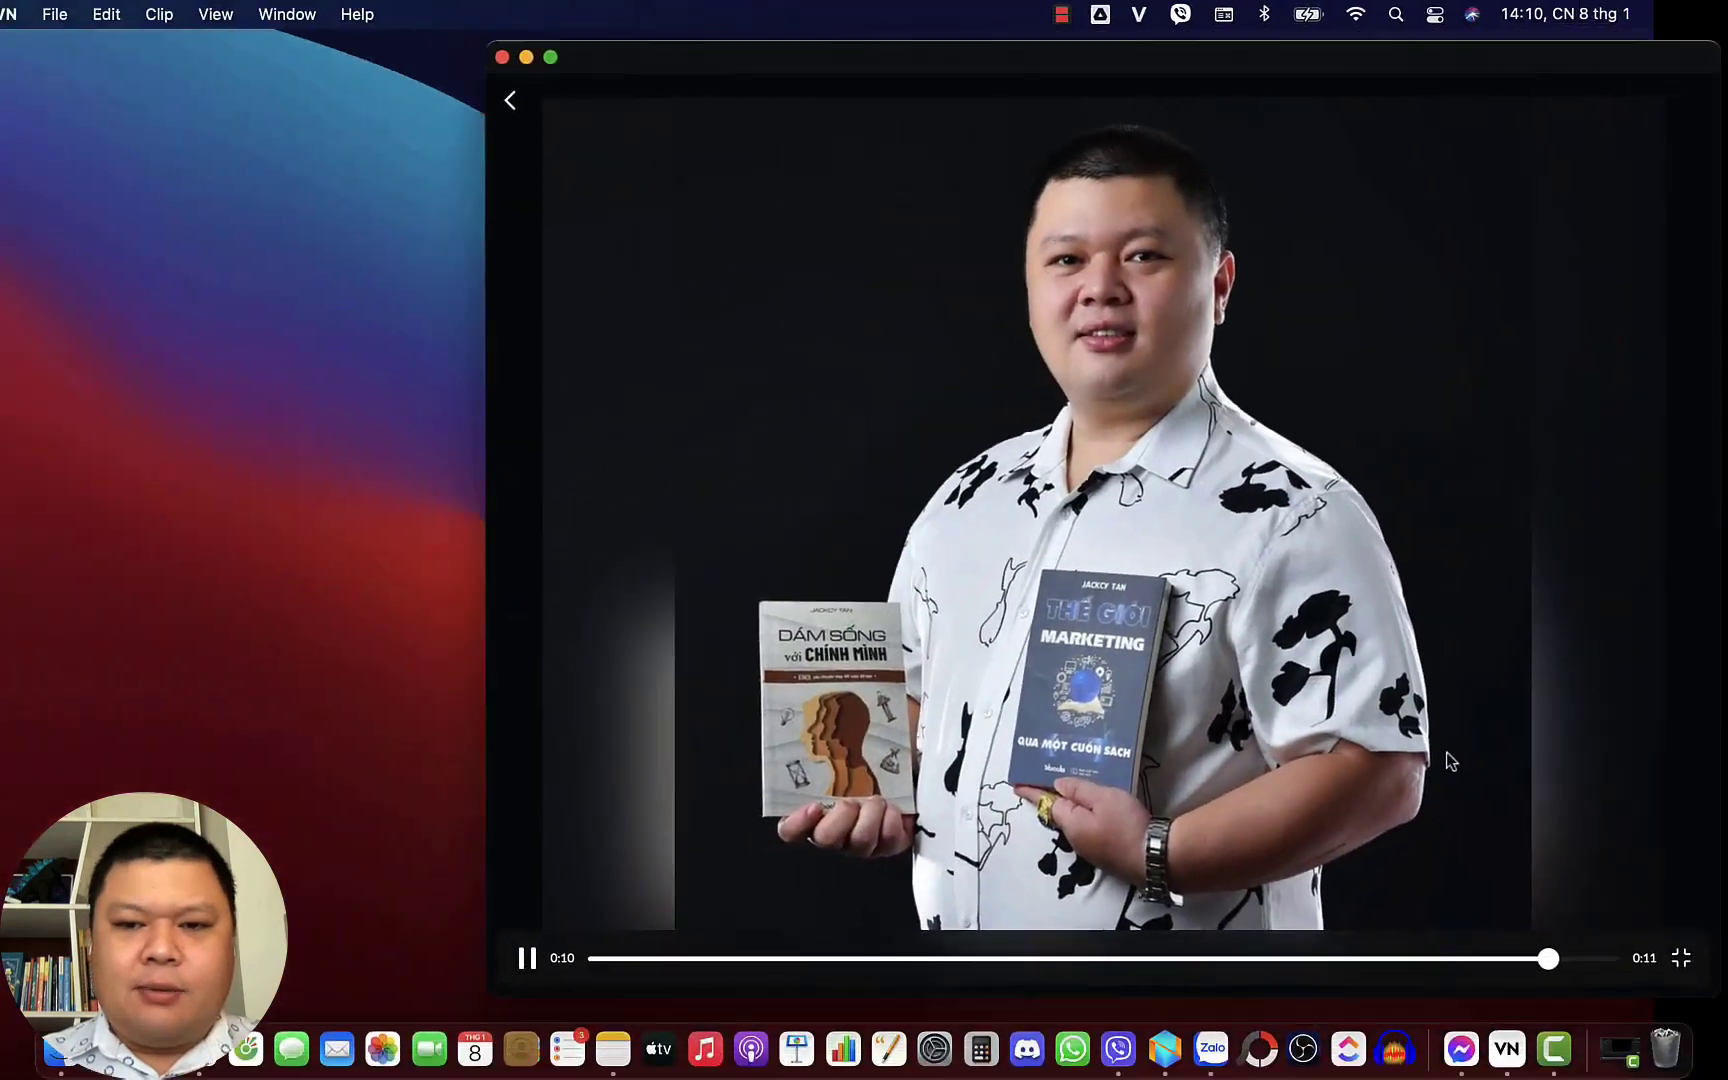
pyautogui.click(556, 60)
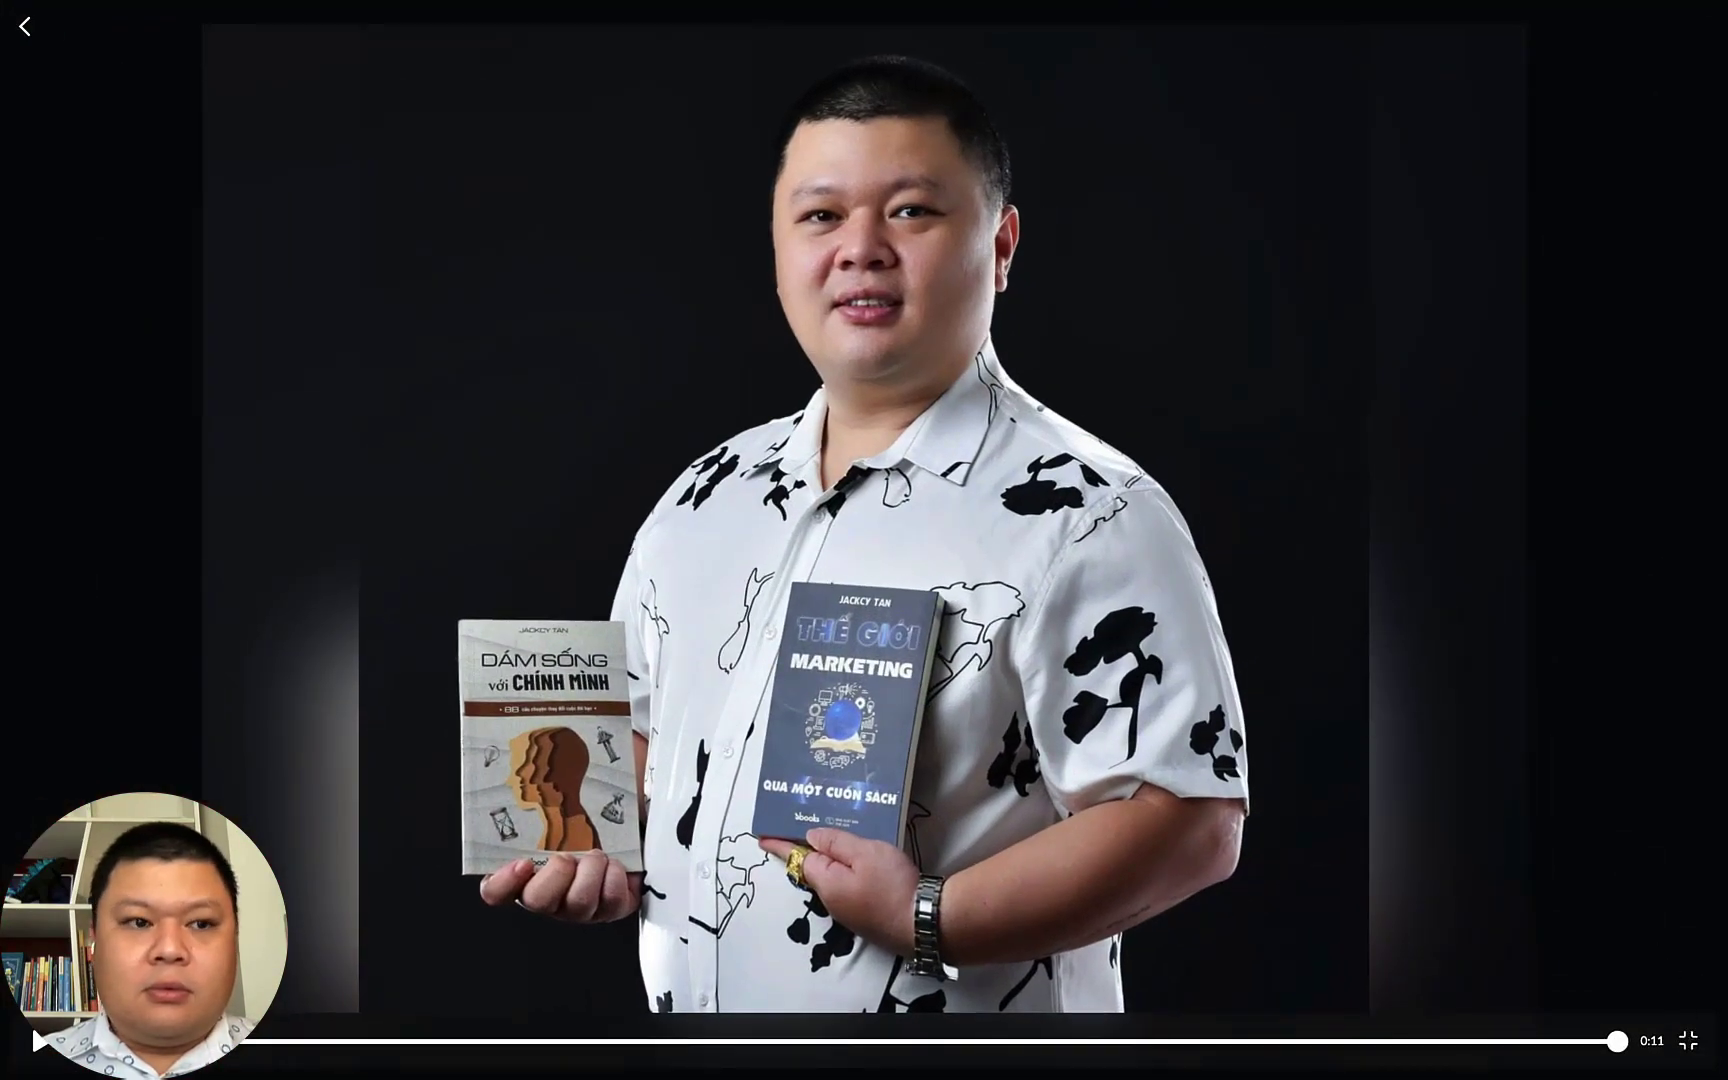
pyautogui.click(1688, 1041)
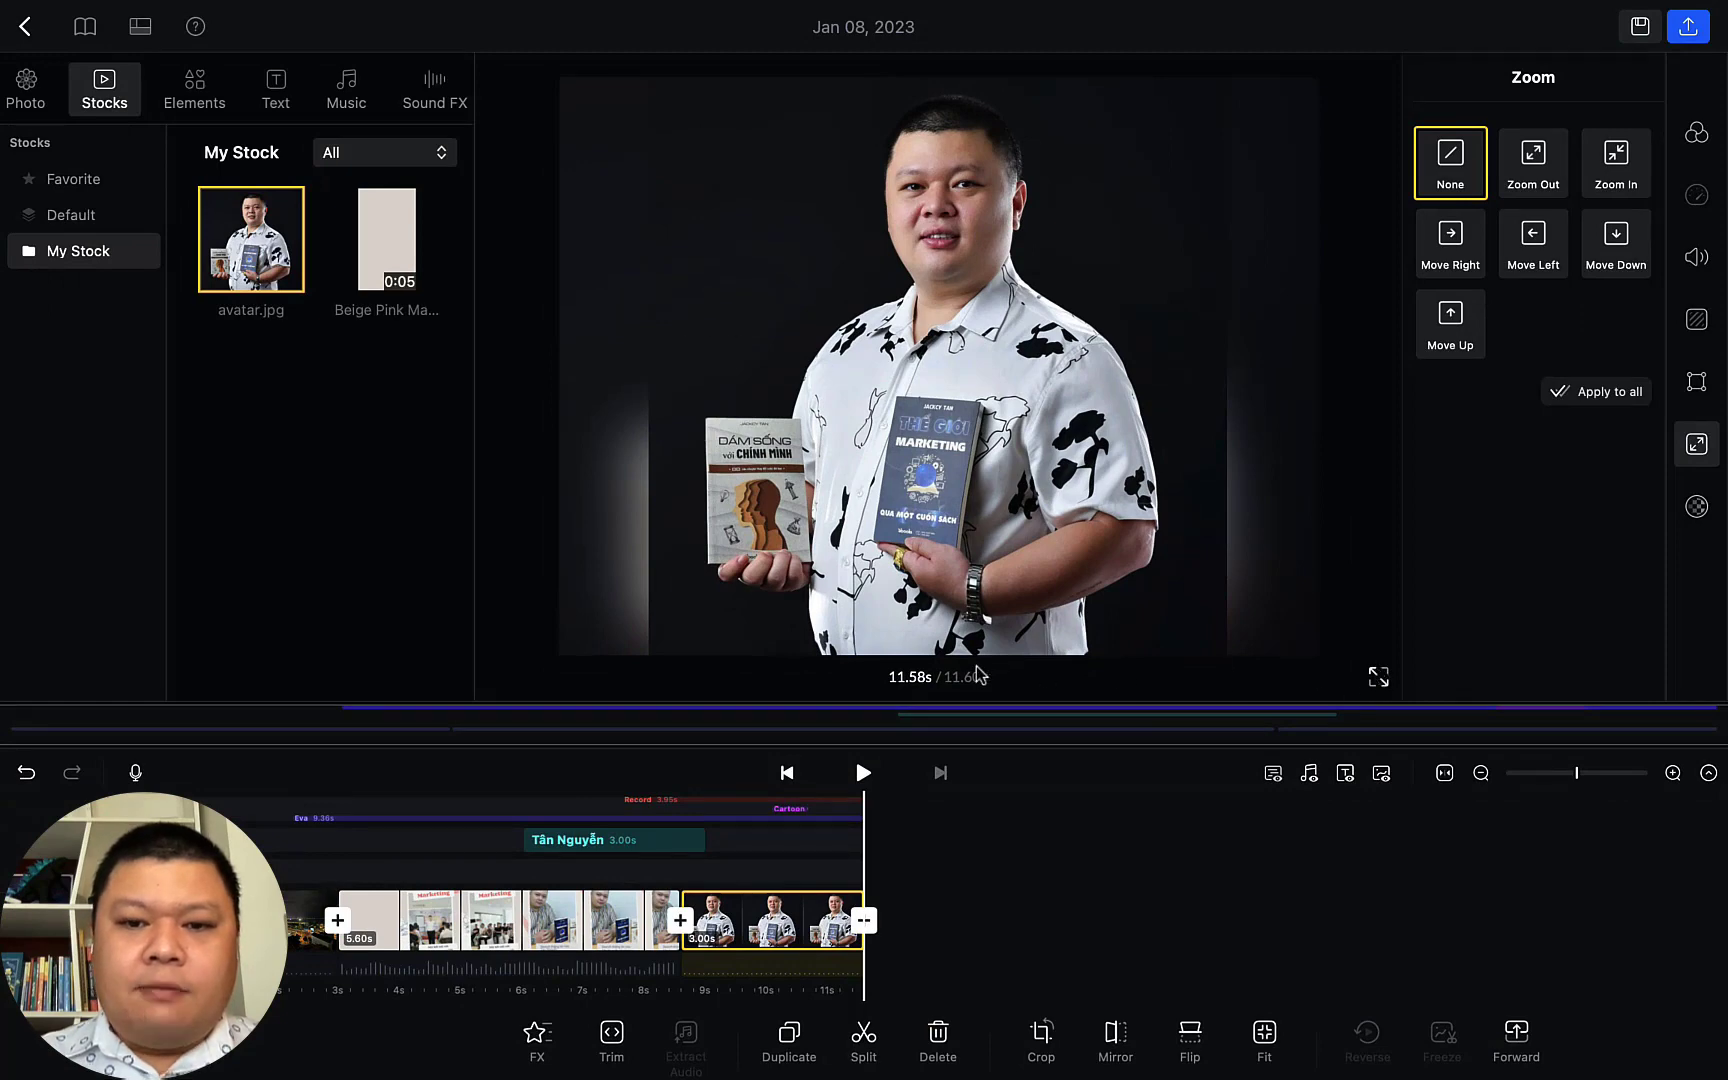
pyautogui.click(1378, 678)
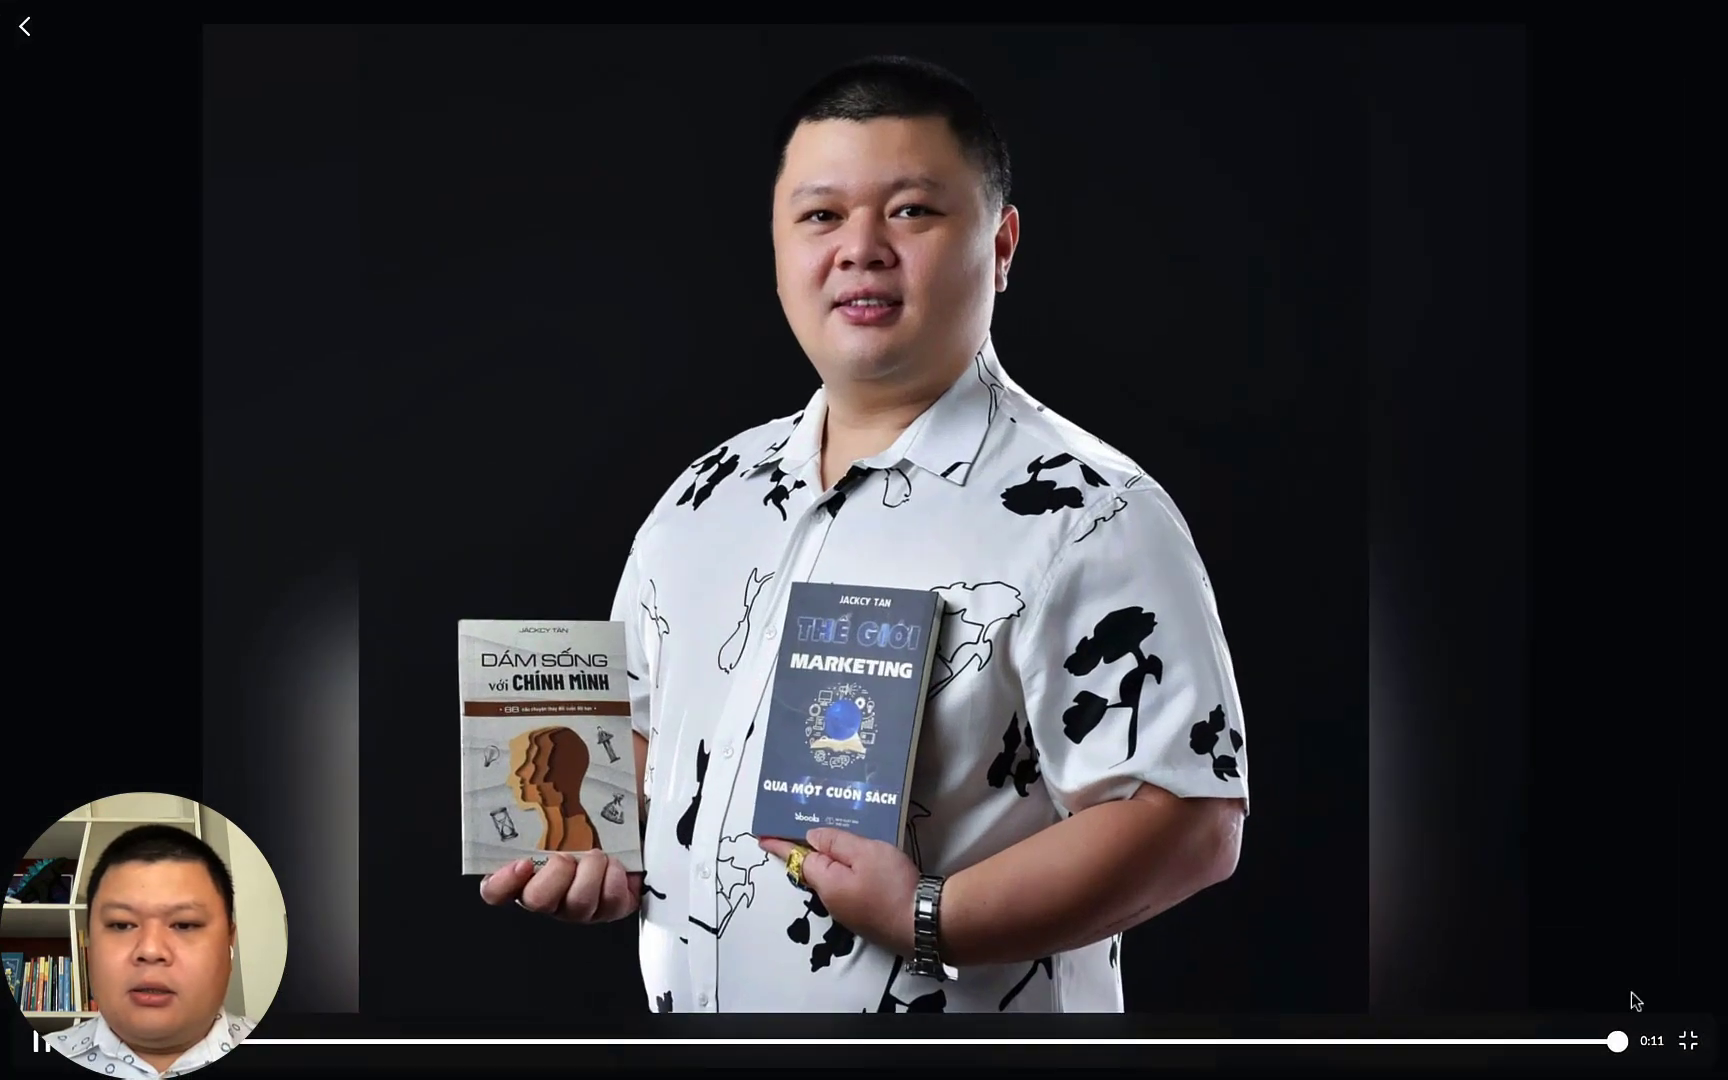
pyautogui.click(1688, 1041)
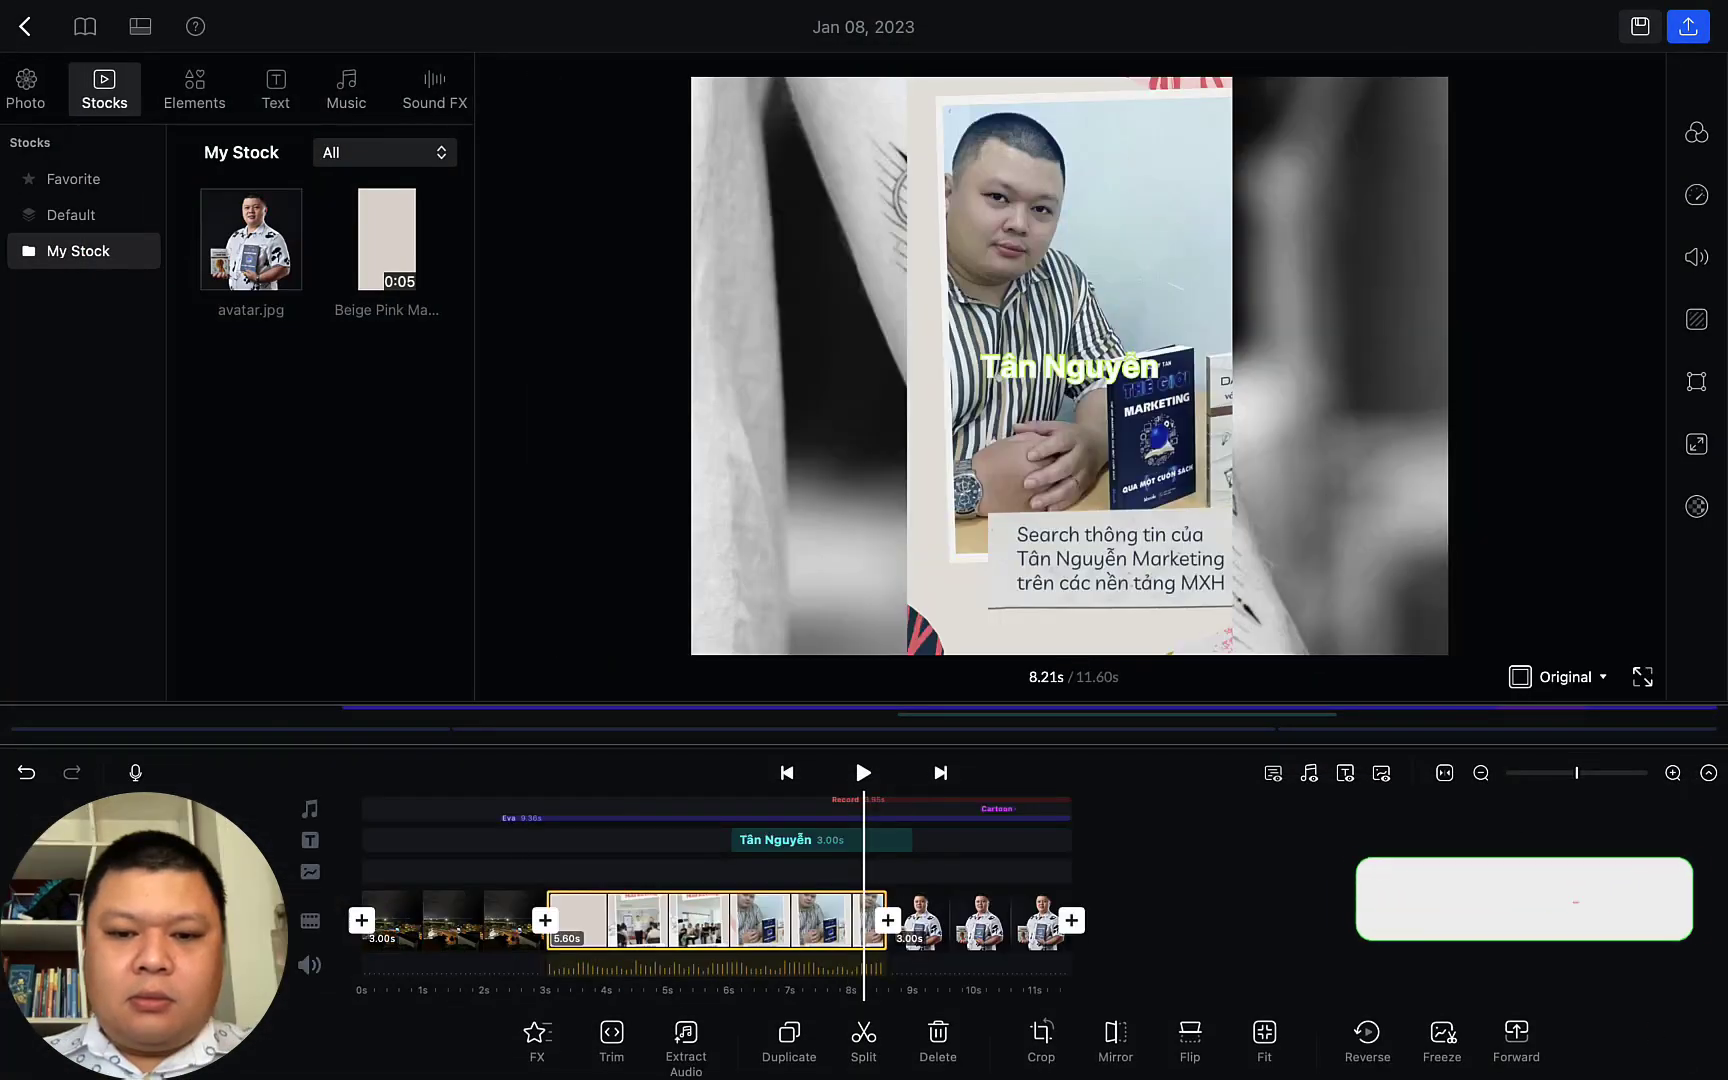
# Switch the frame ratio to 9:16 and set the video frame to the book-holding shot near 9.7 s
pyautogui.click(1596, 680)
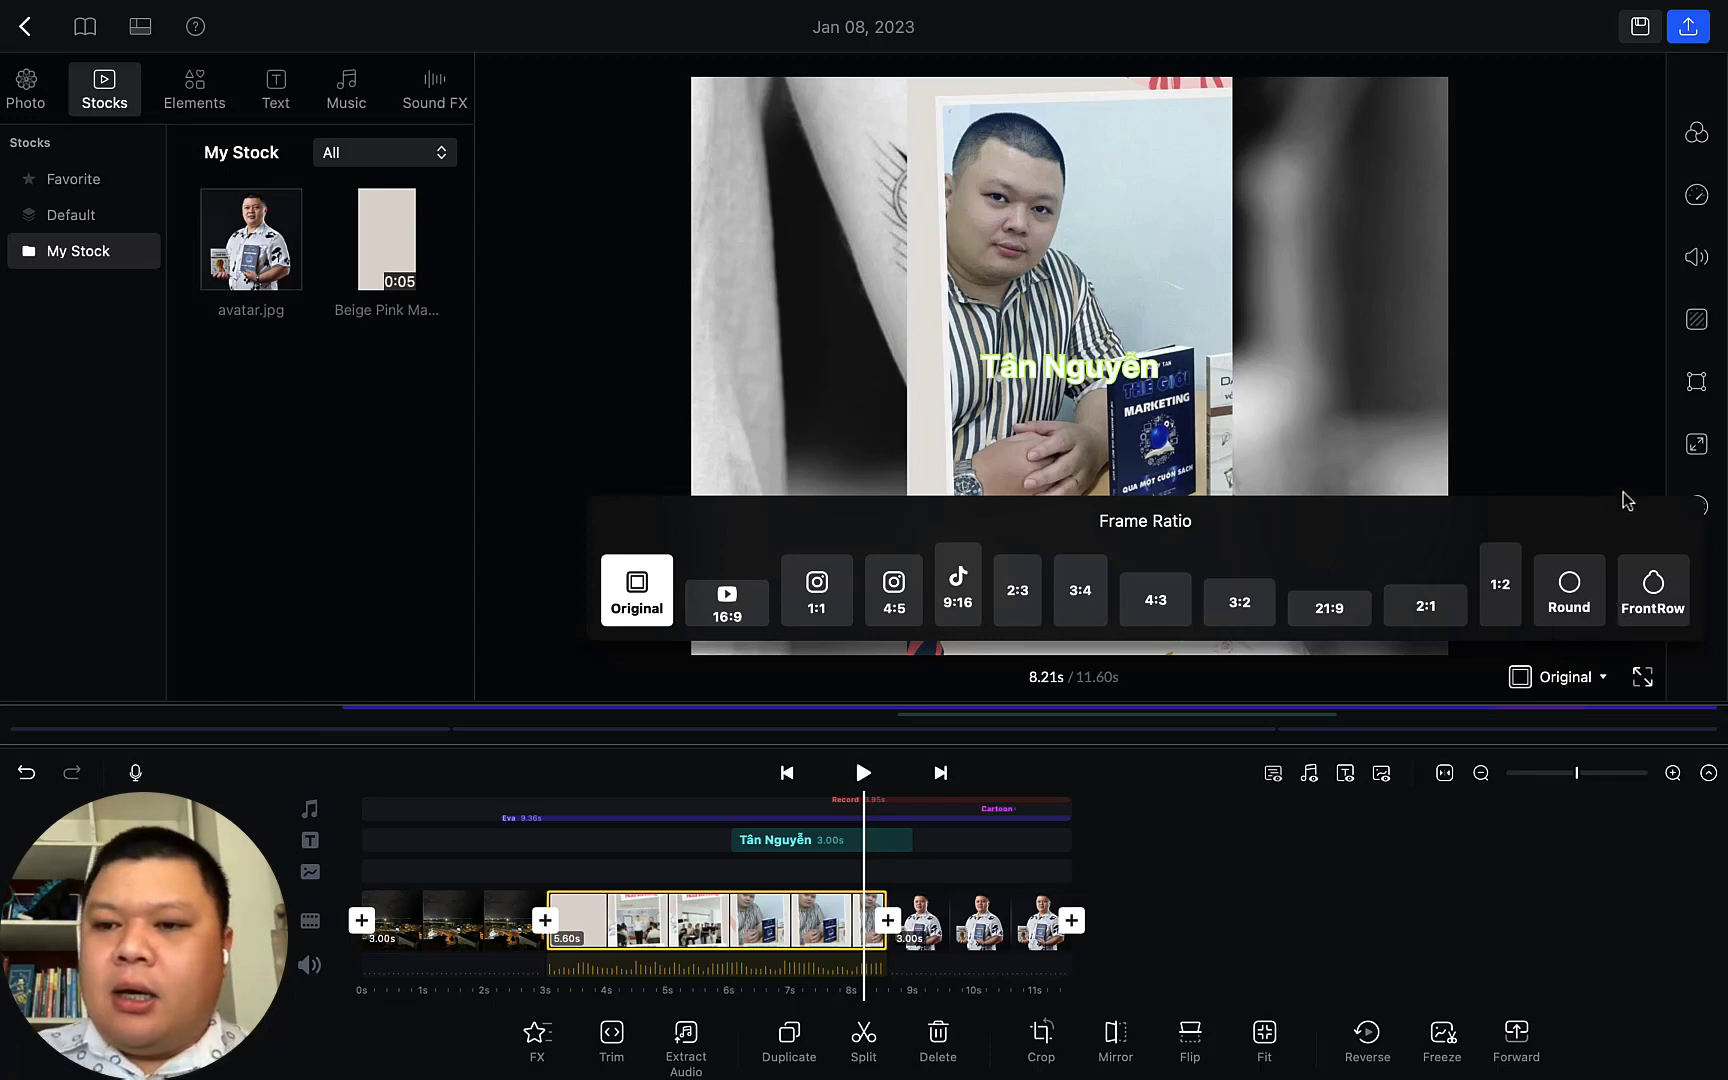
pyautogui.click(963, 606)
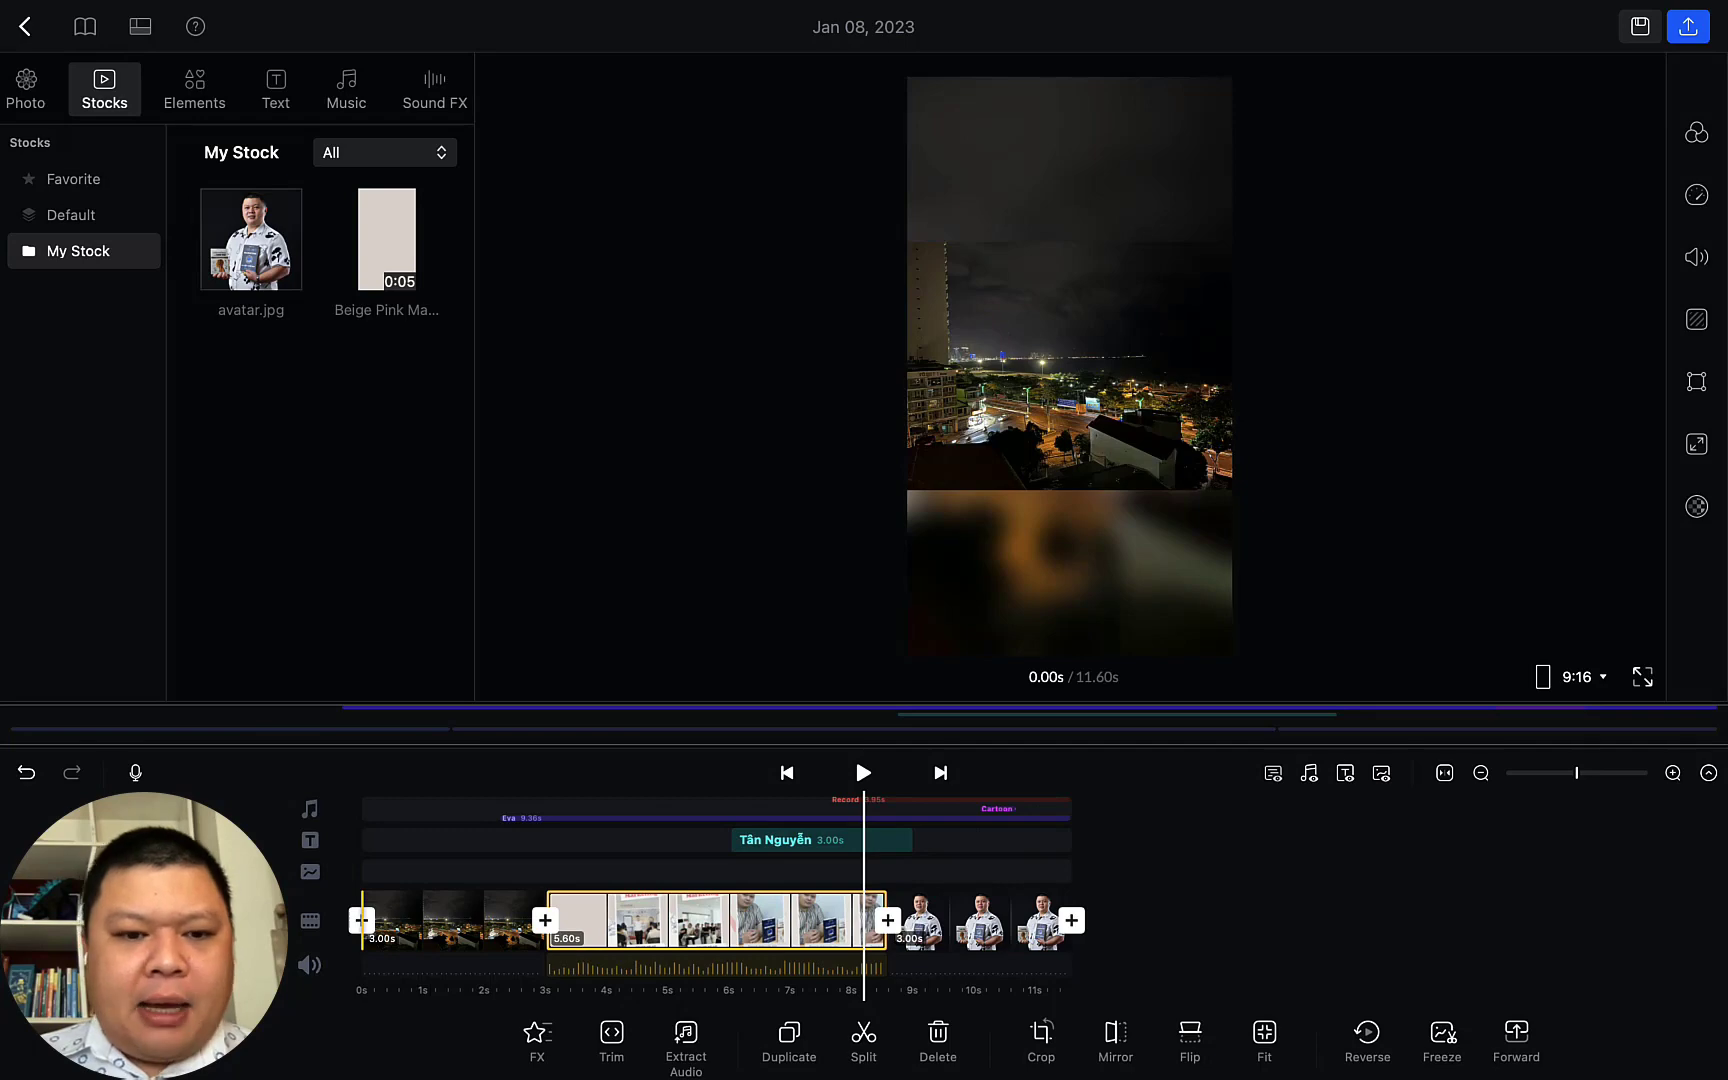
pyautogui.click(362, 920)
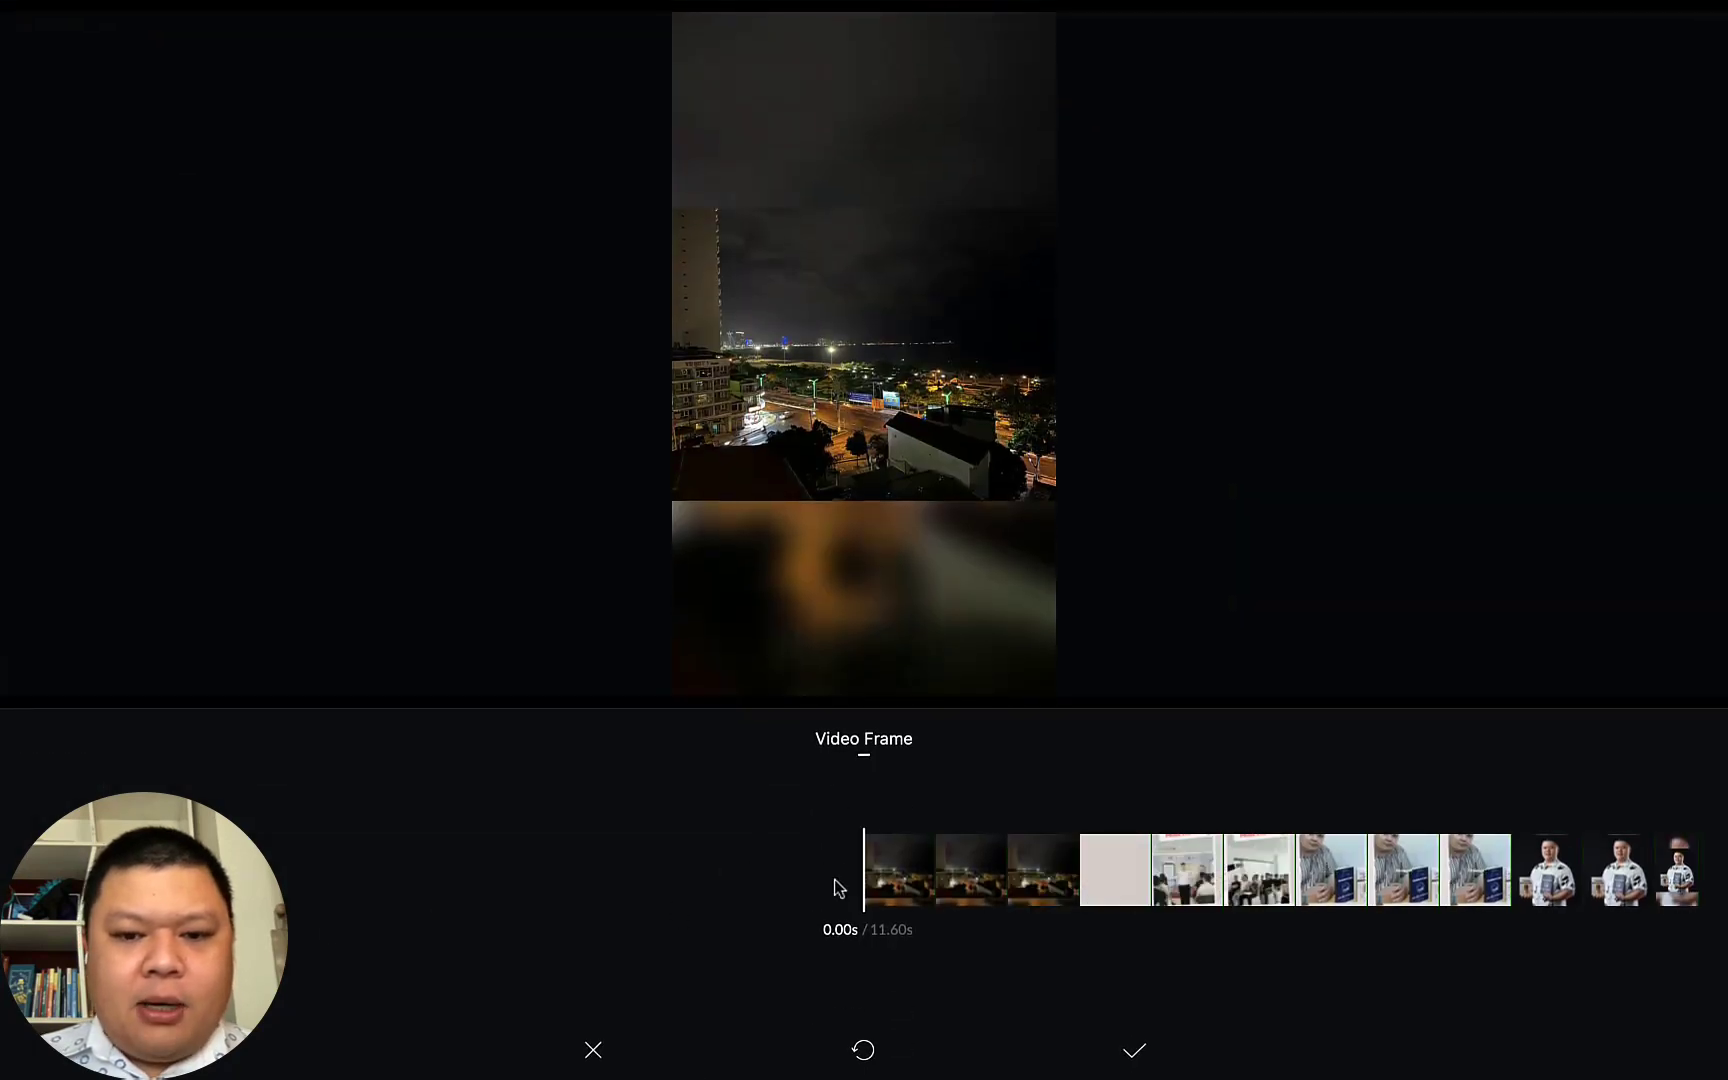
pyautogui.moveTo(1312, 880); pyautogui.dragTo(600, 890)
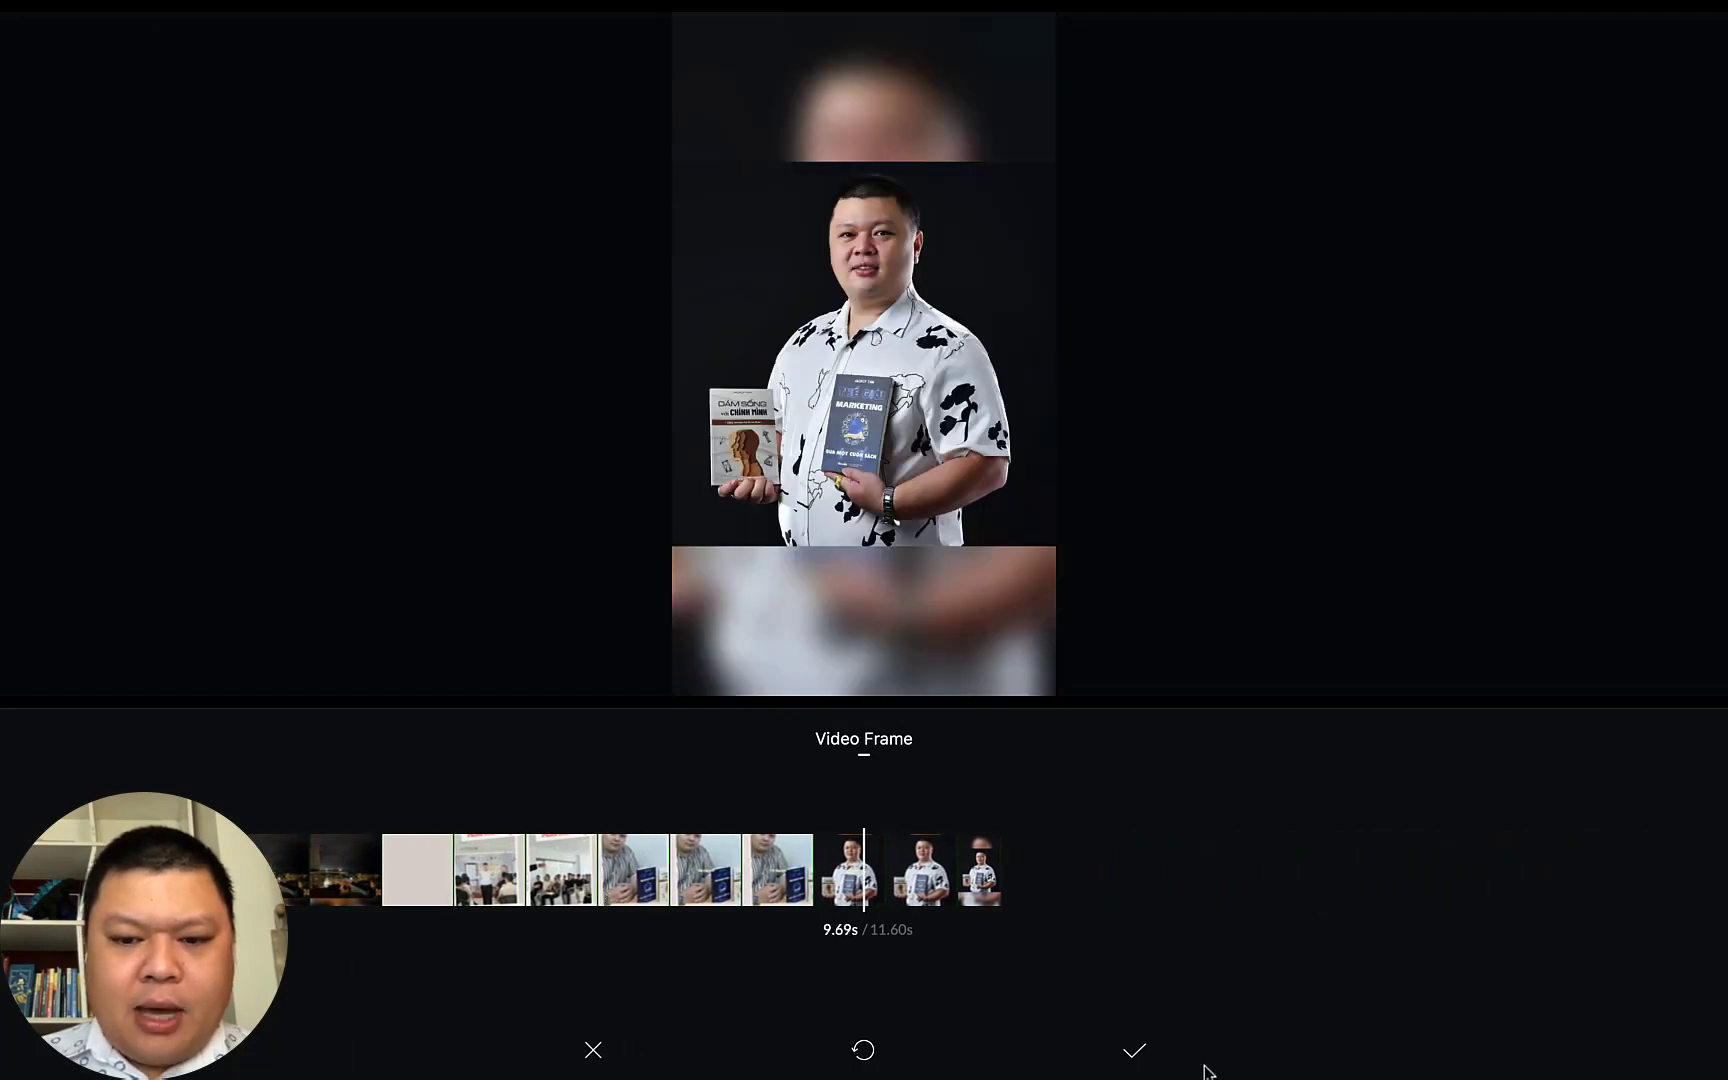
pyautogui.click(1136, 1052)
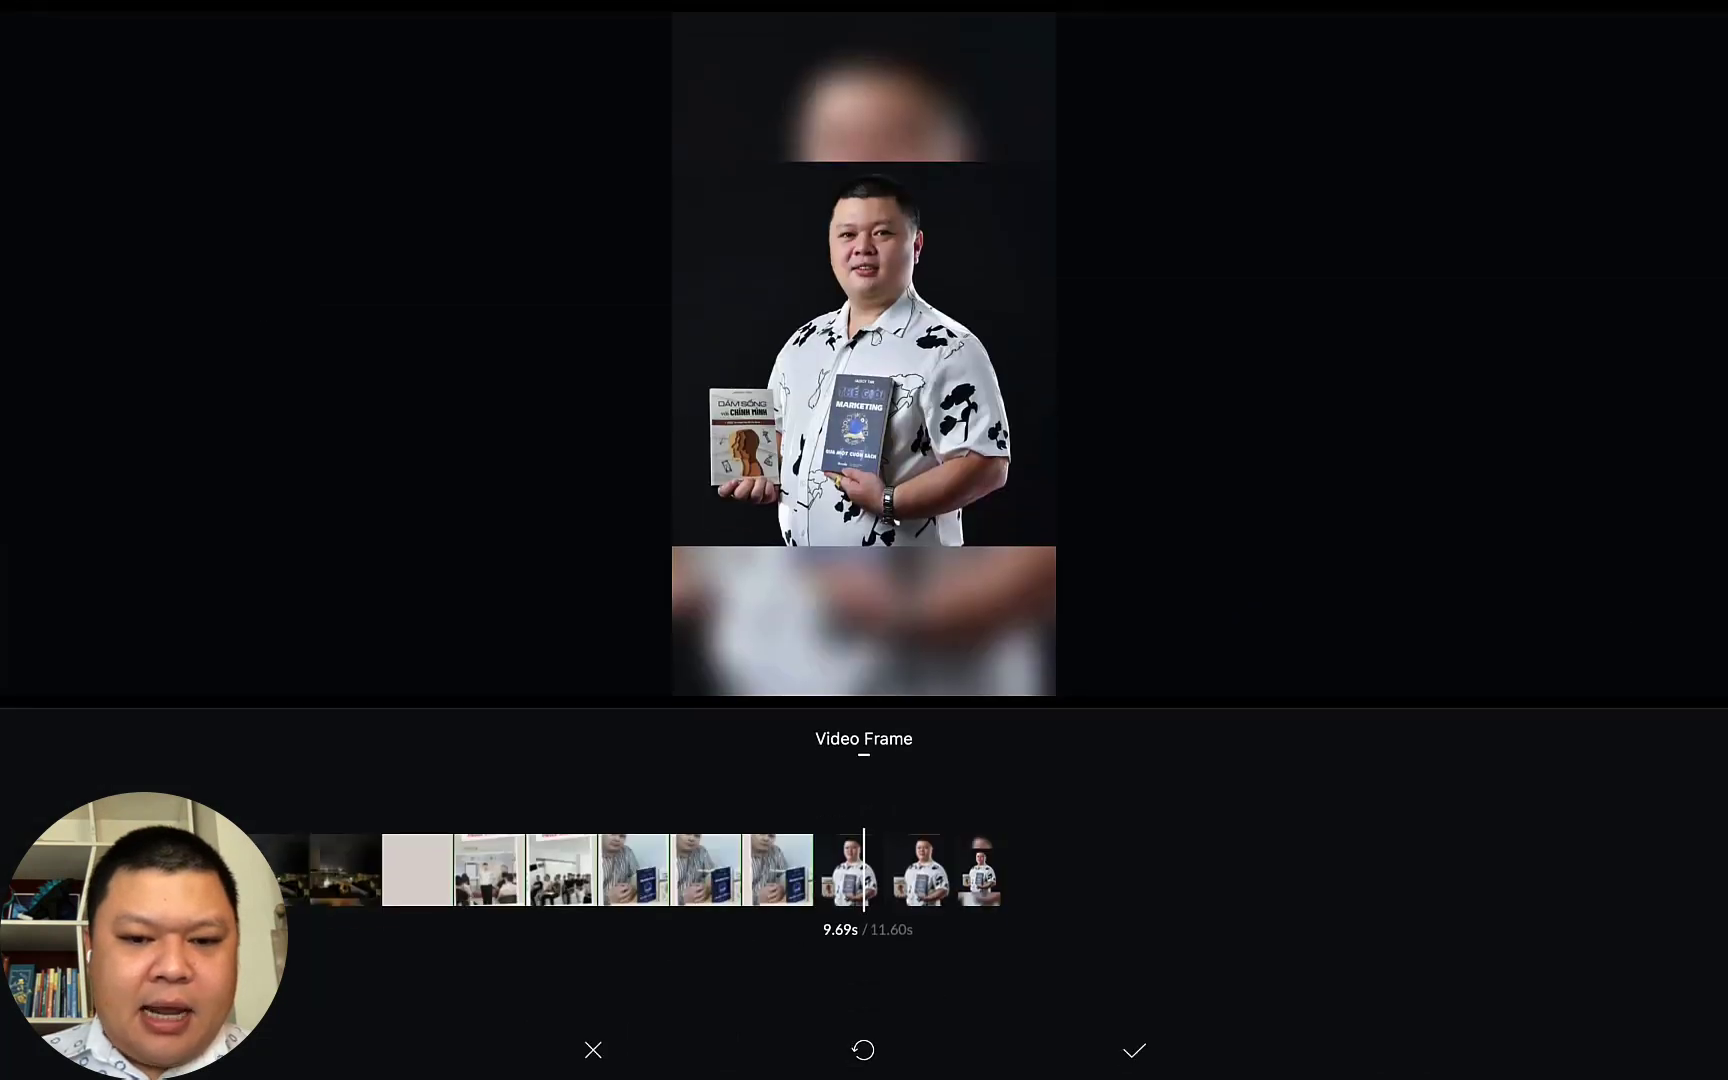
pyautogui.click(1136, 1055)
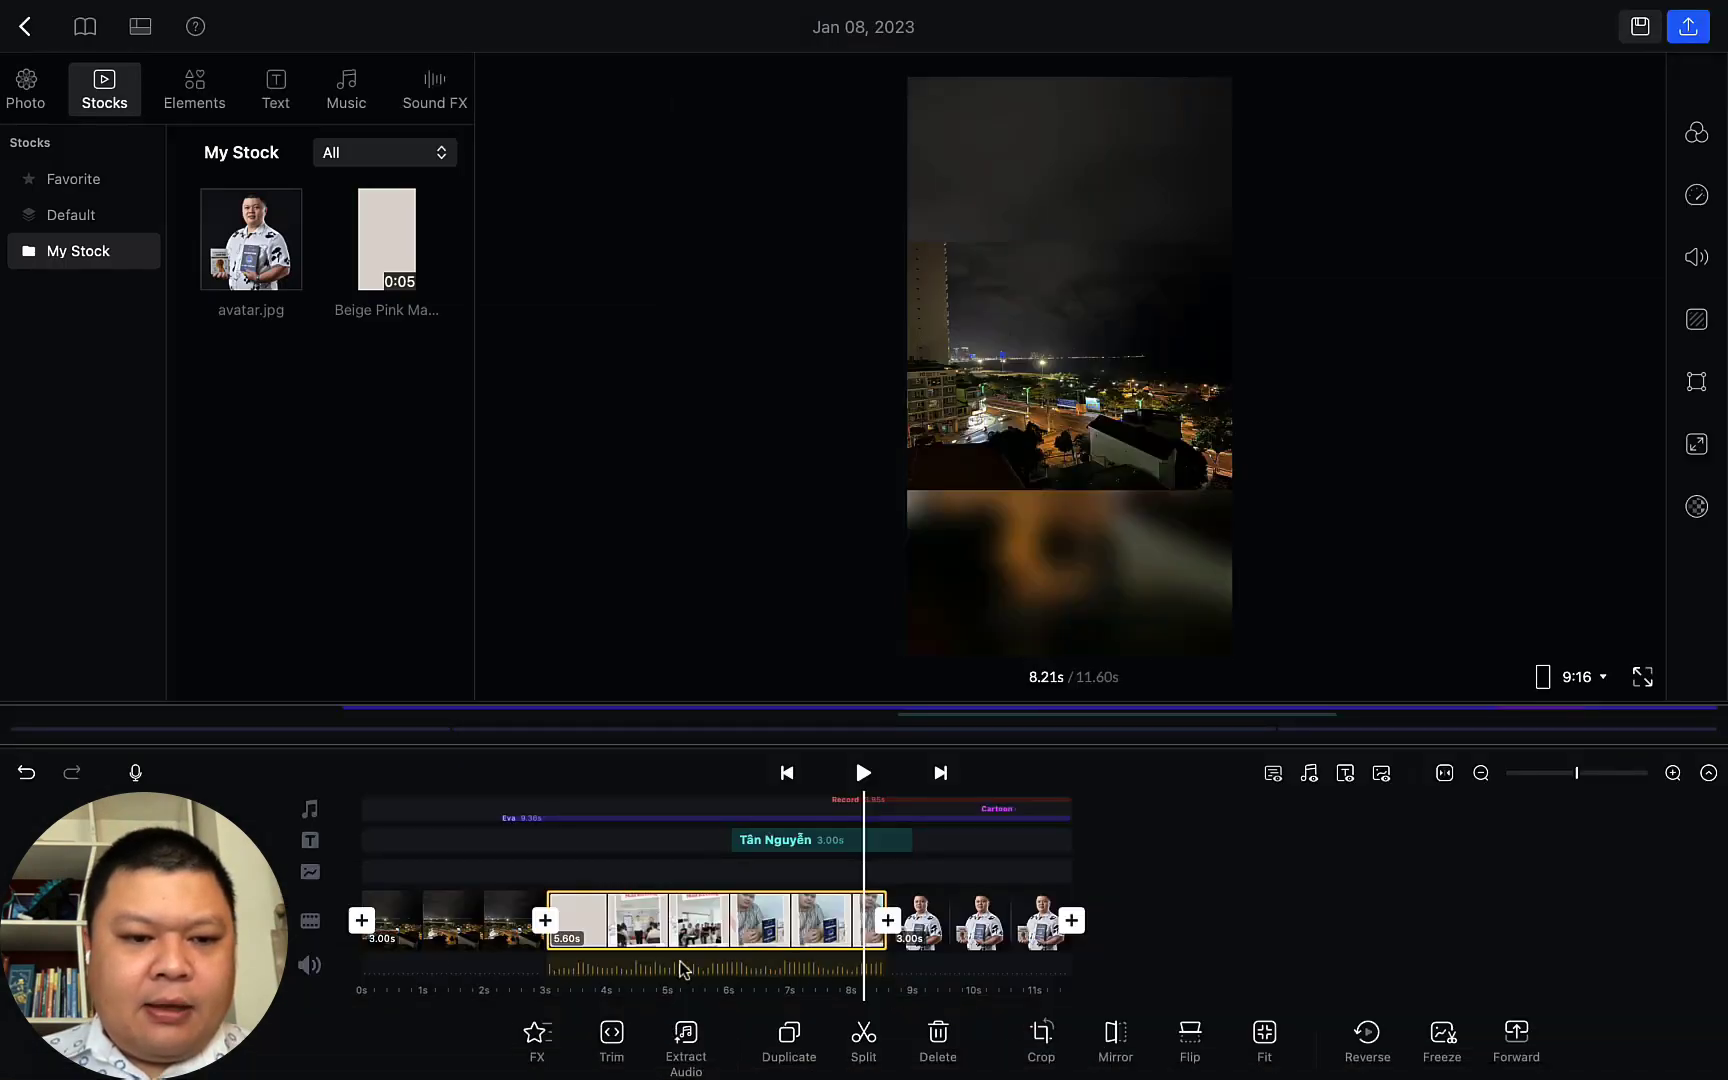
# Trim the end of the office clip from 5.60 s to 5.38 s, bringing the total to 11.38 s
pyautogui.click(1500, 918)
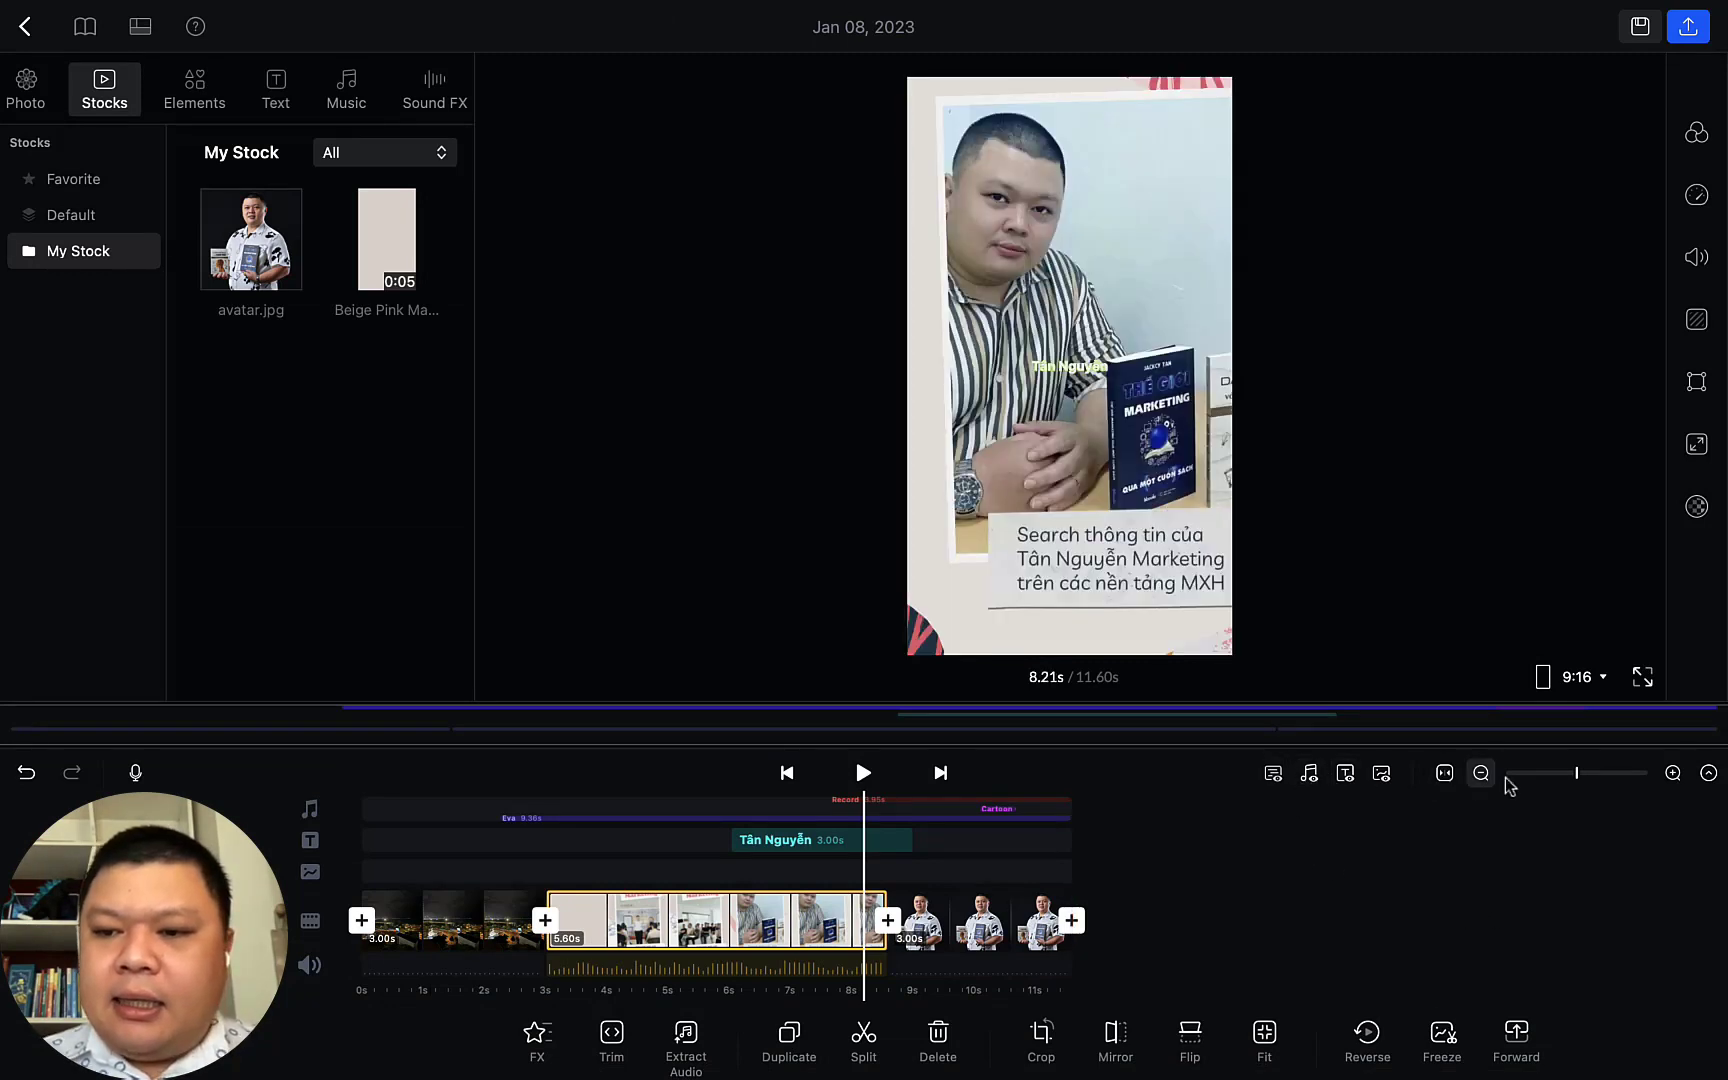
pyautogui.moveTo(1576, 775); pyautogui.dragTo(1611, 782)
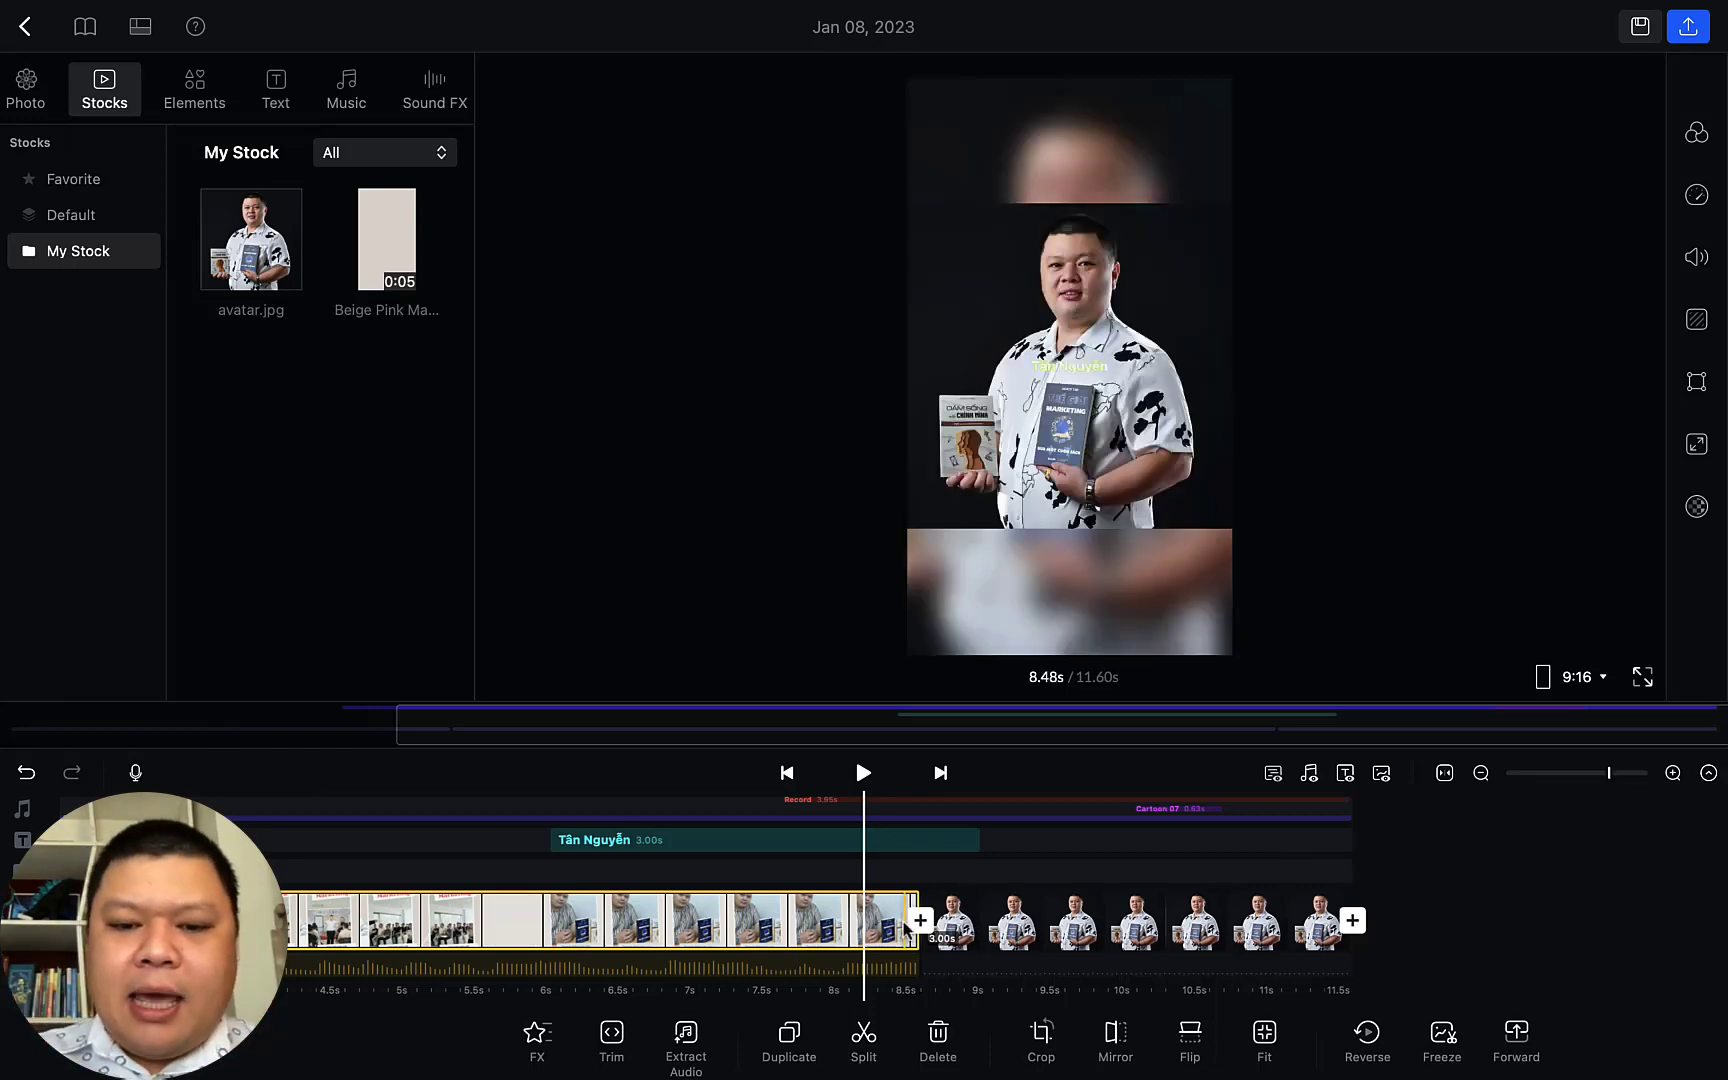
pyautogui.moveTo(913, 905); pyautogui.dragTo(870, 905)
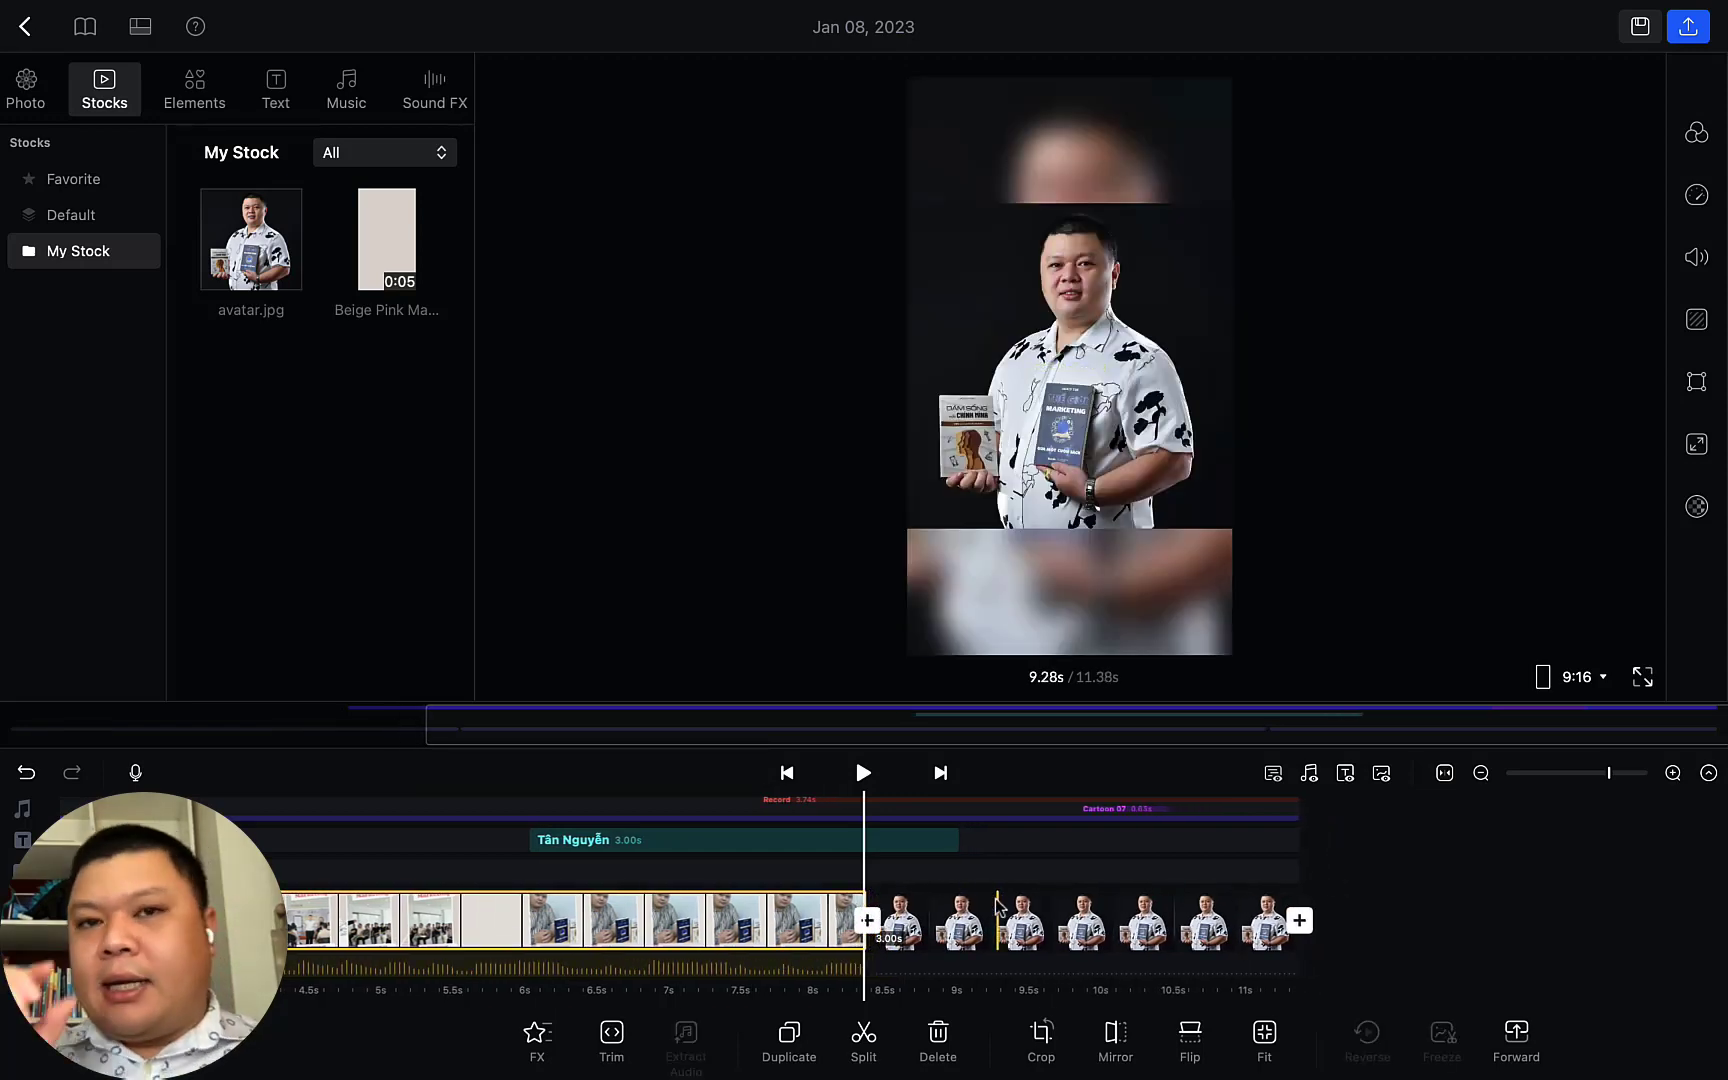
pyautogui.click(1481, 773)
pyautogui.click(1481, 773)
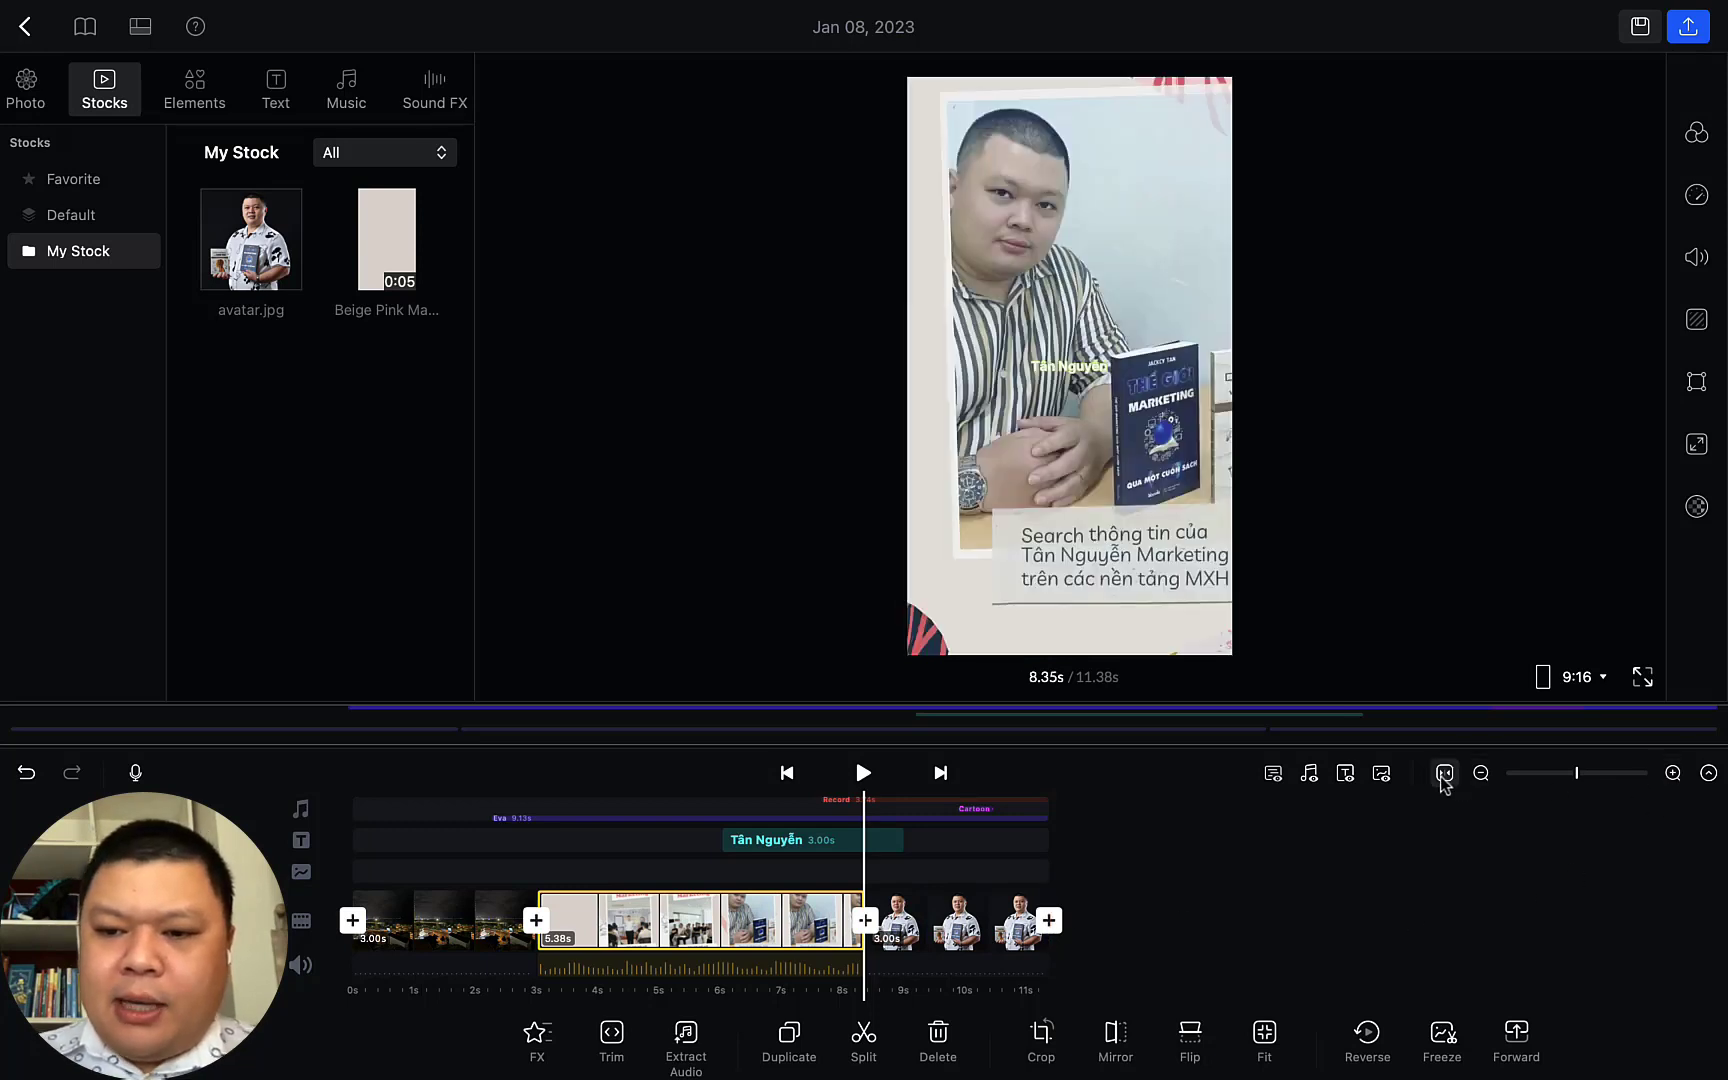
# Toggle the visibility of the music, voice and other track rows off and back on
pyautogui.click(1382, 773)
pyautogui.click(1381, 800)
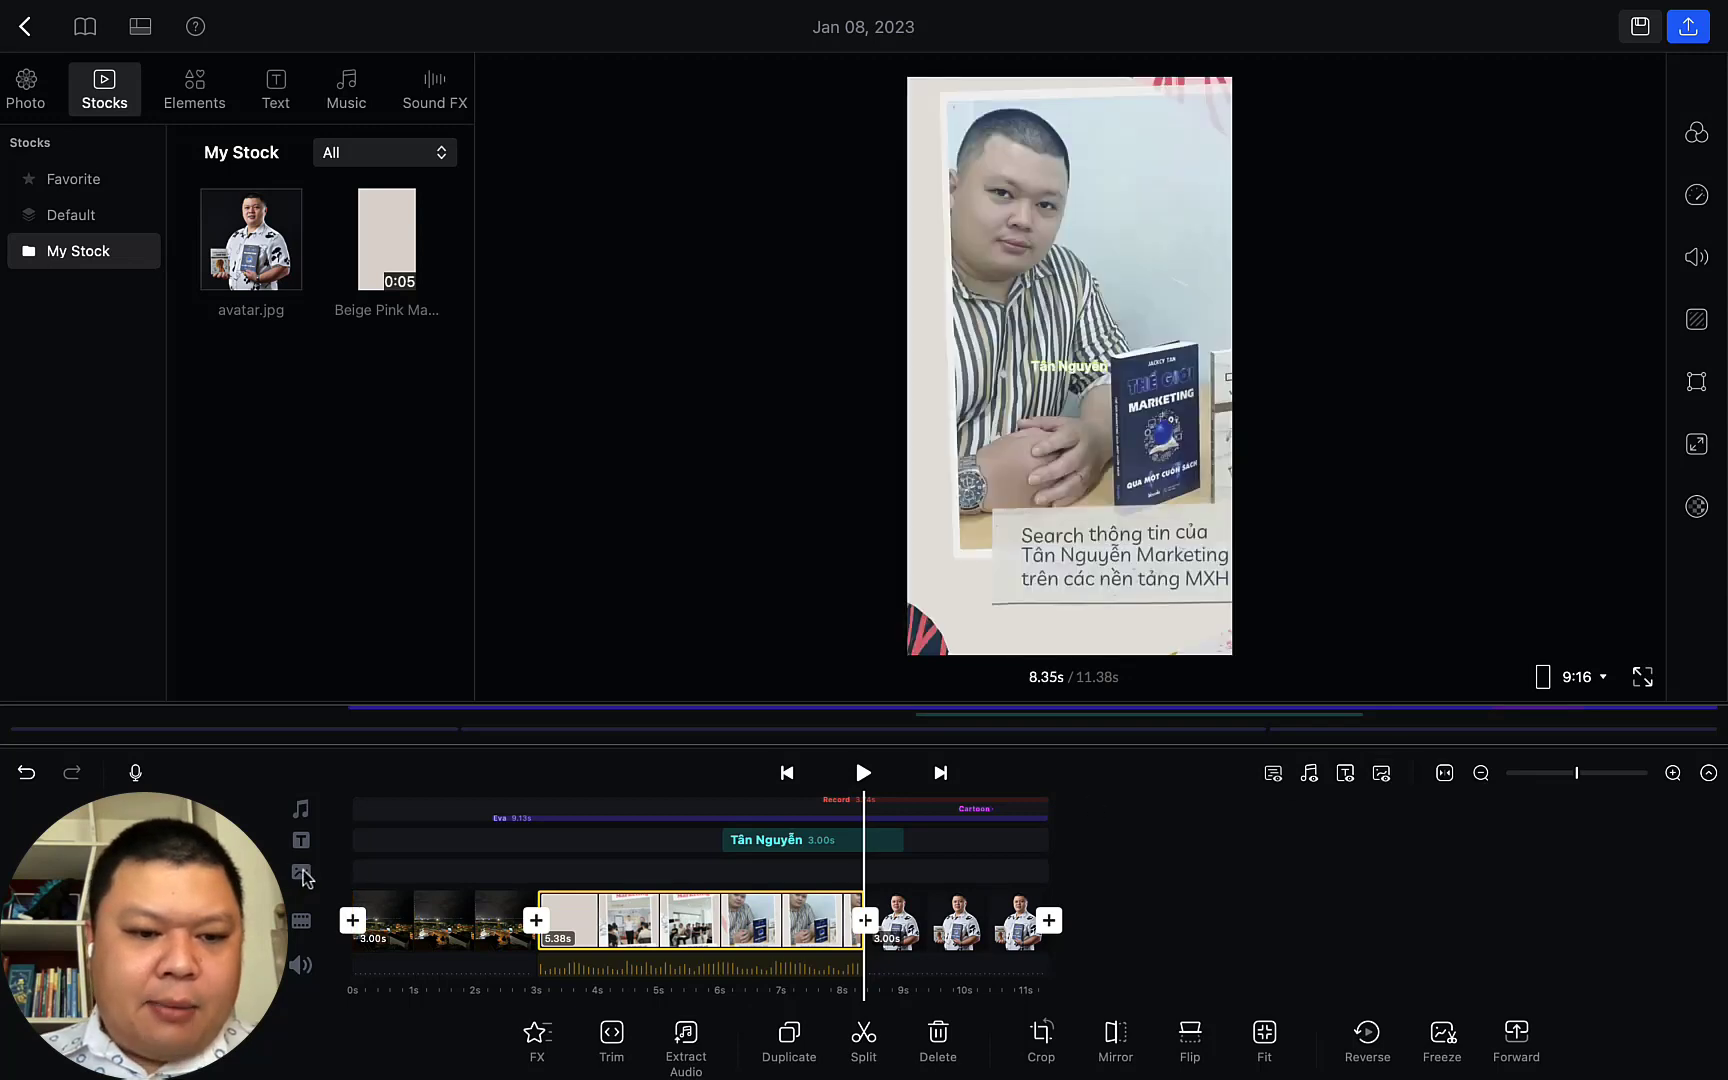
pyautogui.click(1384, 778)
pyautogui.click(1386, 806)
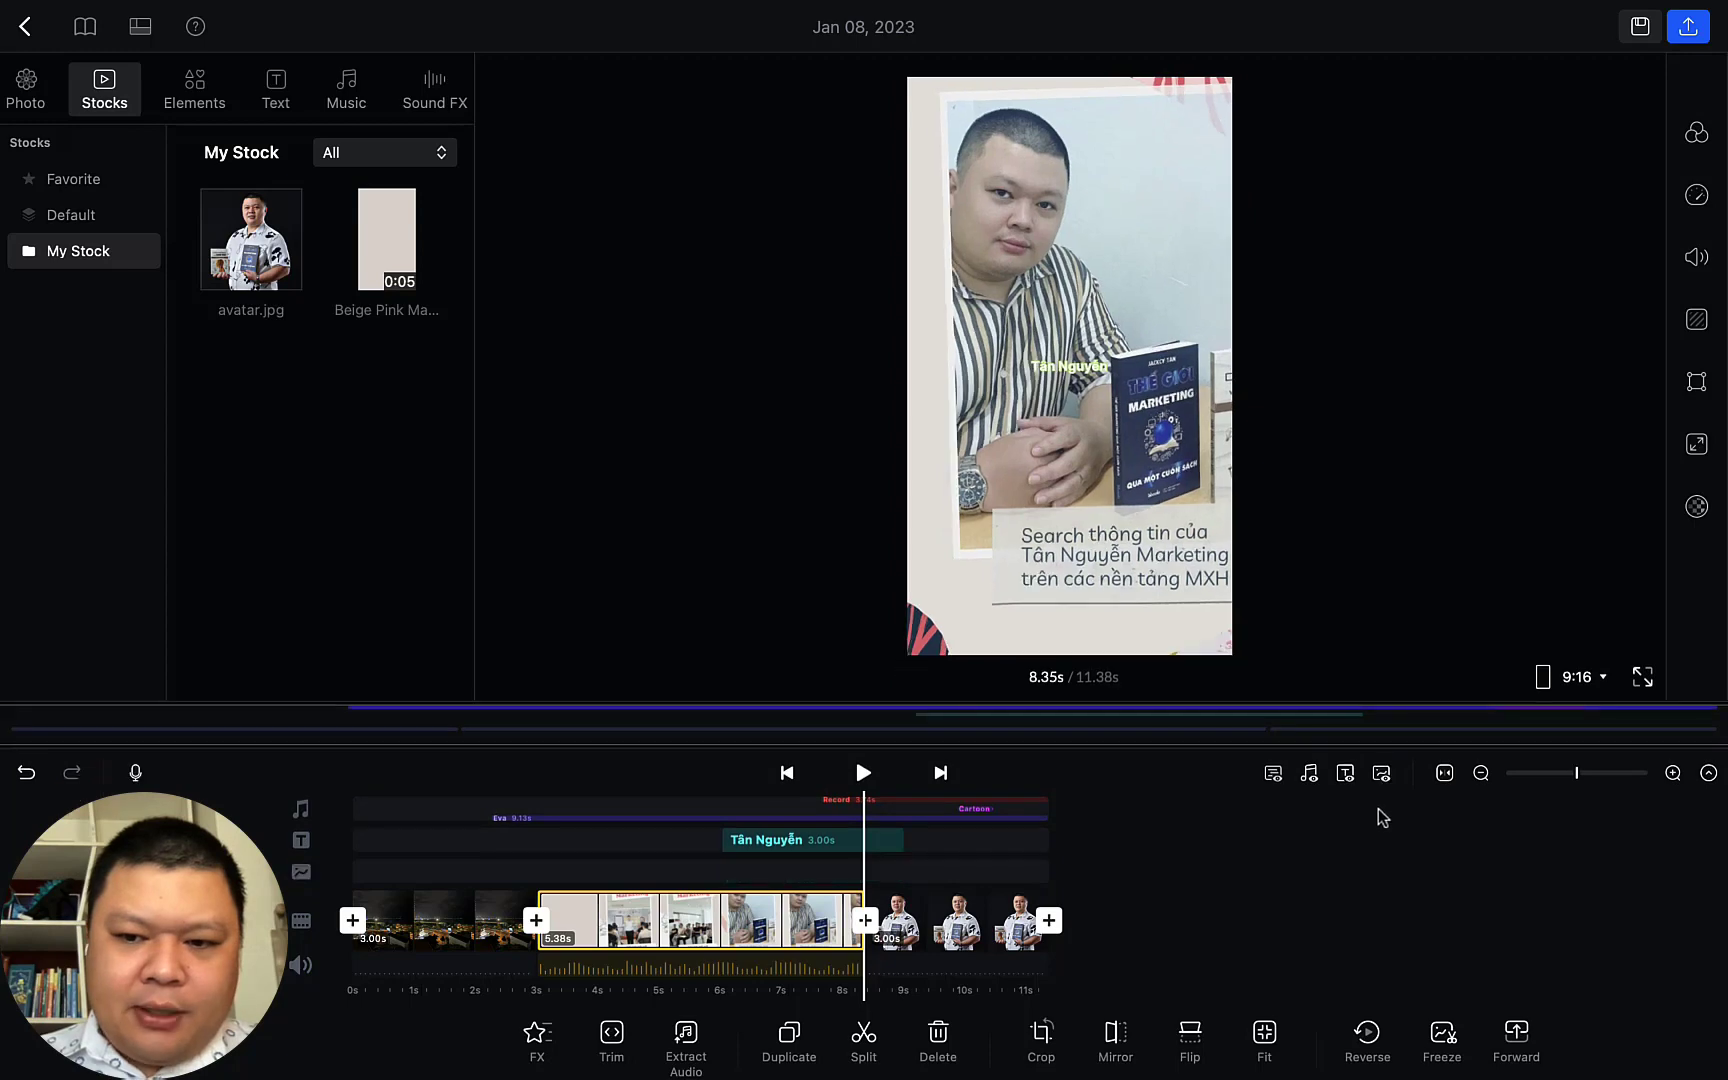
pyautogui.click(1343, 778)
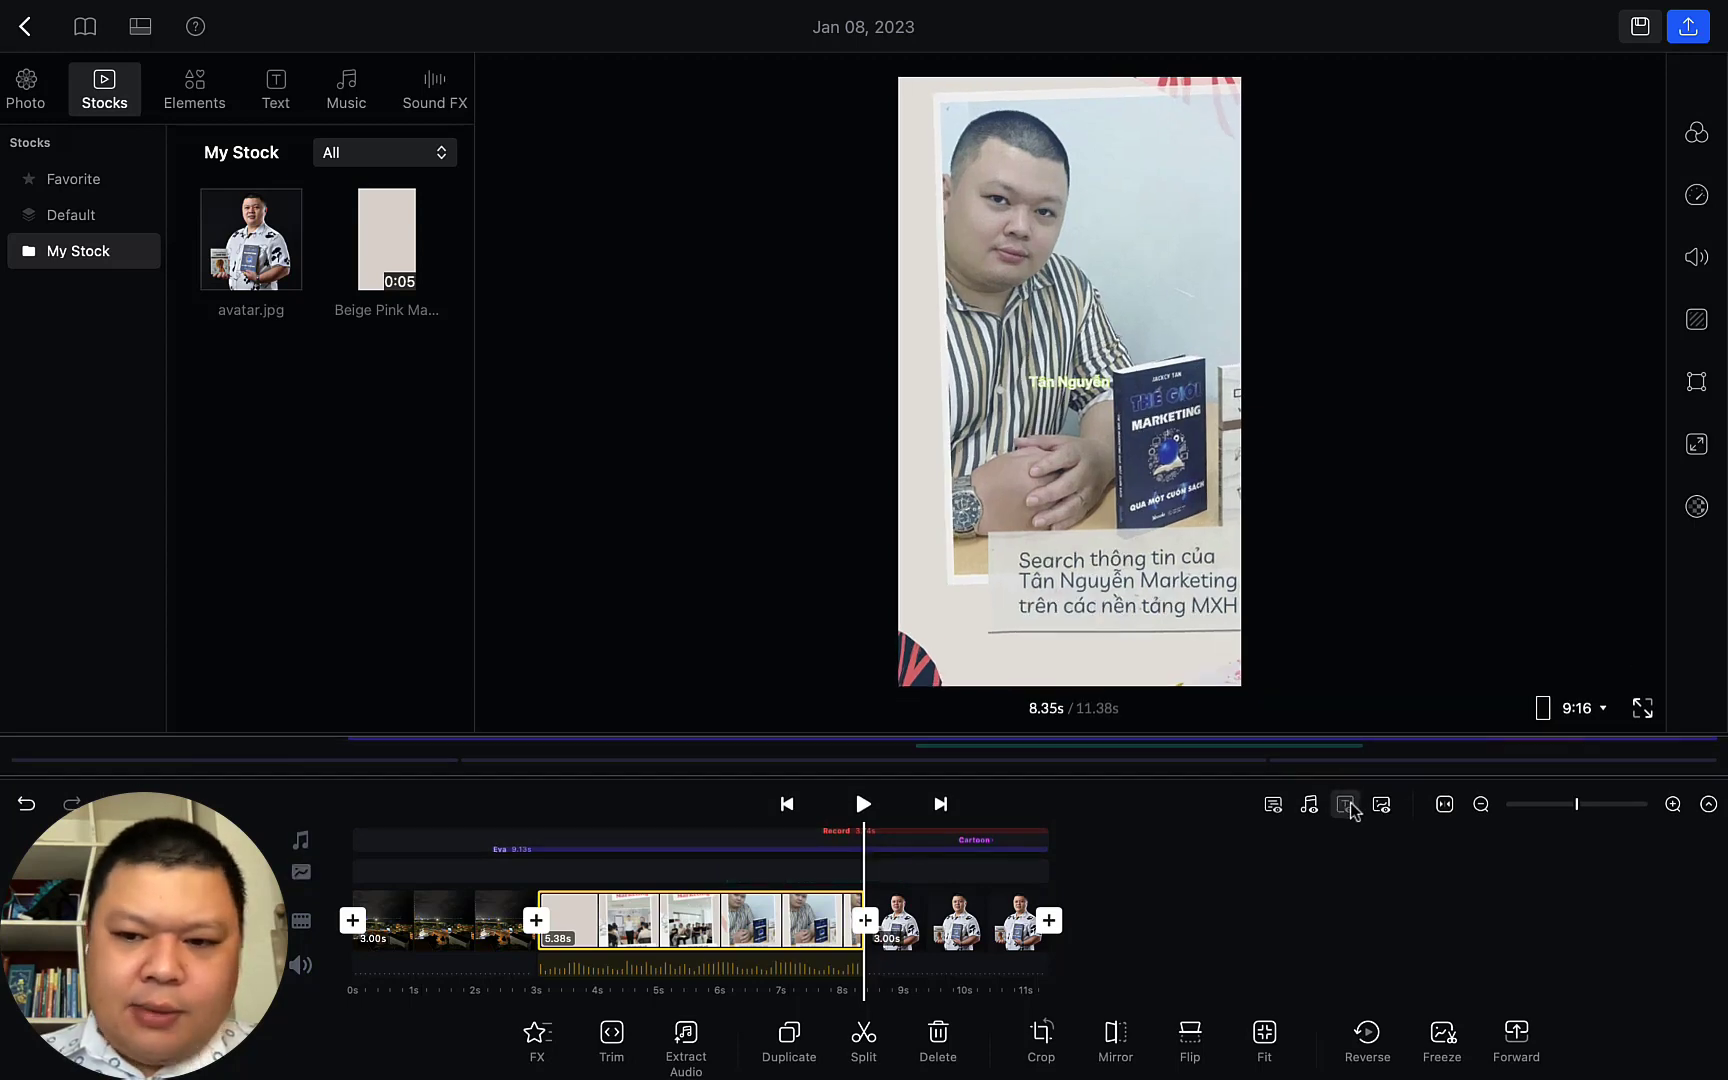
pyautogui.click(1346, 808)
pyautogui.click(1312, 778)
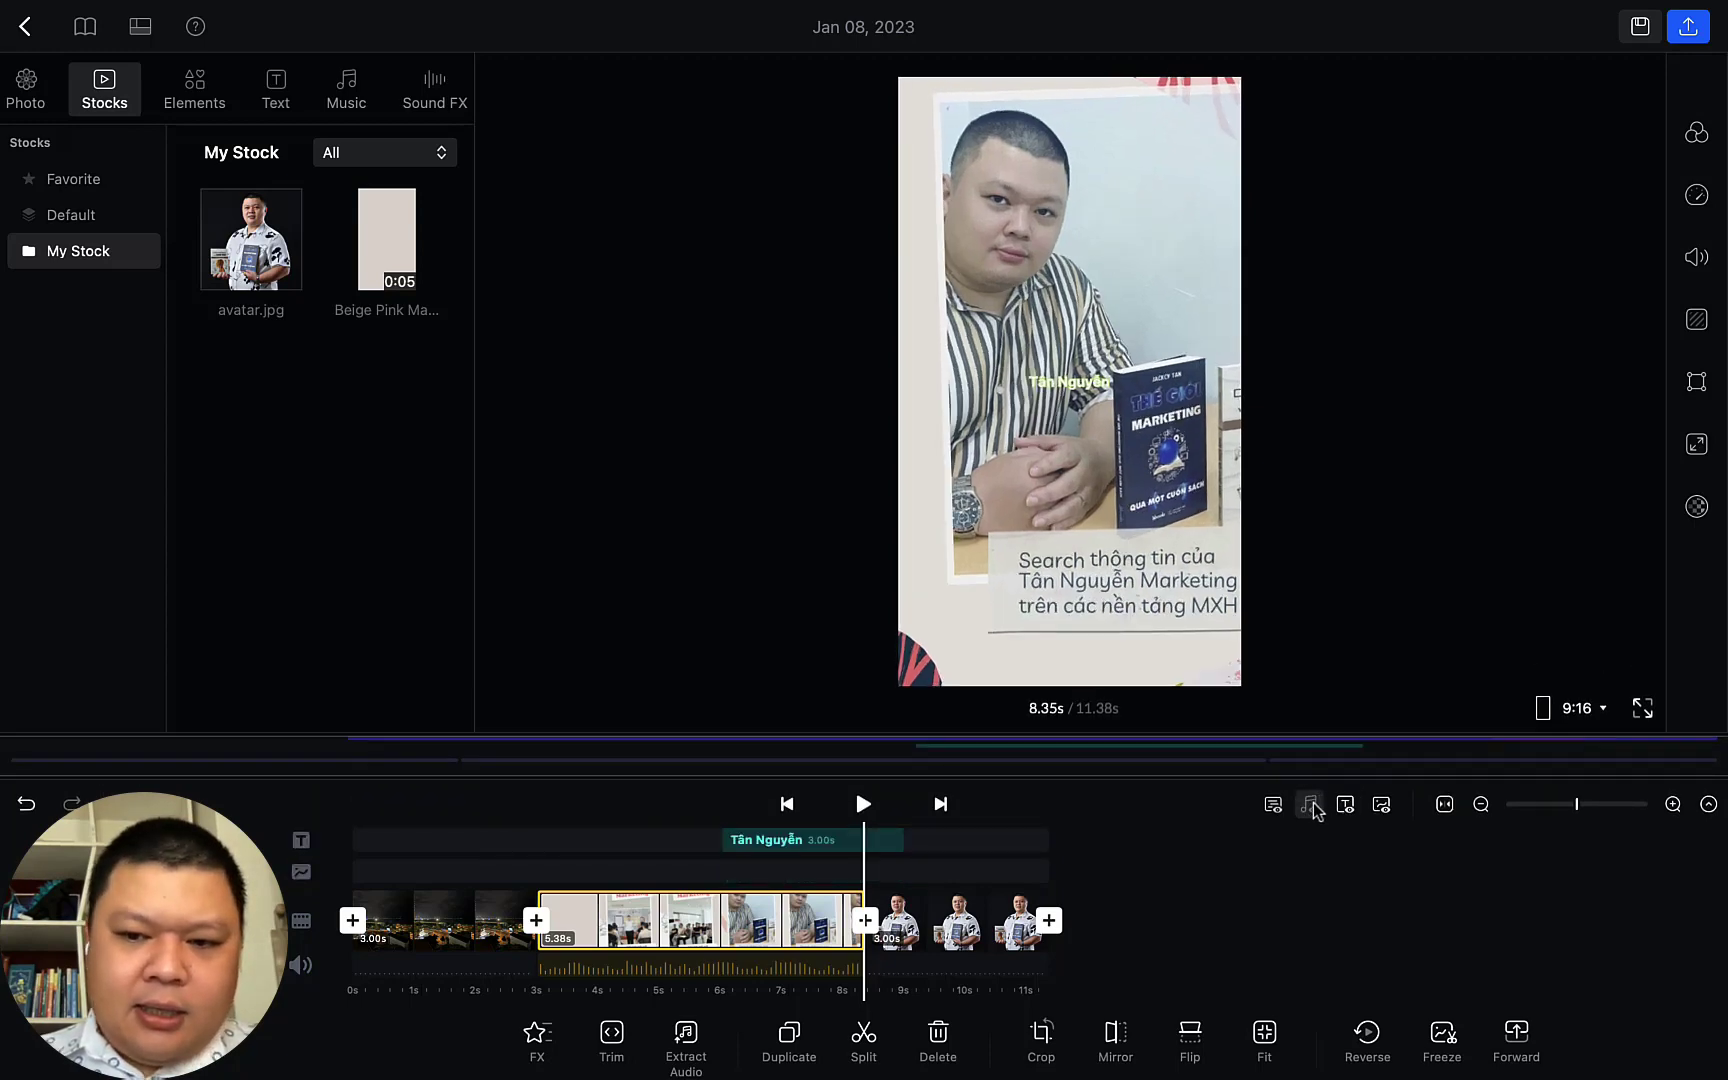
pyautogui.click(1274, 804)
pyautogui.click(1274, 775)
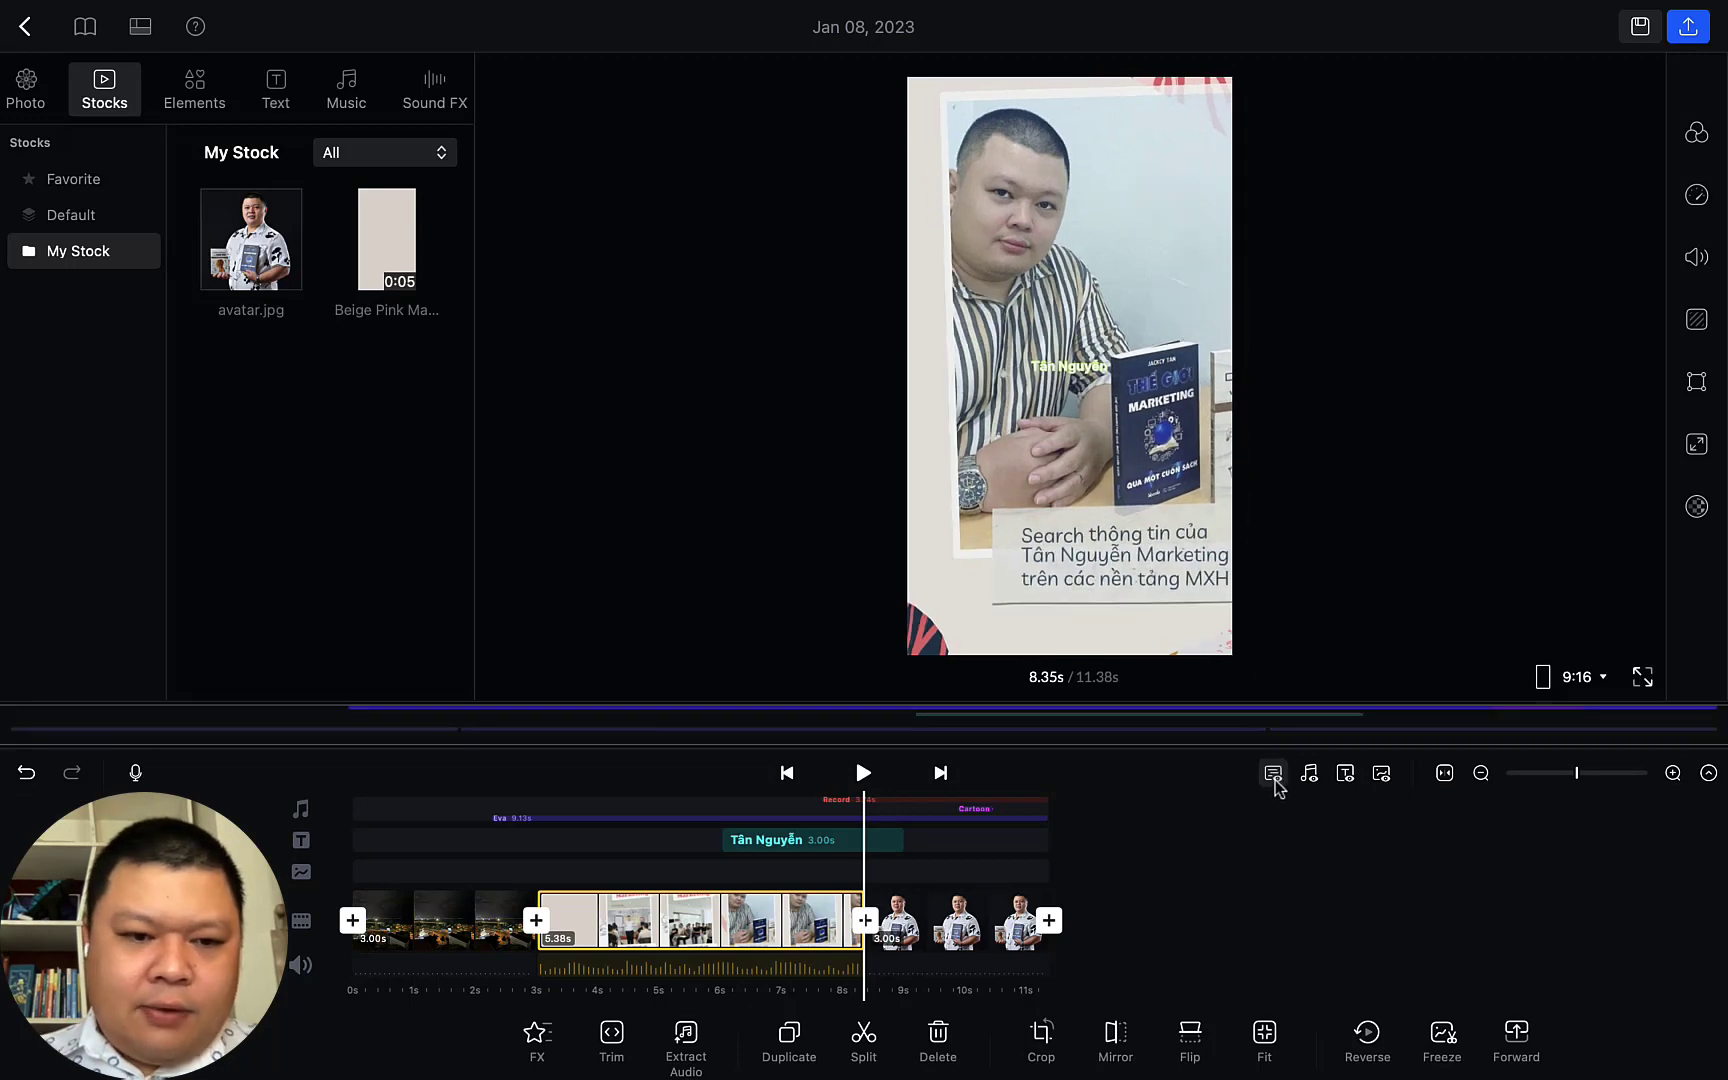
pyautogui.click(1275, 780)
pyautogui.click(1274, 782)
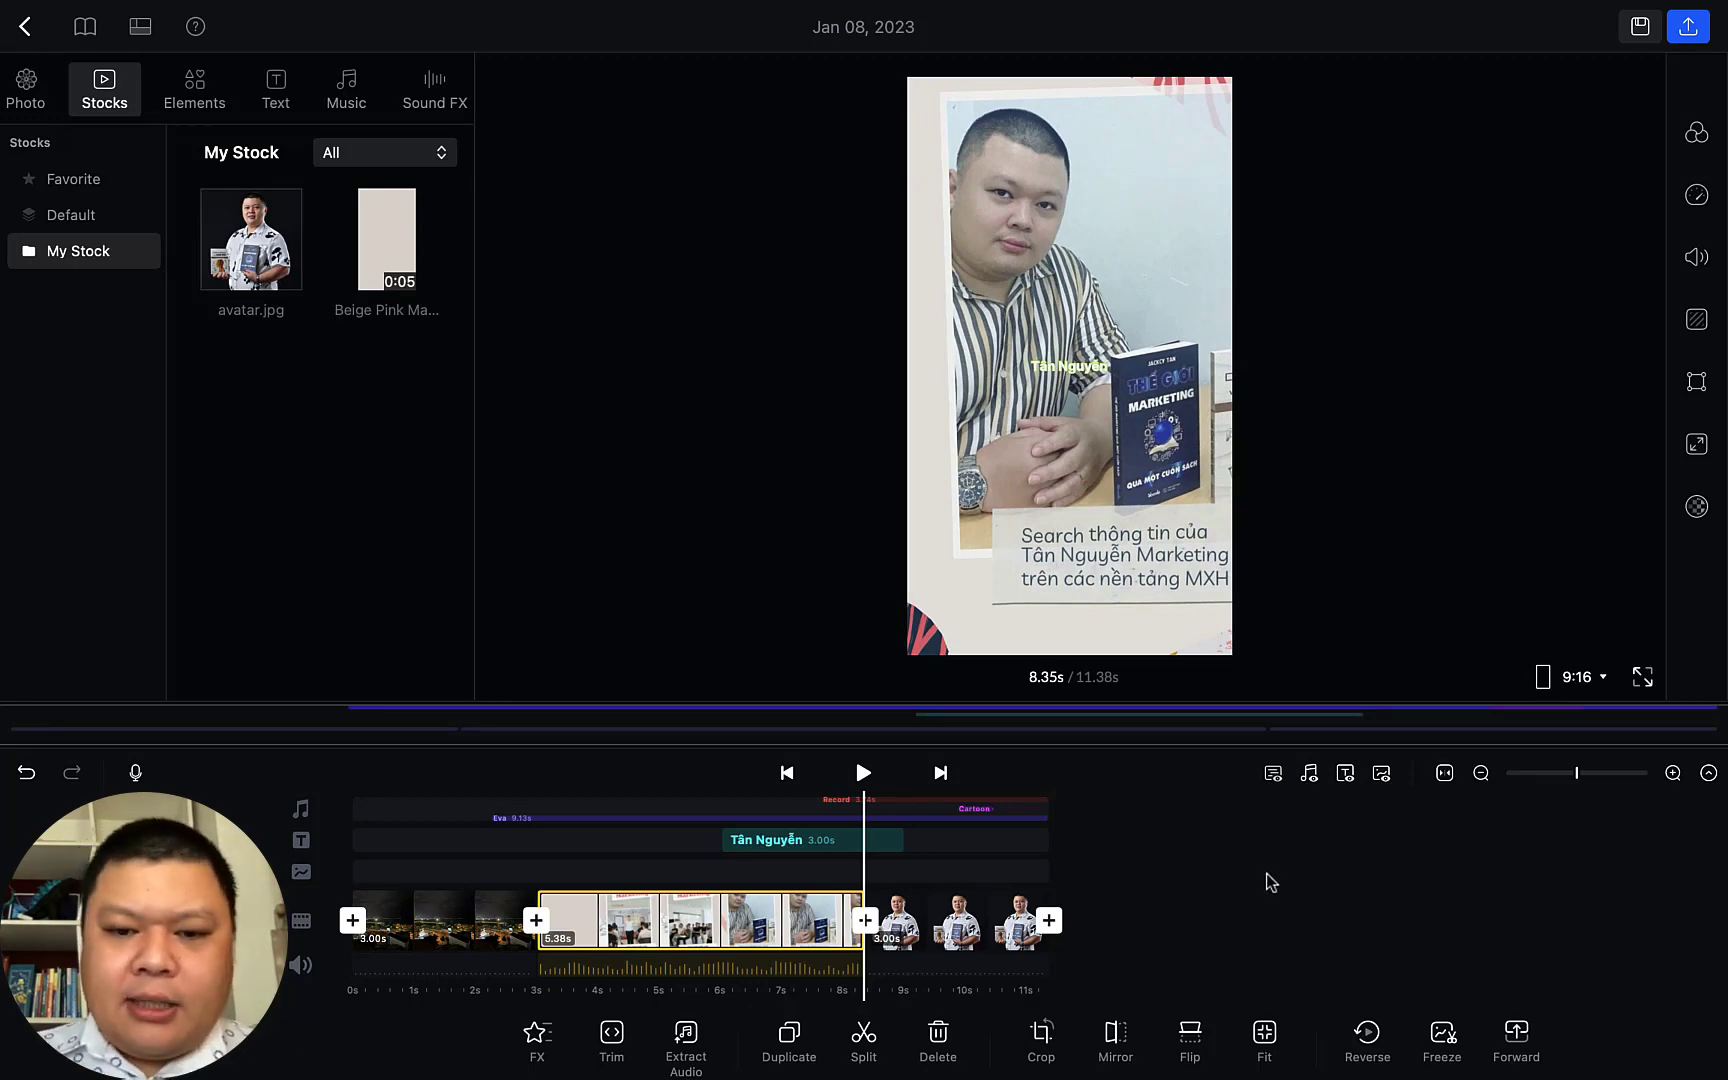
# Apply the Jittle effect to the second clip
pyautogui.click(547, 1045)
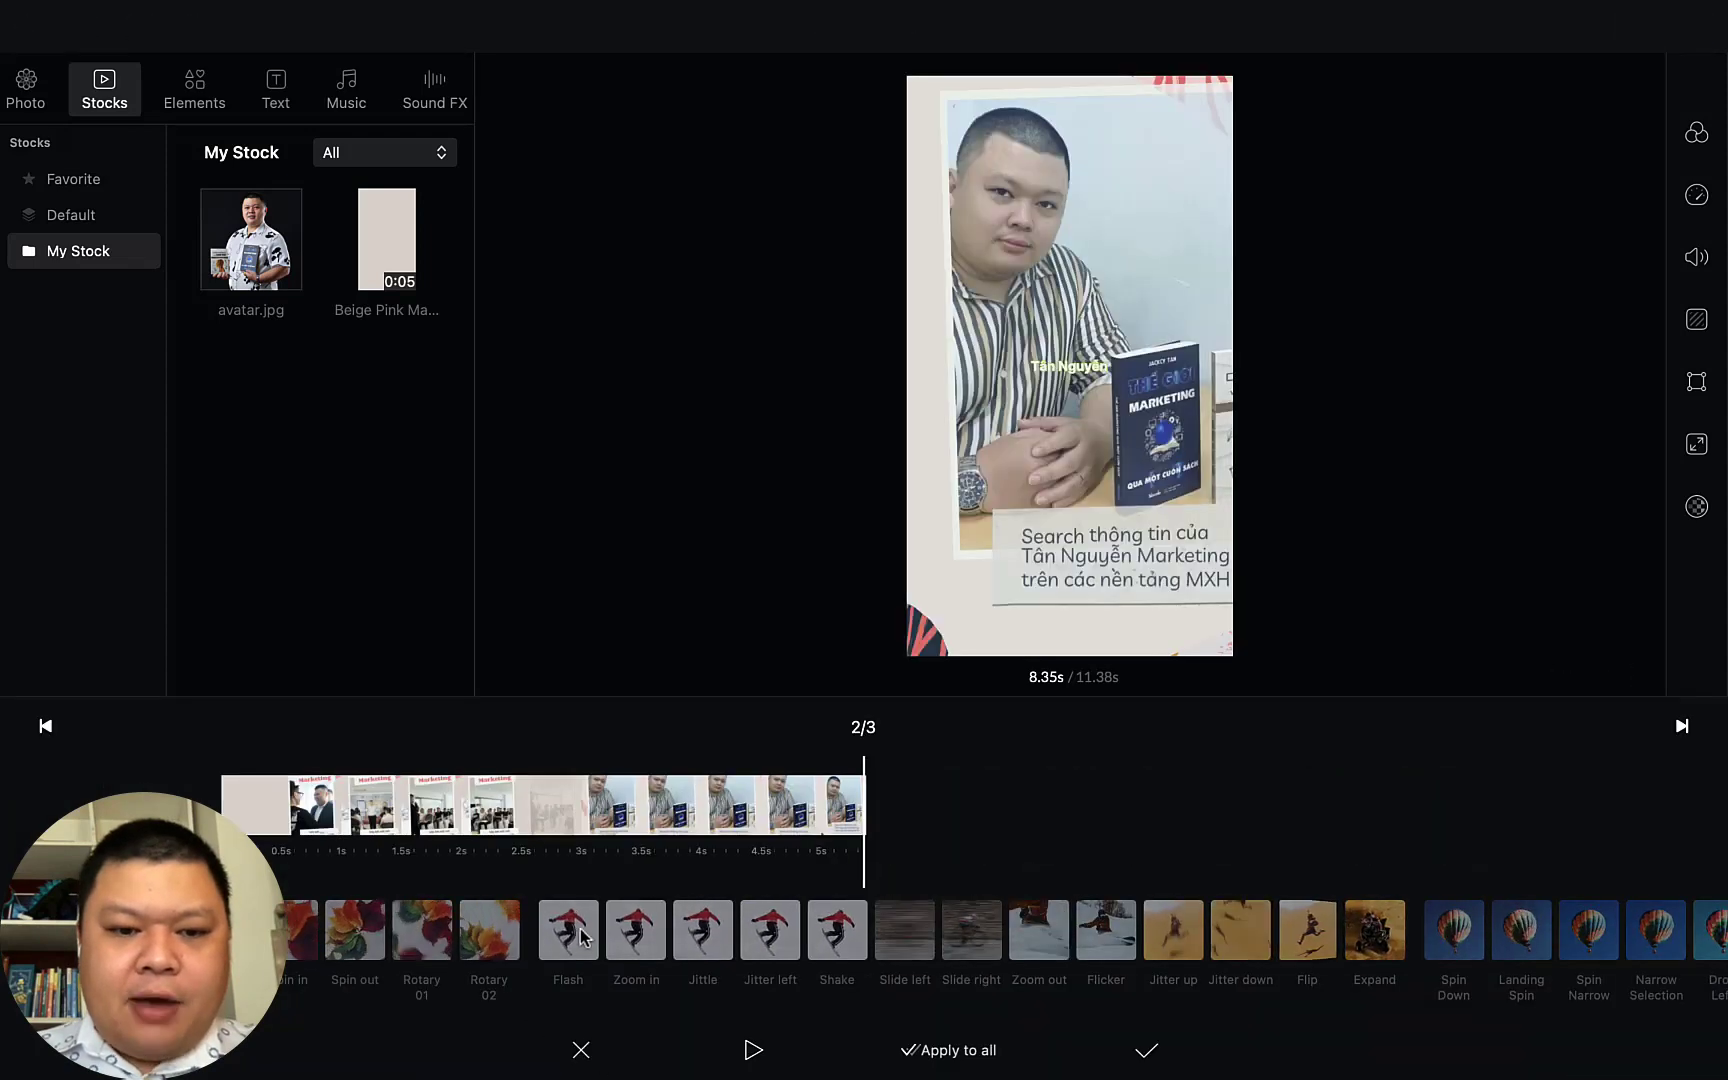
pyautogui.click(703, 930)
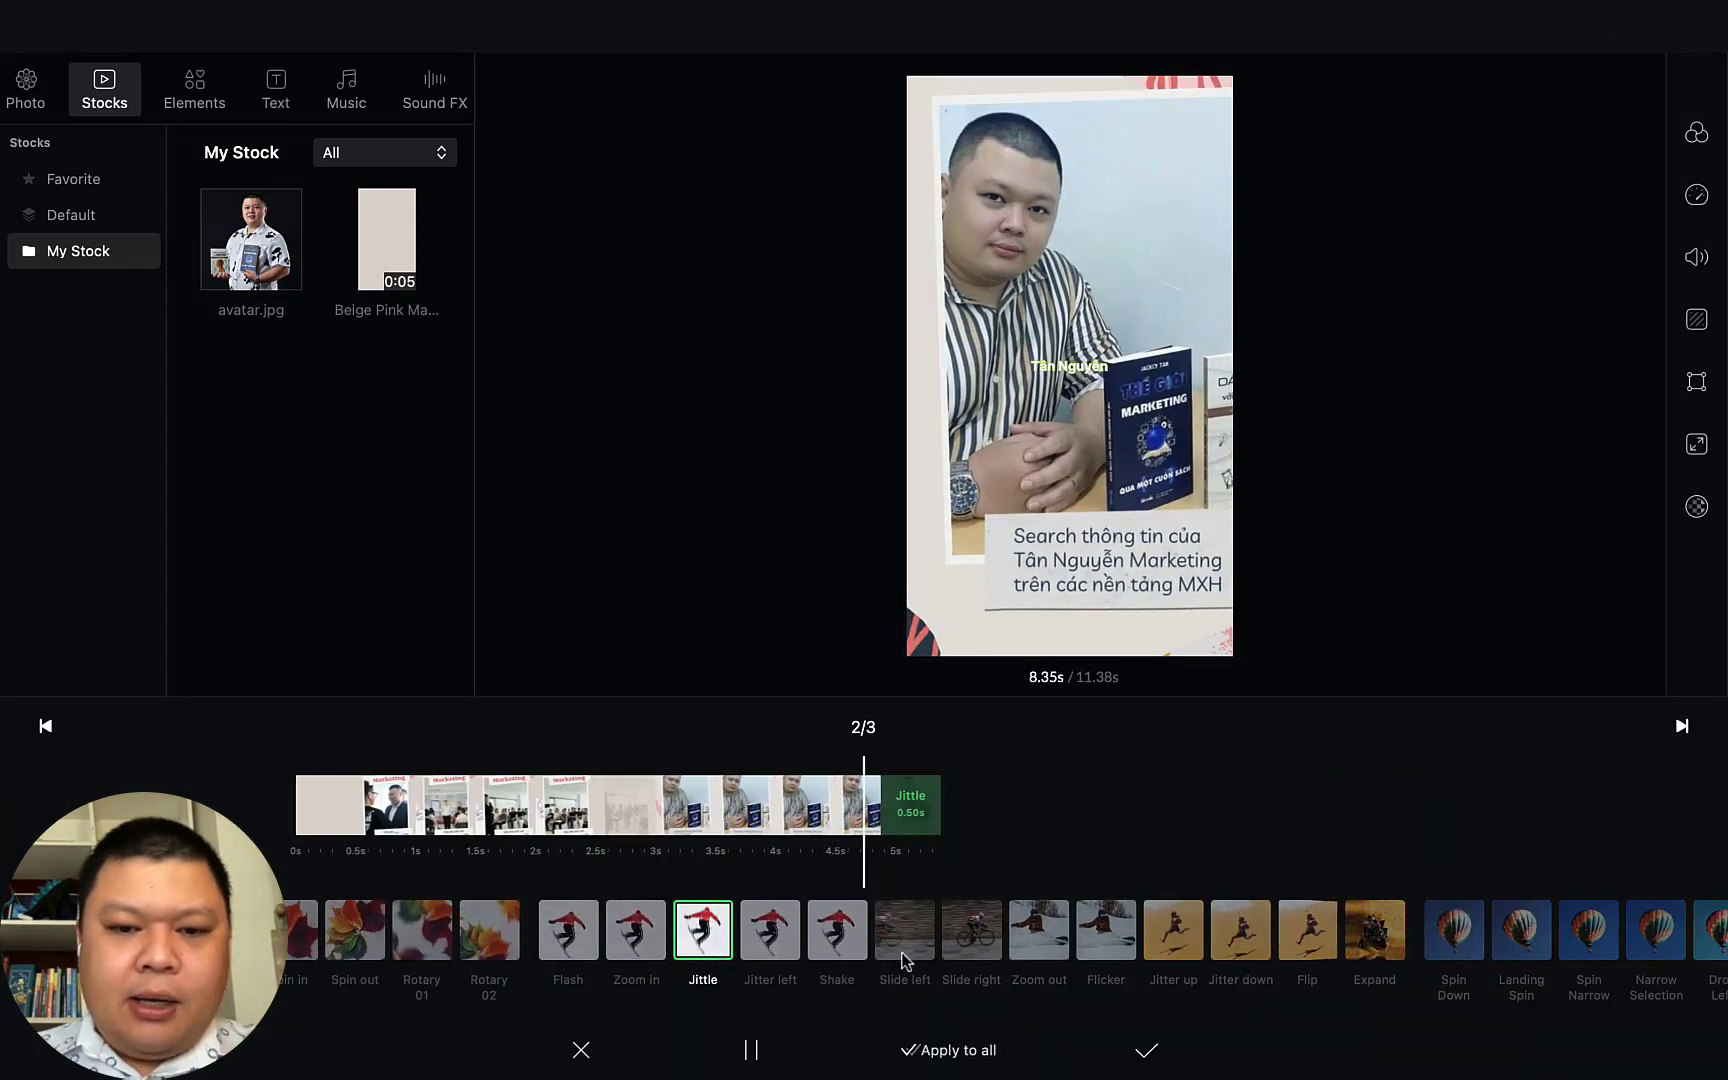
pyautogui.click(848, 818)
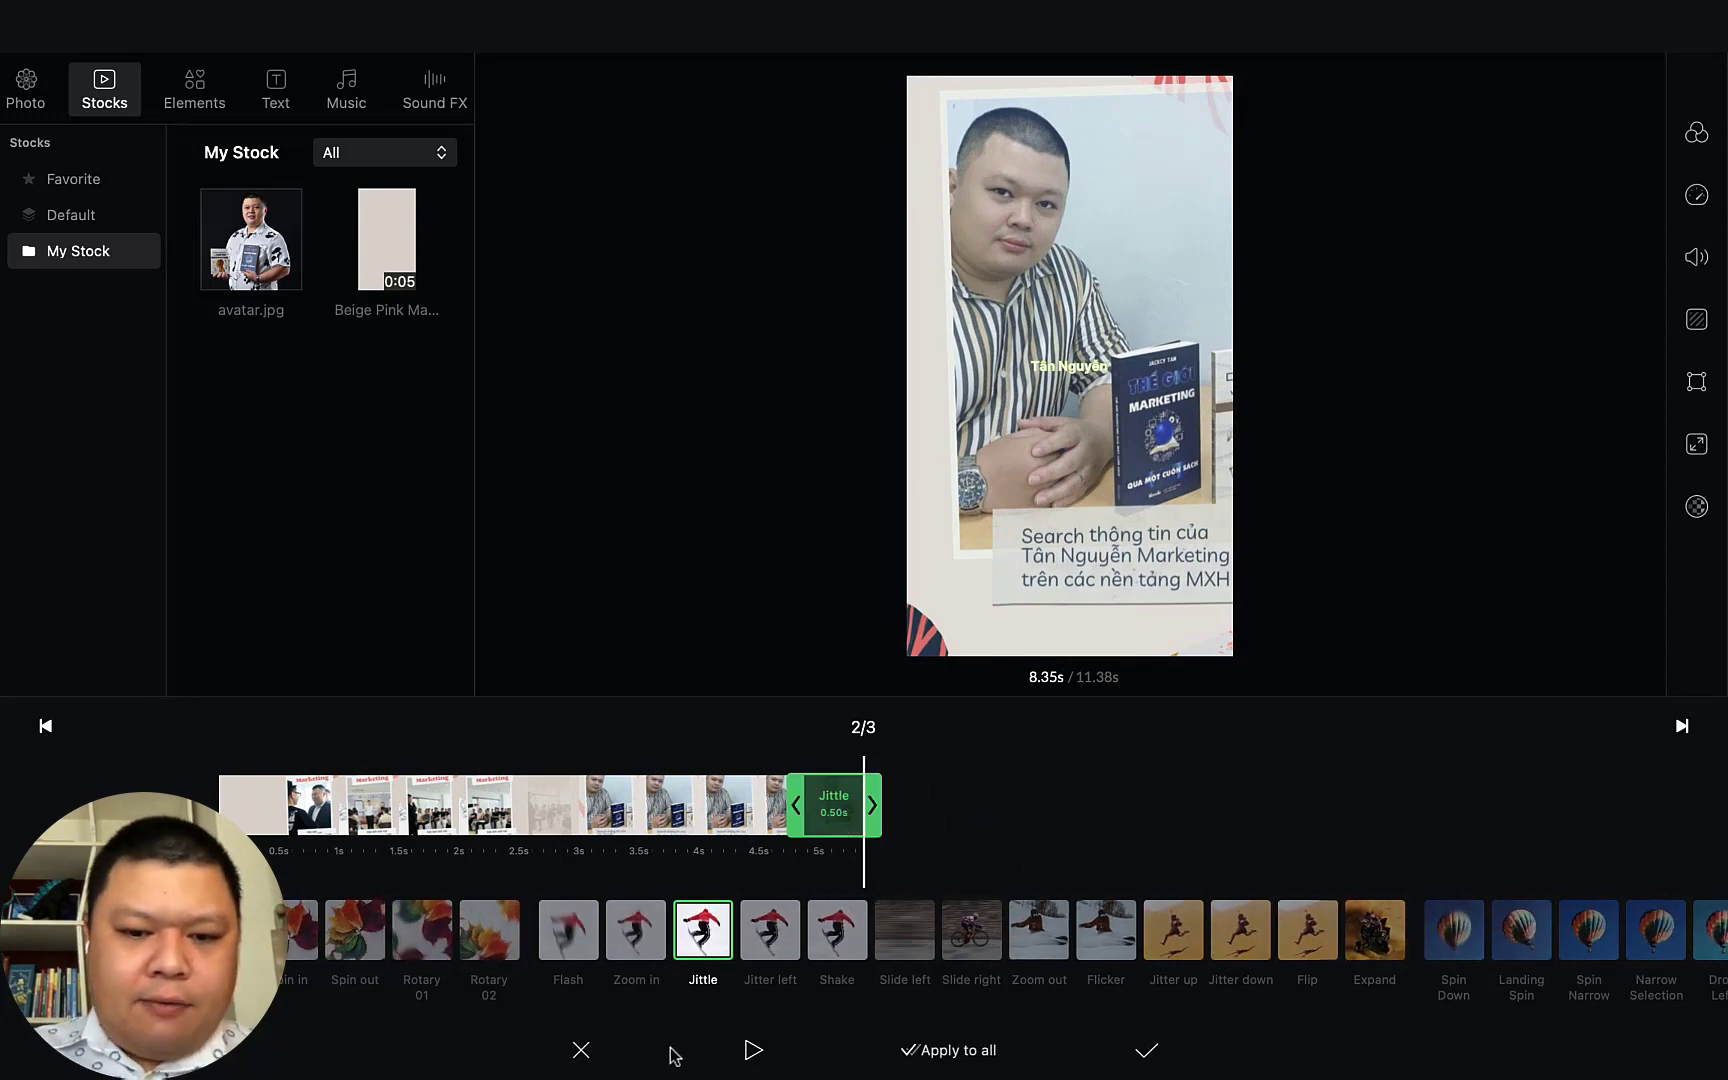
pyautogui.click(581, 1052)
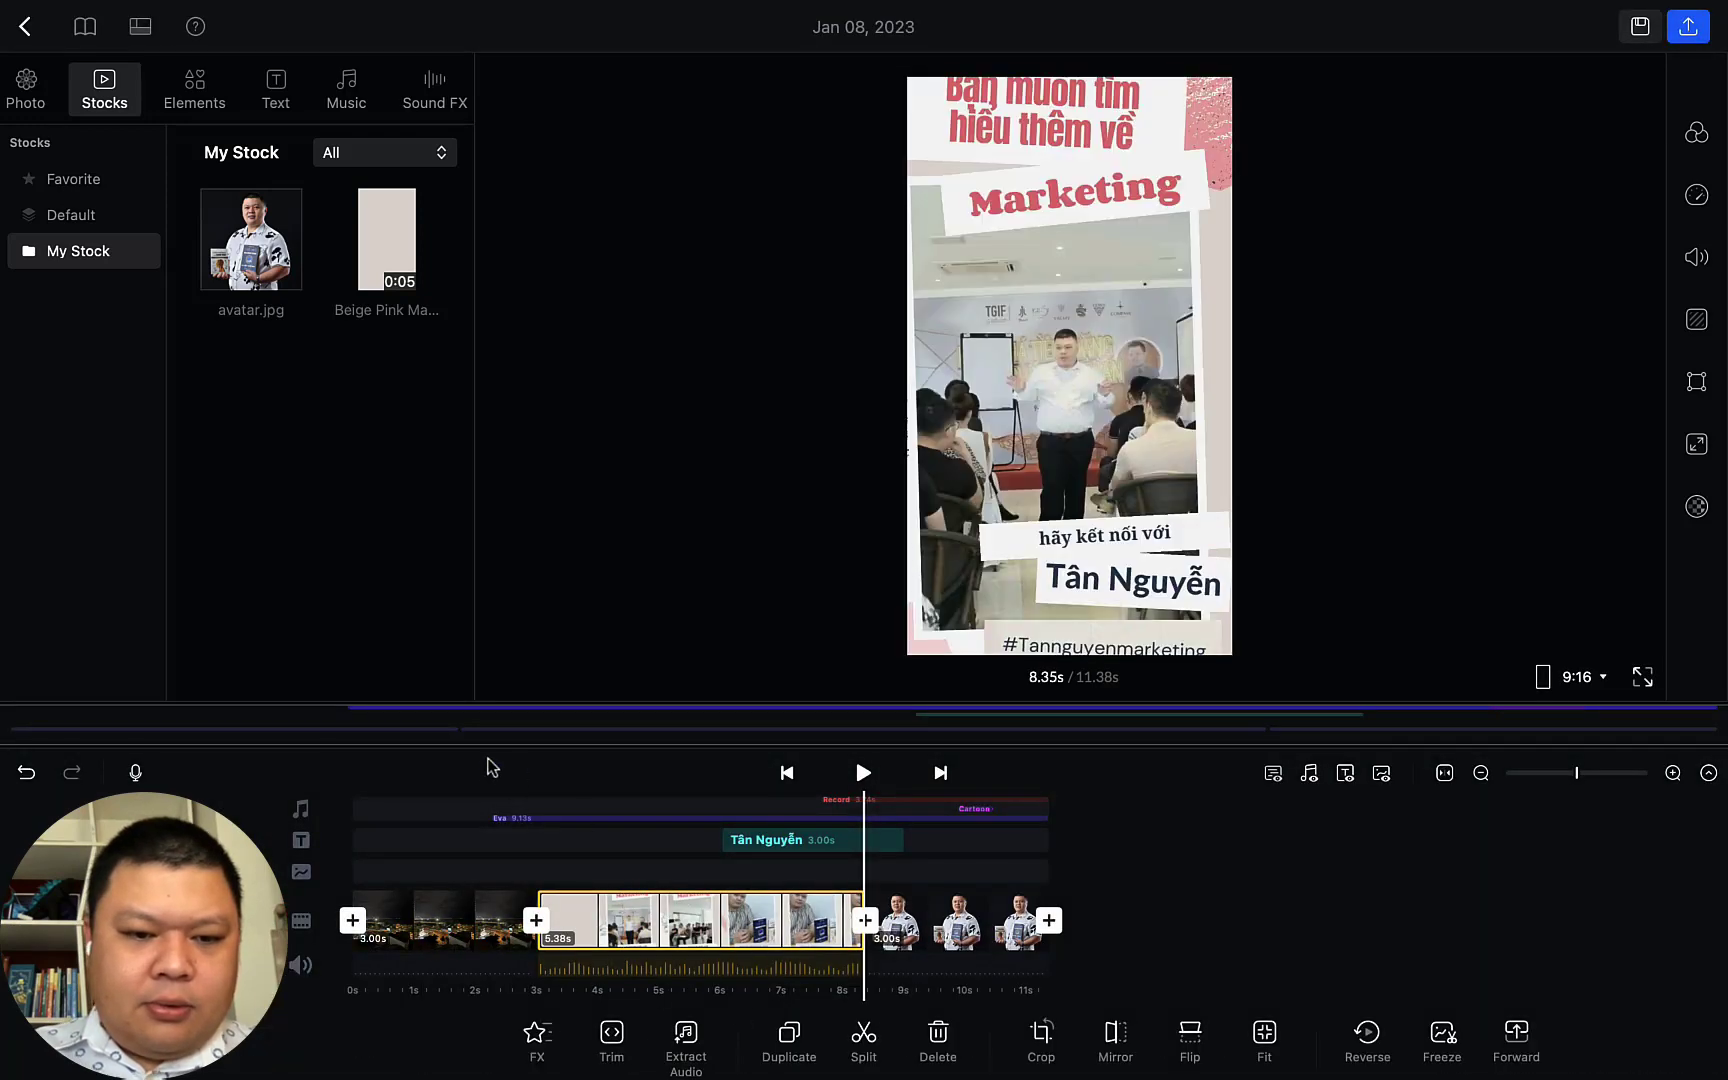
# Apply the Spin out effect to the opening night-city clip
pyautogui.click(445, 918)
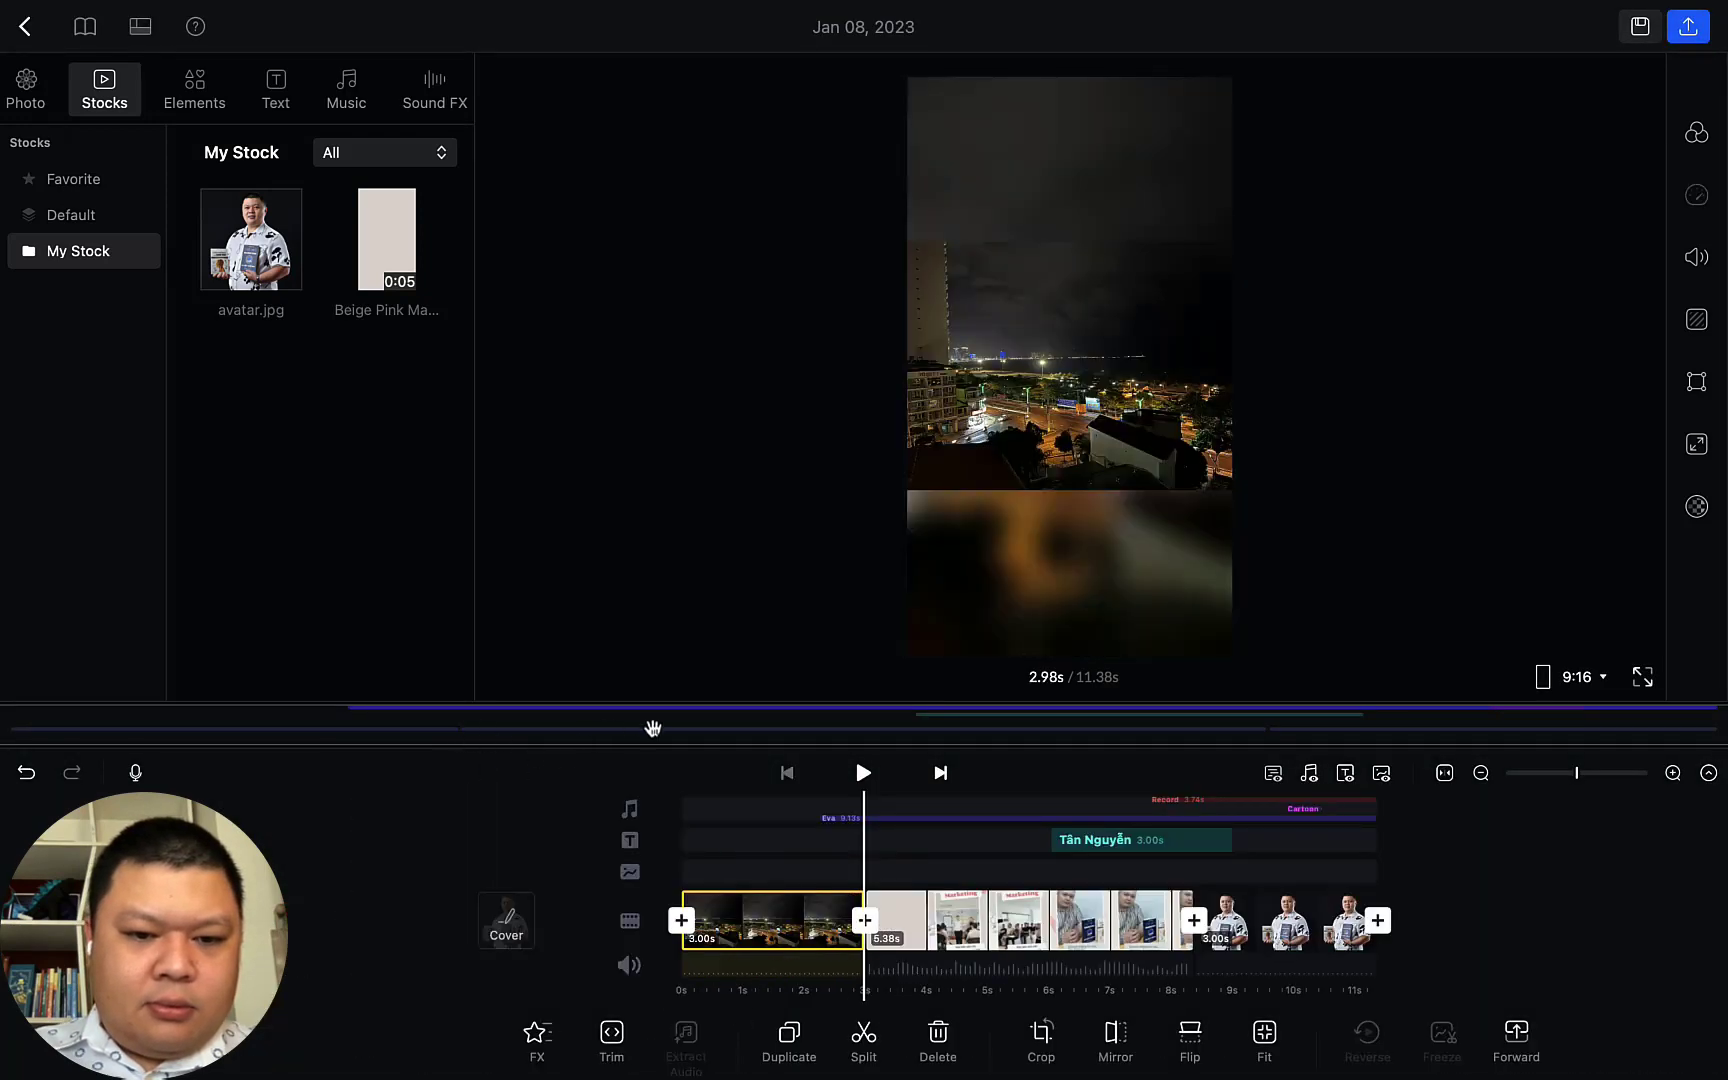
pyautogui.click(528, 1040)
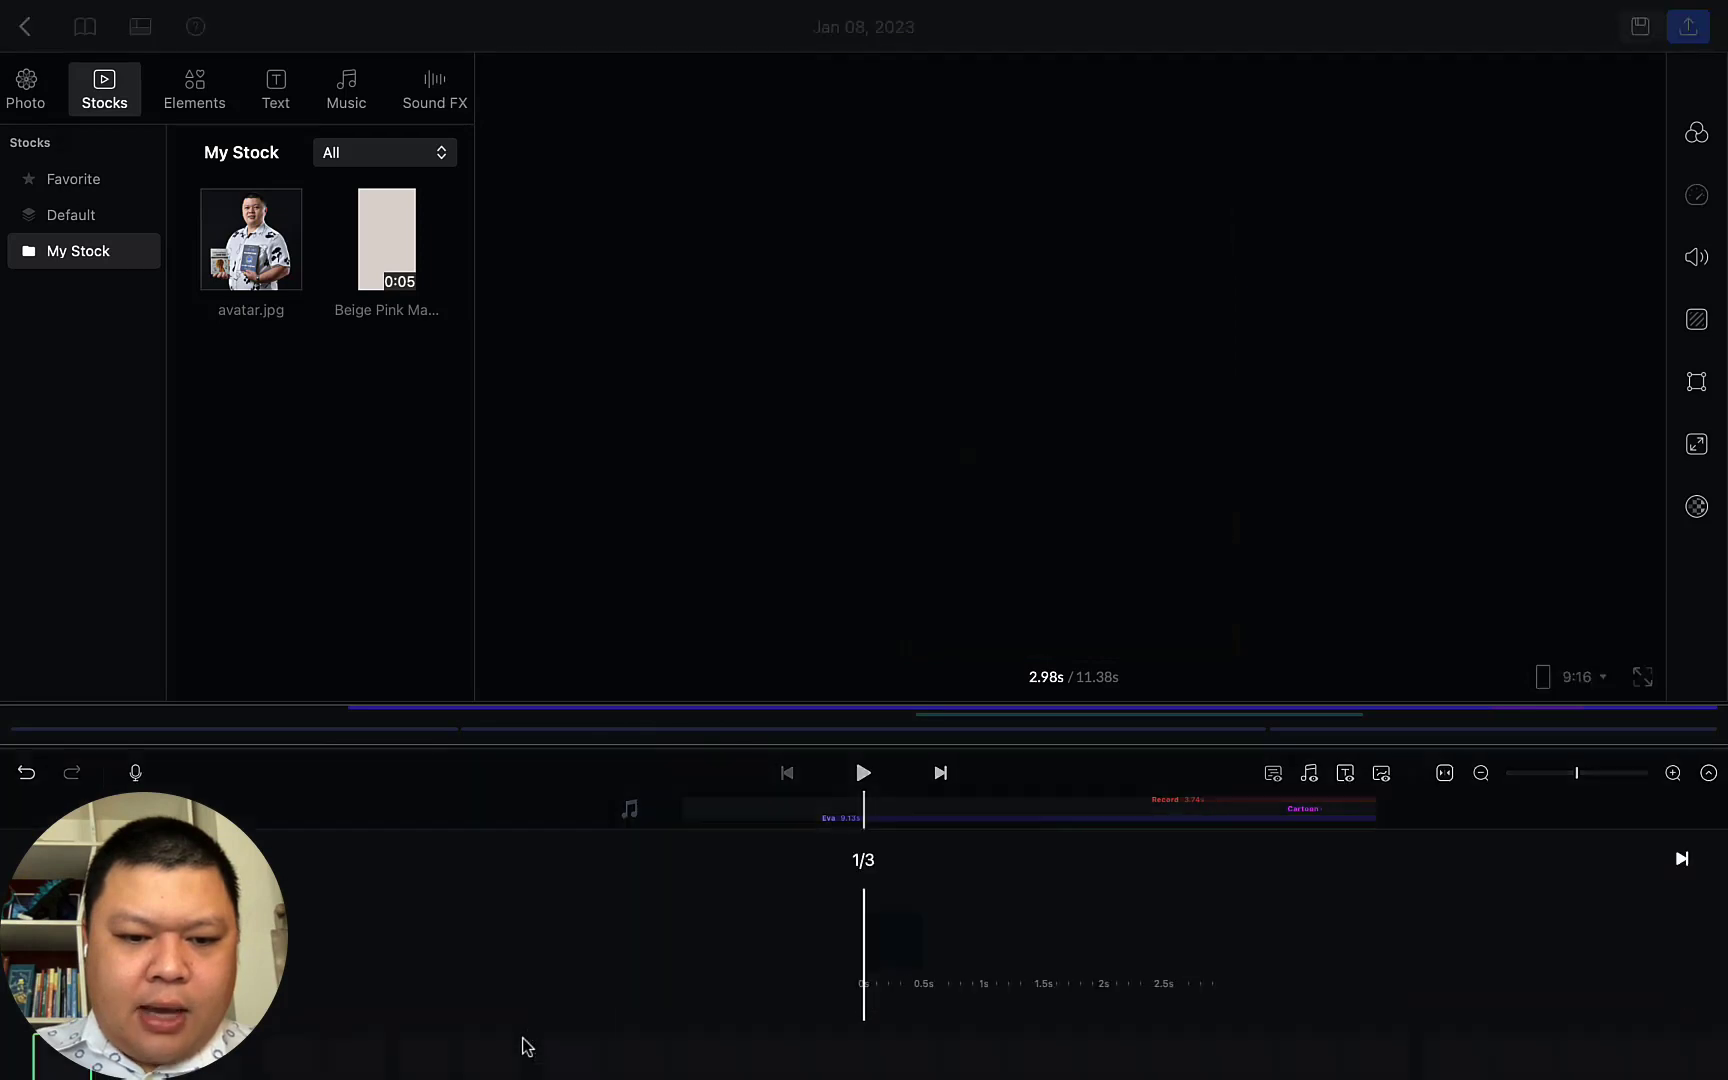
pyautogui.click(360, 944)
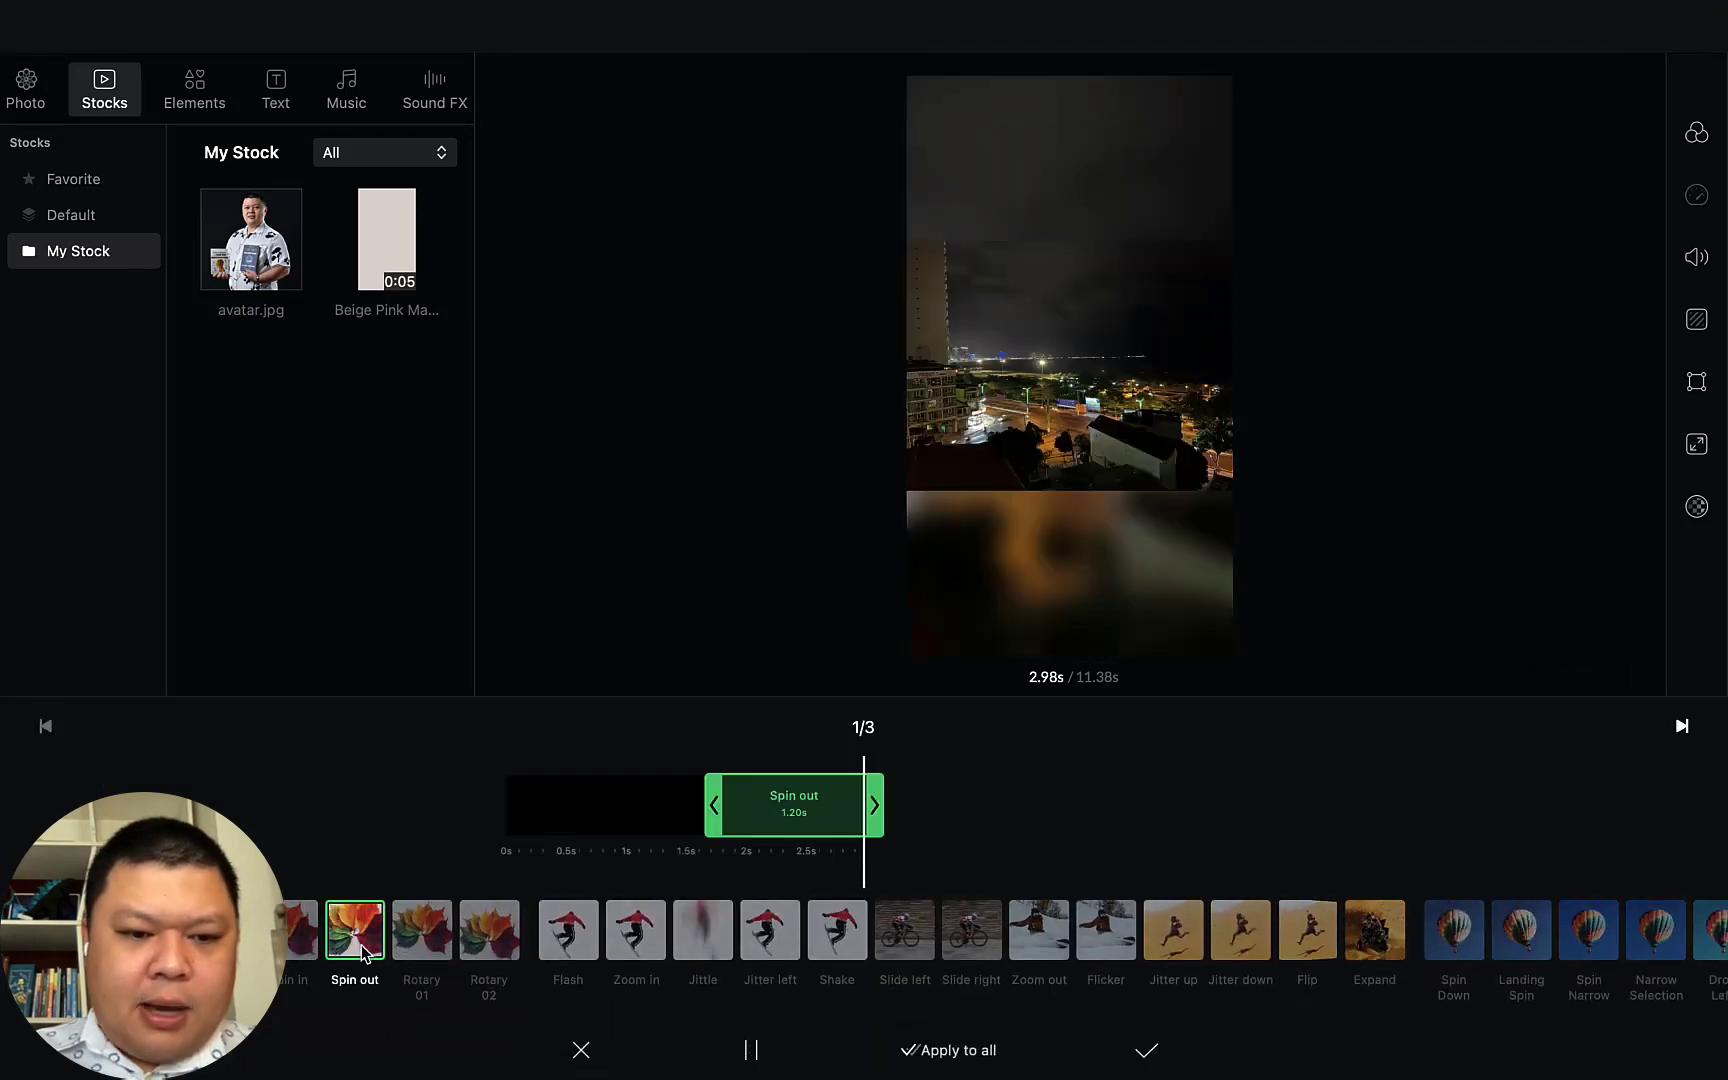
pyautogui.click(1146, 1050)
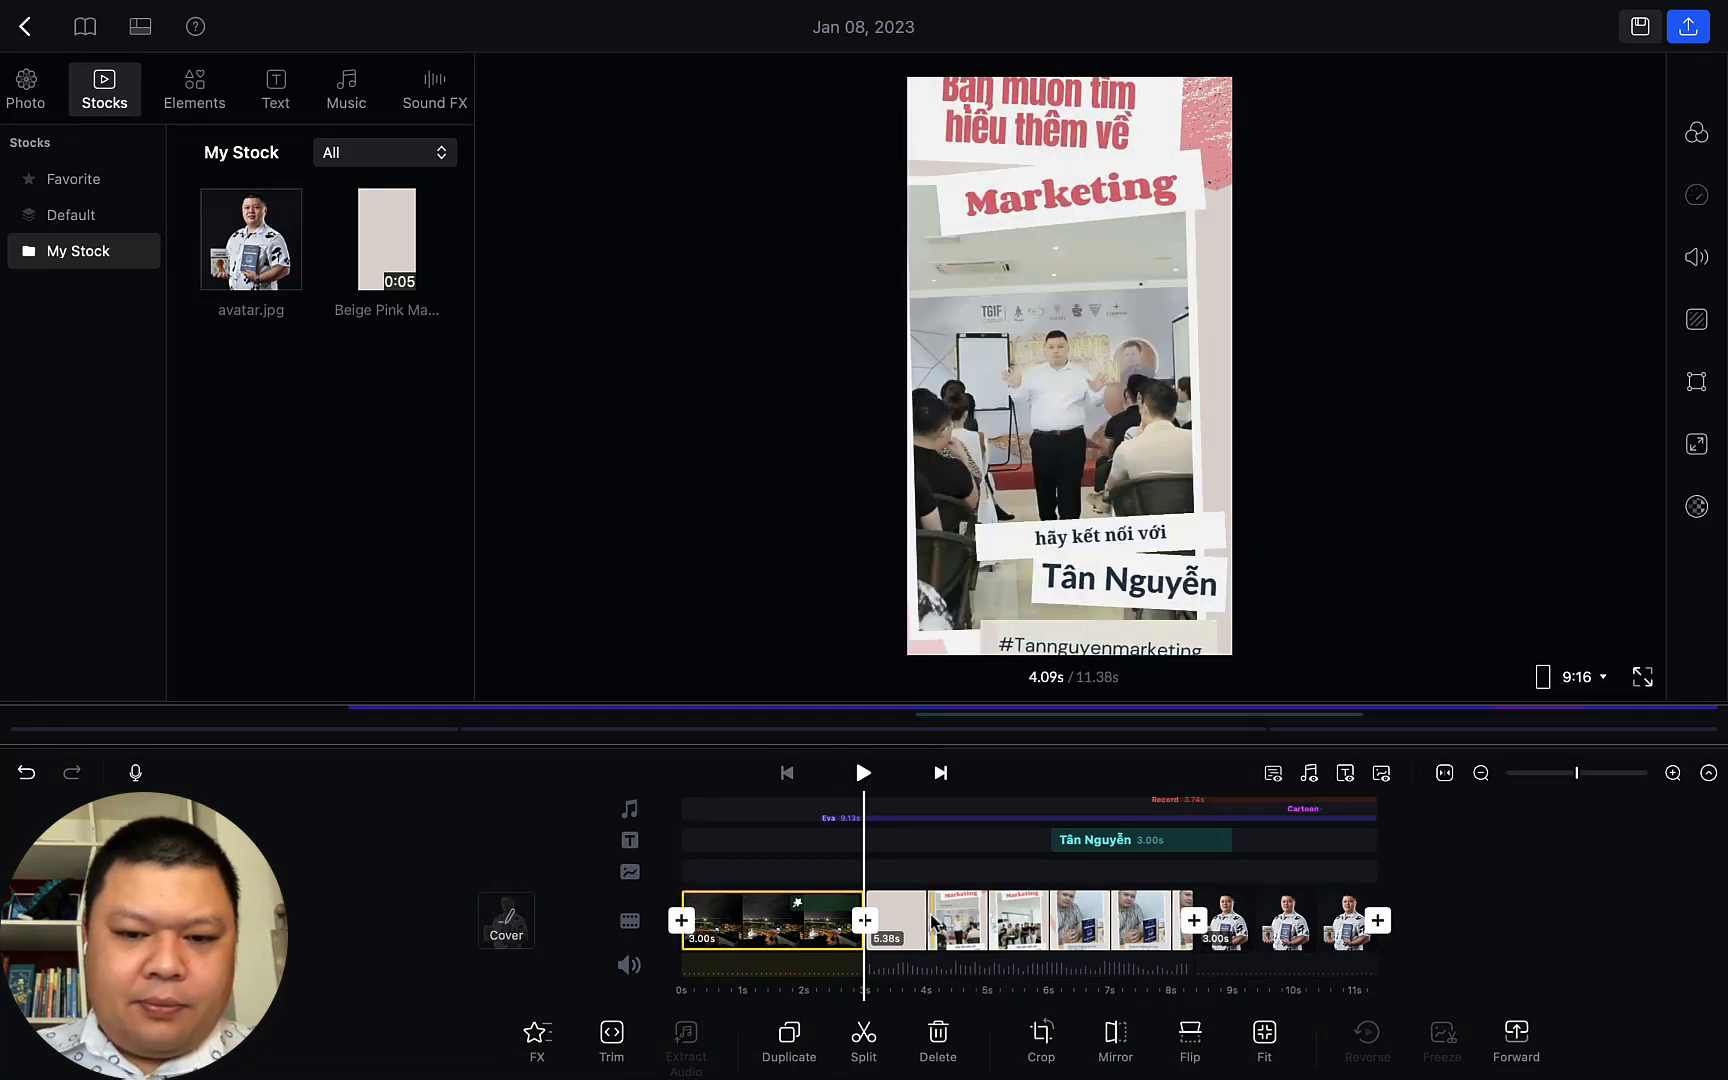
pyautogui.hscroll(-5, 927, 845)
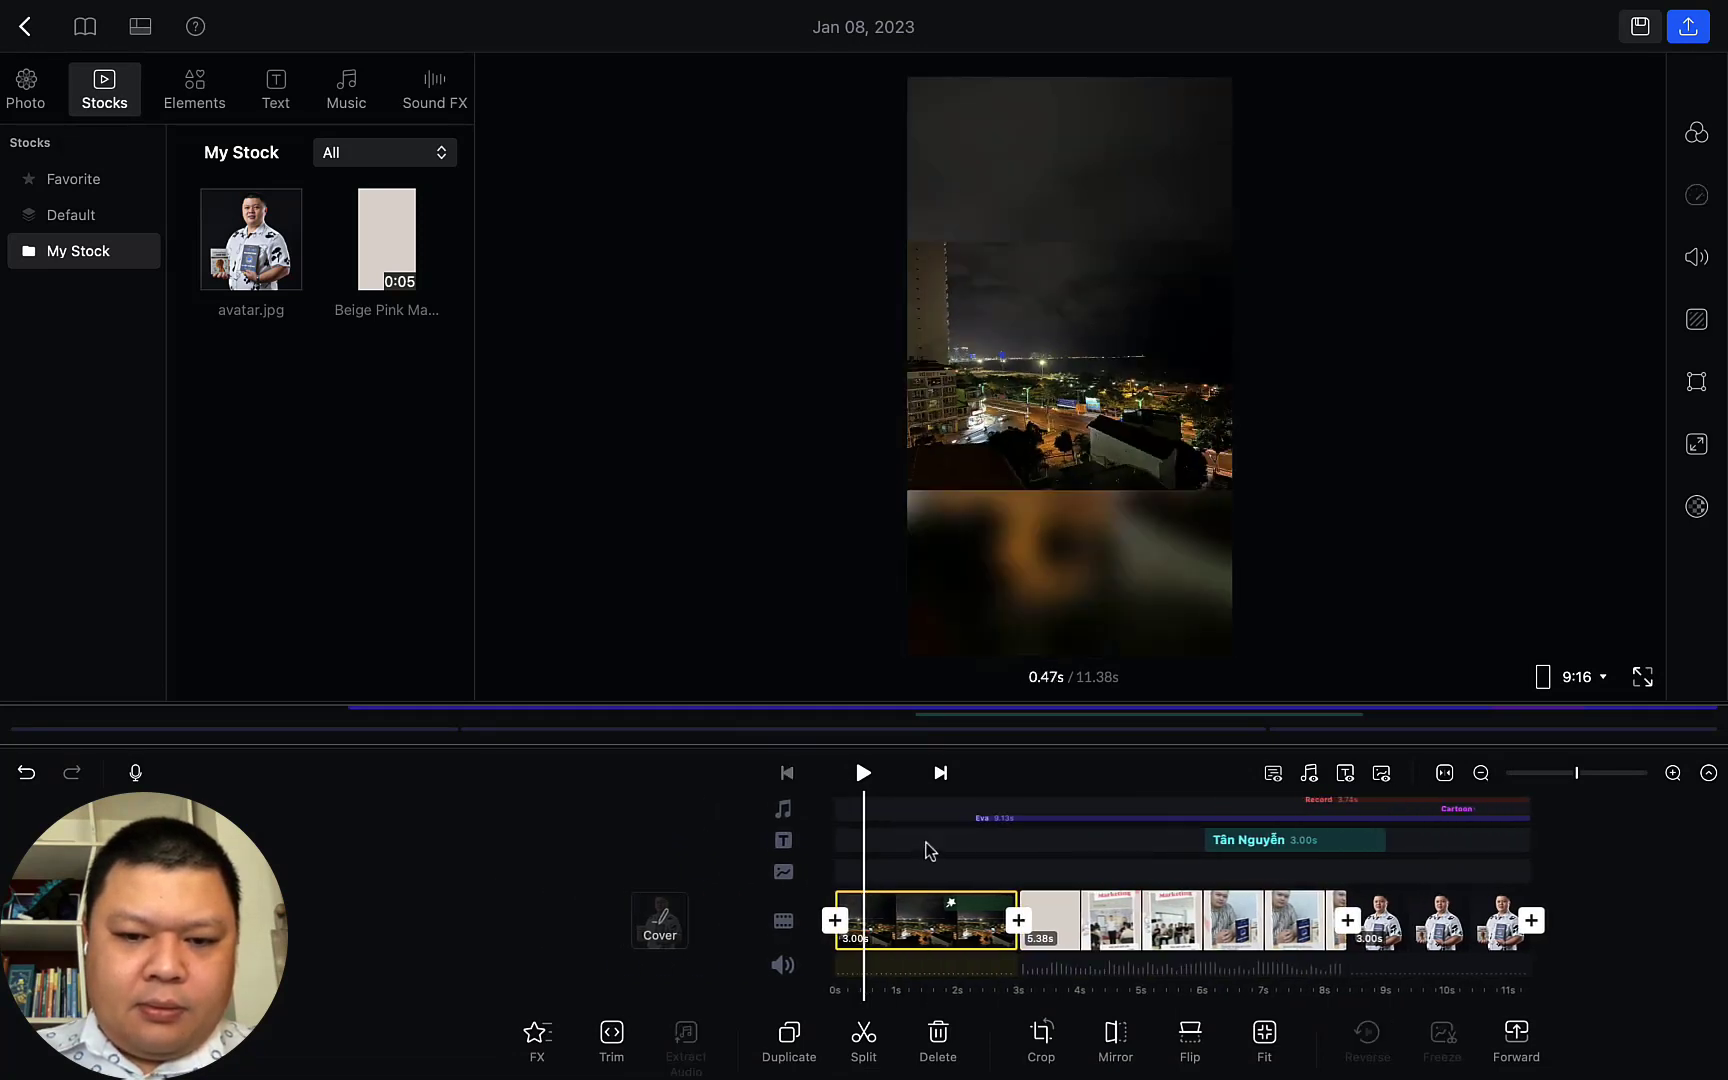
pyautogui.click(863, 773)
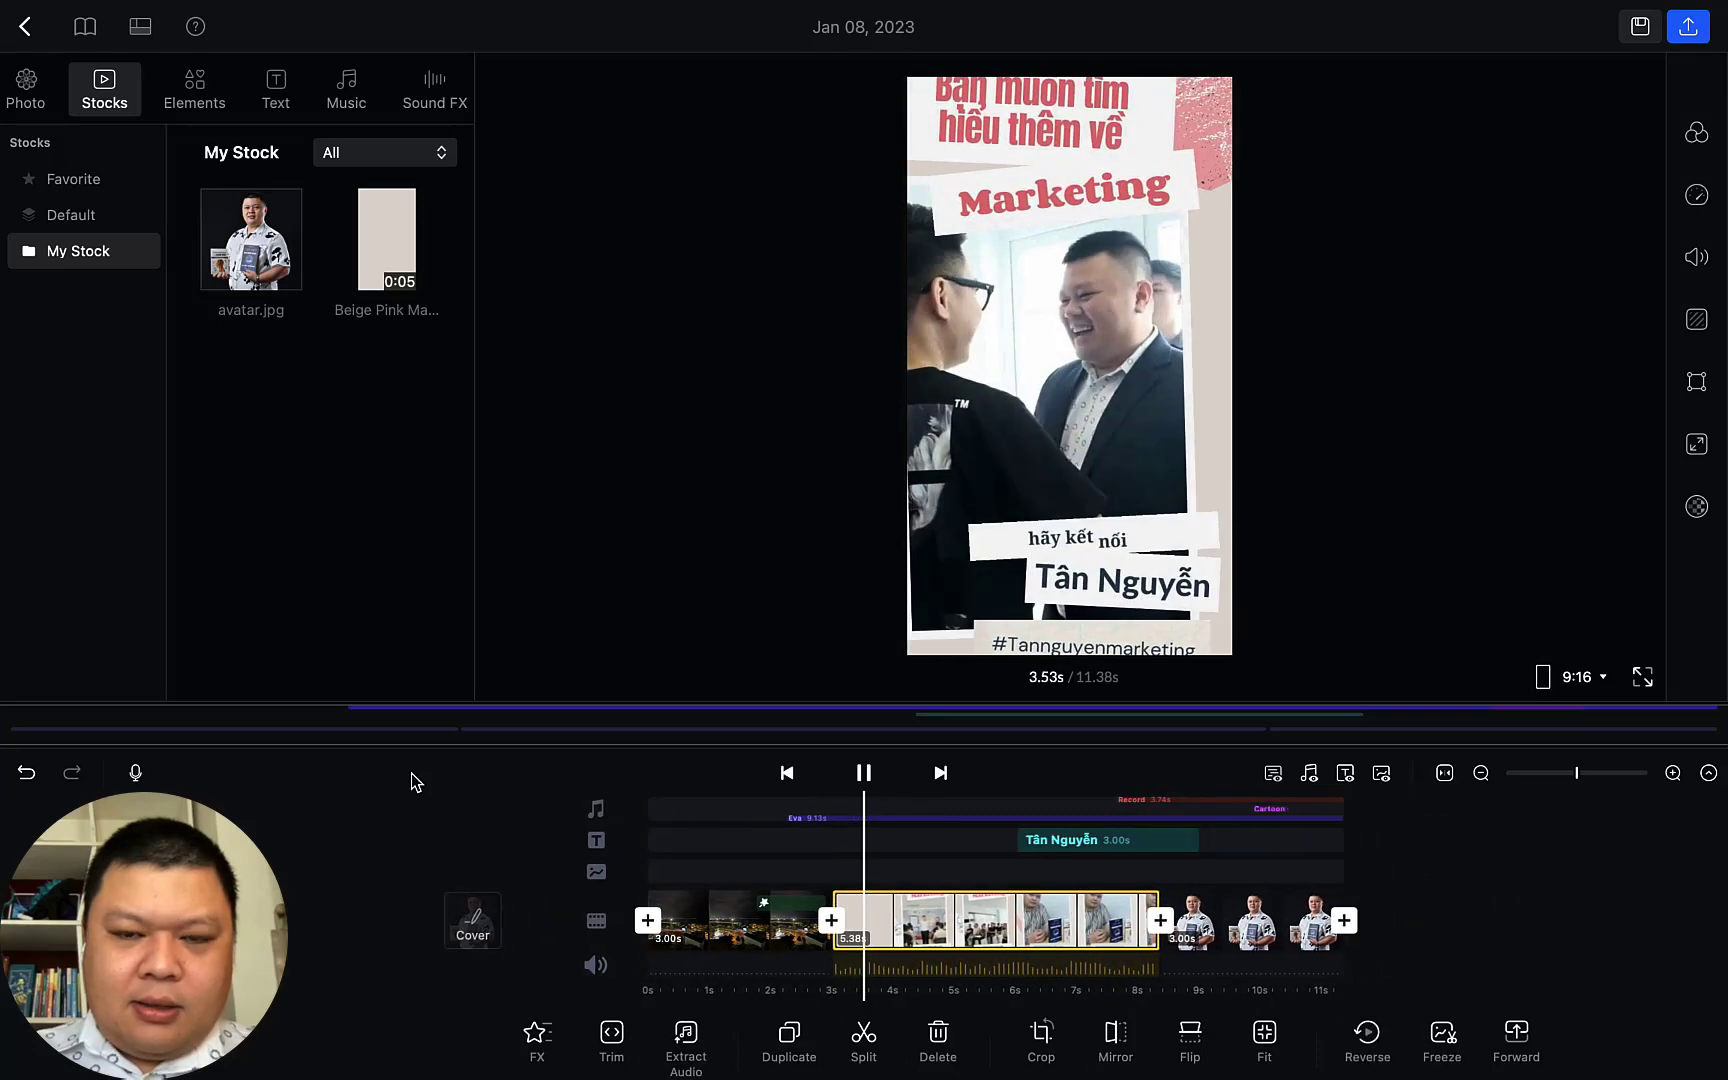
pyautogui.click(863, 773)
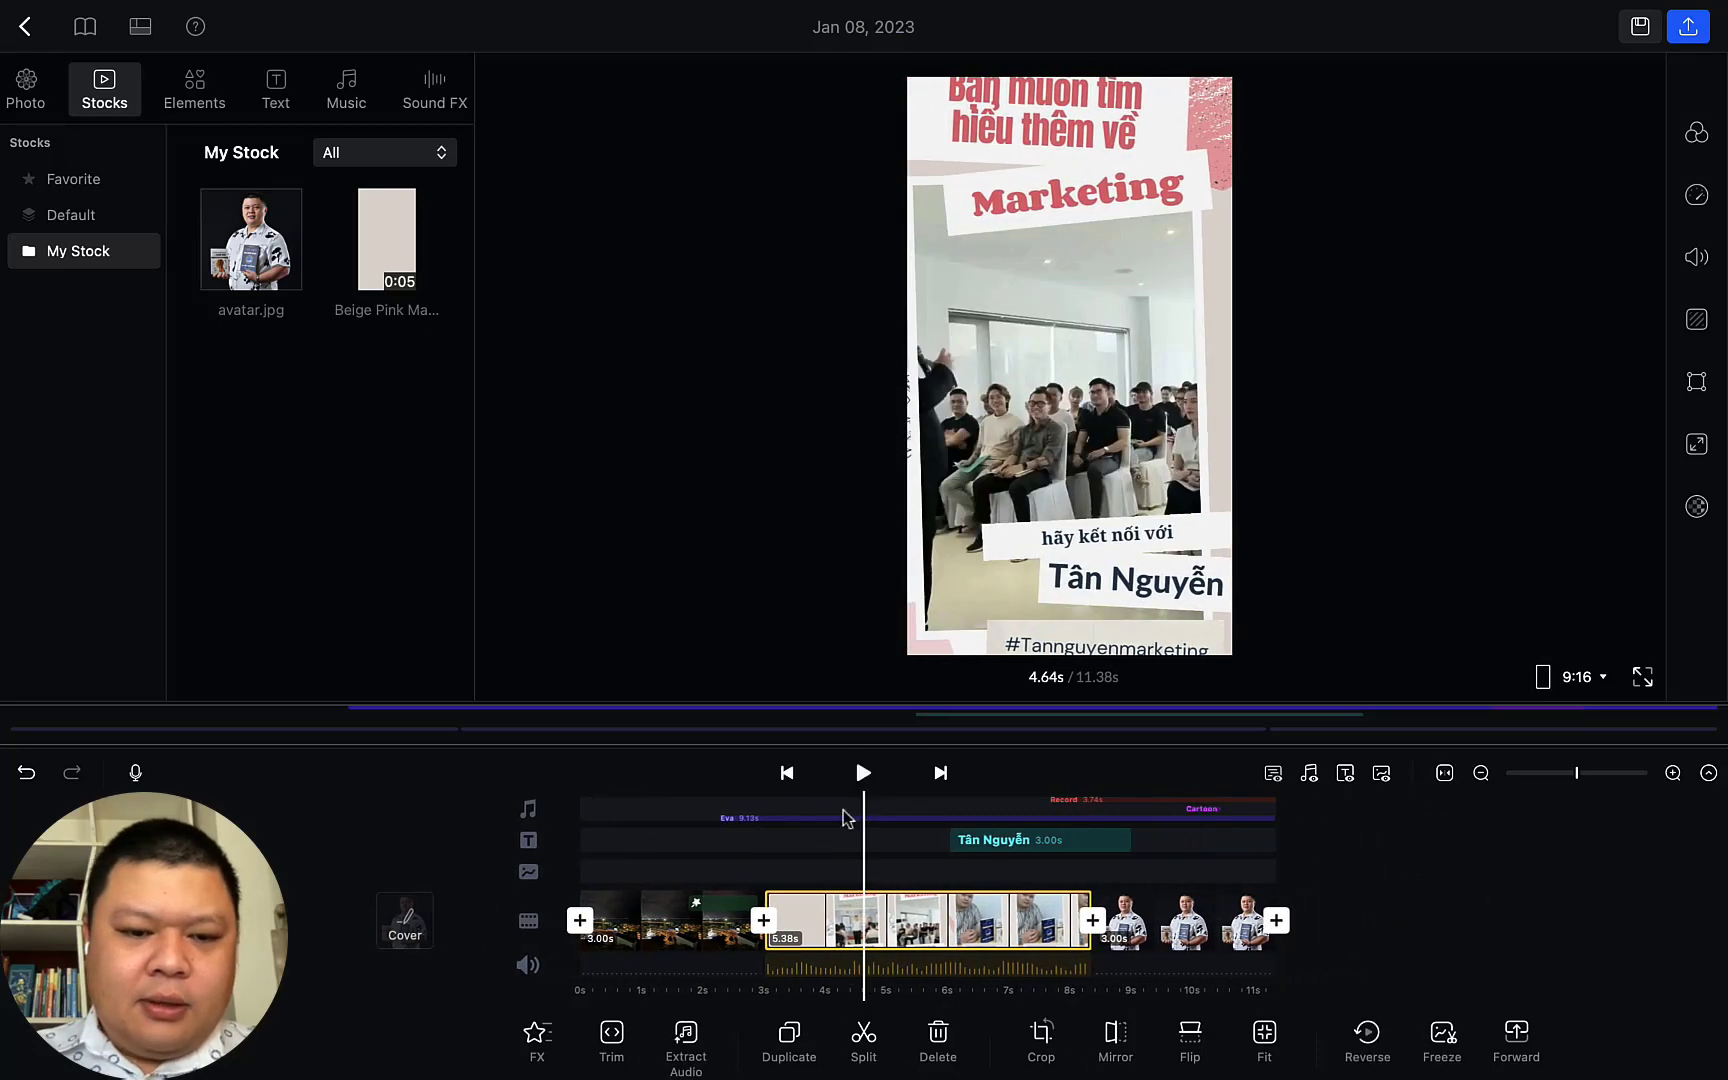
pyautogui.click(612, 1040)
pyautogui.click(858, 1055)
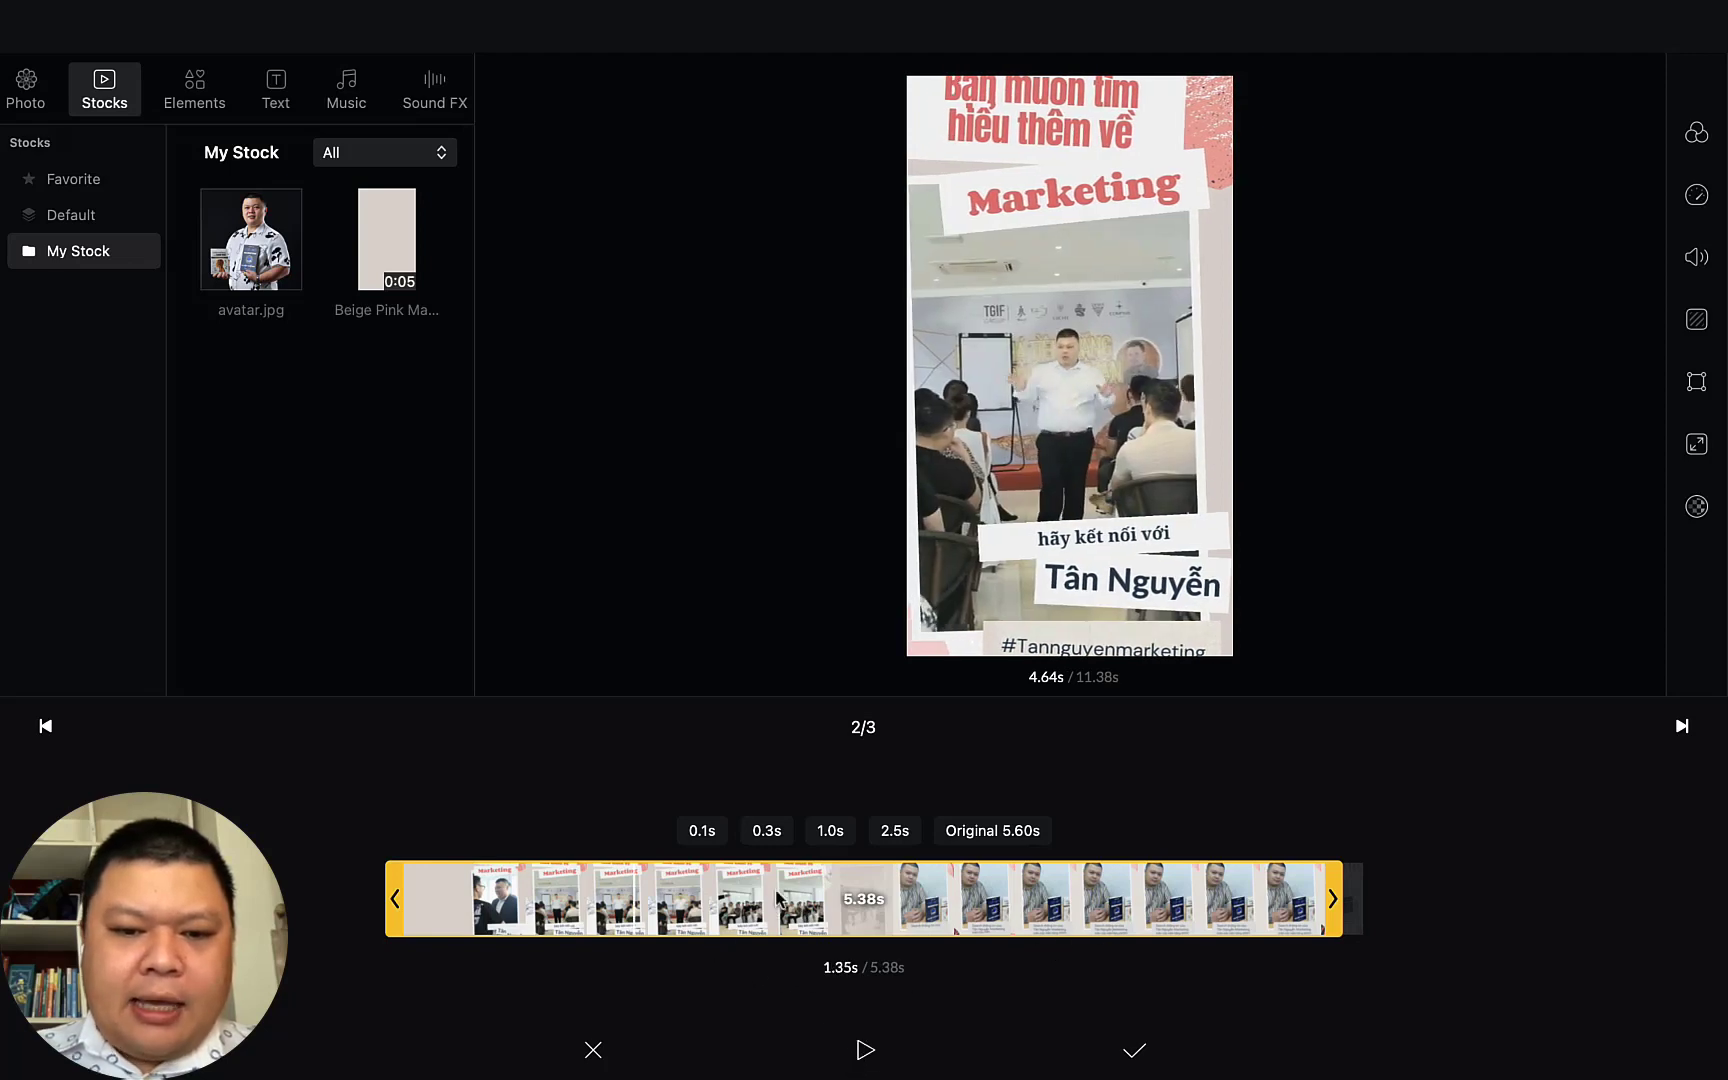
pyautogui.click(829, 831)
pyautogui.moveTo(1100, 922); pyautogui.dragTo(372, 907)
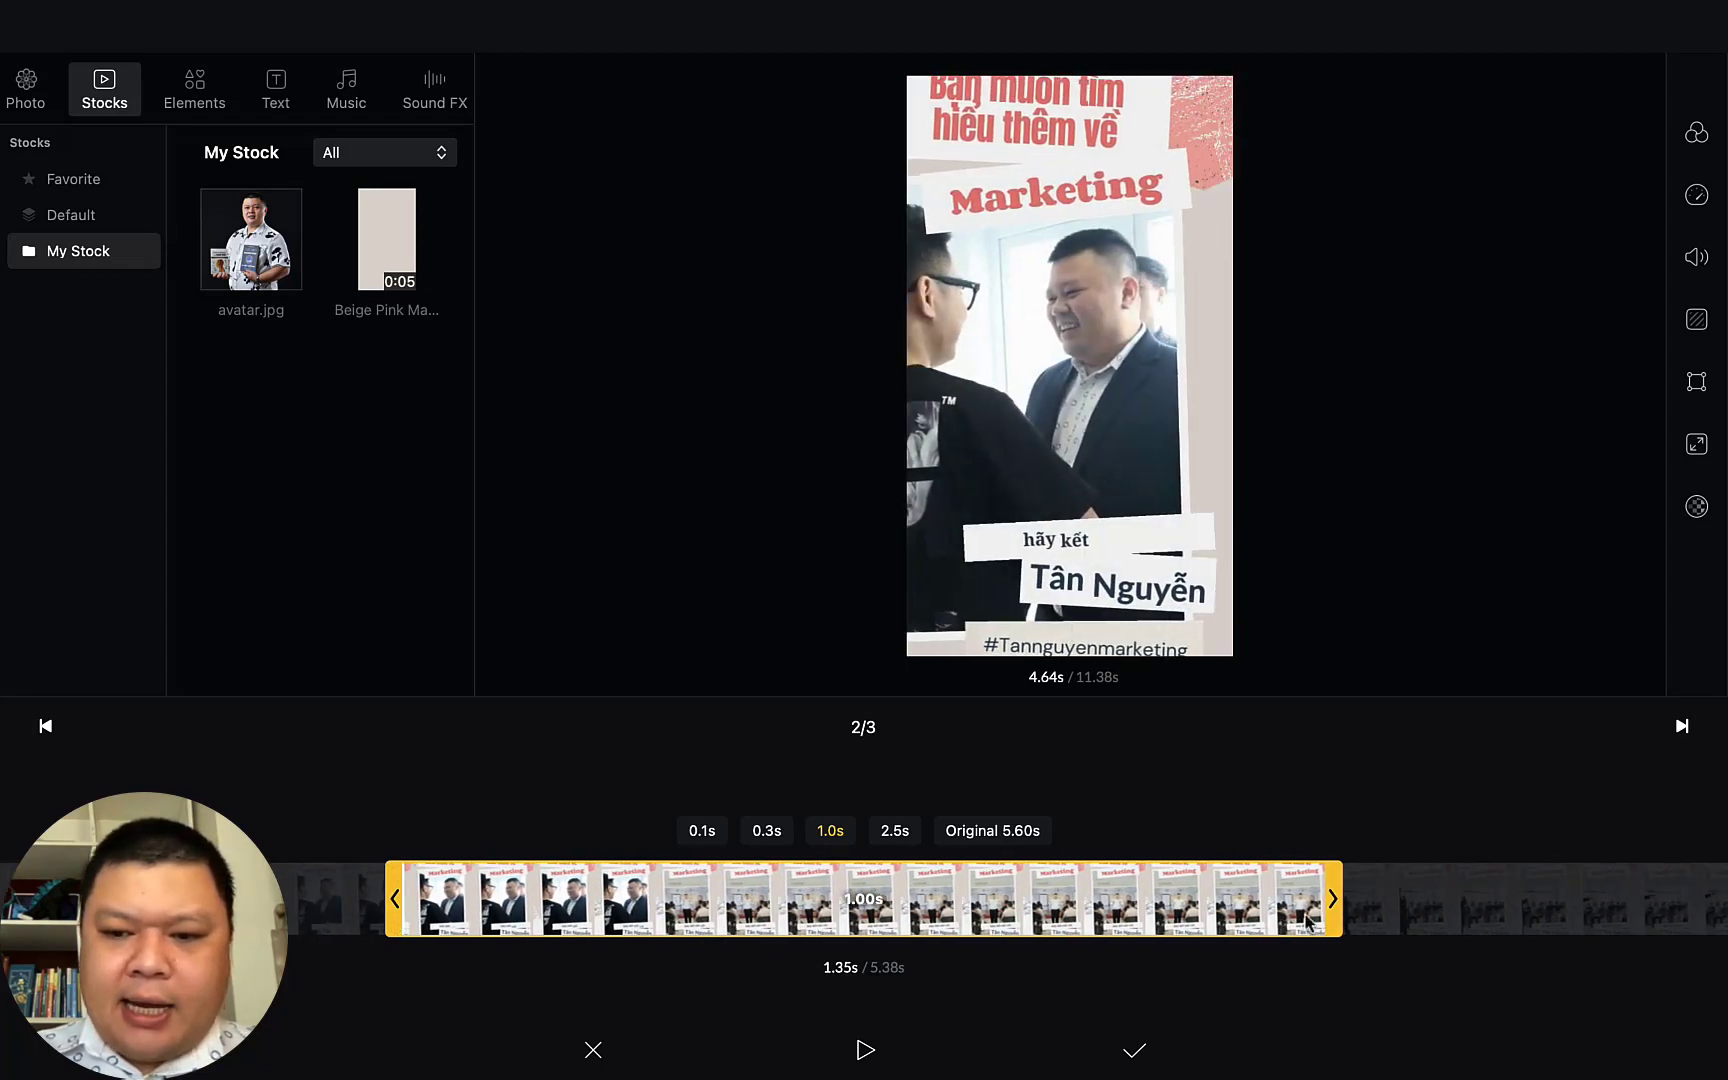
pyautogui.moveTo(1110, 915); pyautogui.dragTo(921, 875)
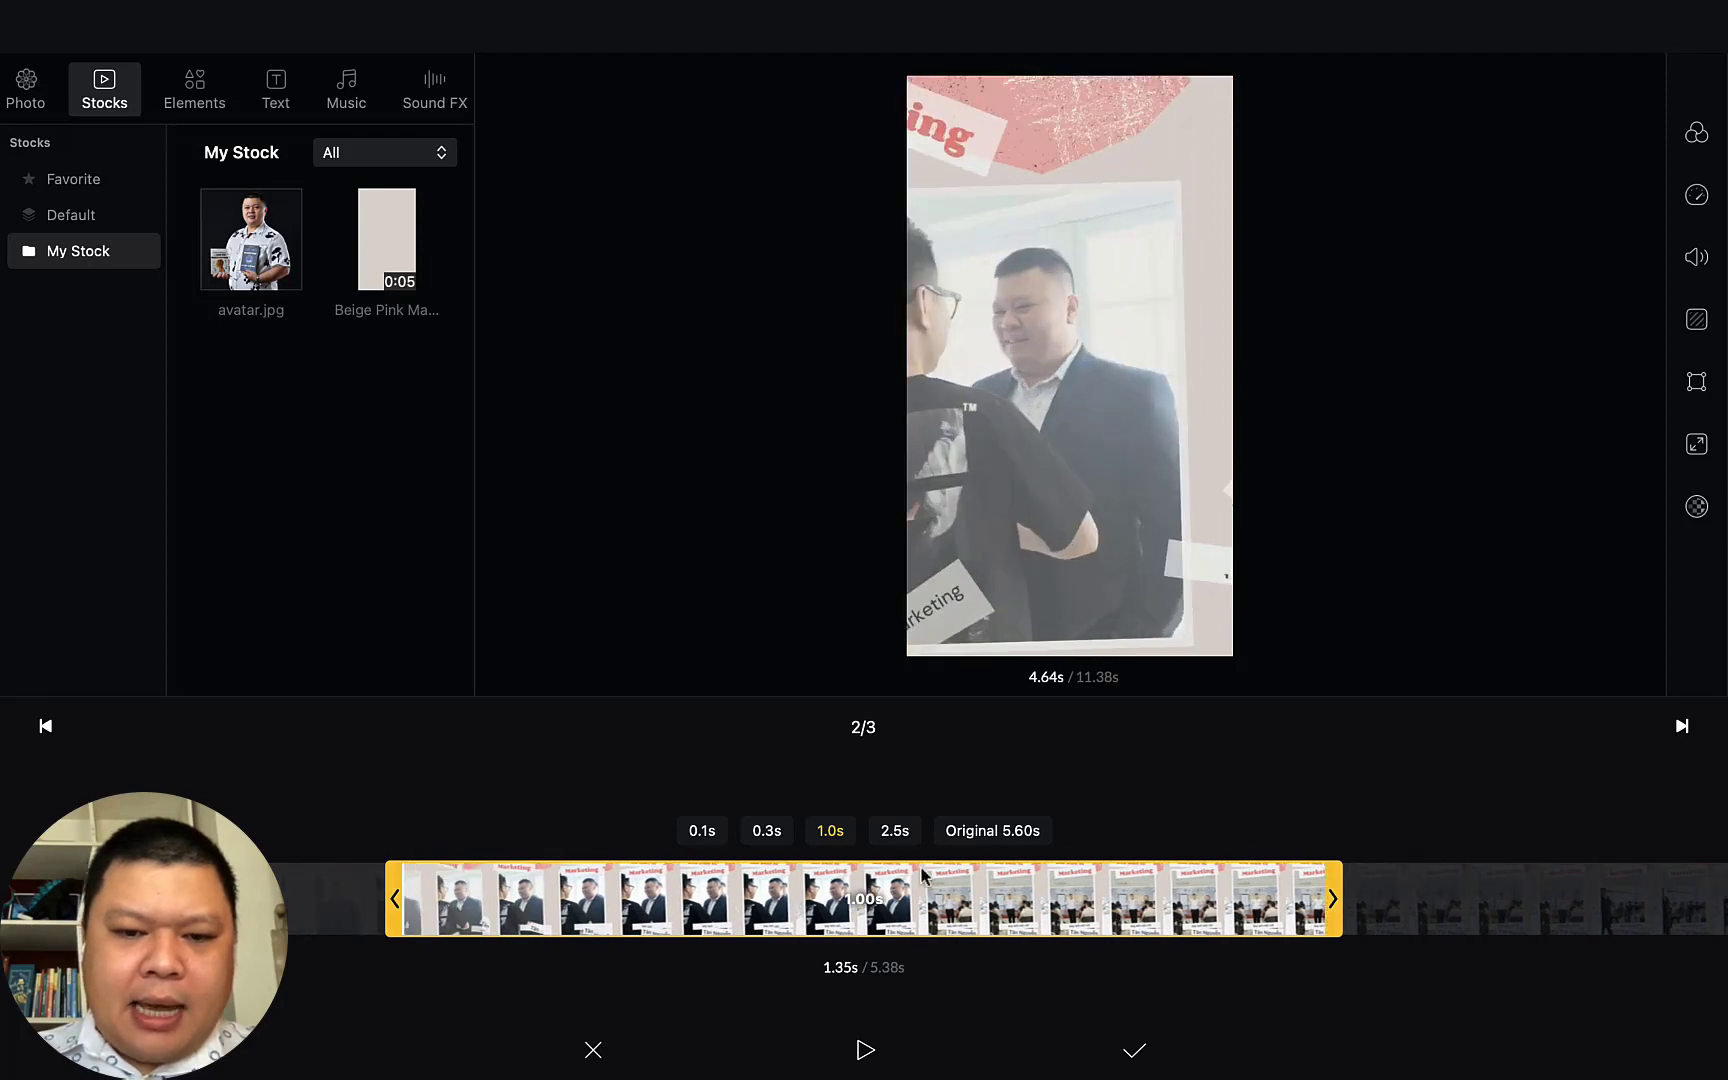
pyautogui.click(760, 832)
pyautogui.moveTo(966, 922); pyautogui.dragTo(686, 885)
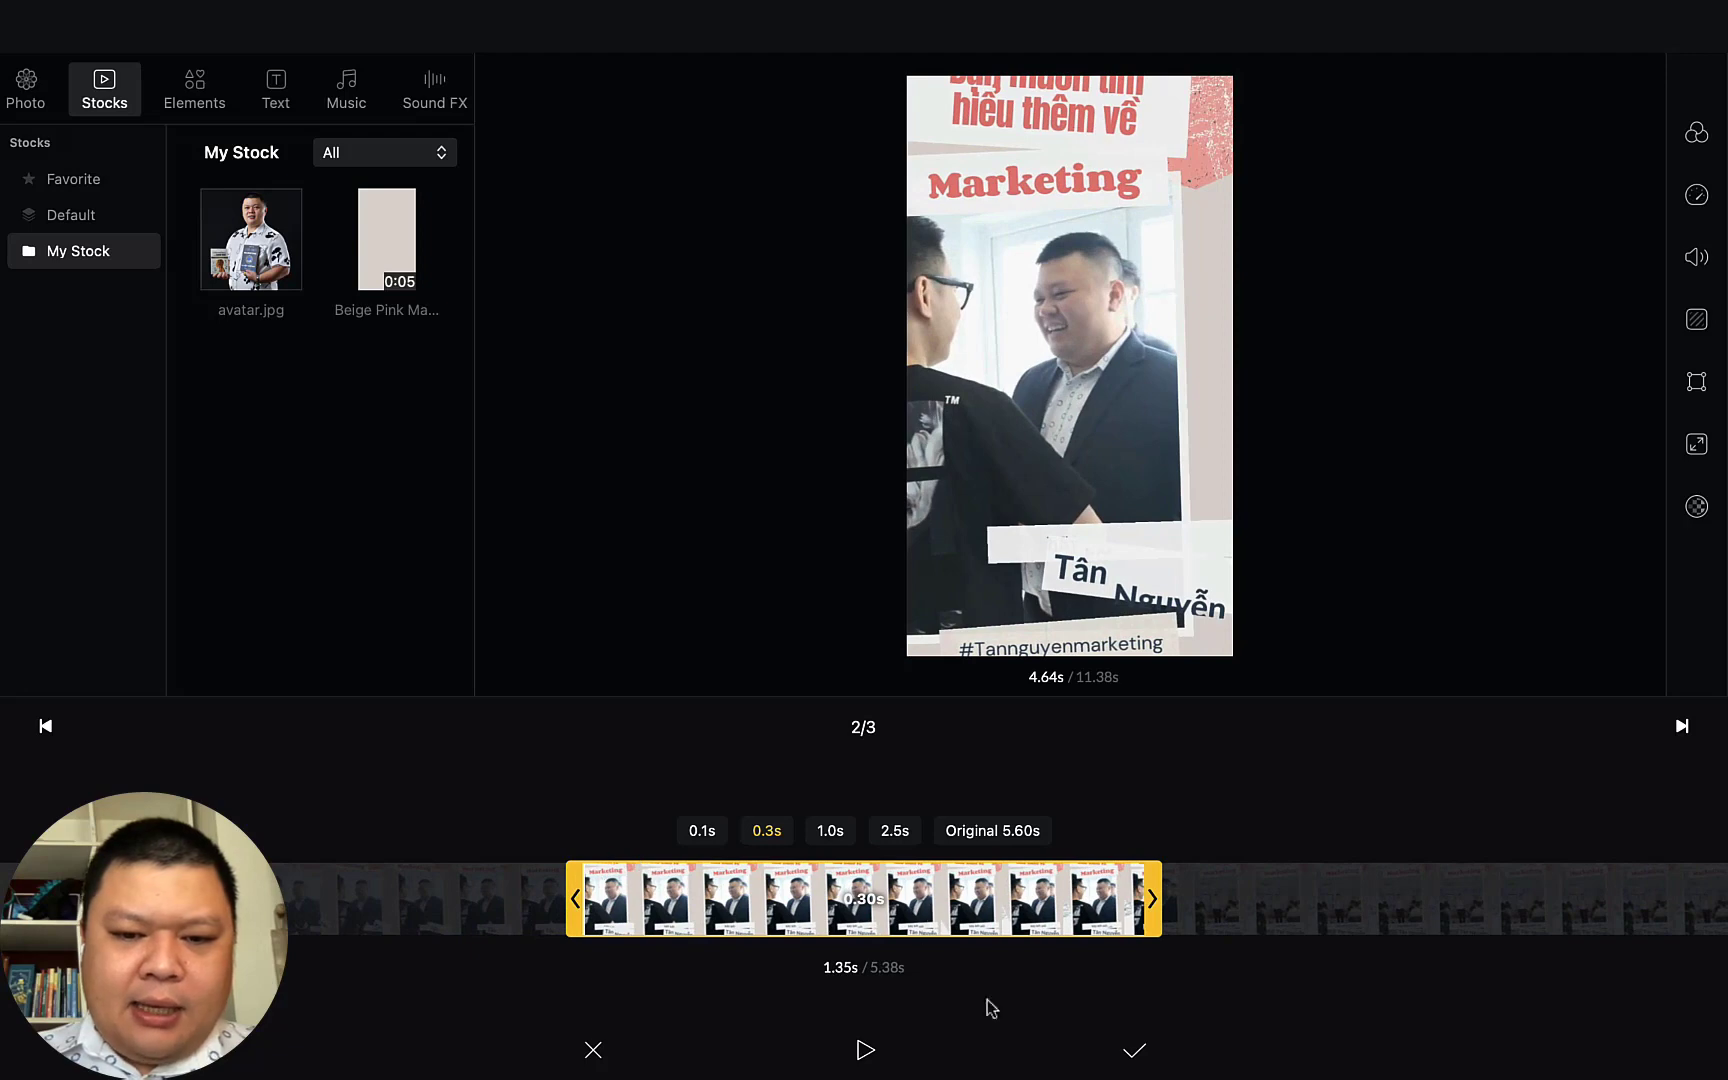
pyautogui.click(1136, 1052)
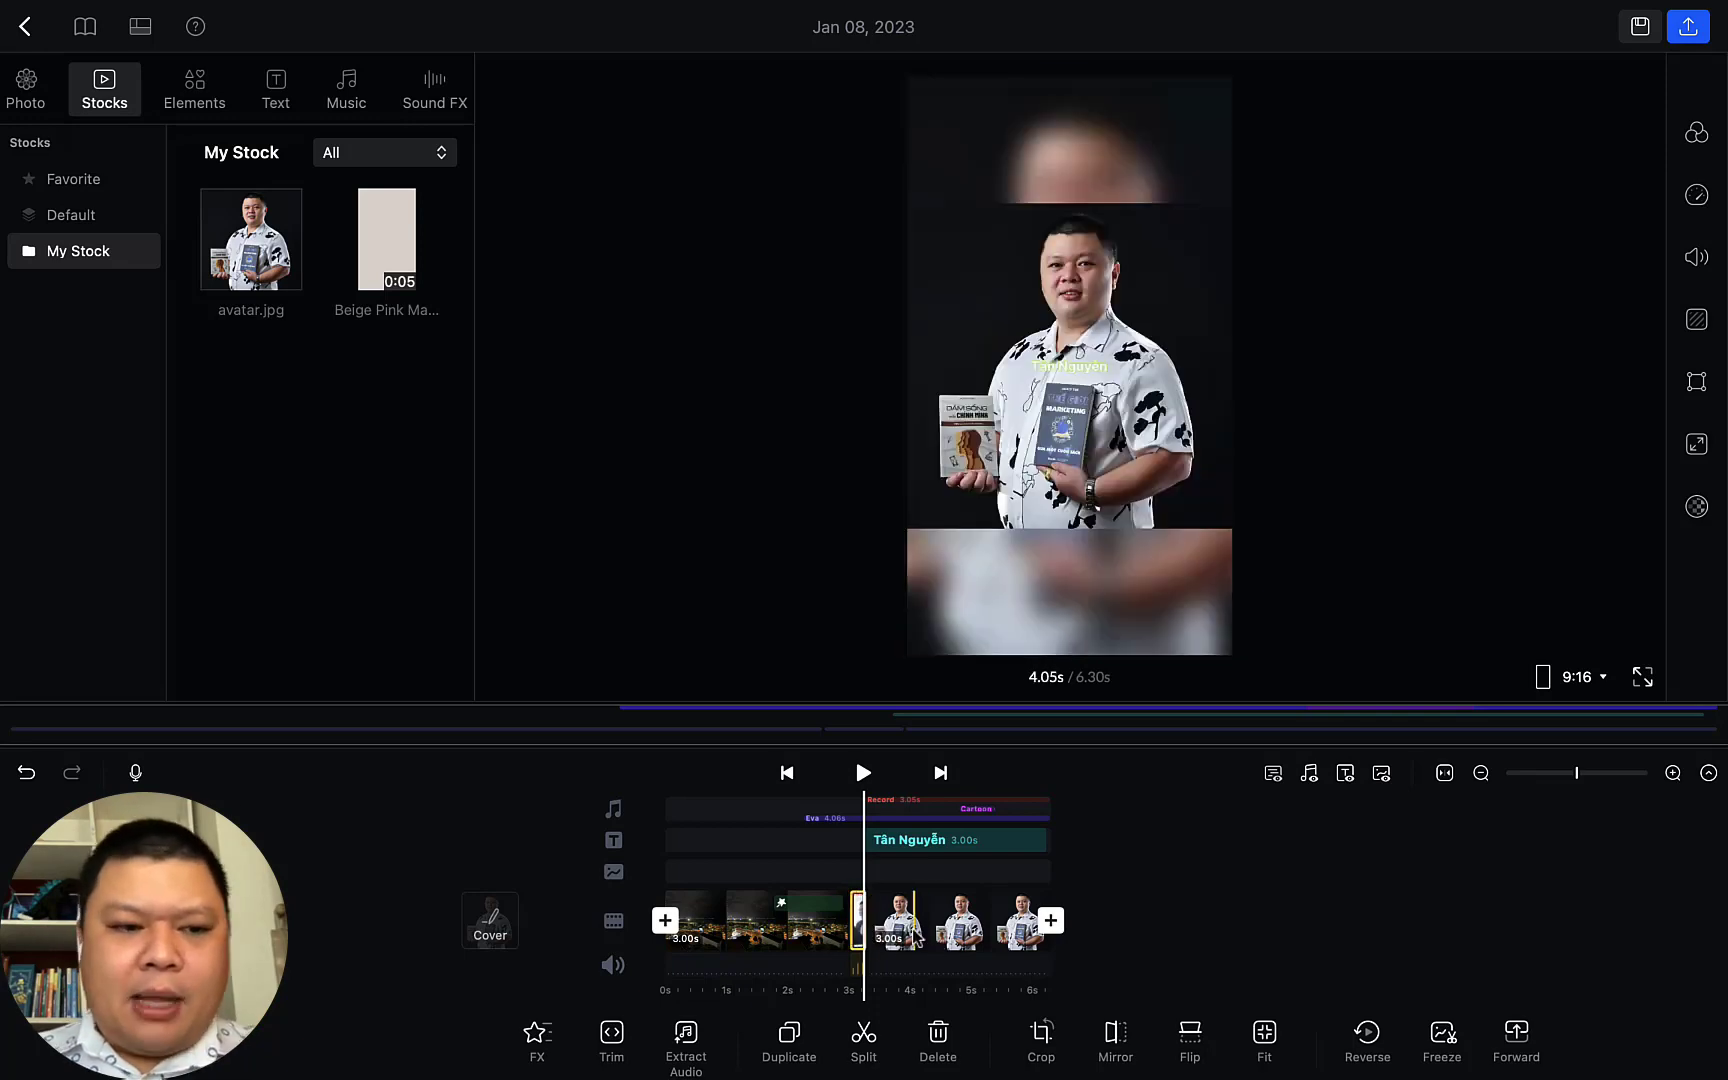
pyautogui.click(26, 773)
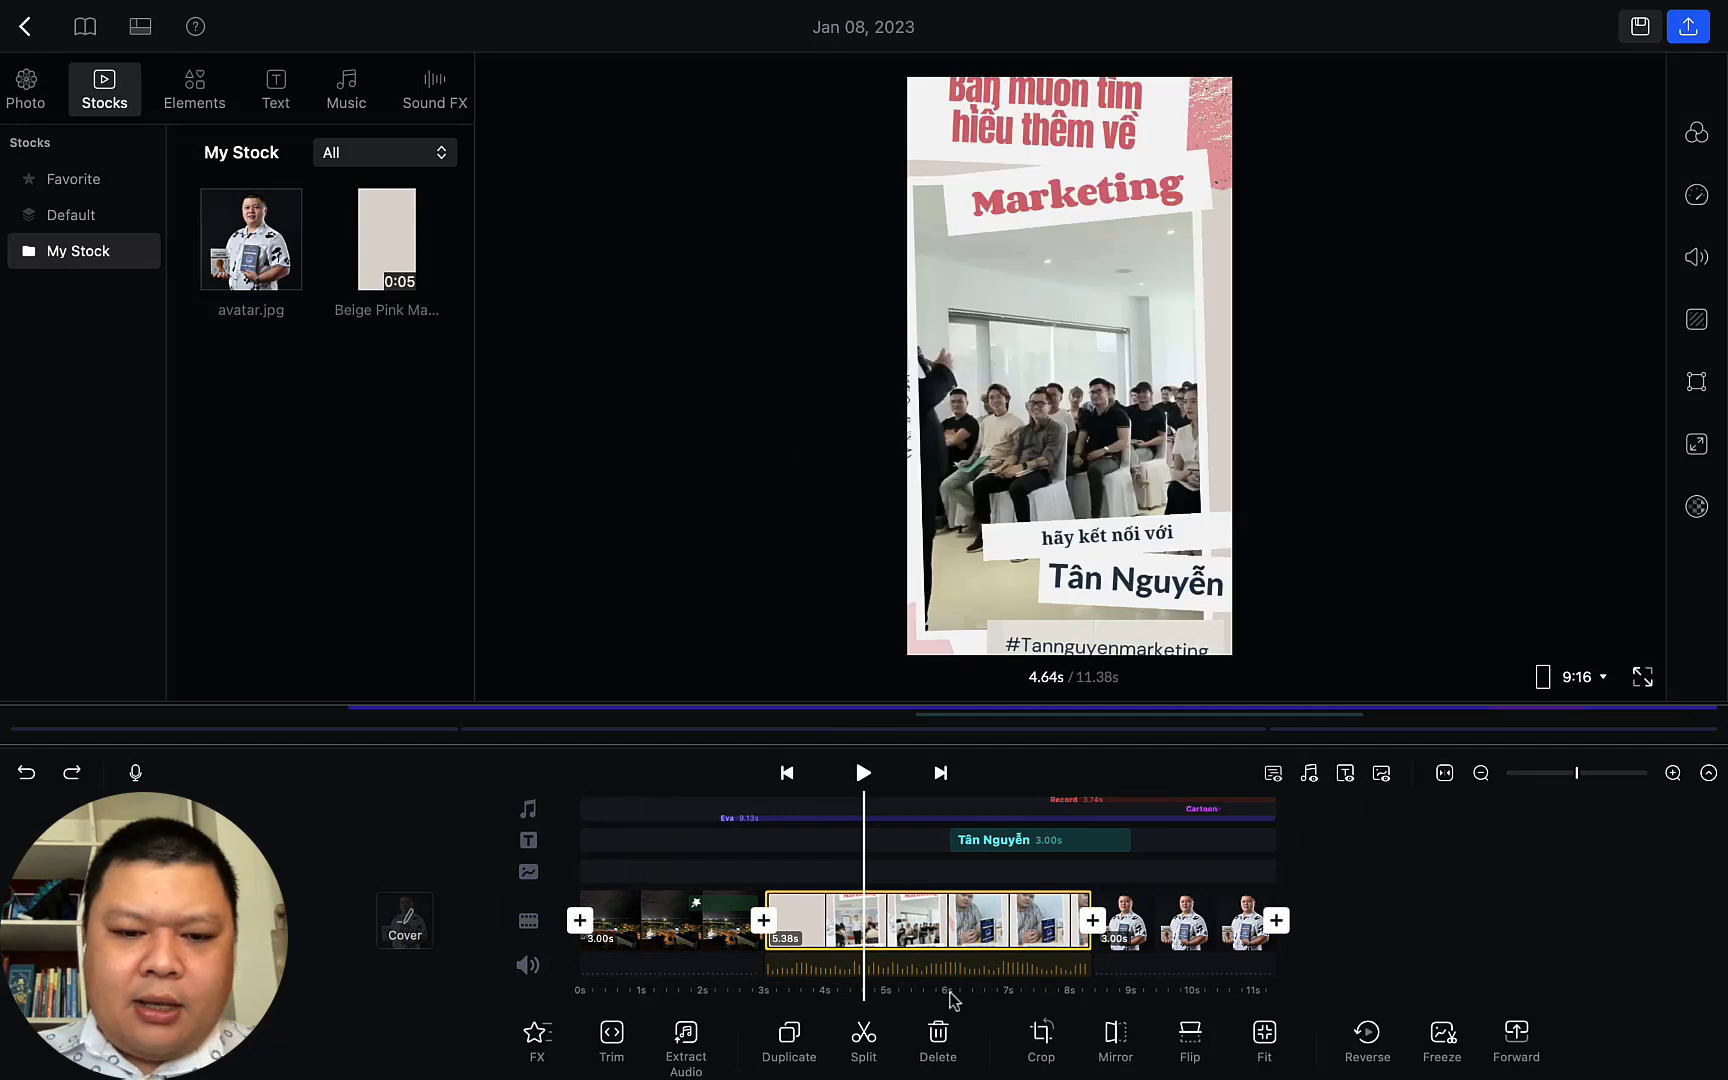
# Extract the promo clip's audio to its own track, then delete that extracted Beige Pink clip
pyautogui.click(689, 1040)
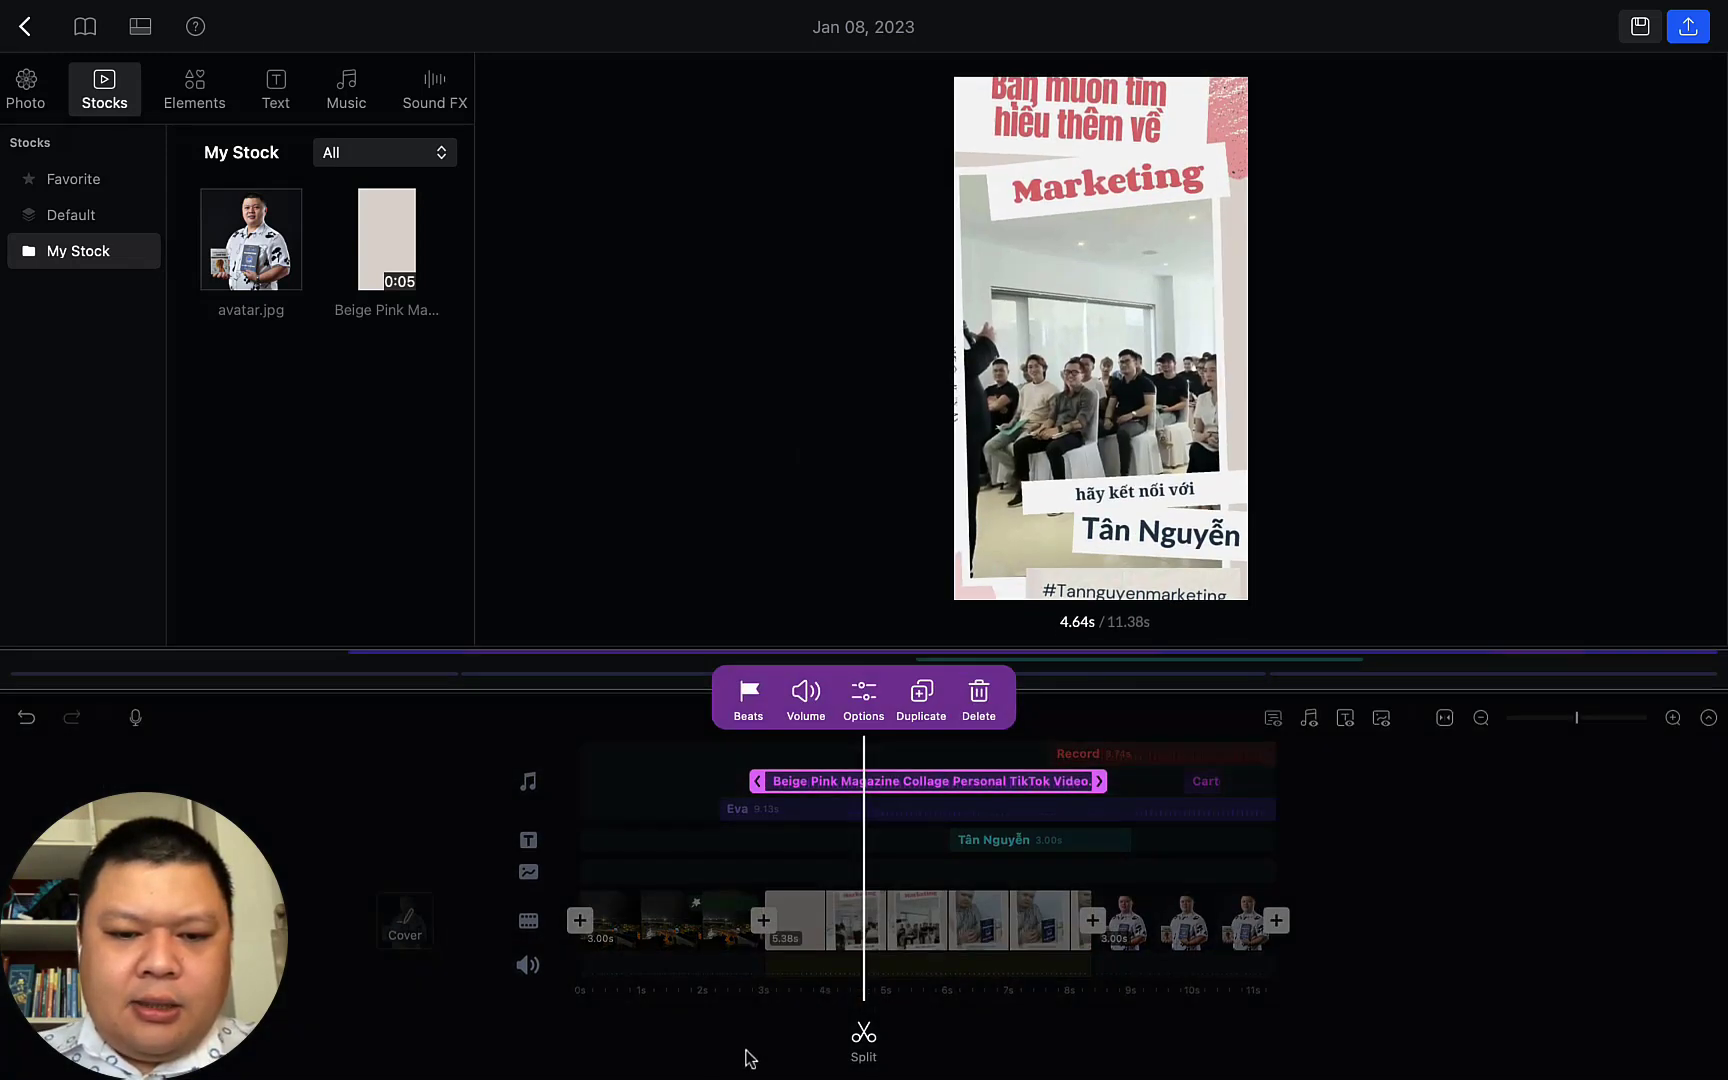
pyautogui.click(1524, 860)
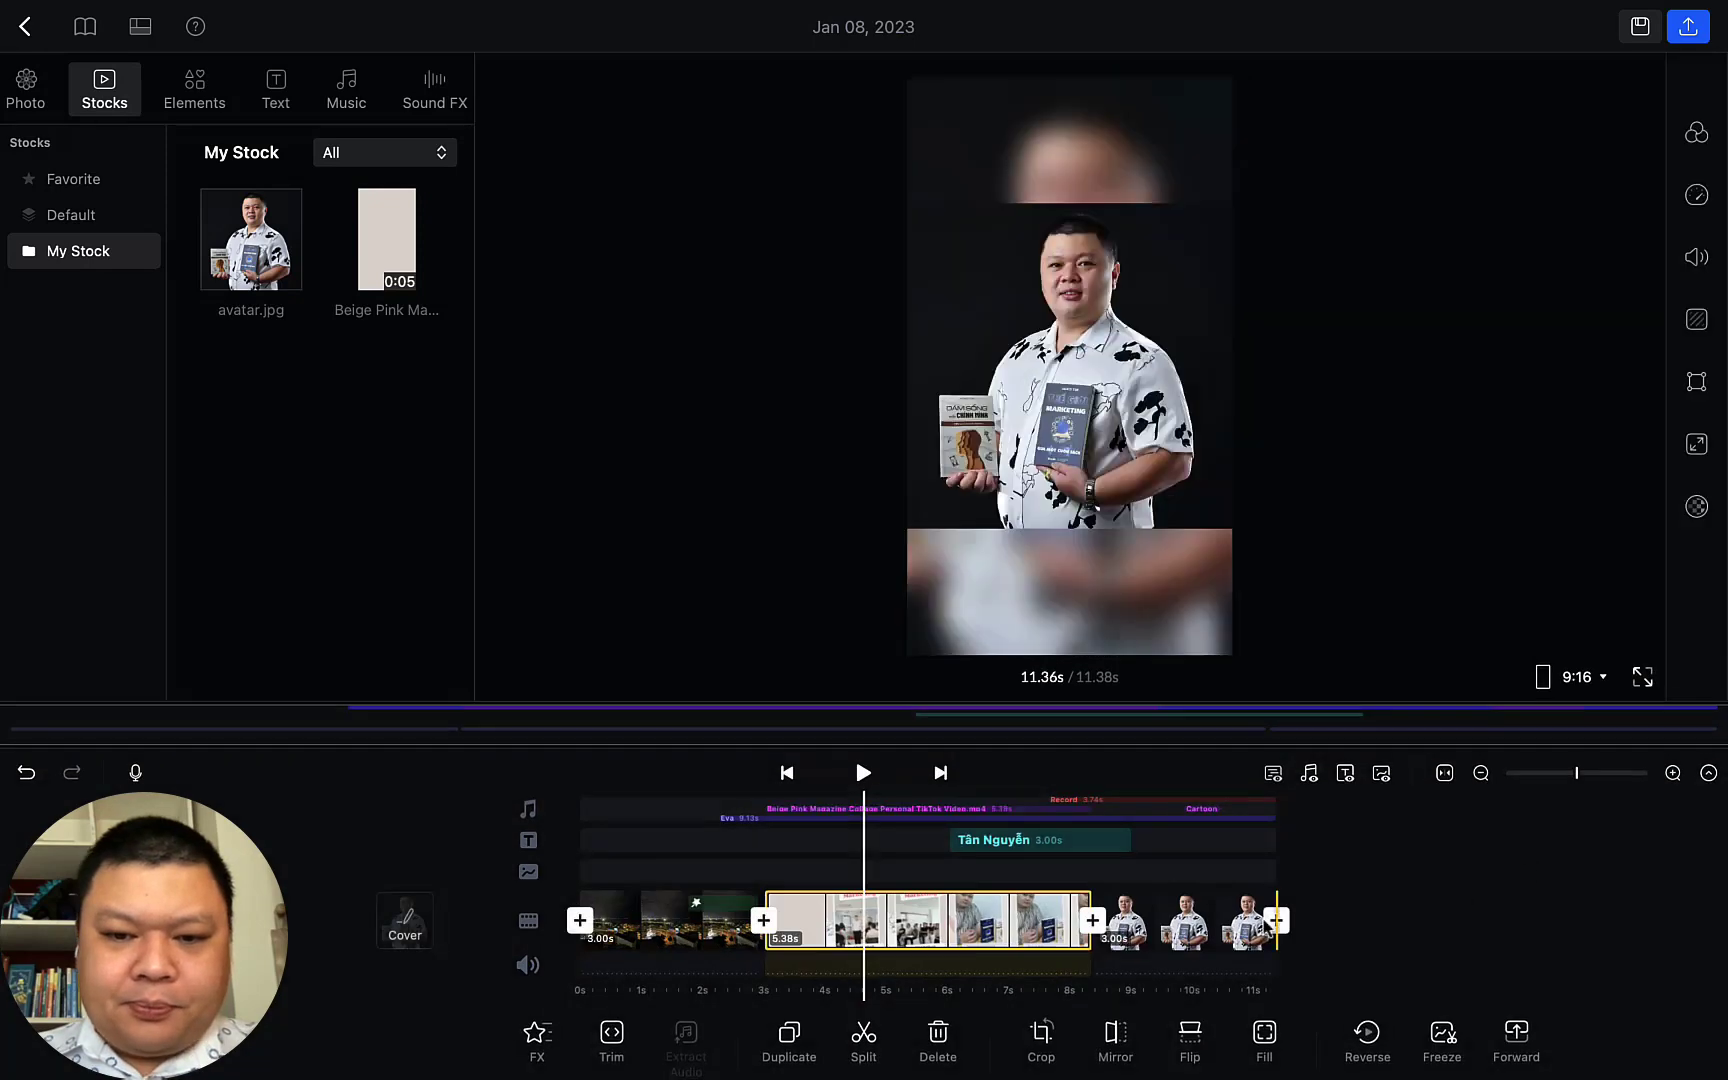
pyautogui.click(872, 812)
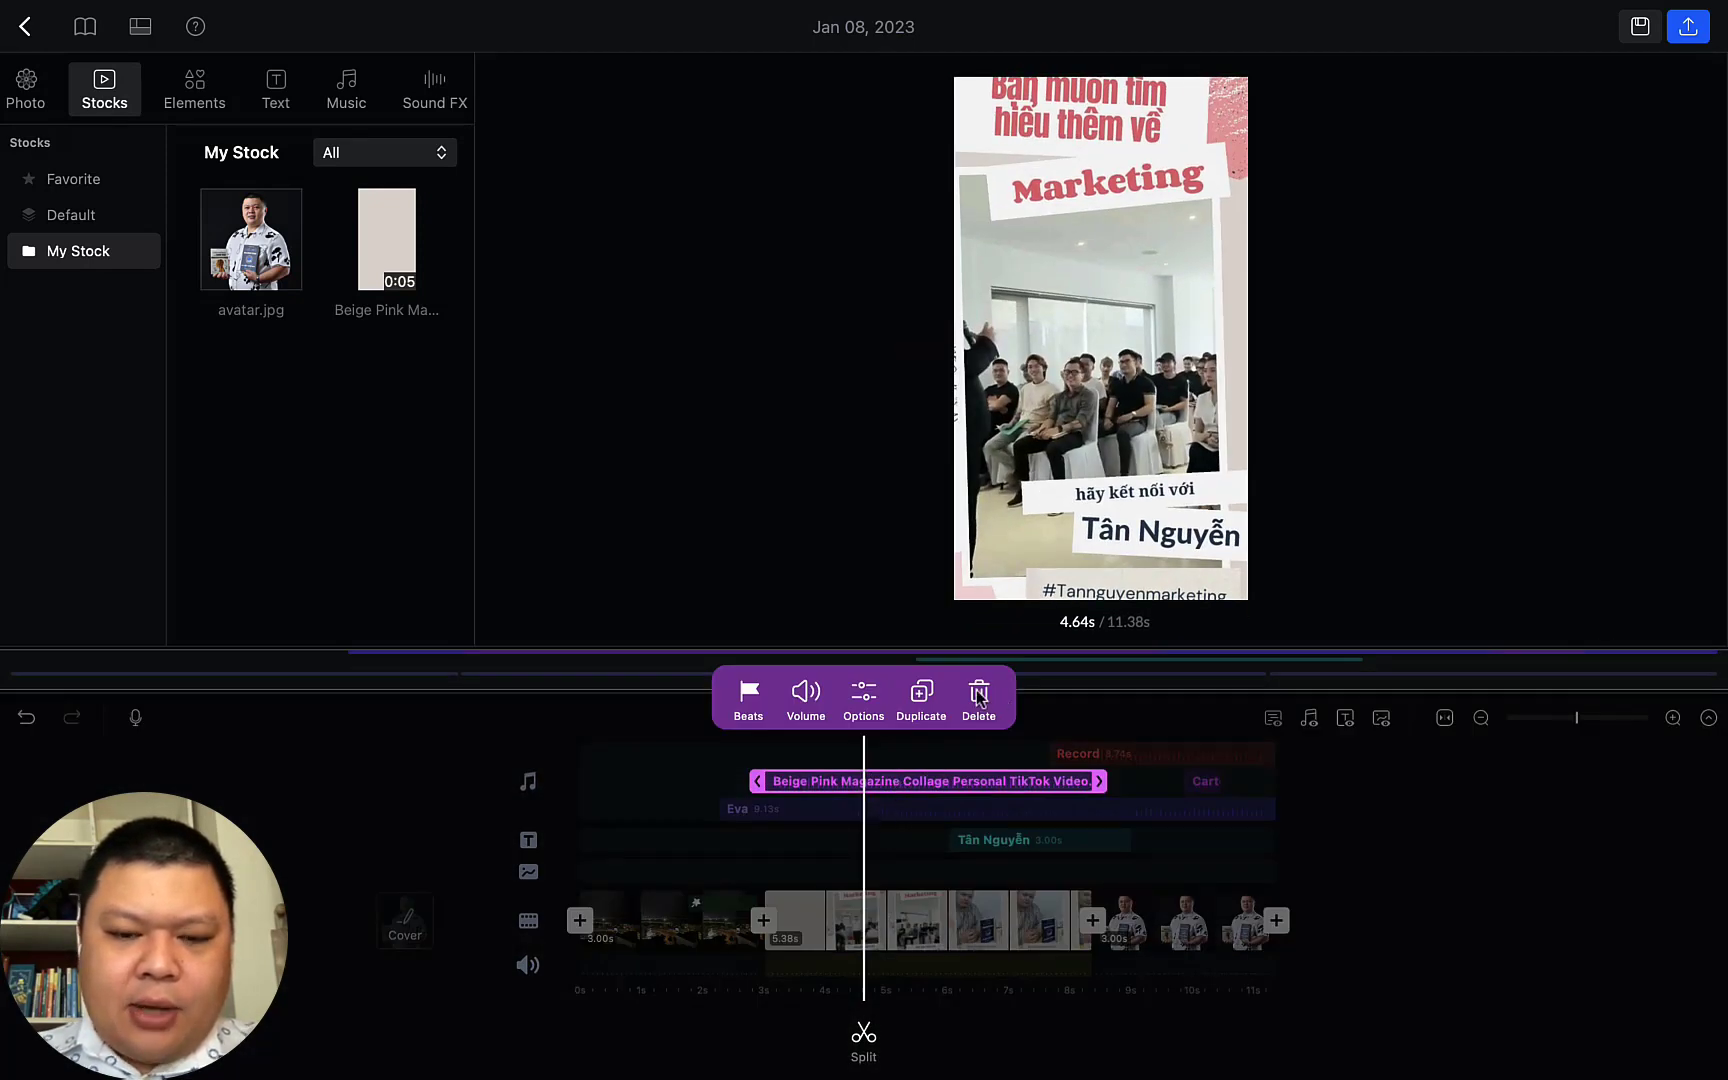
pyautogui.click(979, 698)
# Reselect the promo video clip and play the project back to check it
pyautogui.hscroll(5, 810, 806)
pyautogui.click(1412, 914)
pyautogui.hscroll(-5, 1100, 930)
pyautogui.click(864, 773)
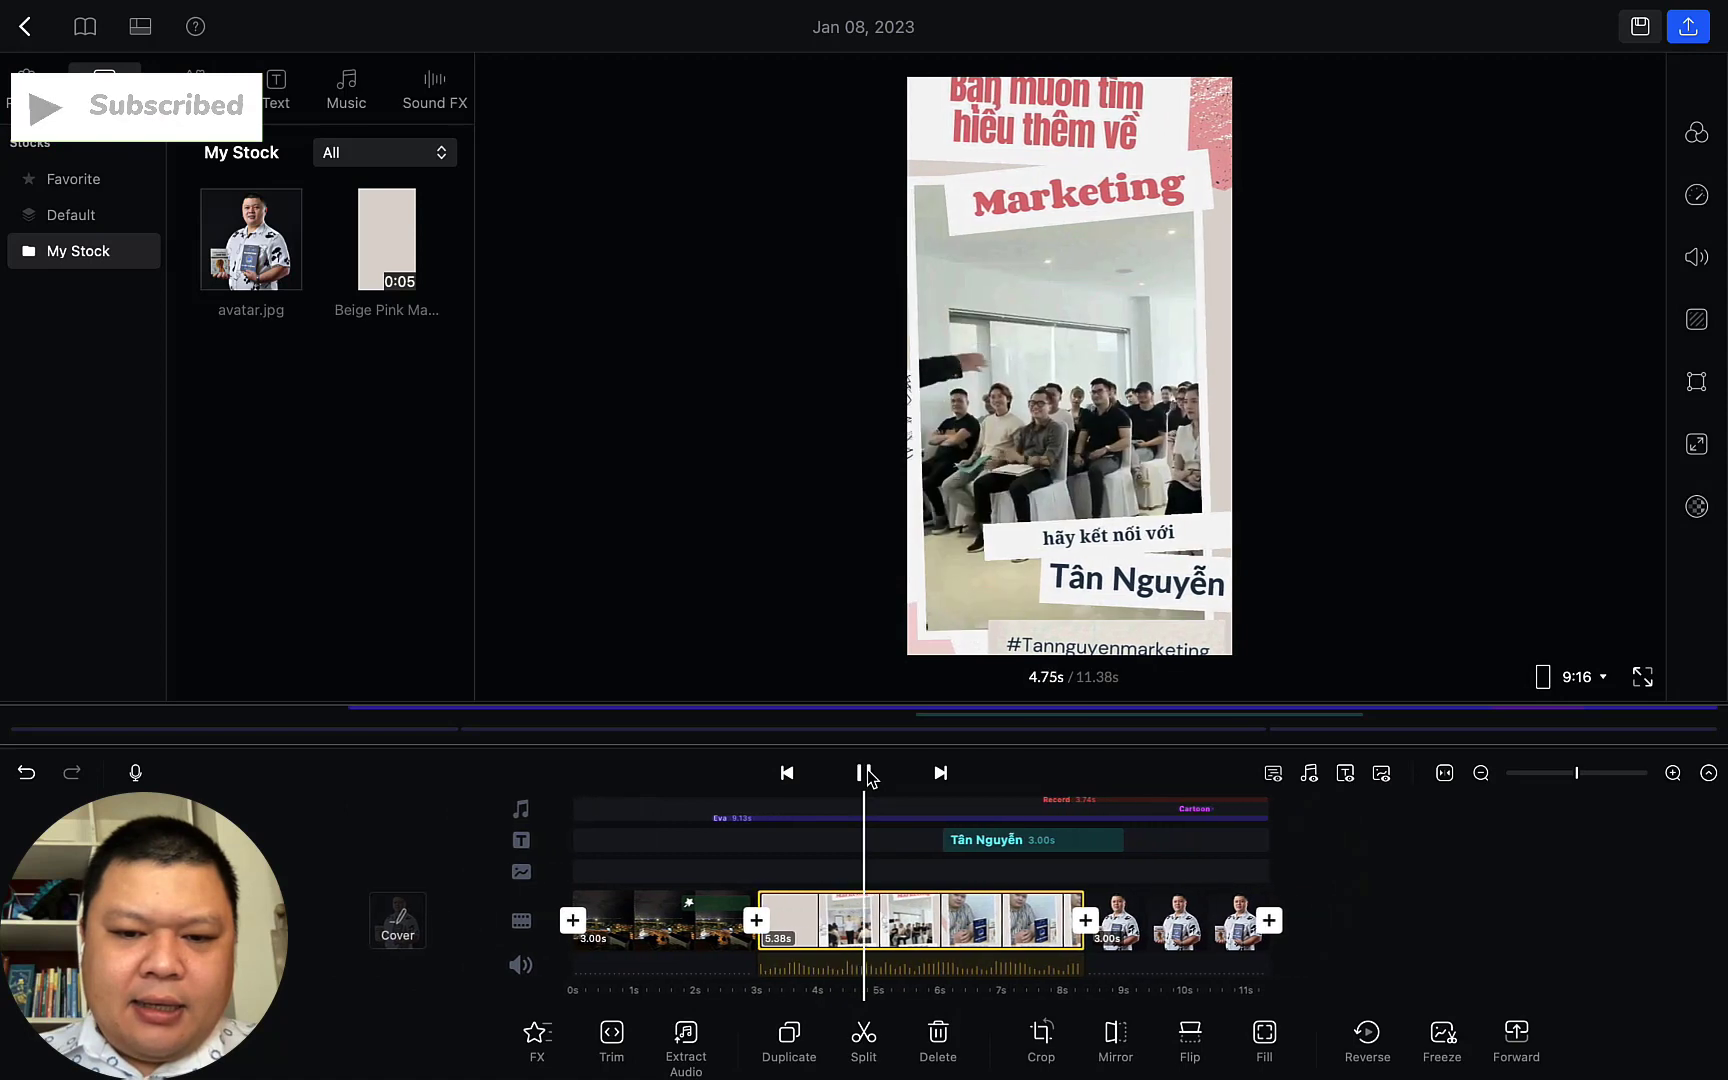
pyautogui.click(866, 774)
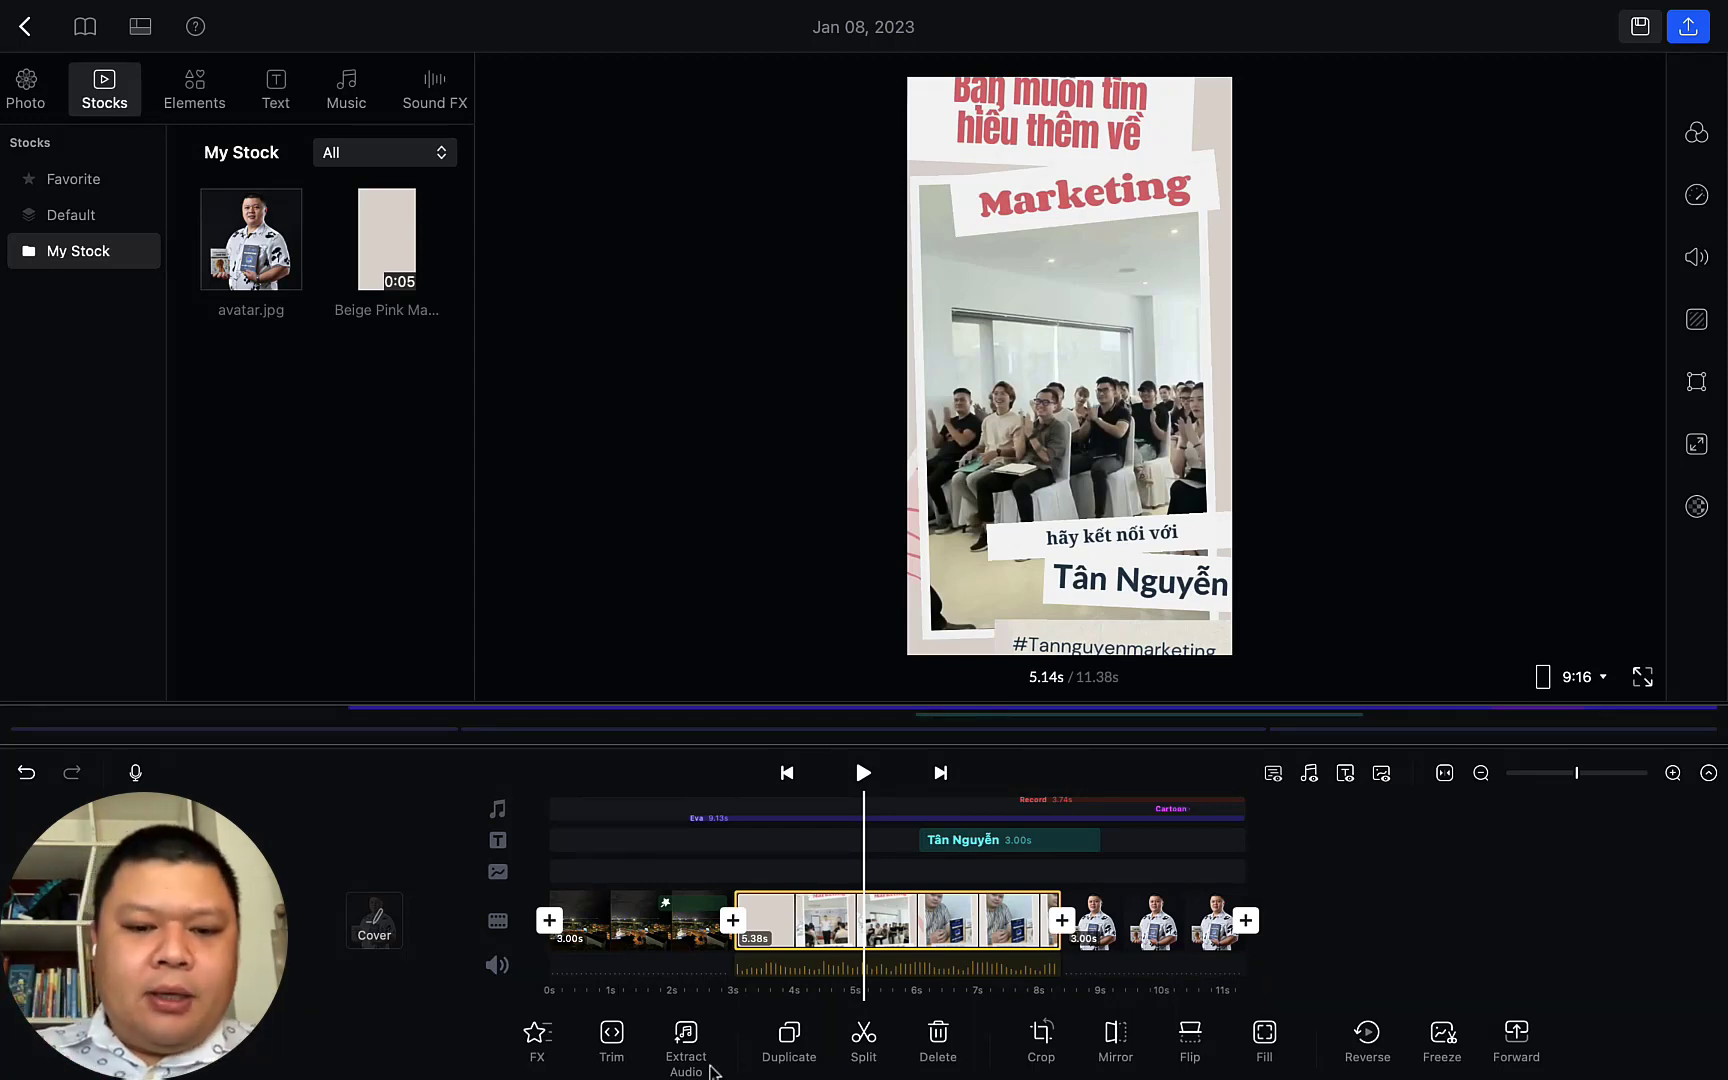
# Duplicate the 5.38 s promo clip and trim the first copy to 3.72 s
pyautogui.click(789, 1048)
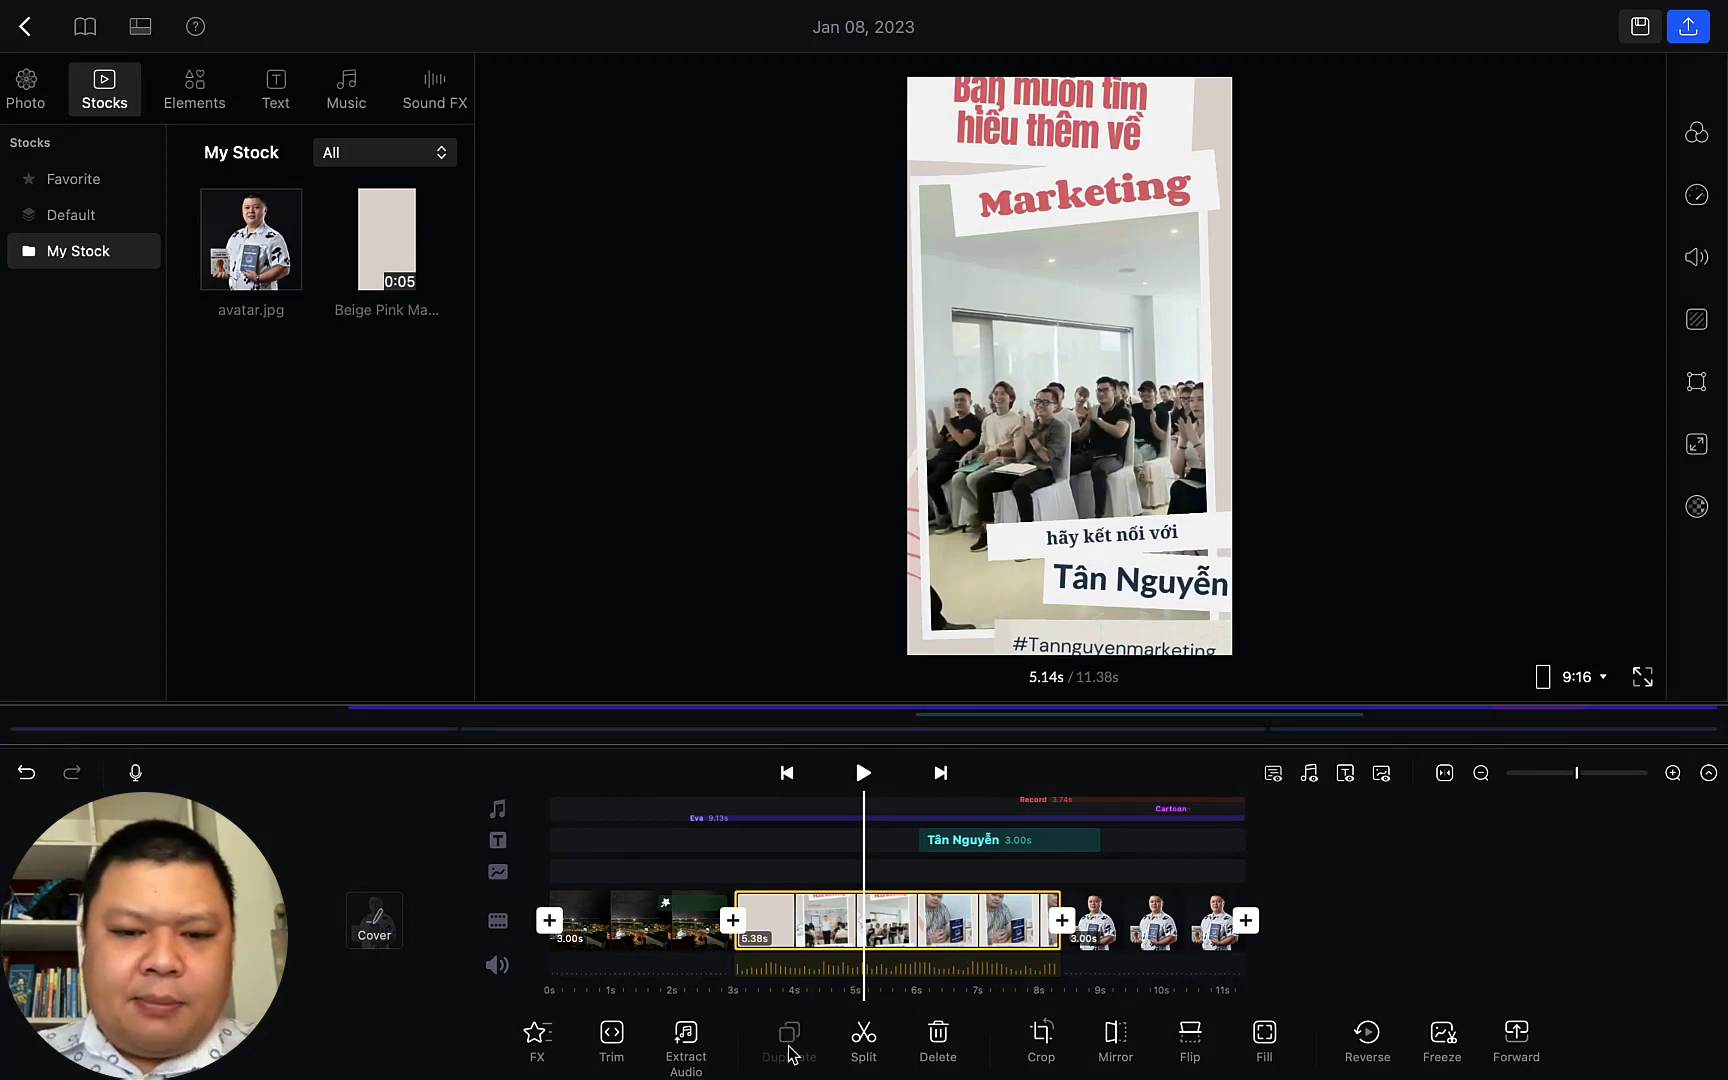
pyautogui.click(866, 1045)
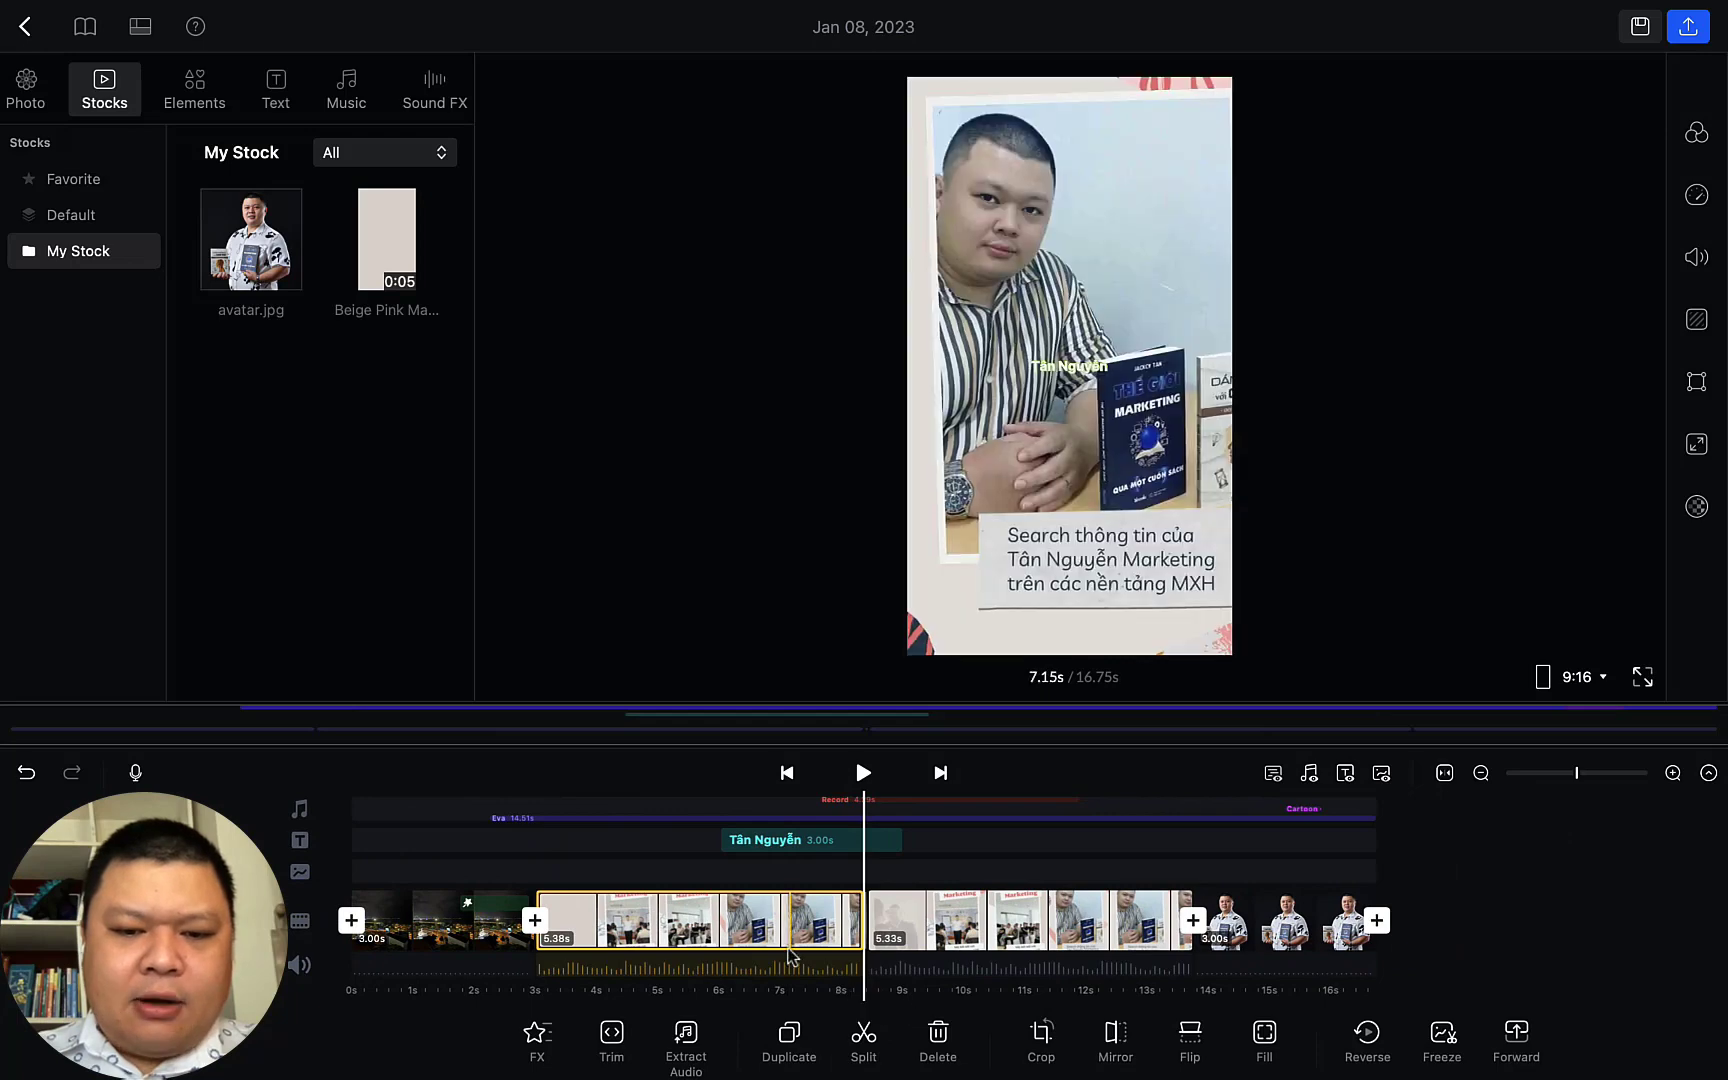
pyautogui.click(799, 933)
pyautogui.hscroll(-3, 760, 880)
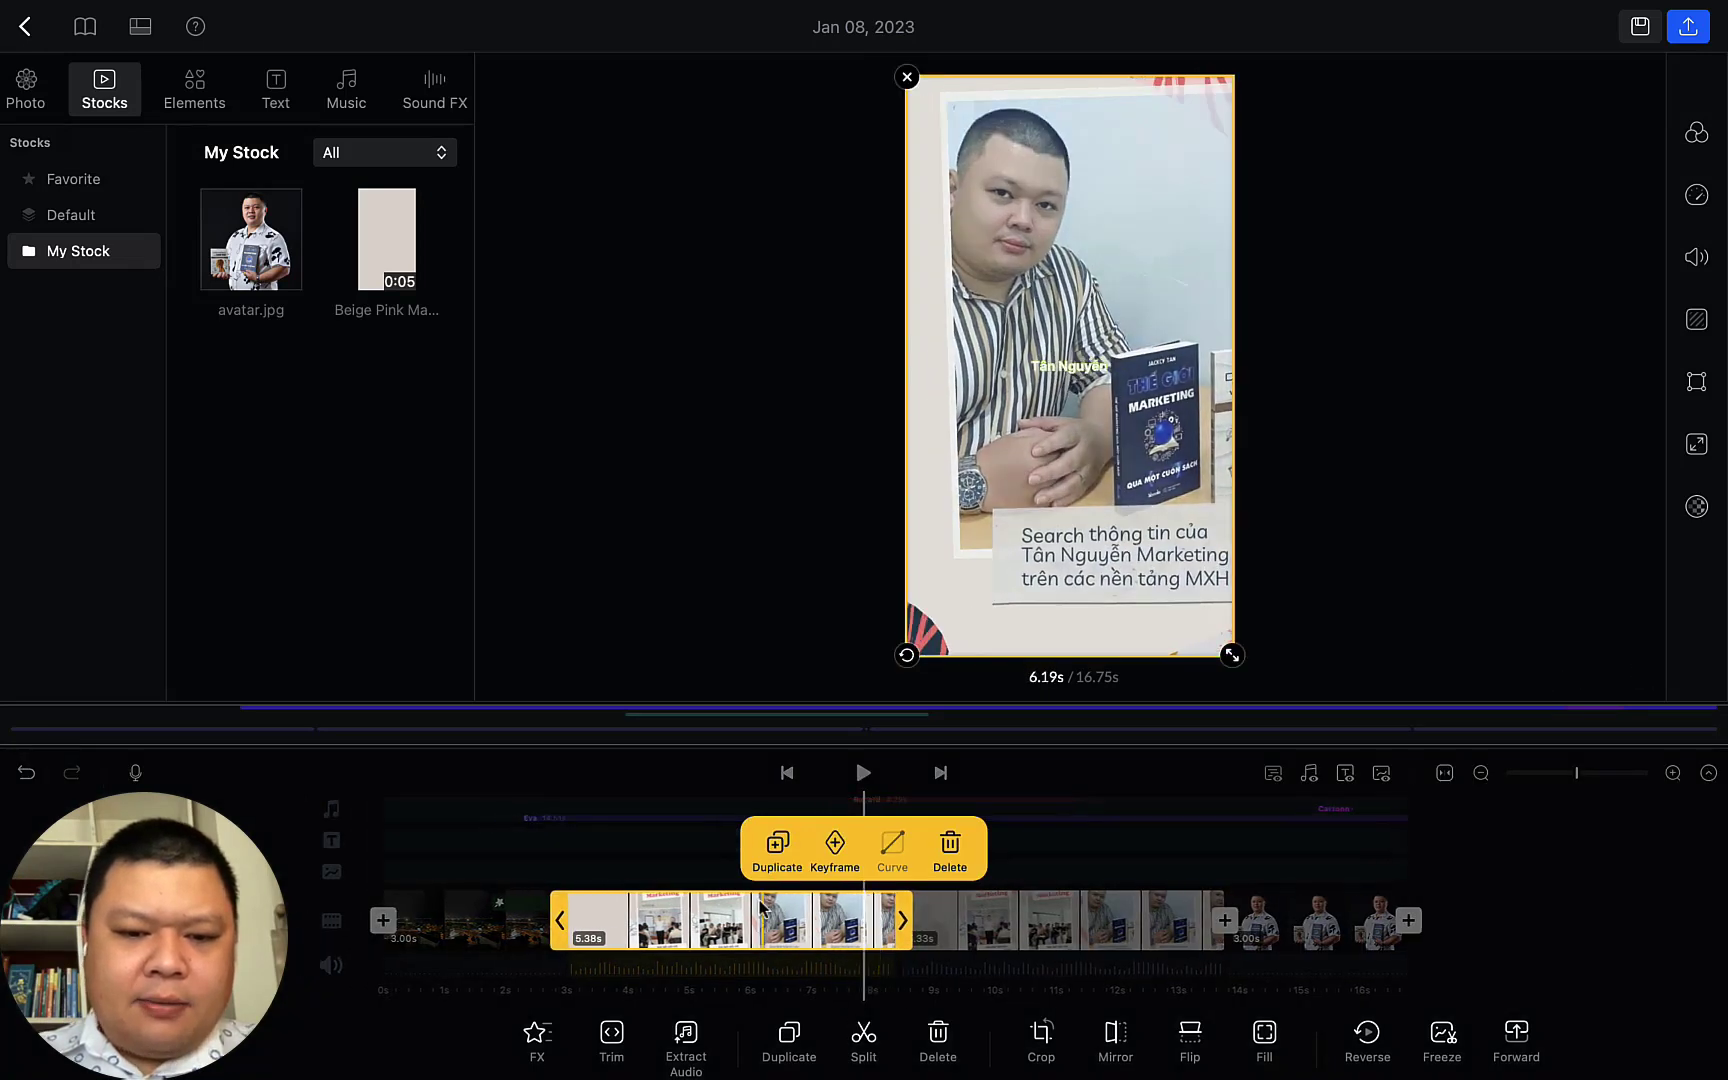
pyautogui.moveTo(972, 920); pyautogui.dragTo(880, 930)
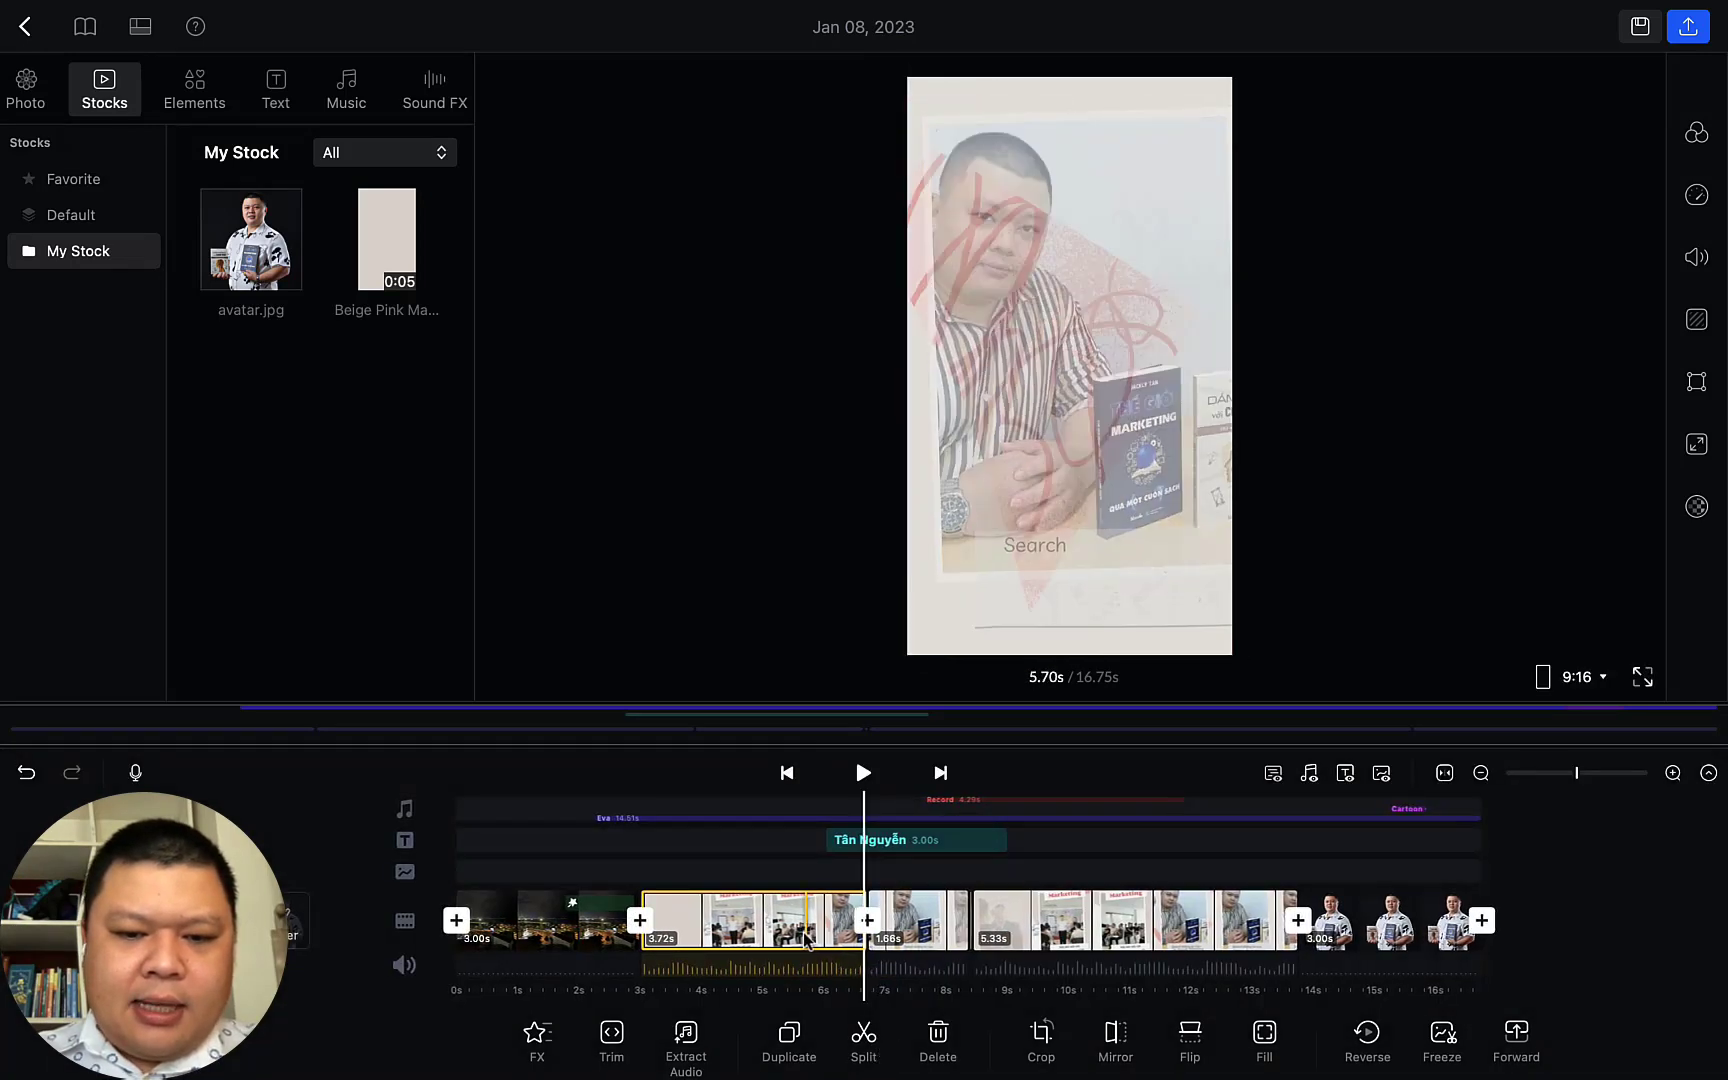
pyautogui.click(765, 935)
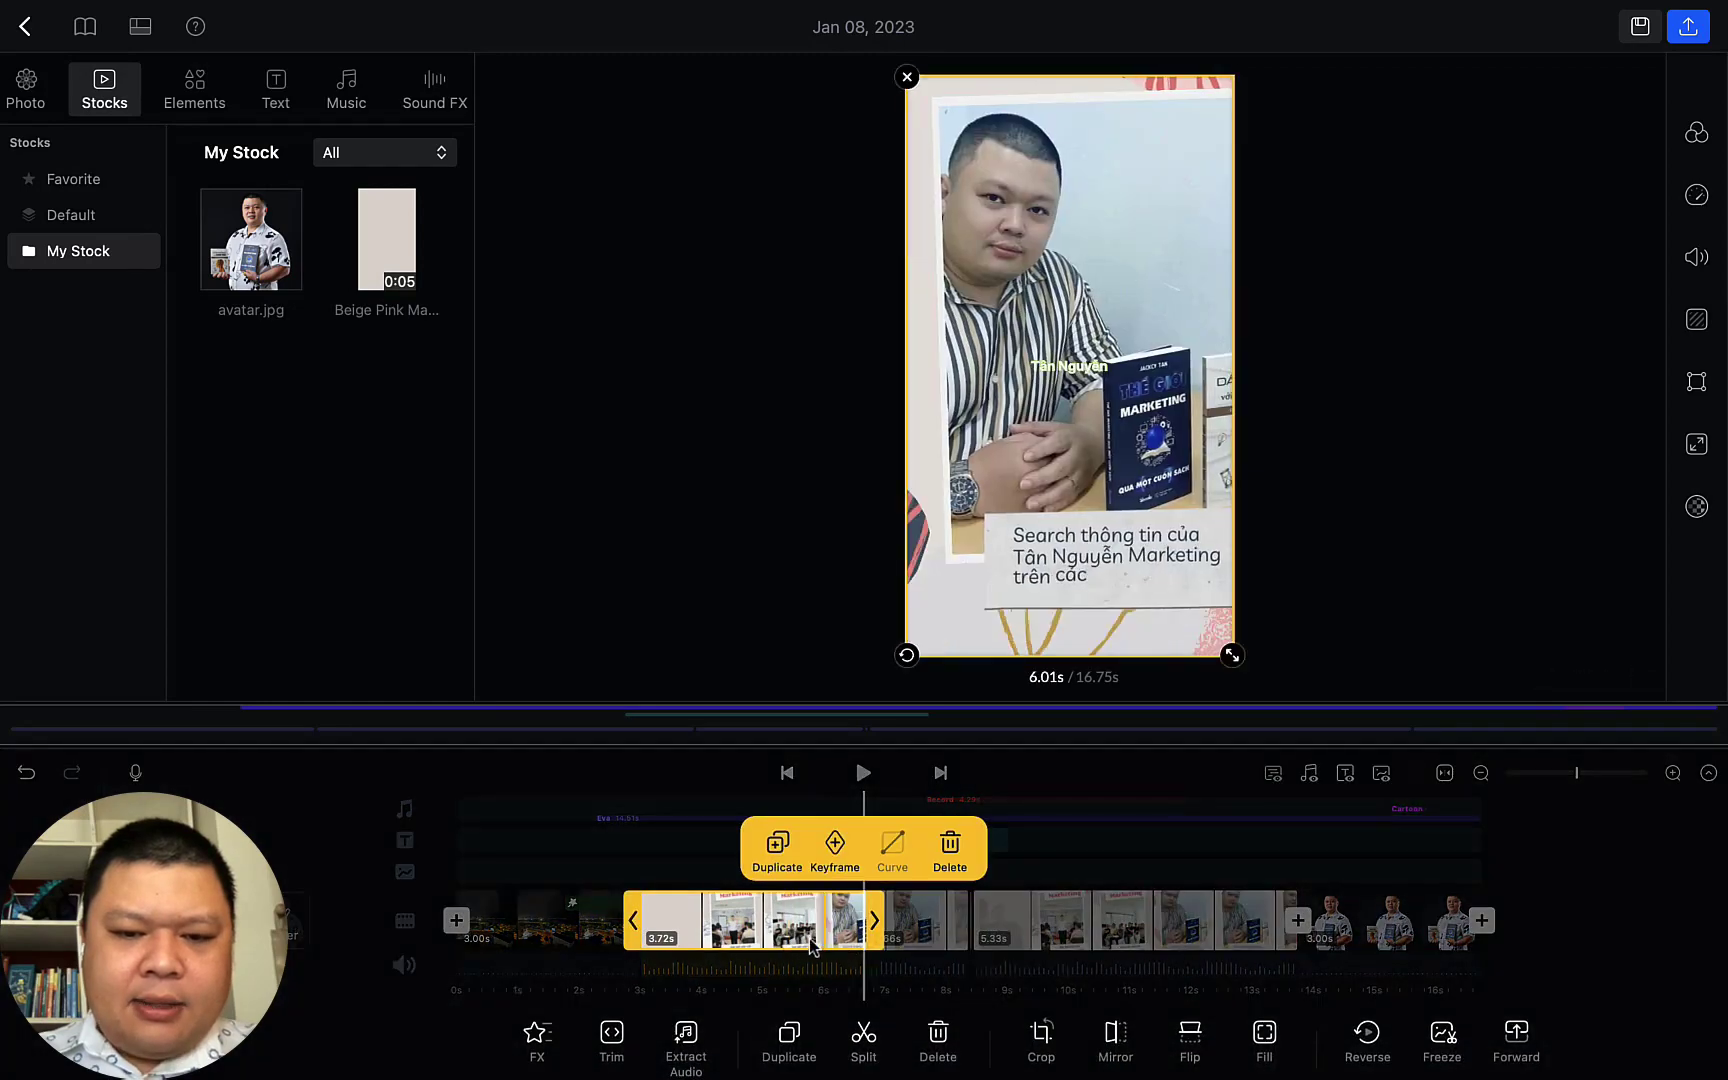
pyautogui.hscroll(-3, 765, 935)
# Split the 3.72 s clip and delete the resulting 1.79 s piece
pyautogui.click(863, 1035)
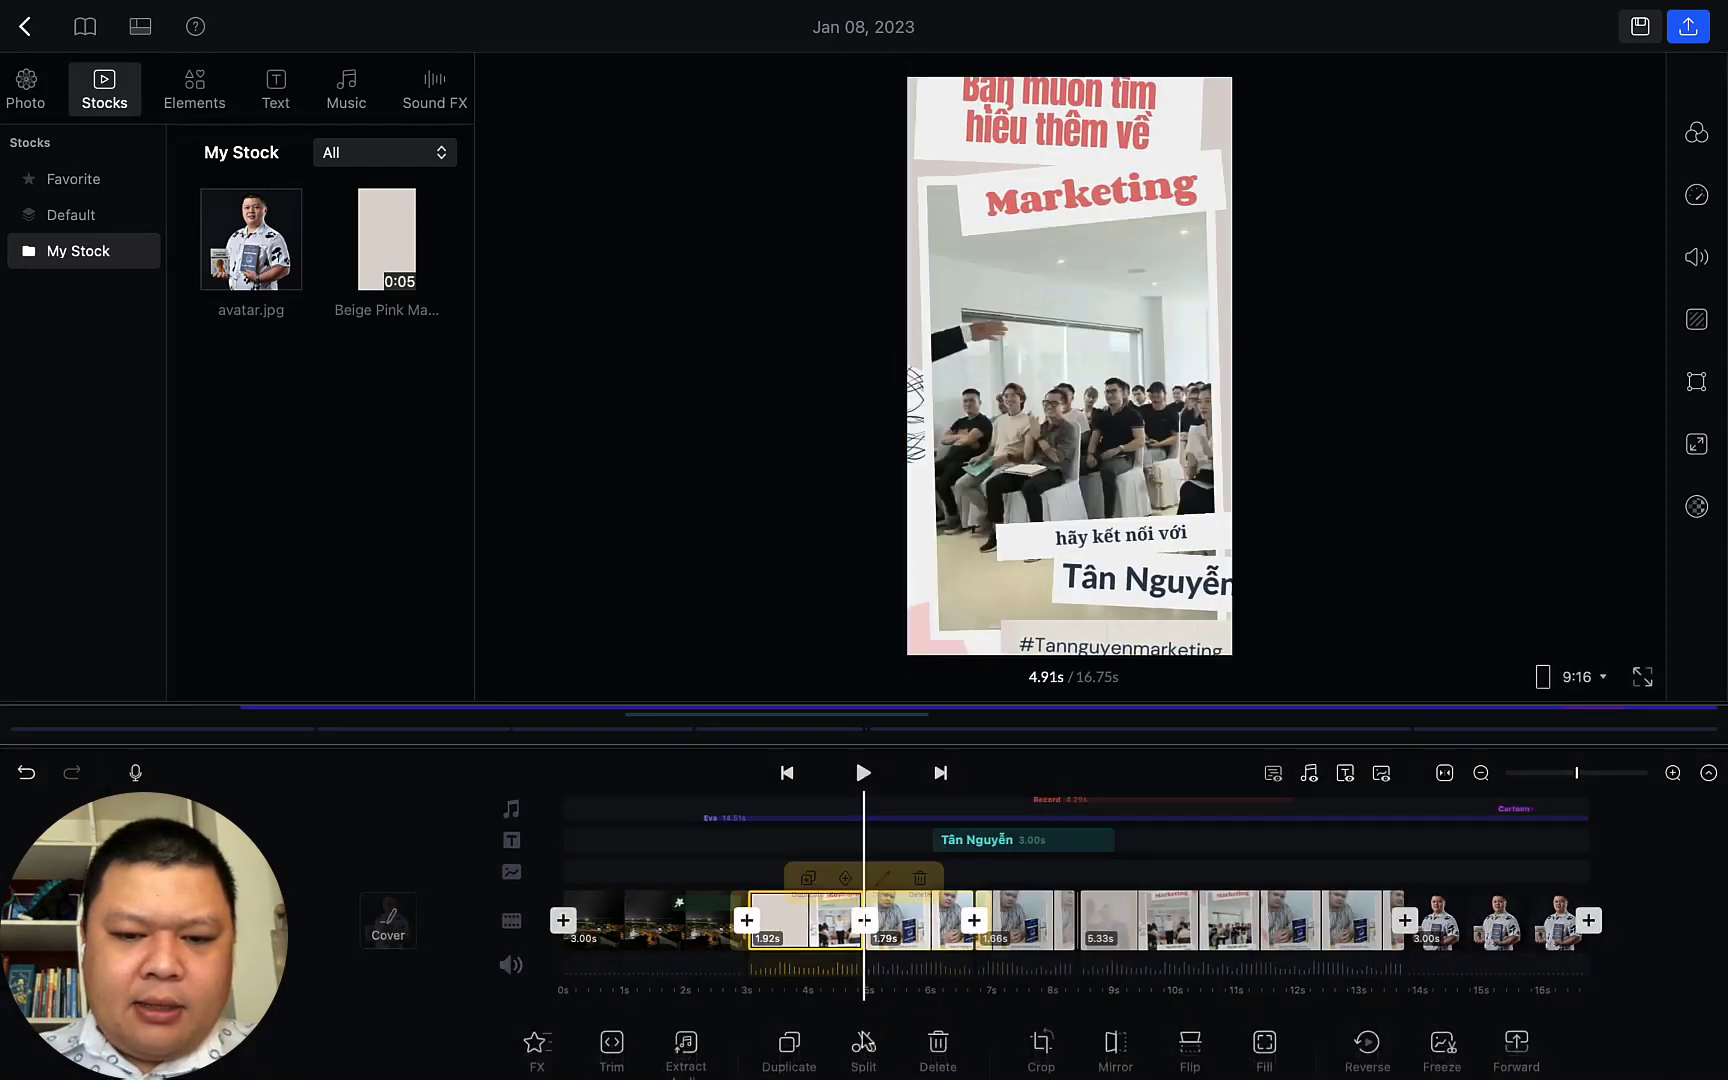
pyautogui.click(840, 933)
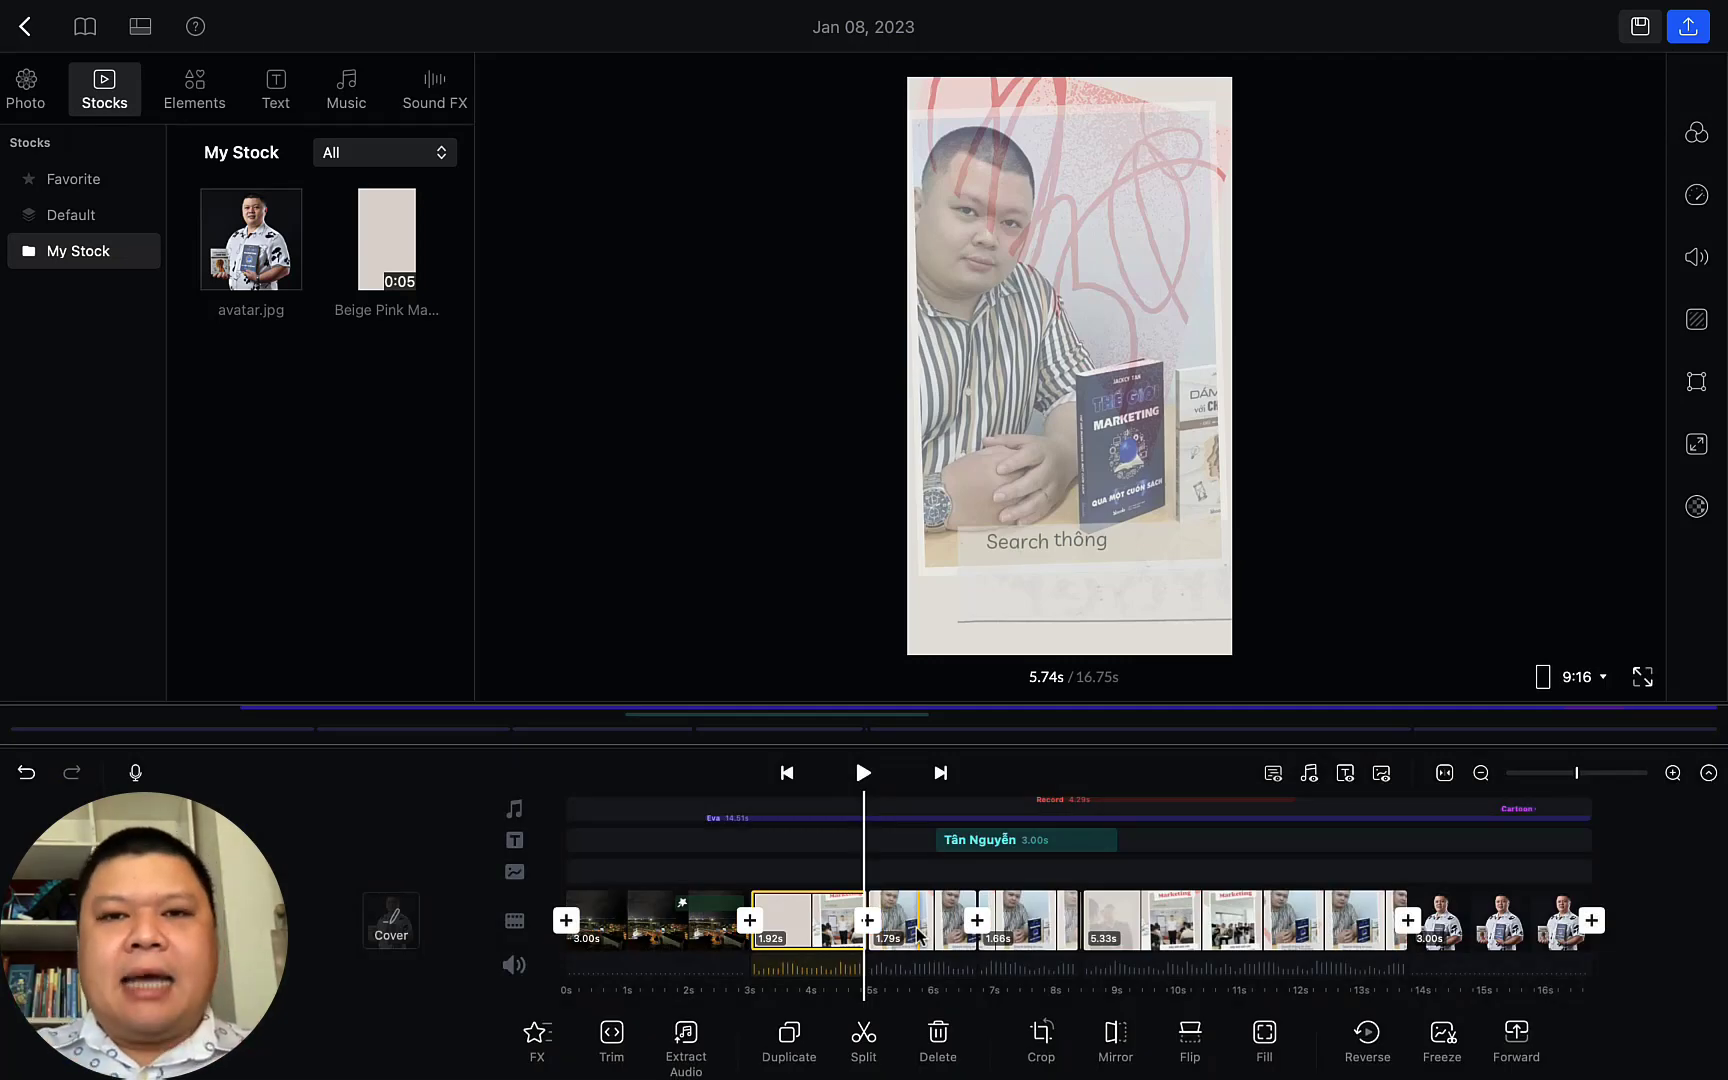
pyautogui.click(918, 935)
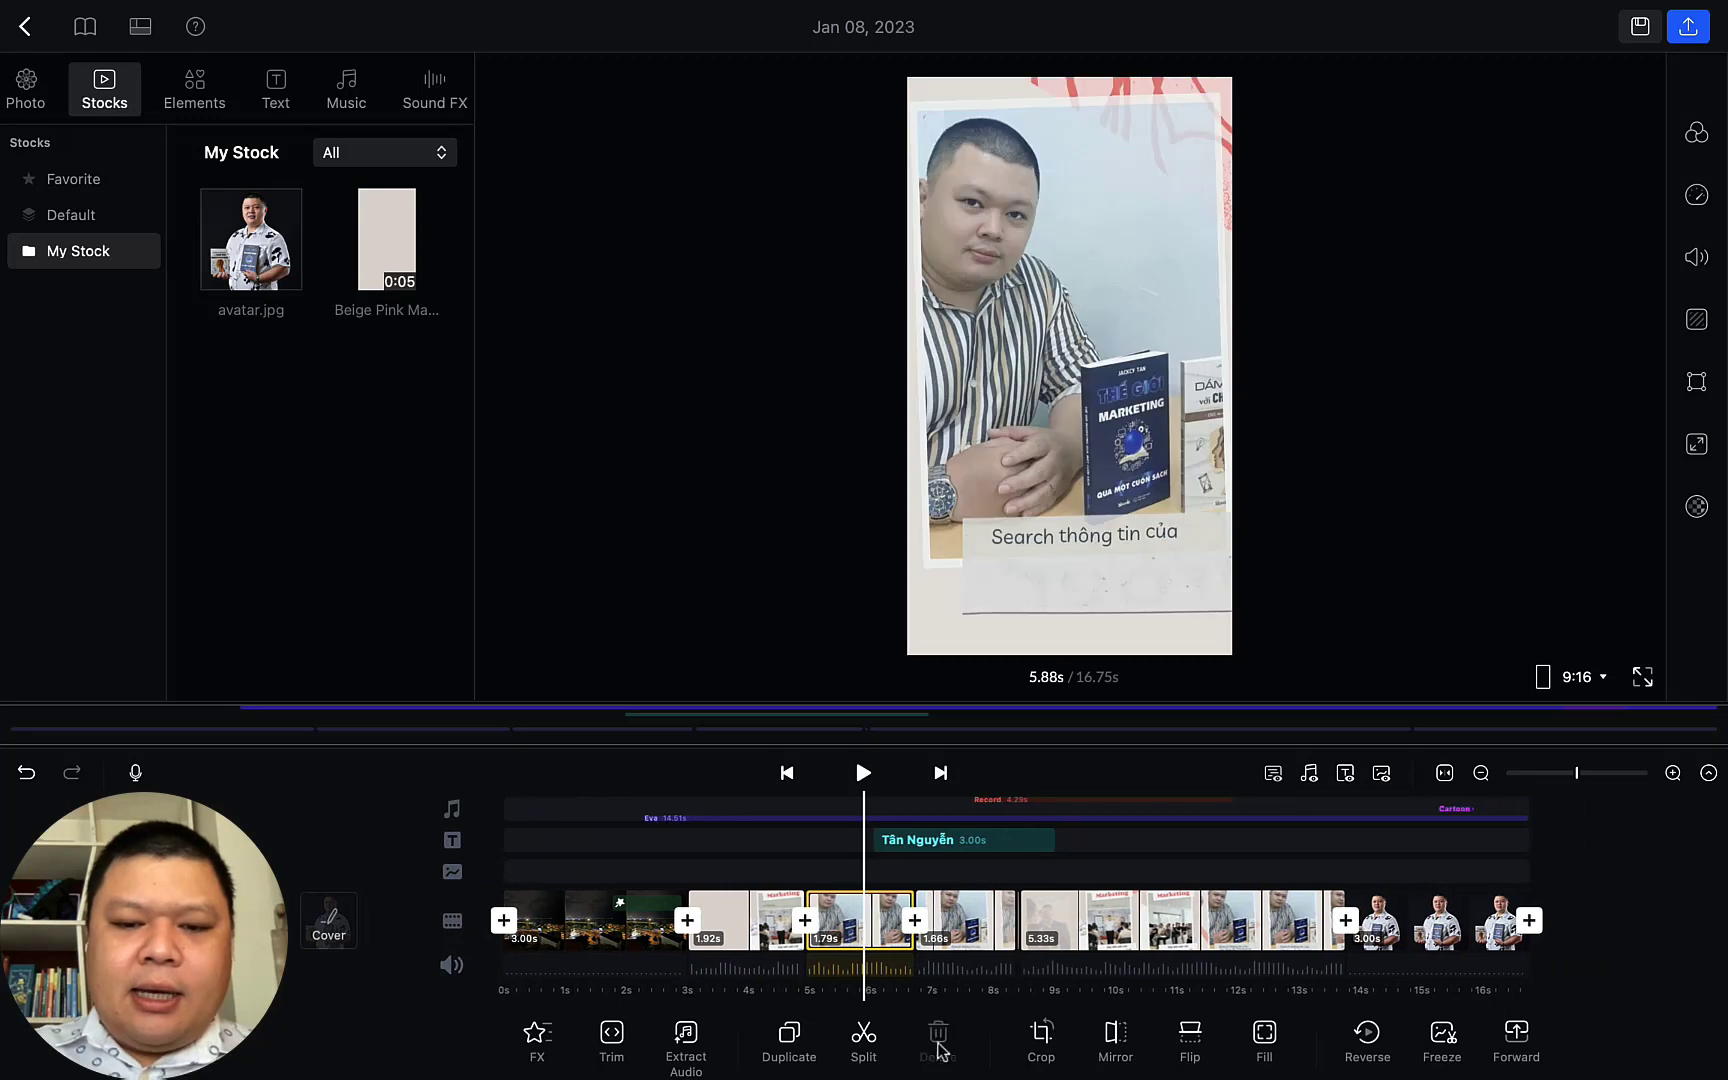
pyautogui.click(938, 1040)
pyautogui.click(1005, 930)
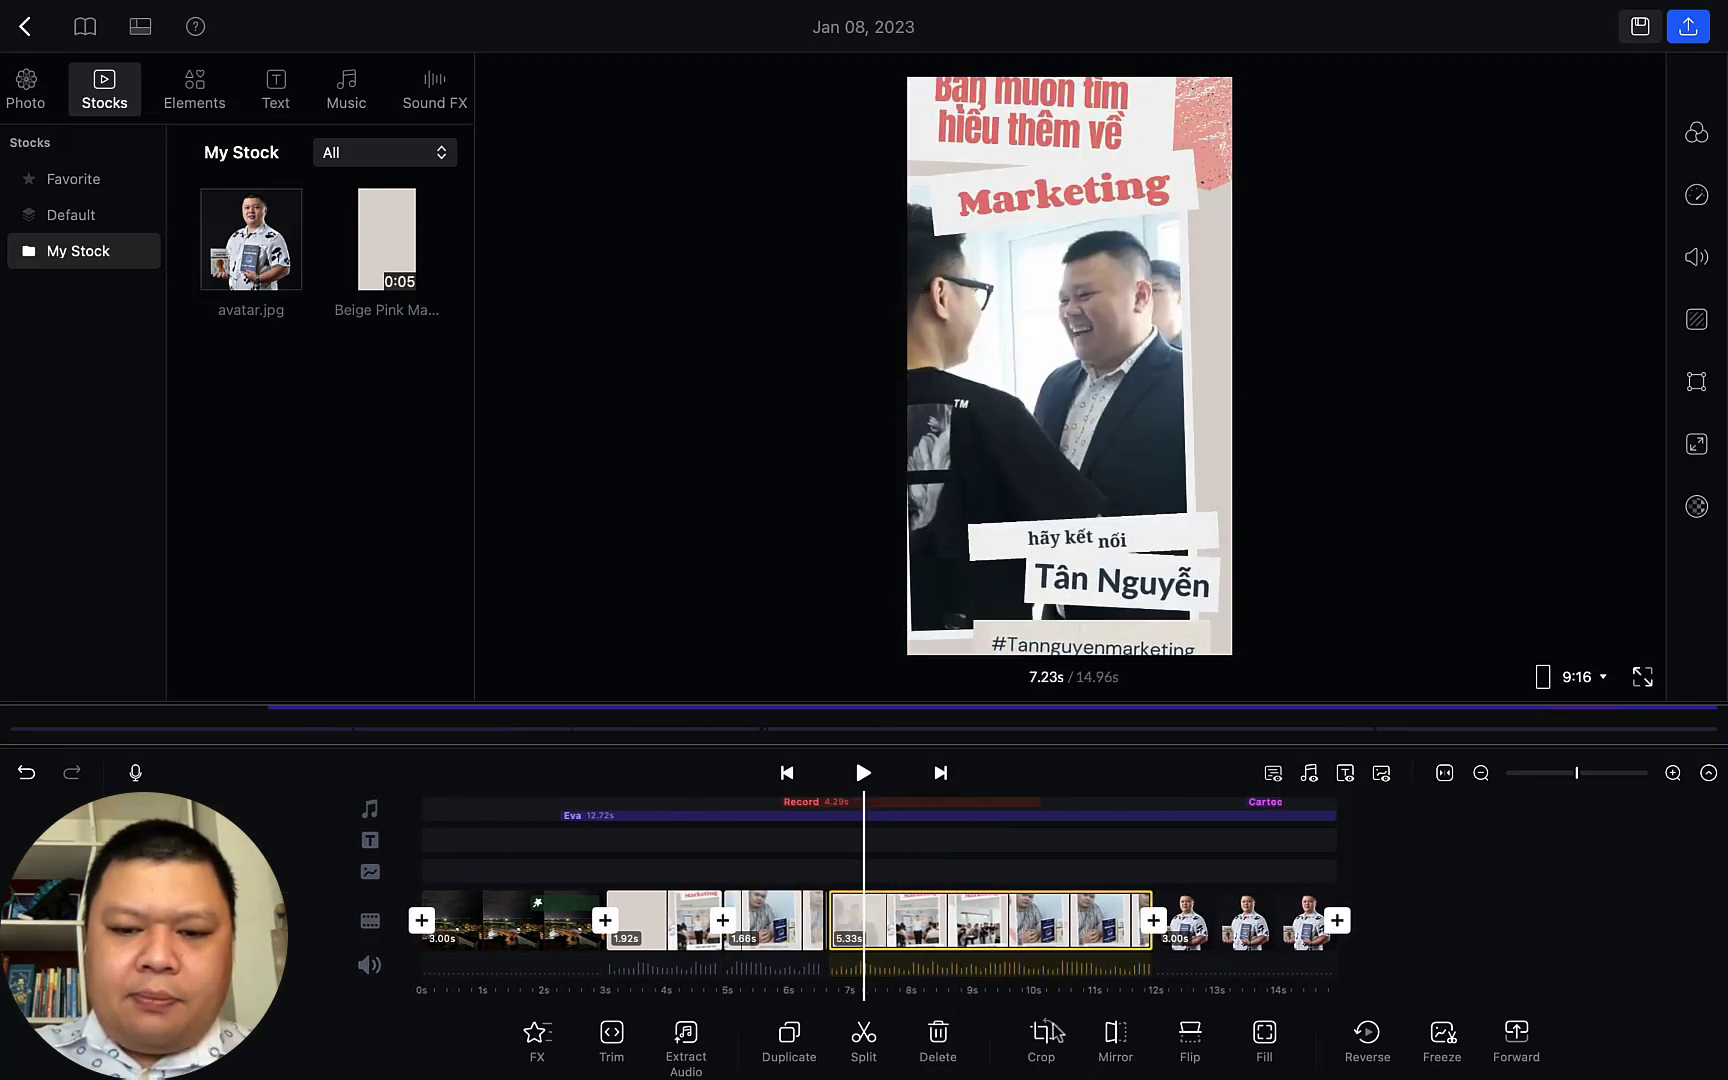
# Crop the 5.33 s Marketing clip to the 1:1 square preset
pyautogui.click(1045, 1038)
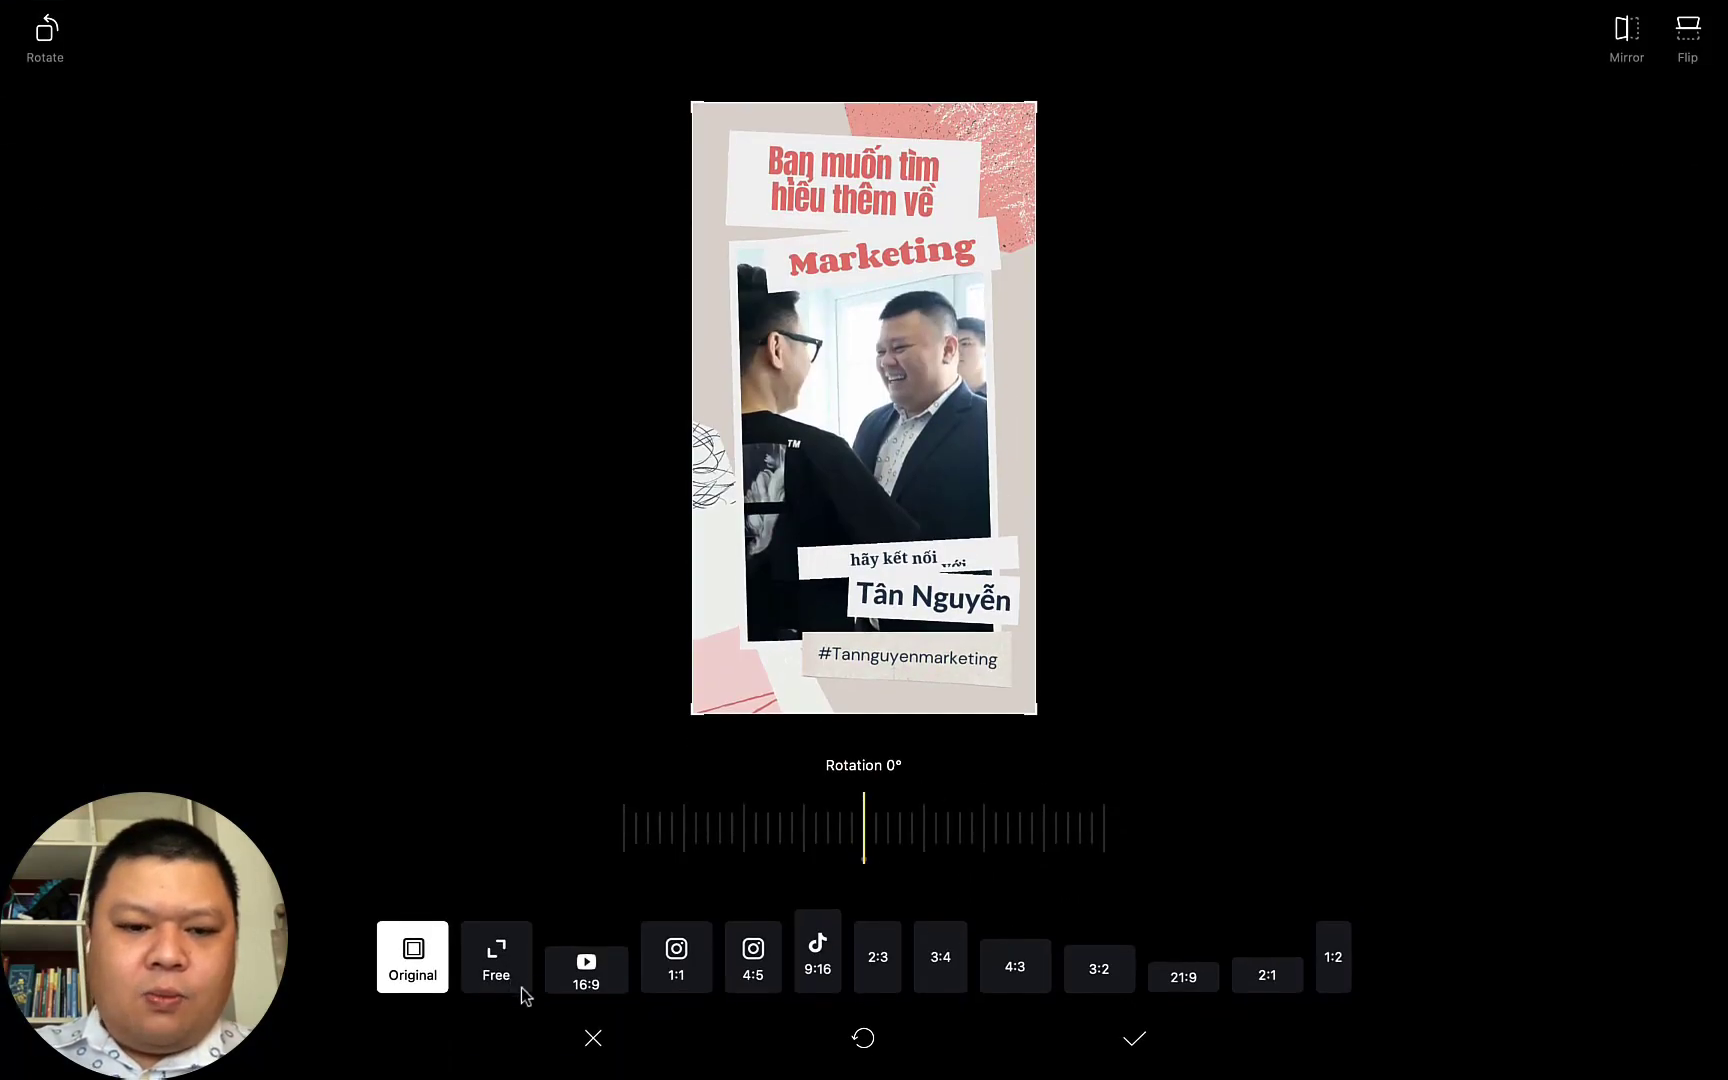
pyautogui.click(592, 1040)
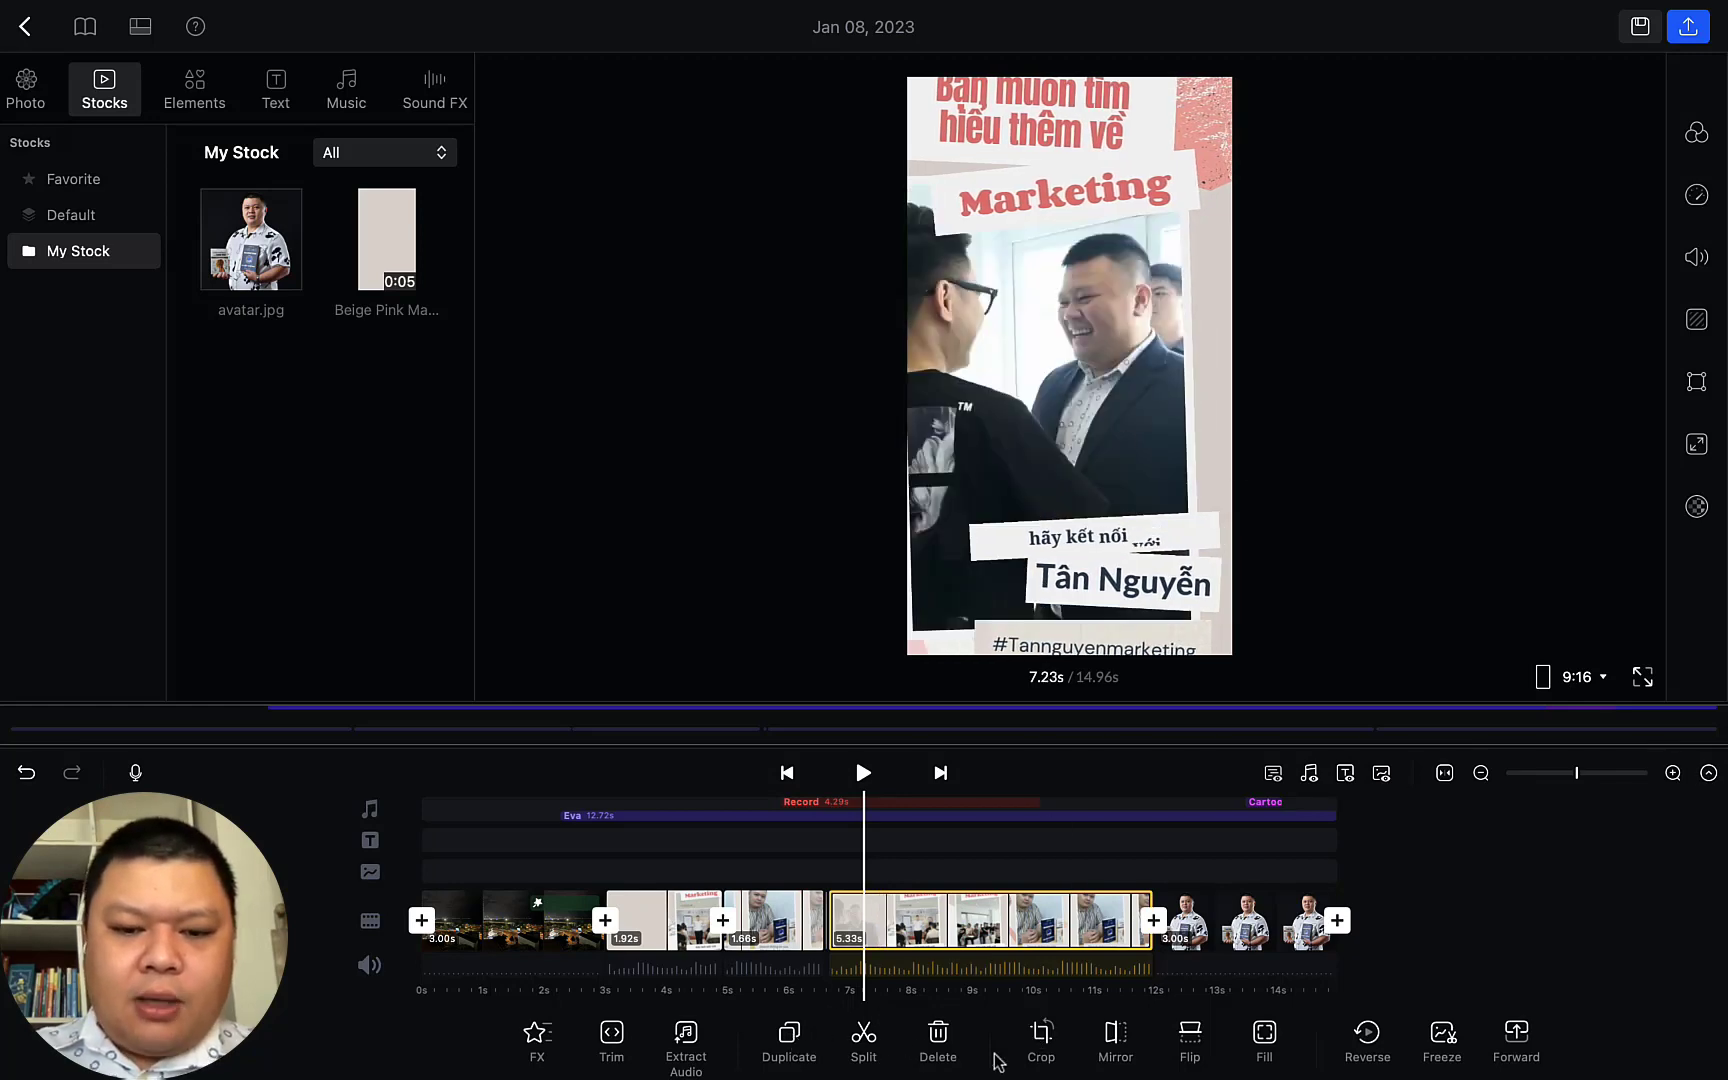
pyautogui.click(1038, 1040)
pyautogui.click(501, 968)
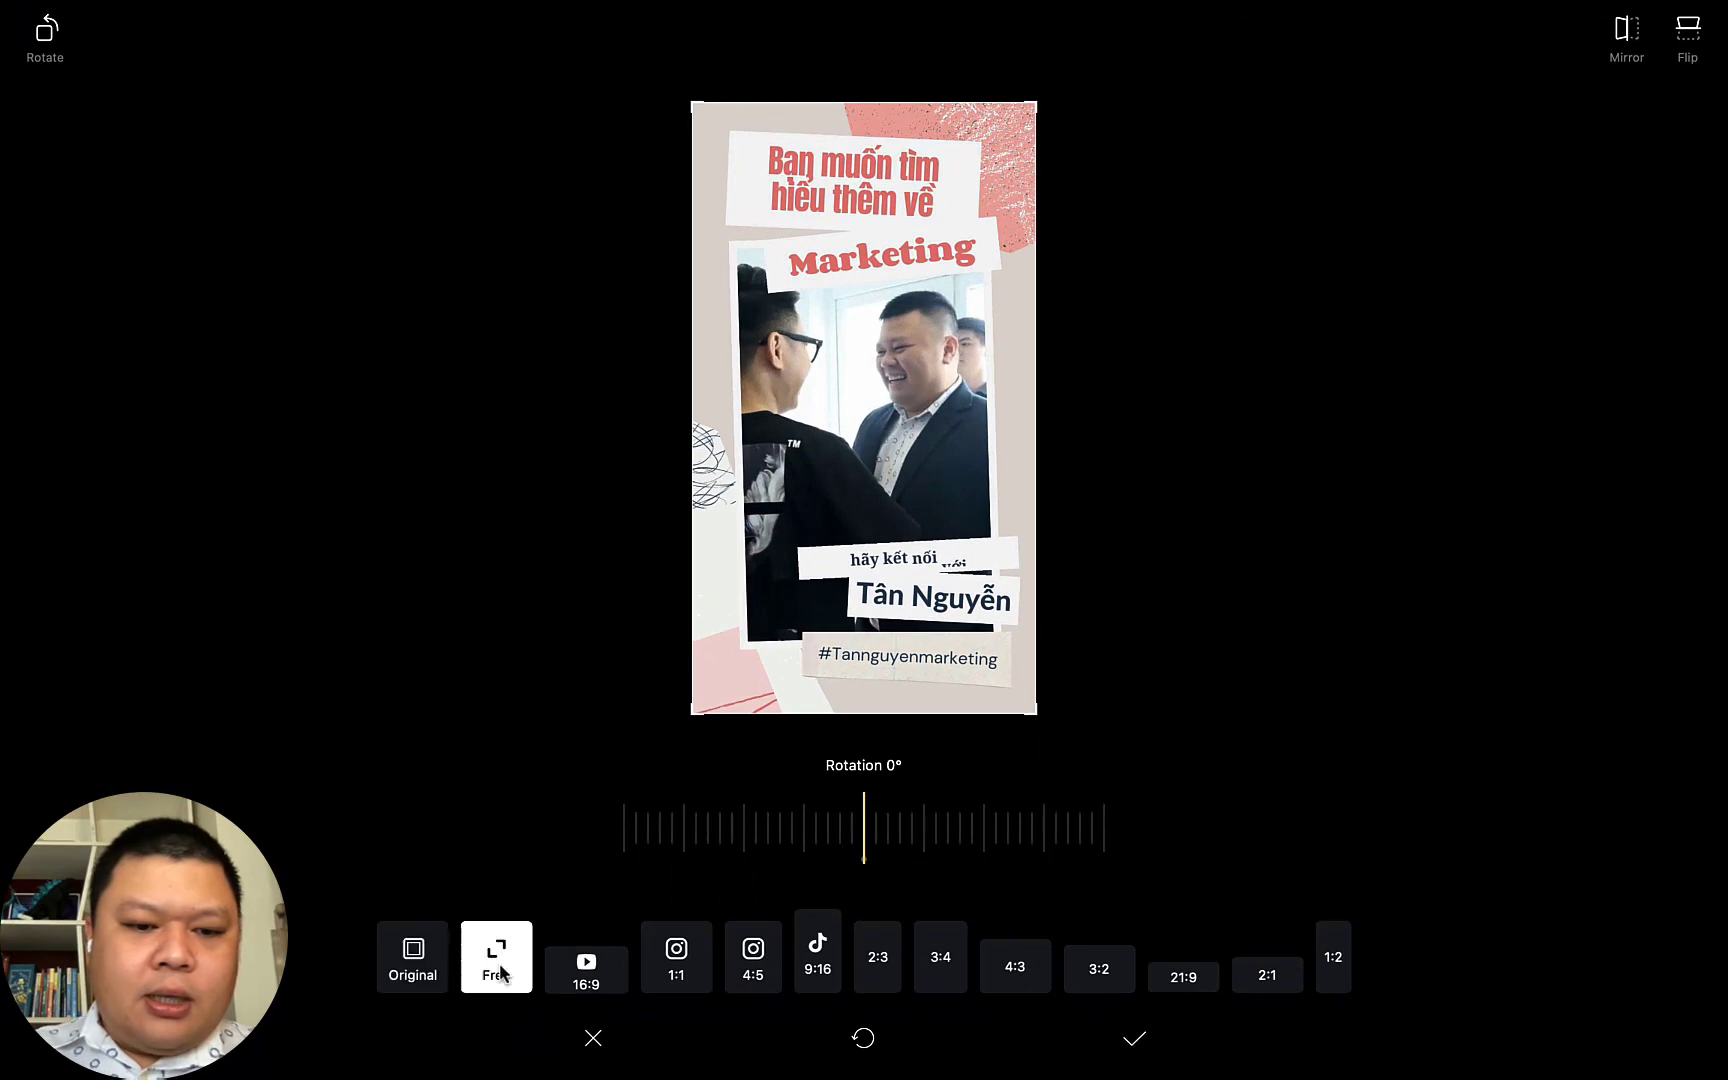
pyautogui.click(700, 965)
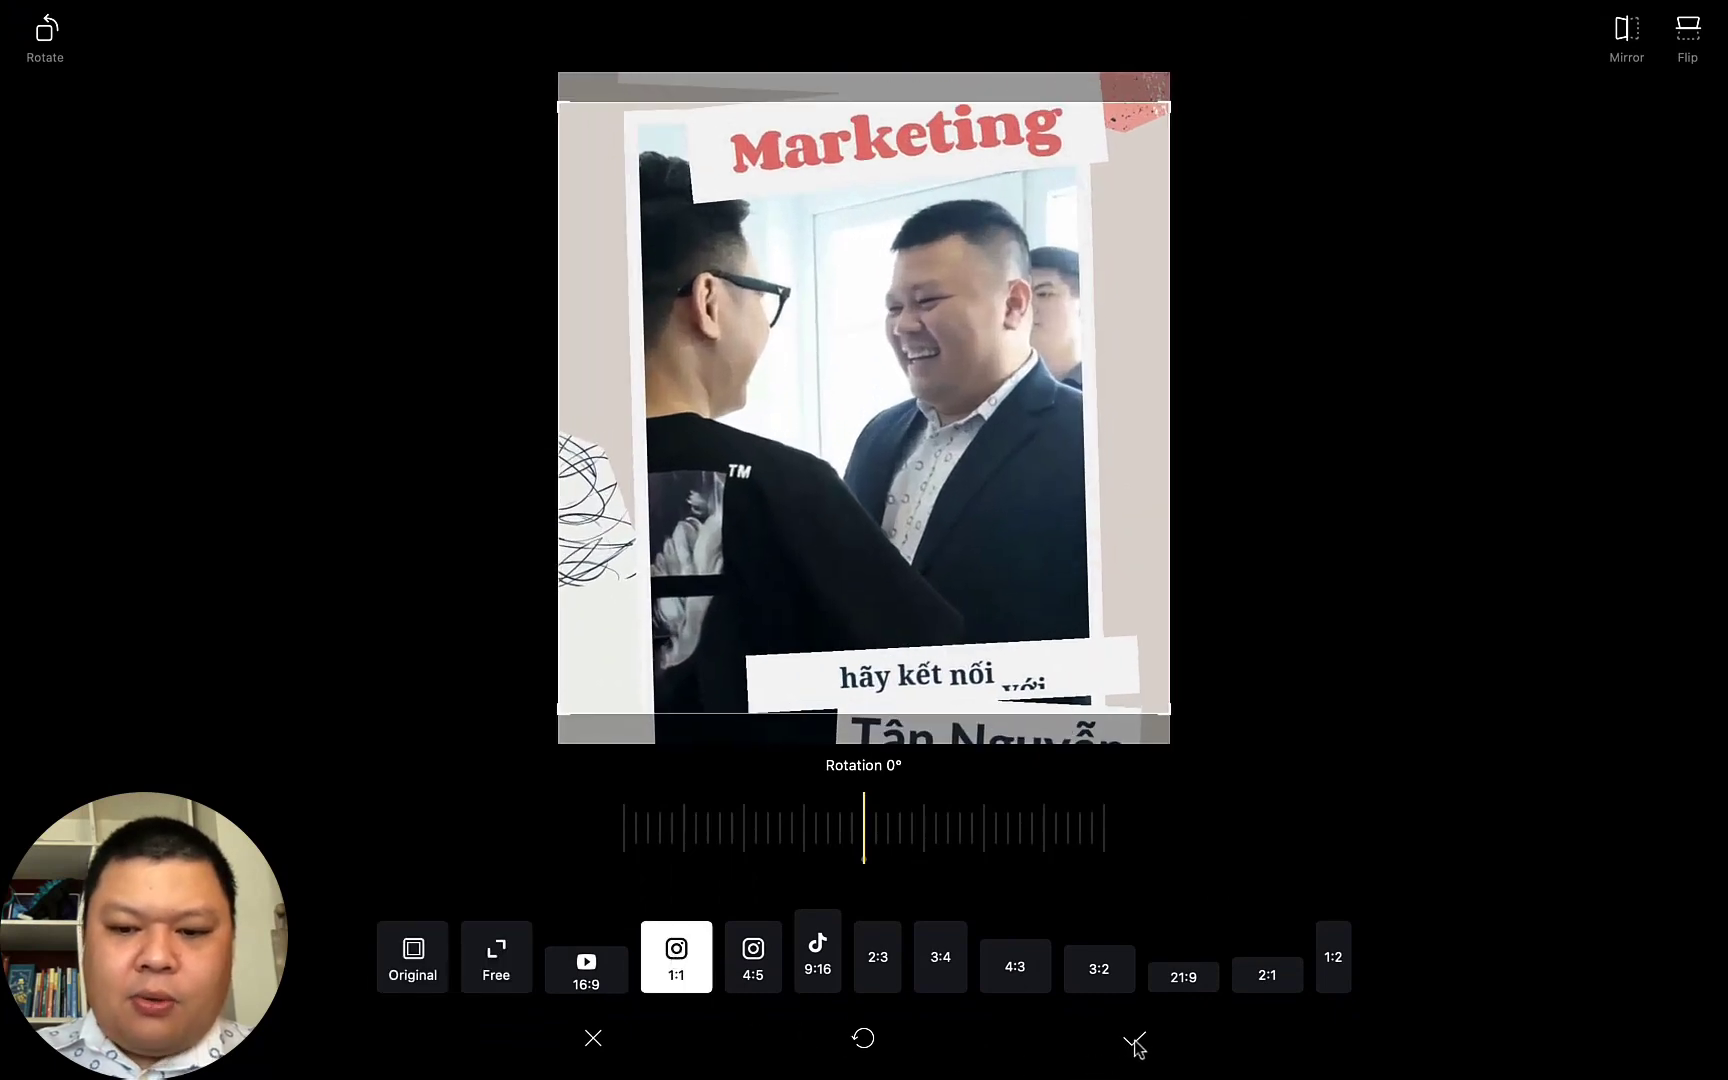
pyautogui.click(1131, 1043)
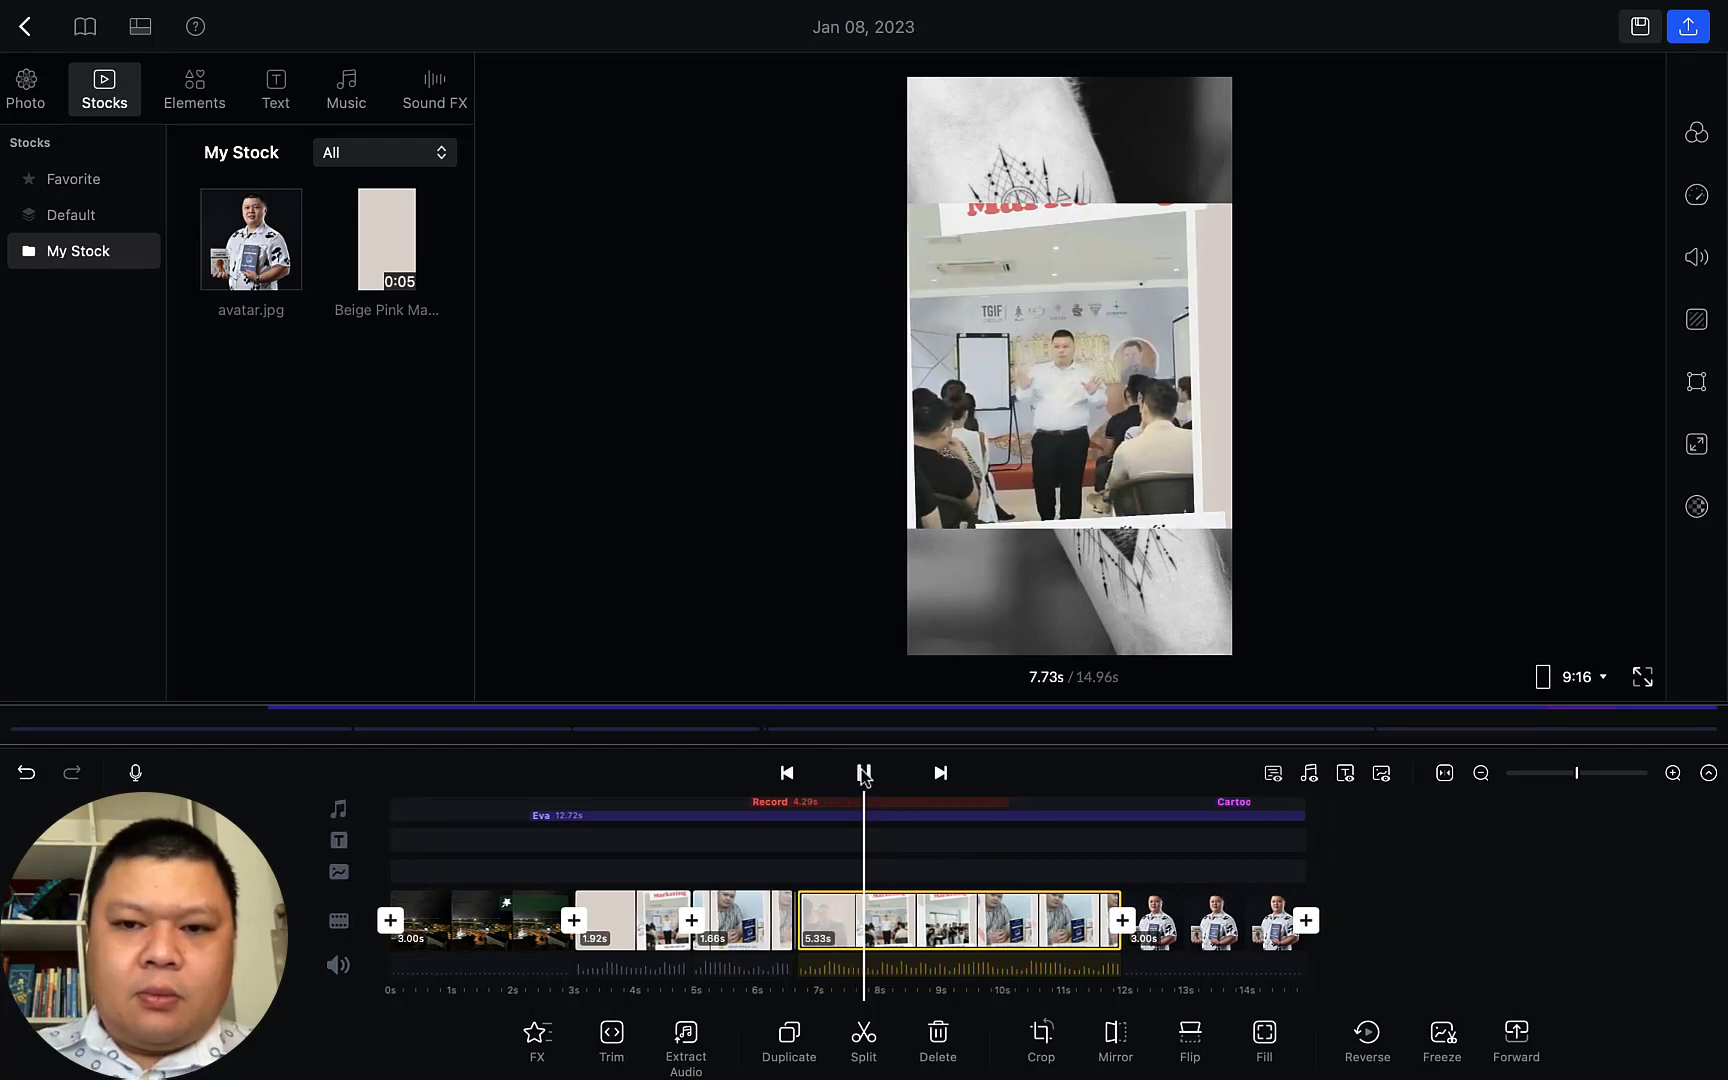
# Play back the cropped clip to review it, pausing at 10.90 s
pyautogui.press('space')
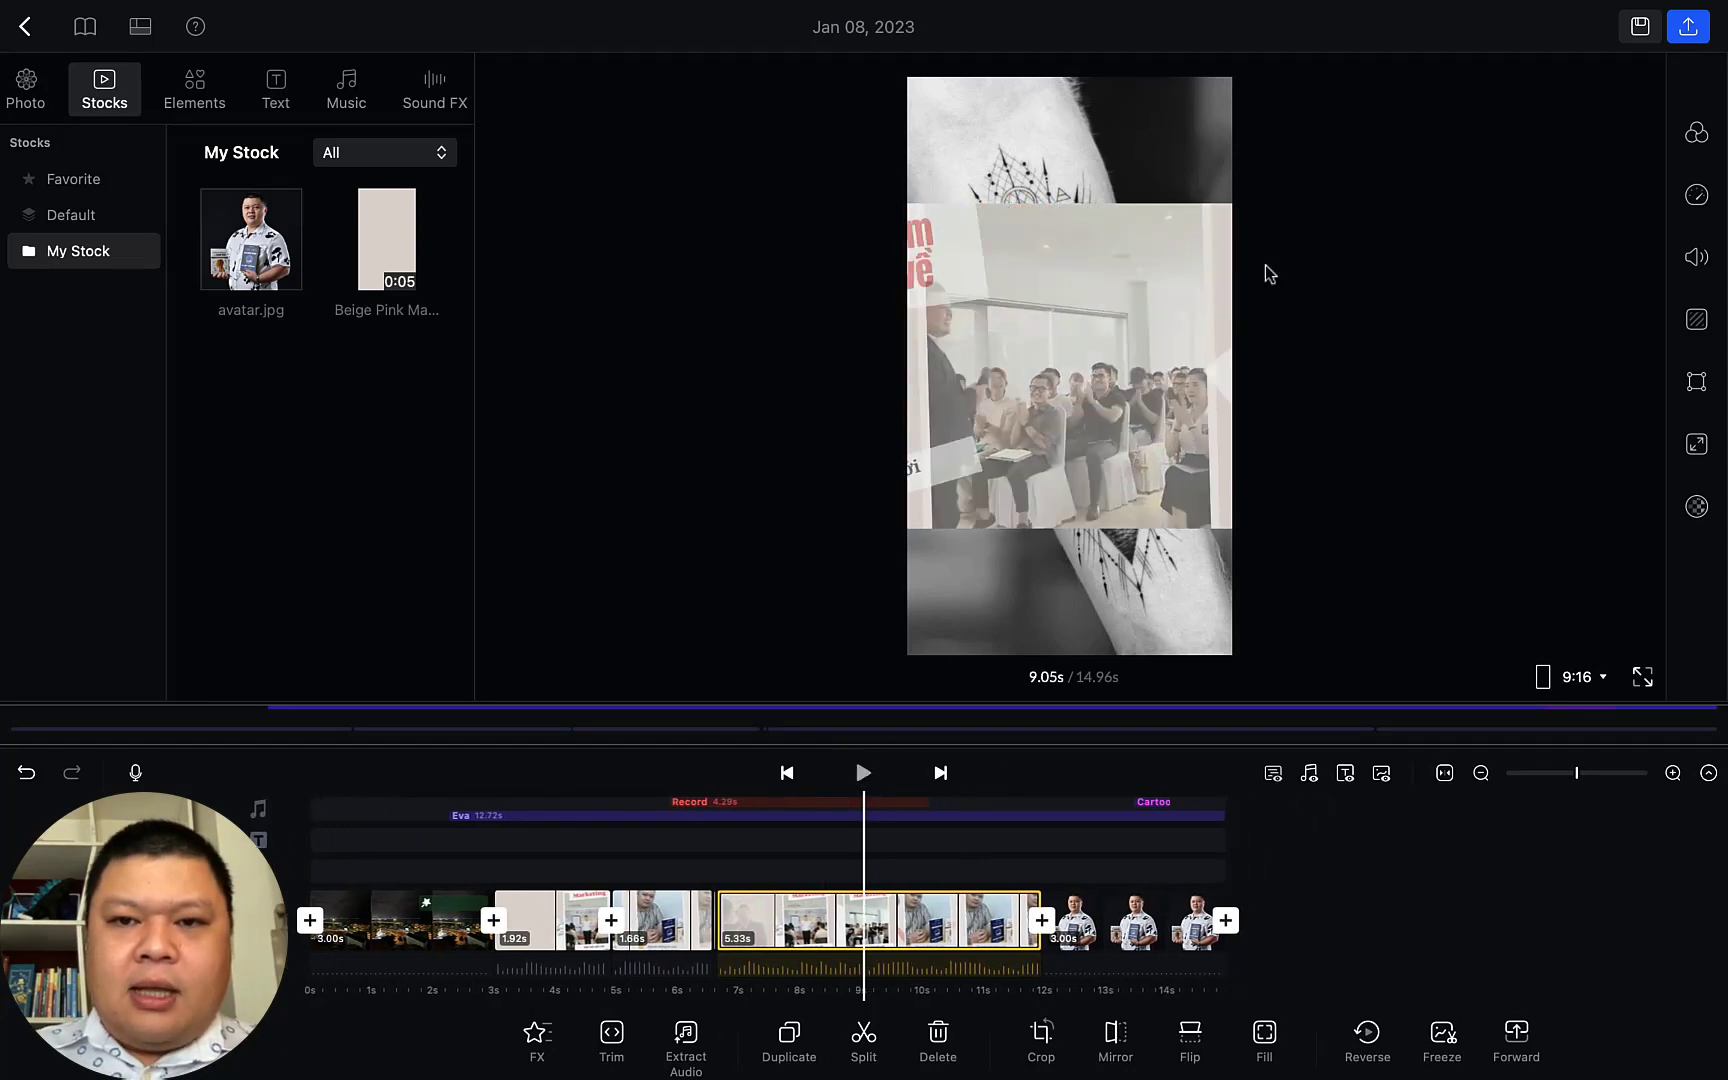
pyautogui.click(864, 773)
pyautogui.click(864, 773)
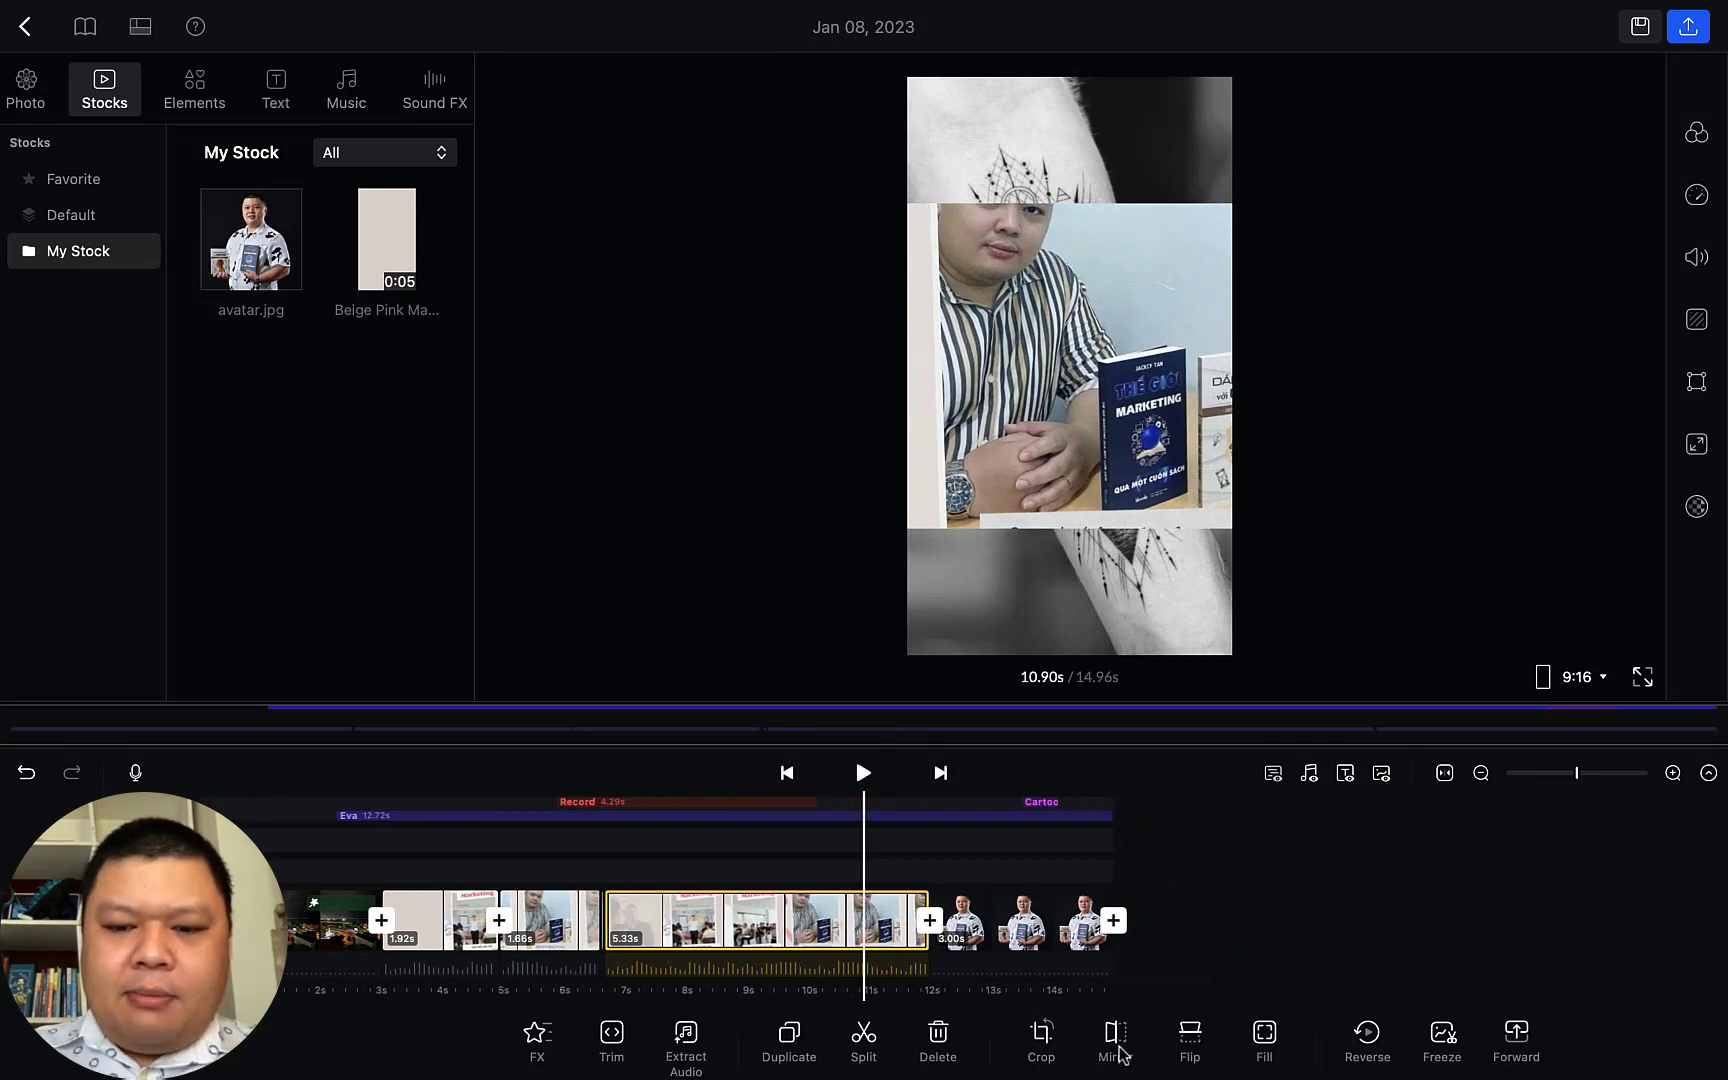
# Mirror the closing 3.00 s avatar photo horizontally
pyautogui.click(1025, 915)
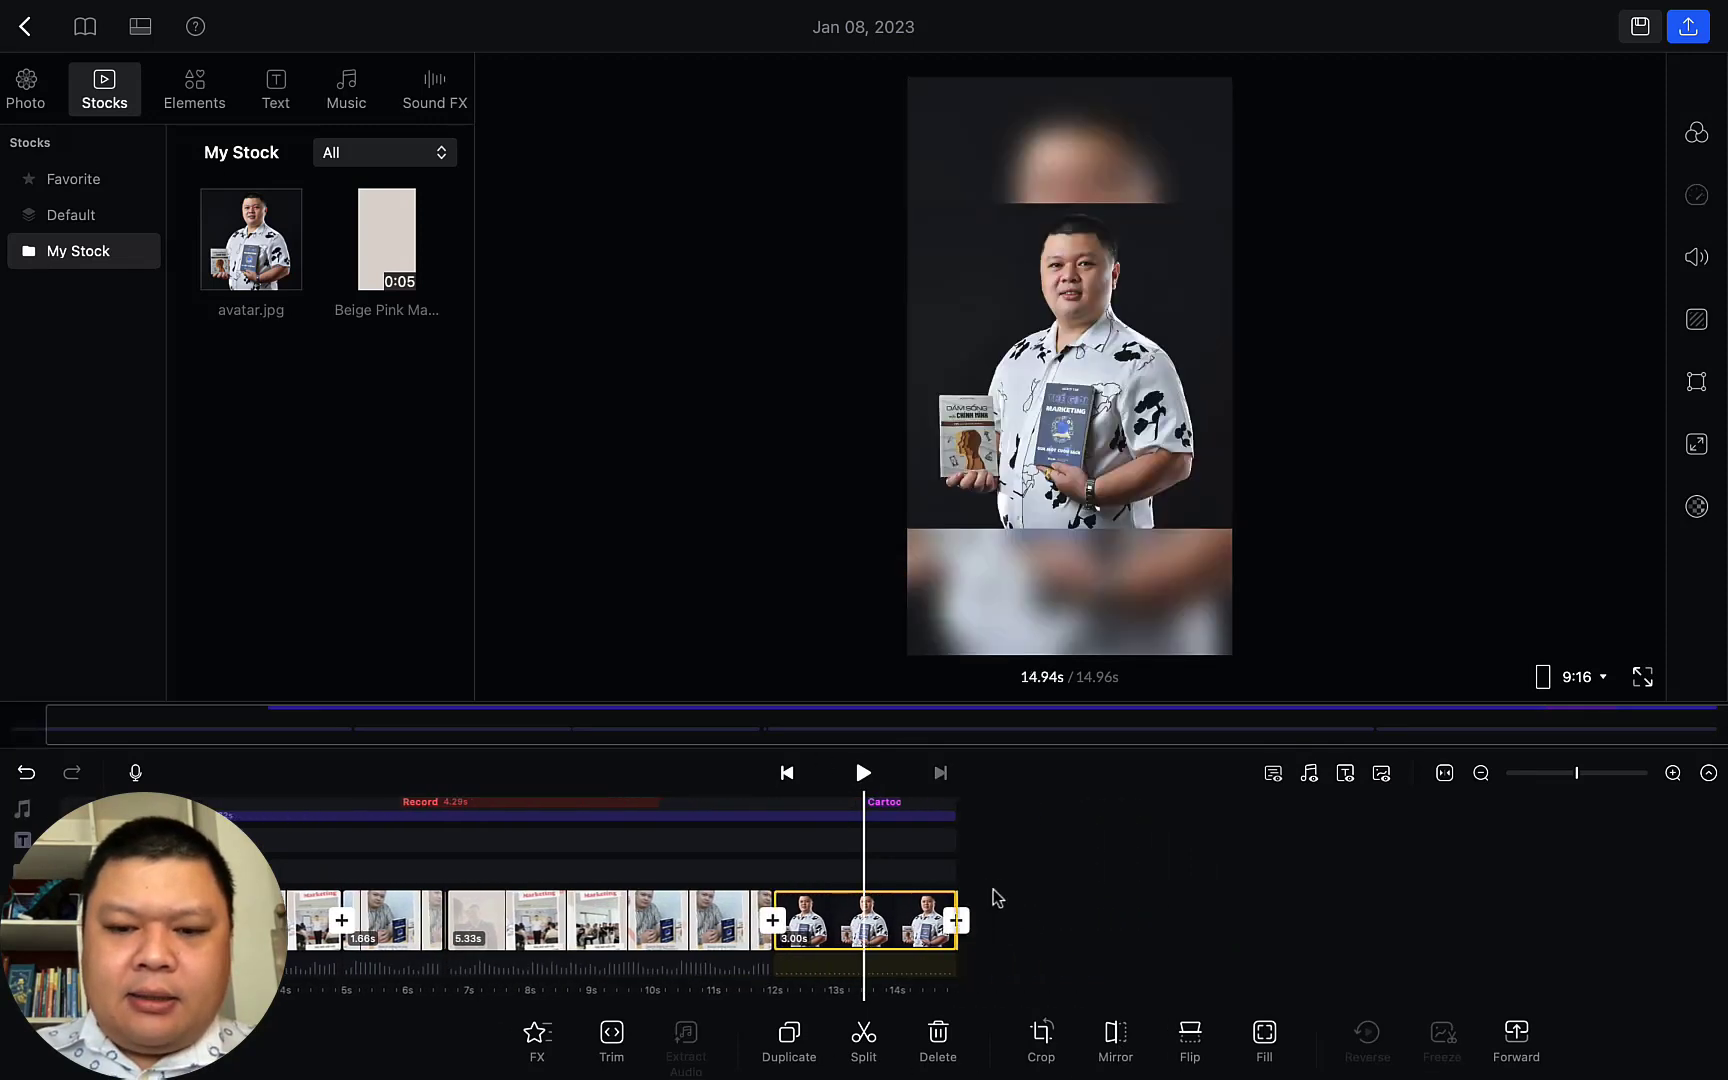
pyautogui.click(1115, 1033)
pyautogui.click(1116, 1033)
pyautogui.click(1118, 1033)
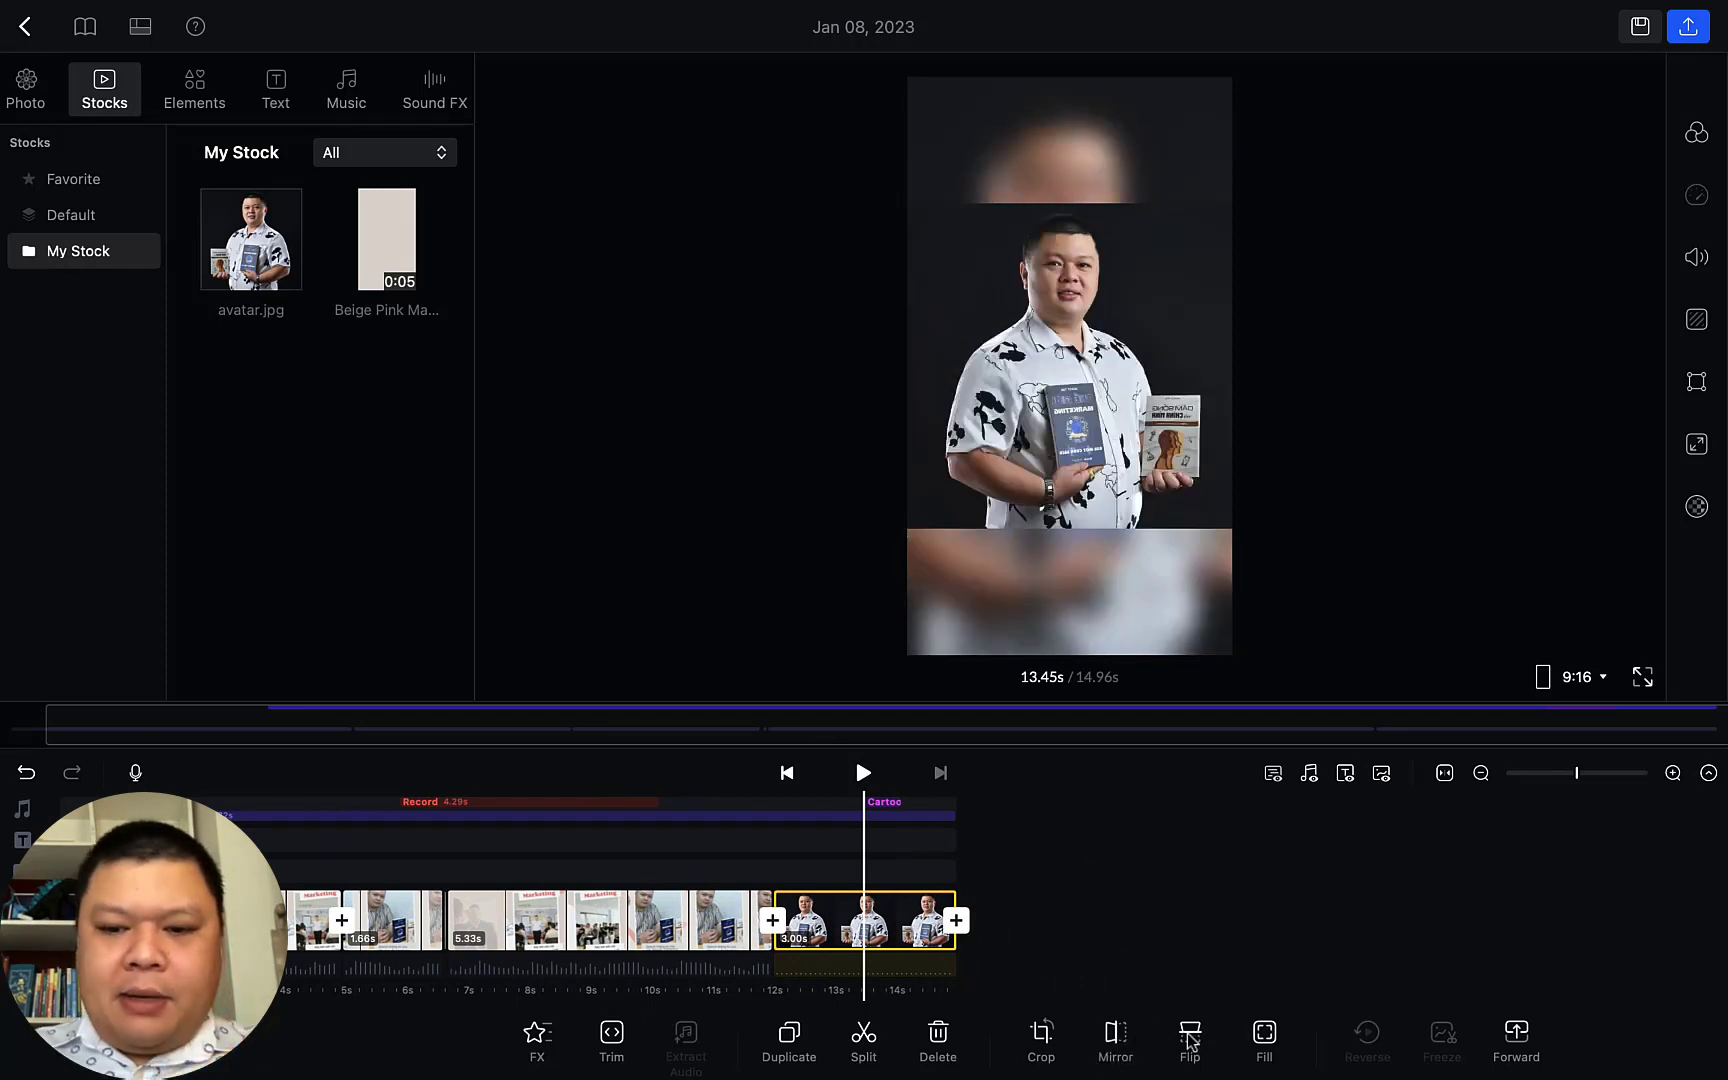
# Try flipping the photo upside down, then restore it upright and mirrored
pyautogui.click(1189, 1038)
pyautogui.click(1189, 1038)
pyautogui.click(1189, 1038)
pyautogui.click(1189, 1038)
pyautogui.click(1129, 1046)
pyautogui.click(1124, 1040)
# Toggle Fill on and off, leaving the photo fitted over a blurred background
pyautogui.click(1268, 1040)
pyautogui.click(1268, 1040)
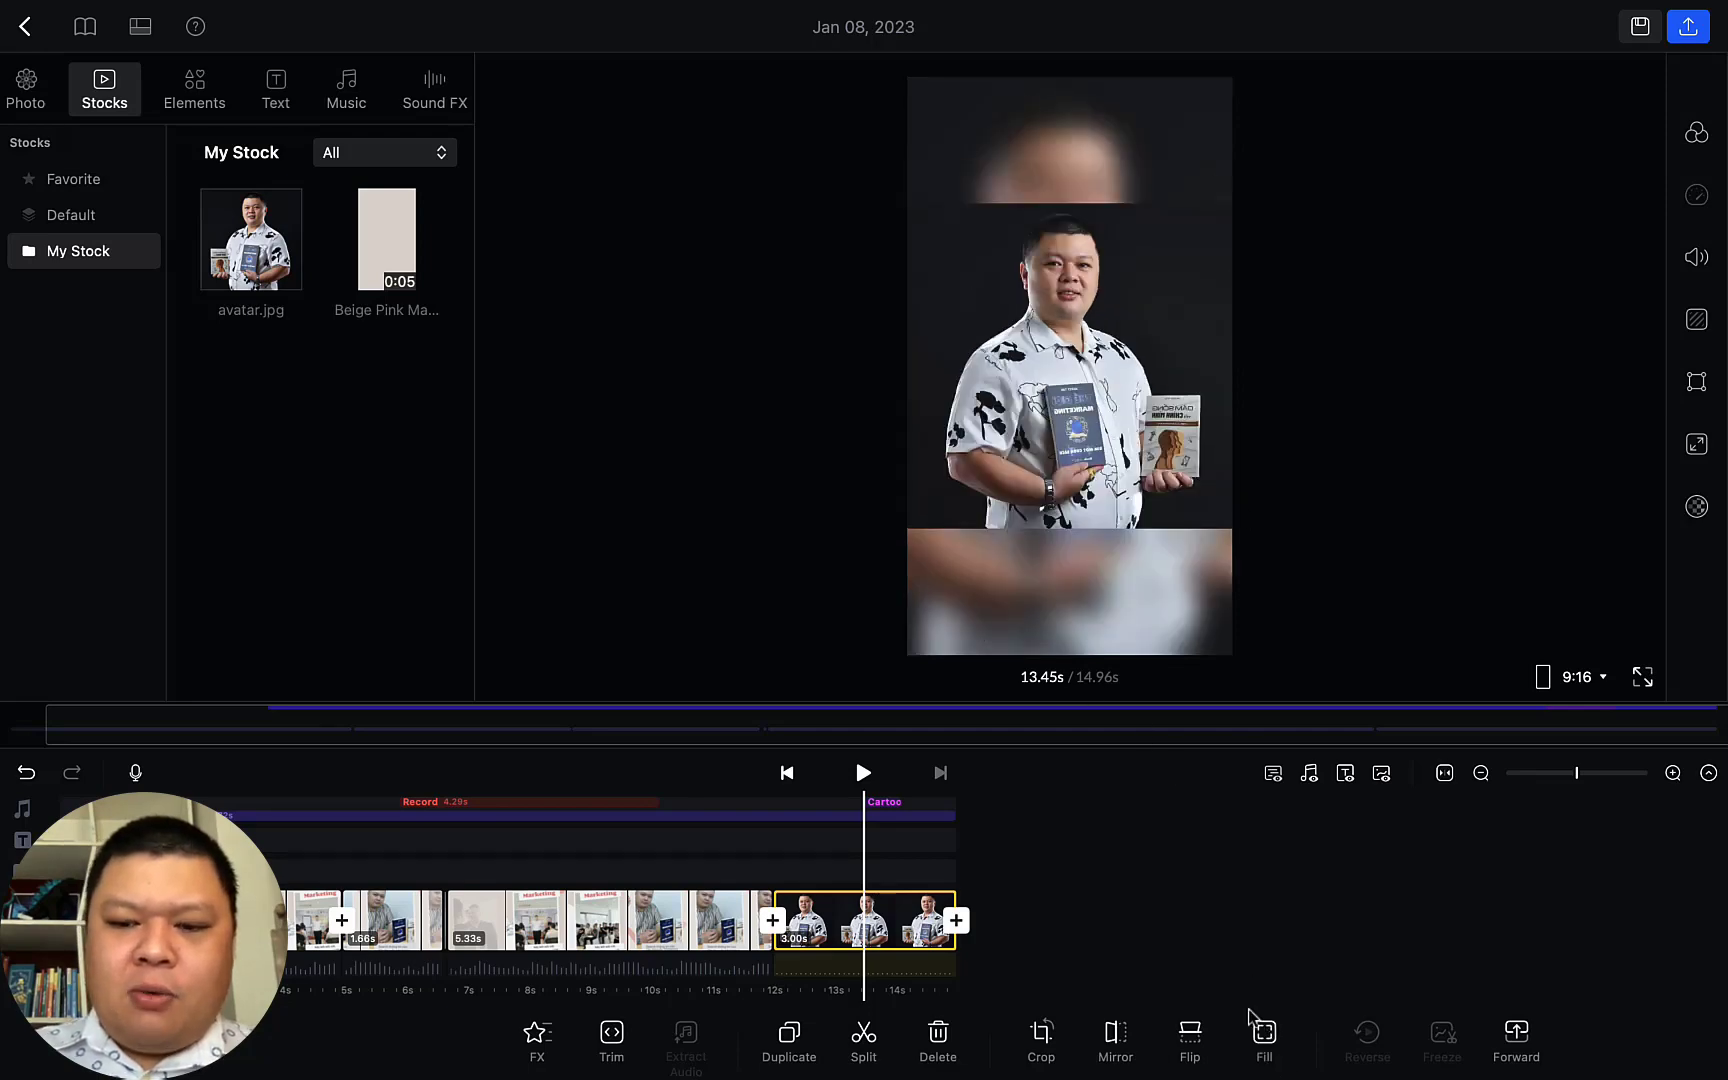
pyautogui.click(1264, 1042)
pyautogui.click(1266, 1048)
pyautogui.click(1266, 1048)
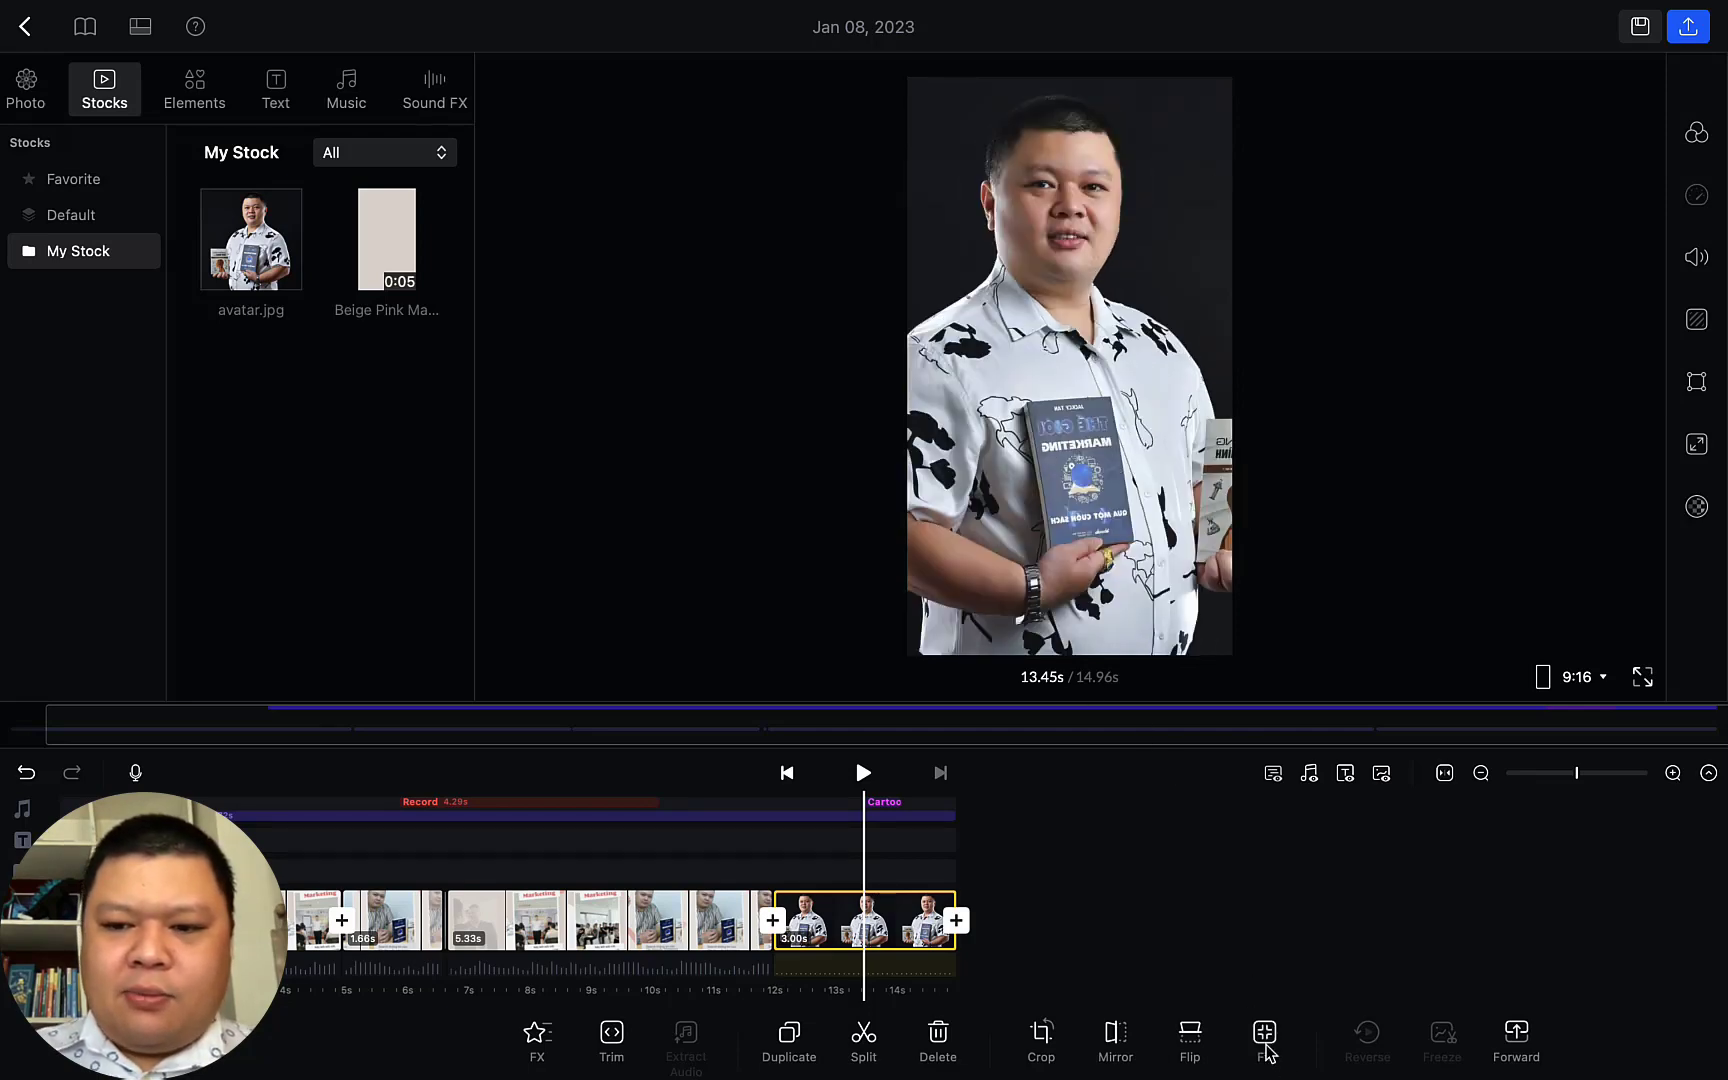
pyautogui.click(1266, 1046)
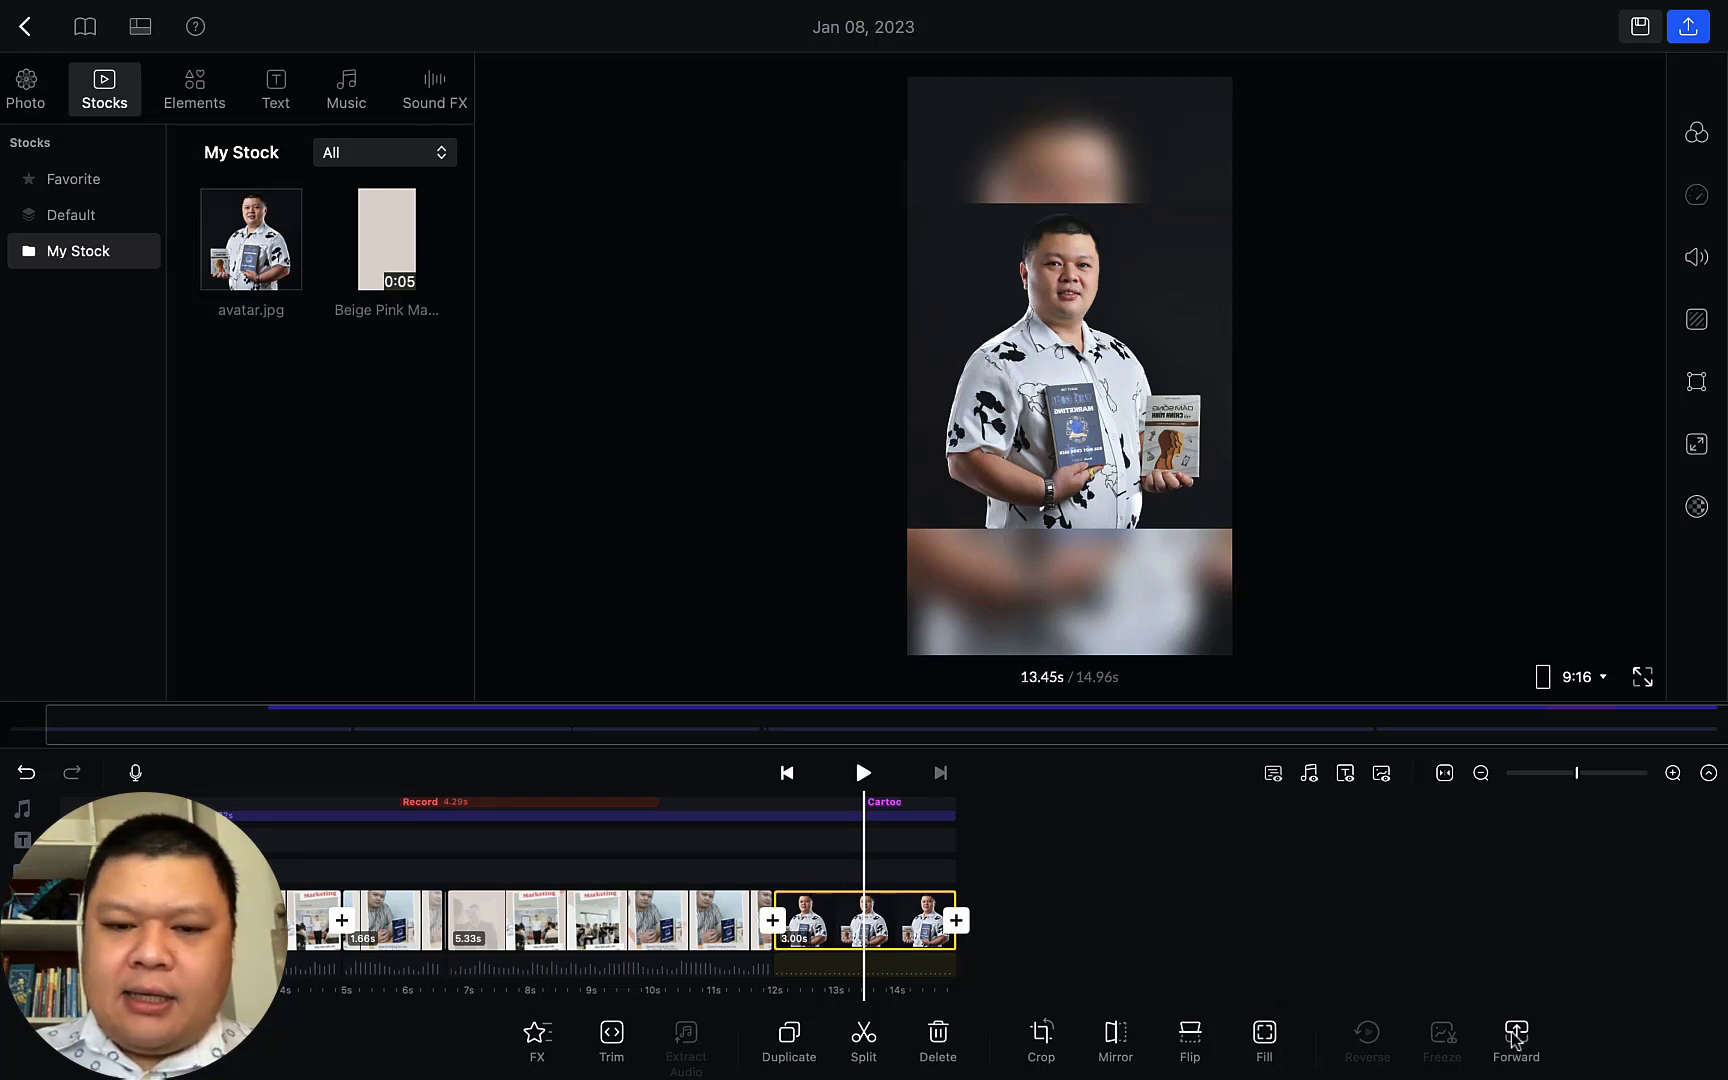
# Move the avatar clip onto an overlay track and drag it earlier to about 10 s
pyautogui.click(1516, 1036)
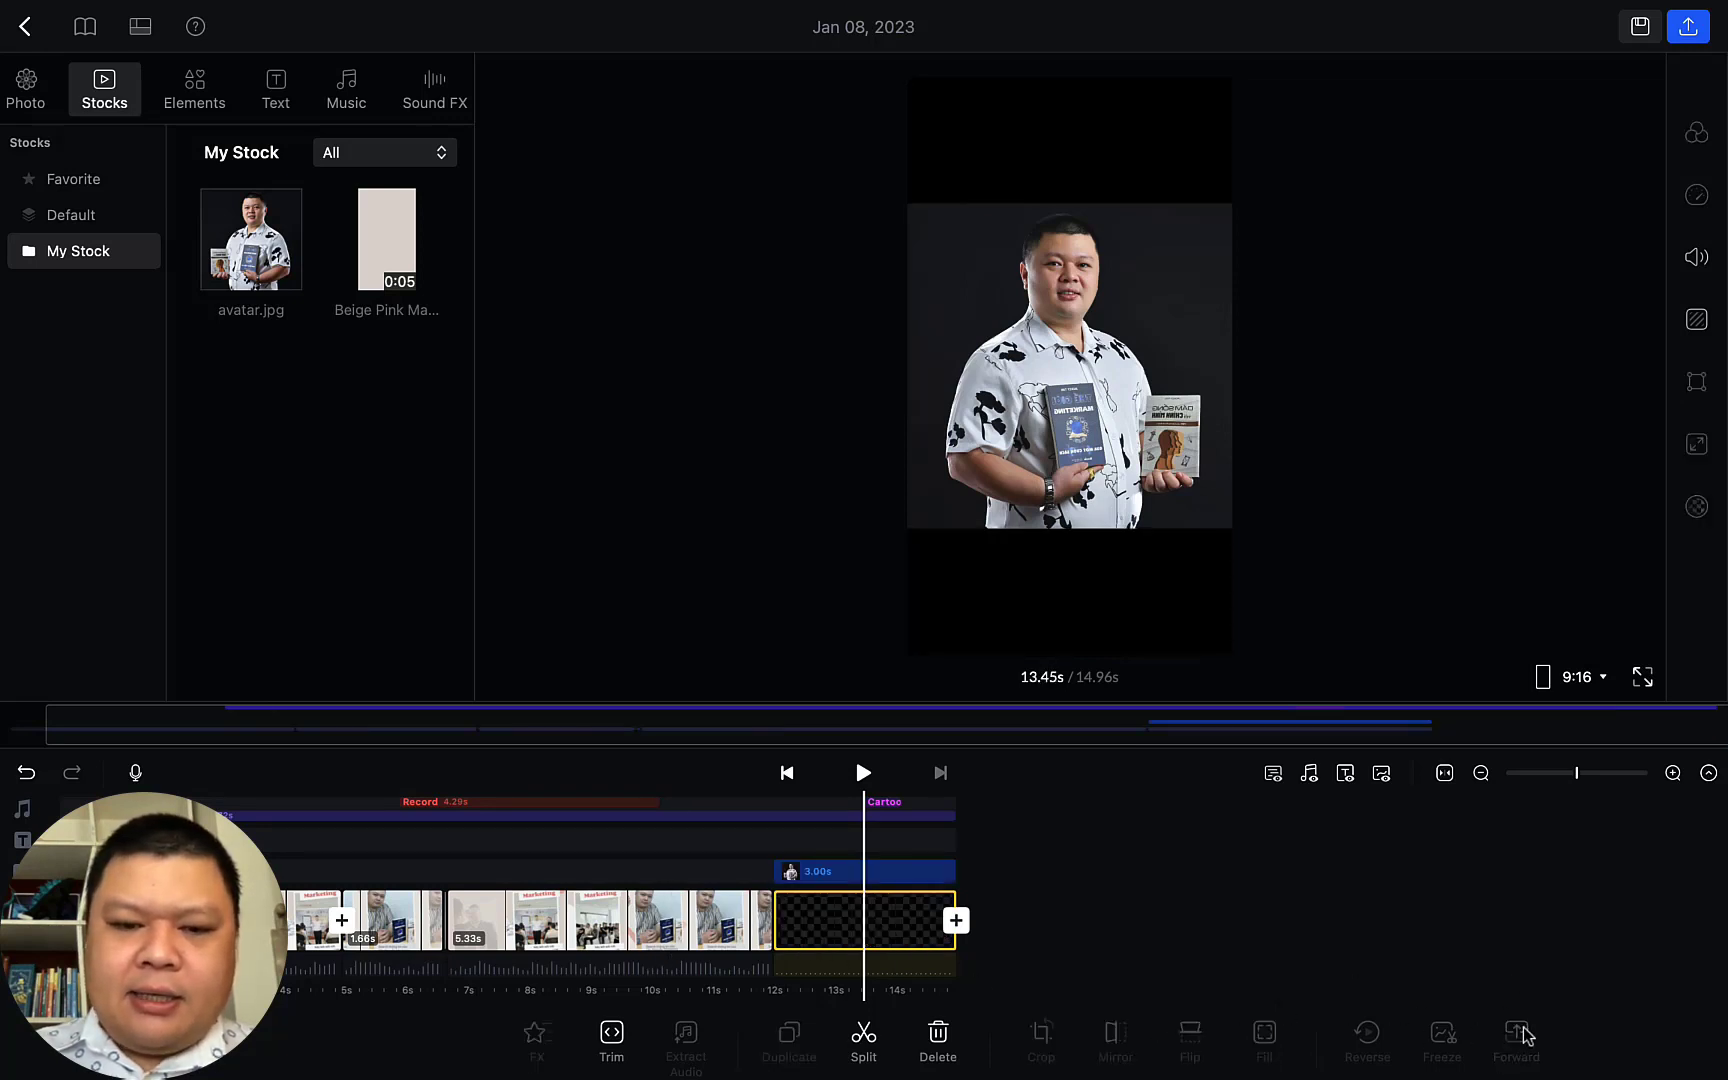
pyautogui.moveTo(870, 877); pyautogui.dragTo(732, 872)
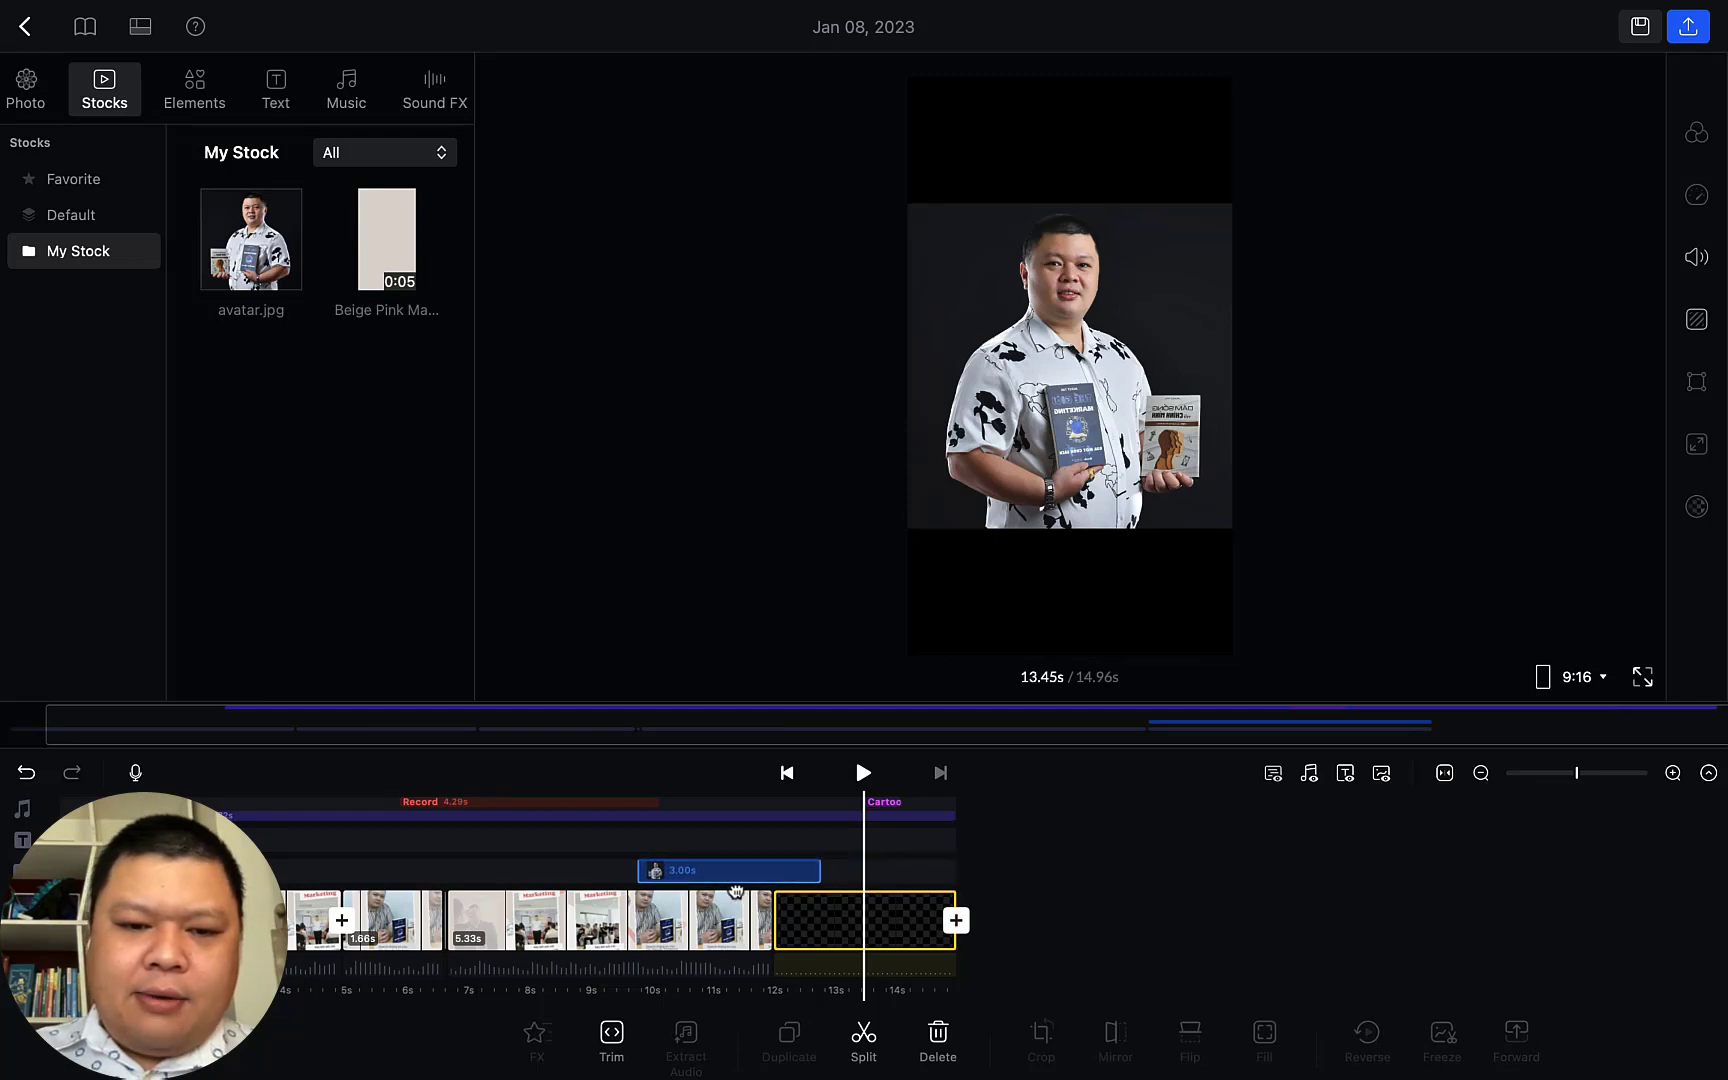
pyautogui.click(672, 728)
pyautogui.click(1150, 873)
pyautogui.click(1150, 873)
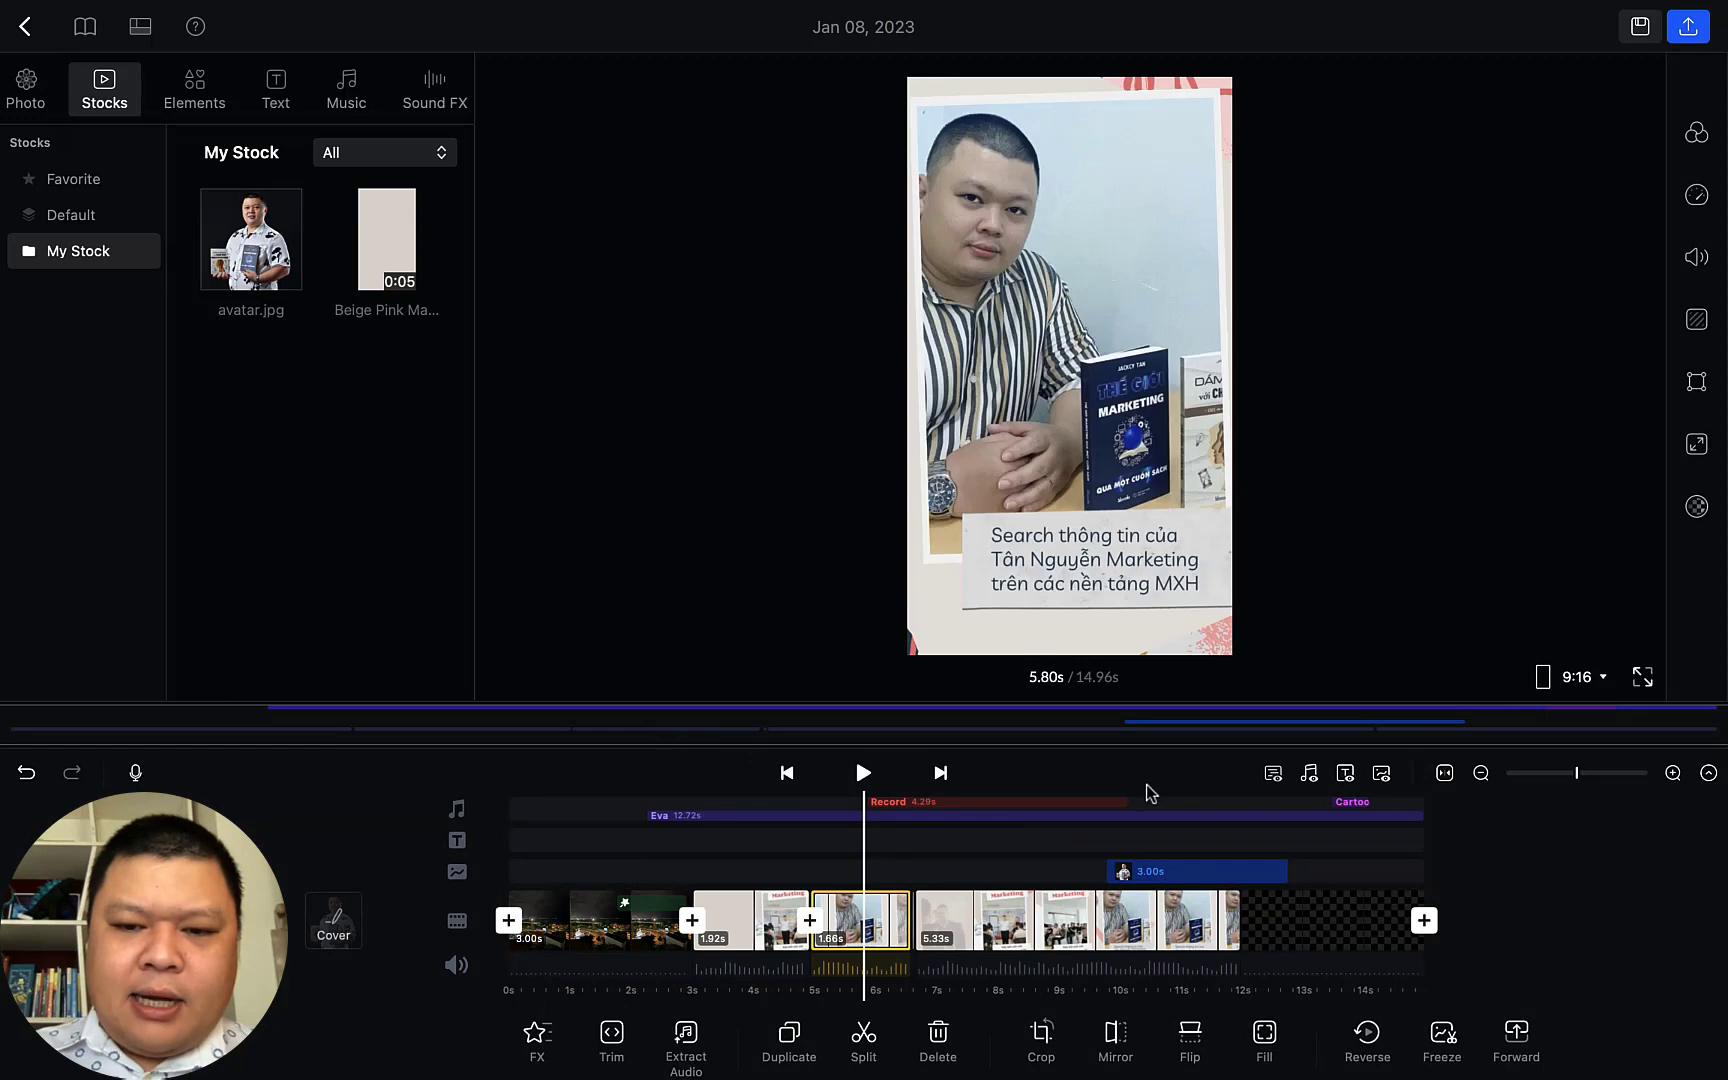
pyautogui.click(1074, 730)
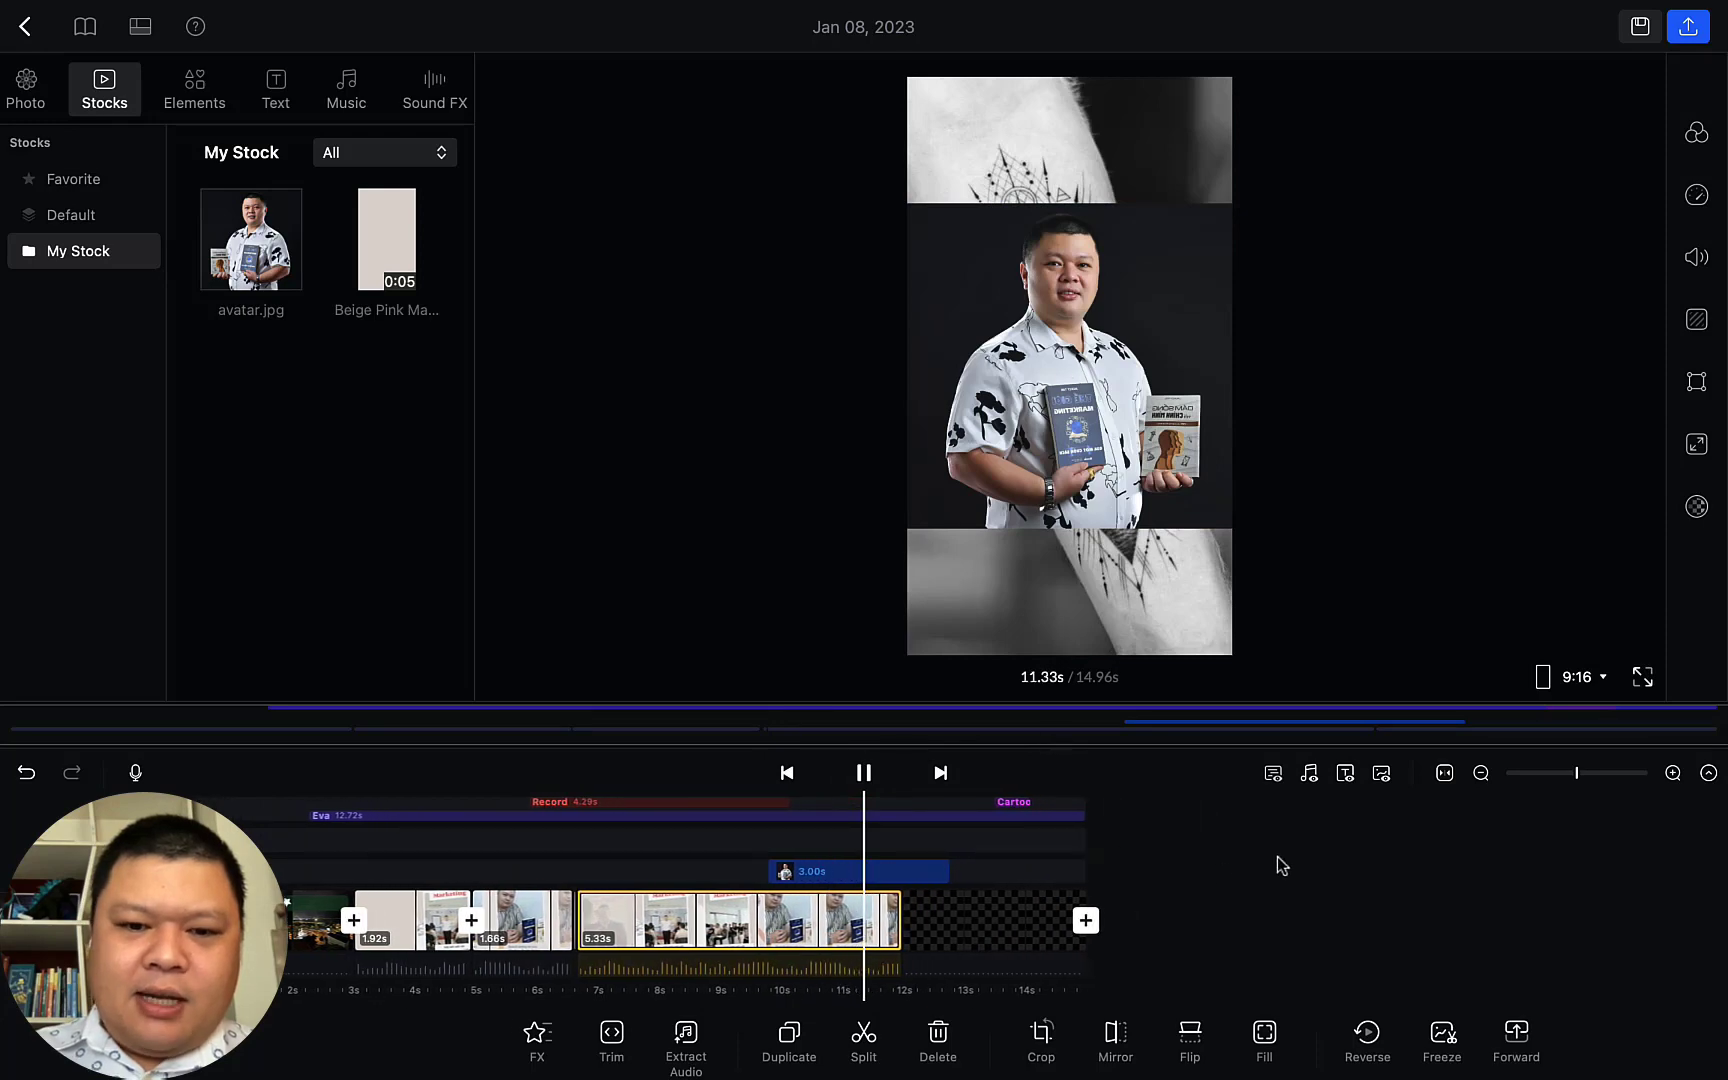
pyautogui.click(863, 772)
# Trim the overlay avatar clip to 1.77 s
pyautogui.click(785, 870)
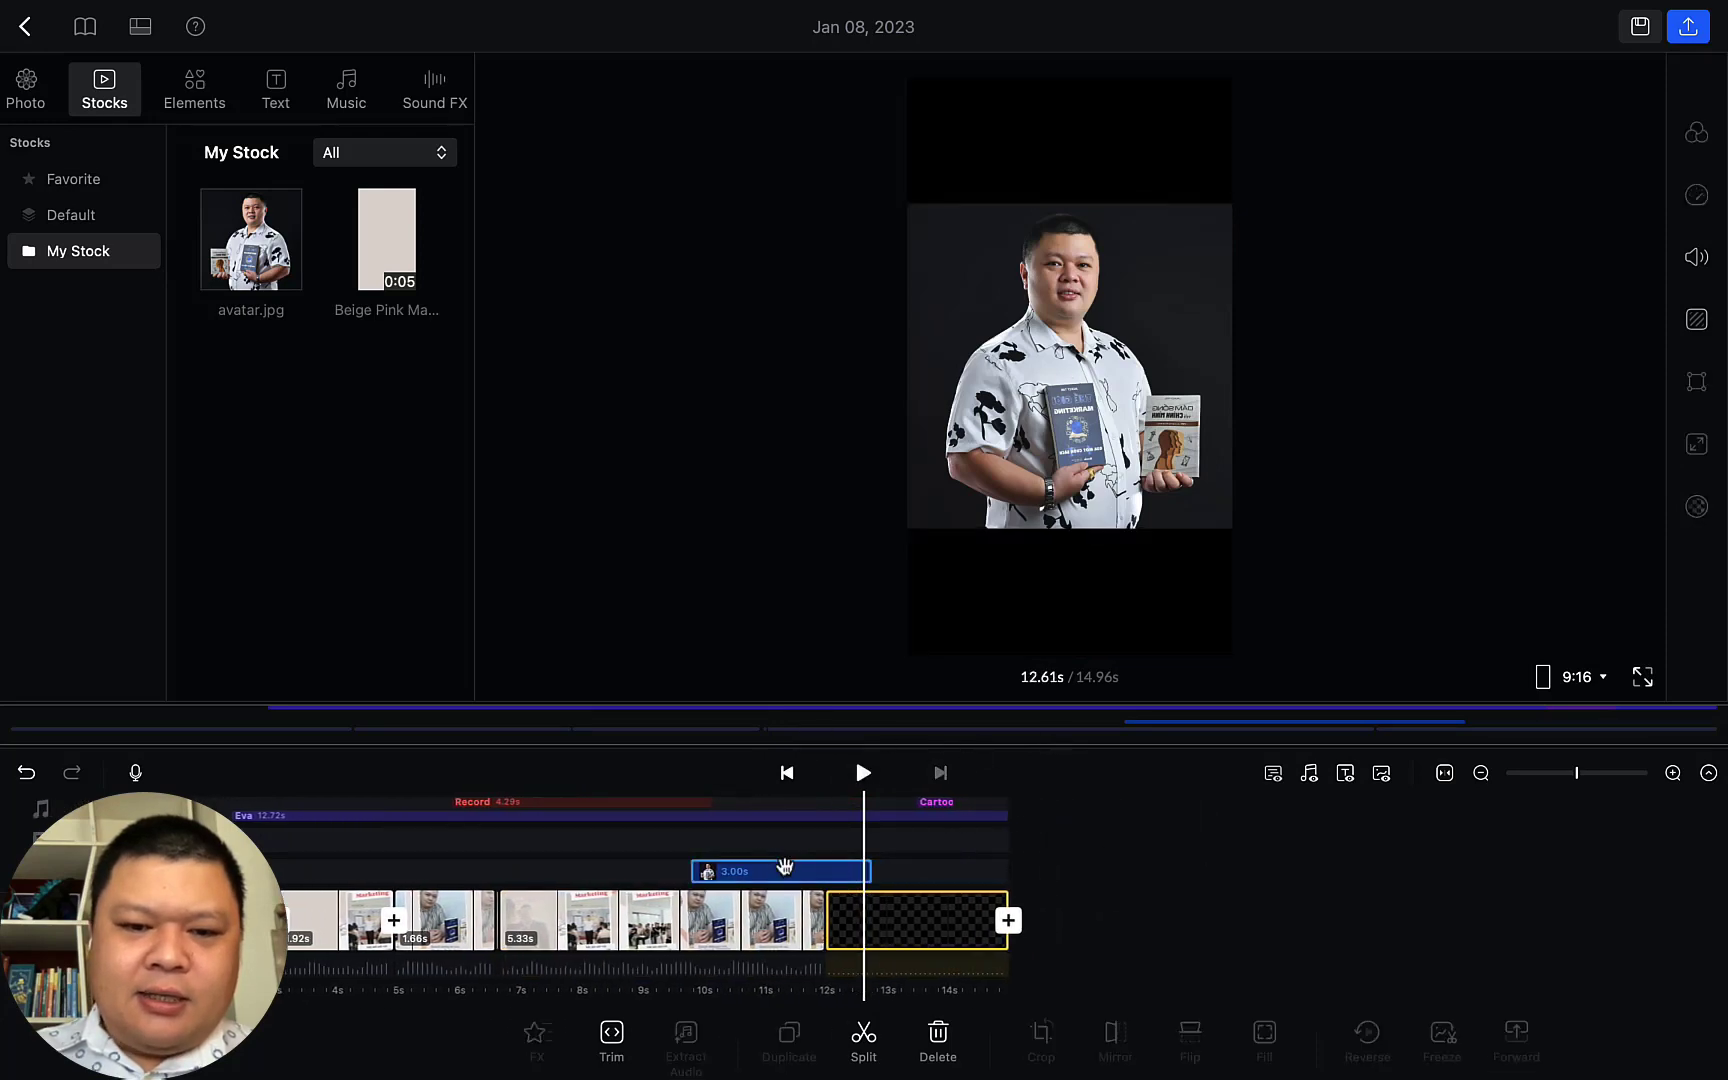
pyautogui.moveTo(868, 871); pyautogui.dragTo(781, 873)
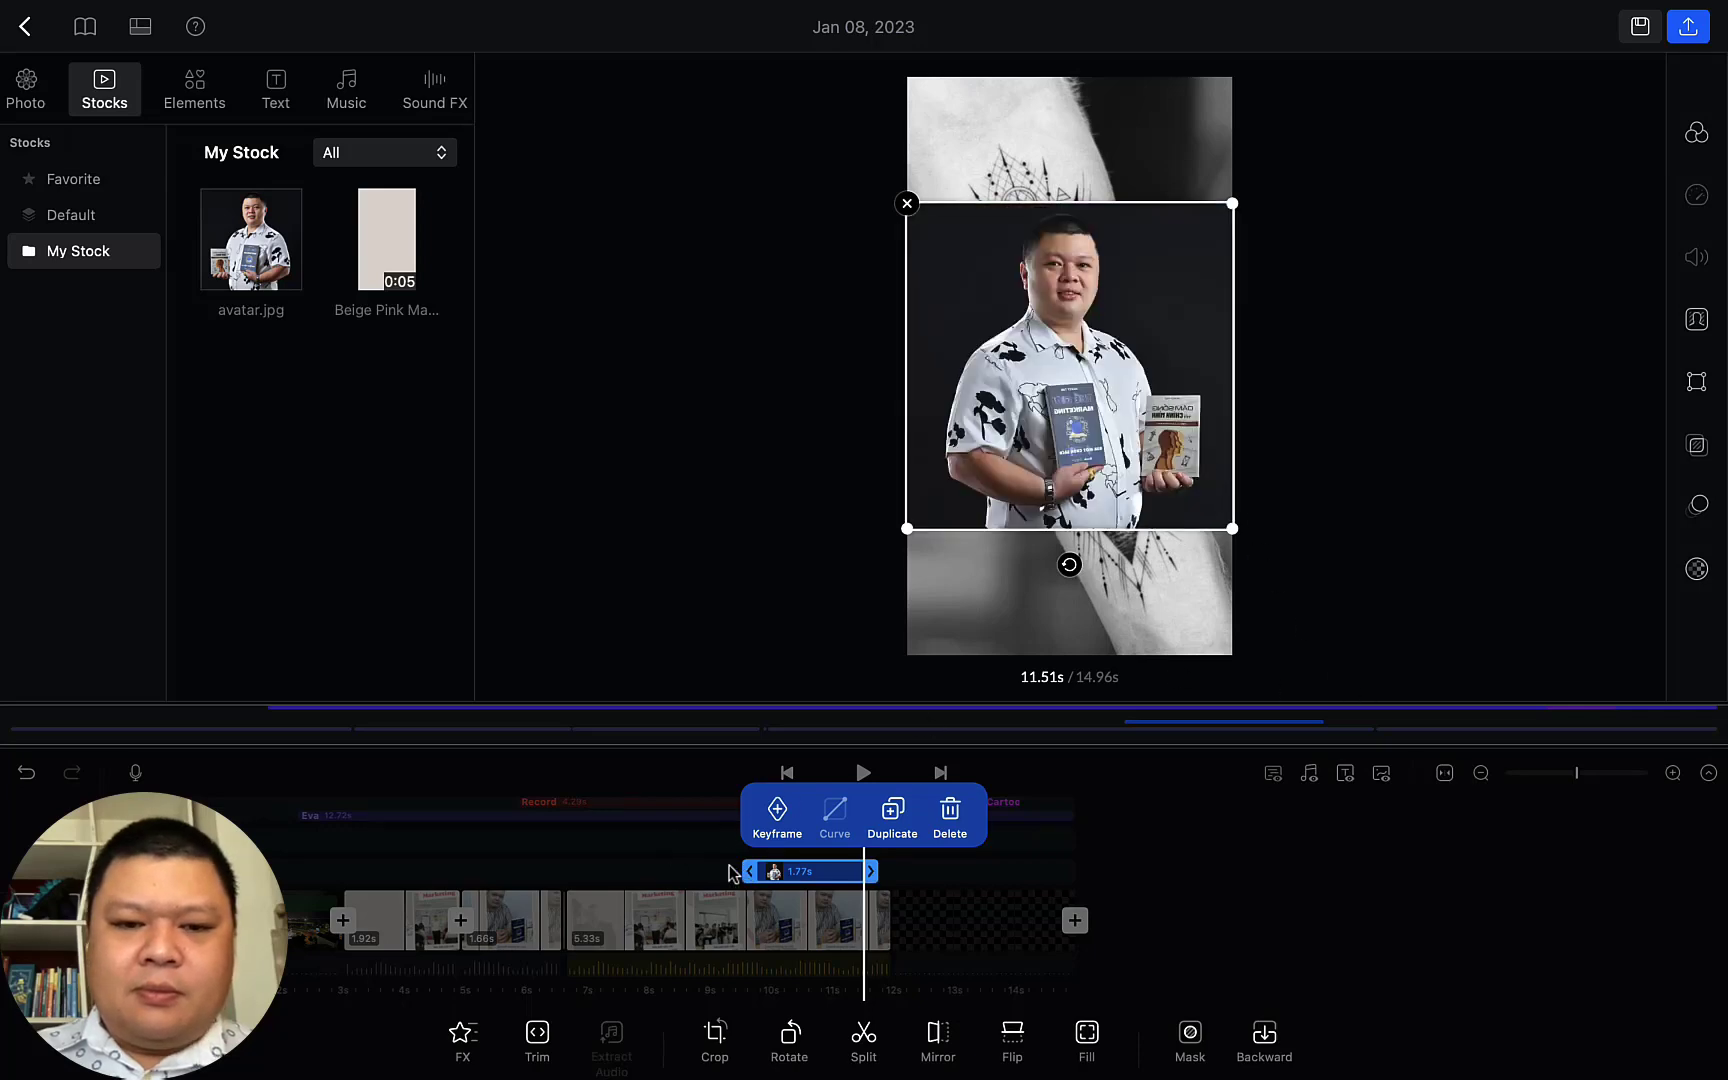
pyautogui.click(749, 871)
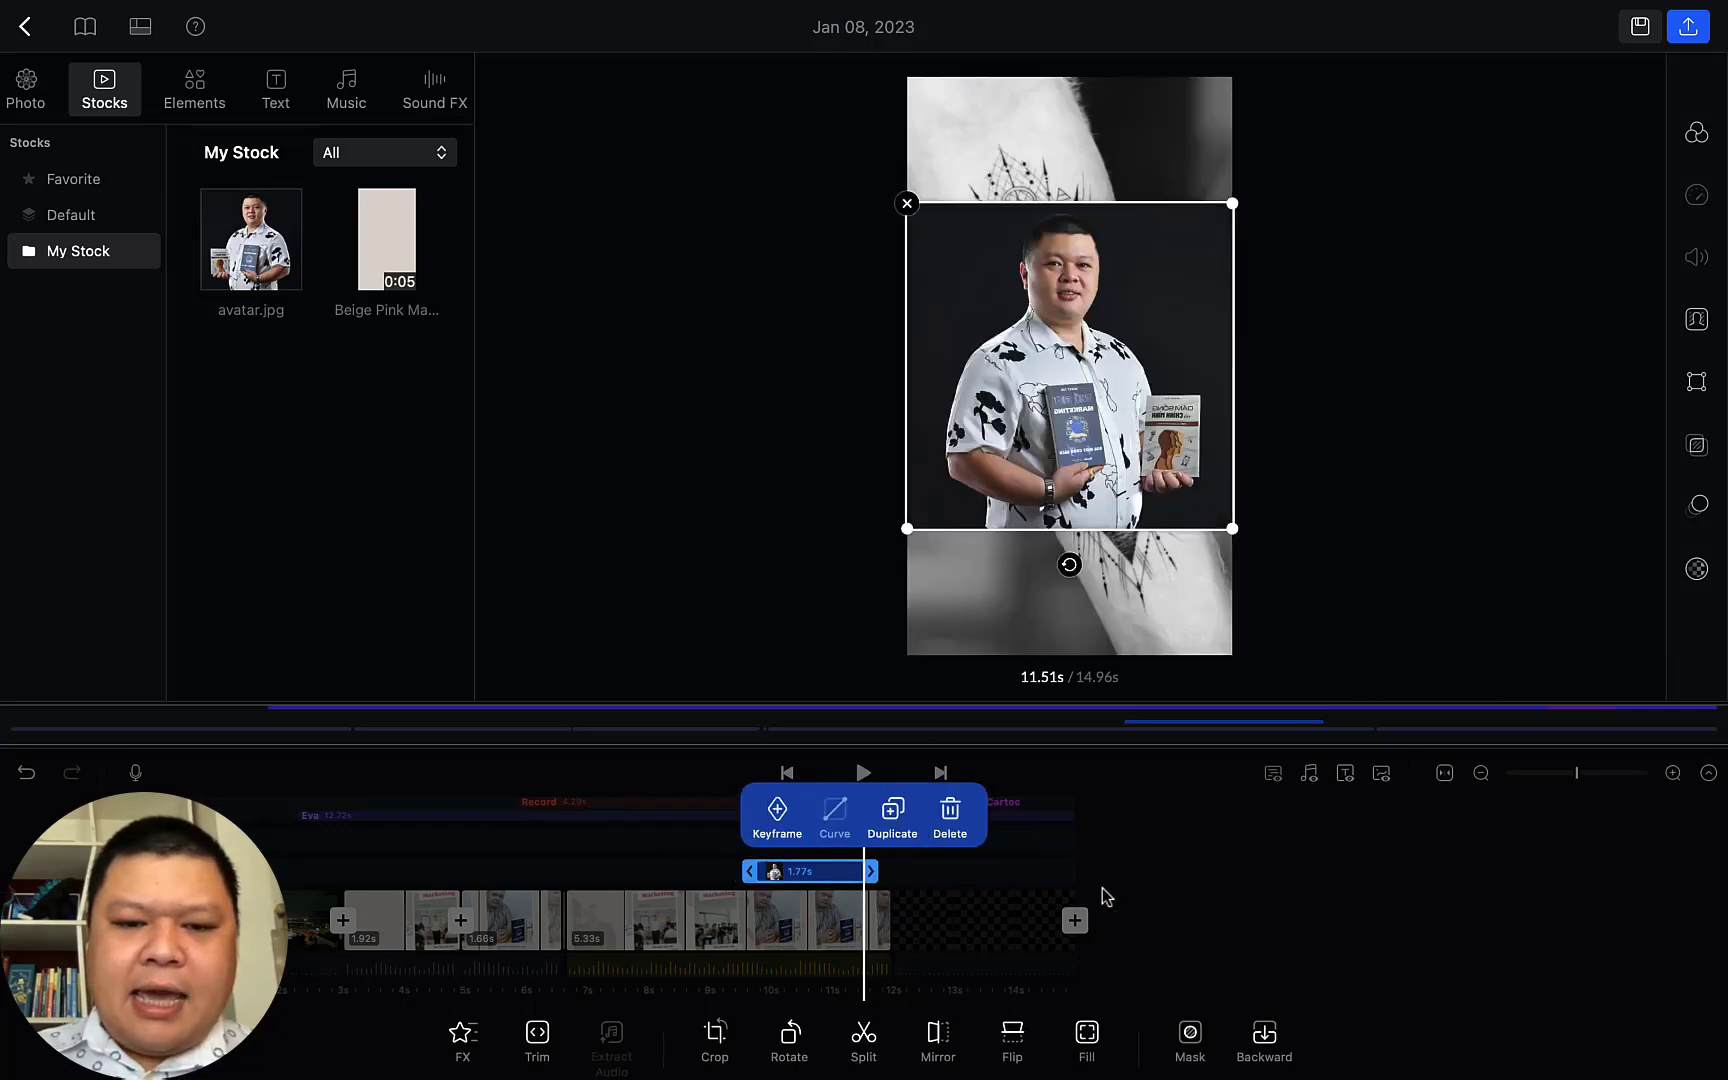
pyautogui.click(1102, 888)
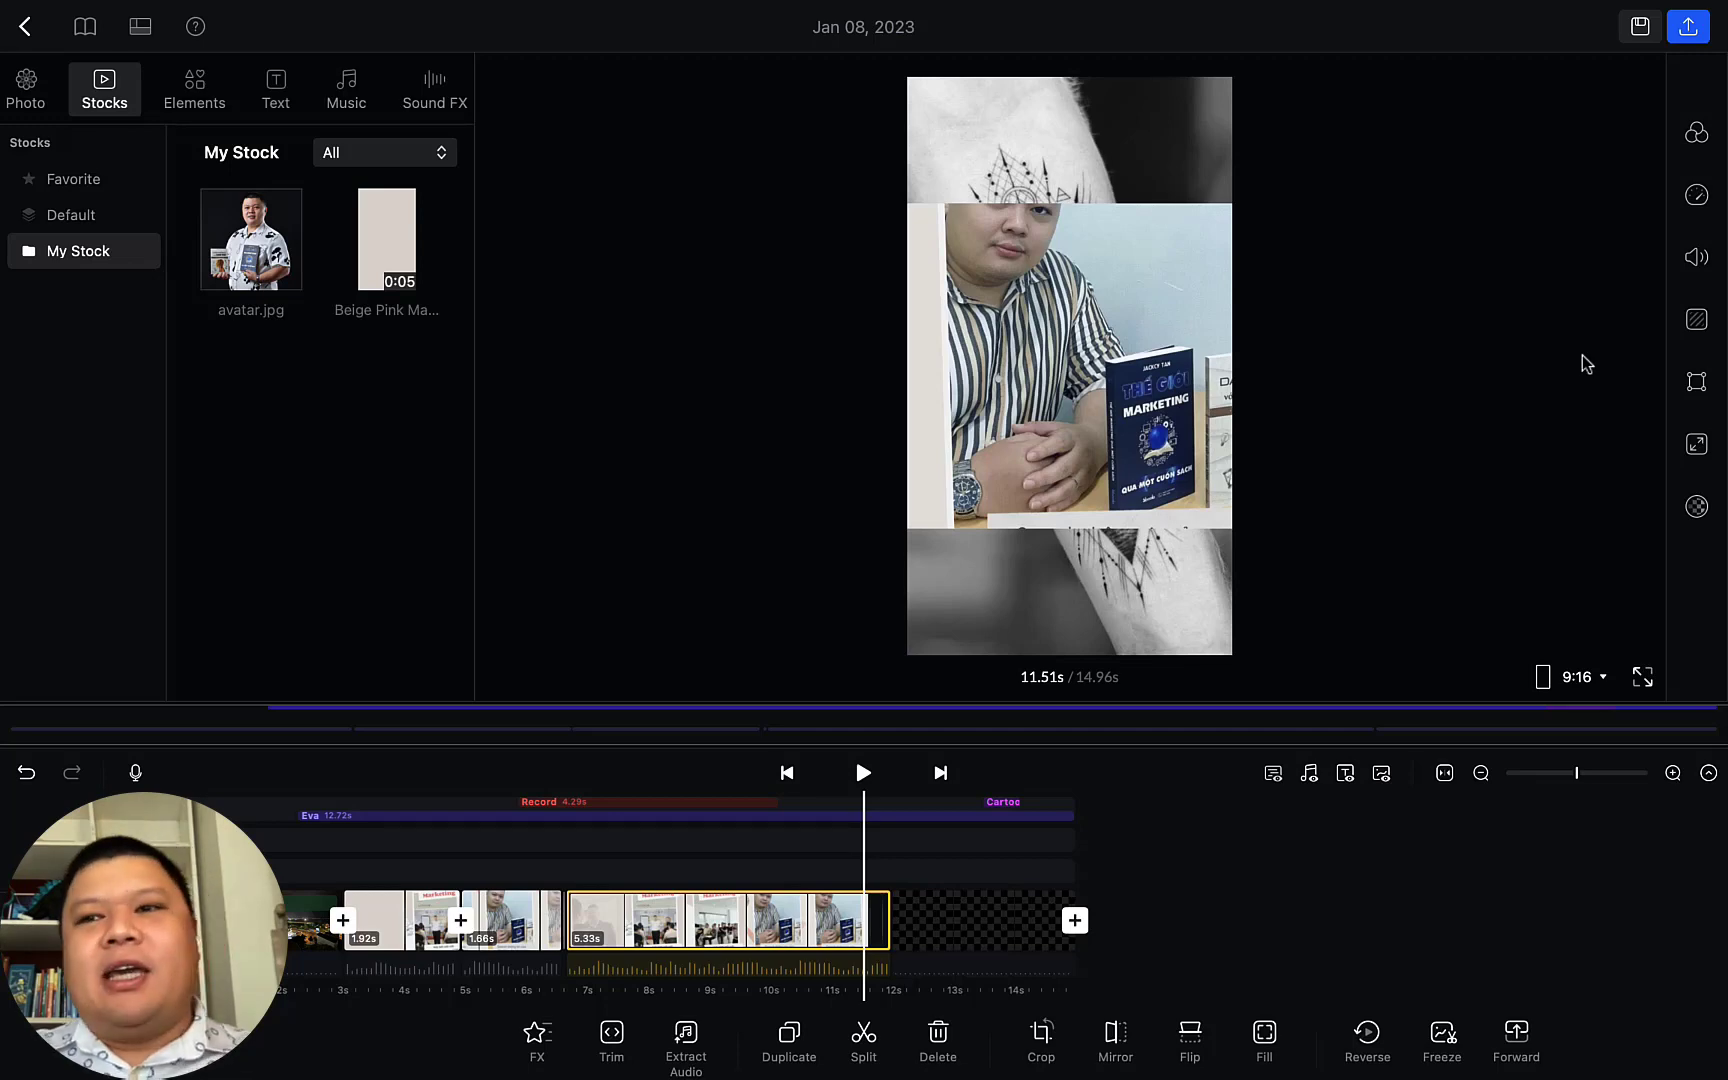
# Save the project and reopen the Jan 08, 2023 project from the projects list
pyautogui.click(1630, 36)
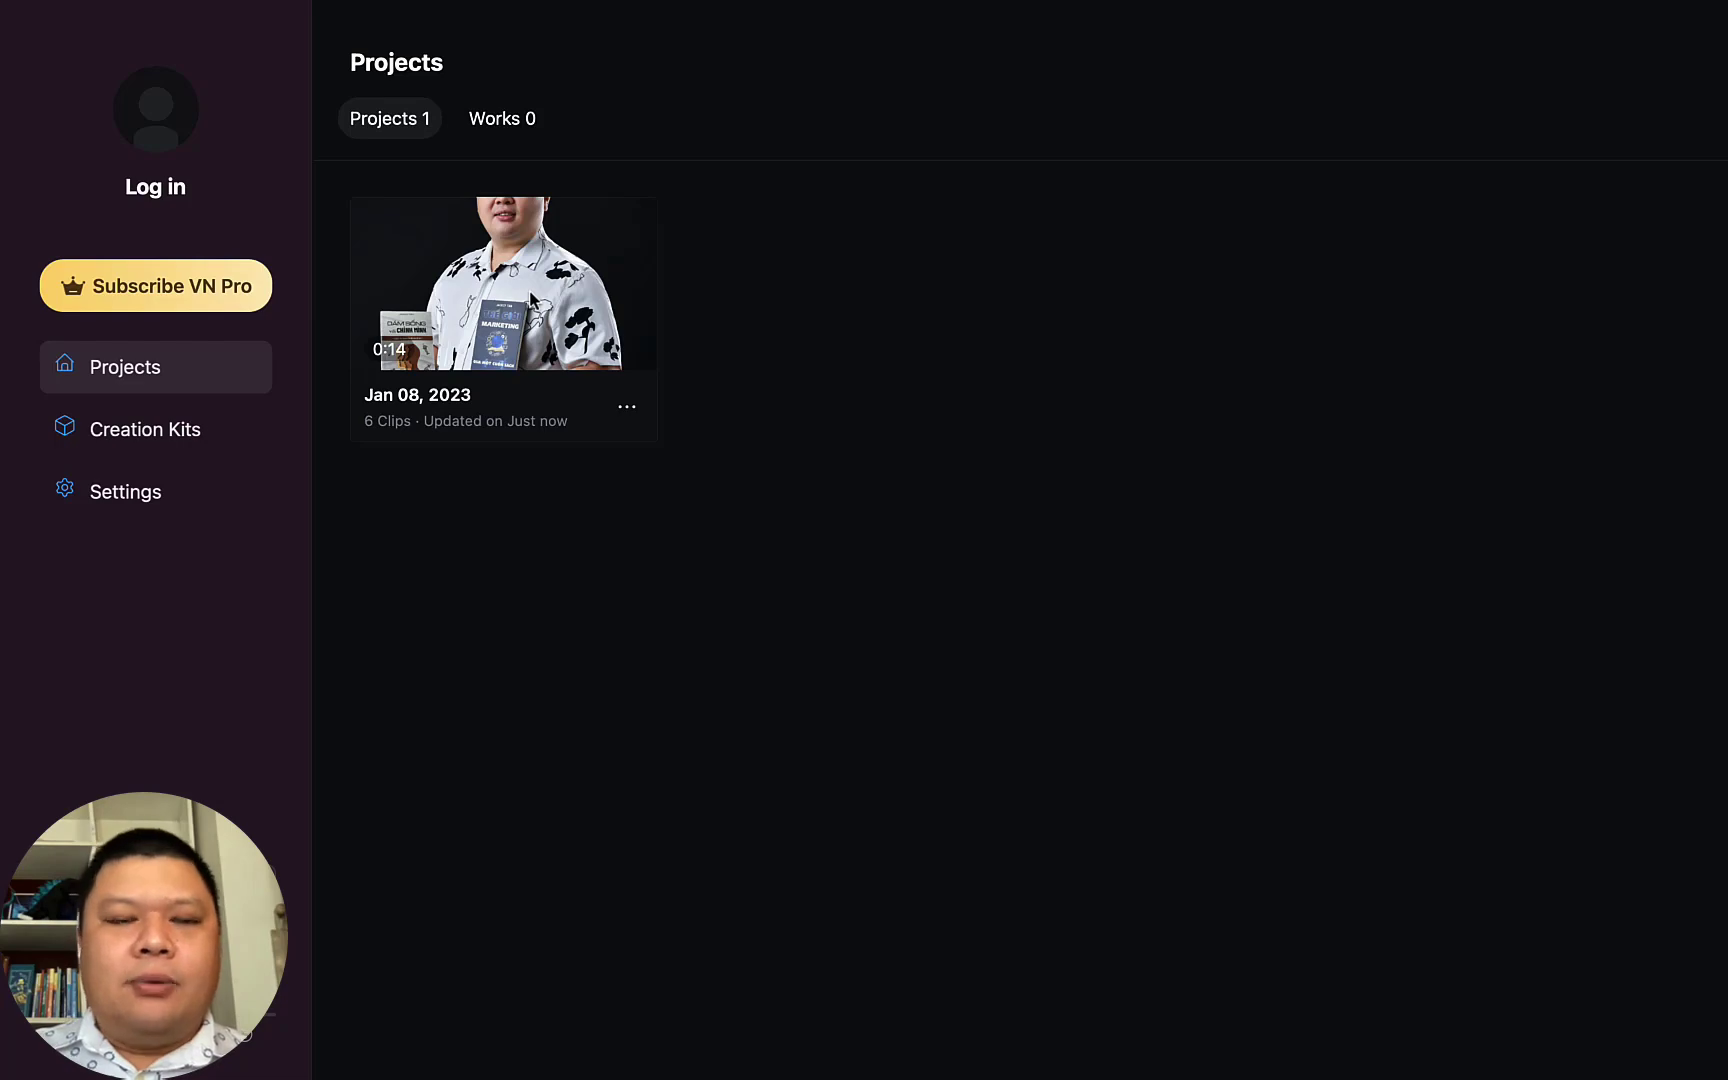
pyautogui.click(532, 300)
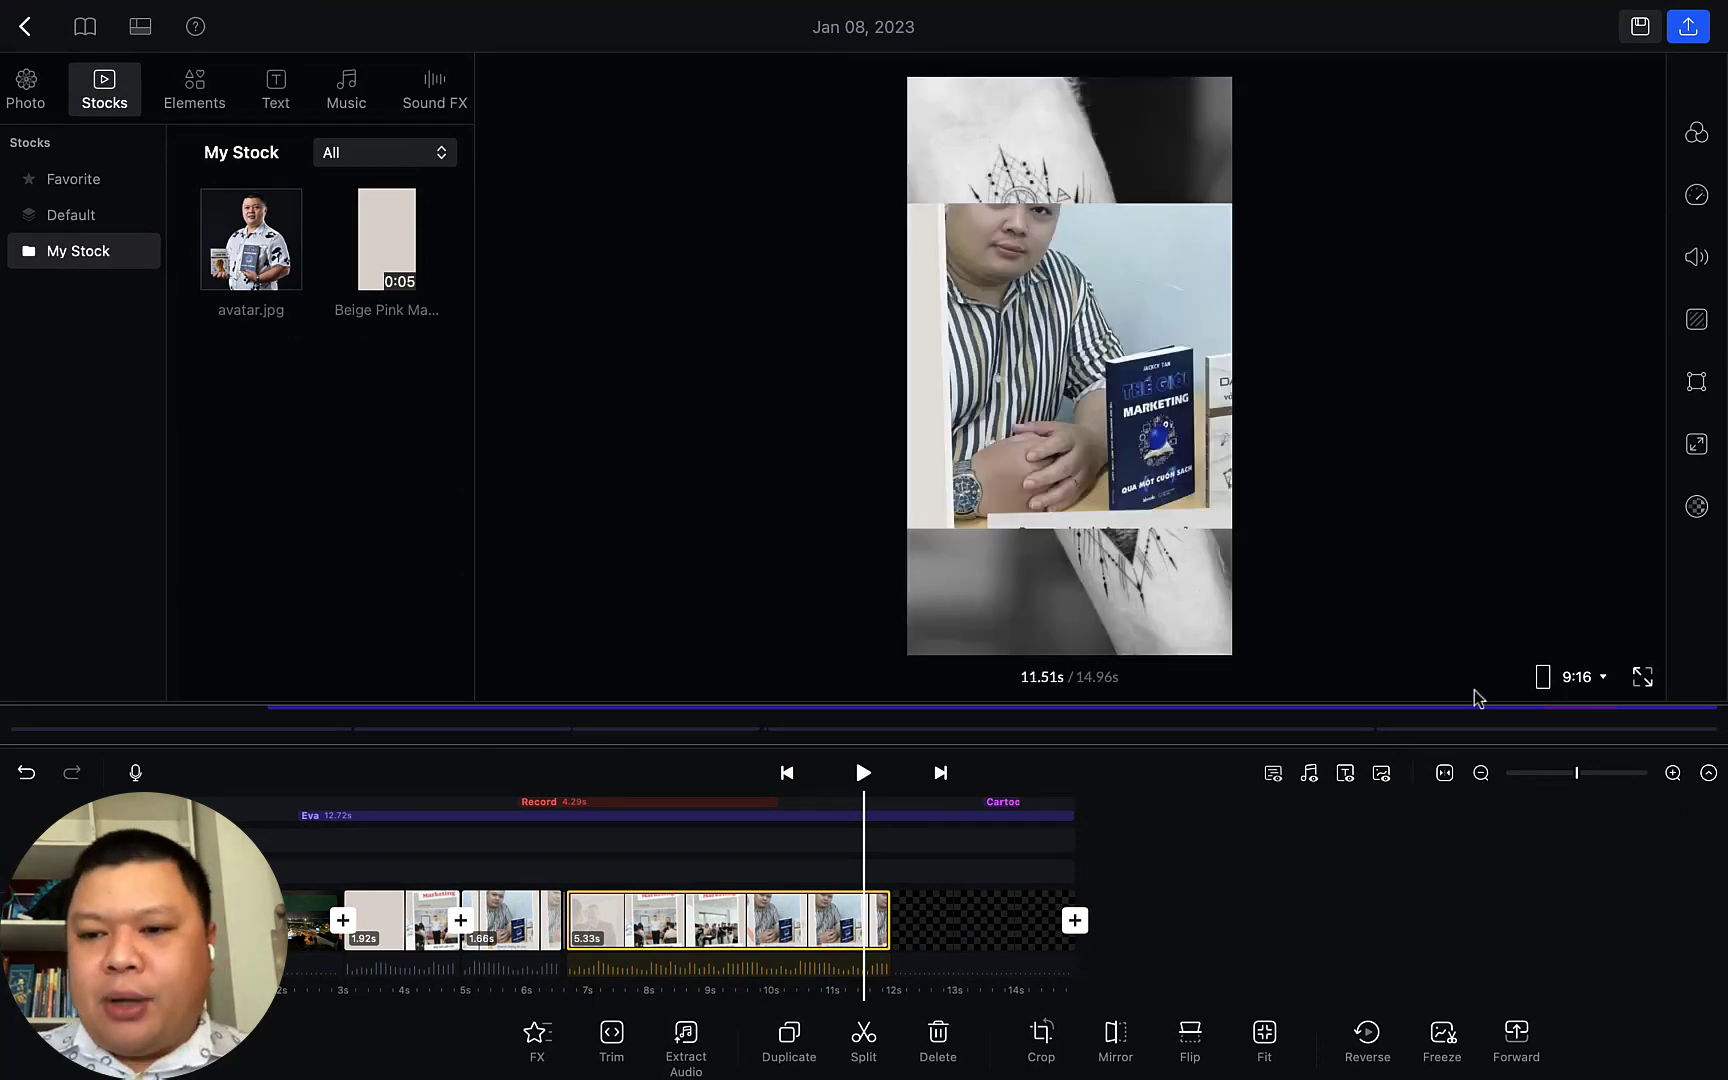
# Set the export to Manual at 4K resolution and 60 fps, giving 23.2 Mbps bitrate
pyautogui.click(1686, 26)
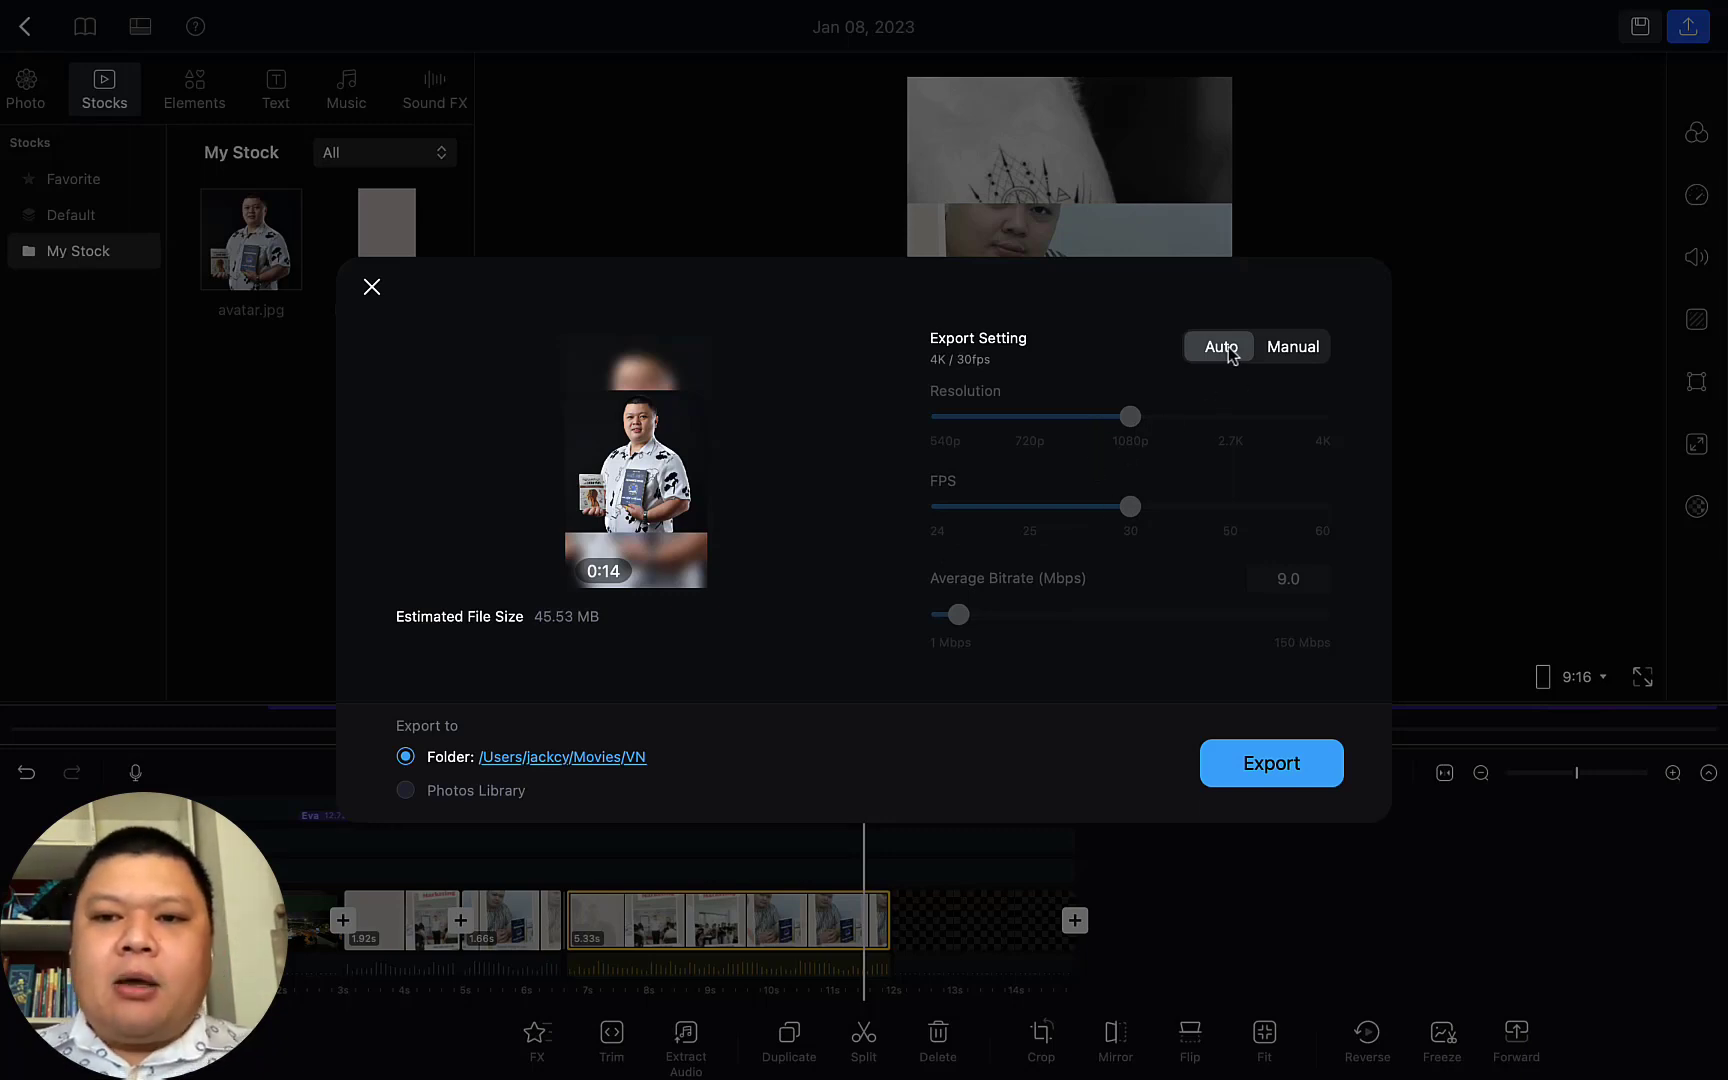
pyautogui.click(1291, 346)
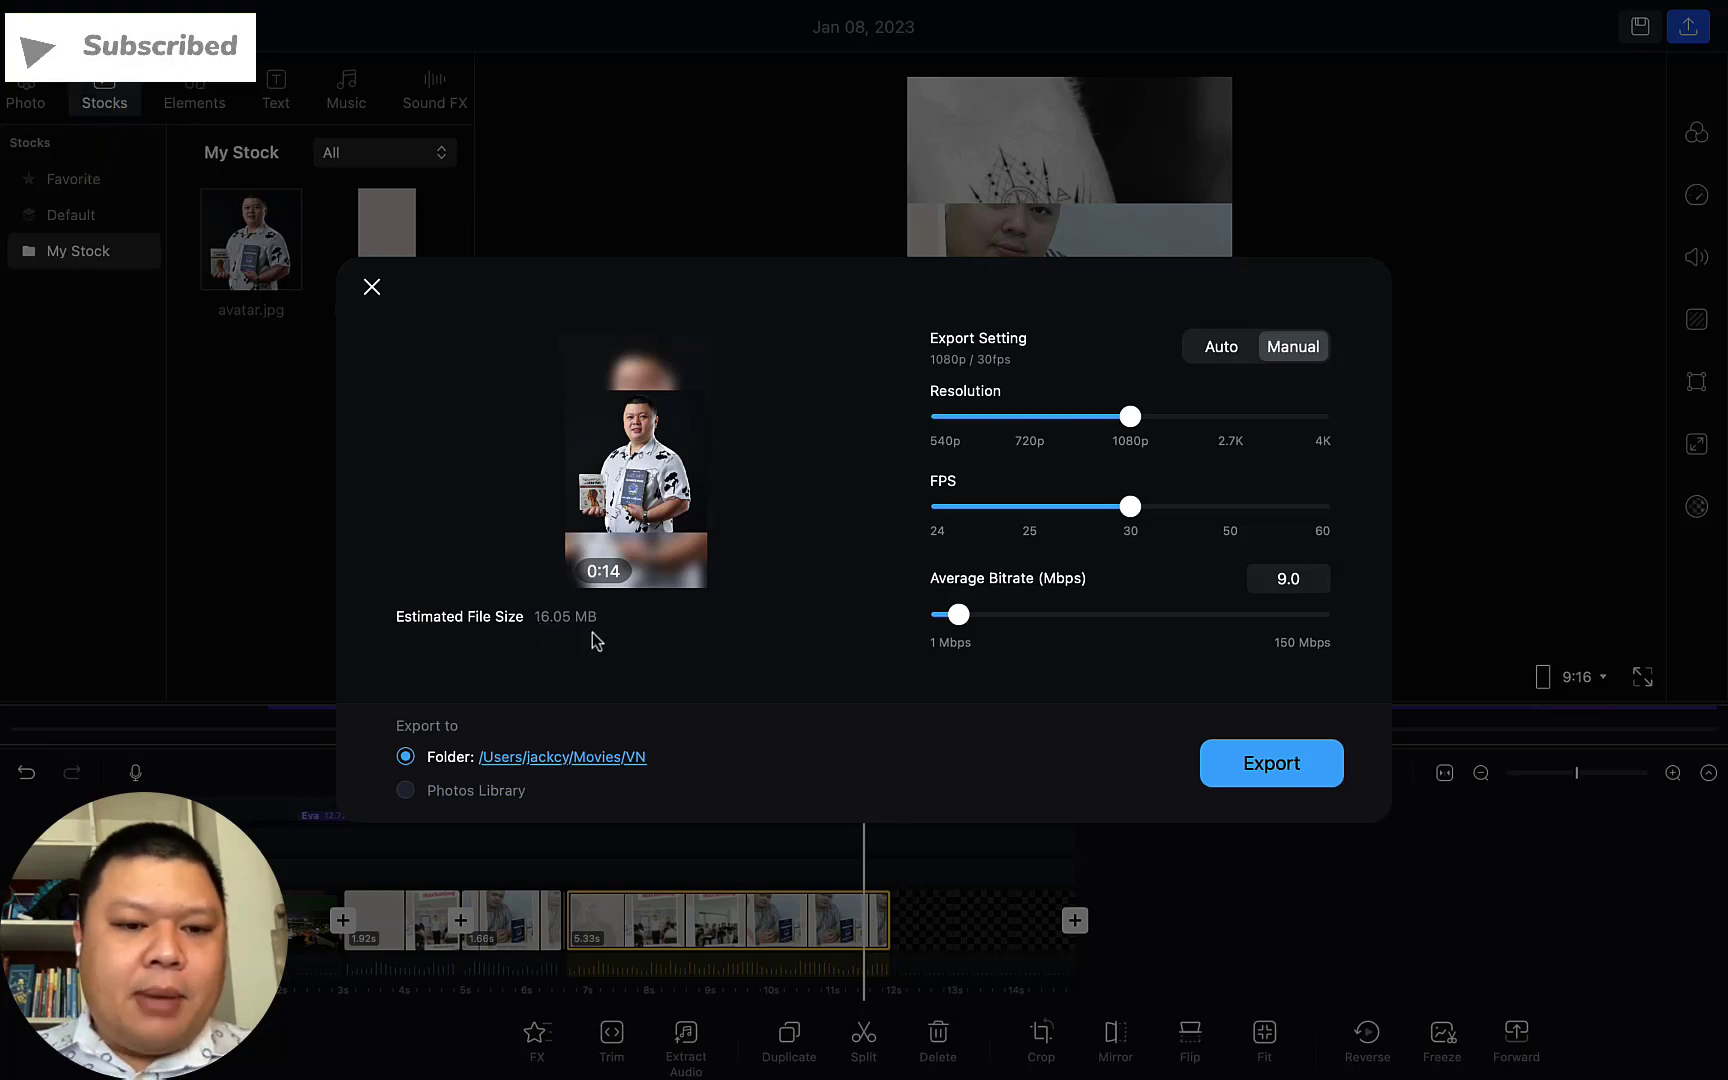
pyautogui.click(1324, 418)
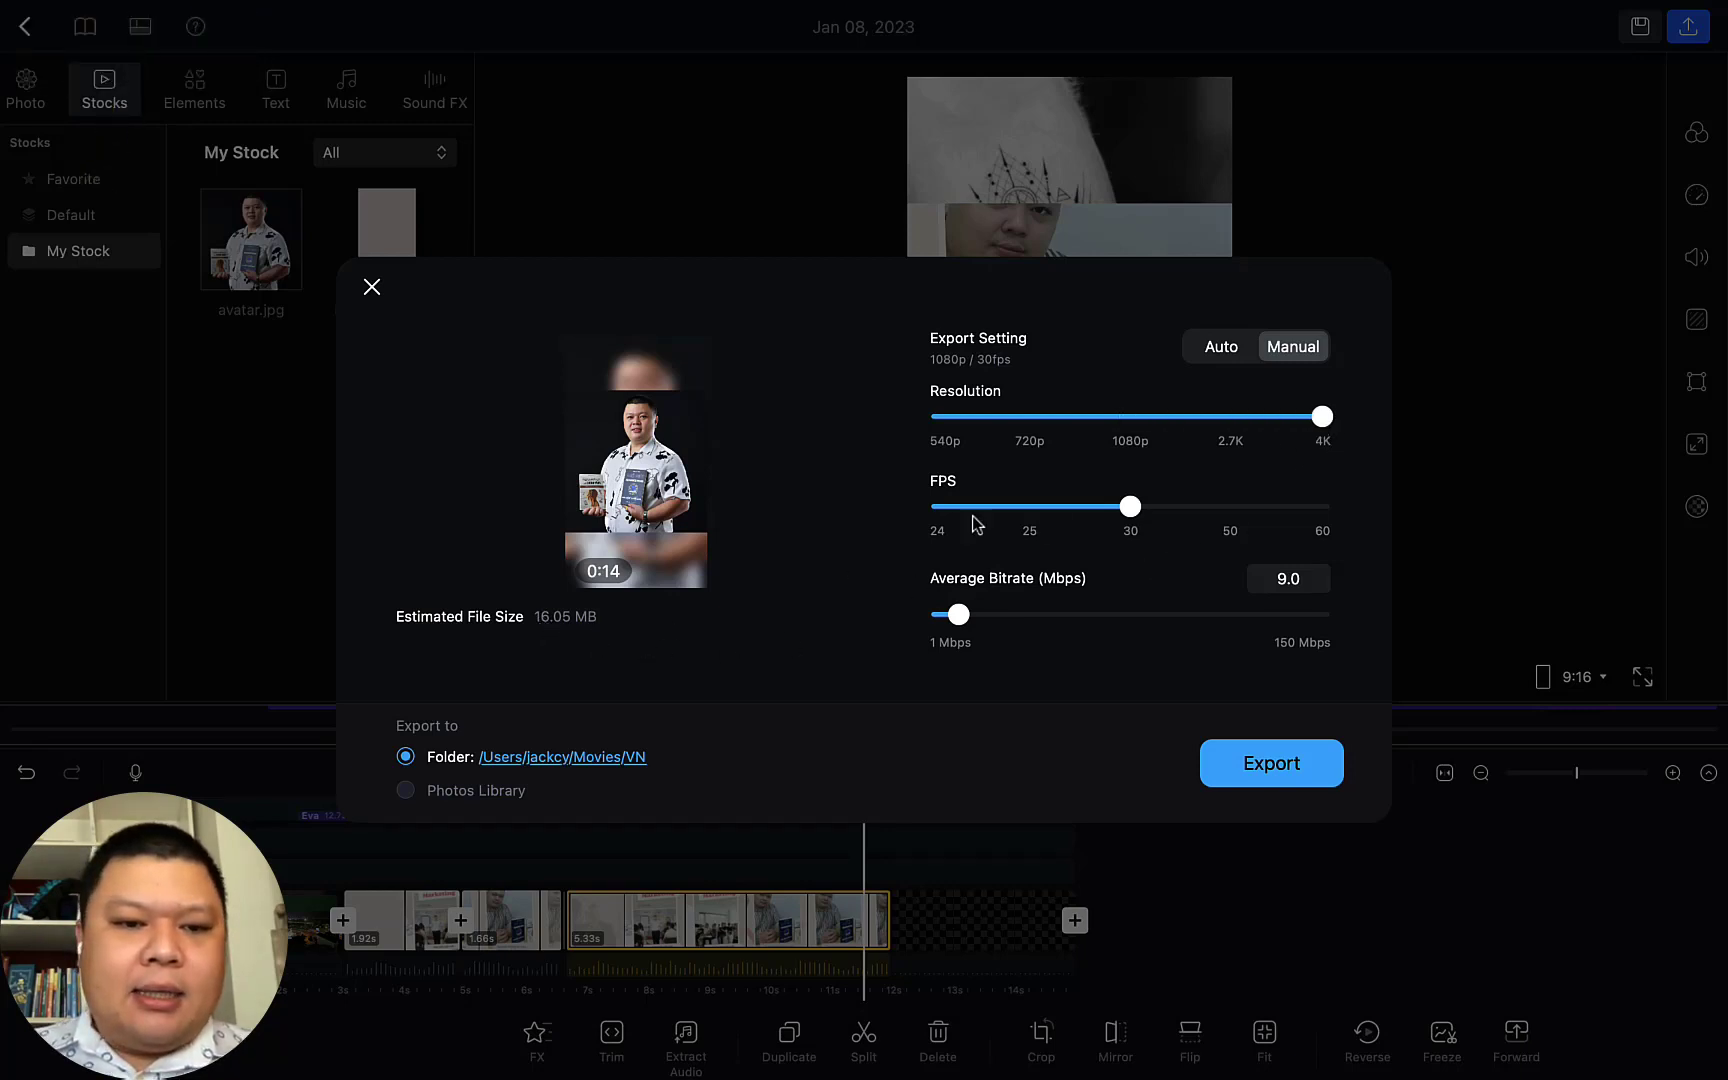
pyautogui.click(1320, 418)
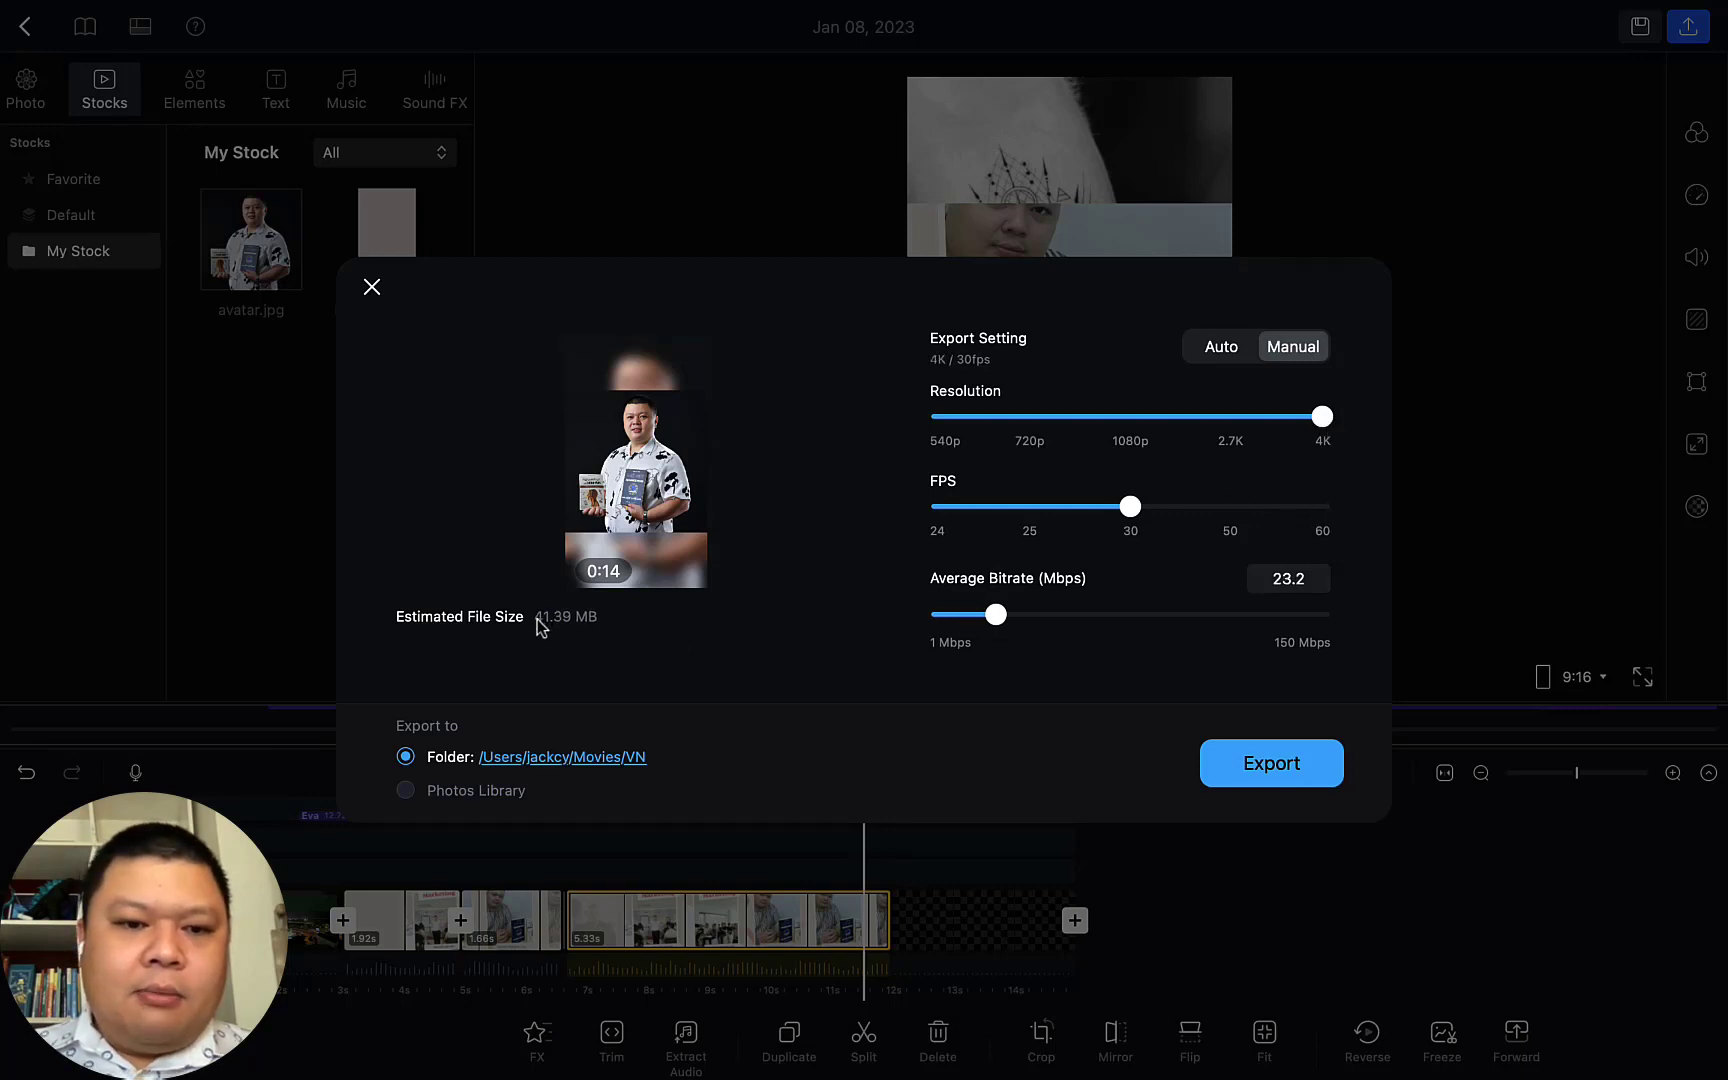
pyautogui.click(1324, 506)
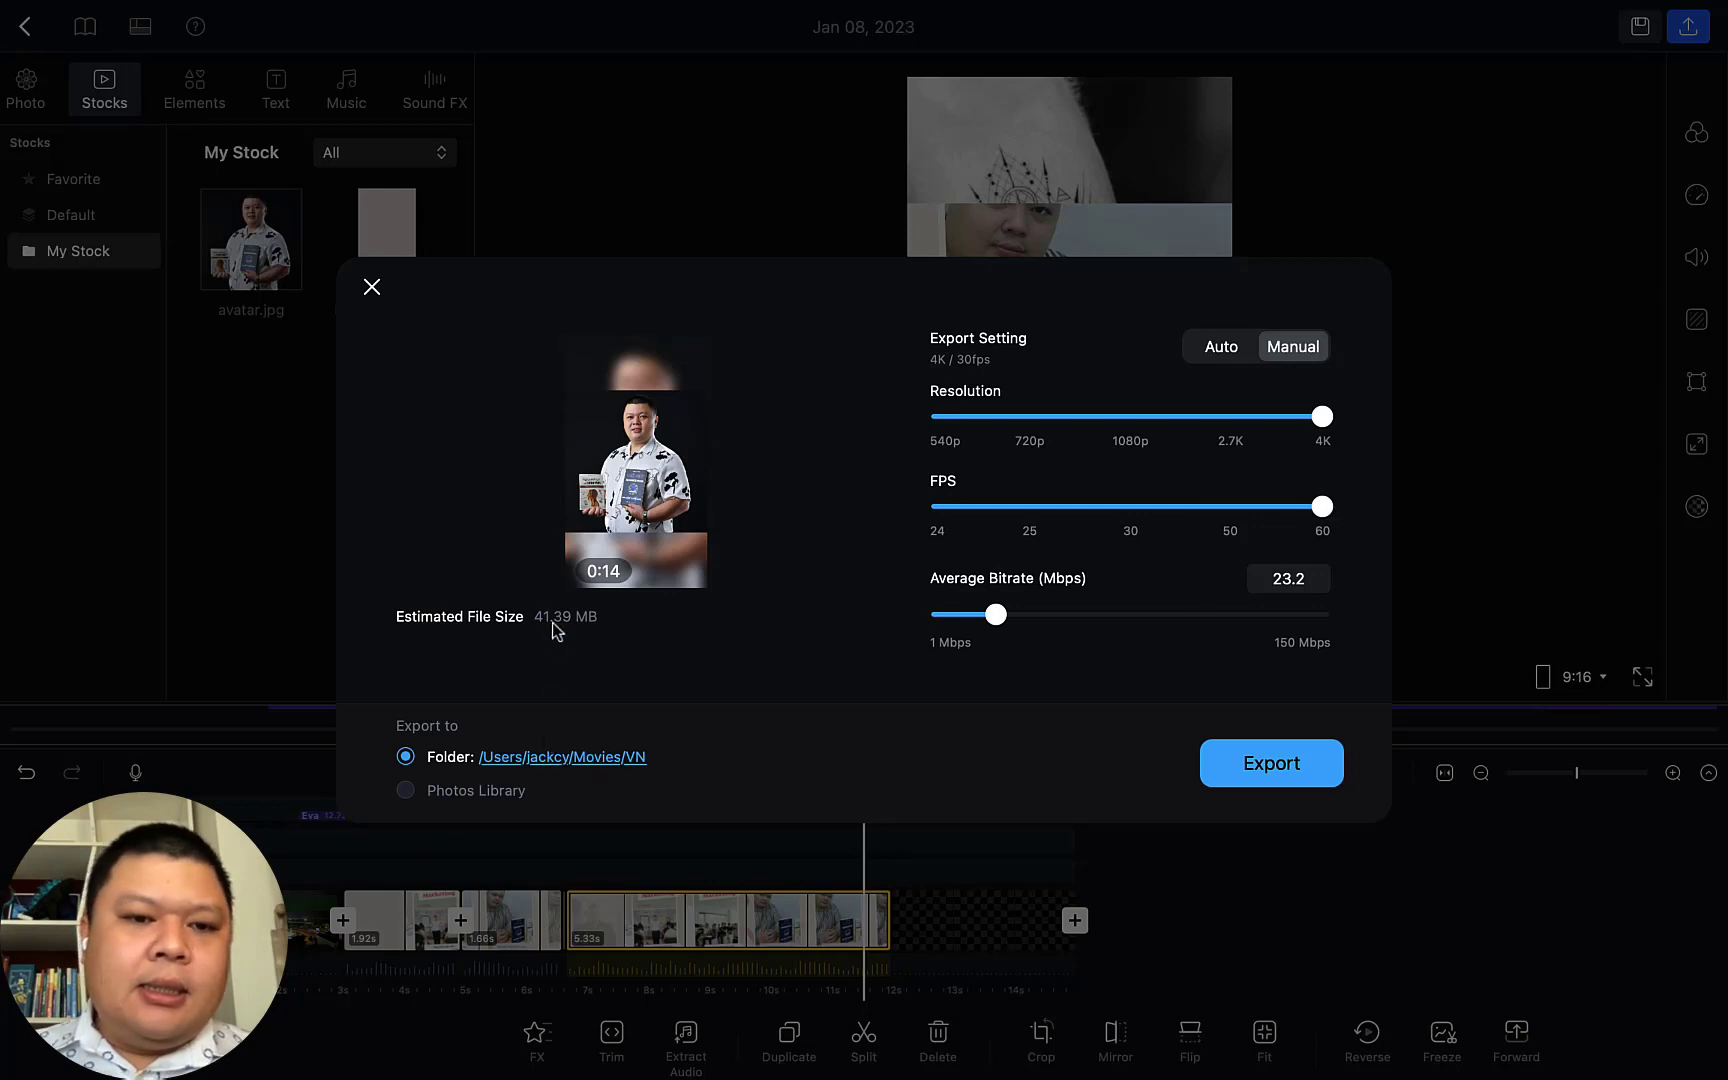